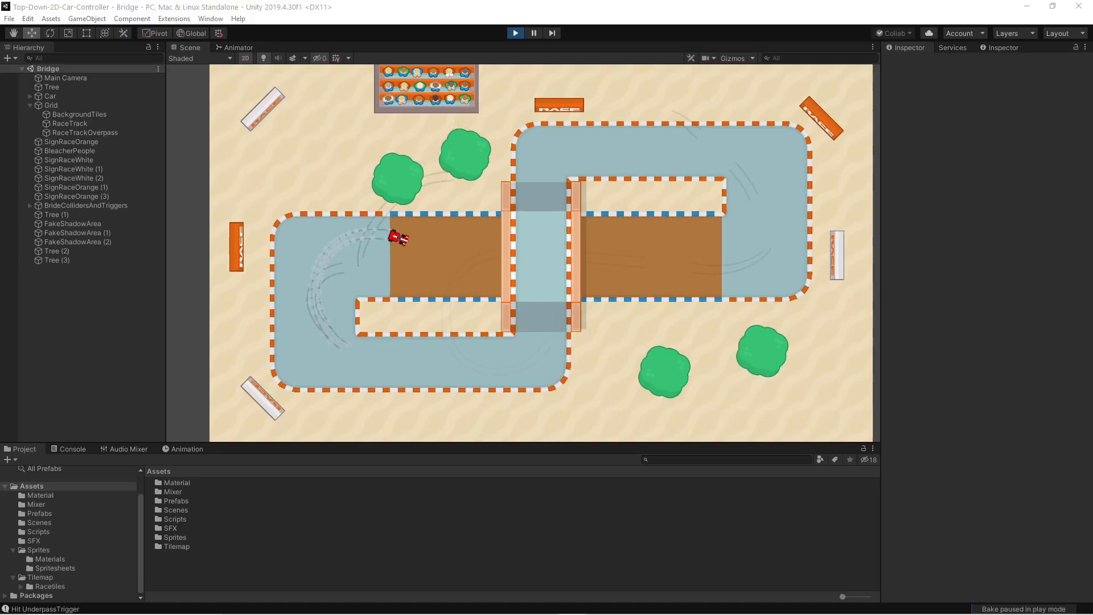
- Test-drive the car around the completed Bridge track, passing off the track and over the bridge area
key("Left")
key("Left")
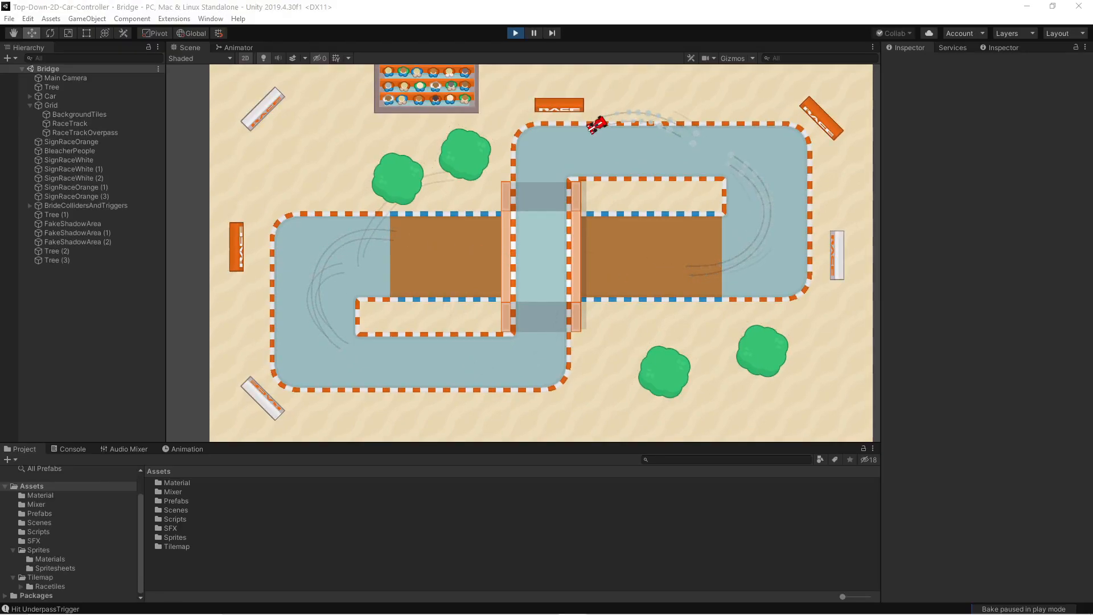
key("Right")
key("Down")
key("Left")
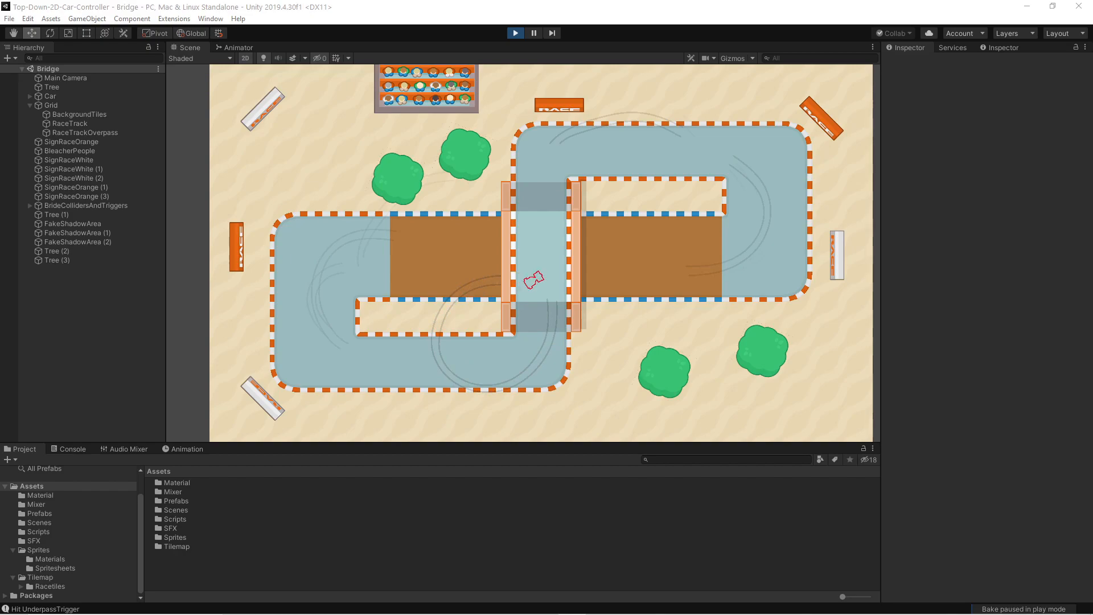
key("Up")
key("Right")
key("Left")
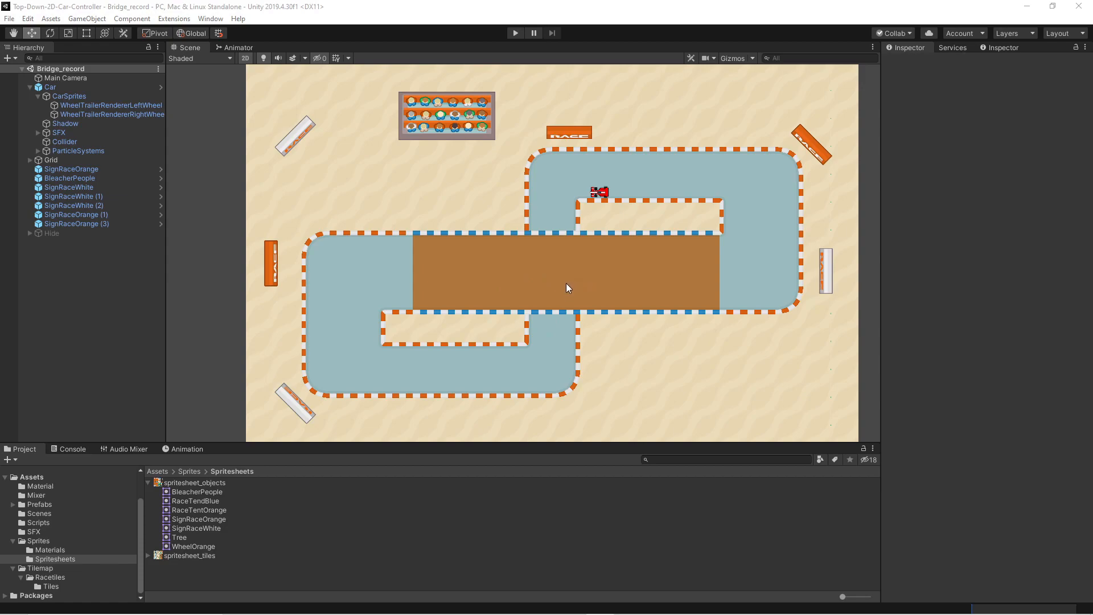
- Place a Tree sprite from the object spritesheet on the sand below the bleachers and set its Order in Layer to 1
left_click_drag(179, 536, 373, 195)
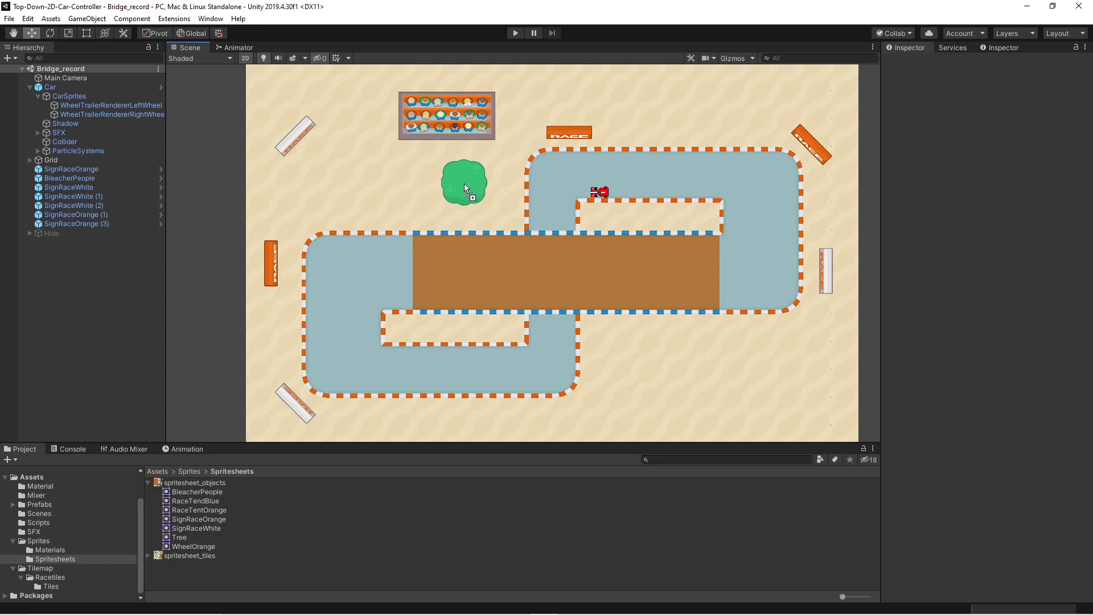
left_click_drag(463, 184, 463, 183)
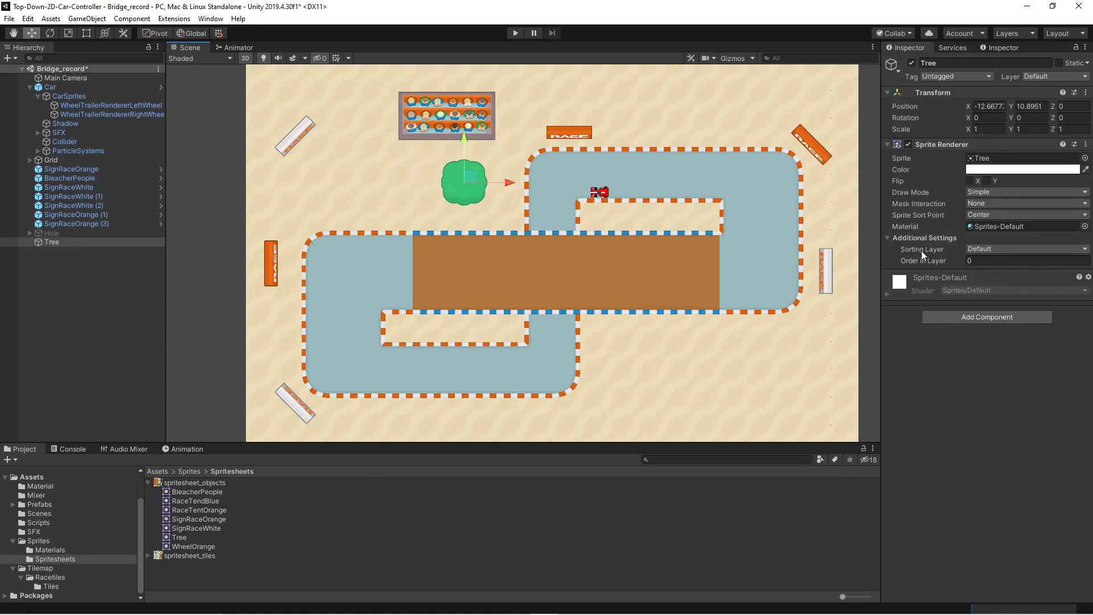
left_click(939, 260)
type("1")
- Move the Car object from the track across the tree to the sand on its far side to check how they overlap
left_click(51, 87)
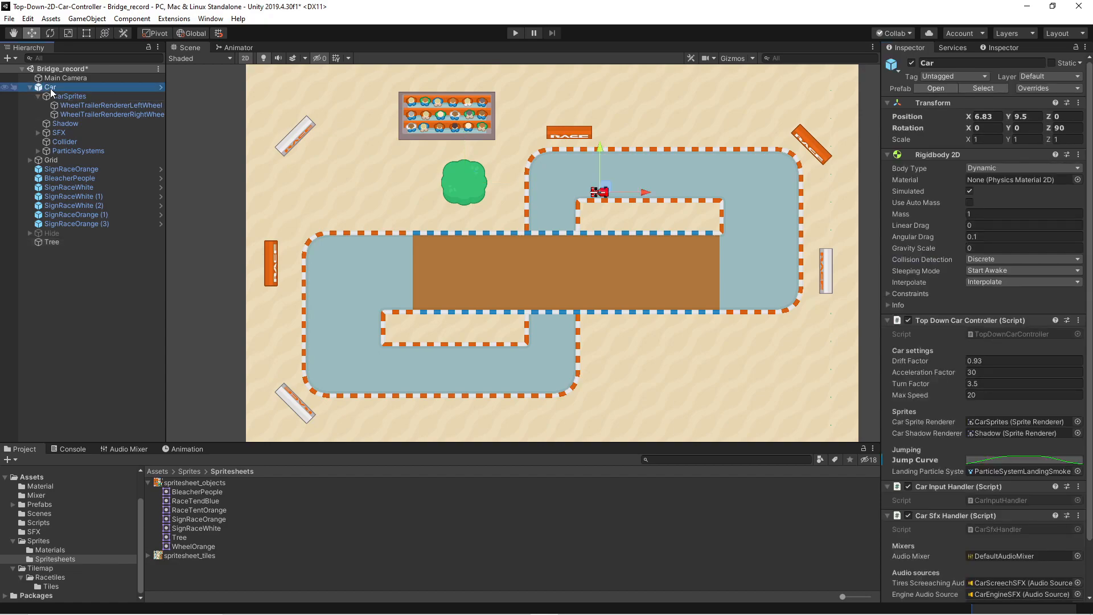
left_click_drag(646, 194, 517, 189)
left_click_drag(470, 152, 469, 141)
mouse_move(513, 182)
left_mouse_down()
mouse_move(483, 183)
mouse_move(541, 183)
mouse_move(469, 187)
mouse_move(503, 179)
left_mouse_up()
mouse_move(461, 140)
left_mouse_down()
mouse_move(462, 131)
mouse_move(467, 149)
mouse_move(469, 129)
left_mouse_up()
left_click_drag(510, 176, 462, 170)
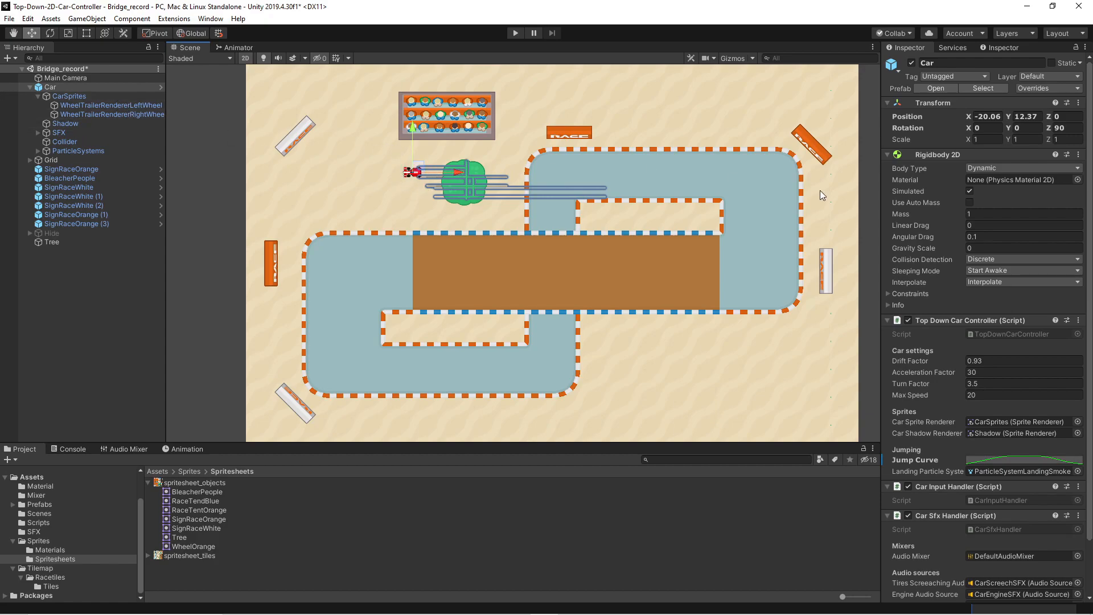
- In the Car prefab, add the CarOutlined sprite as a child of CarSprites and position it at X 0, Y 0
left_click(936, 88)
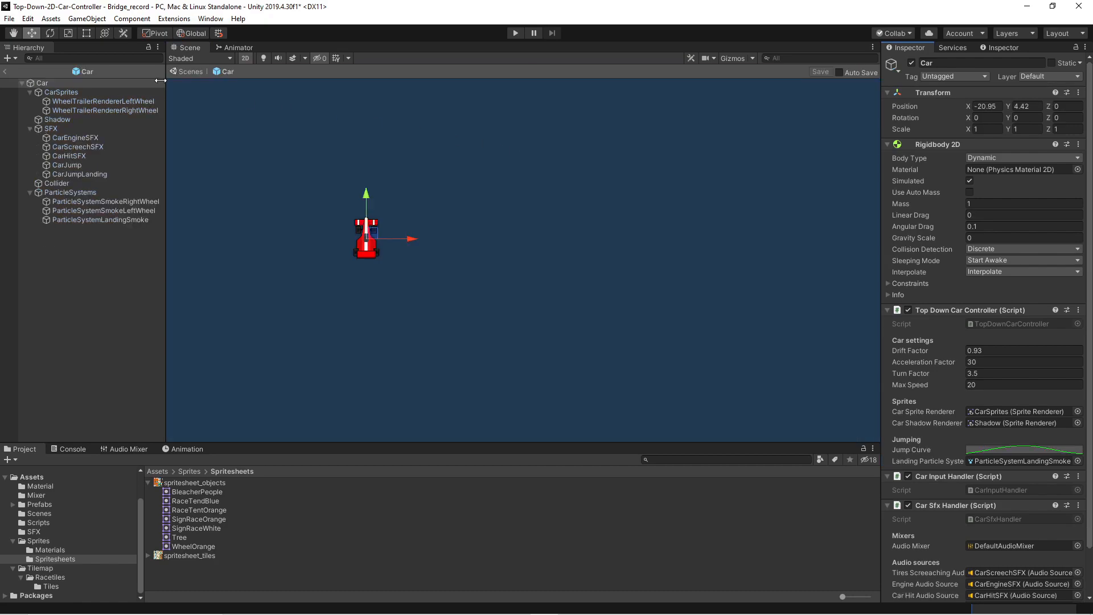
left_click(73, 90)
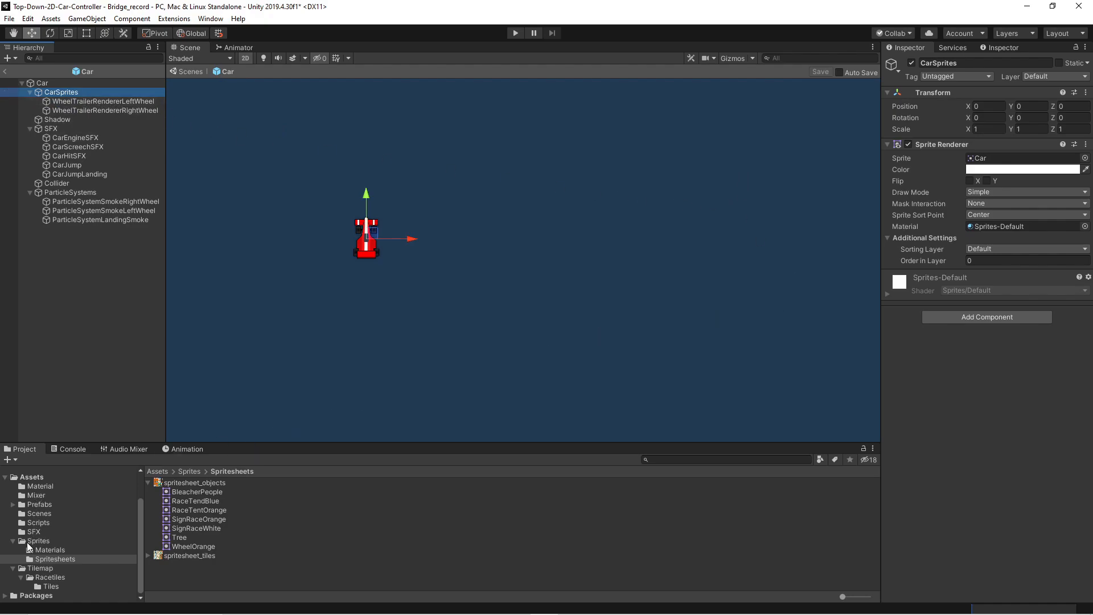
left_click(43, 541)
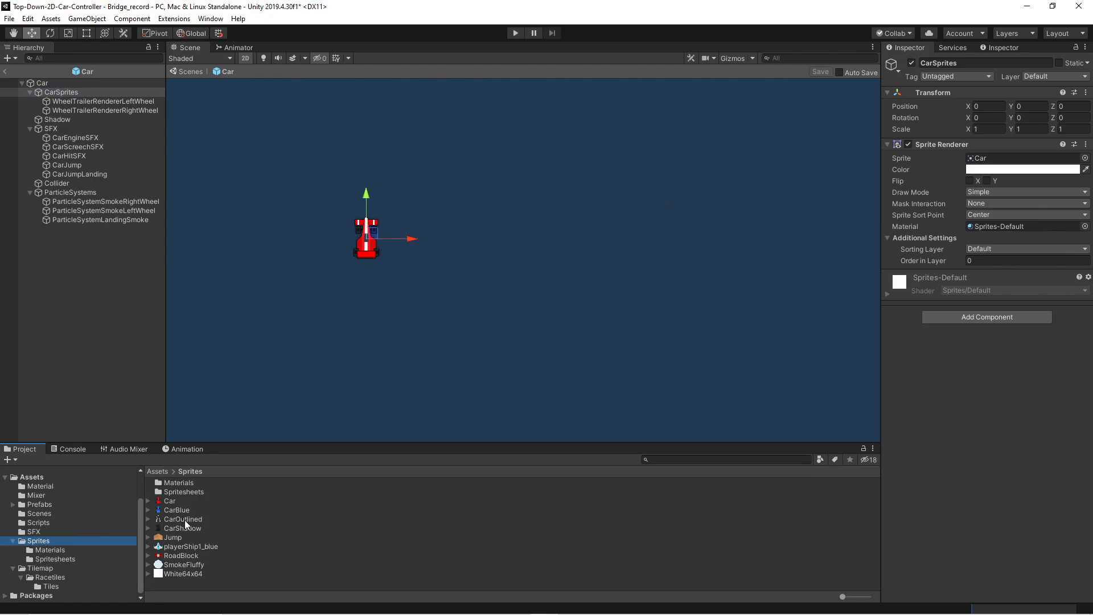
left_click_drag(184, 520, 93, 97)
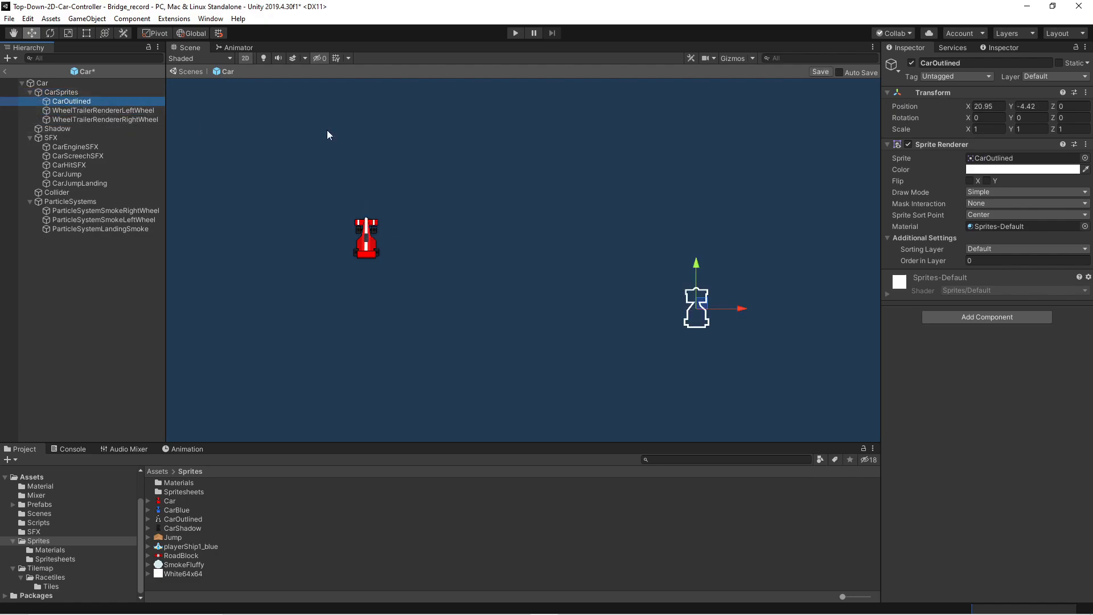
left_click(986, 106)
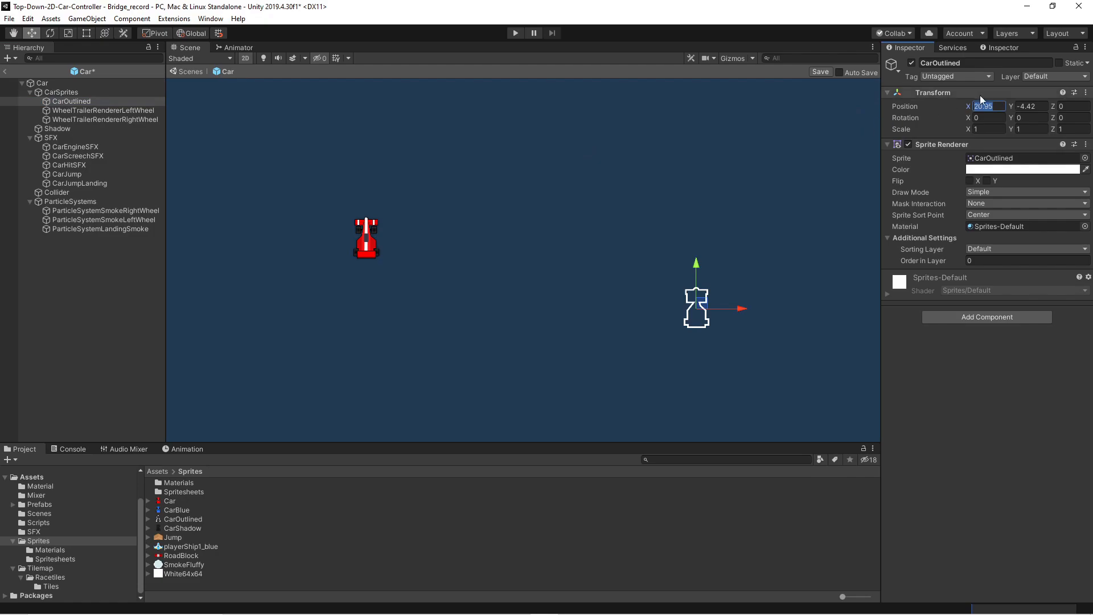
type("0")
key("Tab")
type("0")
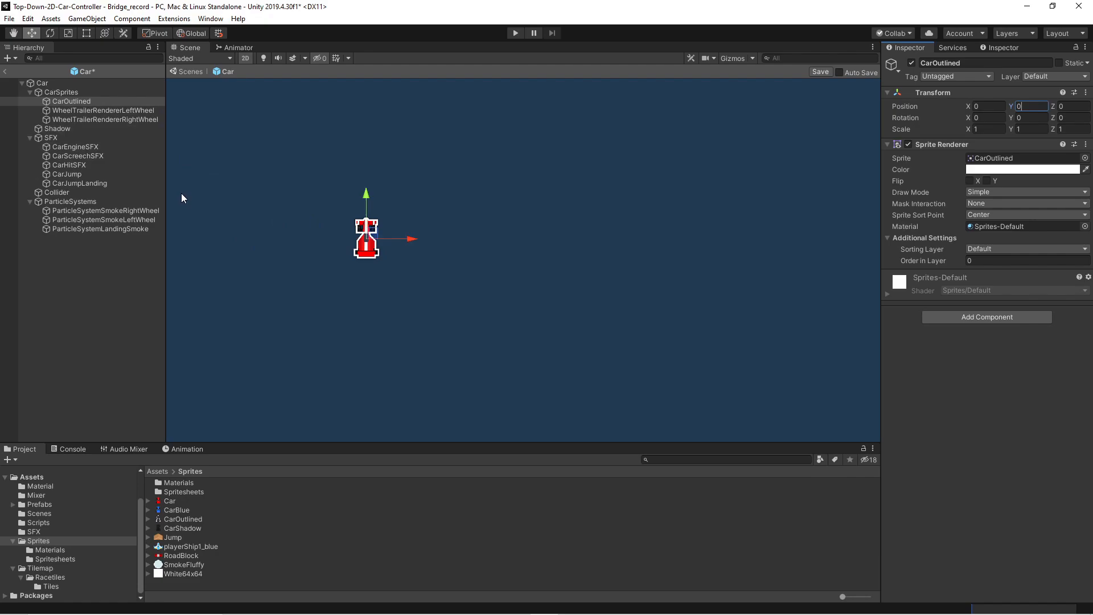
- Set the CarOutlined sprite's sorting layer to Particles and save the Car prefab, returning to the scene
left_click(1000, 251)
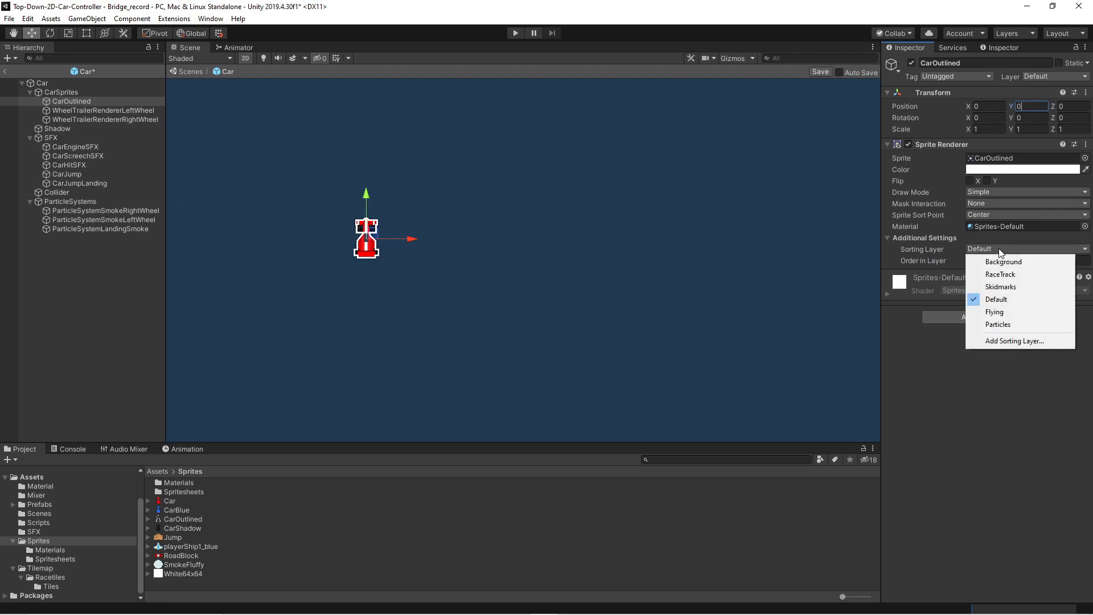
left_click(1013, 324)
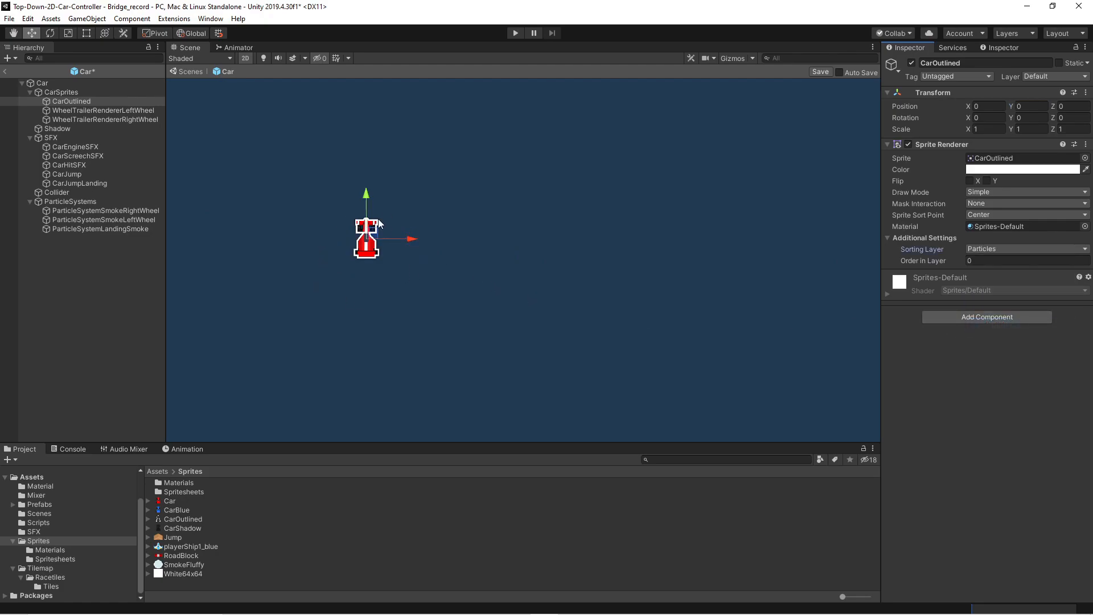
left_click(819, 72)
left_click(5, 72)
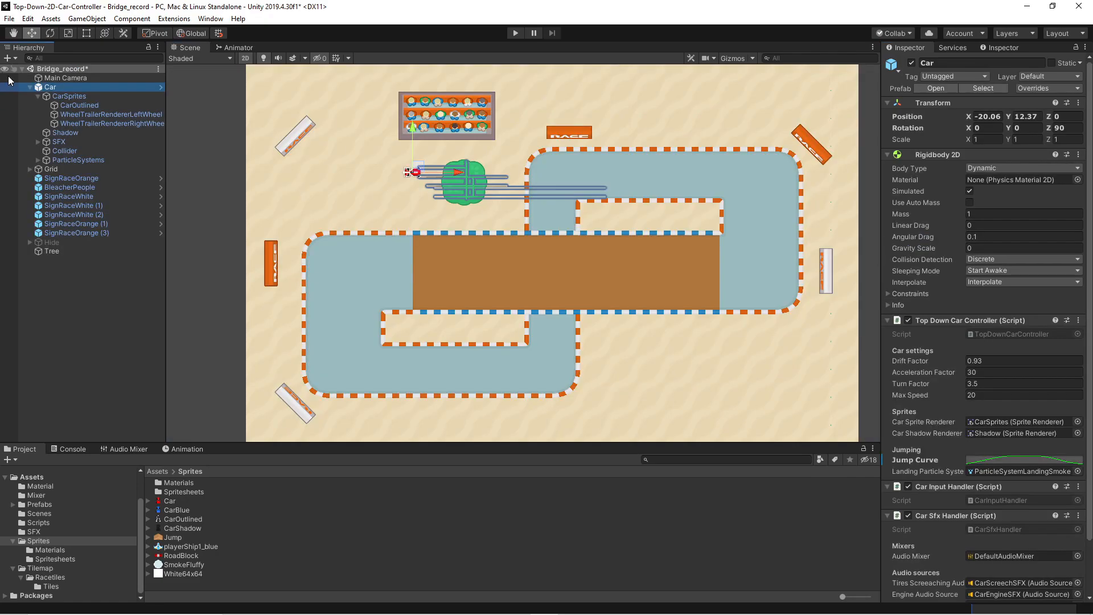
- Move the Car around beneath the tree to check how its white outline shows over the foliage
left_click_drag(456, 171, 515, 169)
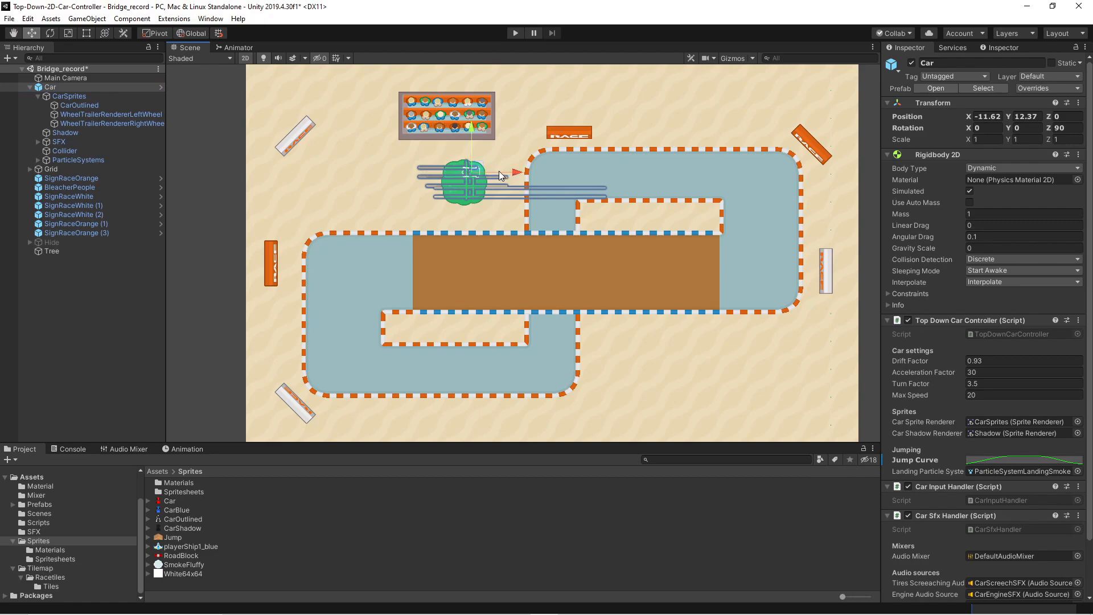
scroll(470, 187, "up", 6)
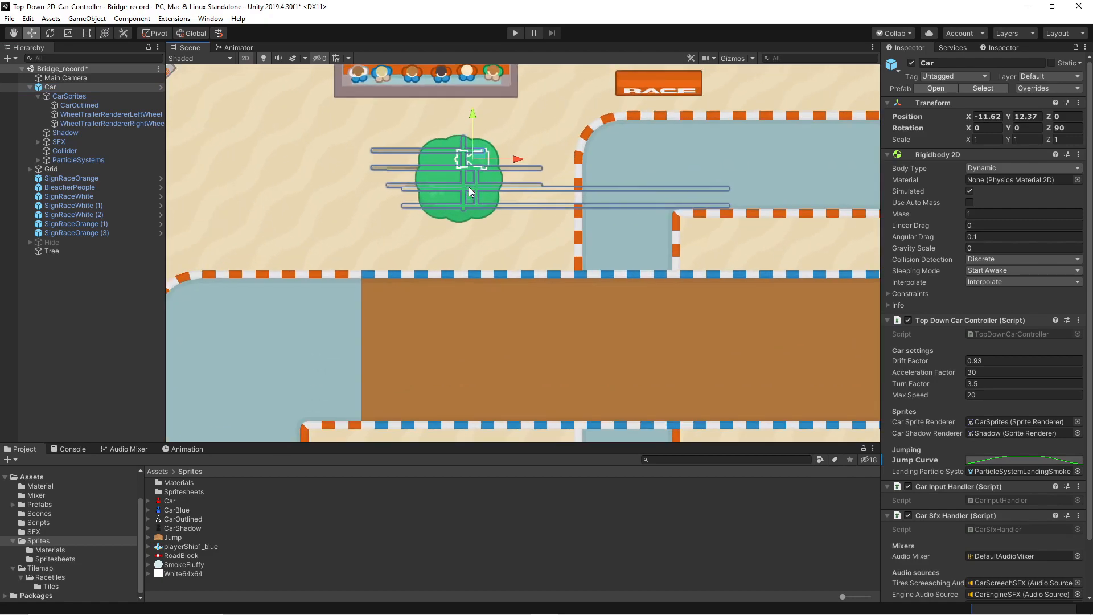
middle_click_drag(467, 202, 461, 232)
left_click_drag(464, 158, 468, 211)
left_click_drag(518, 254, 480, 252)
left_click_drag(440, 217, 417, 186)
scroll(402, 251, "down", 2)
scroll(401, 251, "down", 2)
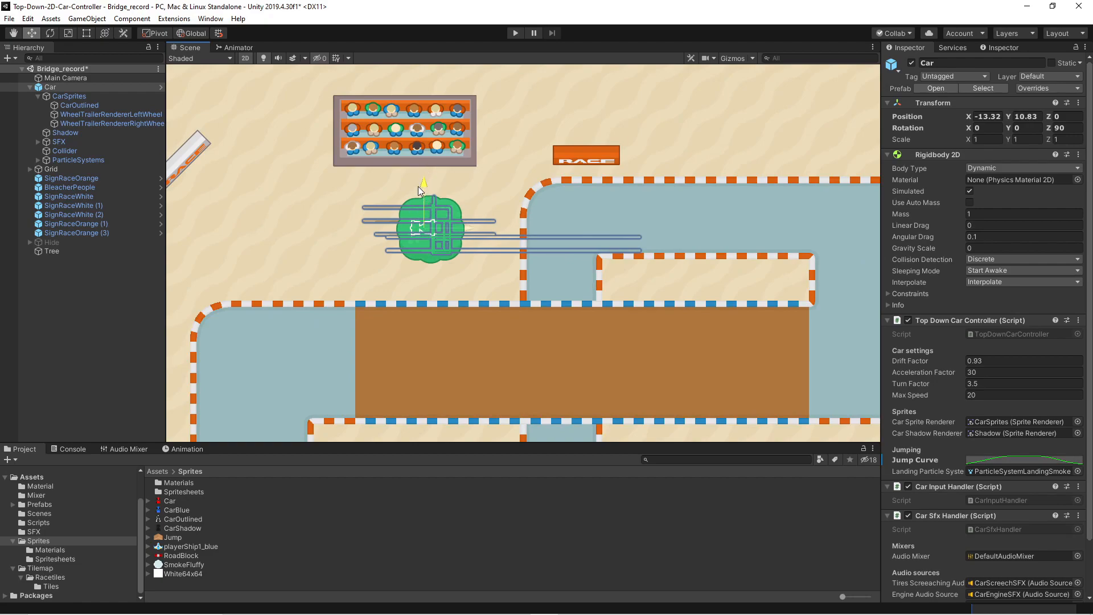
- Move the Car off the tree onto the track's upper corner, at about X -0.2, Y 12.38
left_click_drag(466, 234, 602, 227)
left_click_drag(562, 195, 561, 171)
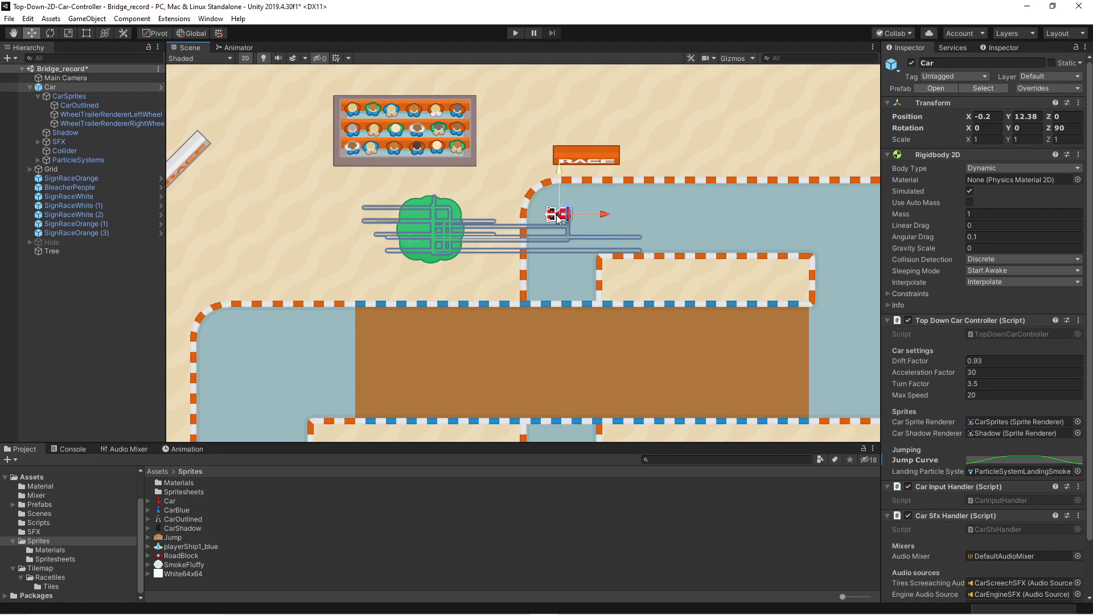
scroll(549, 215, "up", 3)
scroll(534, 211, "down", 6)
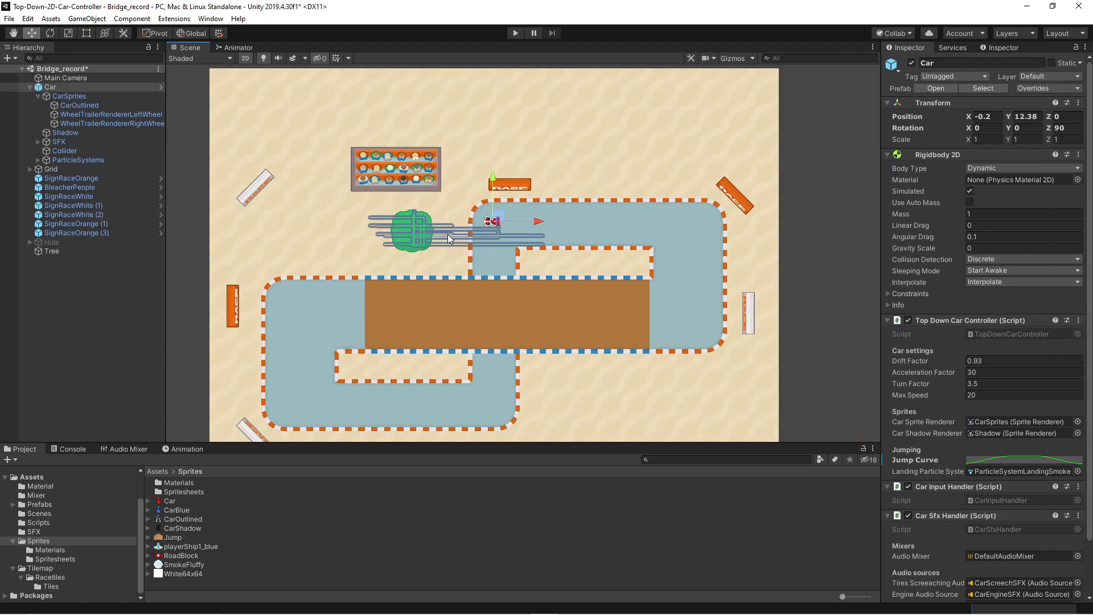
scroll(455, 233, "down", 2)
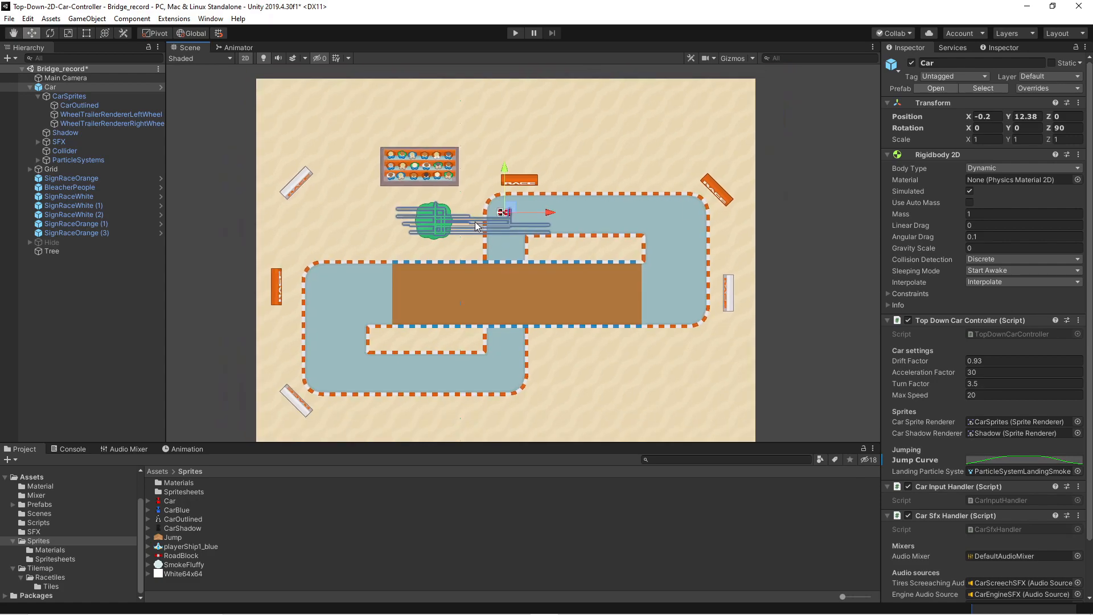
scroll(586, 233, "up", 1)
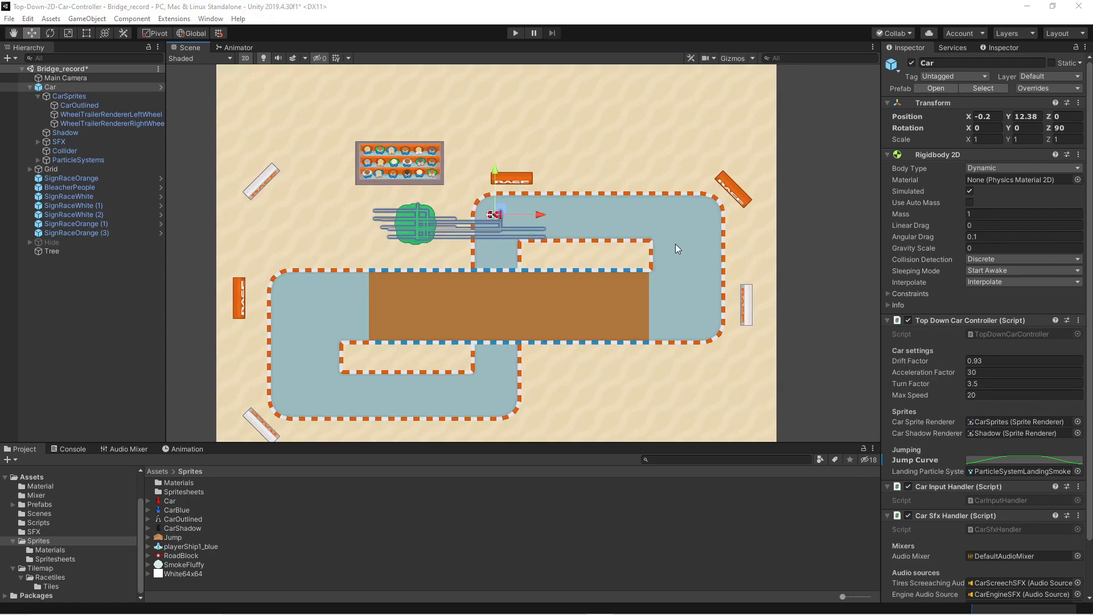
- Add a Sprite Mask component to the Tree object and assign the Tree sprite as its mask shape
left_click(57, 251)
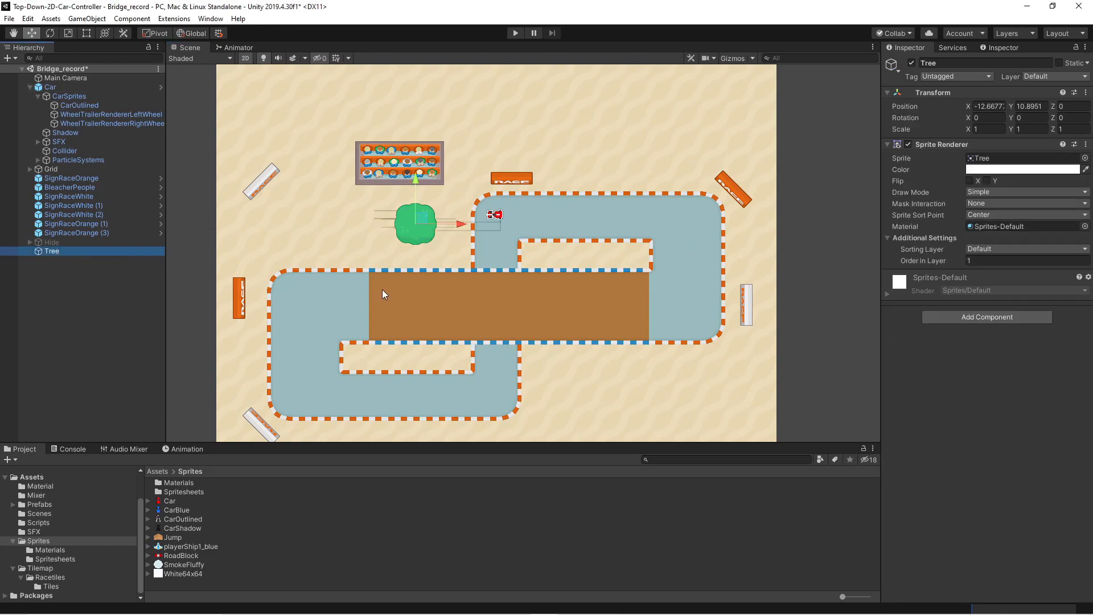
left_click(951, 318)
type("sprit")
key("Down")
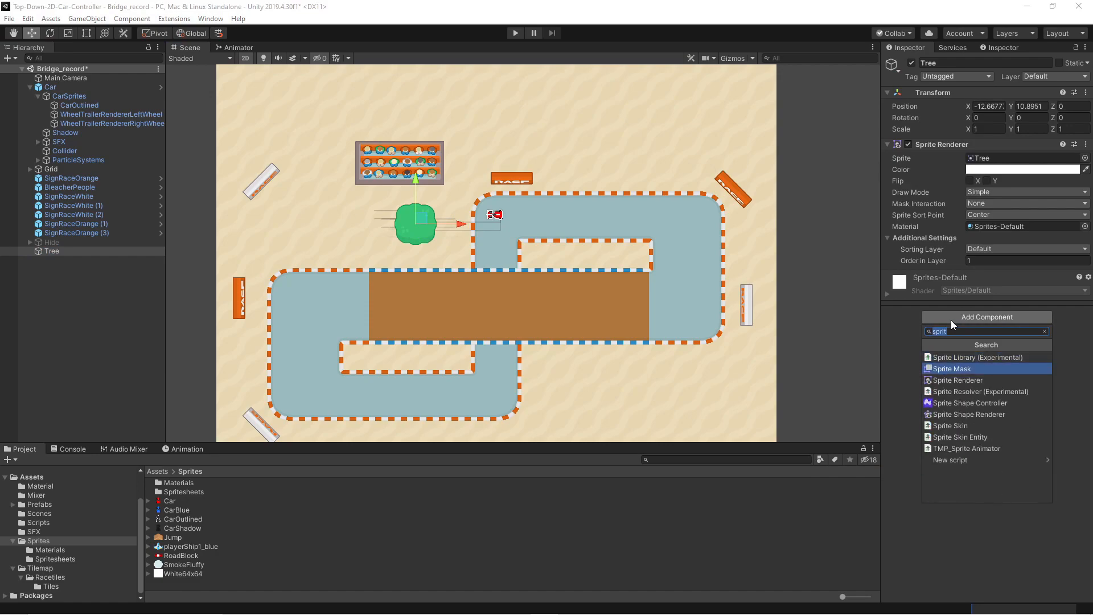
key("Return")
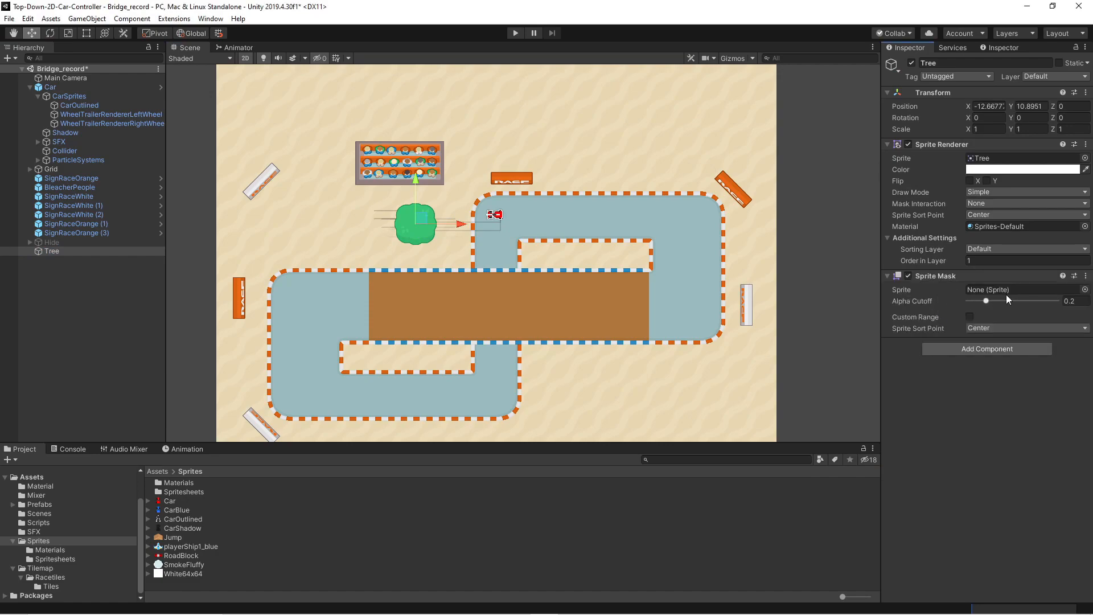
left_click(987, 160)
left_click_drag(180, 538, 1009, 291)
scroll(400, 234, "up", 3)
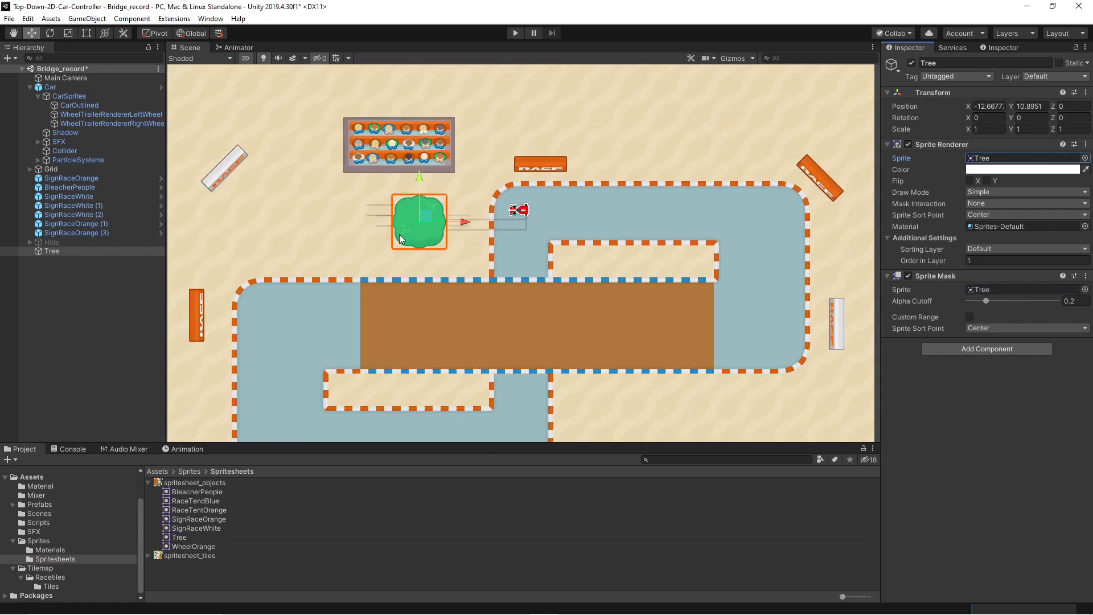
- In the Car prefab, set the CarOutlined sprite's Mask Interaction to Visible Inside Mask and save the prefab
left_click(83, 104)
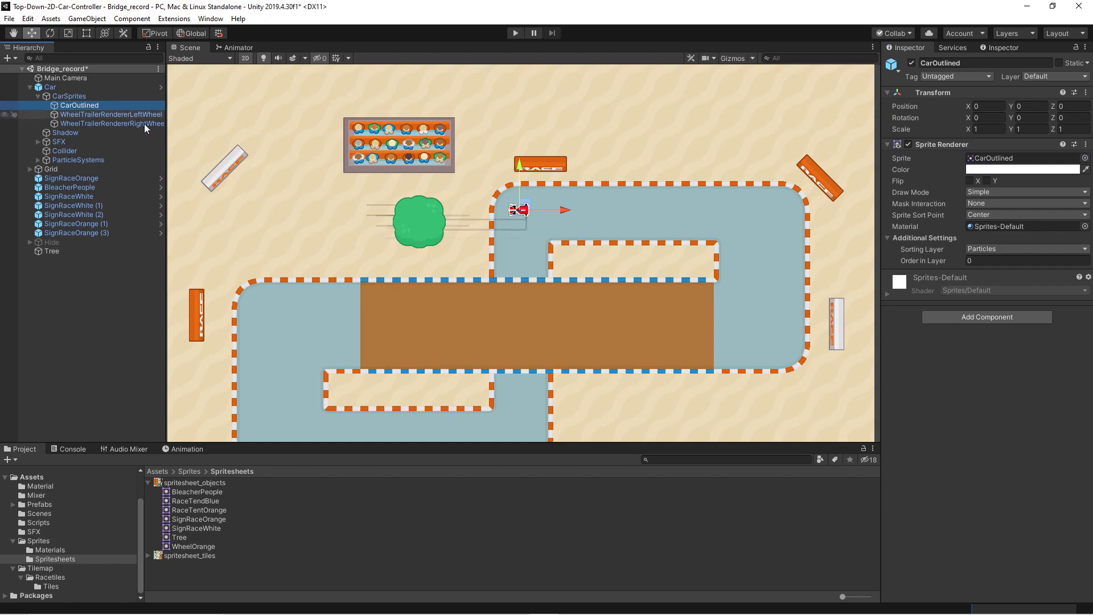
left_click(53, 86)
left_click(935, 88)
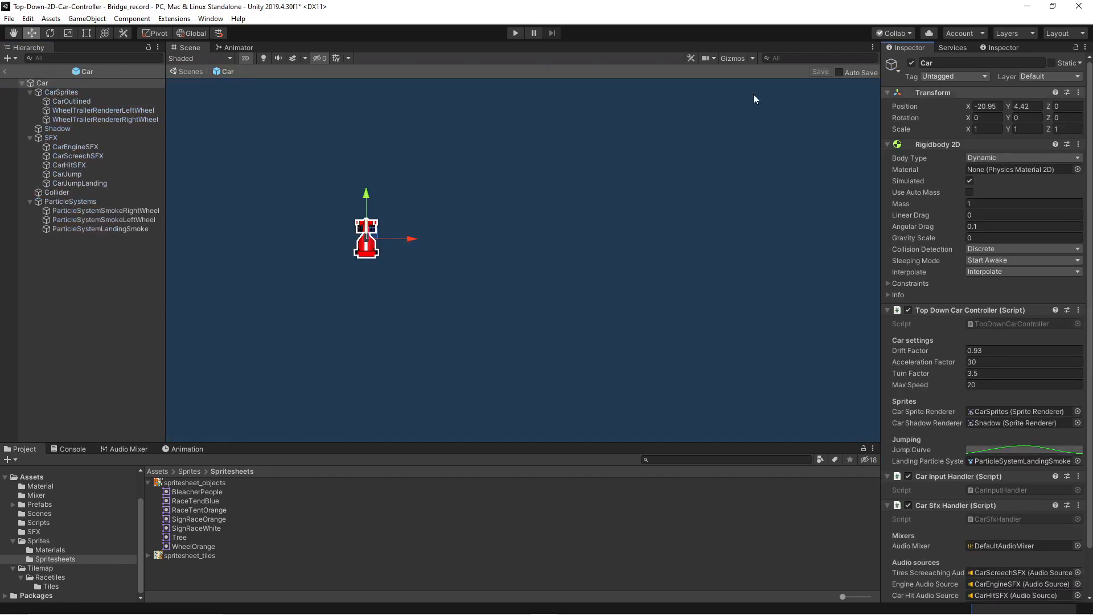
left_click(63, 100)
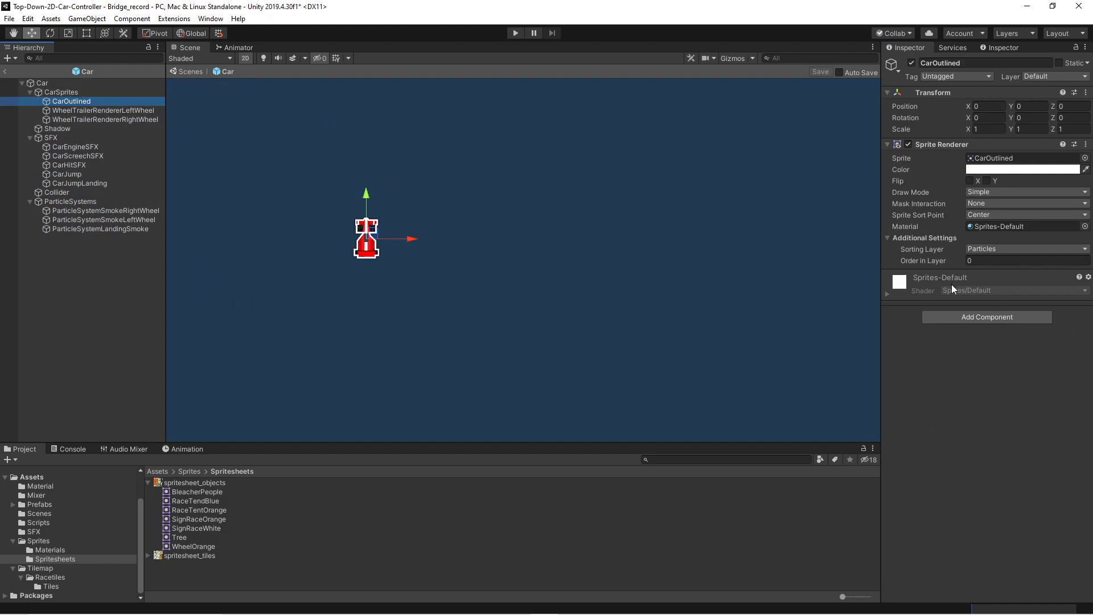
left_click(962, 317)
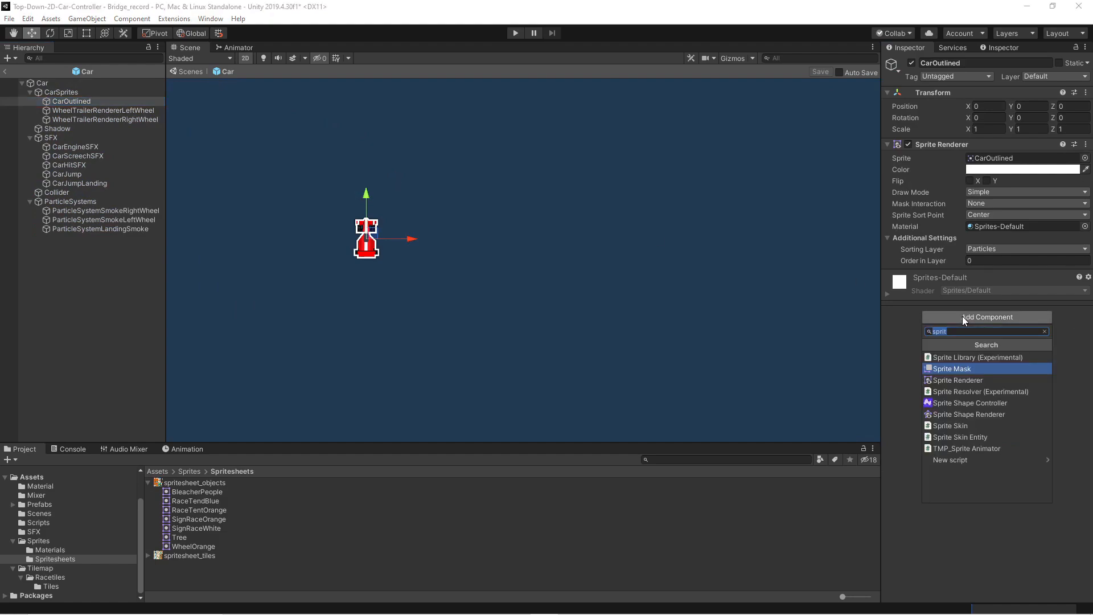
left_click(904, 368)
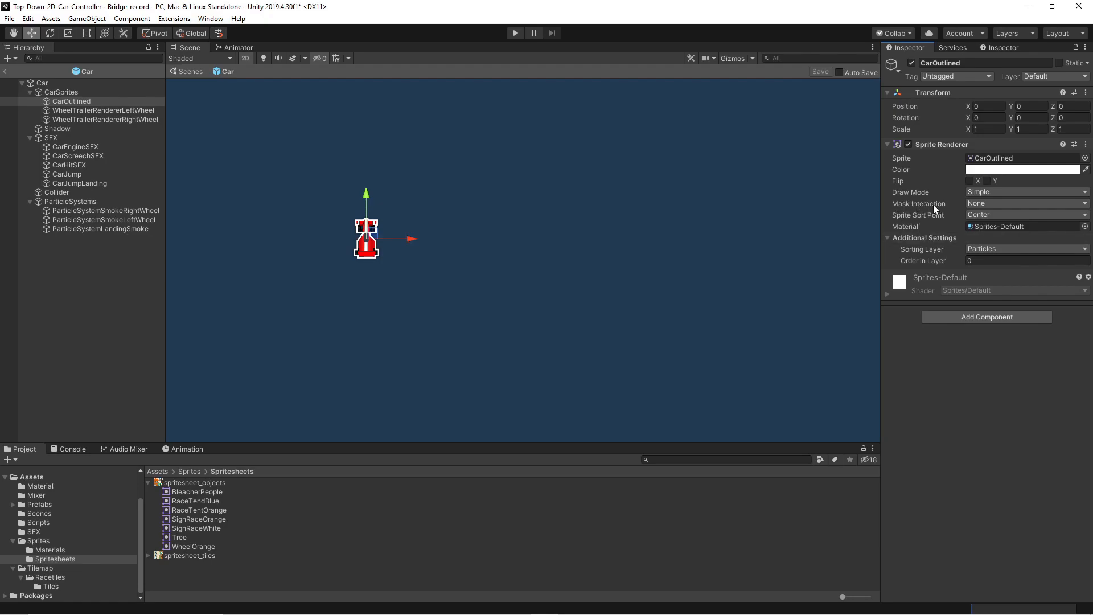
left_click(985, 203)
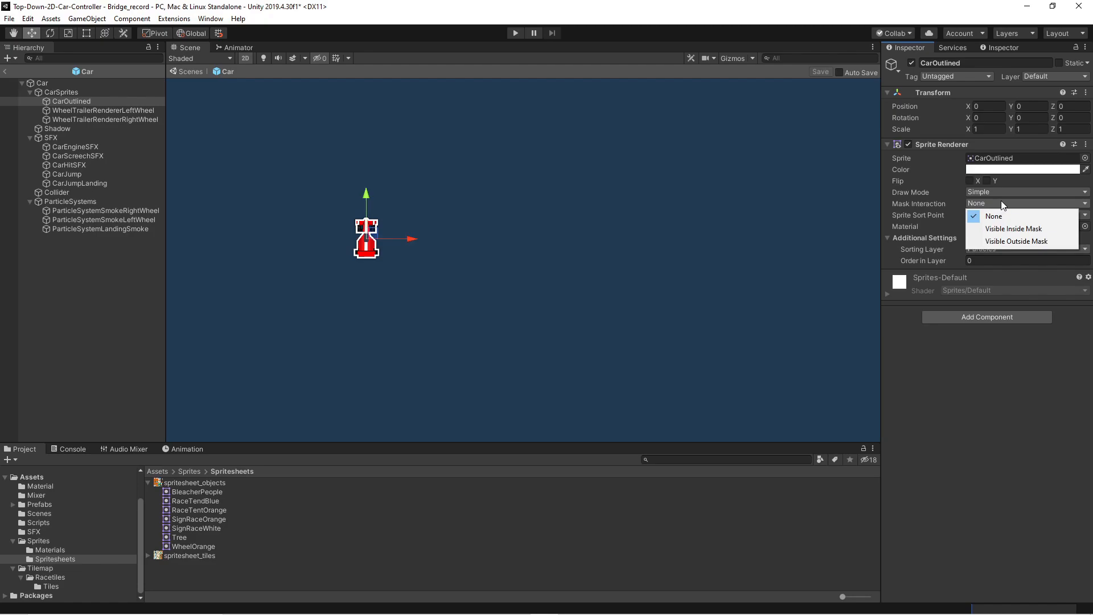
left_click(1069, 230)
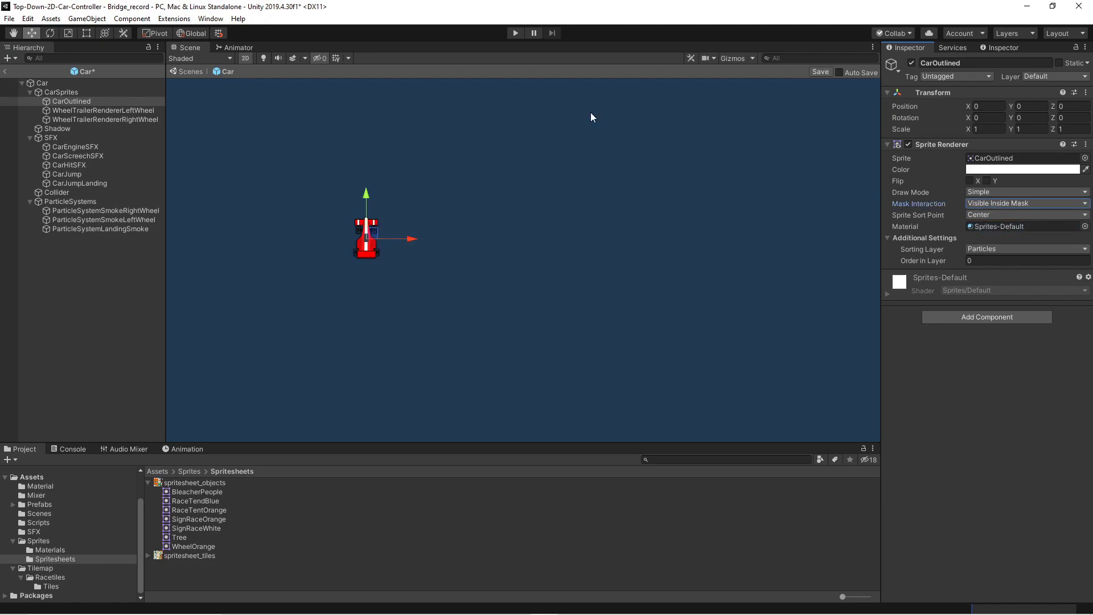
left_click(829, 72)
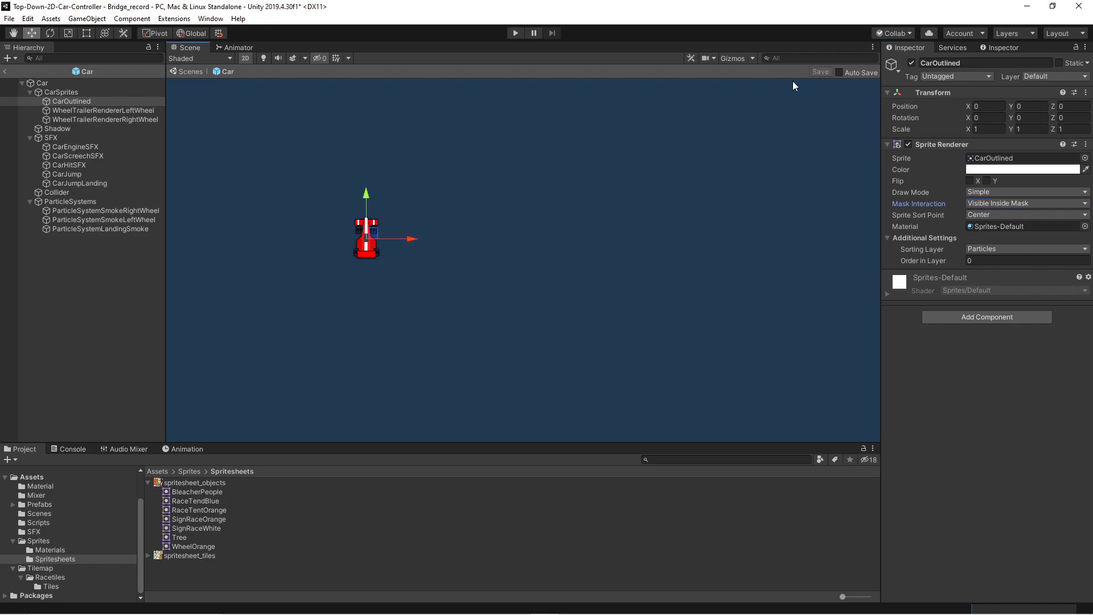
- Return to the scene and move the Car around beneath the tree to check its masked outline, leaving it at about X -12.48, Y 12.88
left_click(5, 71)
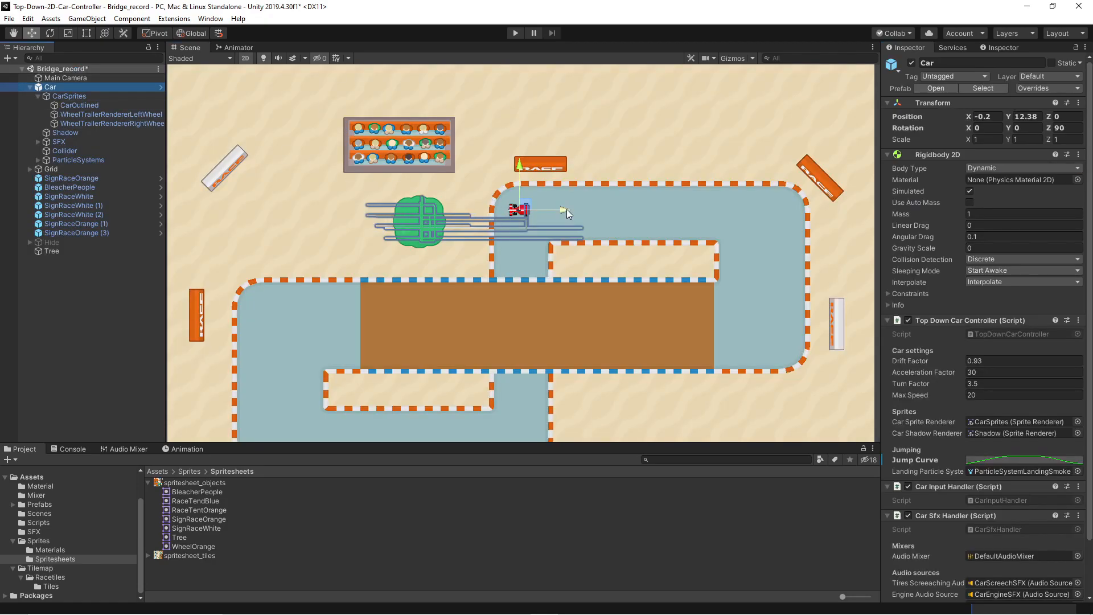
left_click_drag(565, 211, 517, 223)
scroll(398, 222, "up", 5)
scroll(413, 224, "up", 3)
left_click_drag(514, 224, 340, 224)
left_click_drag(302, 172, 459, 281)
left_click_drag(421, 247, 430, 170)
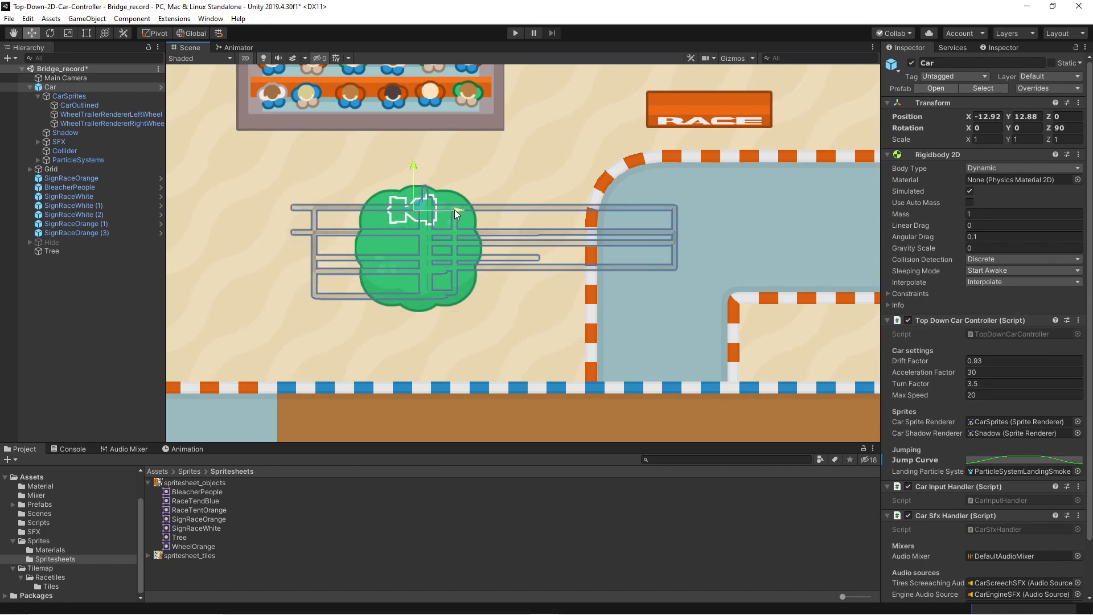
mouse_move(456, 213)
left_mouse_down()
mouse_move(402, 216)
mouse_move(468, 214)
left_mouse_up()
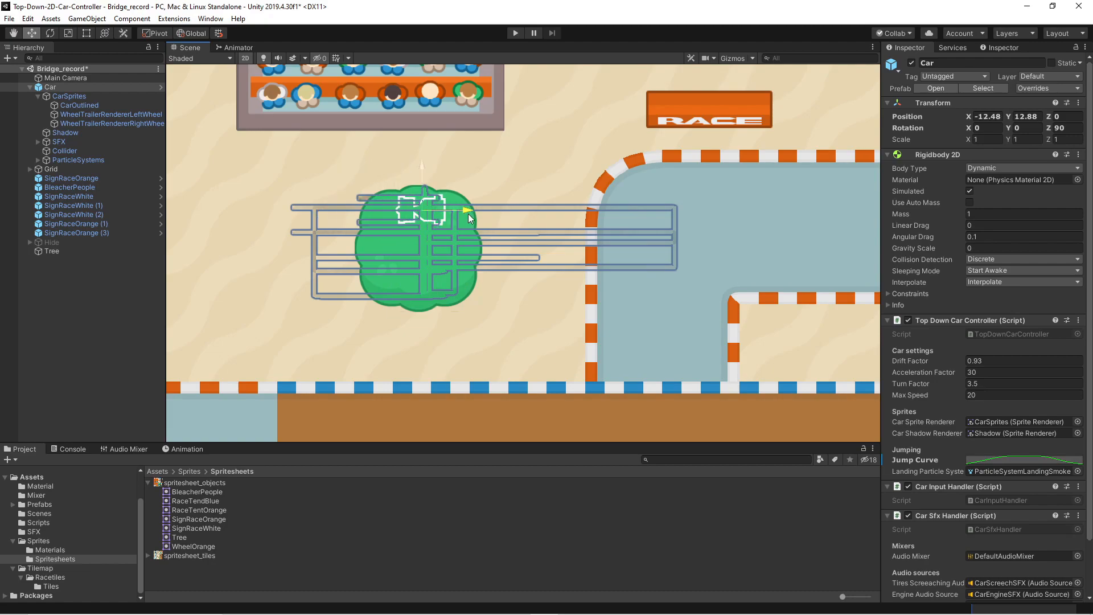
- Toggle the RaceTrack tilemap under Grid off and on to check which parts of the track it holds
scroll(469, 264, "down", 2)
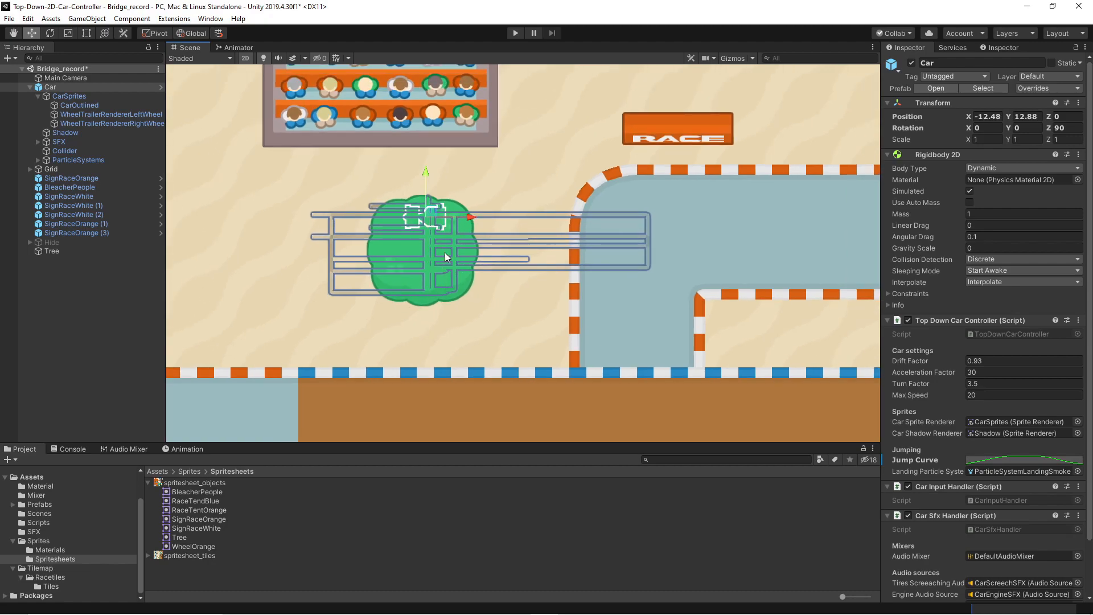
scroll(419, 257, "down", 2)
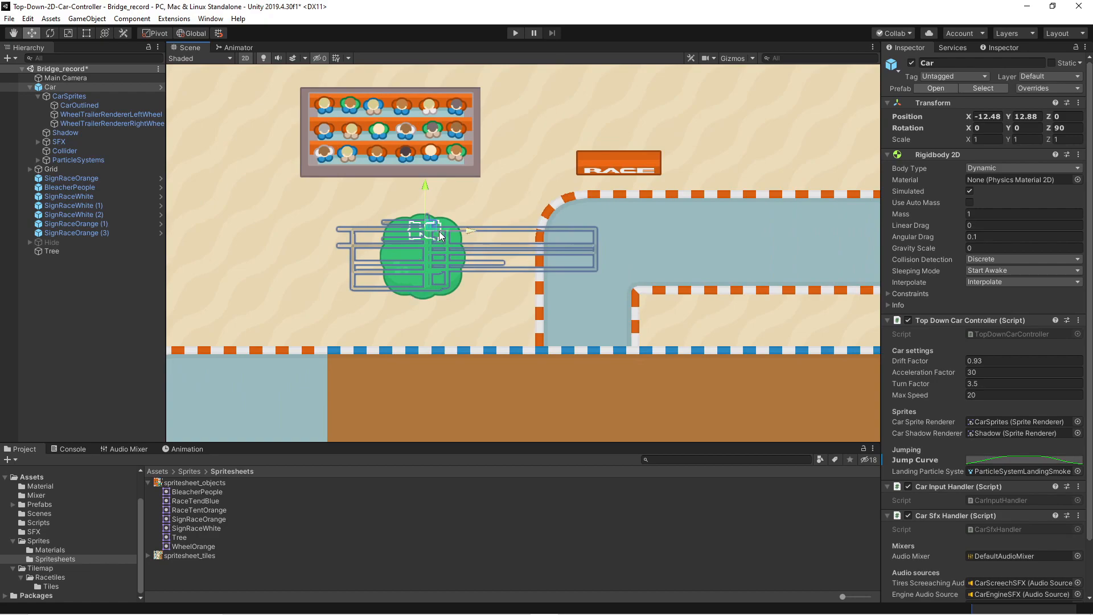
scroll(414, 259, "up", 1)
scroll(428, 283, "down", 3)
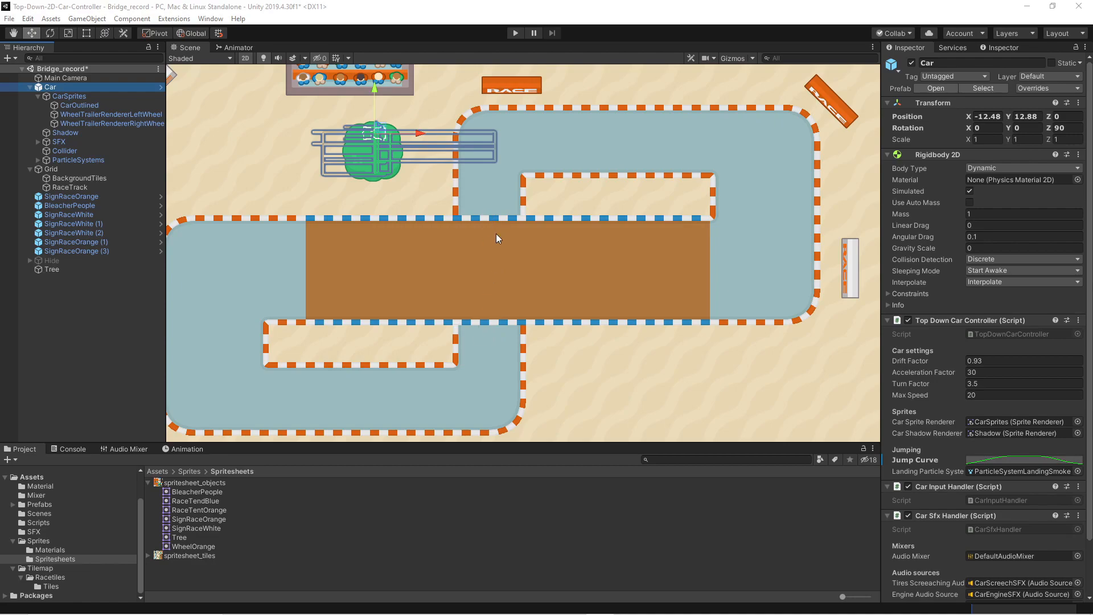
left_click(54, 170)
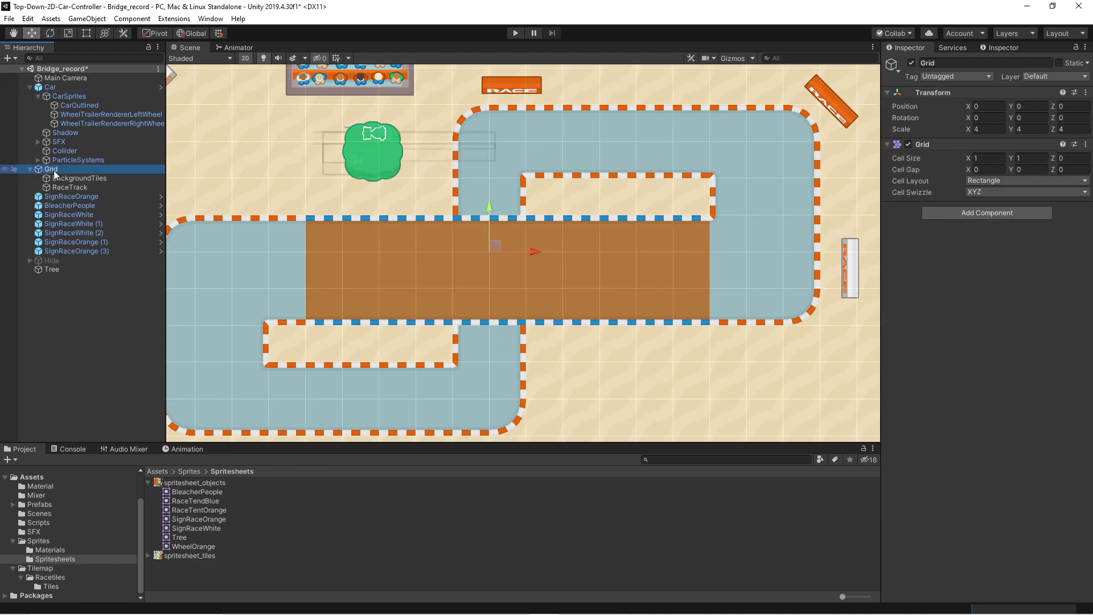
left_click(67, 188)
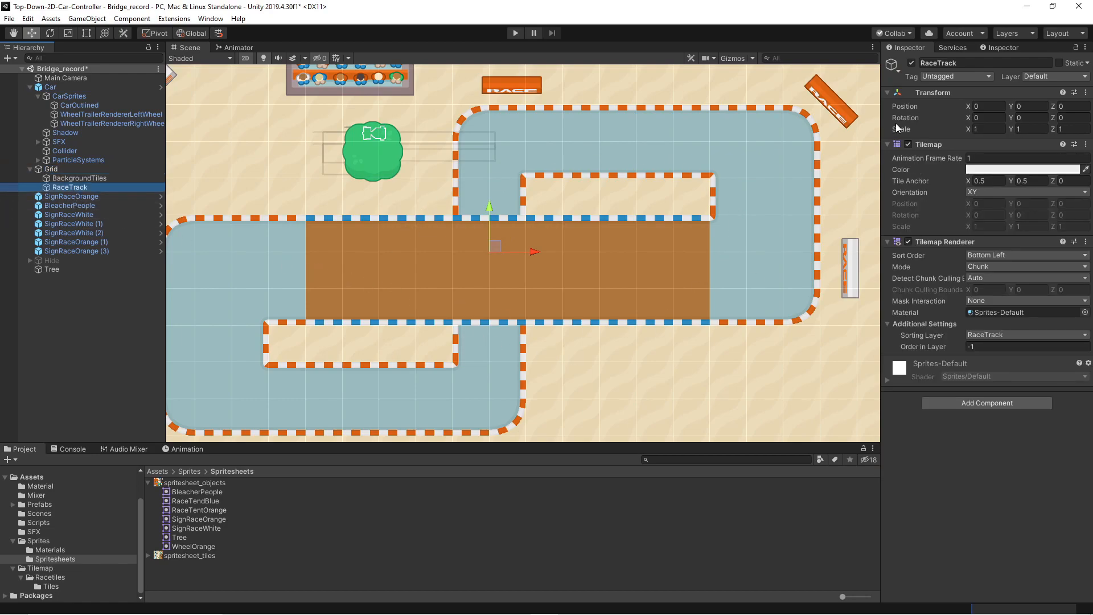
left_click(912, 63)
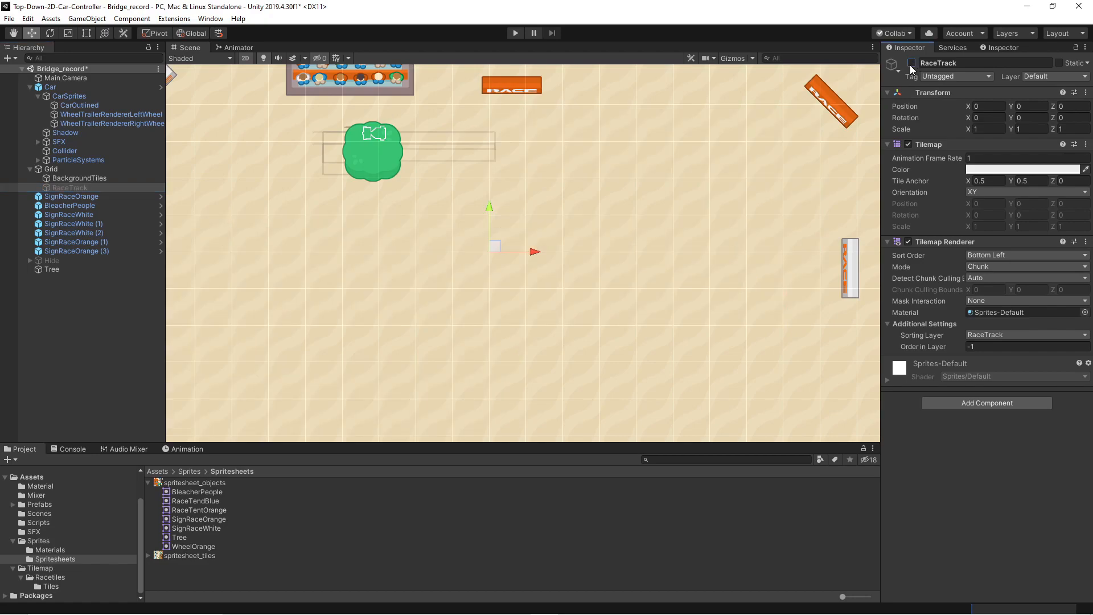
left_click(911, 64)
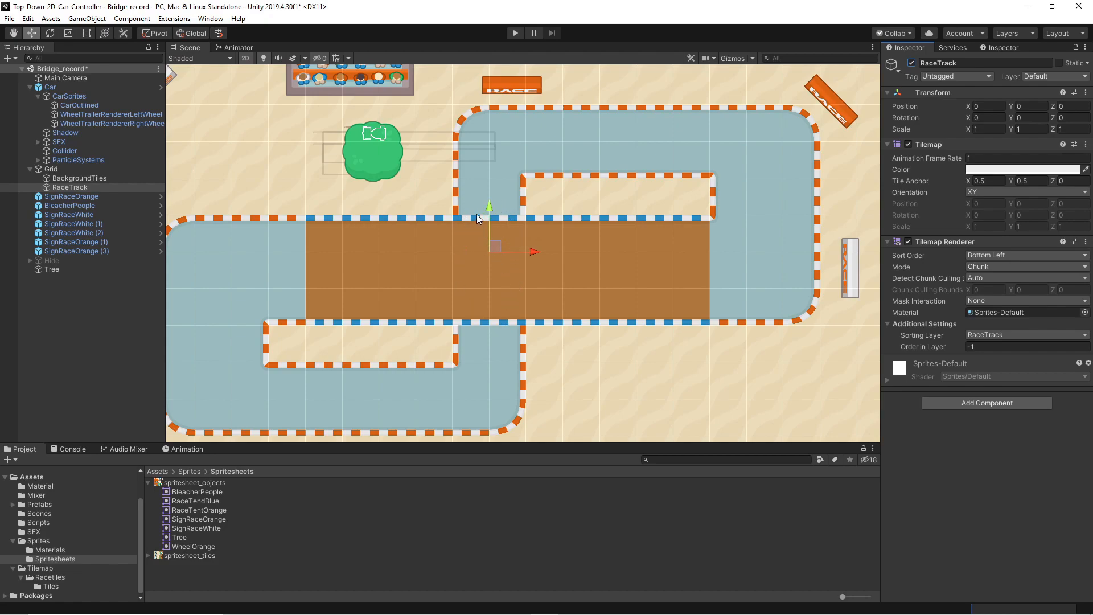
- Create a new 2D Tilemap under the Grid object alongside BackgroundTiles and RaceTrack
left_click(52, 169)
left_click(86, 18)
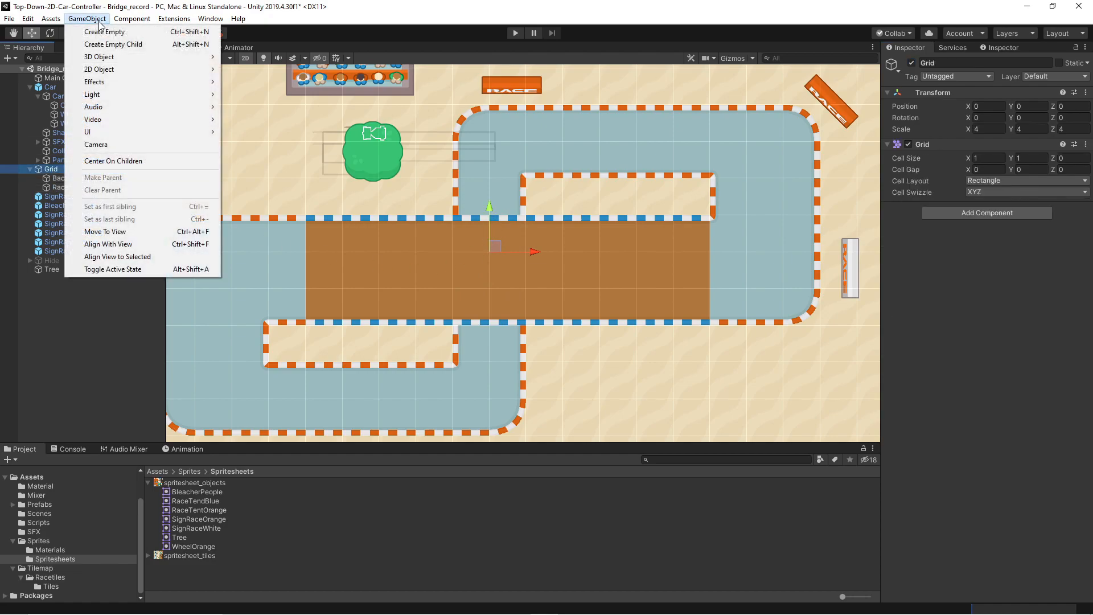
mouse_move(113, 70)
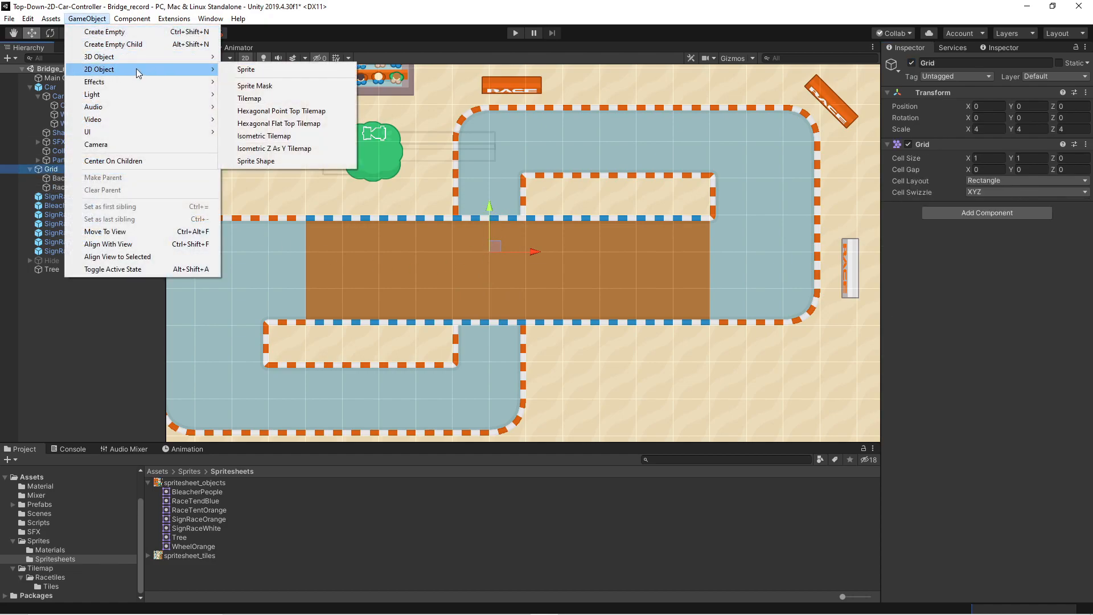
left_click(276, 99)
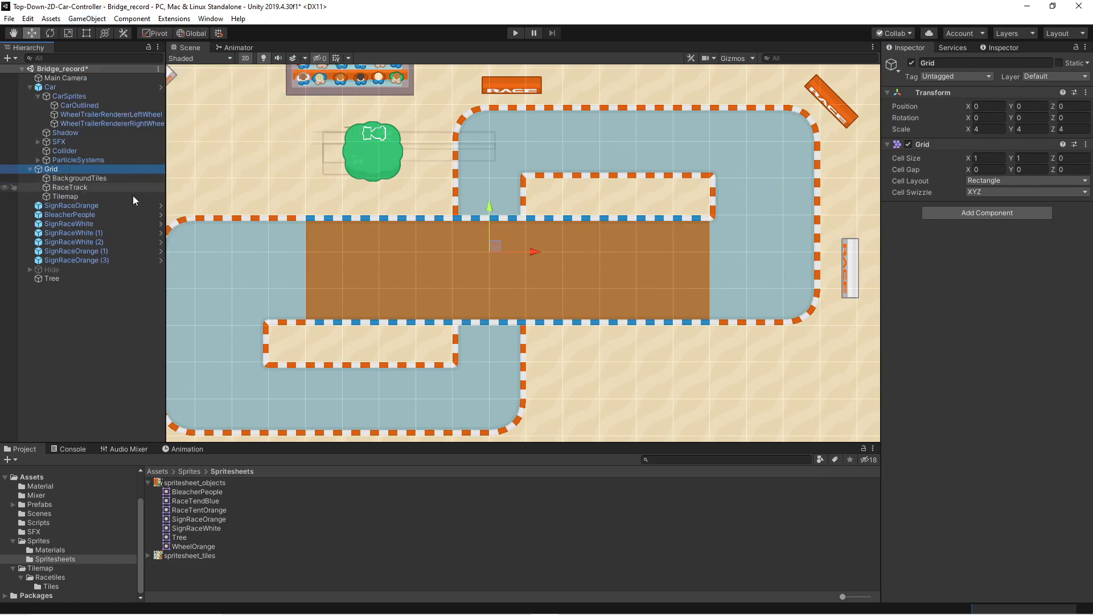
- Set the new Tilemap object's scale to 1 on X, Y and Z
left_click(983, 130)
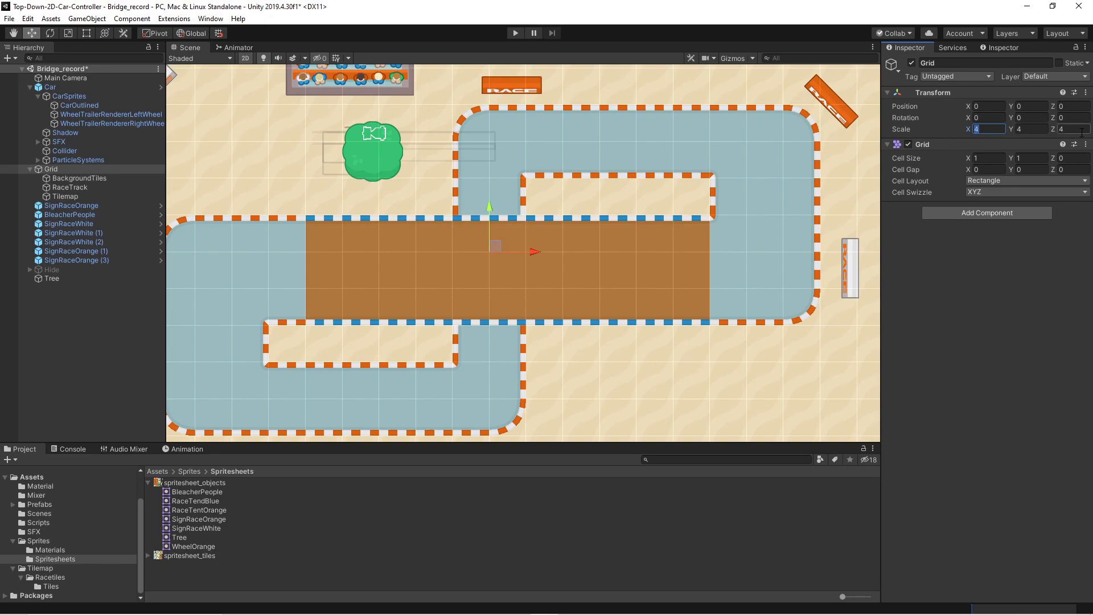
left_click(67, 197)
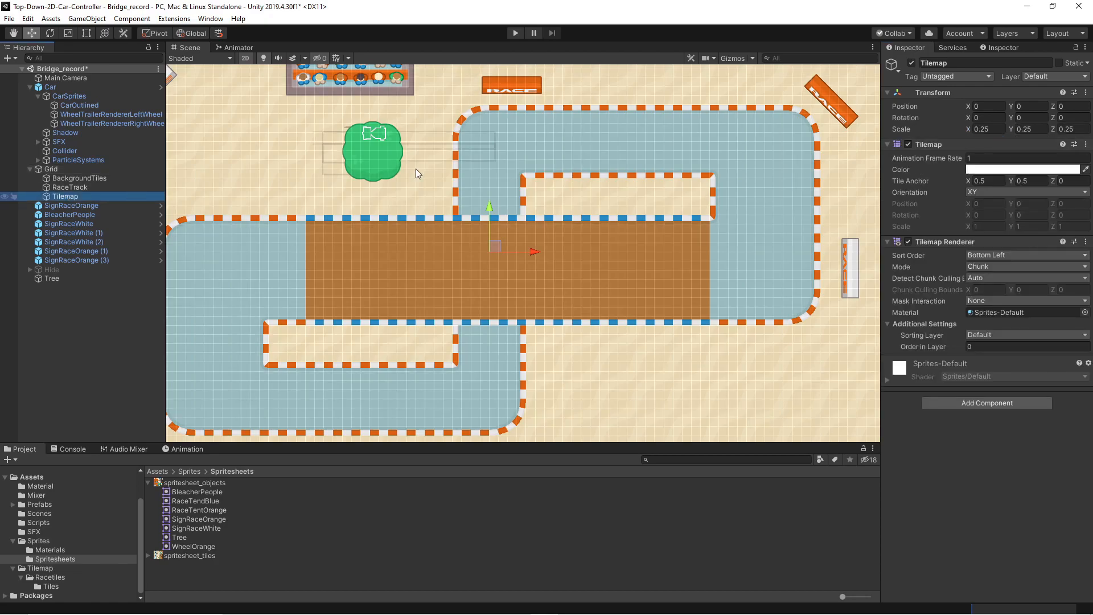
left_click(995, 129)
type("1")
key("Tab")
type("1")
key("Tab")
type("1")
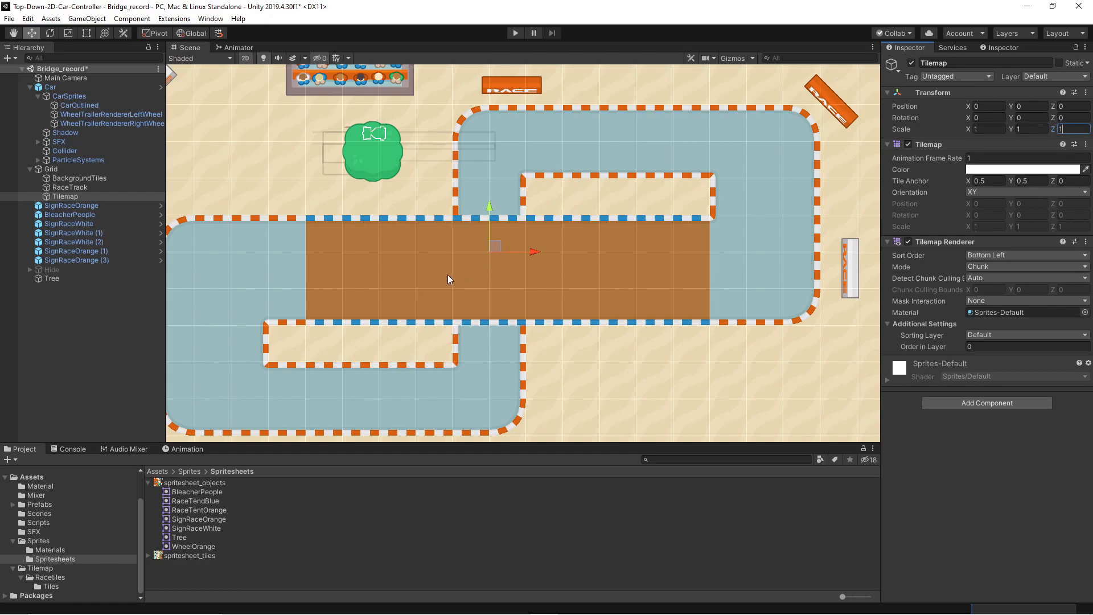
- Open the Tile Palette window, resize it, and place it so the track's crossing stays visible beside the tiles
left_click(211, 19)
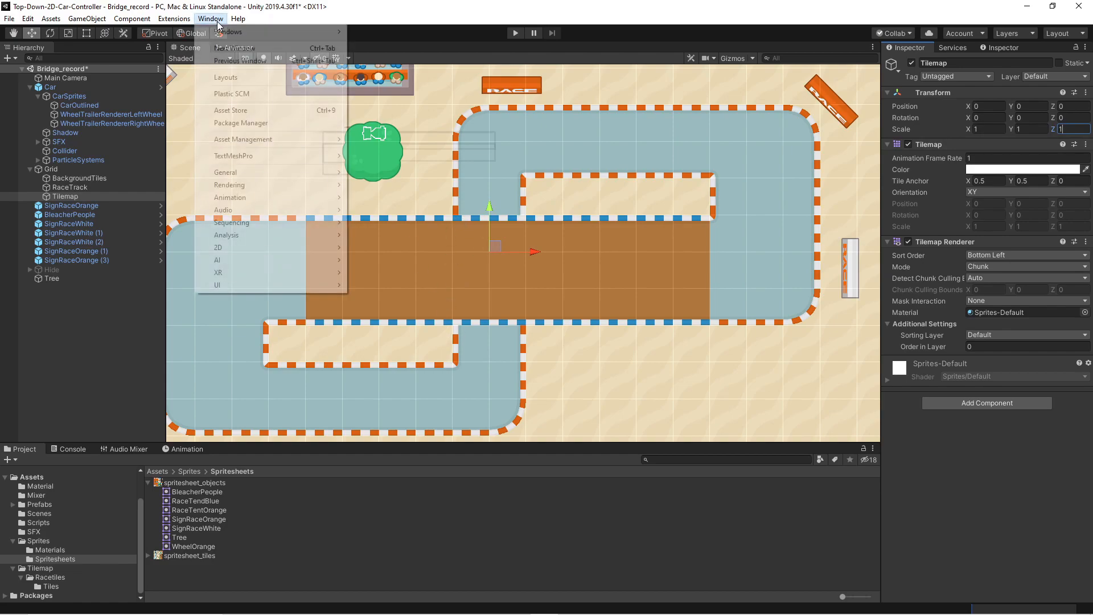
mouse_move(237, 250)
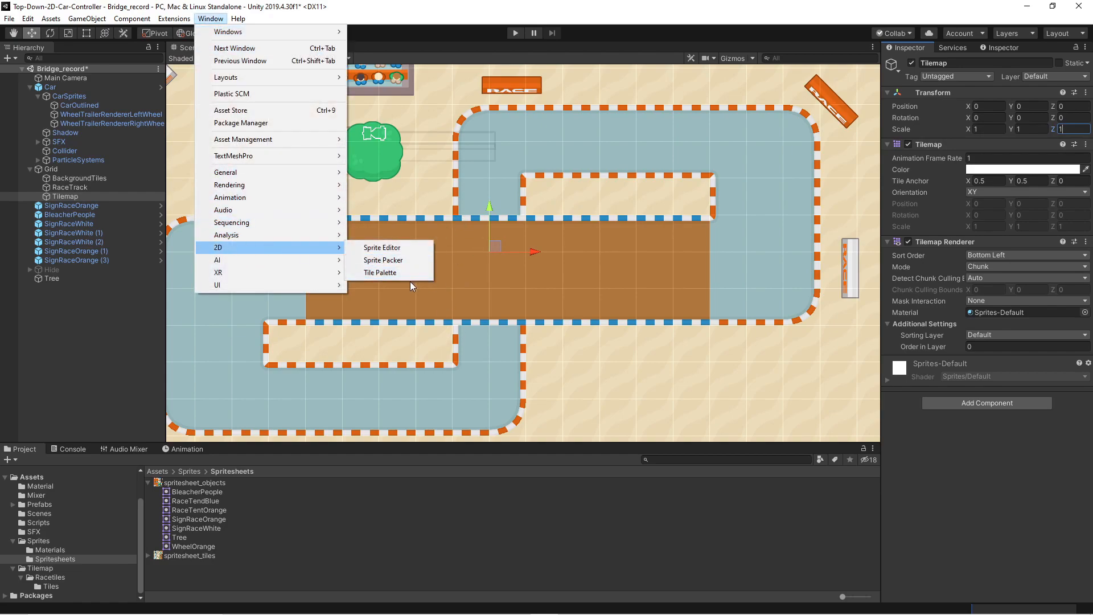
left_click(393, 274)
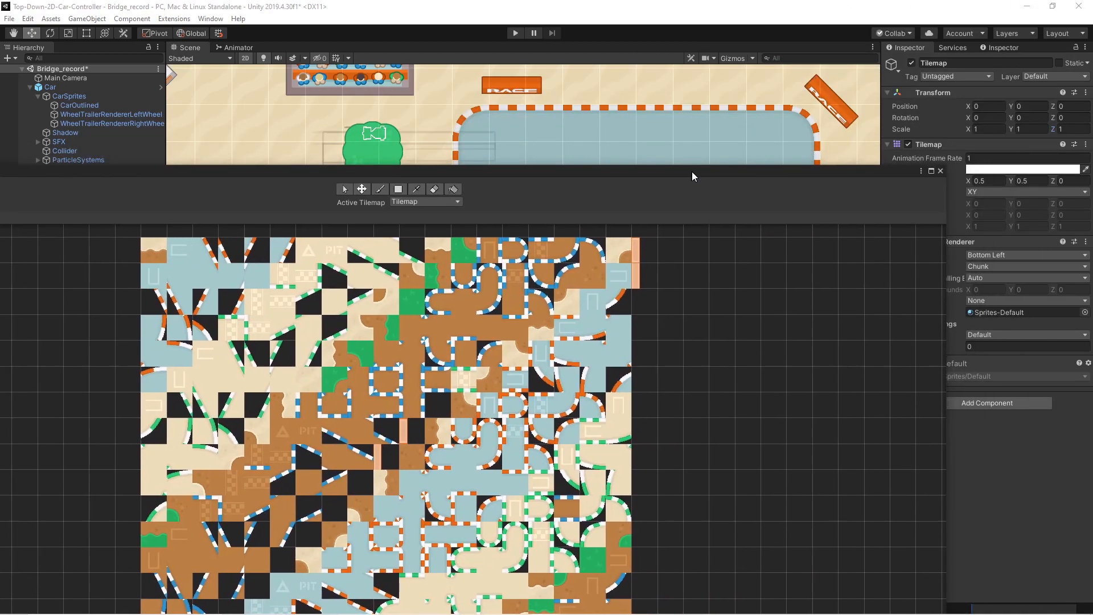
left_click_drag(954, 196, 361, 136)
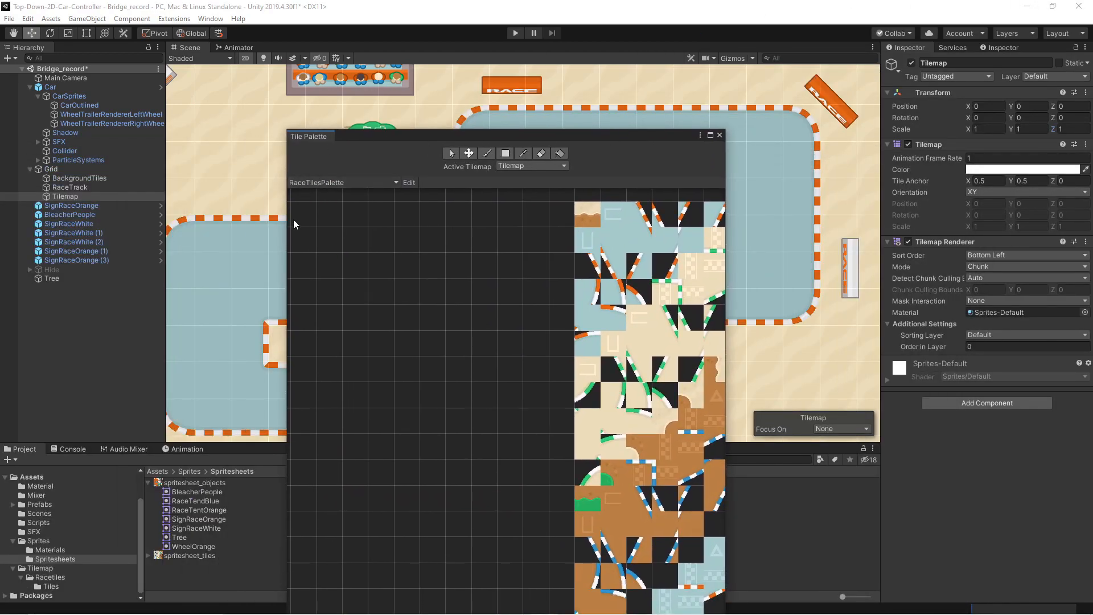
left_click_drag(288, 223, 434, 230)
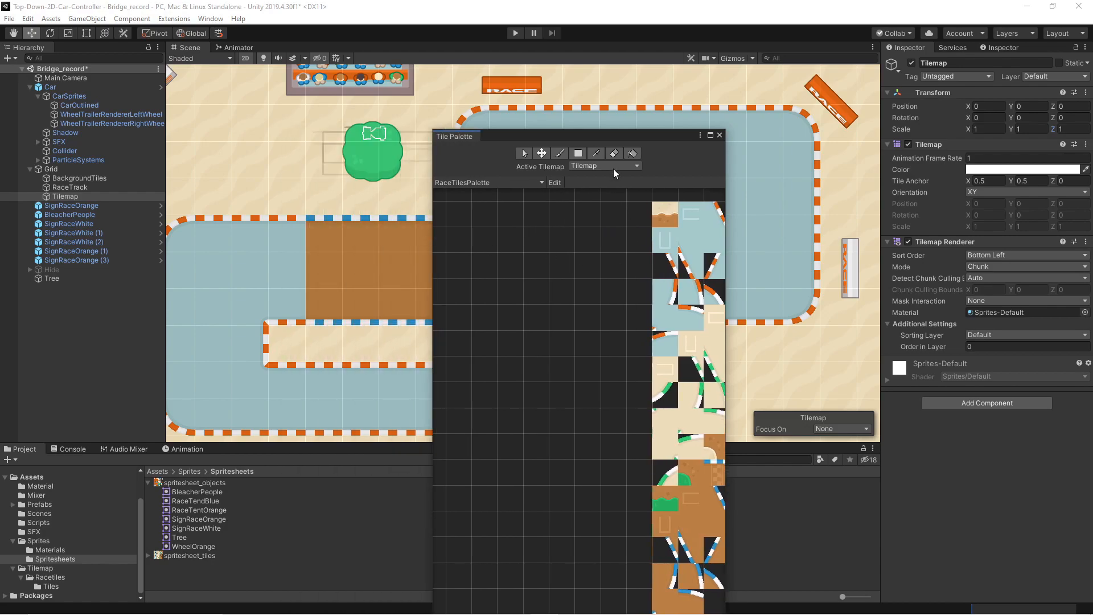
left_click_drag(730, 267, 872, 264)
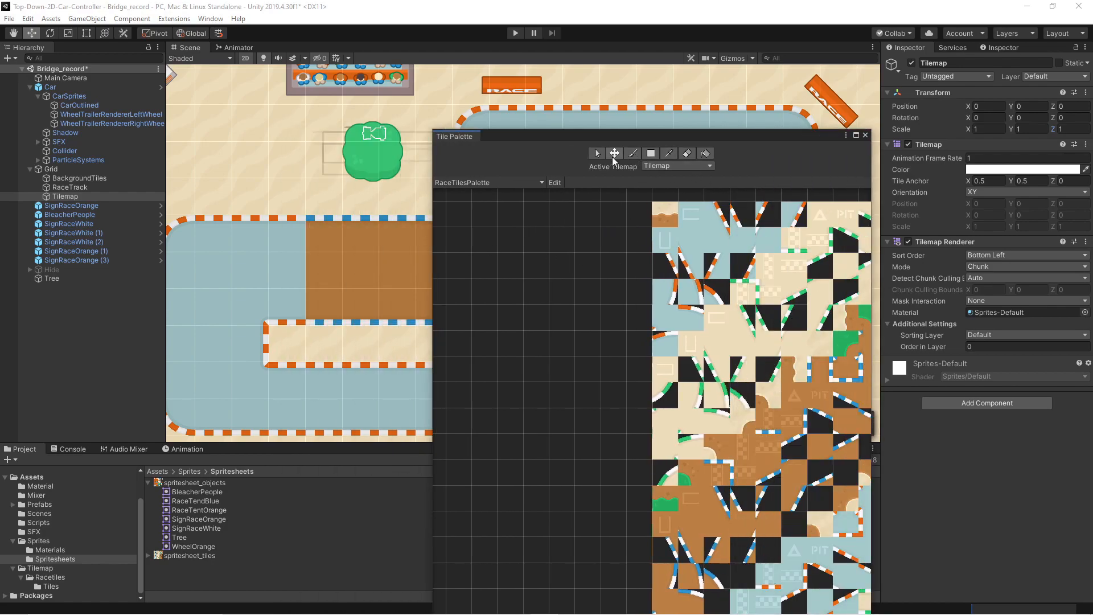
middle_click_drag(621, 262, 421, 196)
middle_click_drag(687, 398, 713, 437)
left_click_drag(643, 135, 757, 76)
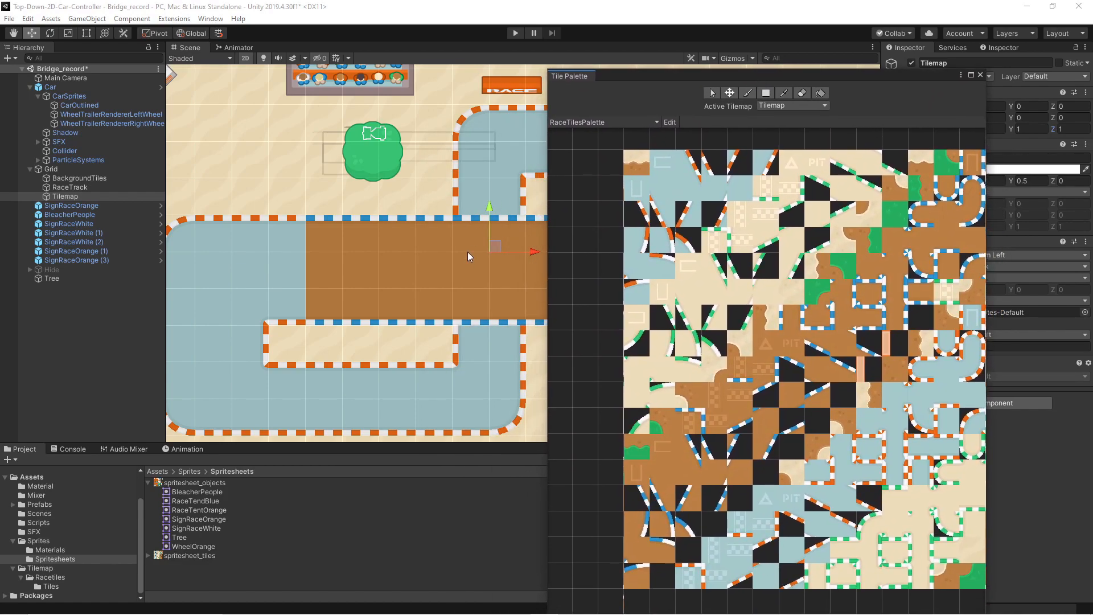
left_click_drag(677, 78, 699, 72)
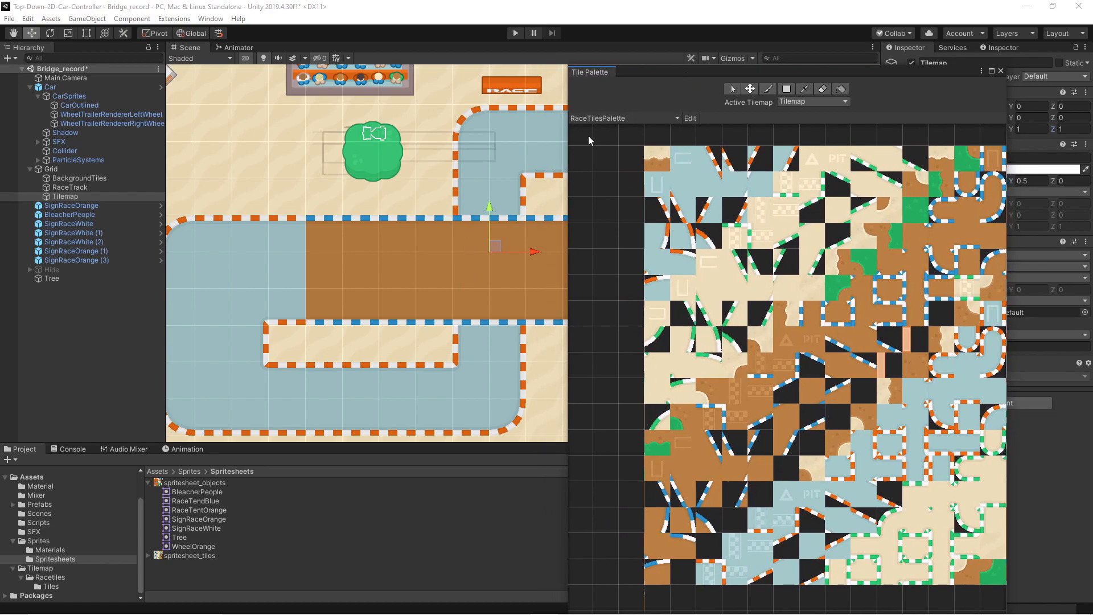
- Make RaceTrack the active tilemap and pick its left-edge road tile just above the crossing as the brush
left_click(803, 89)
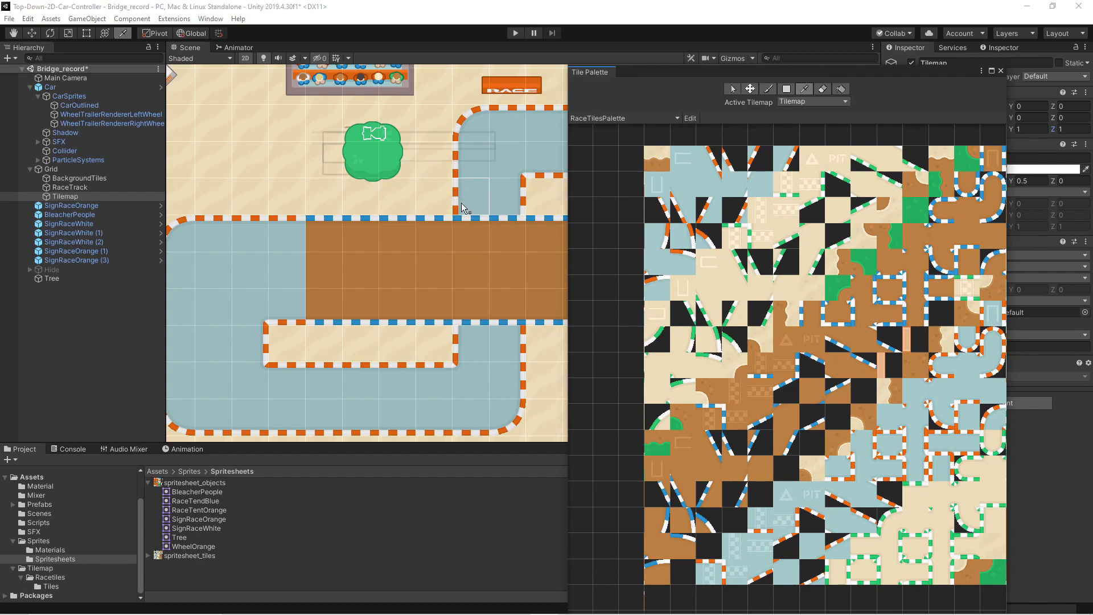
left_click(815, 102)
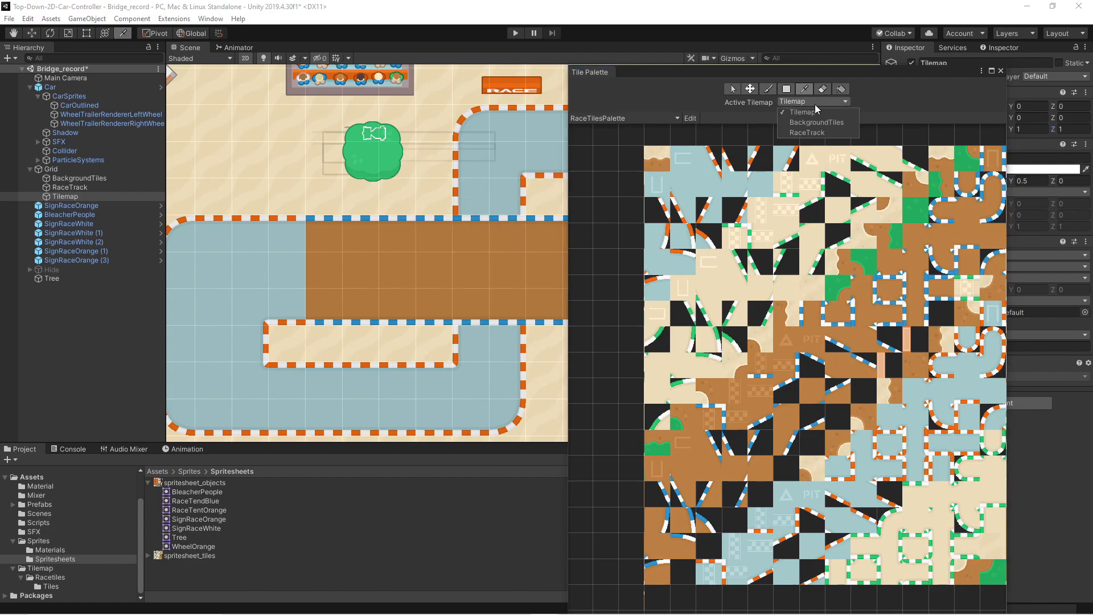
left_click(812, 135)
left_click(469, 196)
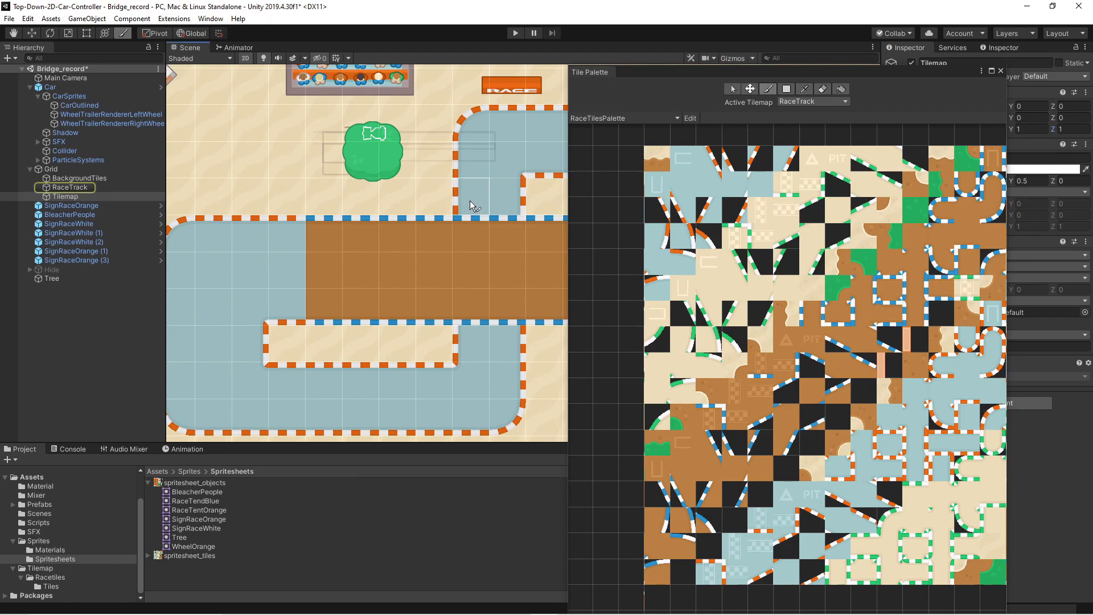
- Make Tilemap the active tilemap and paint the vertical road over the brown crossing, two tiles wide and three tiles high, with striped outer edges
left_click(838, 104)
left_click(818, 113)
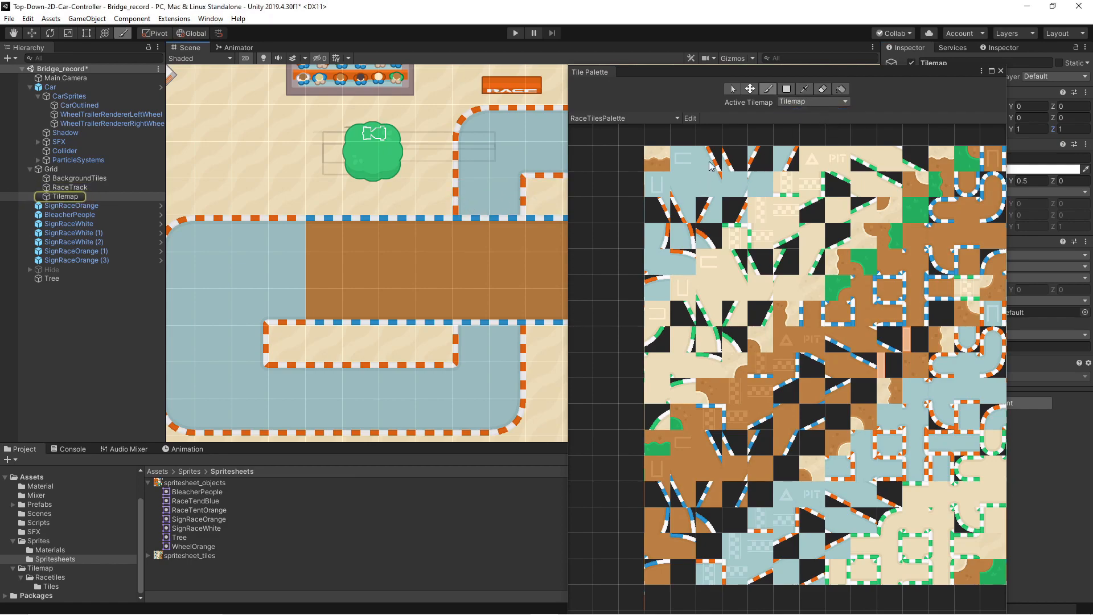
left_click_drag(466, 238, 462, 292)
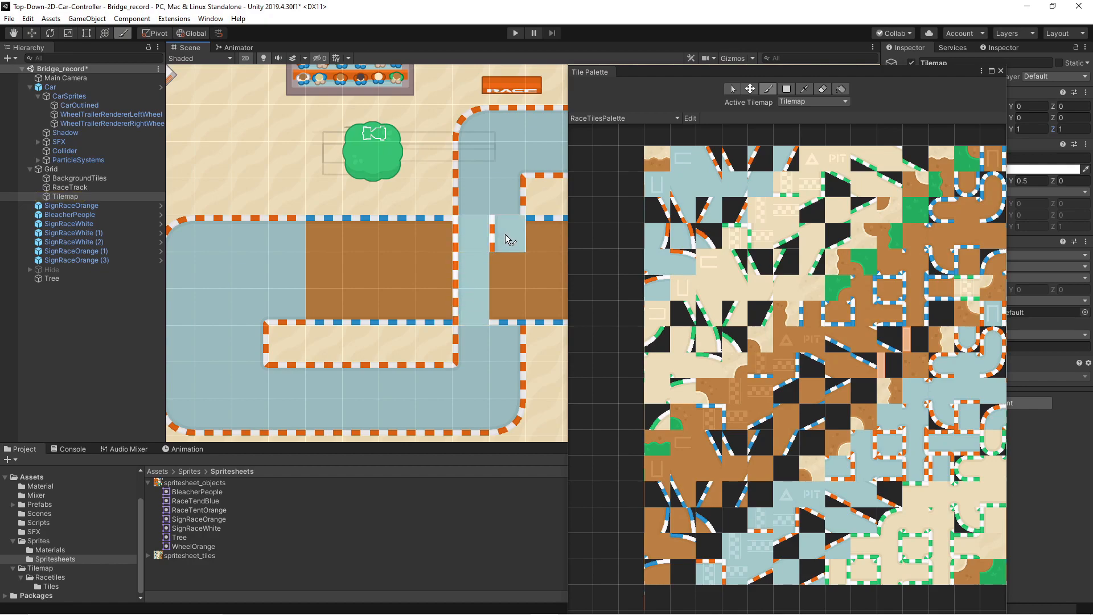
left_click_drag(504, 237, 506, 301)
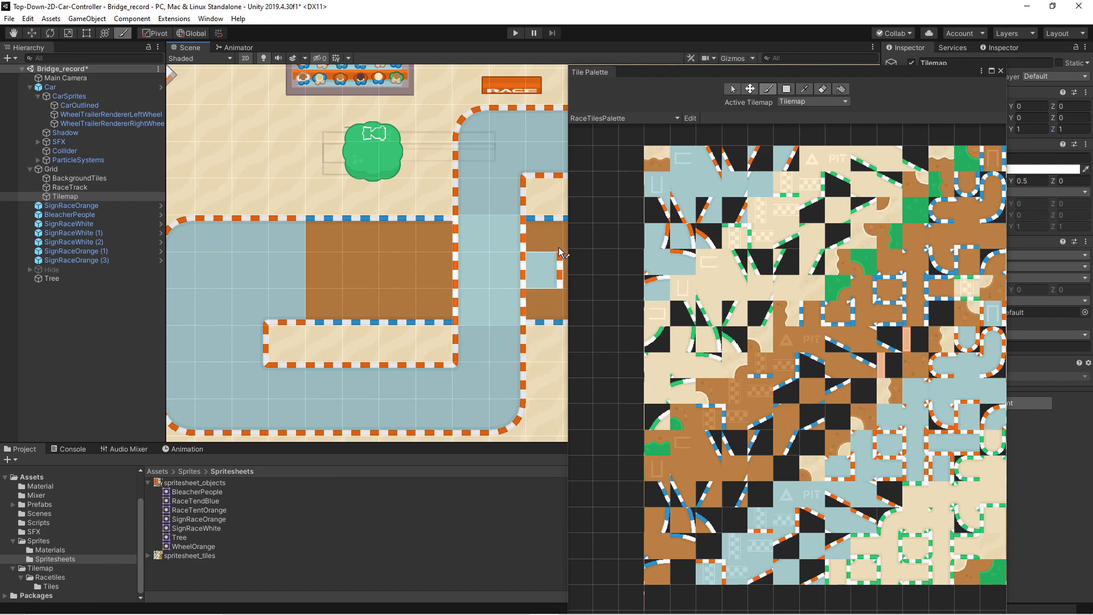
- Close the Tile Palette and rename the new Tilemap object to Brige
left_click(999, 74)
left_click(73, 189)
left_click(68, 199)
left_click(69, 199)
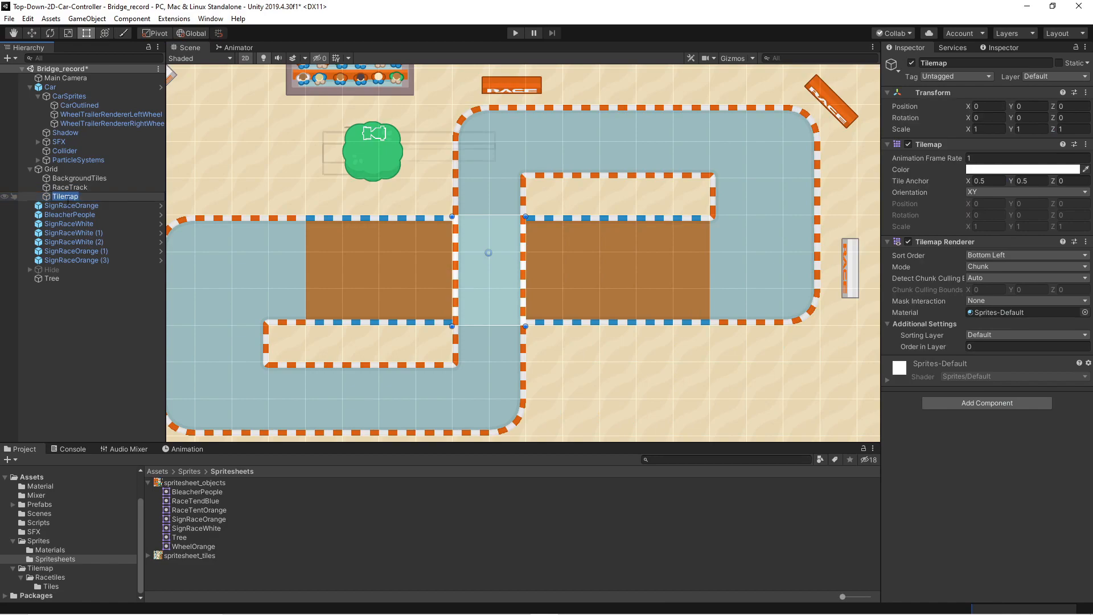
type("Brige")
key("Return")
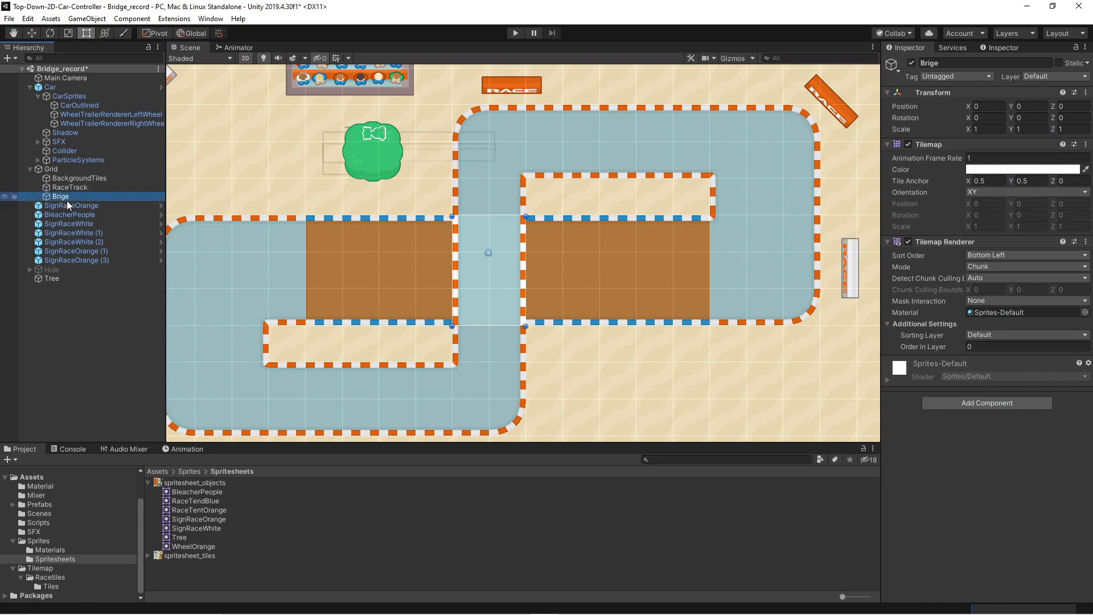
- Toggle the Brige tilemap off and on repeatedly to compare the crossing with and without the bridge
left_click(912, 62)
left_click(912, 62)
left_click(912, 62)
left_click(912, 62)
left_click(912, 62)
left_click(912, 62)
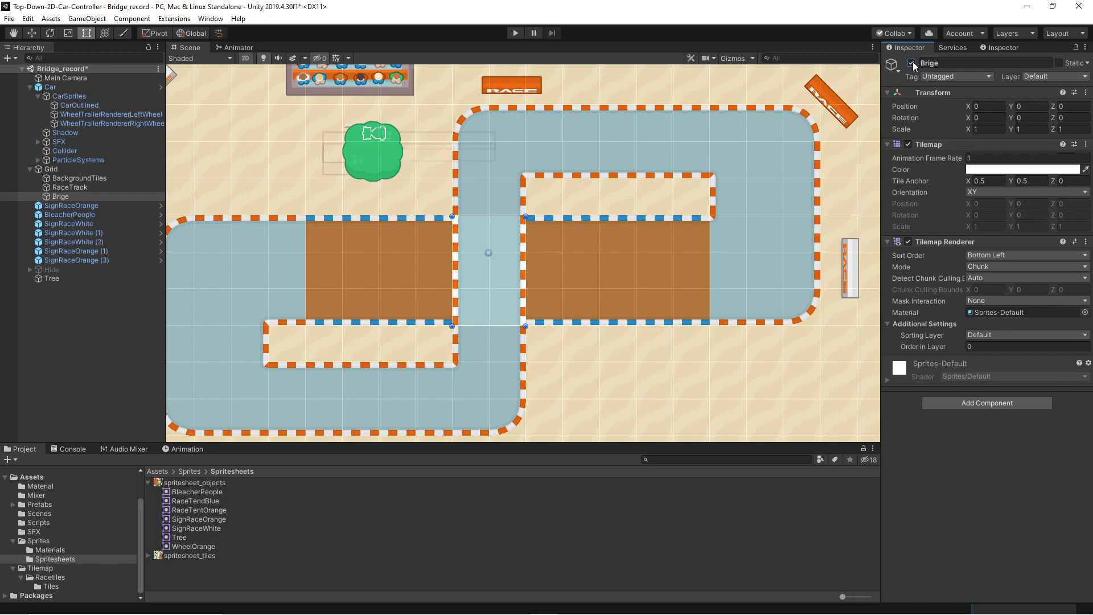
- Check the sorting layer and order of the RaceTrack tilemap against the sorting layers available for Brige
left_click(105, 186)
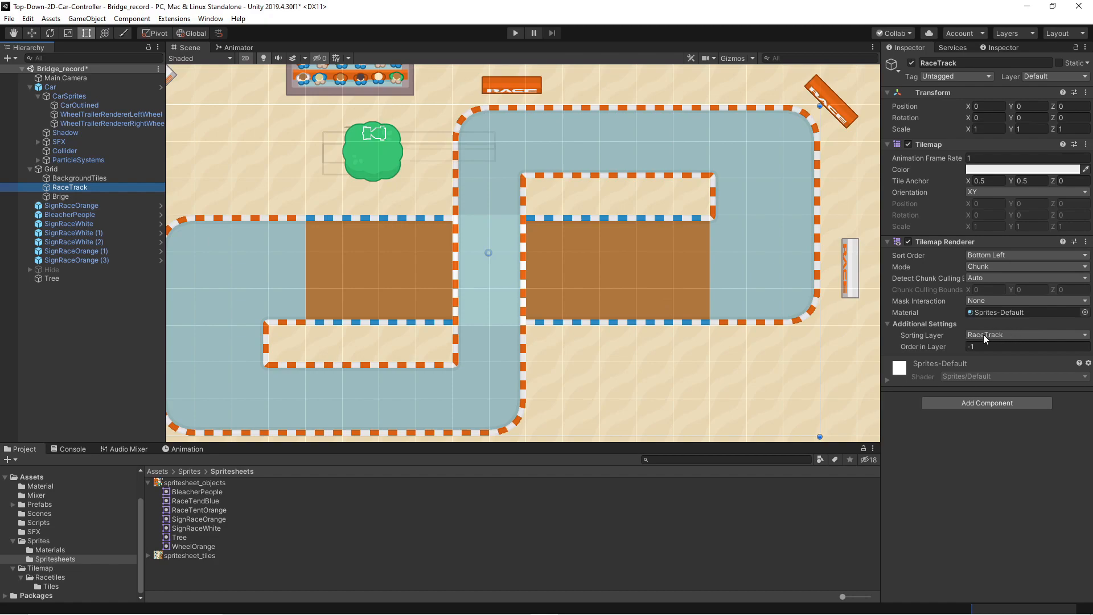
left_click(70, 196)
left_click(1002, 340)
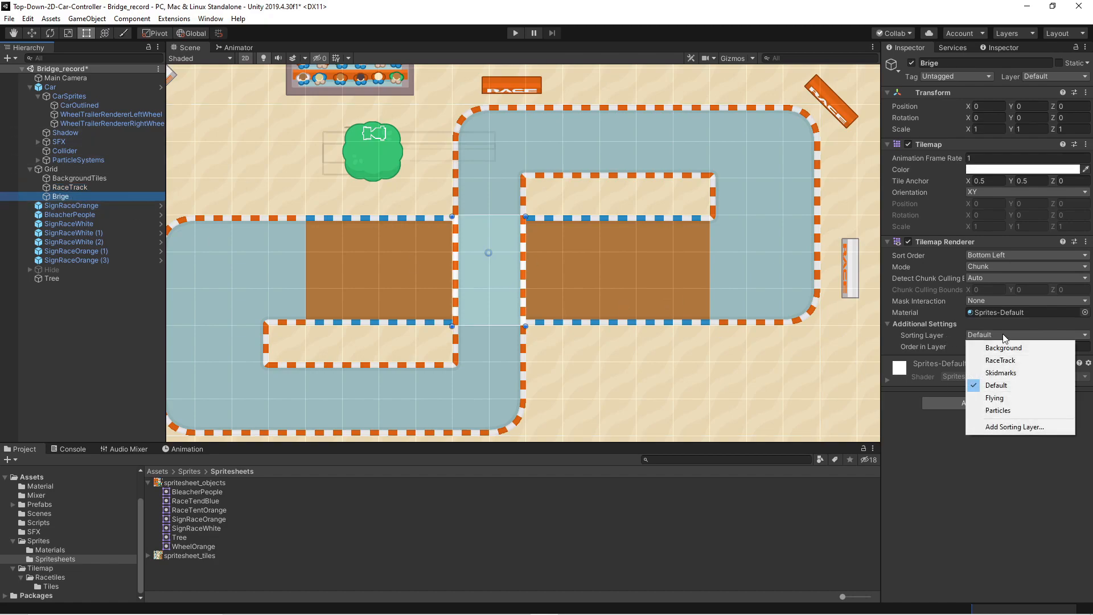
left_click(1002, 339)
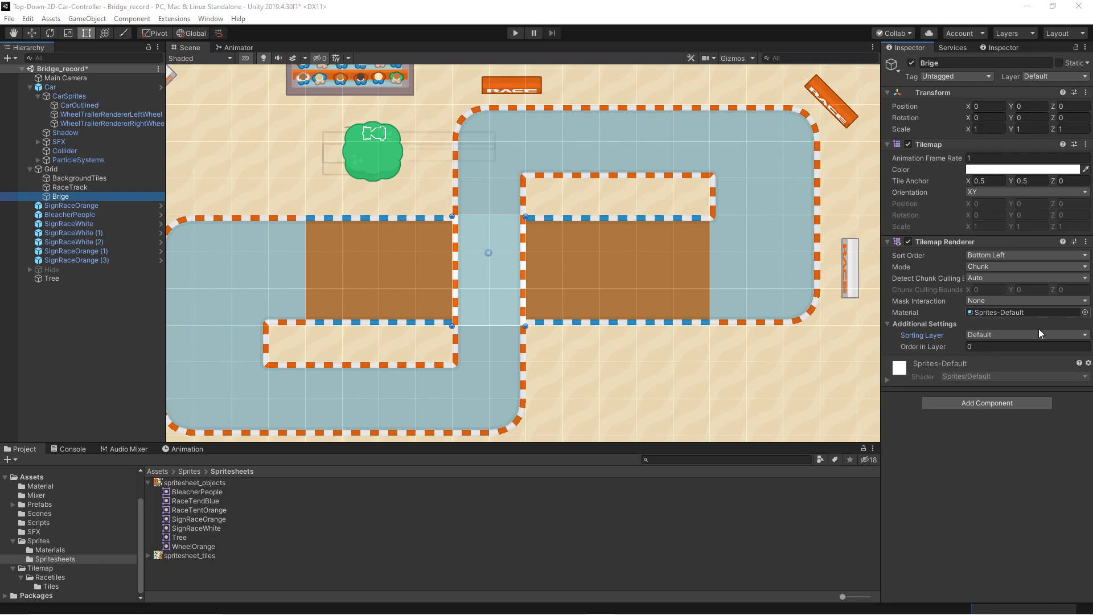
- Add a sorting layer named RaceTrackOverpass and place it between Default and Flying
left_click(992, 335)
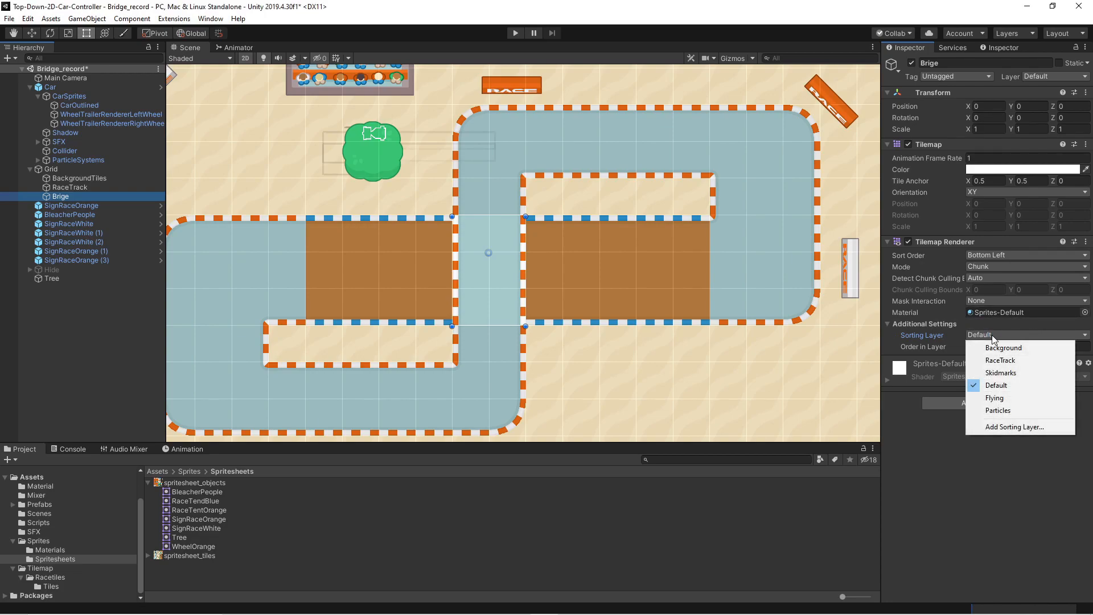
left_click(1014, 428)
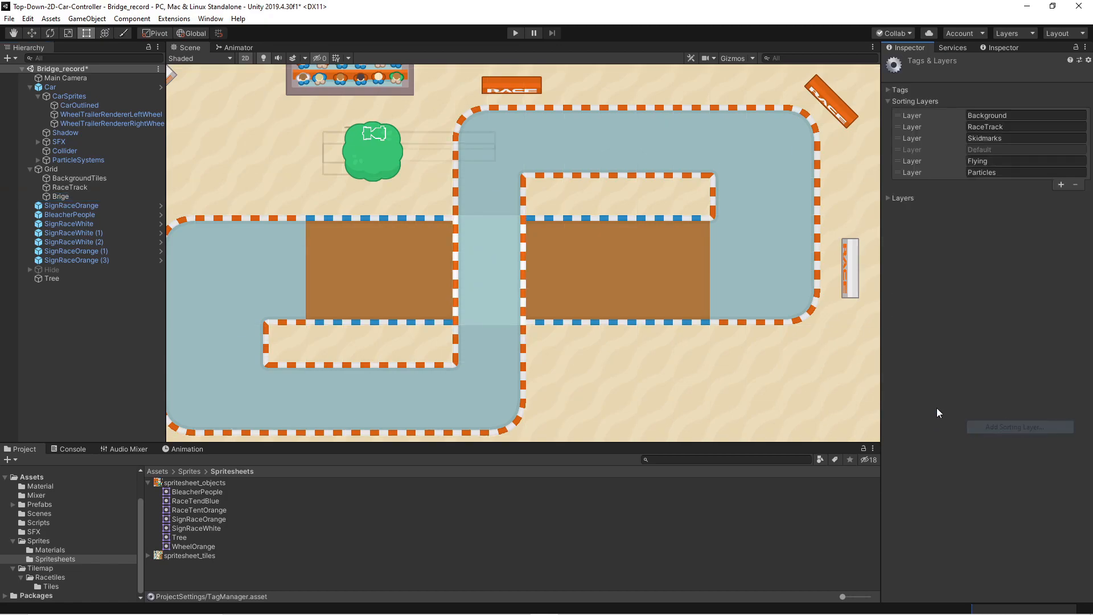
left_click(1060, 185)
left_click(1020, 184)
type("RaceTrackOverpass")
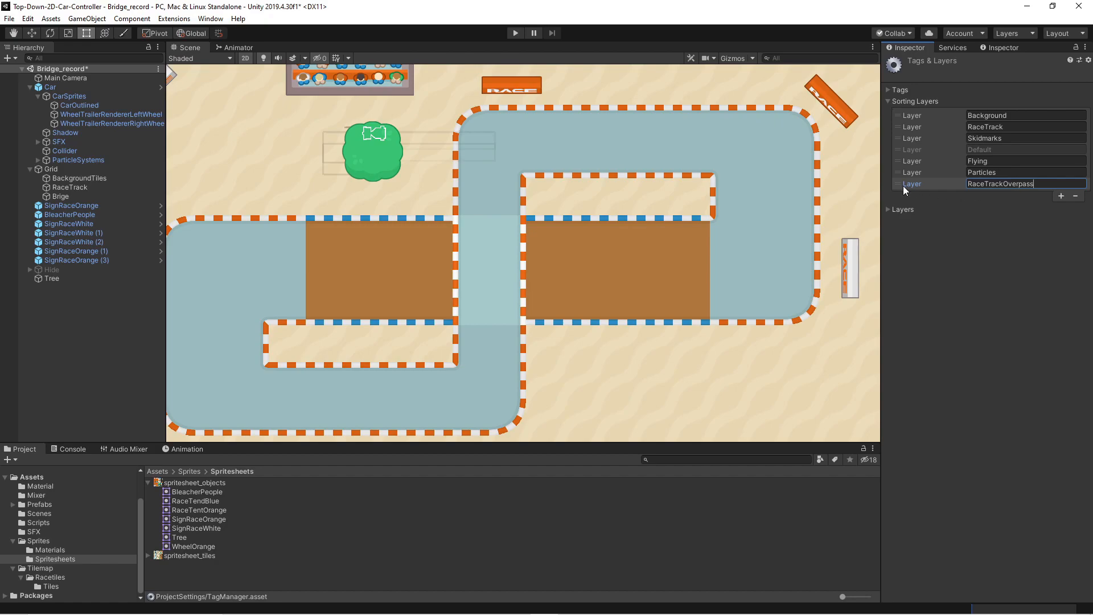
left_click_drag(897, 188, 897, 164)
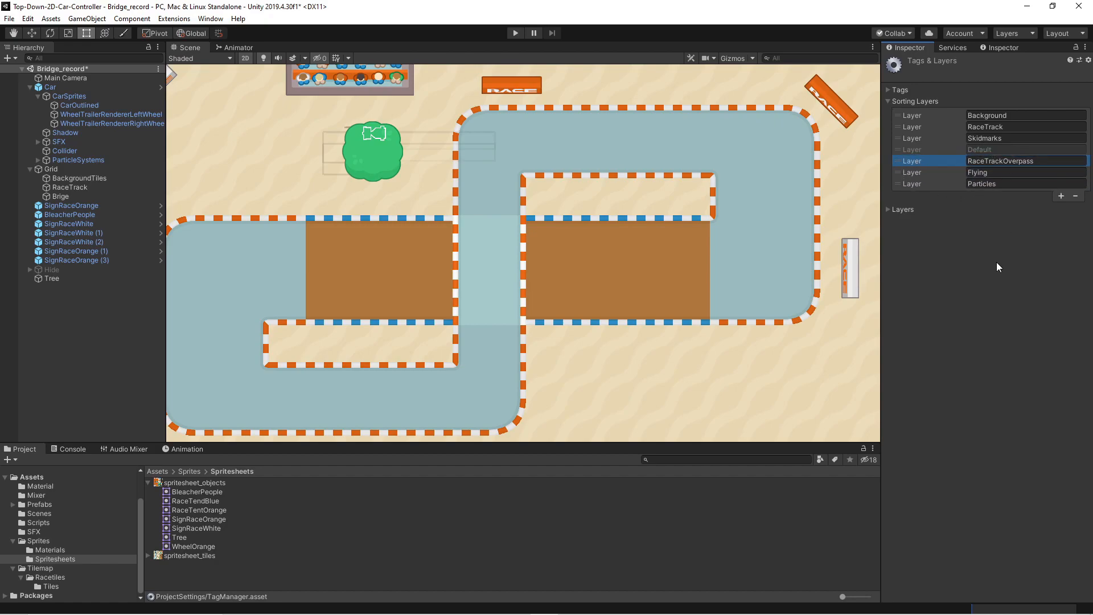
- Assign the Brige tilemap to the RaceTrackOverpass sorting layer with order in layer -1, and compare it with RaceTrack
left_click(77, 196)
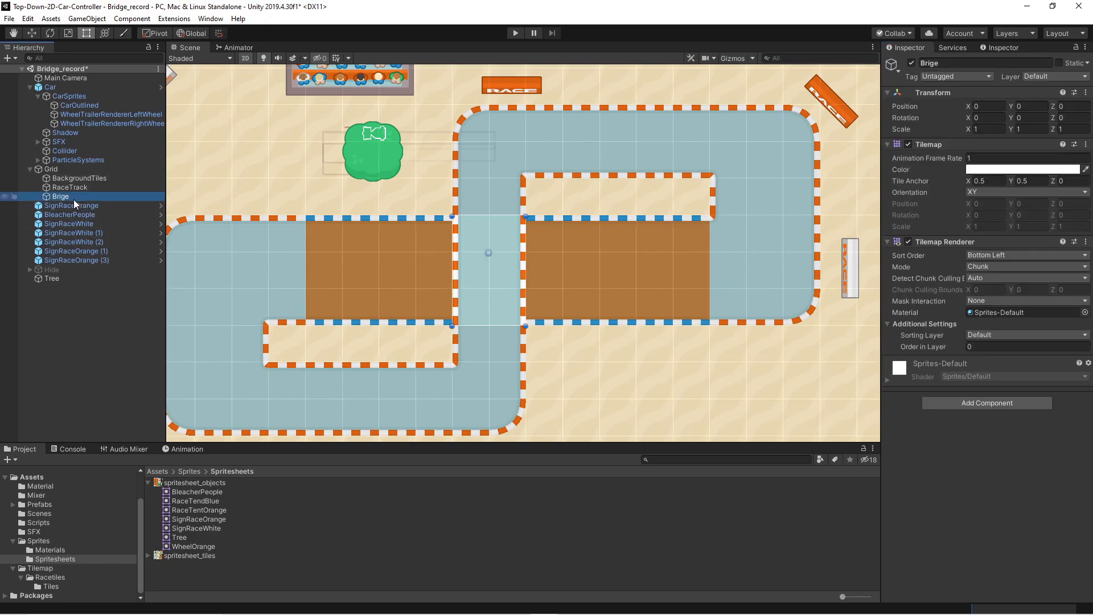
left_click(1006, 334)
left_click(1013, 397)
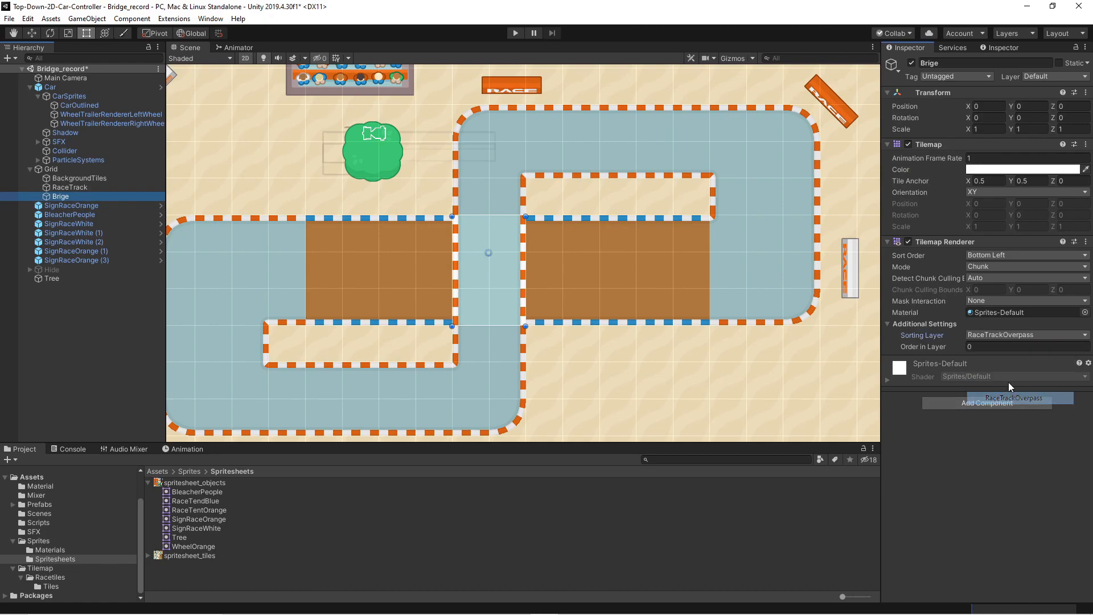
left_click(979, 349)
type("-1")
left_click(69, 187)
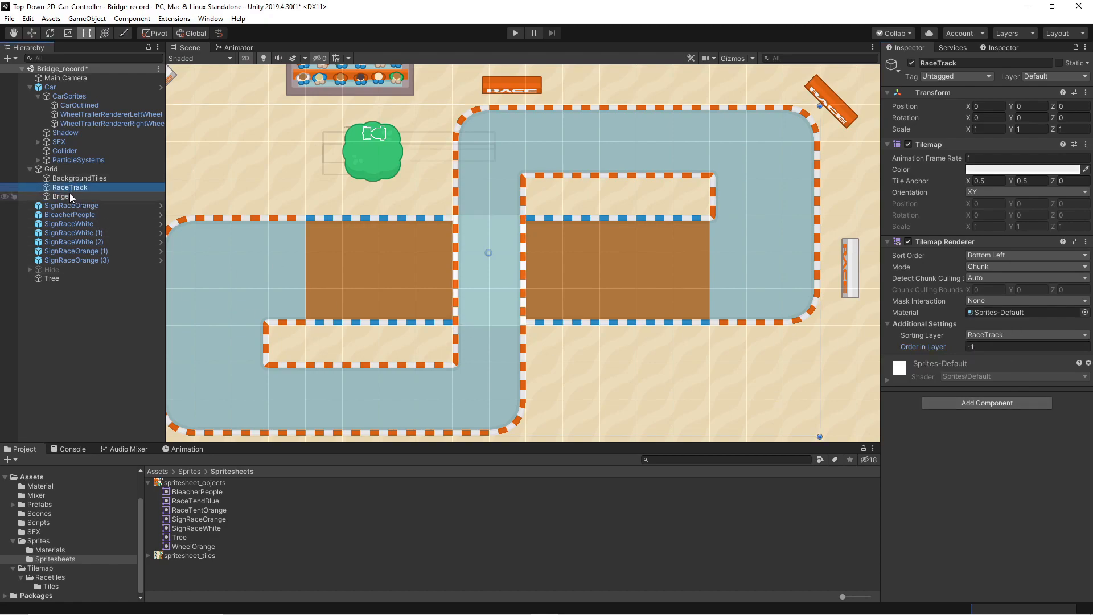
left_click(66, 195)
- Move the car around and beneath the bridge to test the layering, leaving it on the sand strip at about X 7.78, Y 5.93
left_click(50, 88)
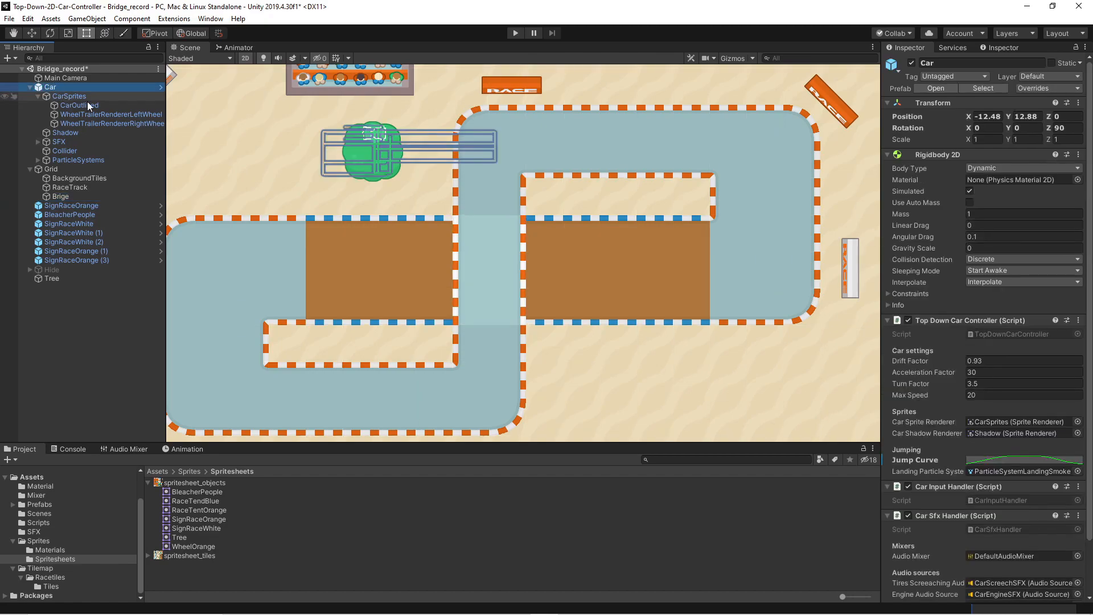
left_click(32, 33)
left_click_drag(437, 135, 459, 281)
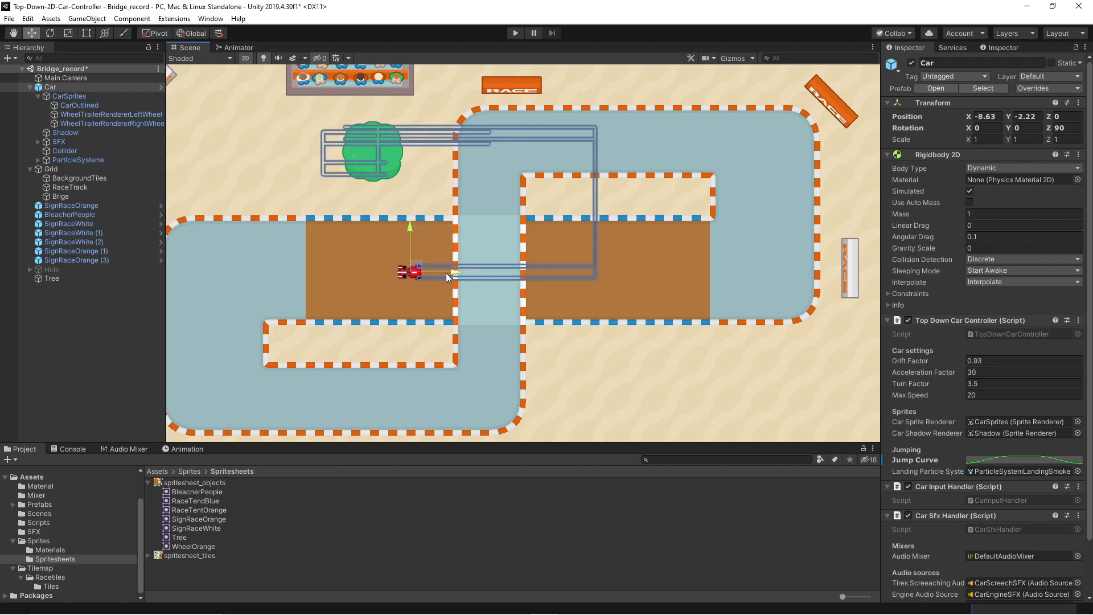
left_click_drag(405, 225, 419, 138)
left_click_drag(447, 182, 529, 184)
left_click_drag(490, 134, 481, 160)
left_click_drag(481, 159, 470, 186)
left_click_drag(541, 239, 611, 242)
left_click_drag(563, 194, 561, 154)
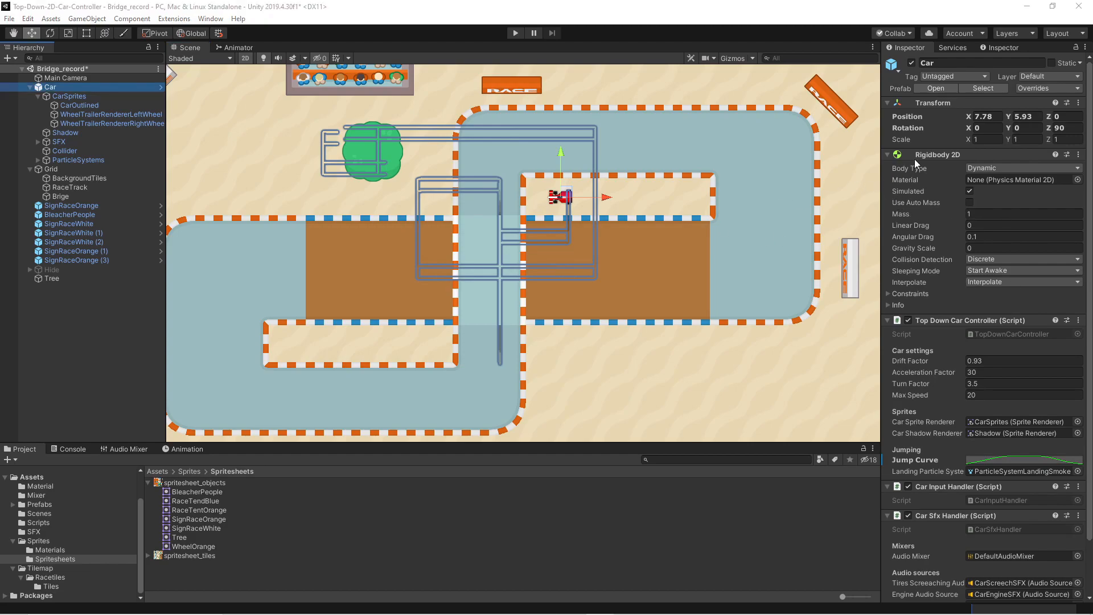
- In the Car prefab, turn off Emitting on the left and right wheel trail renderers and save the prefab
left_click(939, 87)
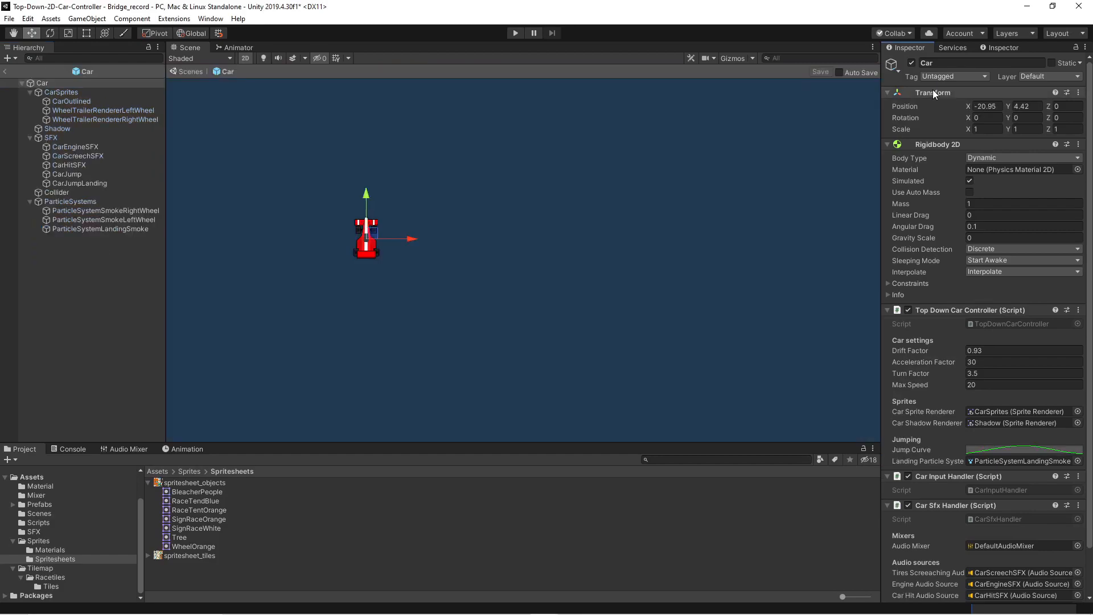
left_click(104, 110)
left_click(115, 119, "shift")
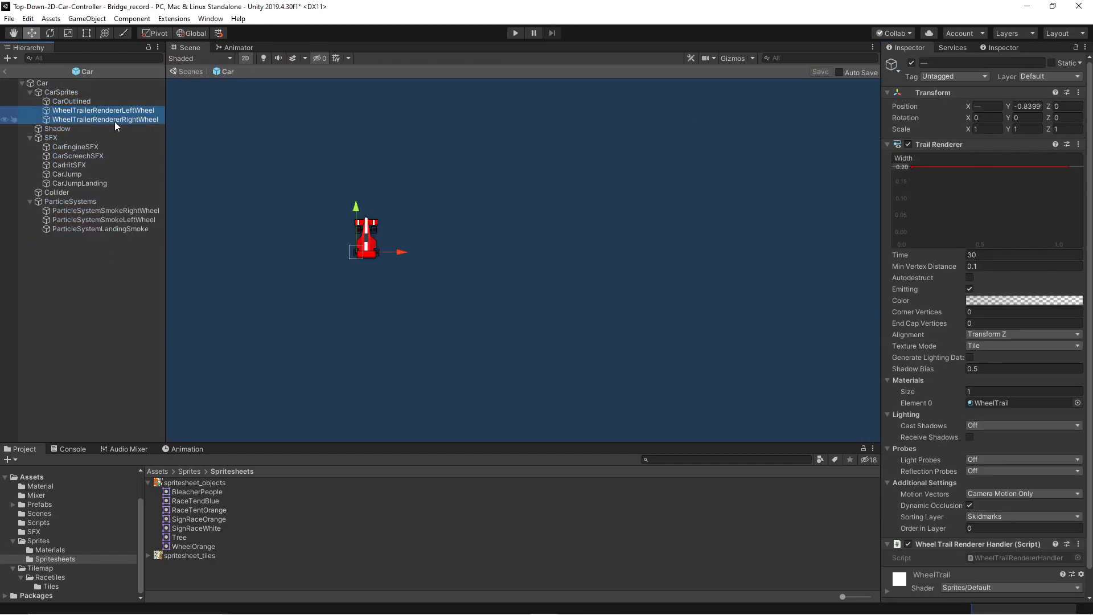
left_click(969, 289)
left_click(5, 71)
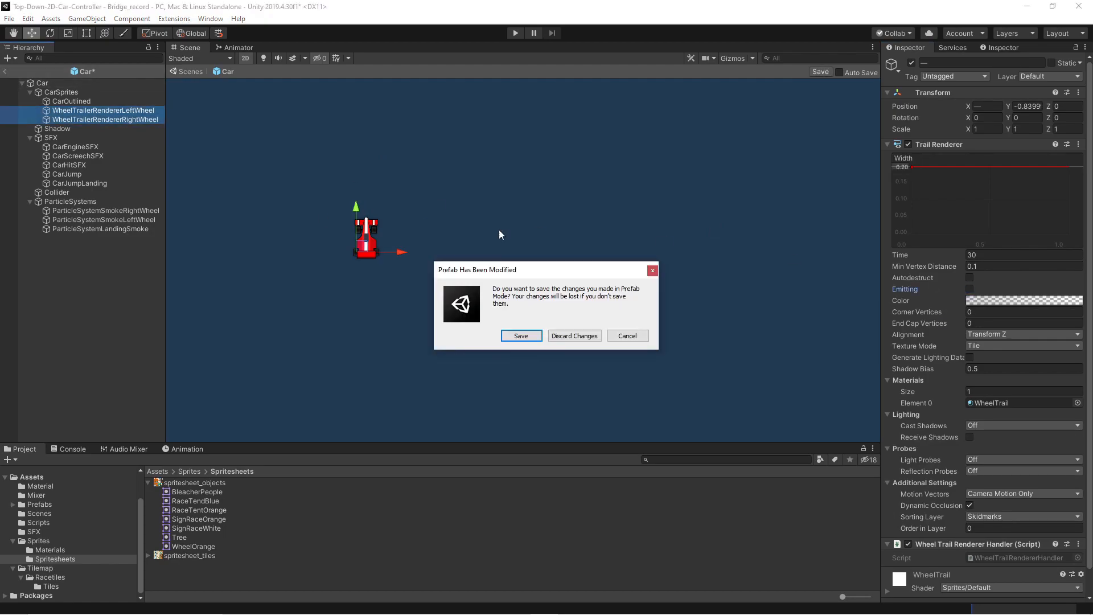
left_click(521, 337)
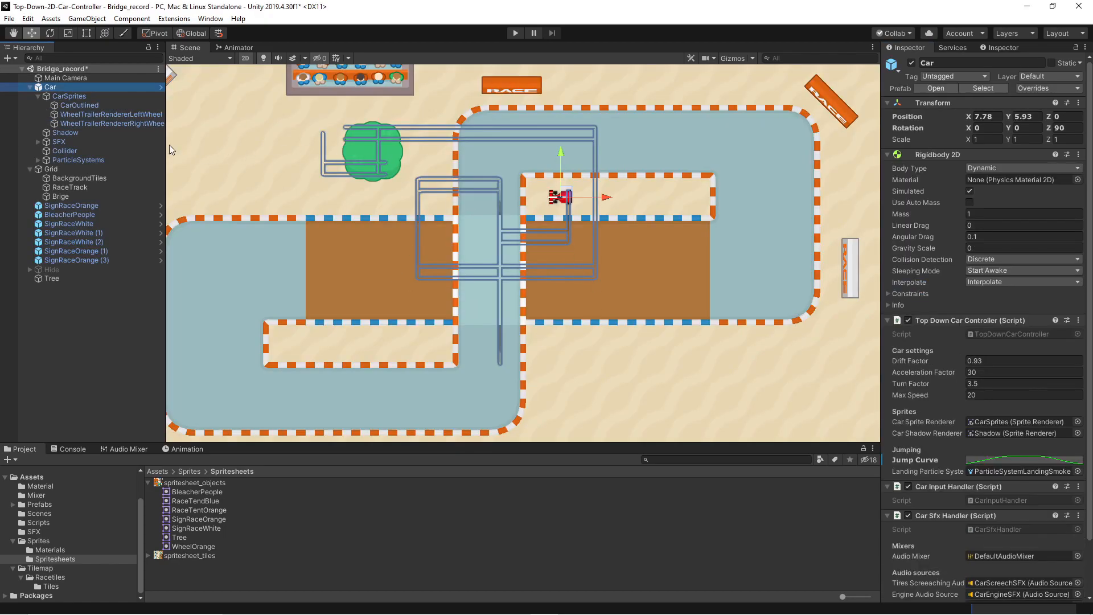
- Nudge the car on the sand strip beside the bridge to about X 6.29, Y 6.49
mouse_move(608, 199)
left_mouse_down()
mouse_move(548, 200)
mouse_move(593, 200)
left_mouse_up()
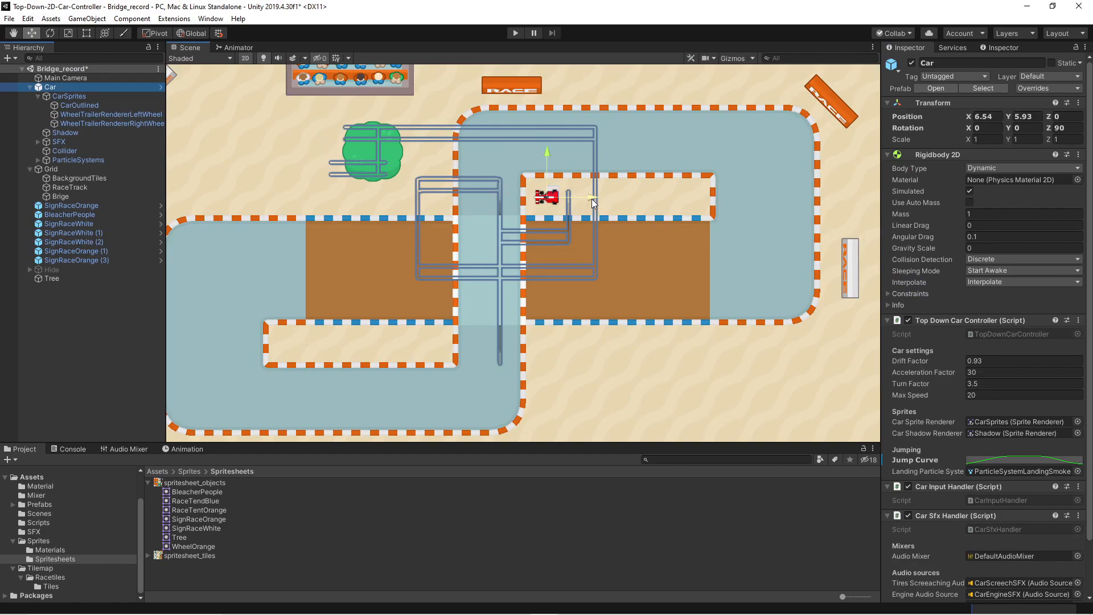
mouse_move(548, 151)
left_mouse_down()
mouse_move(542, 142)
mouse_move(542, 153)
left_mouse_up()
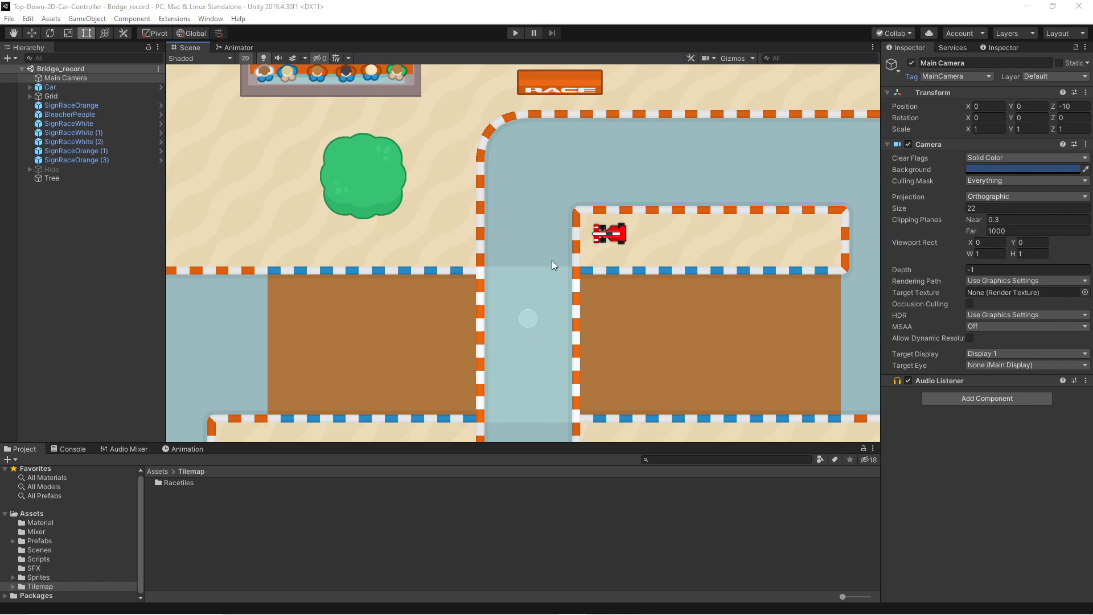
left_click(605, 238)
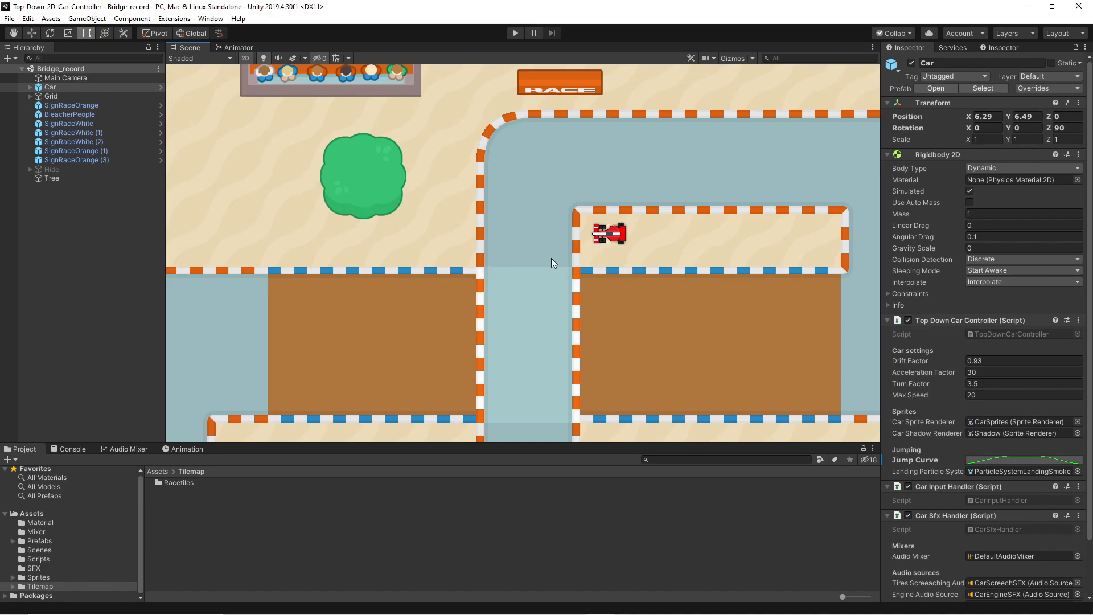
- Create a new 2D sprite object using the White64x64 sprite and set its Z position to 0
left_click(87, 18)
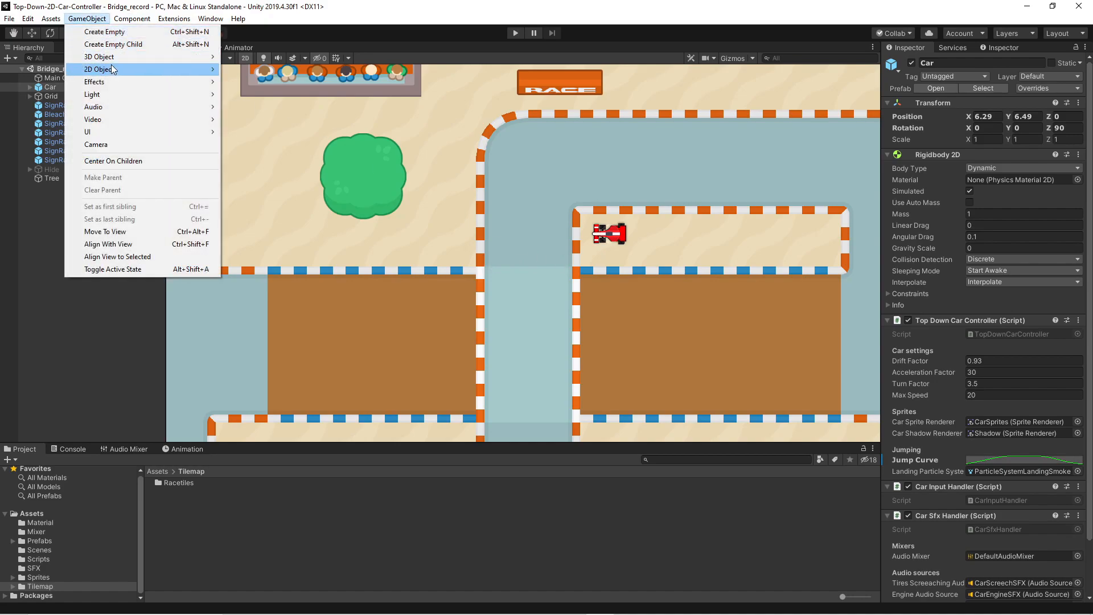
mouse_move(199, 69)
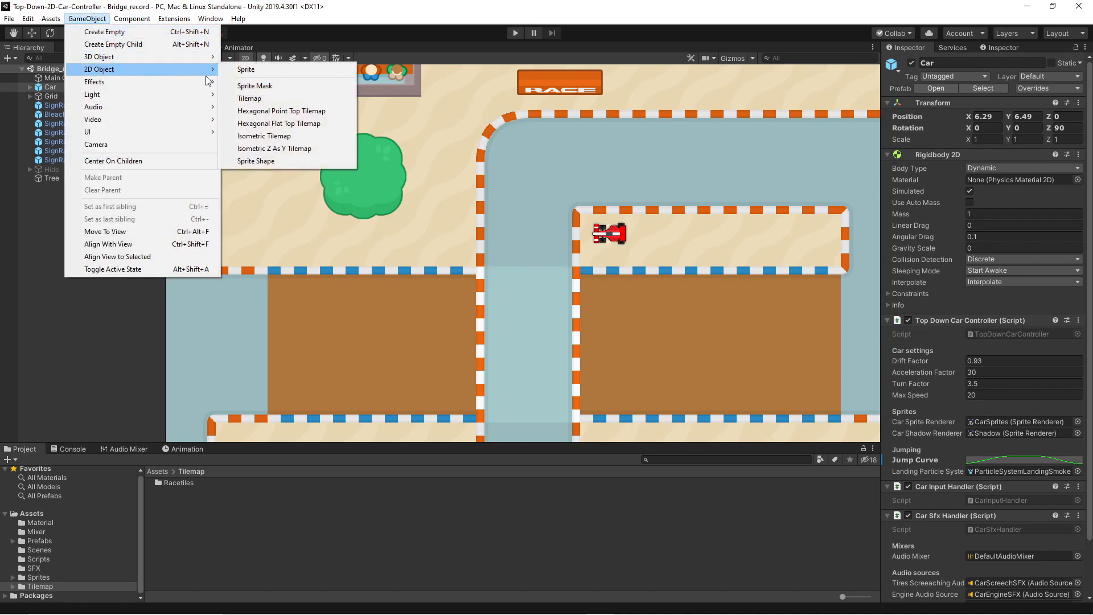
left_click(262, 70)
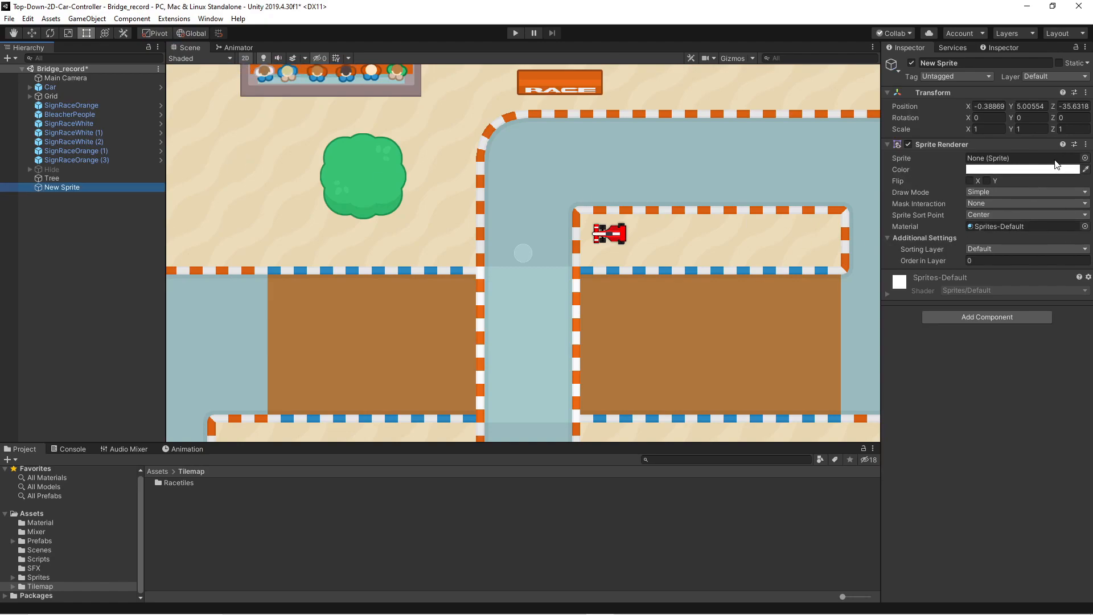
left_click(1085, 159)
type("white")
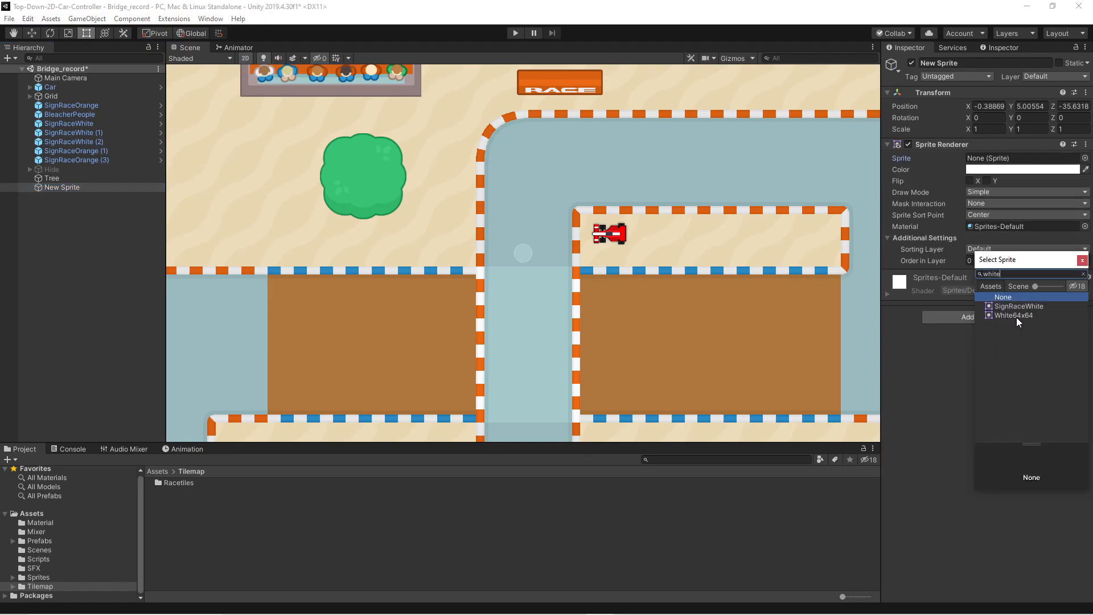
left_click(1016, 316)
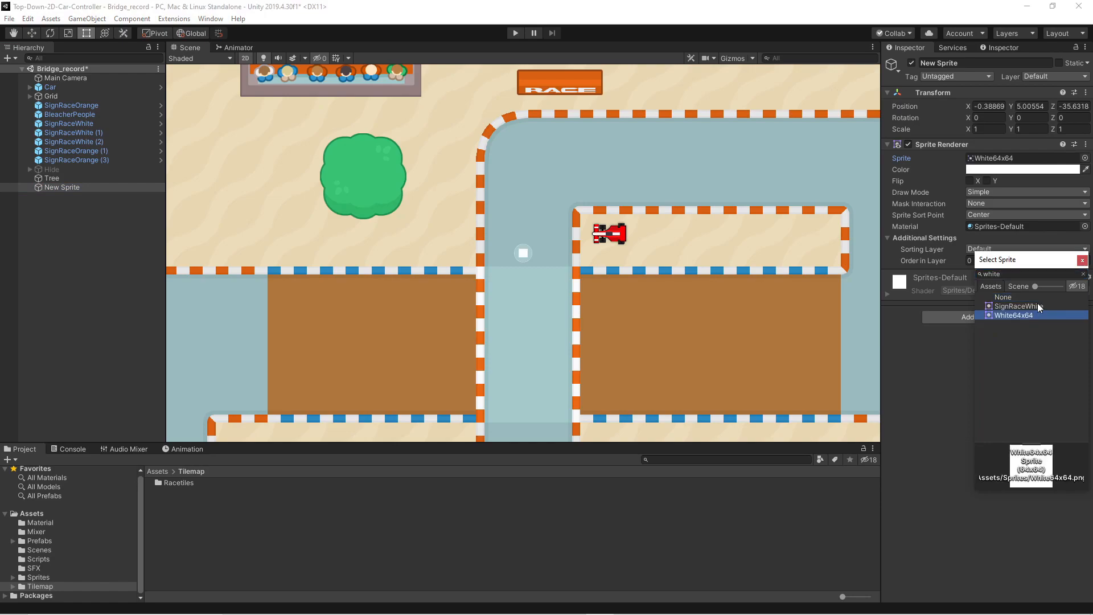
key("Return")
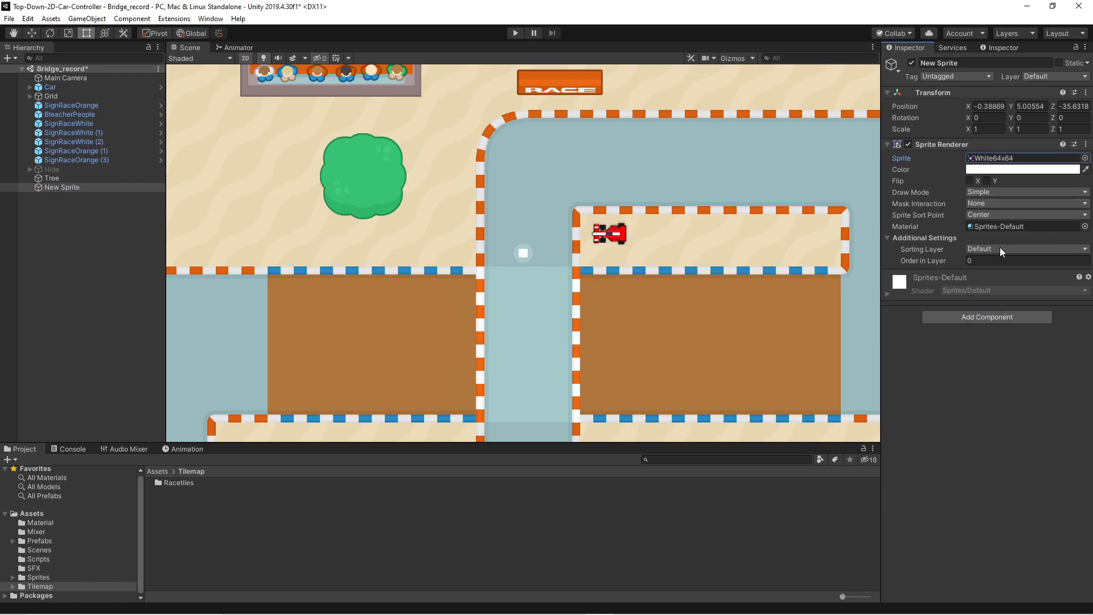
left_click(1073, 105)
type("0")
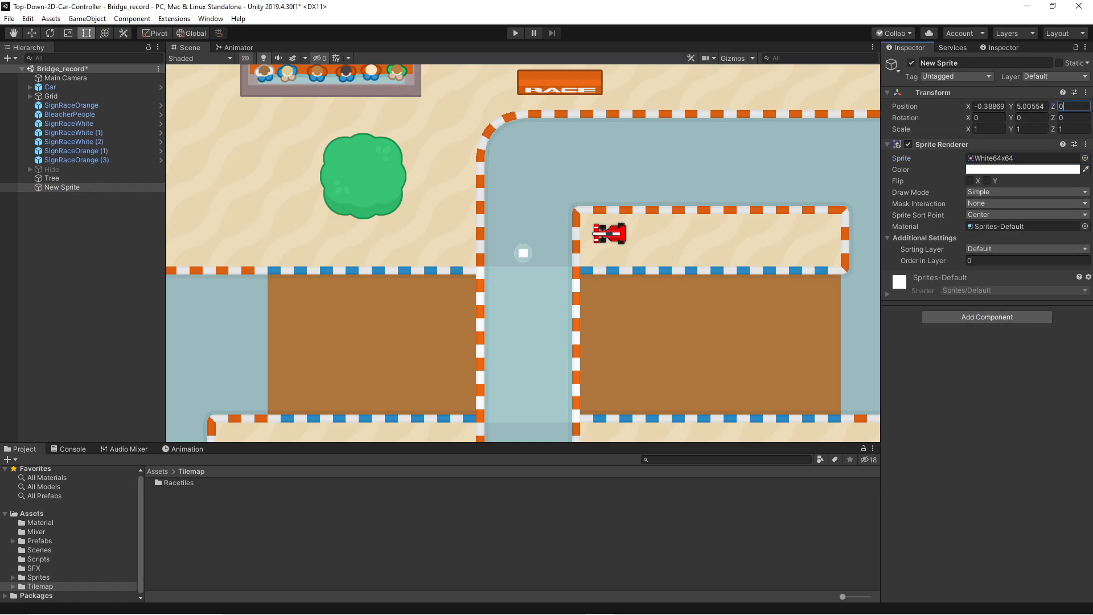
- Stretch the white sprite into a thin bar across the road at the bridge's upper edge and add a Box Collider 2D set as trigger
scroll(525, 255, "up", 6)
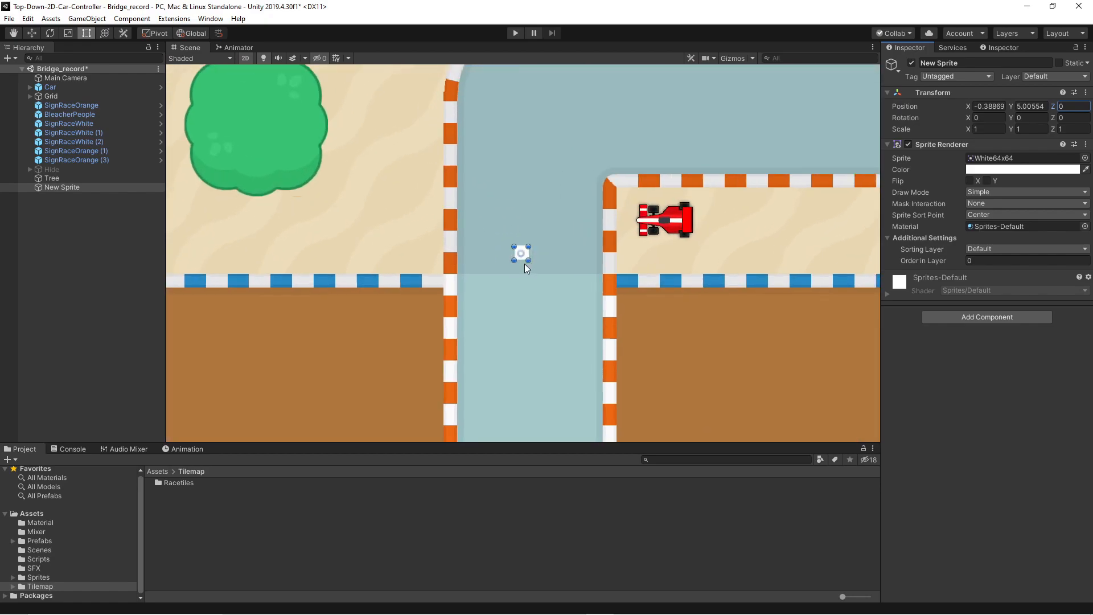
scroll(523, 270, "up", 1)
left_click_drag(509, 246, 397, 246)
left_click_drag(531, 245, 672, 245)
left_click_drag(576, 237, 572, 268)
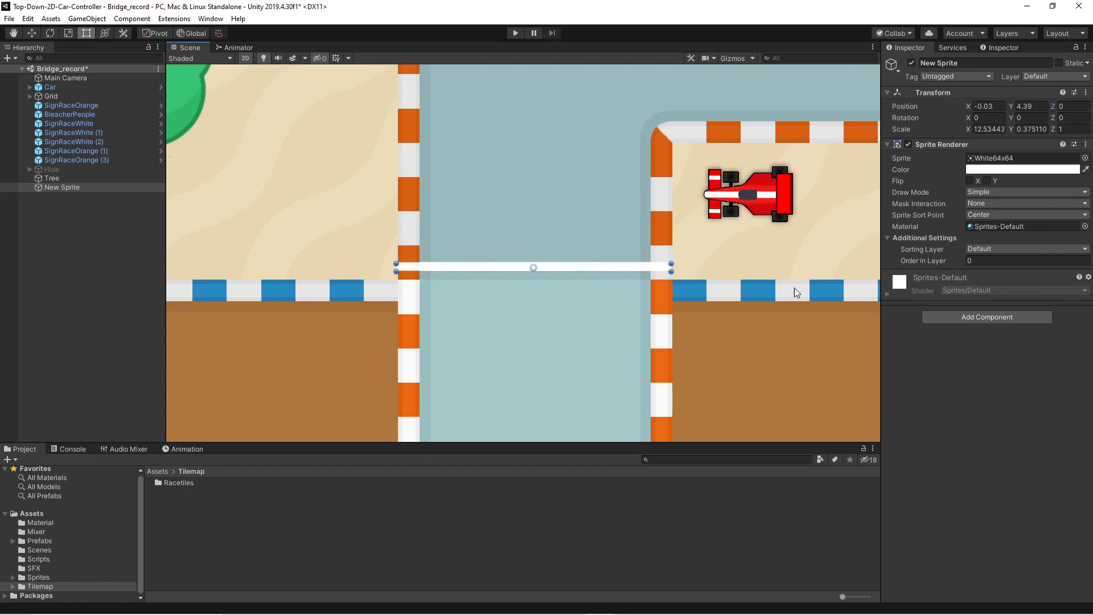
left_click(989, 319)
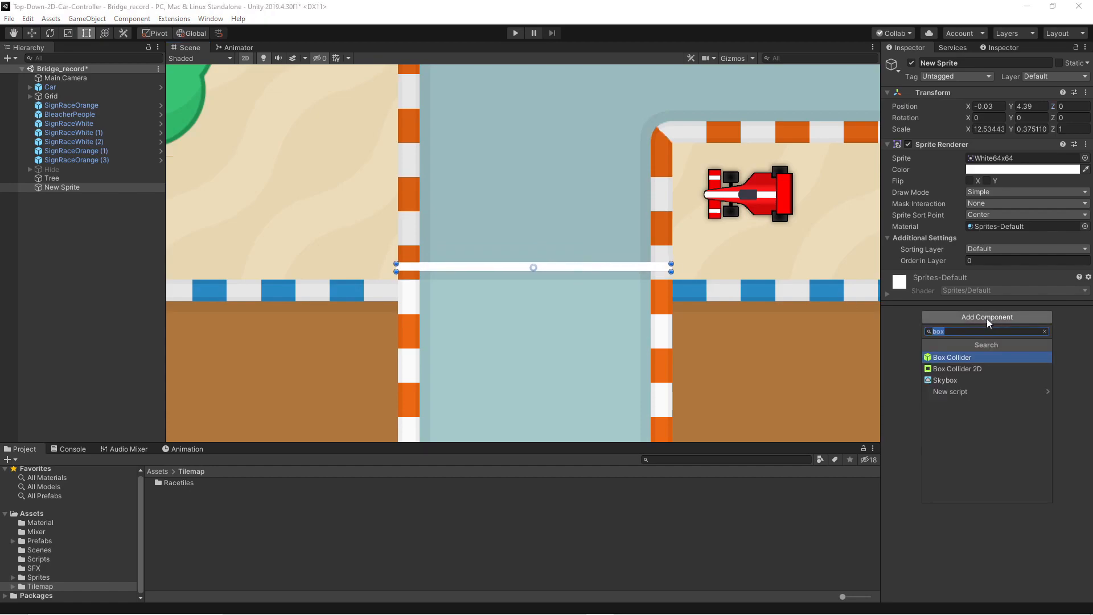
left_click(972, 368)
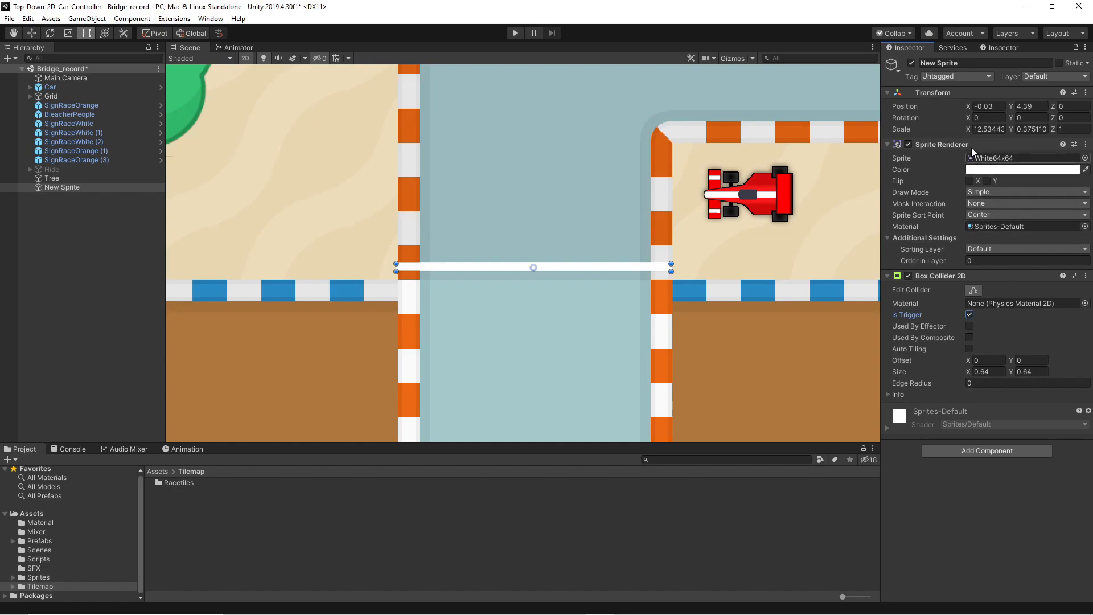
- Create a new tag named OverpassTrigger and reselect the white bar sprite
left_click(952, 76)
left_click(969, 218)
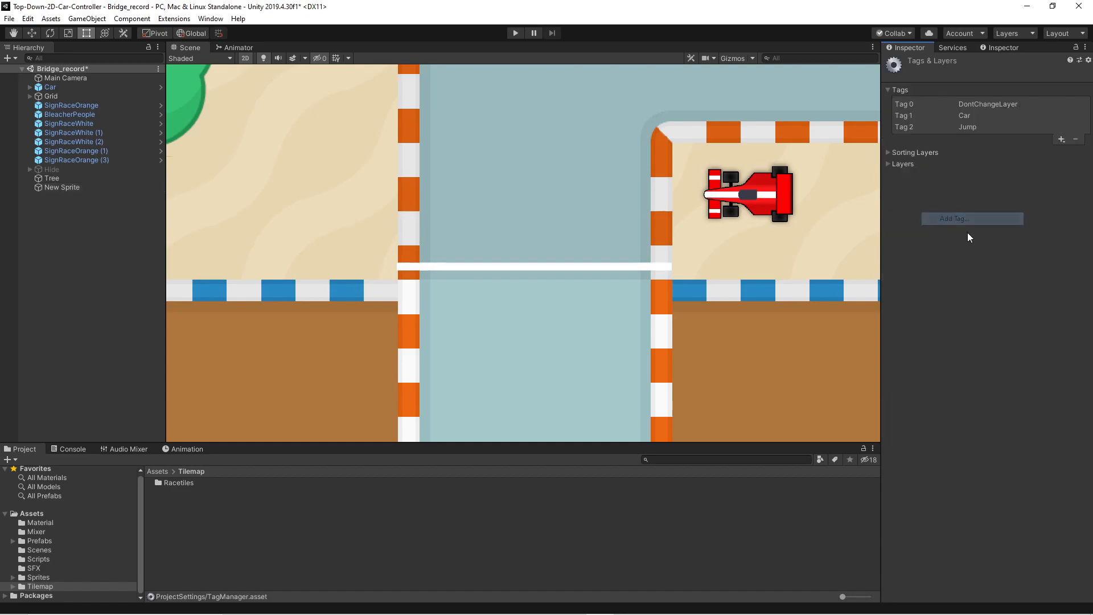
left_click(1062, 140)
type("OverpassTrigger")
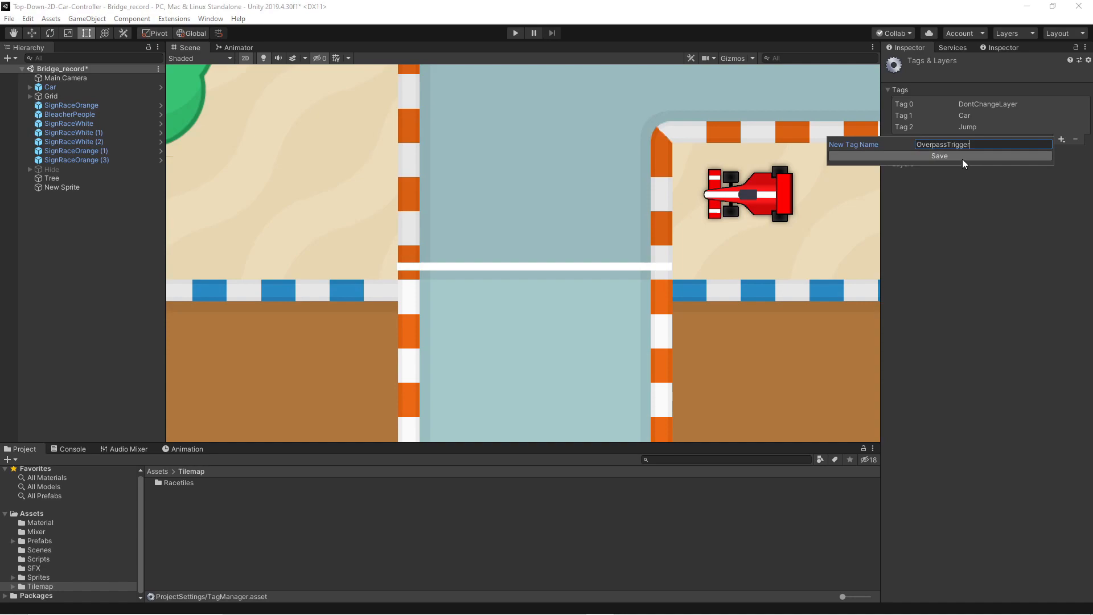
left_click(958, 158)
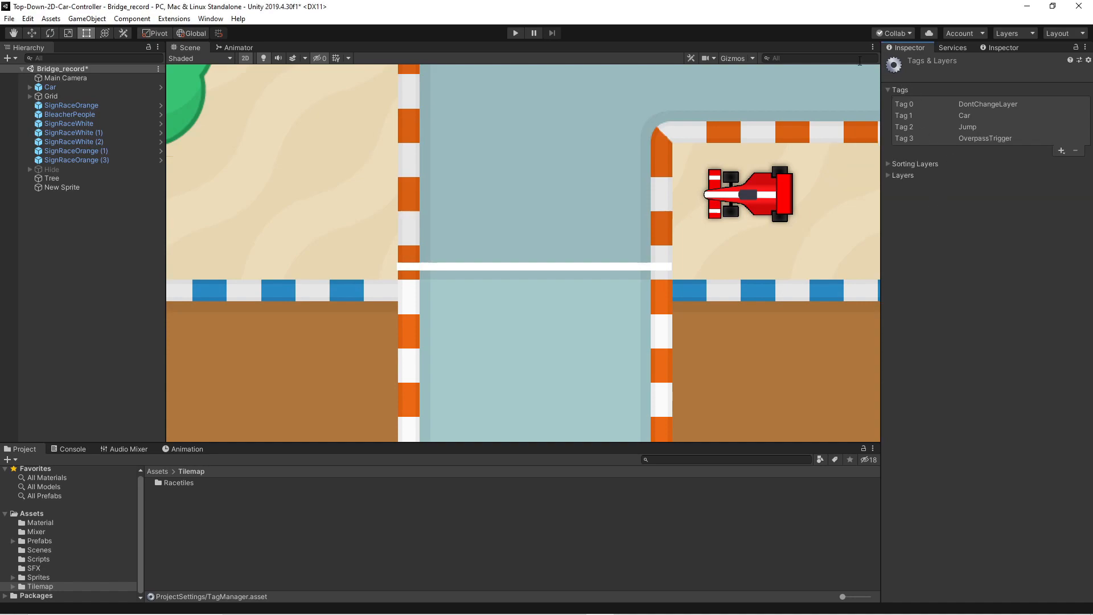
left_click(533, 267)
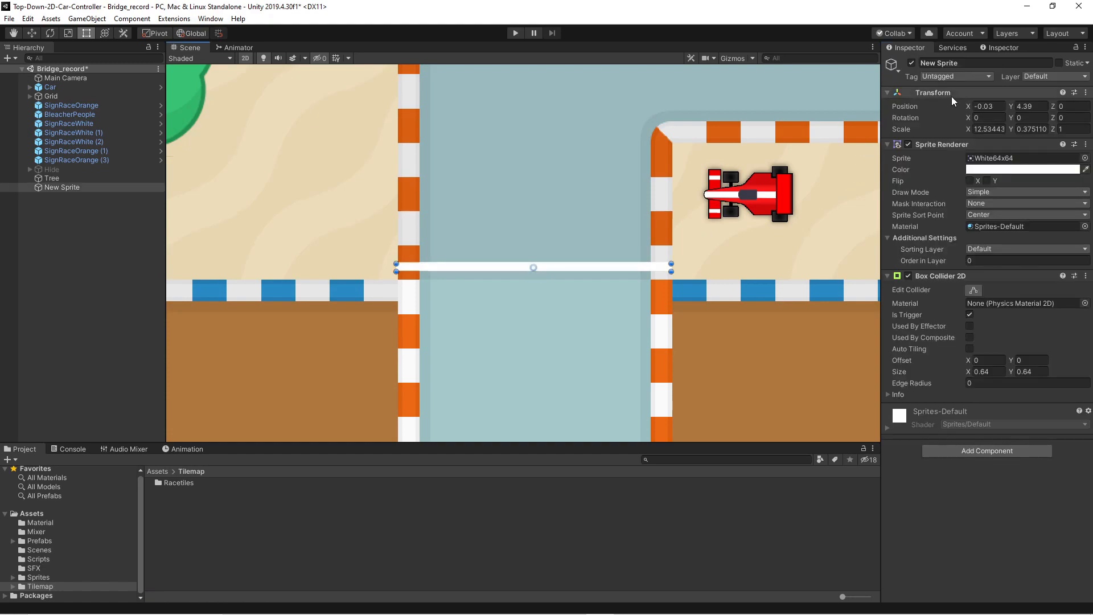
- Assign the OverpassTrigger tag to the white bar sprite and change its colour to magenta
left_click(957, 77)
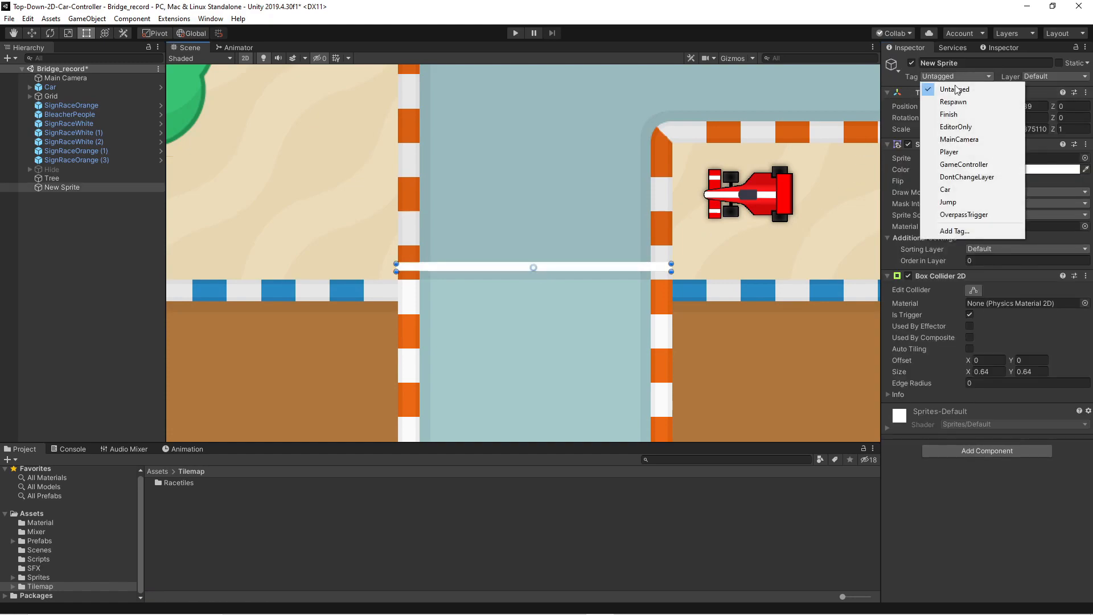
left_click(976, 215)
left_click(1011, 169)
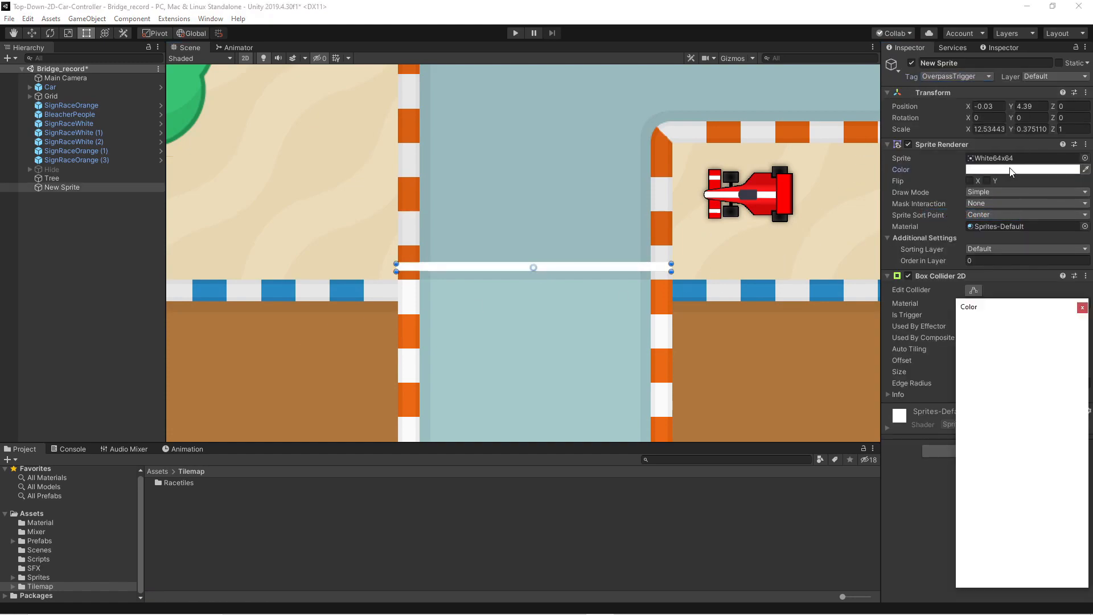
left_click(1057, 447)
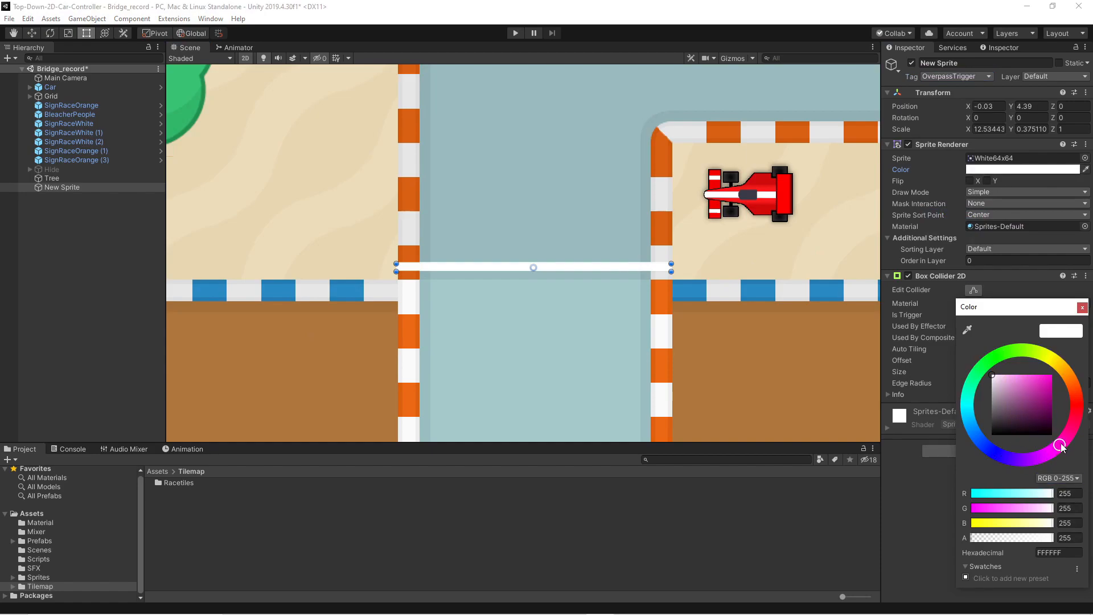
left_click(1052, 374)
left_click(1083, 308)
- Rename the magenta bar sprite from New Sprite to OverpassTrigger
scroll(640, 282, "down", 3)
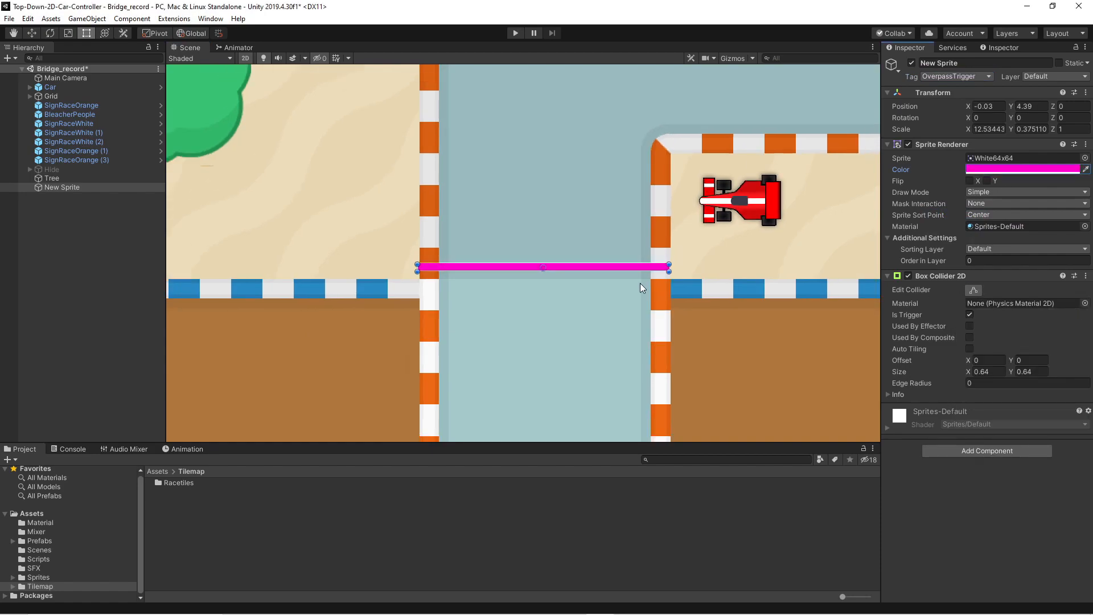
middle_click_drag(630, 276, 540, 258)
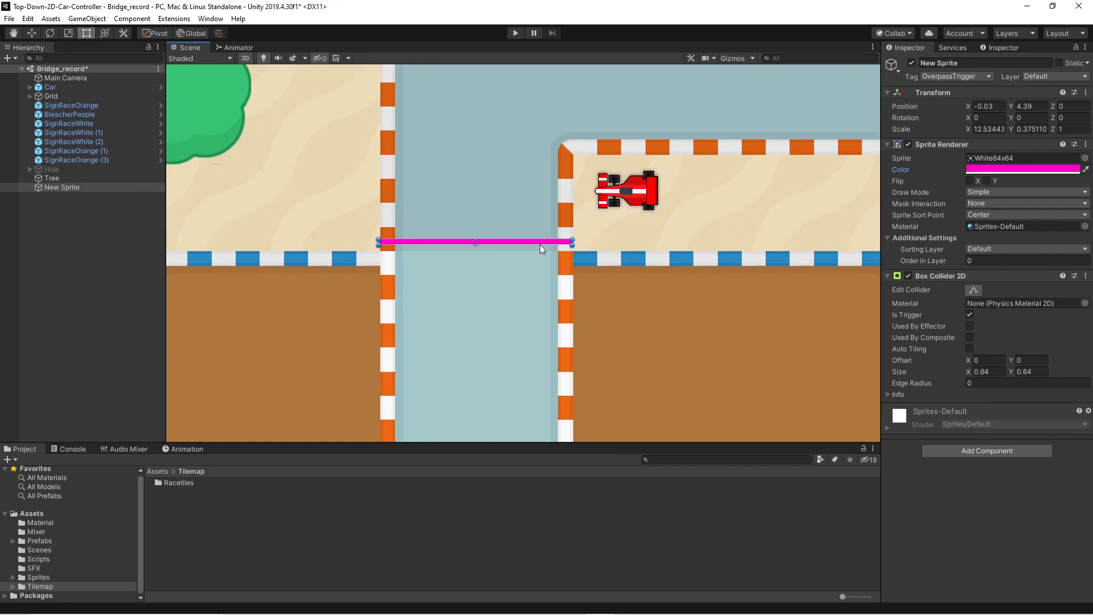
scroll(475, 273, "down", 3)
scroll(475, 310, "down", 7)
middle_click_drag(479, 308, 483, 275)
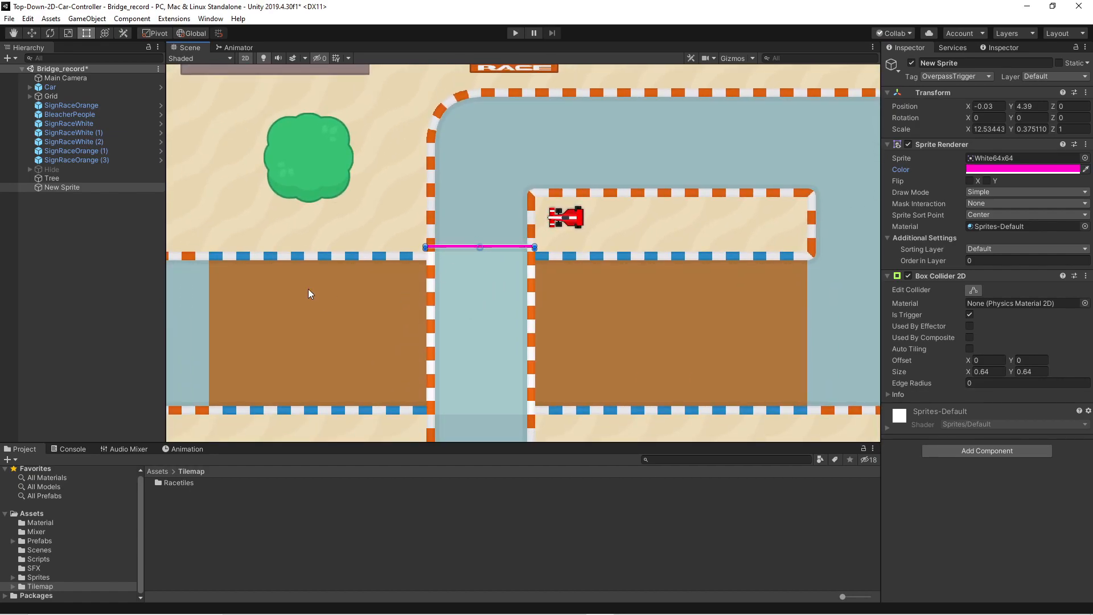
left_click(69, 178)
left_click(64, 187)
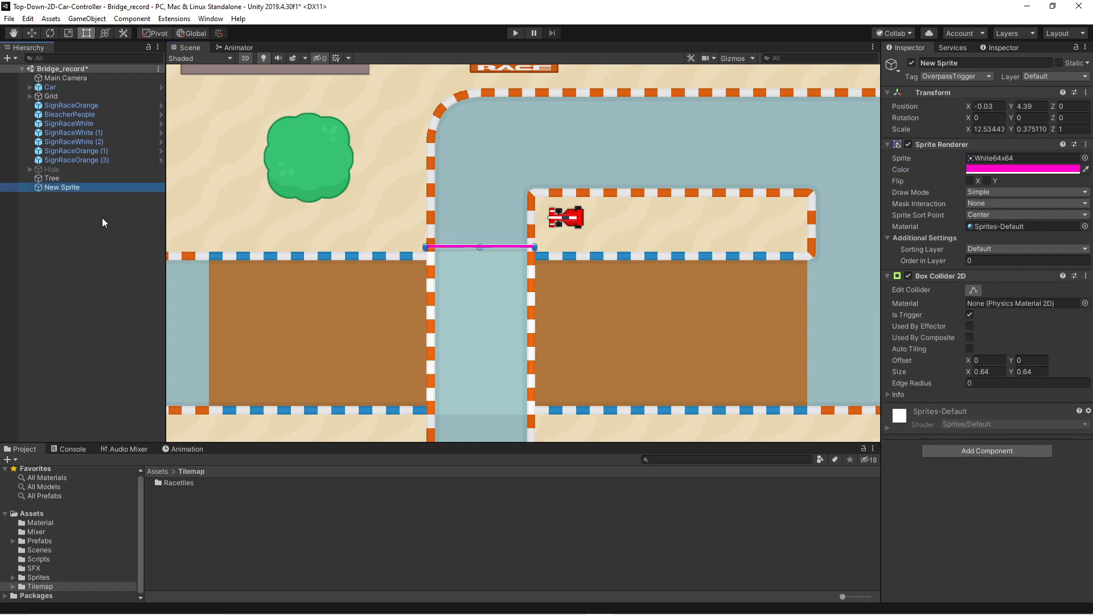
key("F2")
type("Overpa")
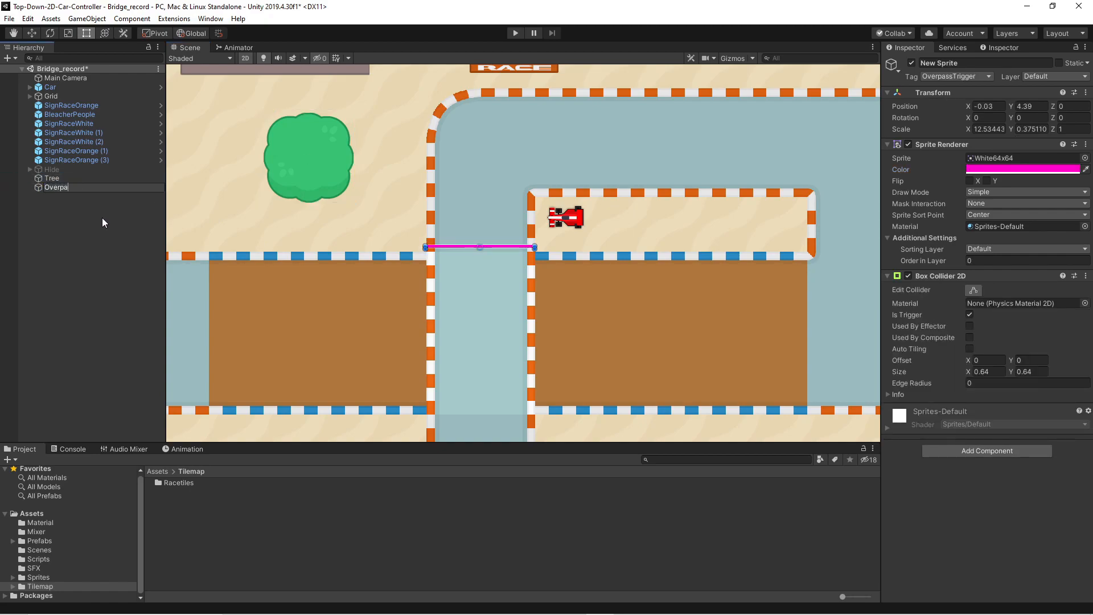
type("ssTrigger")
key("Return")
- Duplicate the OverpassTrigger bar and place the two bars at the bridge's upper and lower edges, the lower at about Y -8.29
left_click(33, 32)
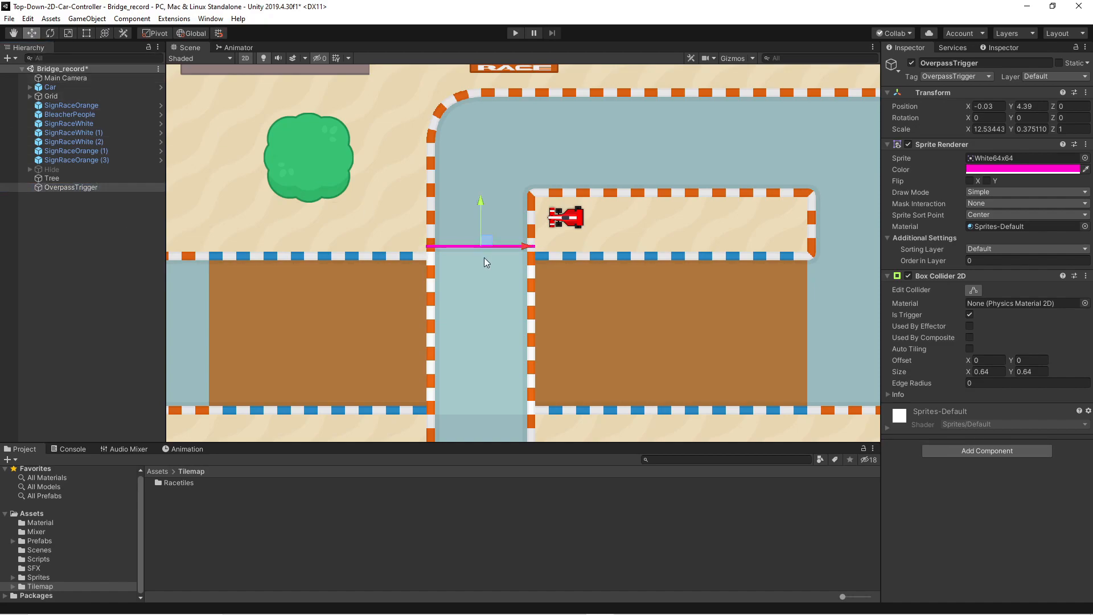
left_click_drag(483, 204, 489, 374)
key("ctrl+d")
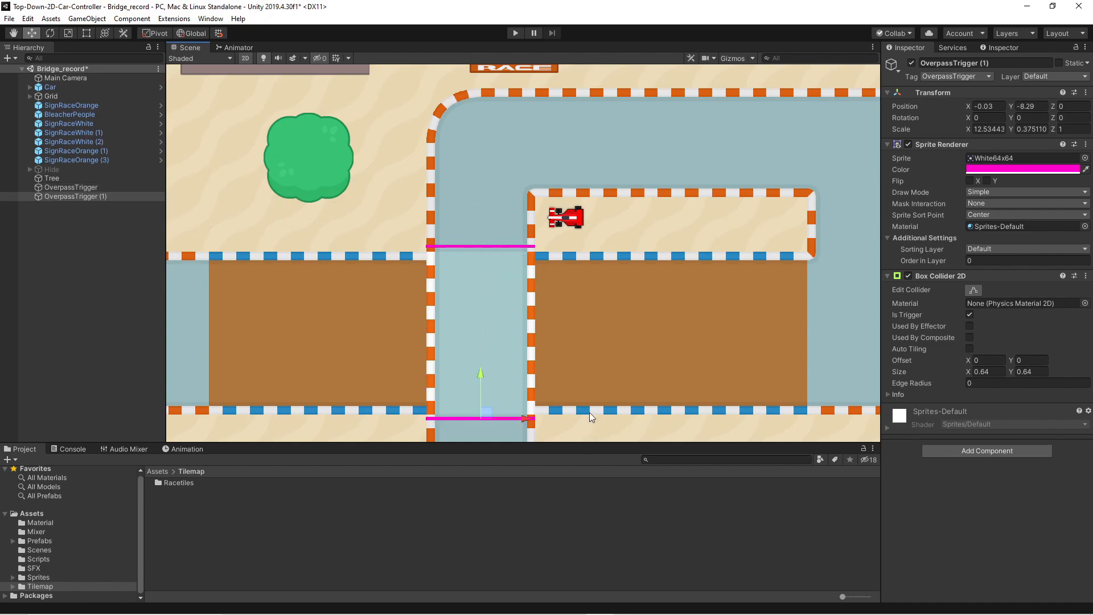
middle_click_drag(588, 420, 576, 357)
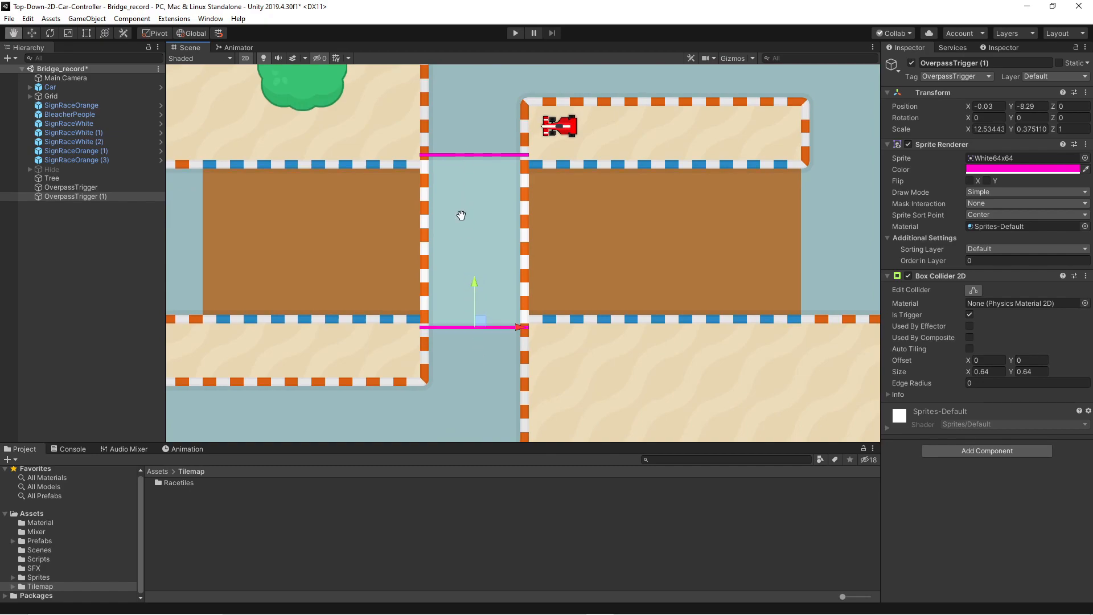
middle_click_drag(462, 211, 464, 299)
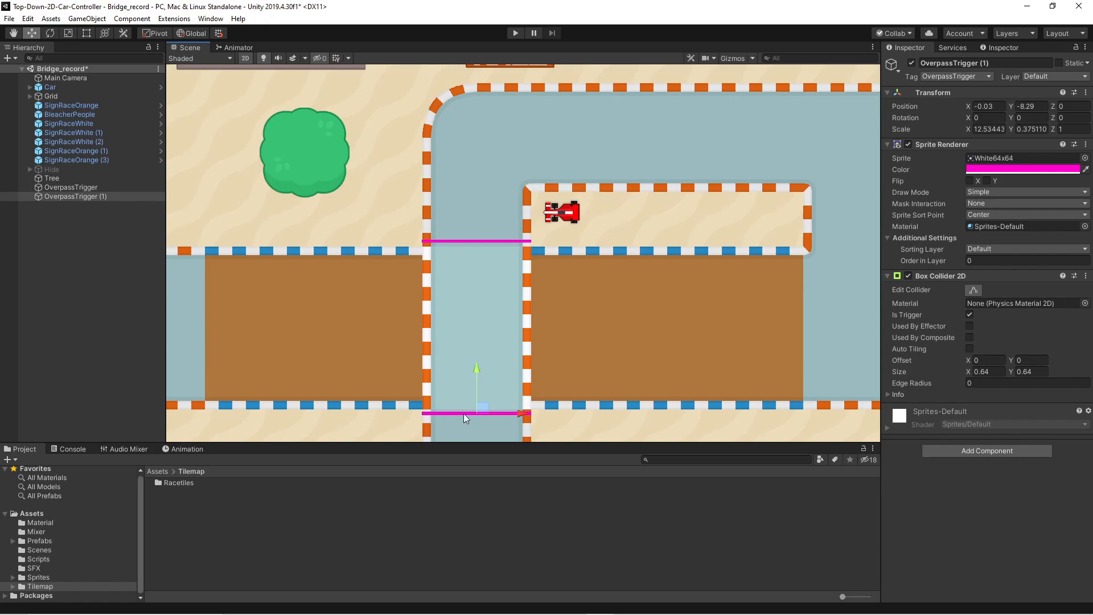
middle_click_drag(471, 339, 475, 325)
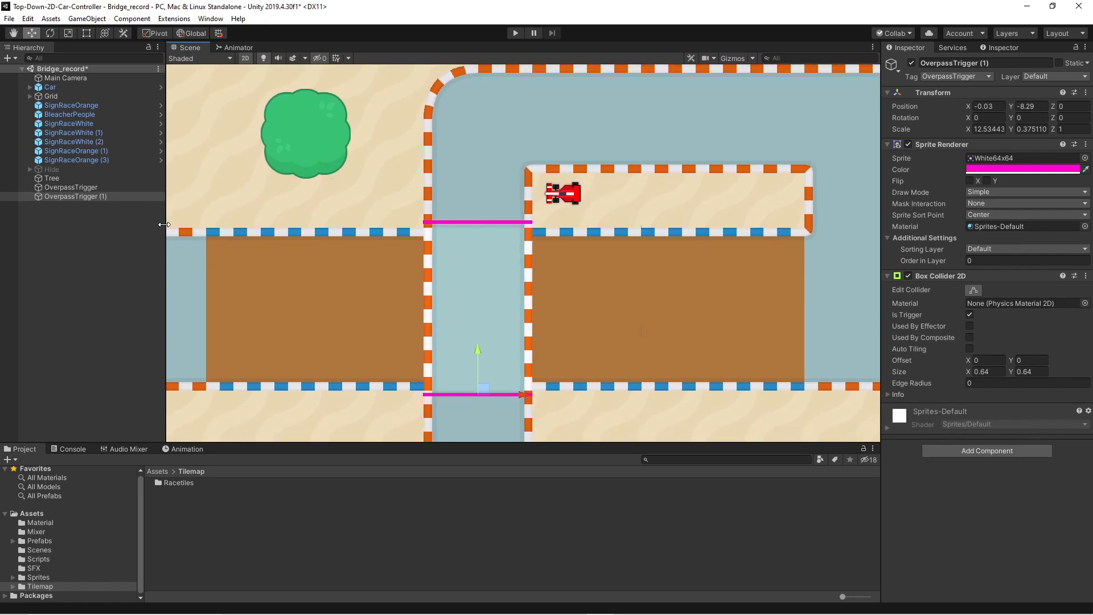
left_click(99, 245)
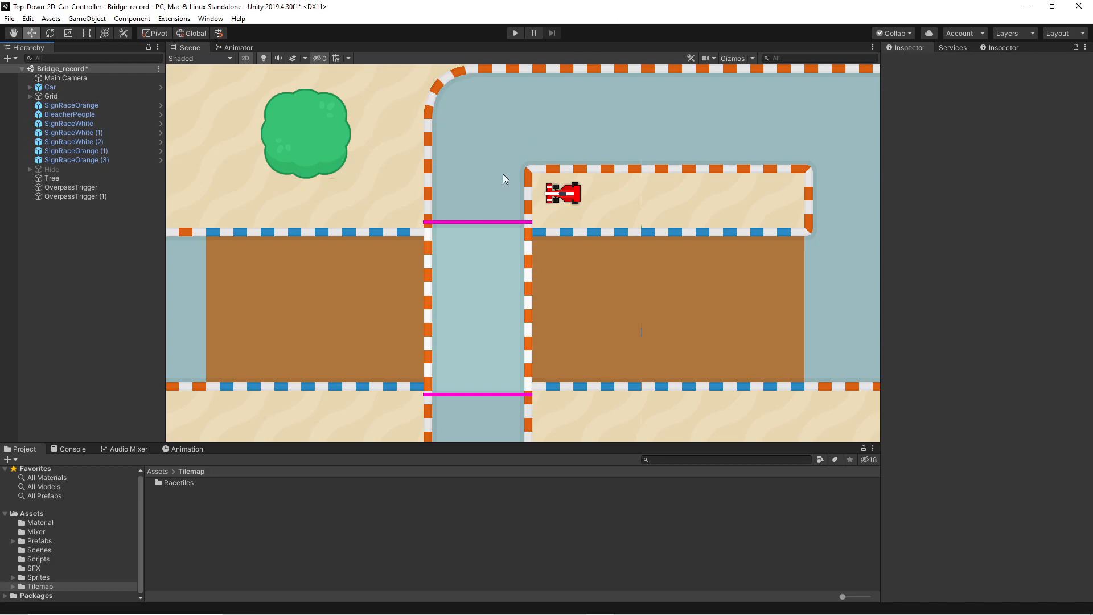
- Duplicate the upper magenta trigger, move the copy up the road to about Y 8.04, and colour it yellow-orange
left_click(476, 222)
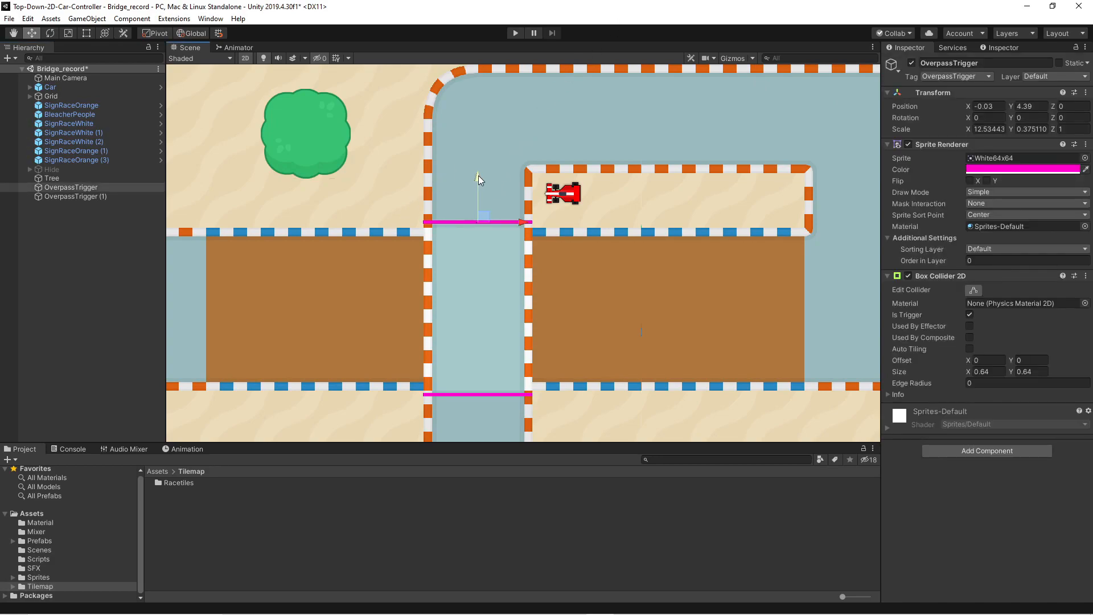
key("ctrl+d")
left_click_drag(479, 175, 484, 126)
left_click(1005, 169)
left_click(1059, 363)
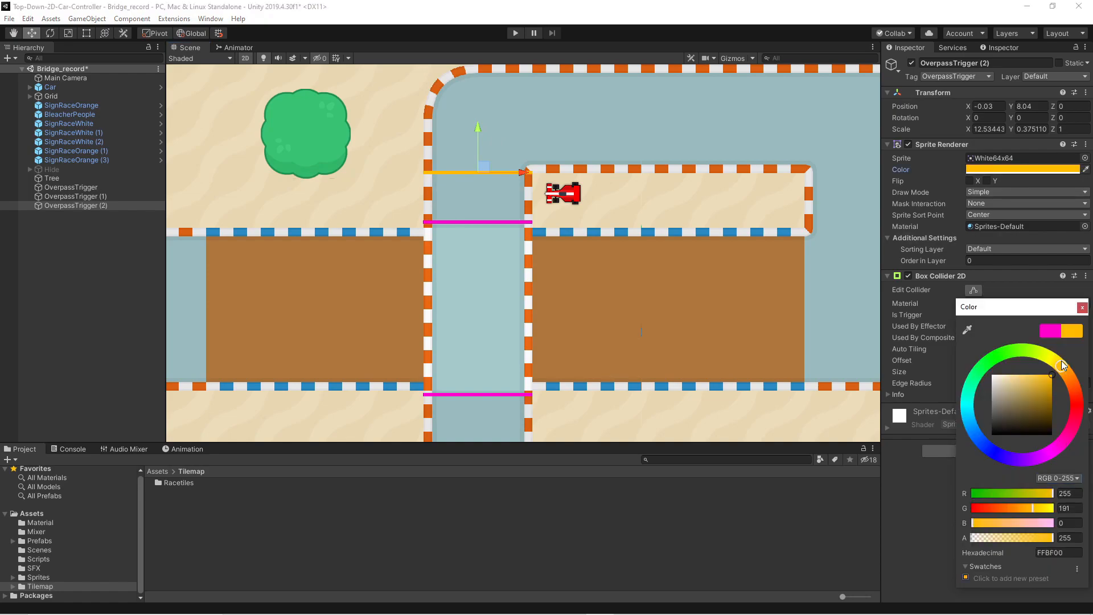
- Create a new tag named UnderpassTrigger and assign it to the yellow bar
left_click(966, 78)
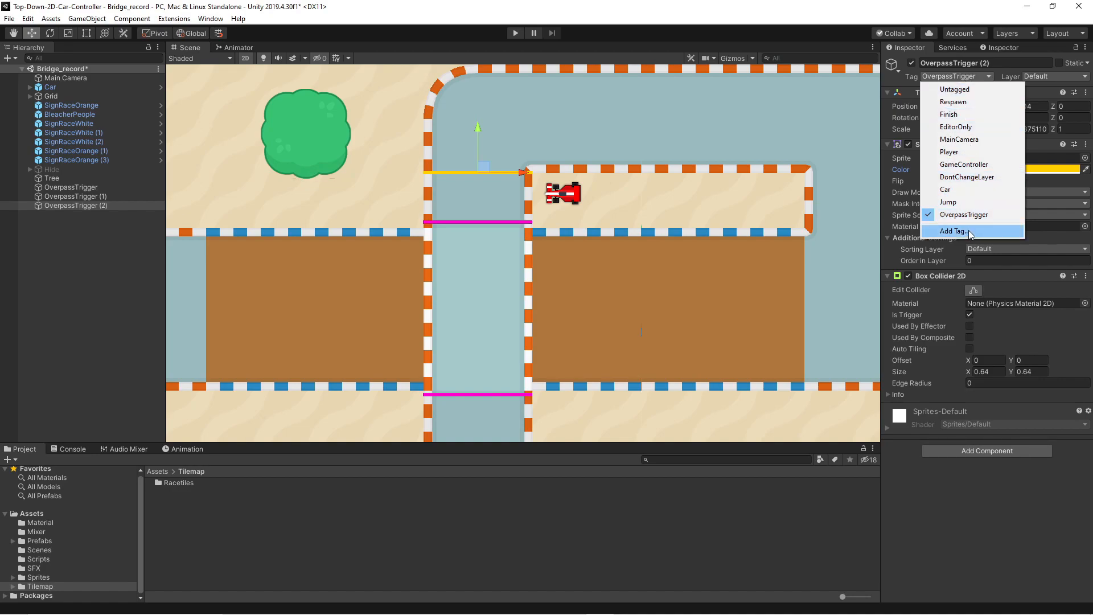
left_click(969, 232)
left_click(1062, 153)
type("UnderpassTrigger")
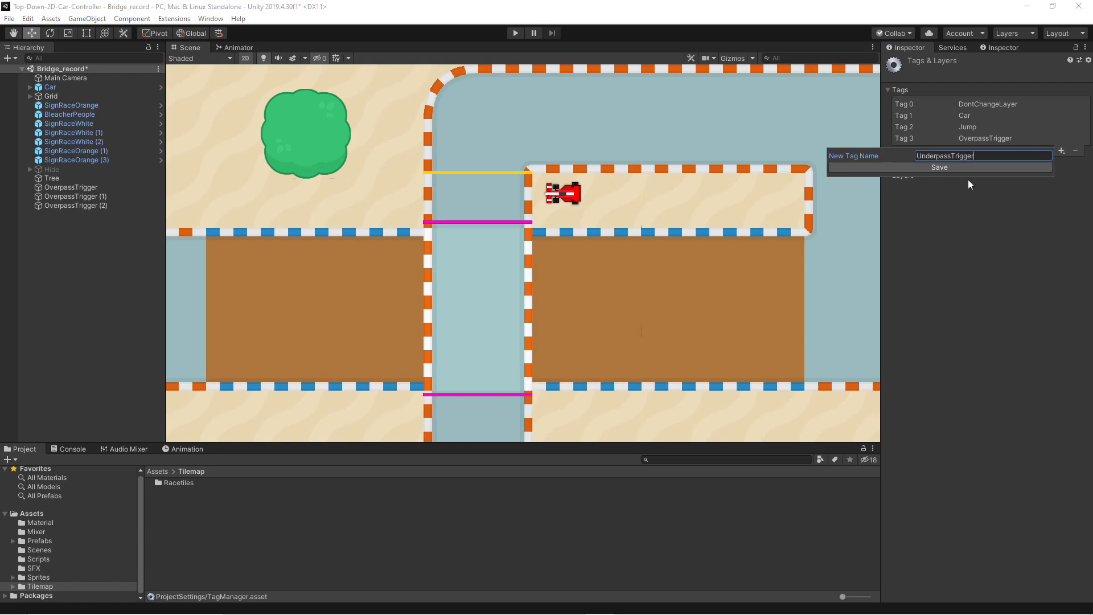
left_click(947, 169)
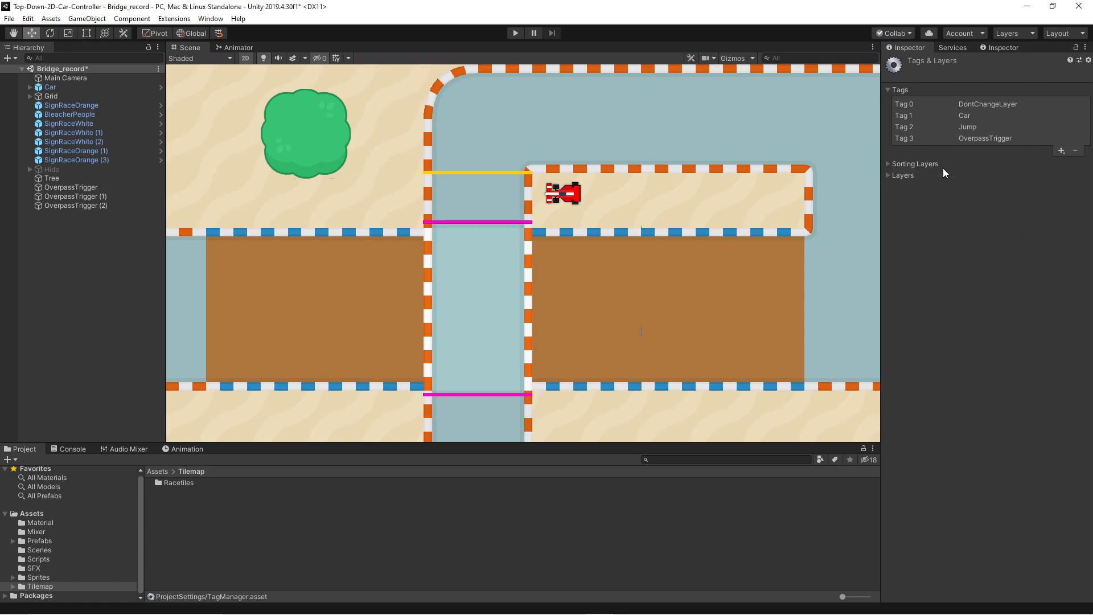
left_click(464, 172)
left_click(960, 77)
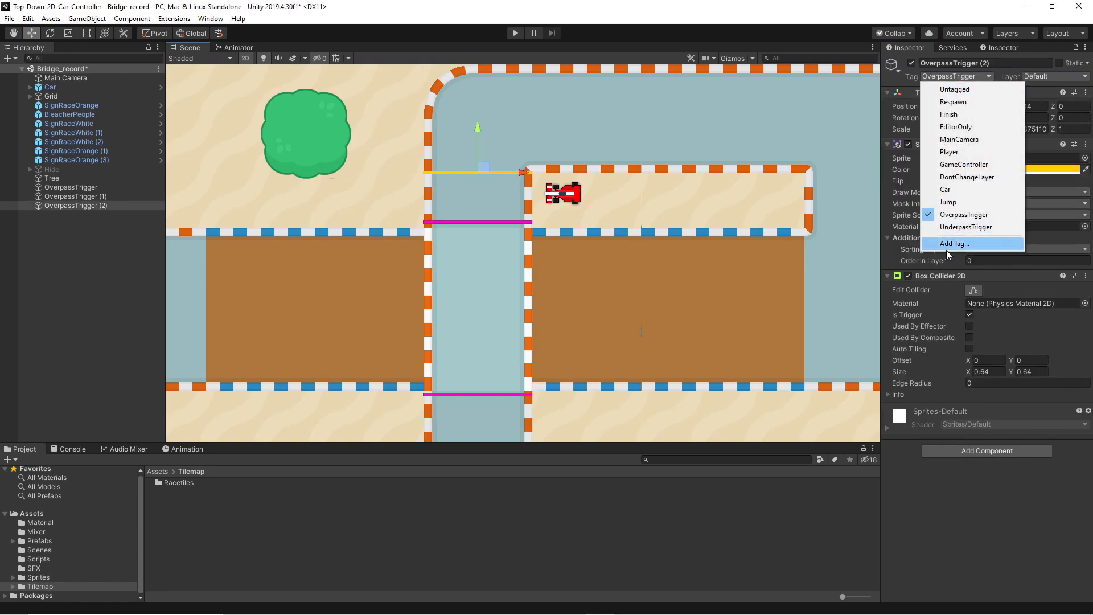
left_click(945, 227)
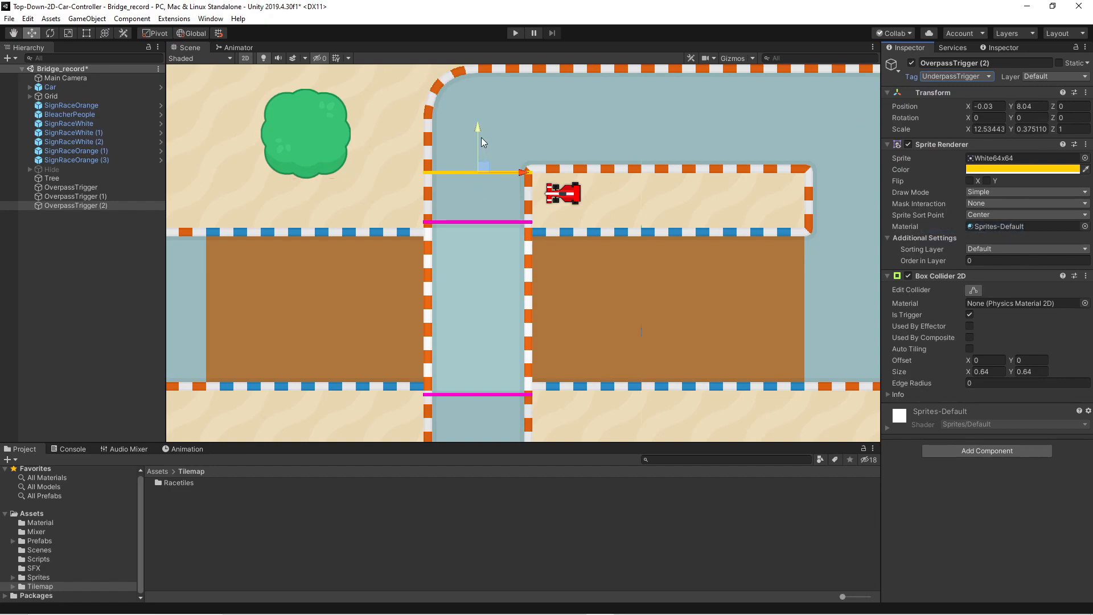
- Duplicate the yellow underpass trigger and place the copy beyond the lower magenta bar at about Y -12.16
left_click_drag(479, 126, 486, 371)
key("ctrl+z")
middle_click_drag(504, 249, 514, 182)
key("ctrl+d")
left_click_drag(488, 70, 487, 346)
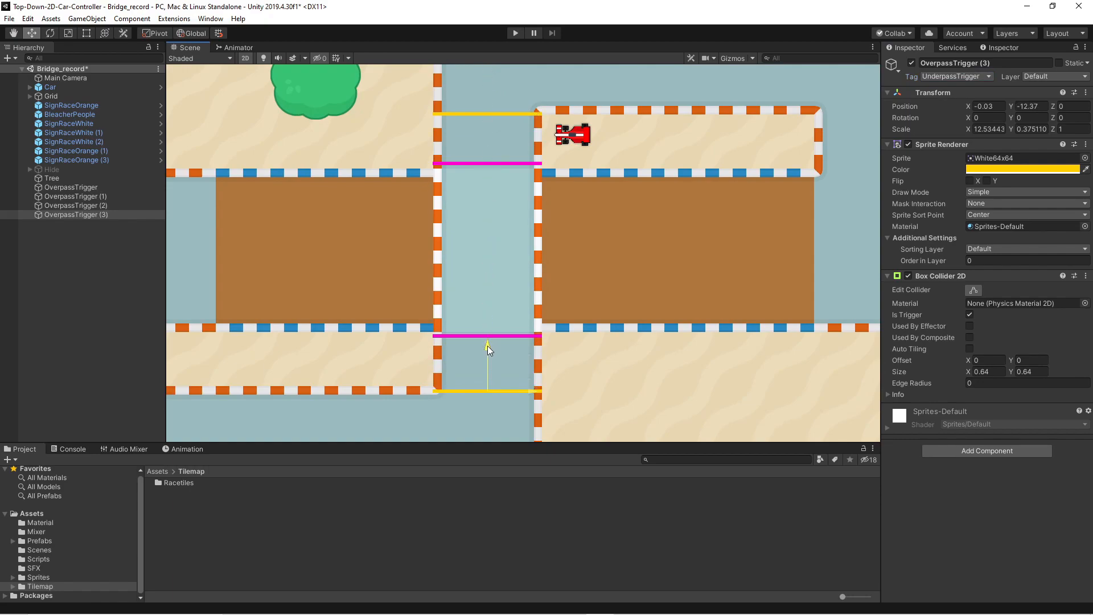
middle_click_drag(490, 337, 514, 357)
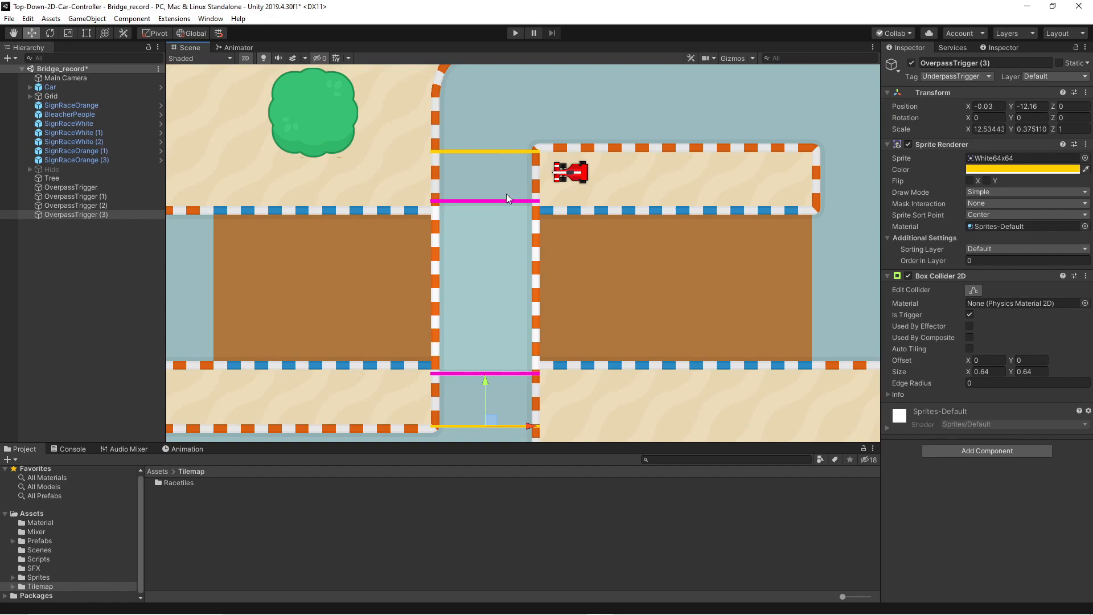
- Move the car onto the road by the upper triggers at about X 1.5, Y 6.95, with its Z rotation set to 0
left_click(571, 178)
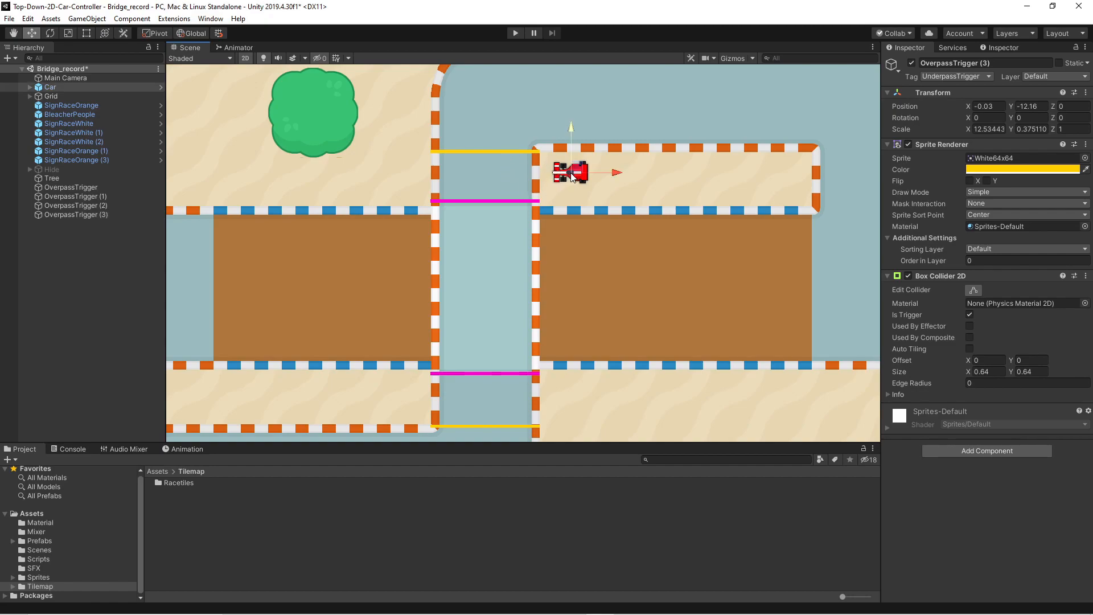
left_click_drag(620, 172, 554, 172)
left_click(1062, 127)
type("0")
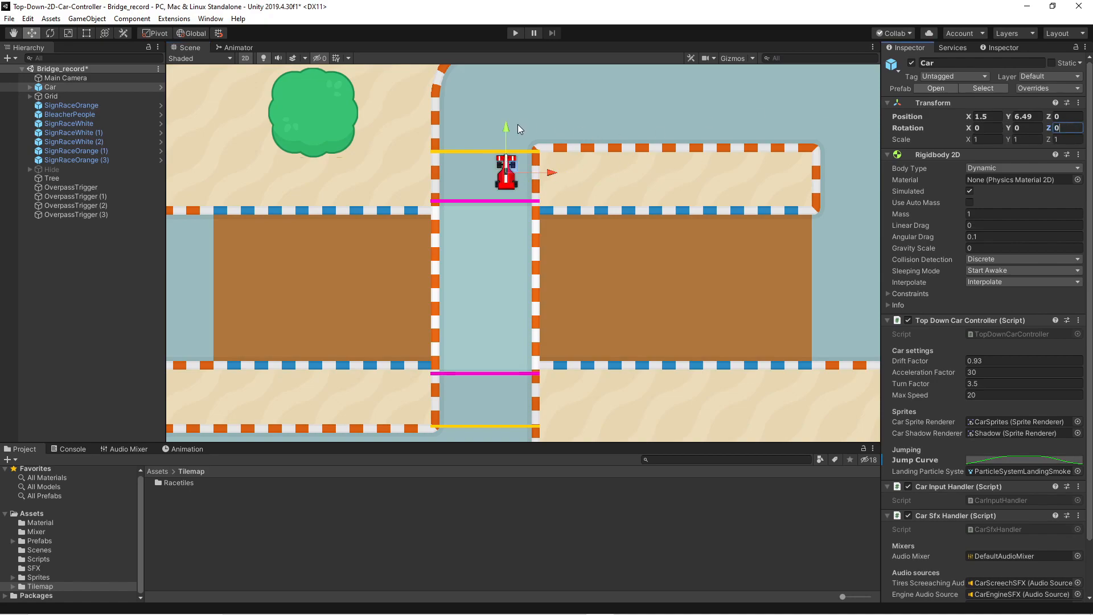
mouse_move(504, 127)
left_mouse_down()
mouse_move(519, 174)
mouse_move(516, 121)
left_mouse_up()
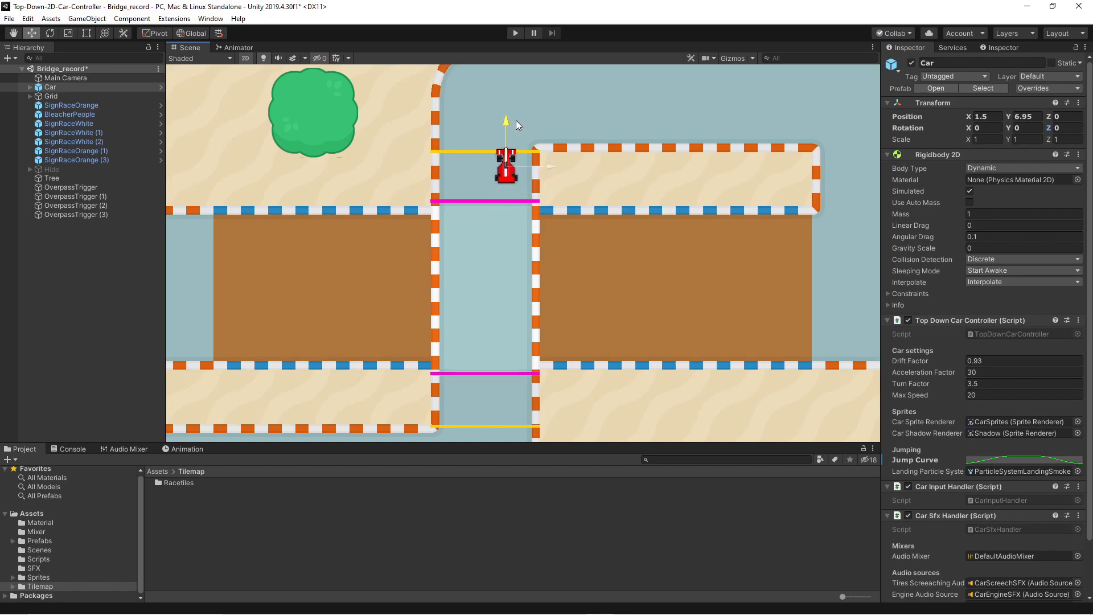
- Try moving the upper magenta trigger closer to the yellow one, to about Y 5.94, and undo the move
left_click(477, 200)
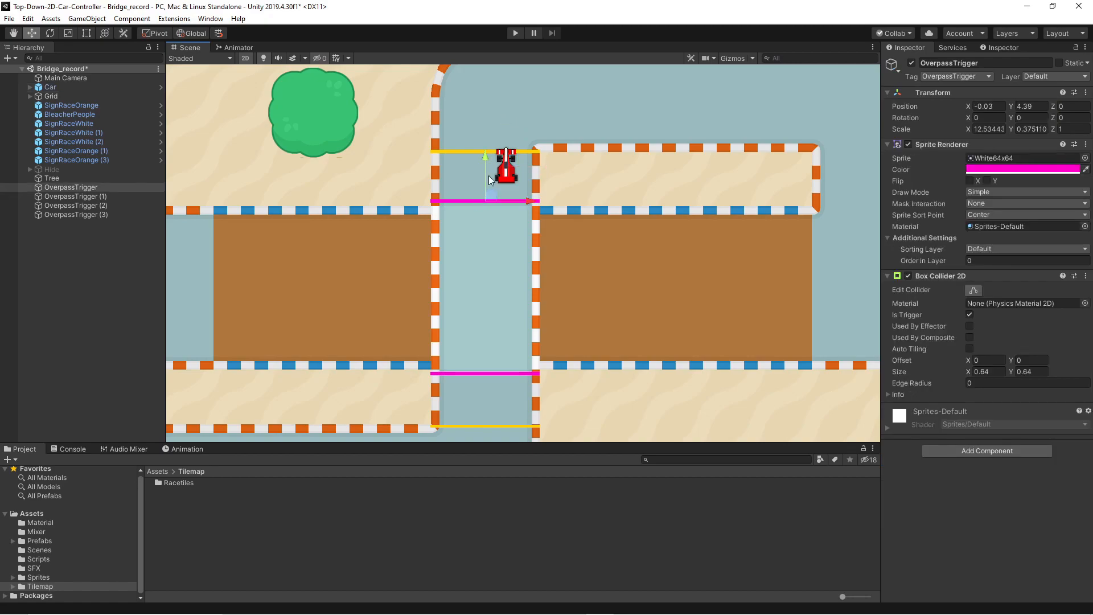
left_click_drag(487, 158, 490, 138)
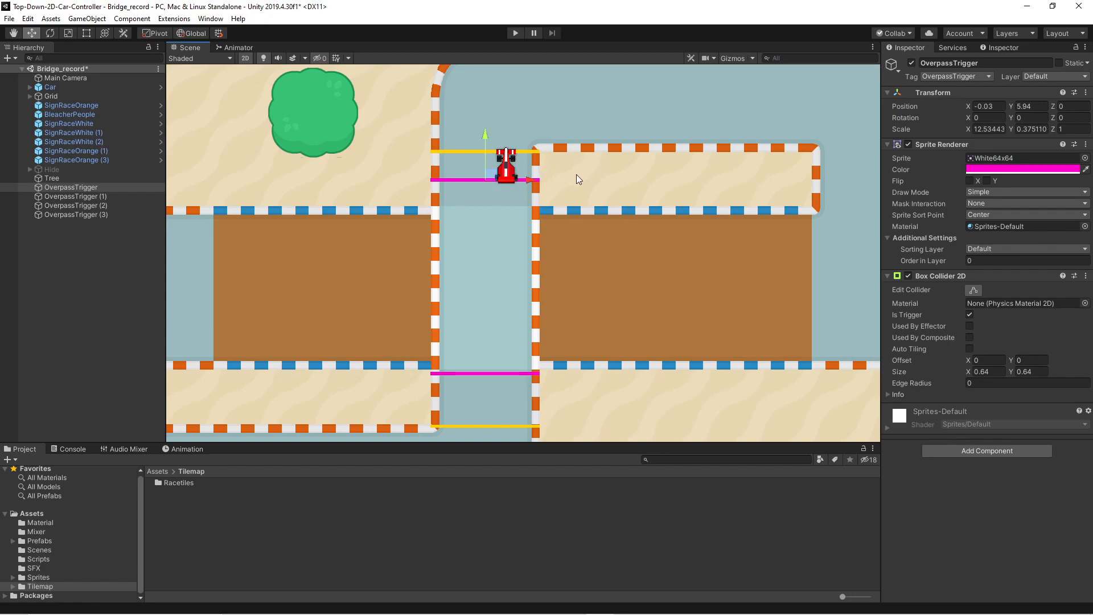
key("ctrl+z")
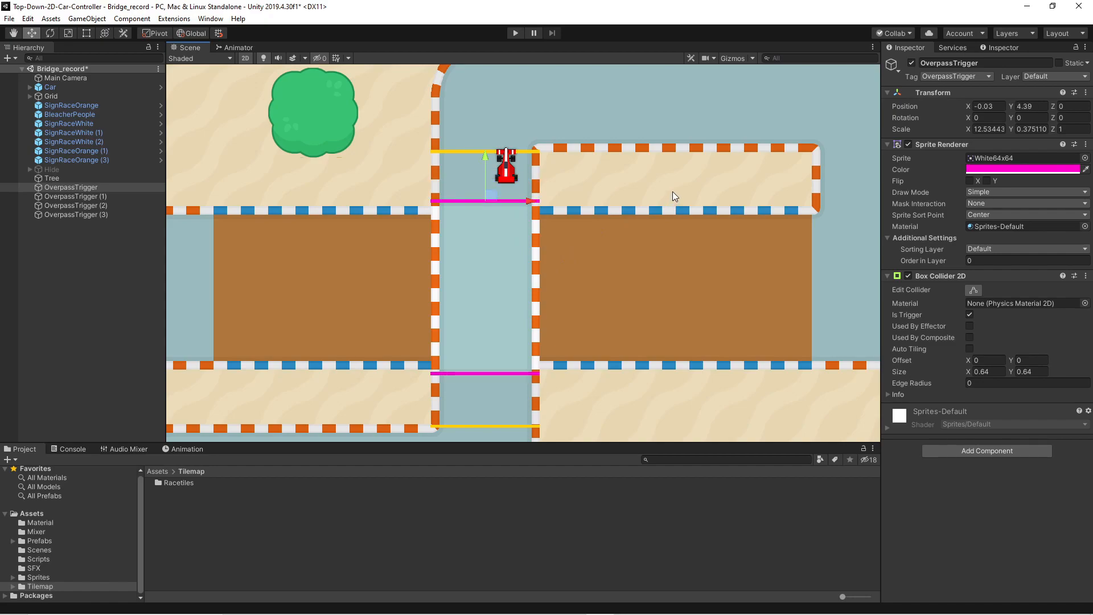
- Set the car's Z rotation to 180 and move it down onto the upper magenta trigger at about Y 4.64
left_click(512, 173)
left_click(1065, 127)
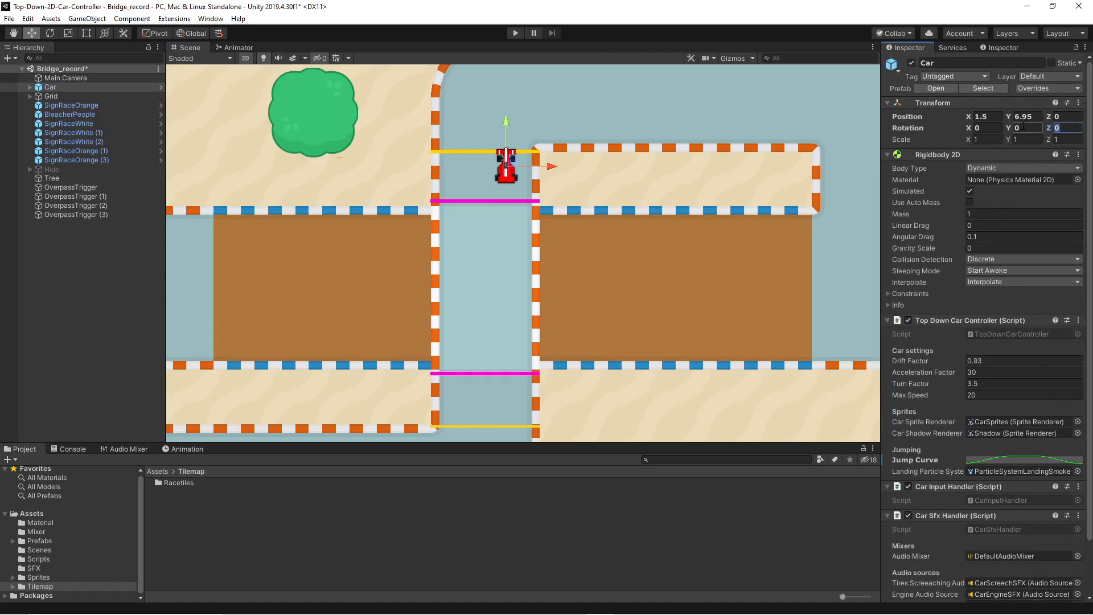
type("180")
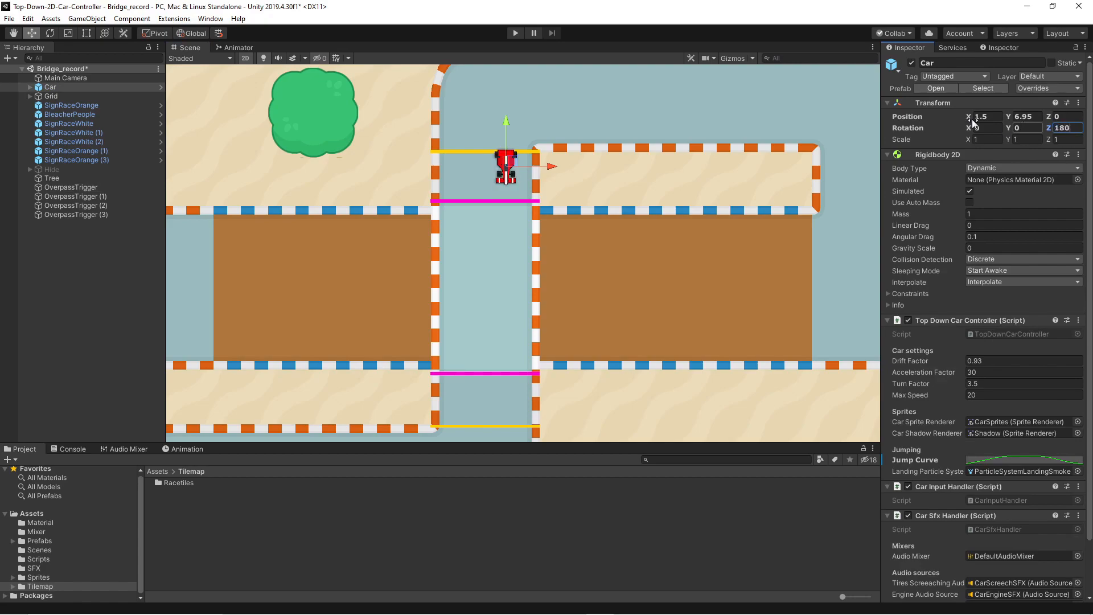
left_click_drag(504, 120, 518, 159)
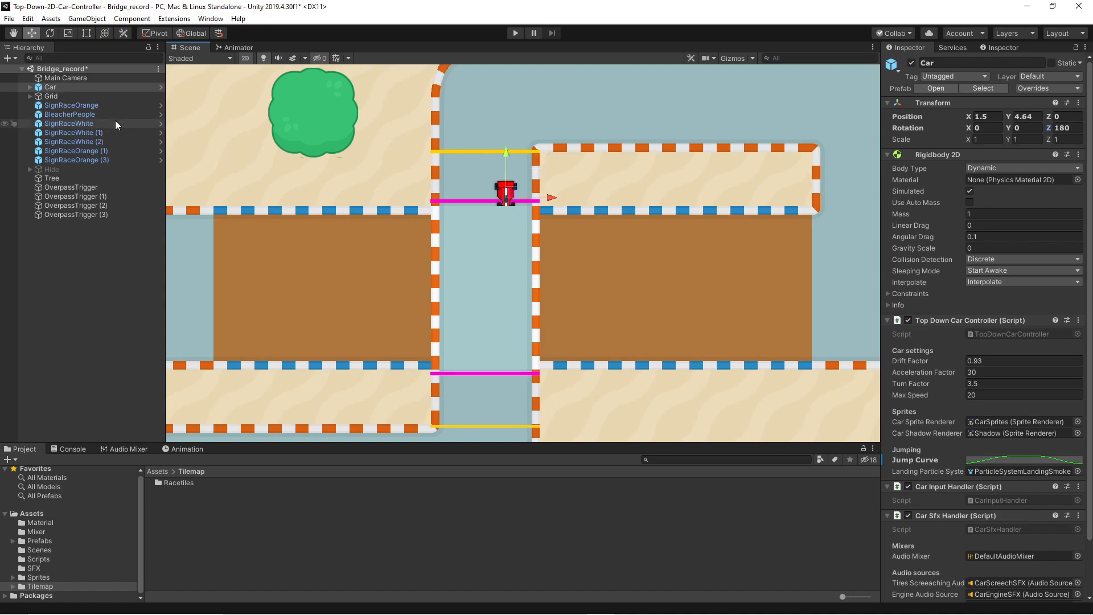
- Set the sorting layer of the car's CarSprites object to RaceTrackOverpass
left_click(27, 87)
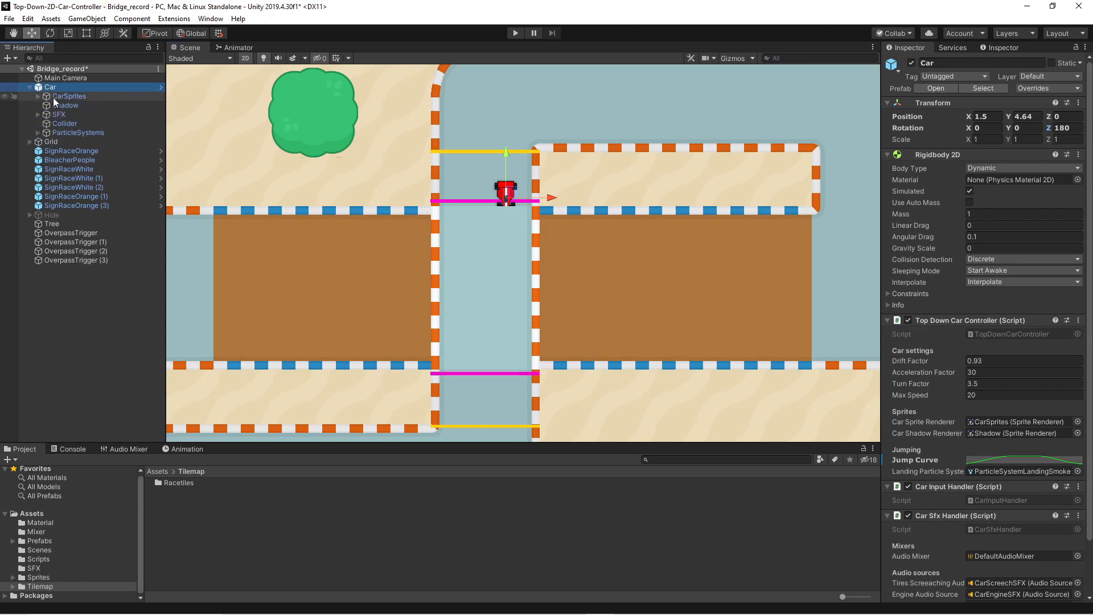
left_click(38, 96)
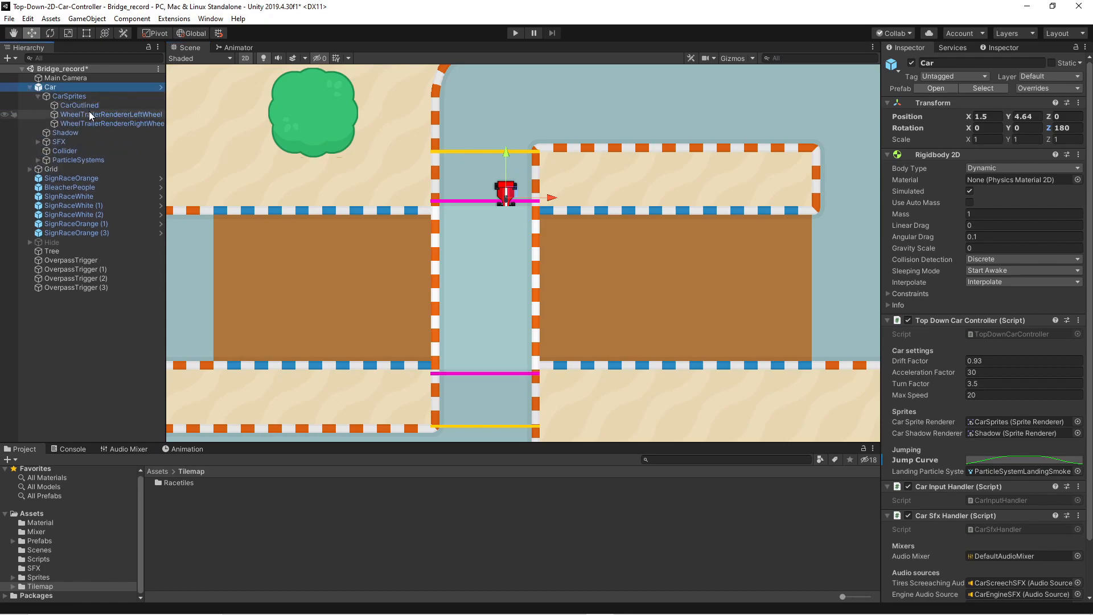
left_click(80, 97)
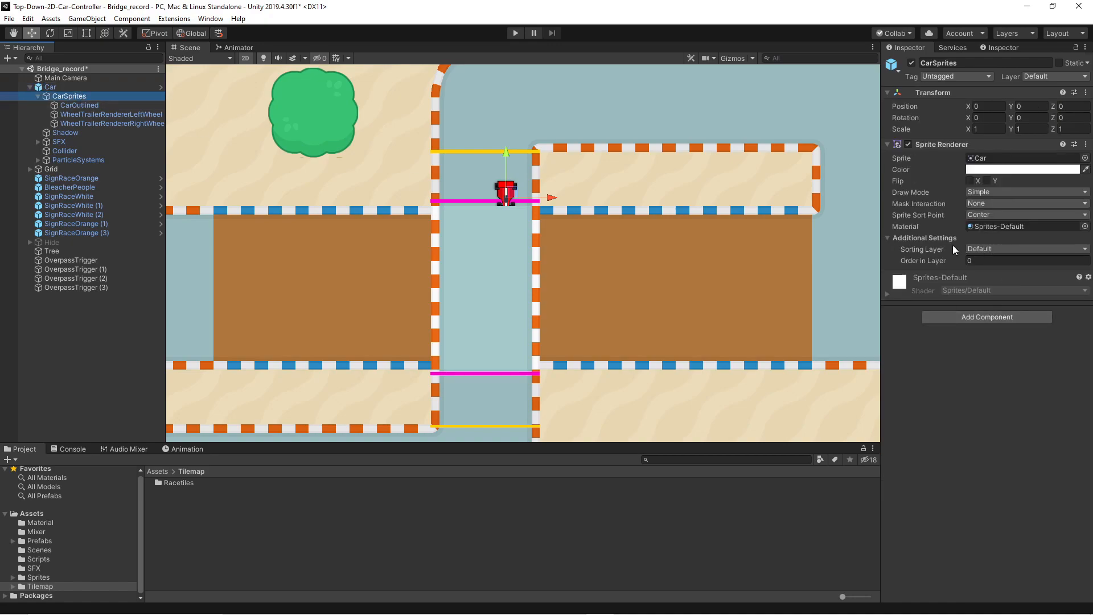
left_click(1009, 250)
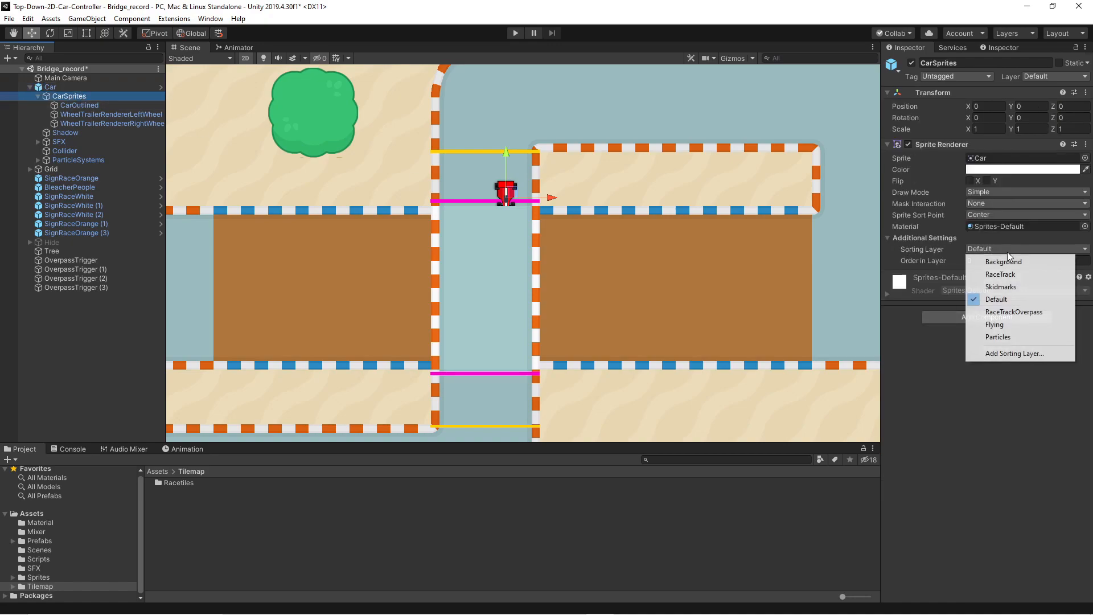
left_click(1013, 311)
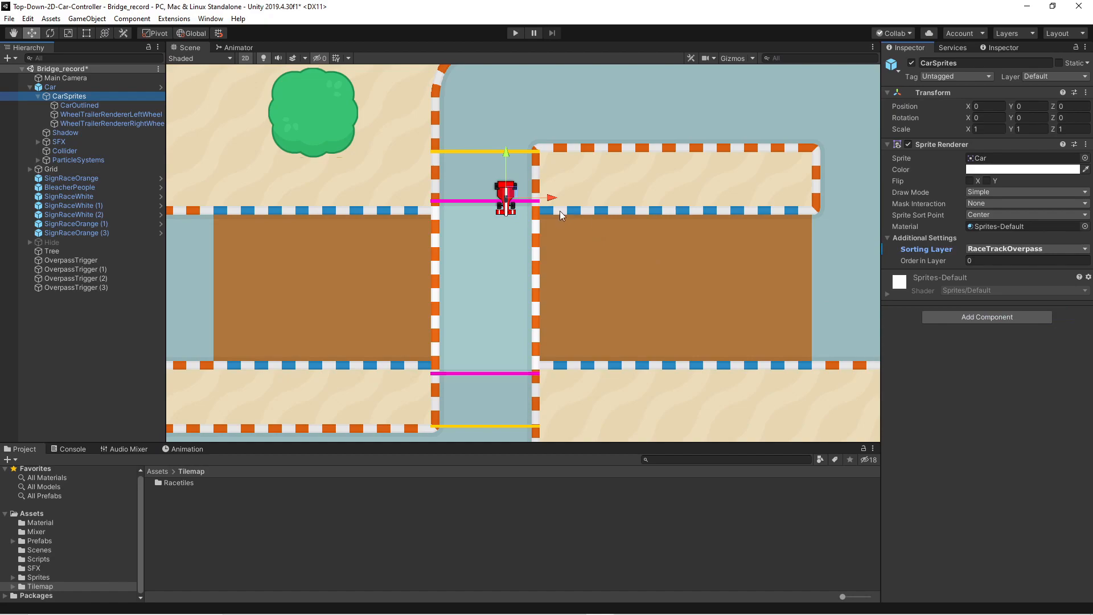
- Move the car down onto the lower yellow trigger at about Y -11.86 and set the CarSprites sorting layer to Default
left_click(51, 88)
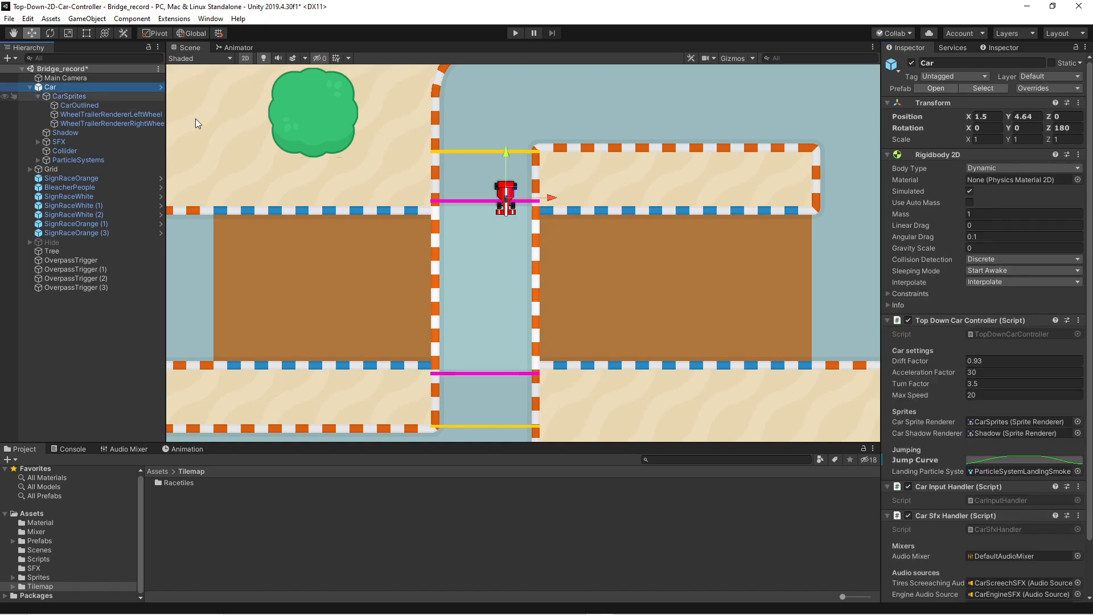
left_click_drag(505, 152, 513, 376)
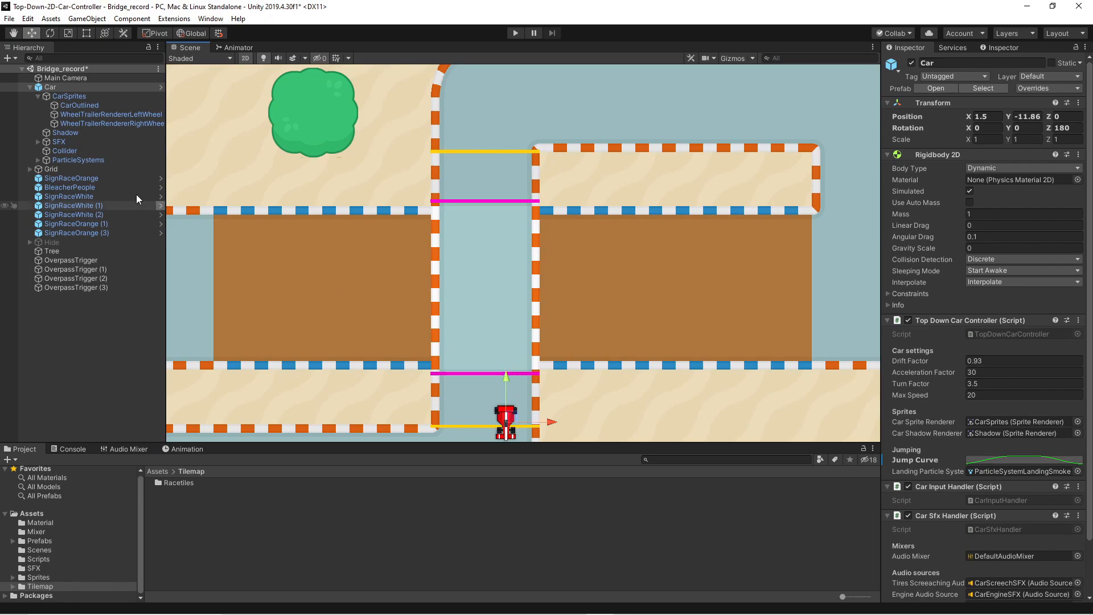
left_click(76, 100)
left_click(1013, 248)
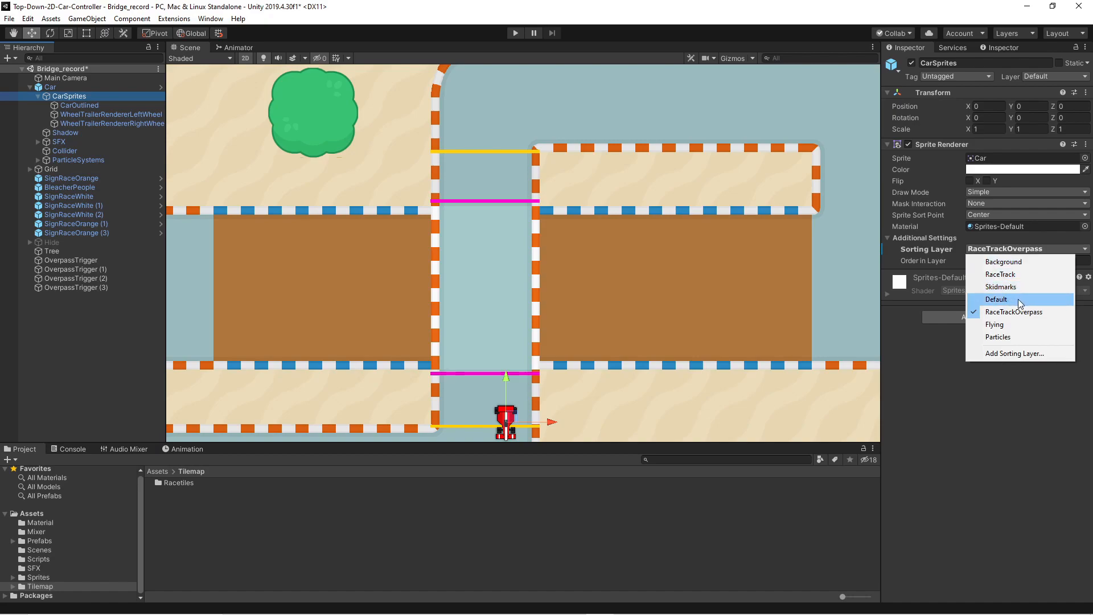
left_click(997, 299)
- Move the whole car onto the brown underpass road and across beneath the bridge to the brown section beyond it
middle_click_drag(583, 339, 588, 275)
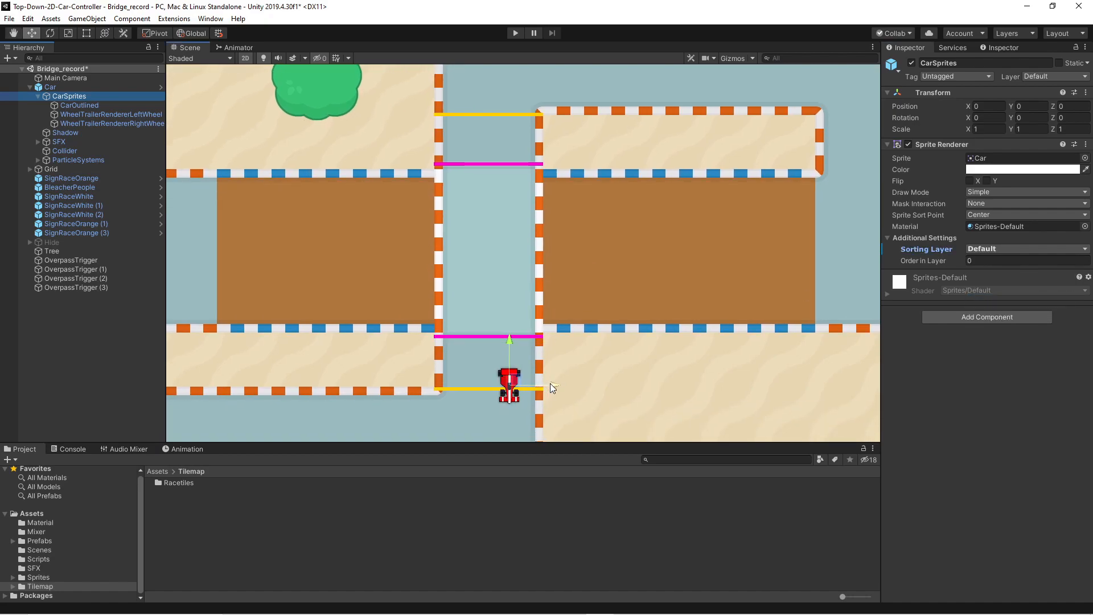
left_click_drag(550, 387, 429, 387)
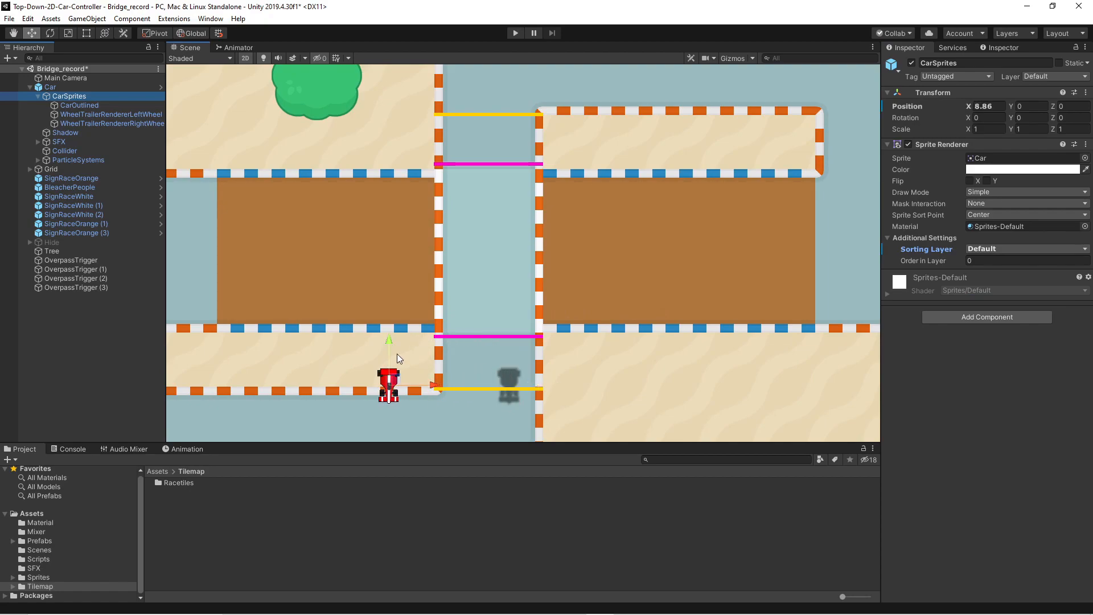
key("ctrl+z")
left_click(50, 87)
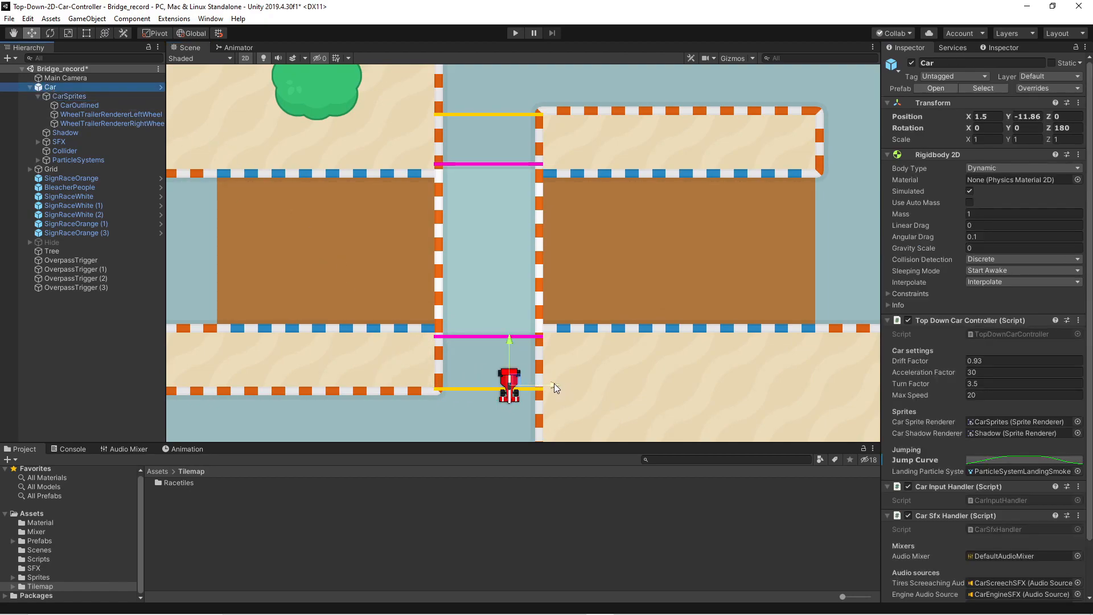
left_click_drag(555, 387, 427, 387)
left_click_drag(382, 343, 393, 225)
left_click_drag(426, 268, 627, 290)
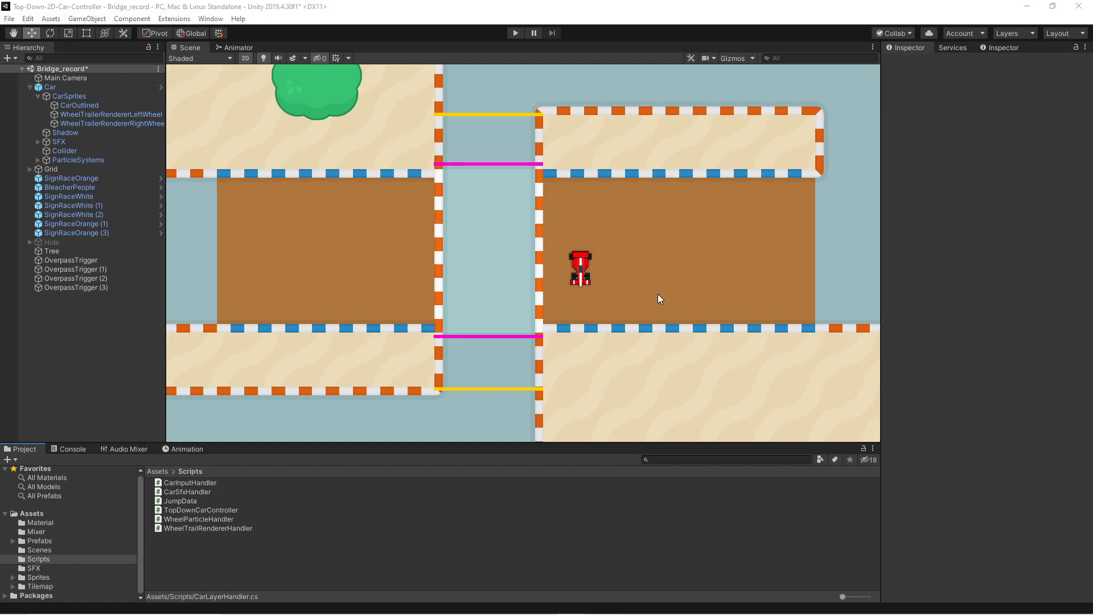
- Rename the upper yellow trigger, OverpassTrigger (2), to UnderpassTrigger (2)
left_click(99, 260)
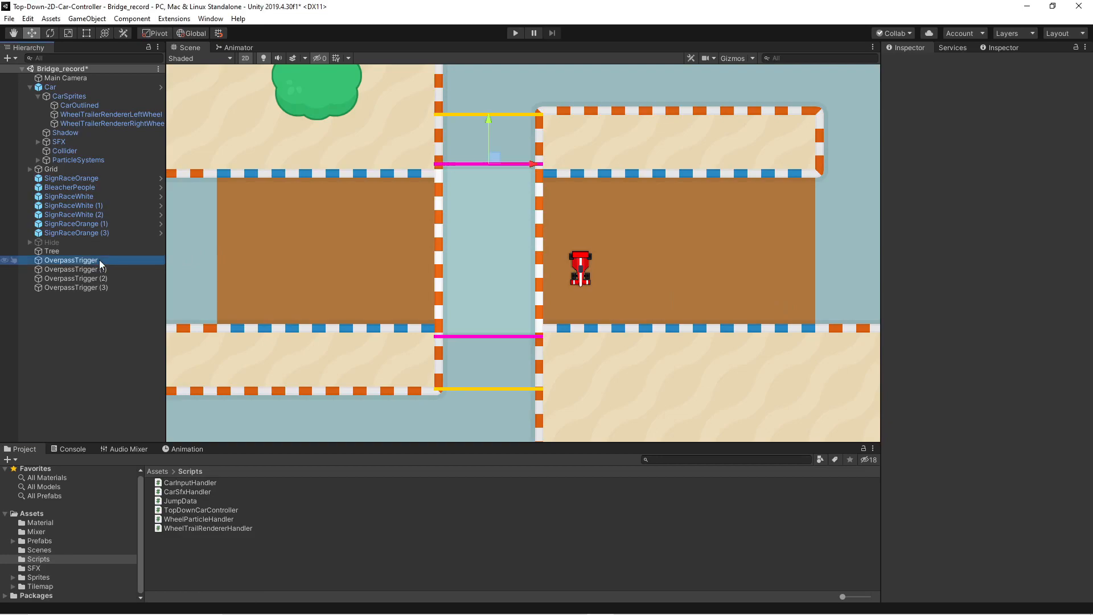
left_click(98, 278)
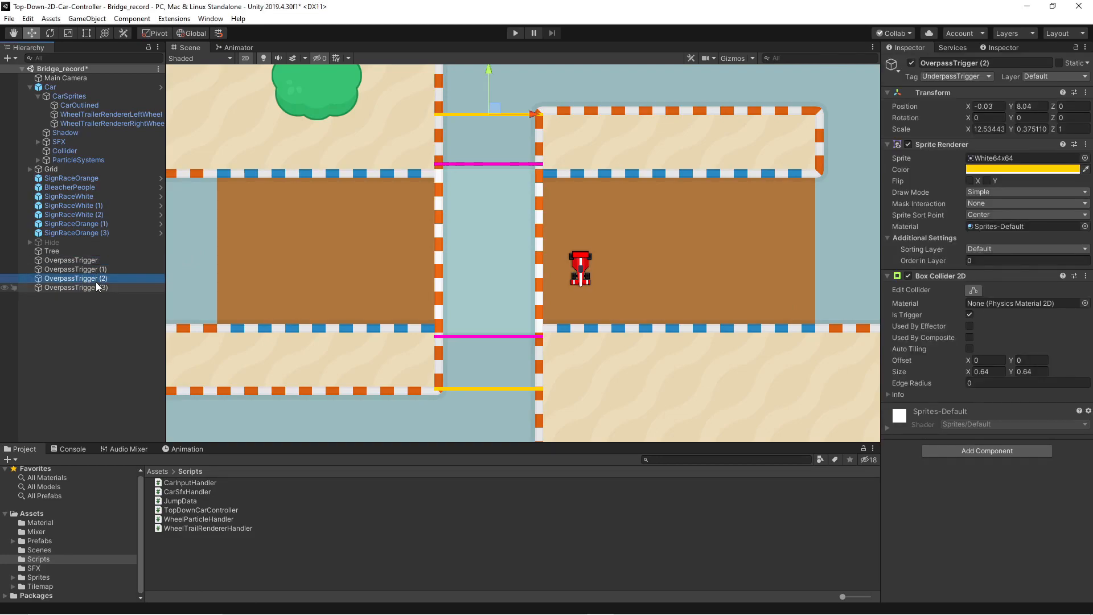
left_click(77, 280)
left_click(55, 278)
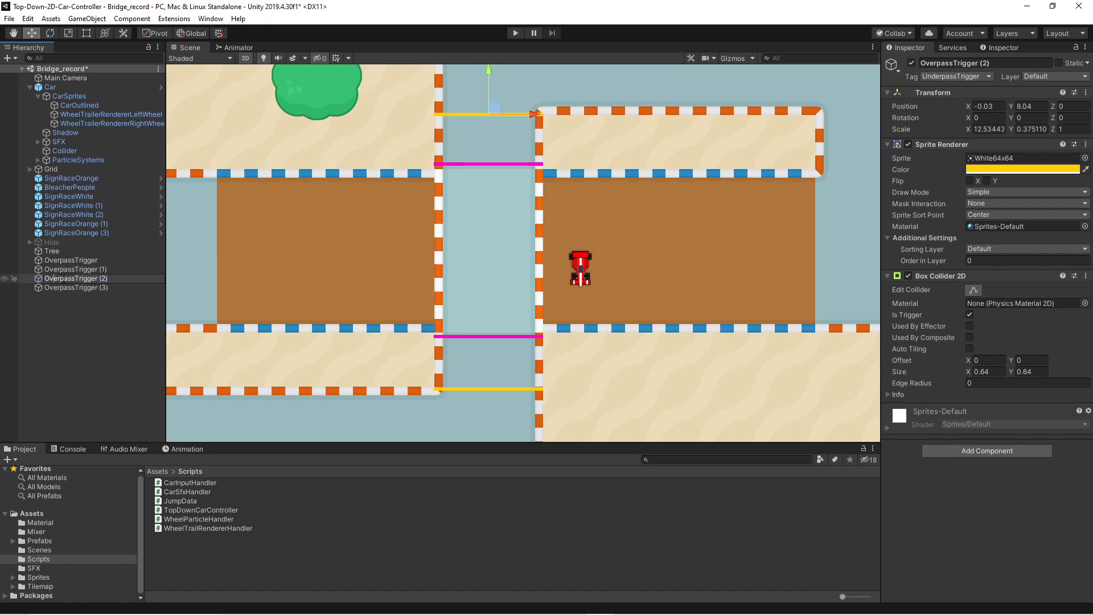
type("Under")
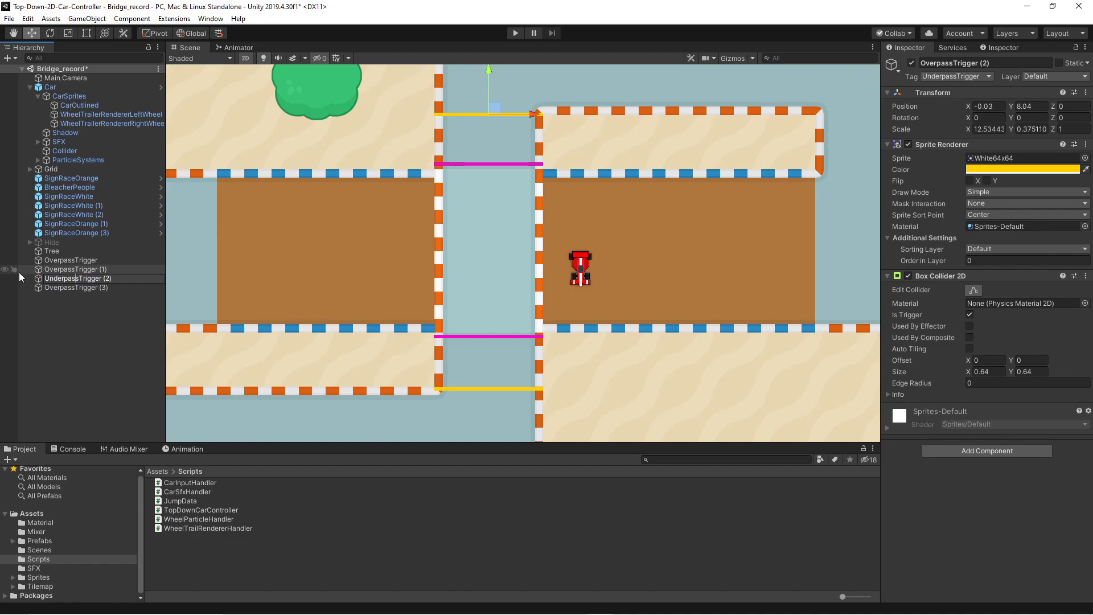
key("Return")
- Rename the lower yellow trigger, OverpassTrigger (3), to UnderpassTrigger (3)
left_click(64, 287)
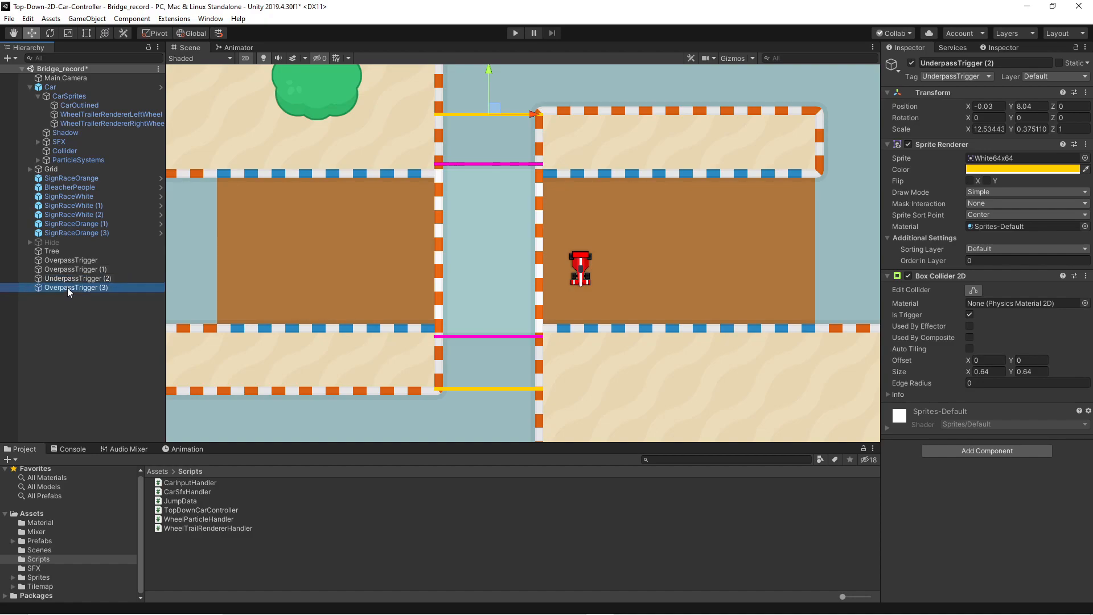
left_click(60, 288)
left_click_drag(60, 288, 1, 290)
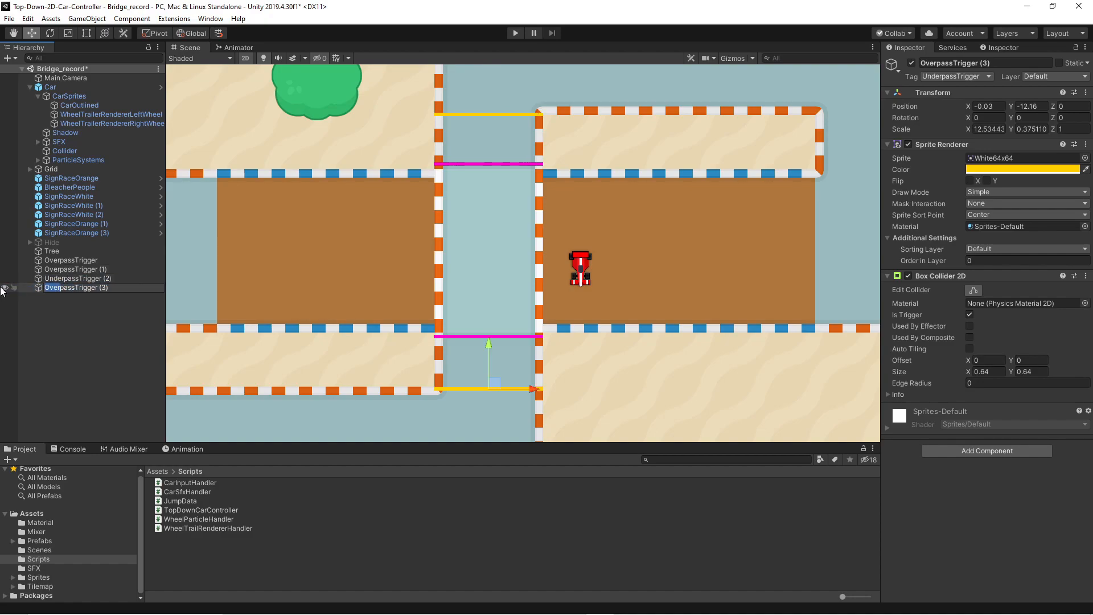
type("Underpas")
key("Delete")
key("Delete")
key("Delete")
key("Return")
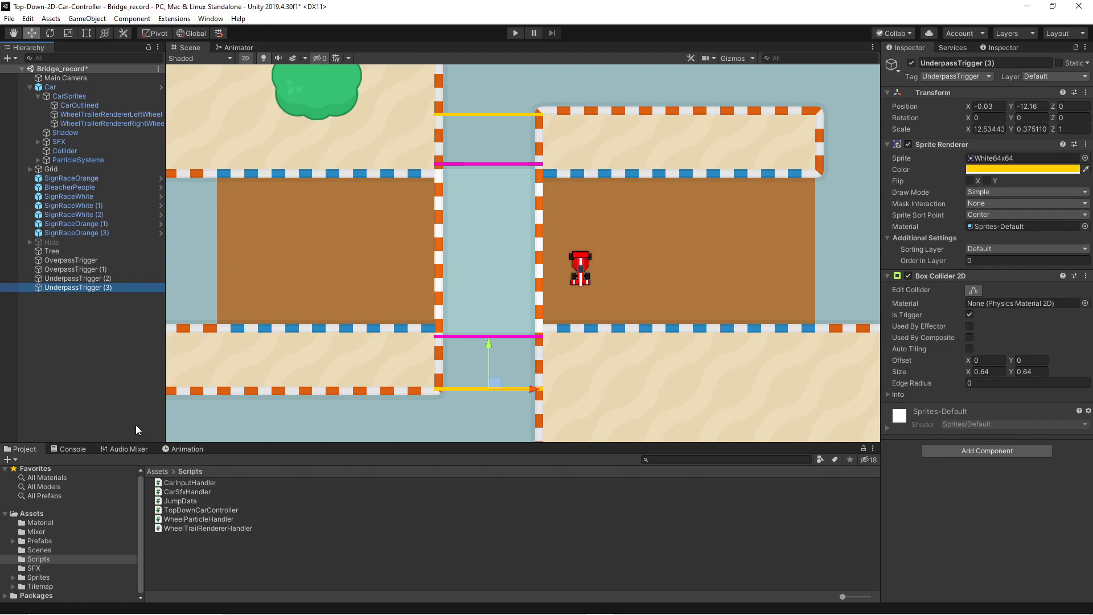
- Create a C# script named CarLayerHandler in the Scripts folder
left_click(211, 563)
right_click(214, 562)
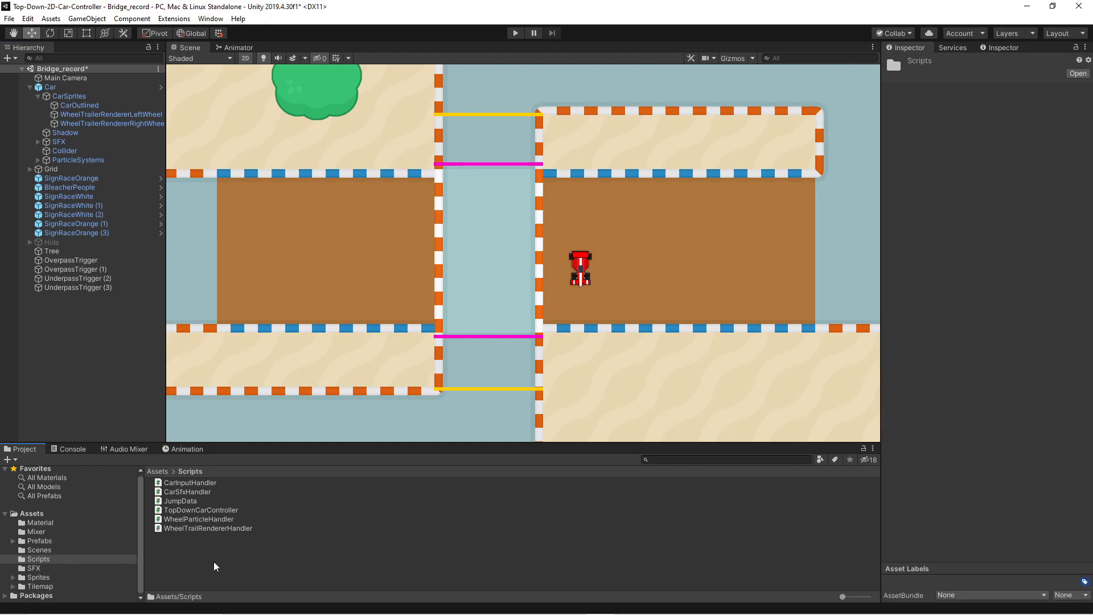
mouse_move(266, 280)
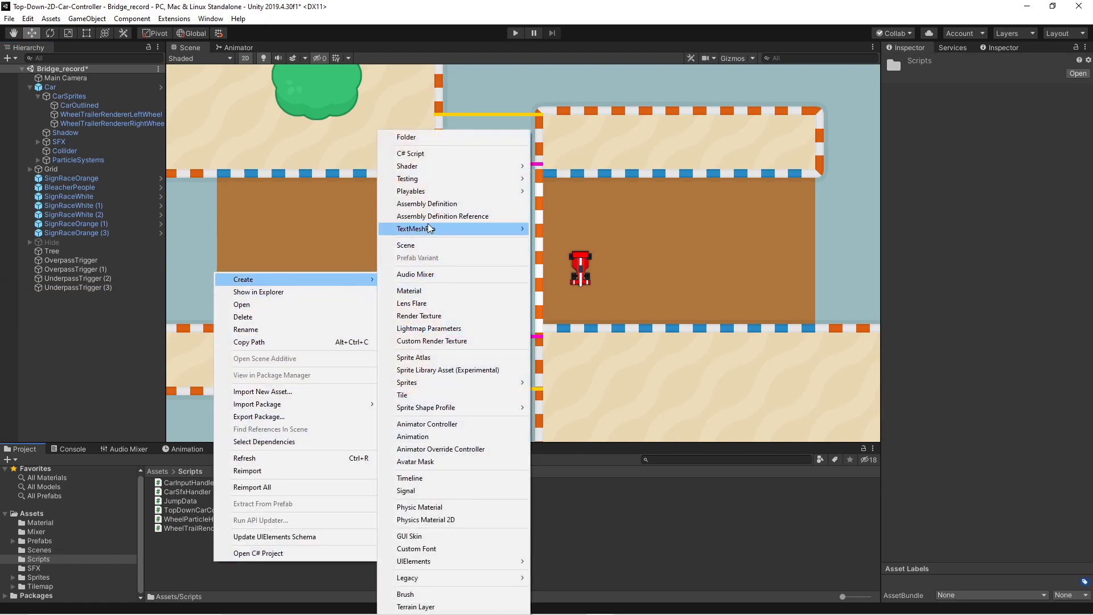
left_click(421, 154)
type("CarLayerHandler")
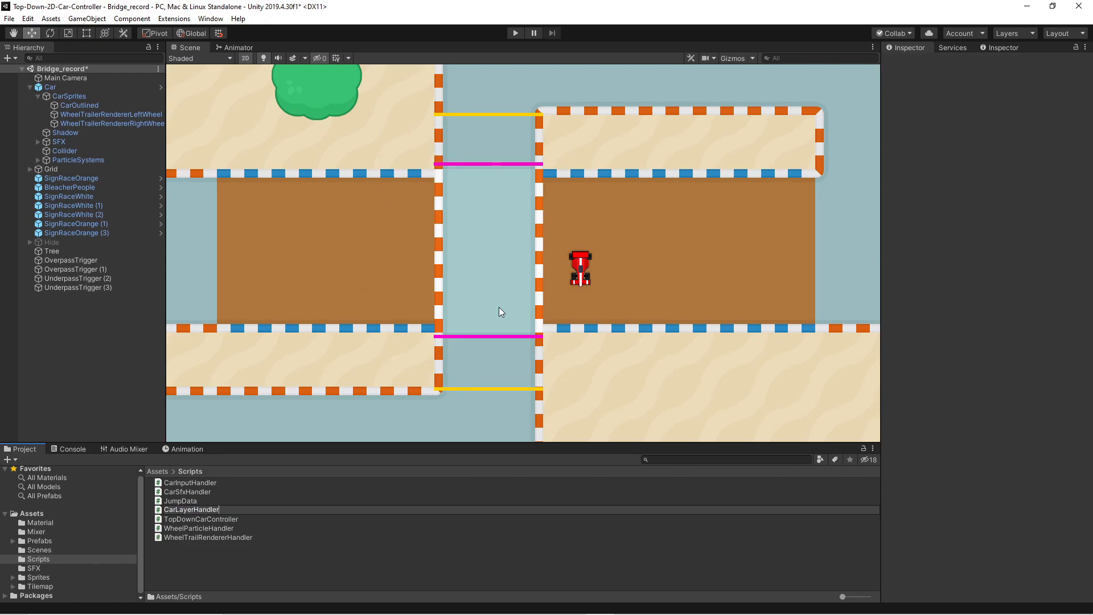
key("Return")
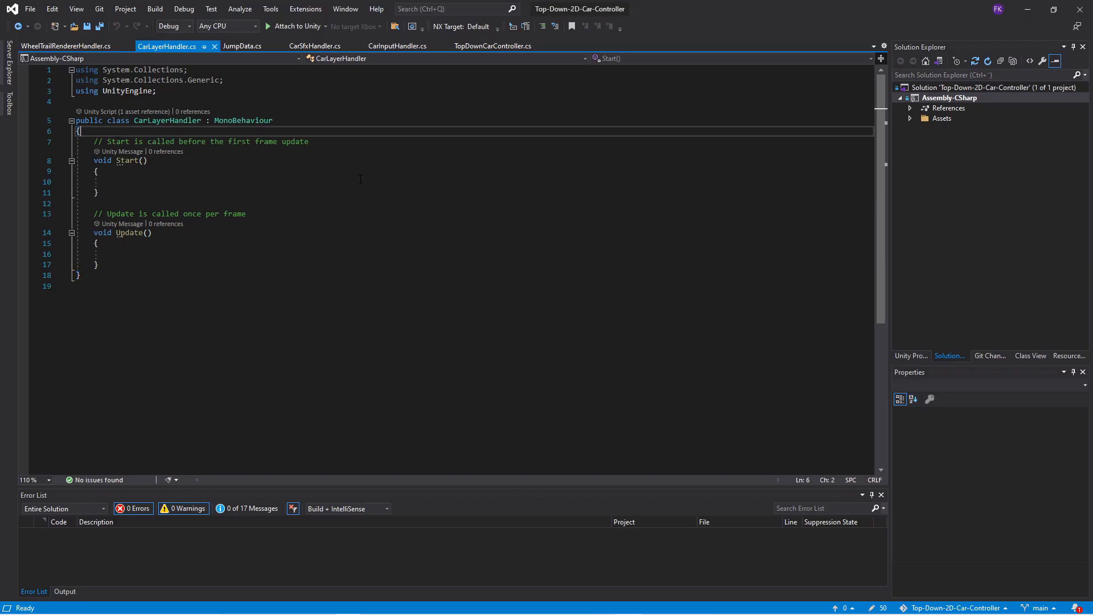
- In Visual Studio, declare a new List<SpriteRenderer> field named defaultLayerSpriteRenderers at the start of the CarLayerHandler class
key("Return")
key("Return")
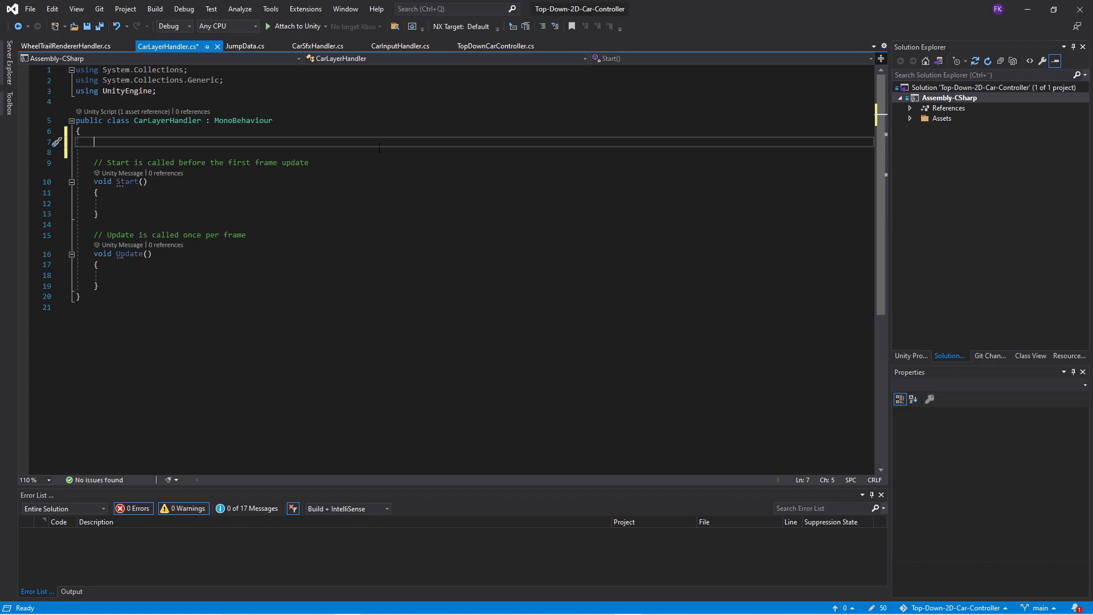
type("List<SpriteRenderer> defaultLayerSpriteRenderers = new List<SpriteRenderer>();")
key("Up")
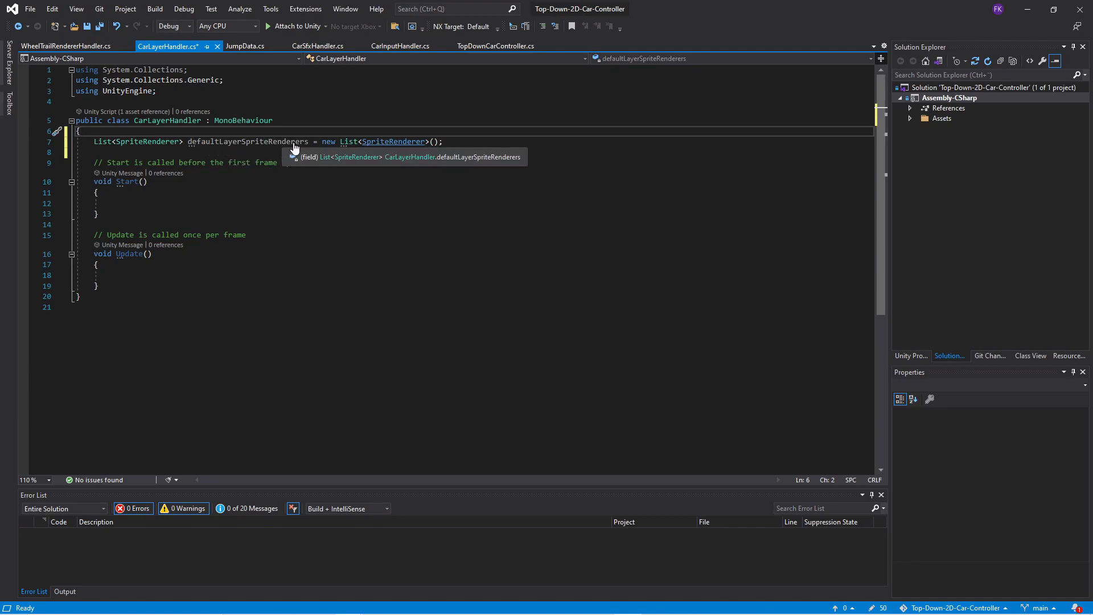
- Add an empty Awake method between the defaultLayerSpriteRenderers field and Start, and correct the indentation of the Start lines
left_click(471, 143)
key("Return")
key("Return")
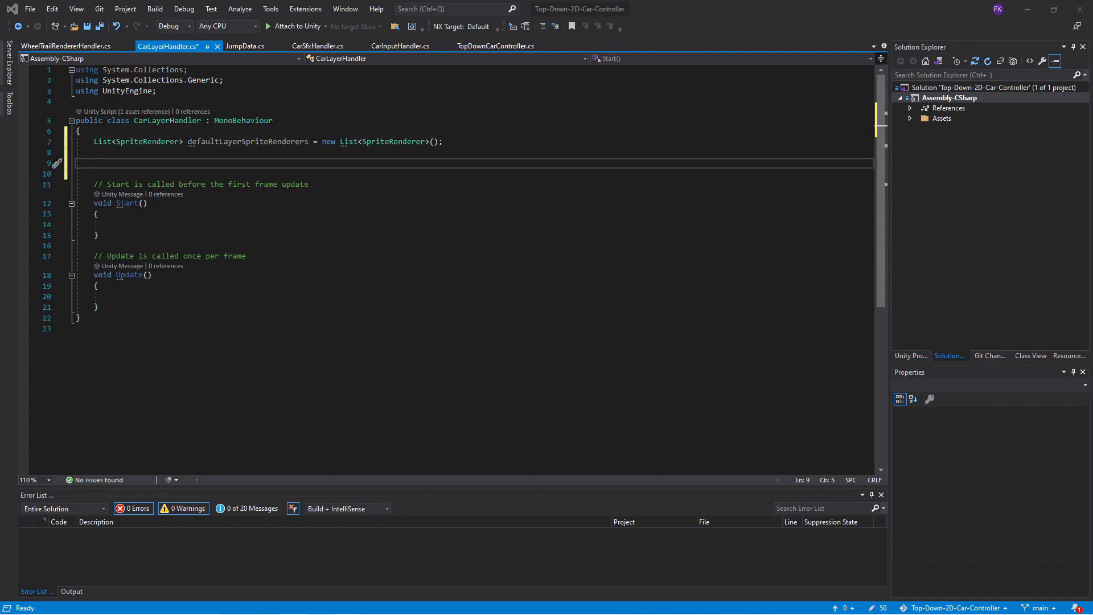
left_click(135, 166)
type("void Awake()     {")
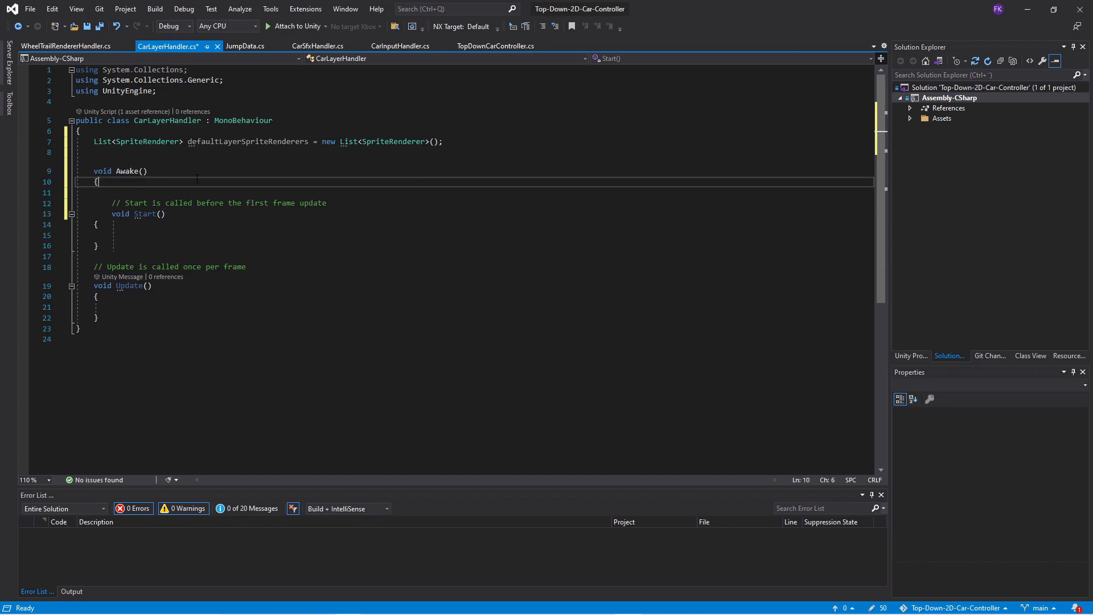
key("Return")
type("}")
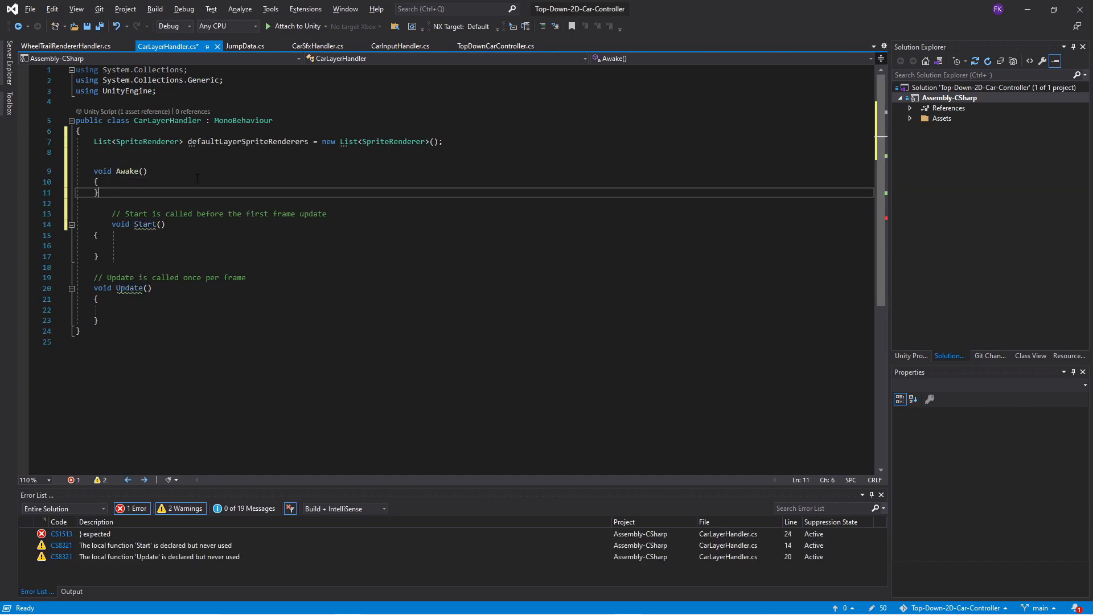
left_click_drag(108, 213, 211, 223)
key("shift+Tab")
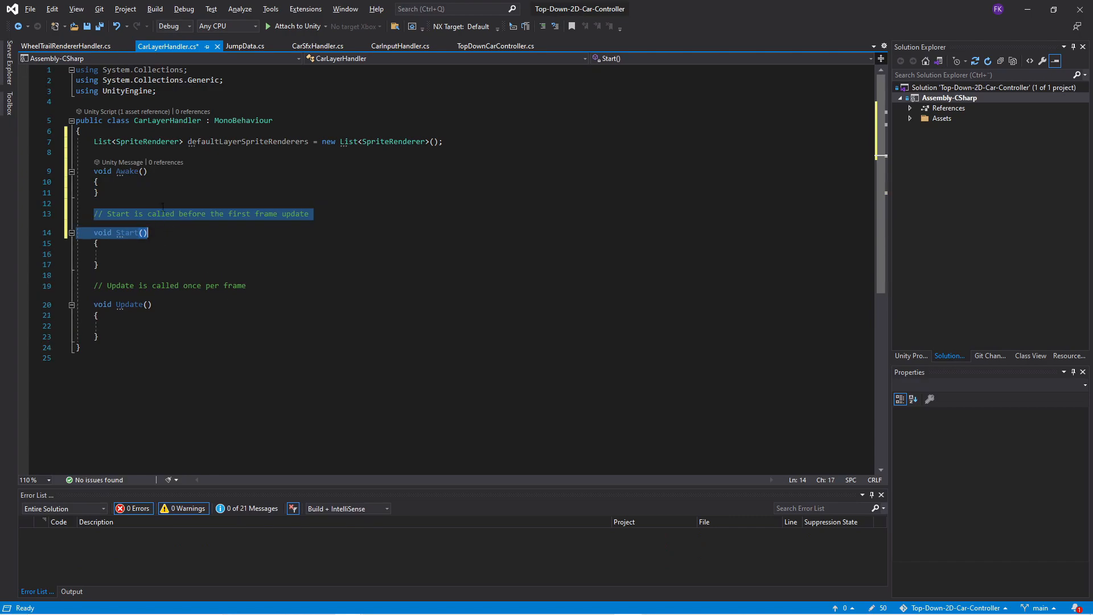
left_click(140, 194)
left_click(130, 172)
left_click(143, 183)
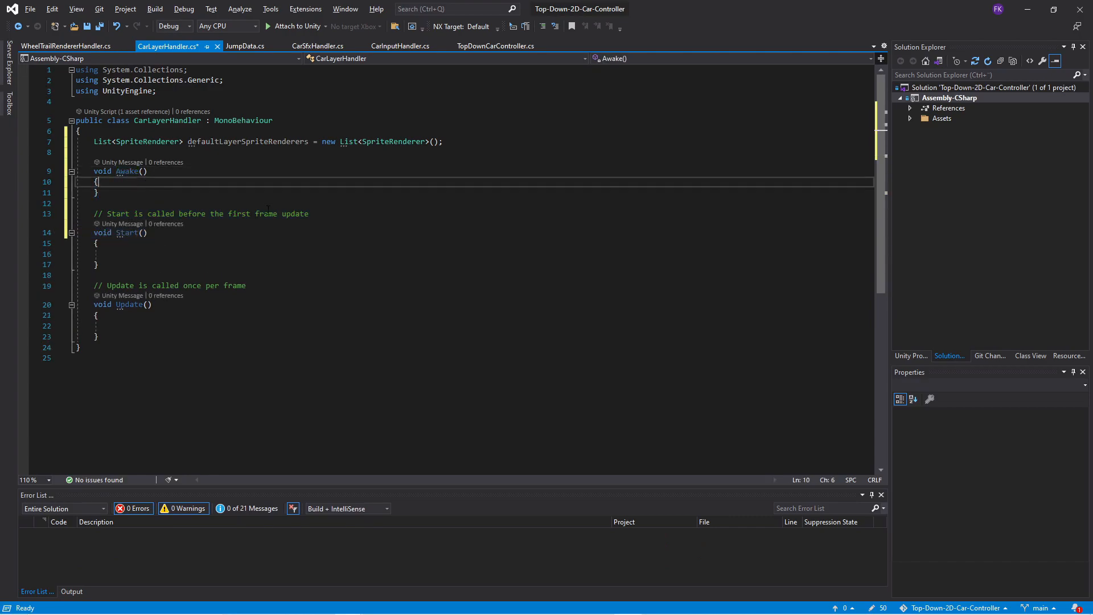
- In Awake, loop through all child SpriteRenderers and add those whose sortingLayerName is "Default" to defaultLayerSpriteRenderers
key("Return")
key("alt+Tab")
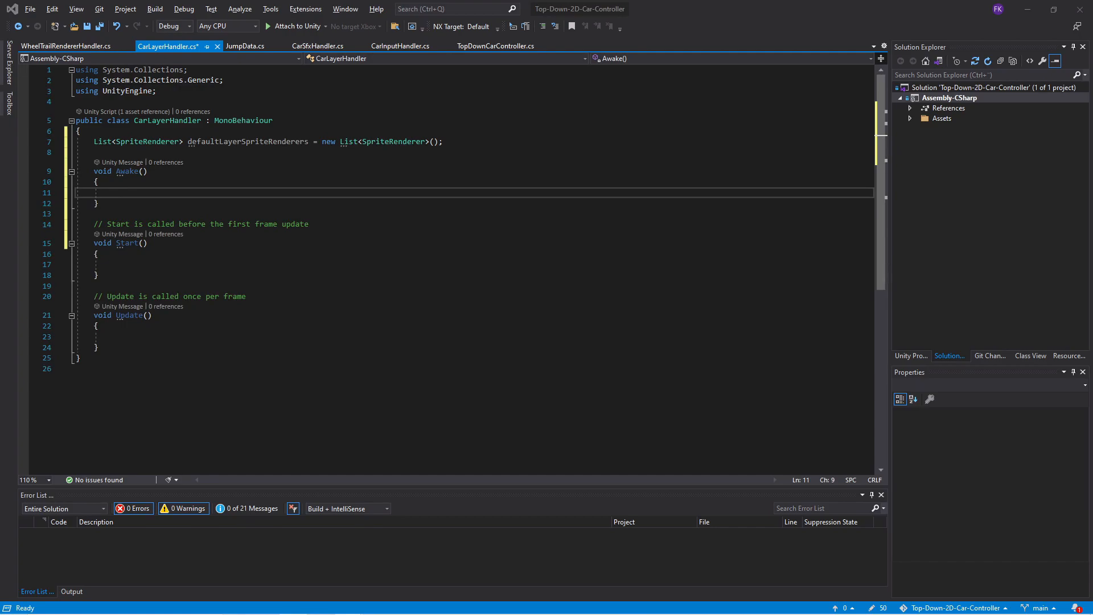
key("alt+Tab")
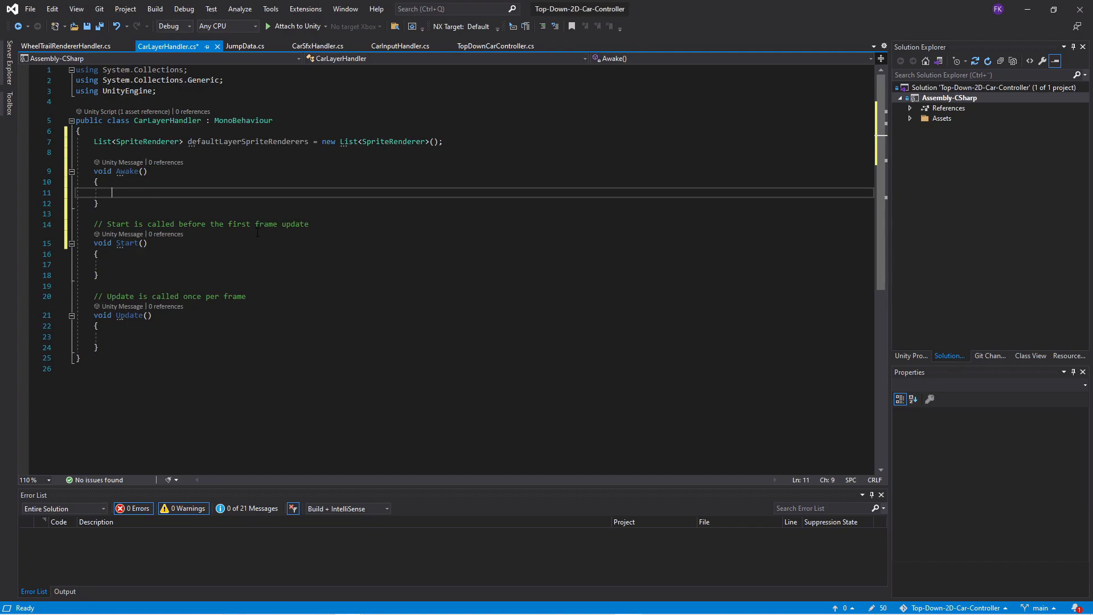
type("foreach (SpriteRenderer spriteRenderer in gameObject.GetComponentsInChildren<SpriteRenderer>()) {     if (spriteRenderer.sortingLayerName == \"Default\")         defaultLayerSpriteRenderers.Add(spriteRenderer); }")
key("Return")
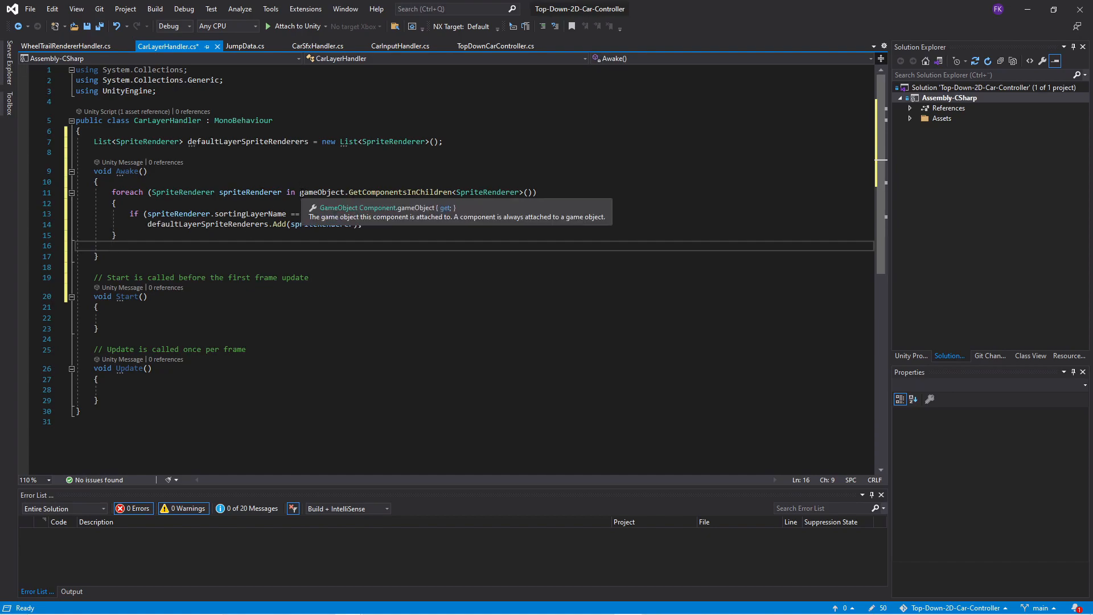
left_click_drag(301, 194, 344, 193)
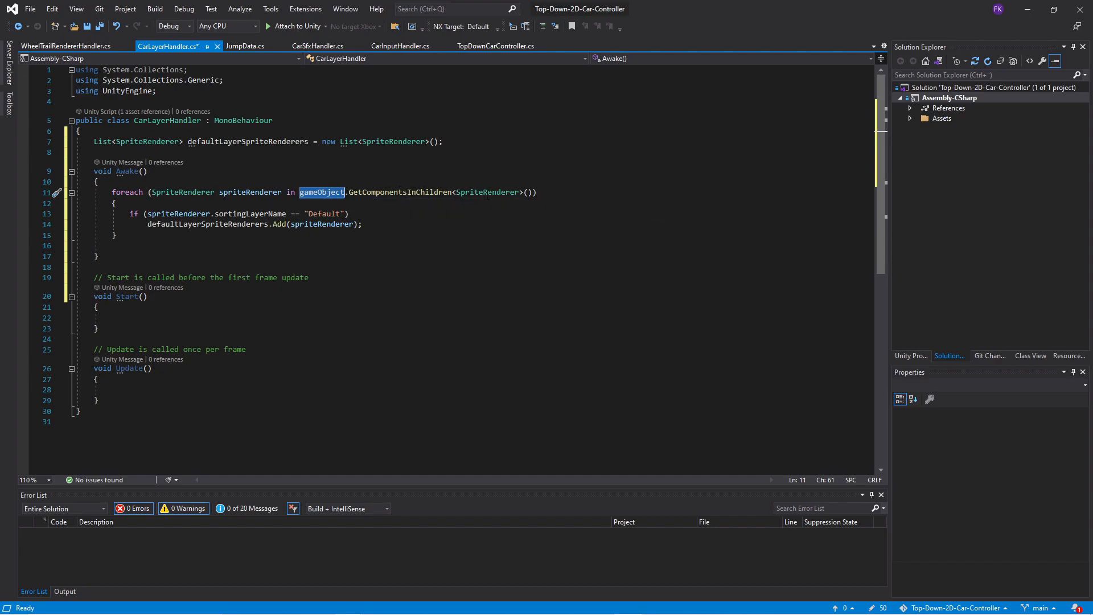
left_click_drag(457, 194, 519, 194)
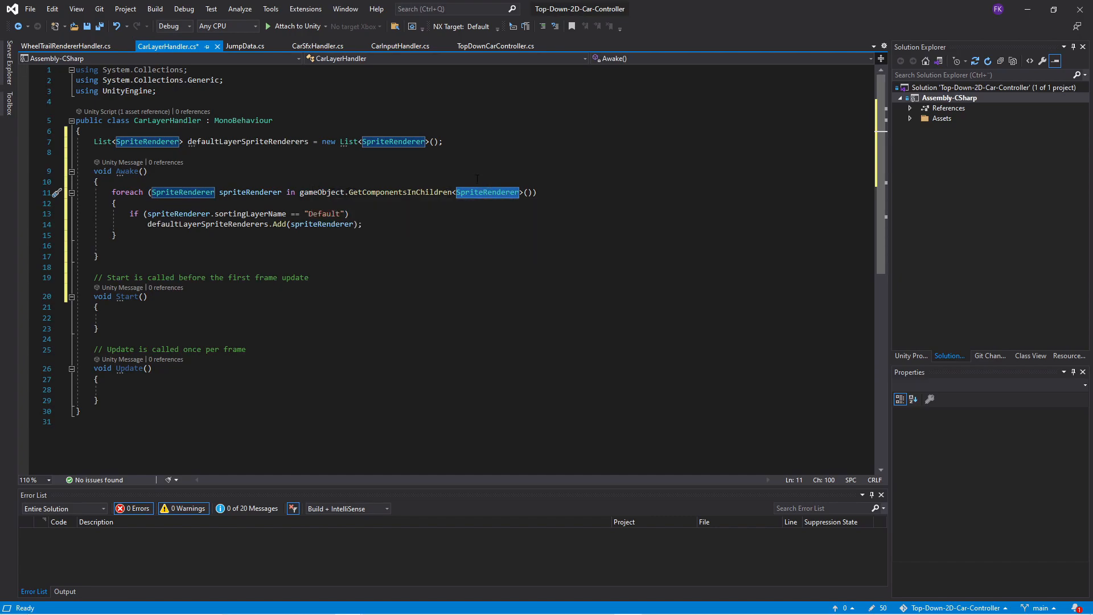
- Review the foreach loop in Awake, including its SpriteRenderer variable, the "Default" sortingLayerName condition and the statement adding to the list
key("Up")
double_click(194, 194)
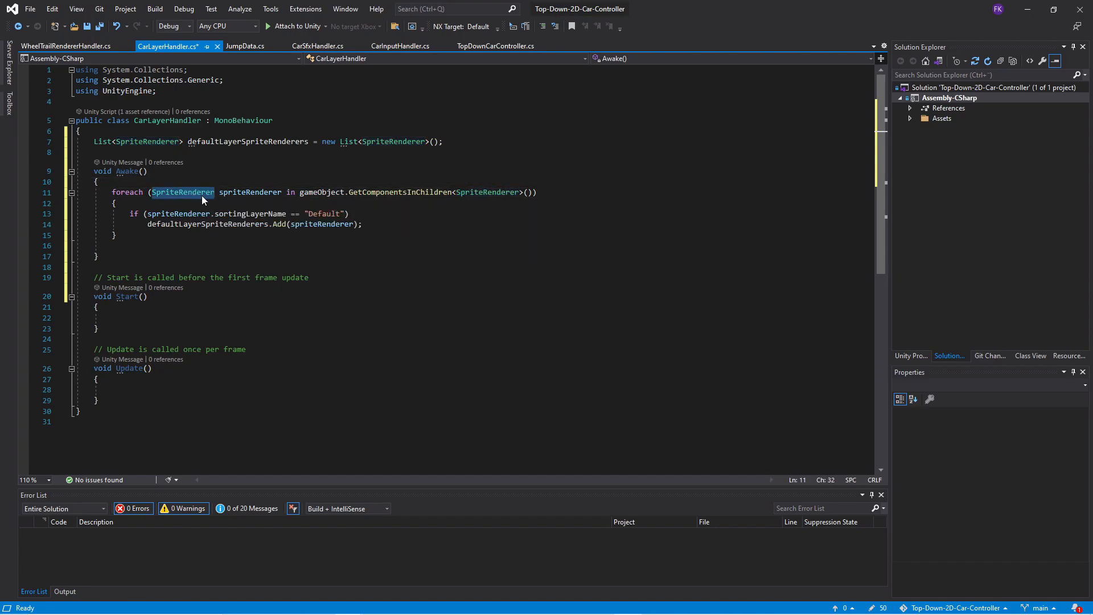
double_click(261, 193)
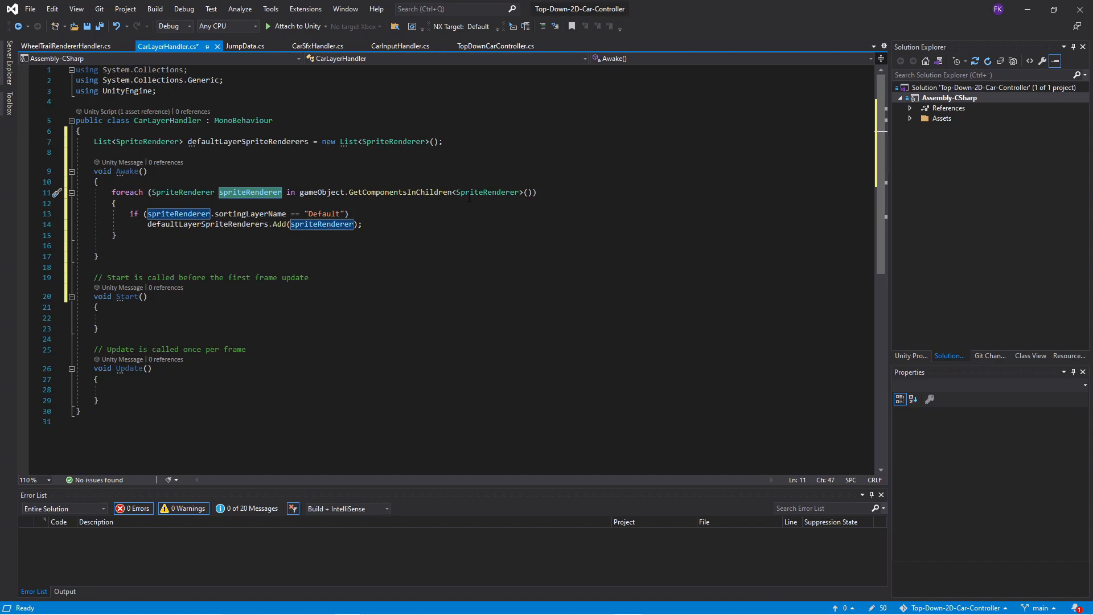
left_click(383, 216)
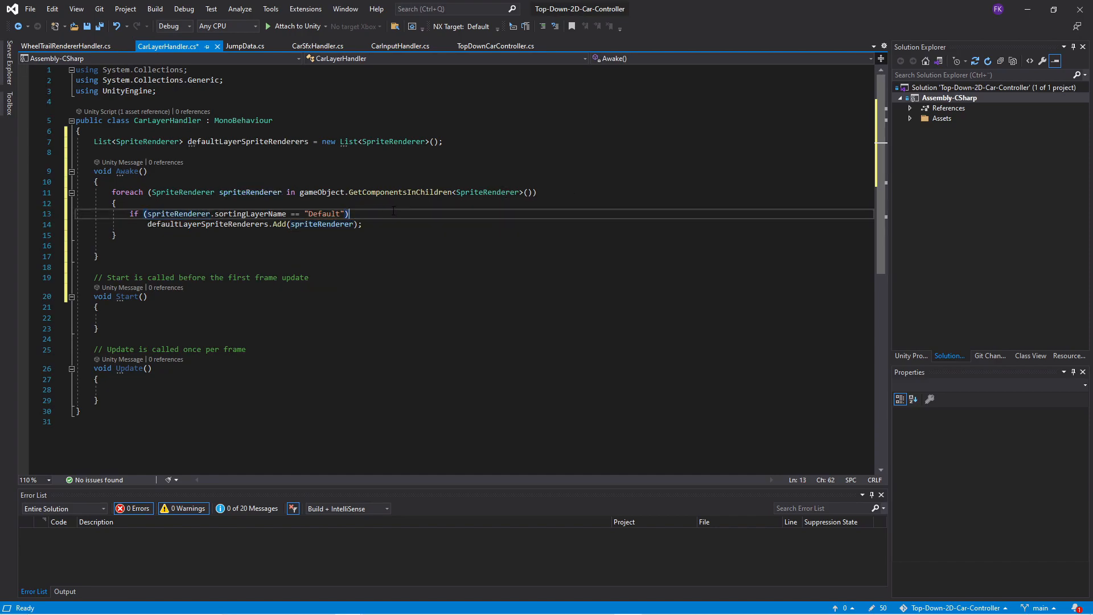
key("Home")
key("shift+End")
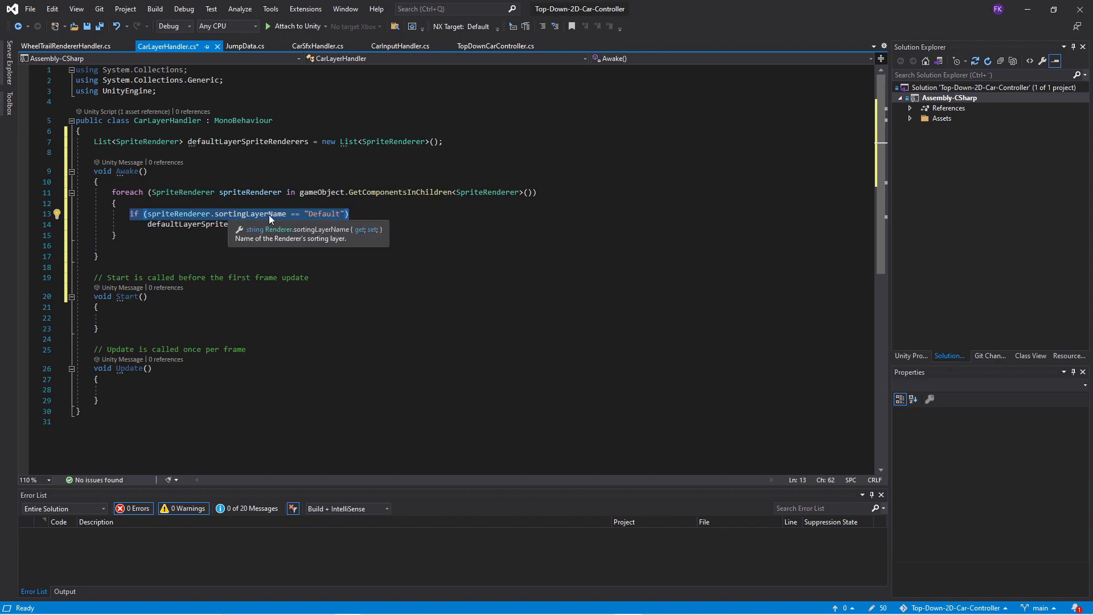
double_click(323, 214)
left_click(394, 217)
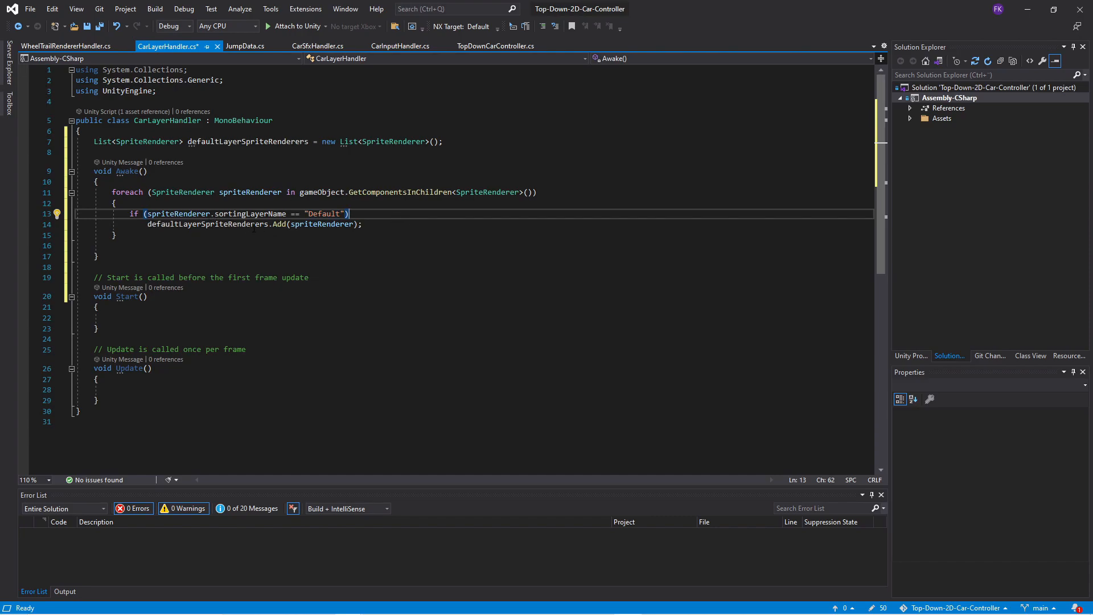
left_click(371, 224)
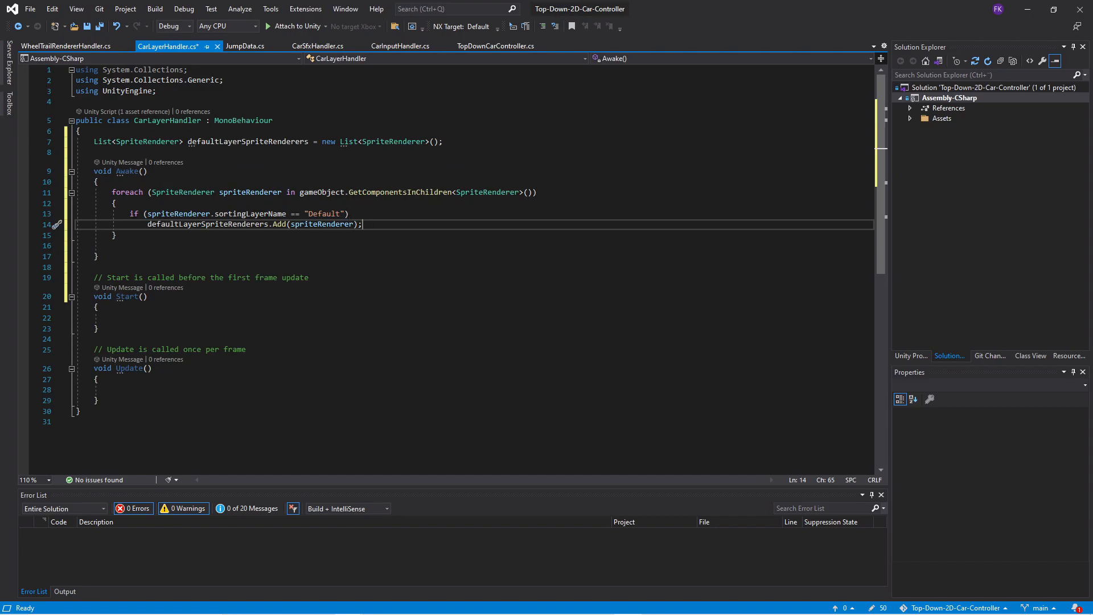
- Below the defaultLayerSpriteRenderers list, add a //State comment and the field bool isDrivingOnOverpass = false
key("Up")
key("End")
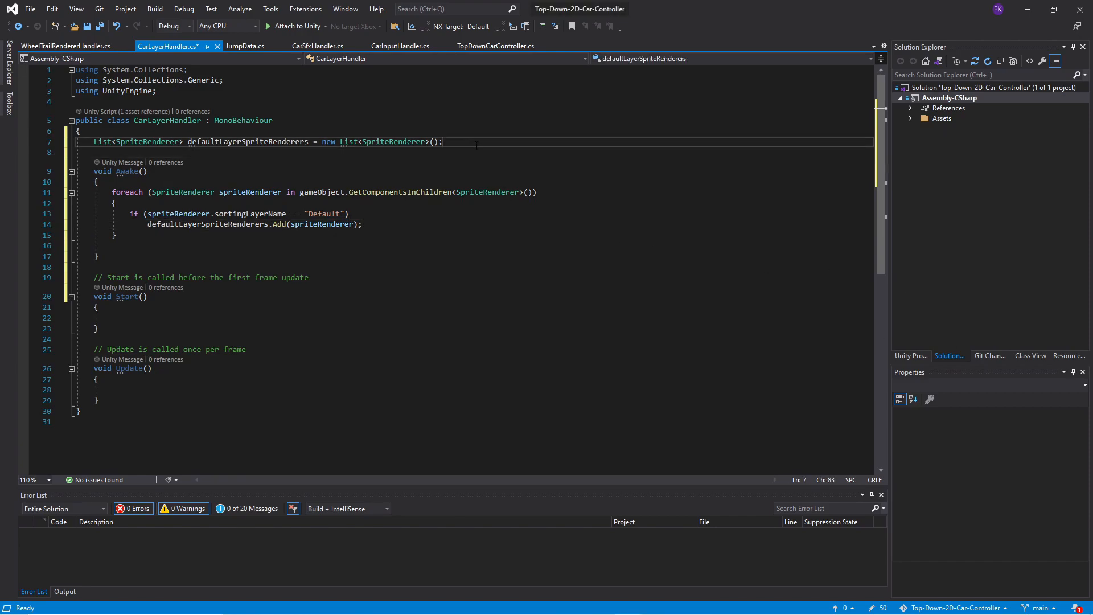
key("Return")
key("Return")
type("//State     bool isDrivingOnOverpass = false;")
key("Up")
key("Down")
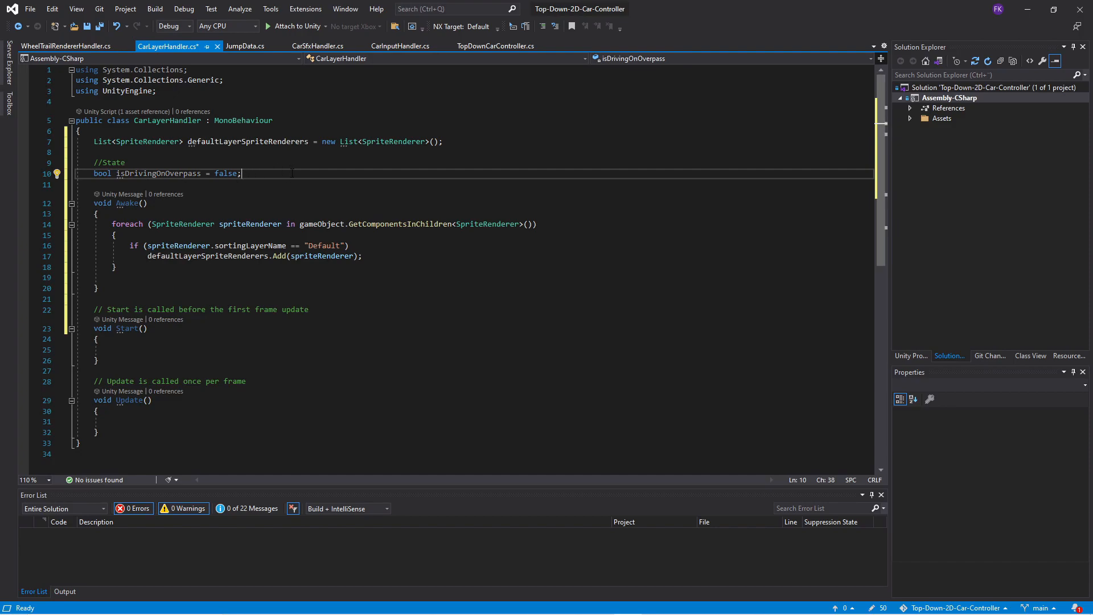
- Add an empty void OnTriggerEnter2D(Collider2D collider2d) method after Update, with a blank line inside its braces
scroll(340, 281, "down", 1)
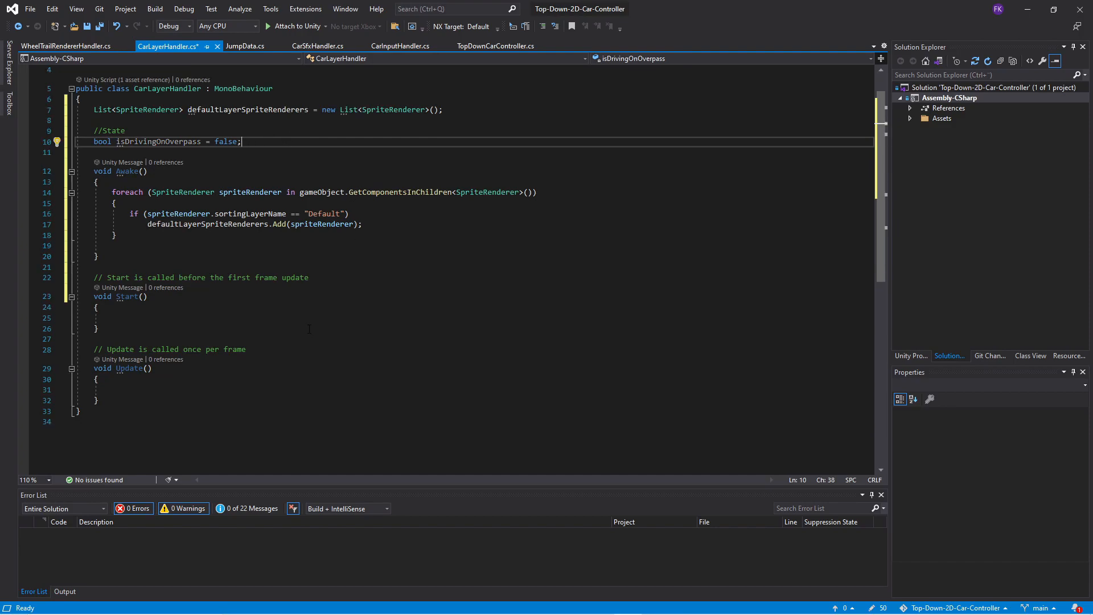
scroll(309, 329, "down", 2)
scroll(305, 313, "up", 1)
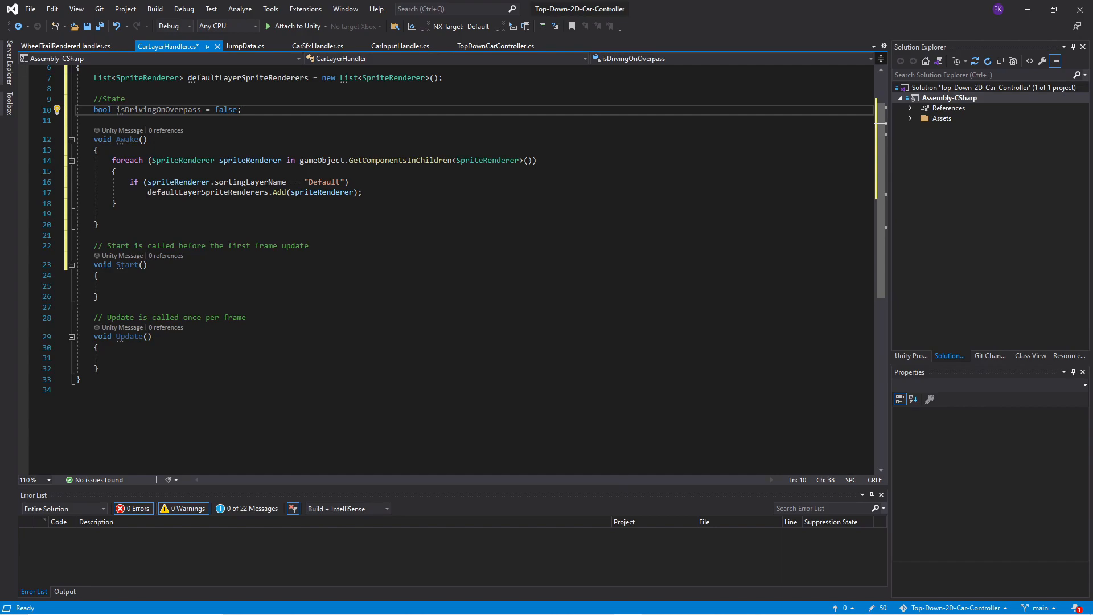
key("alt+Tab")
left_click(142, 366)
key("Return")
key("Return")
type("void OnTriggerEnter2D(Collider2D collider2d)     {")
scroll(142, 366, "down", 2)
left_click(117, 420)
key("Return")
type("}")
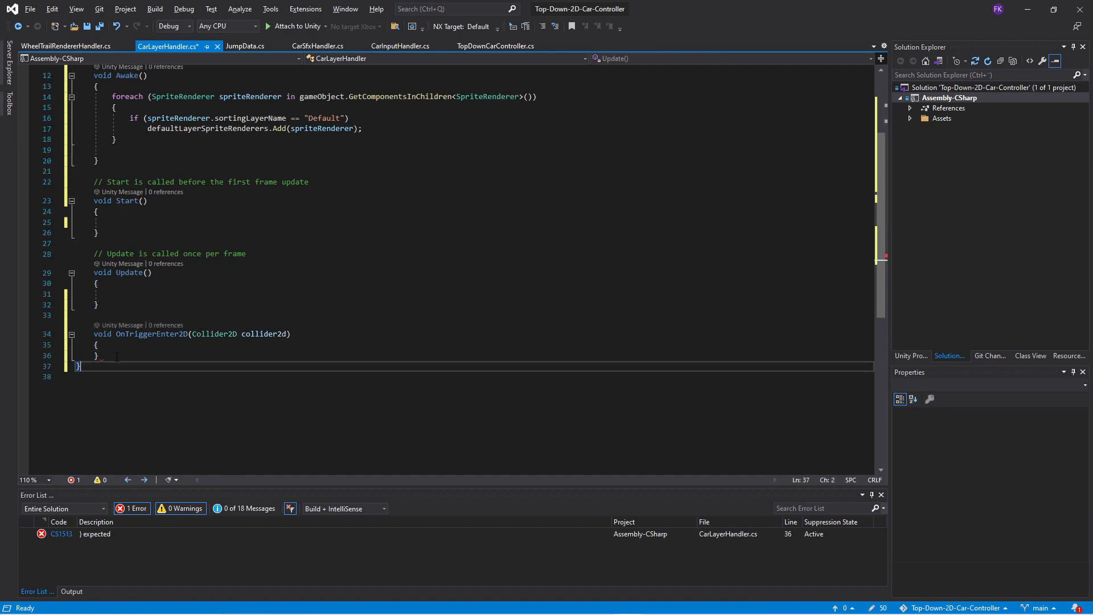
key("Up")
key("Up")
key("Return")
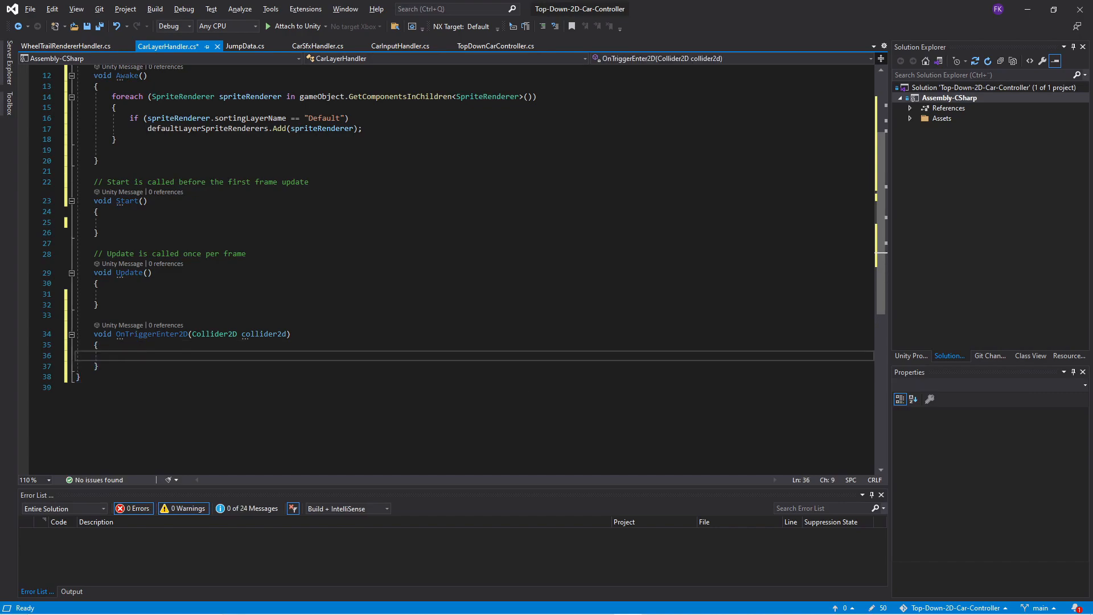
- In OnTriggerEnter2D, set isDrivingOnOverpass to false for the "UnderpassTrigger" tag and, in an else if, to true for "OverpassTrigger"
key("alt+Tab")
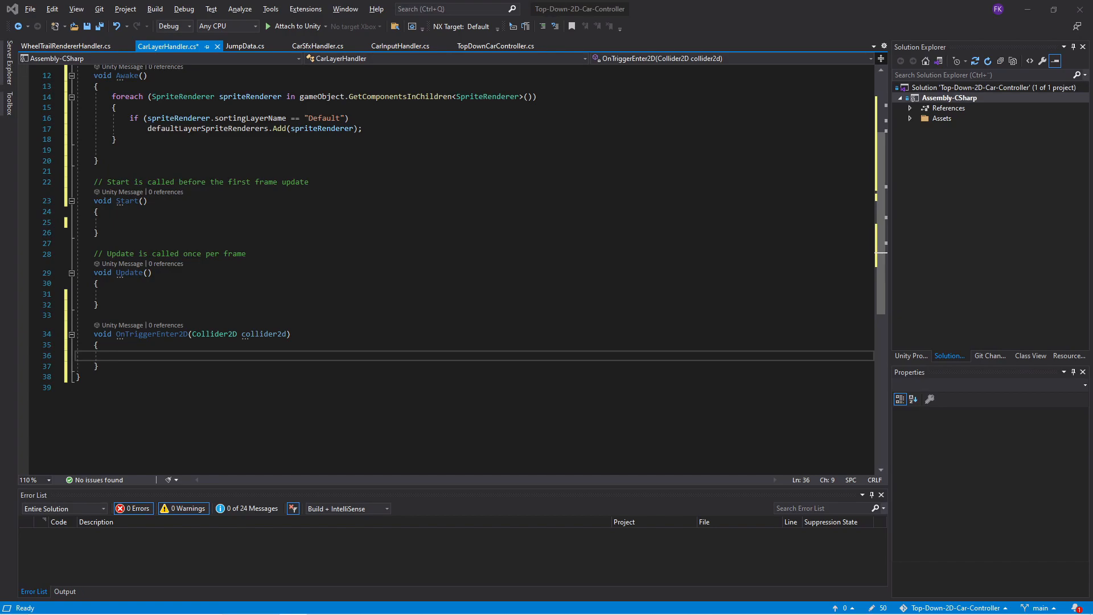
key("alt+Tab")
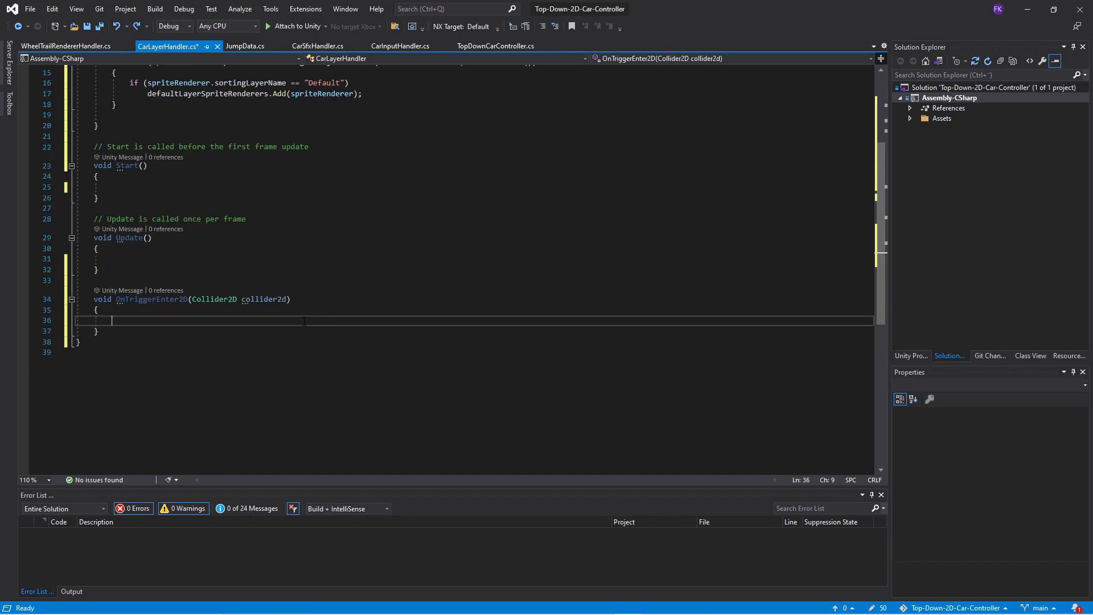
type("if (collider2d.CompareTag(\"UnderpassTrigger\")) {      isDrivingOnOverpass = false; } else if (collider2d.CompareTag(\"OverpassTrigger\")) {      isDrivingOnOverpass = true; }")
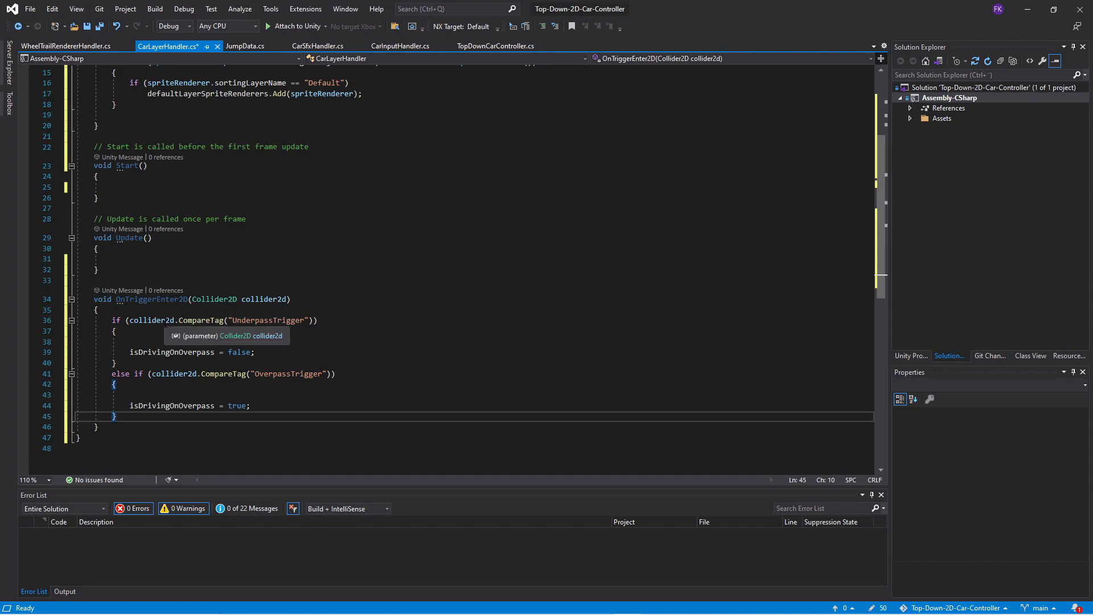
- Remove the blank lines above the isDrivingOnOverpass assignments in both branches of OnTriggerEnter2D
left_click_drag(130, 341, 76, 341)
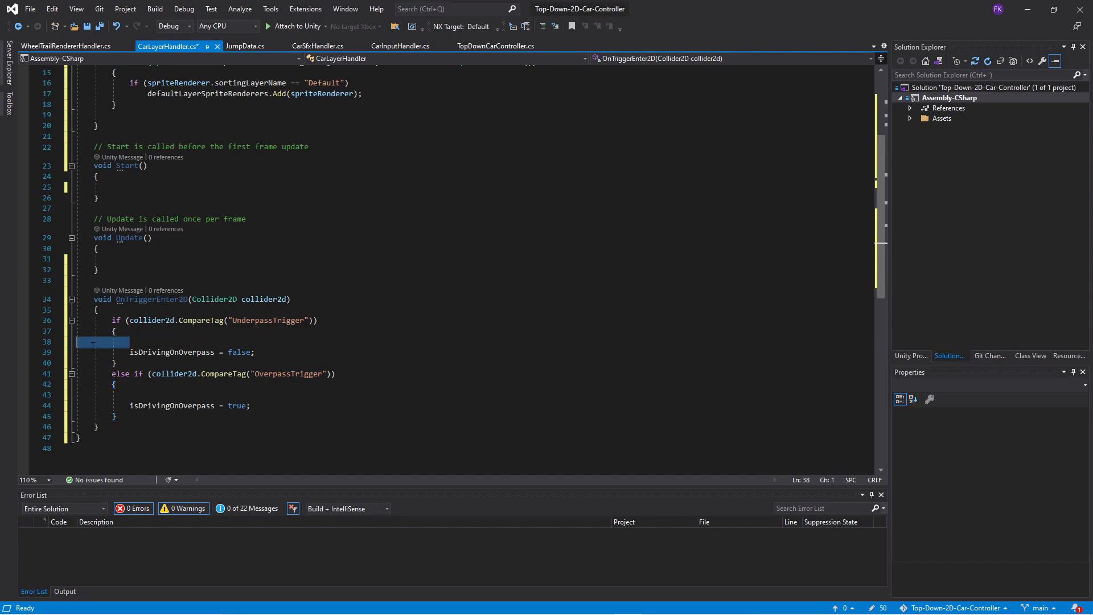
key("BackSpace")
key("BackSpace")
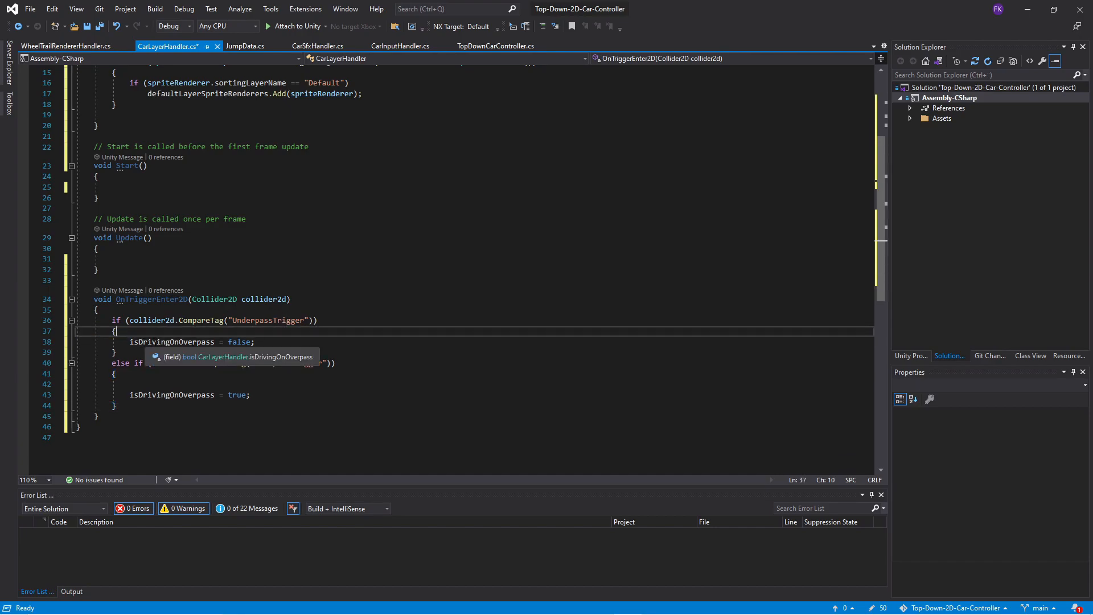
left_click(147, 343)
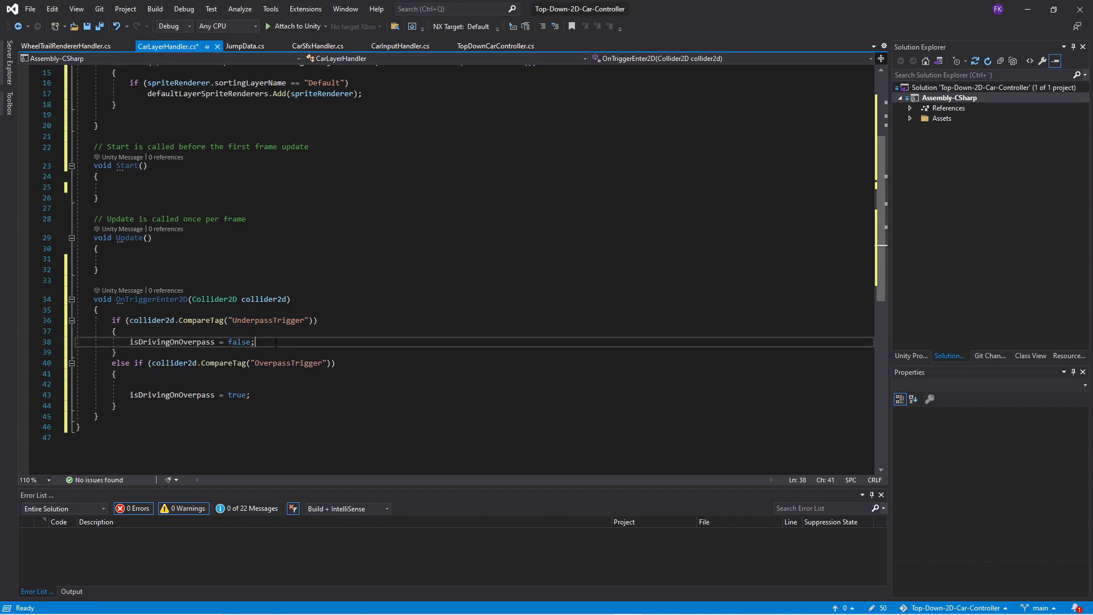
left_click(147, 385)
key("shift+Home")
key("BackSpace")
key("BackSpace")
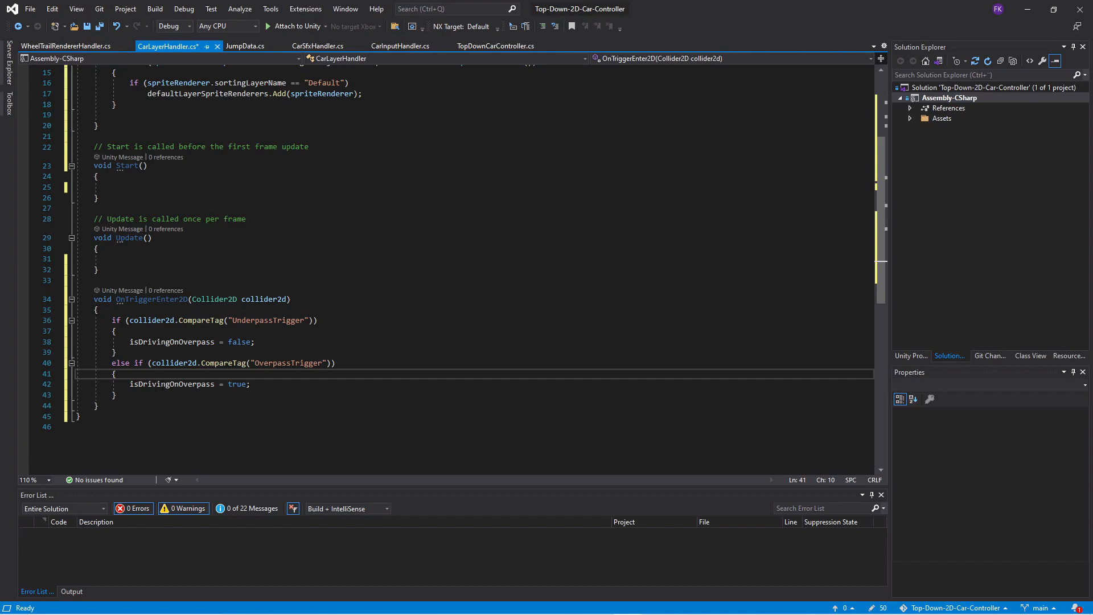
left_click(262, 385)
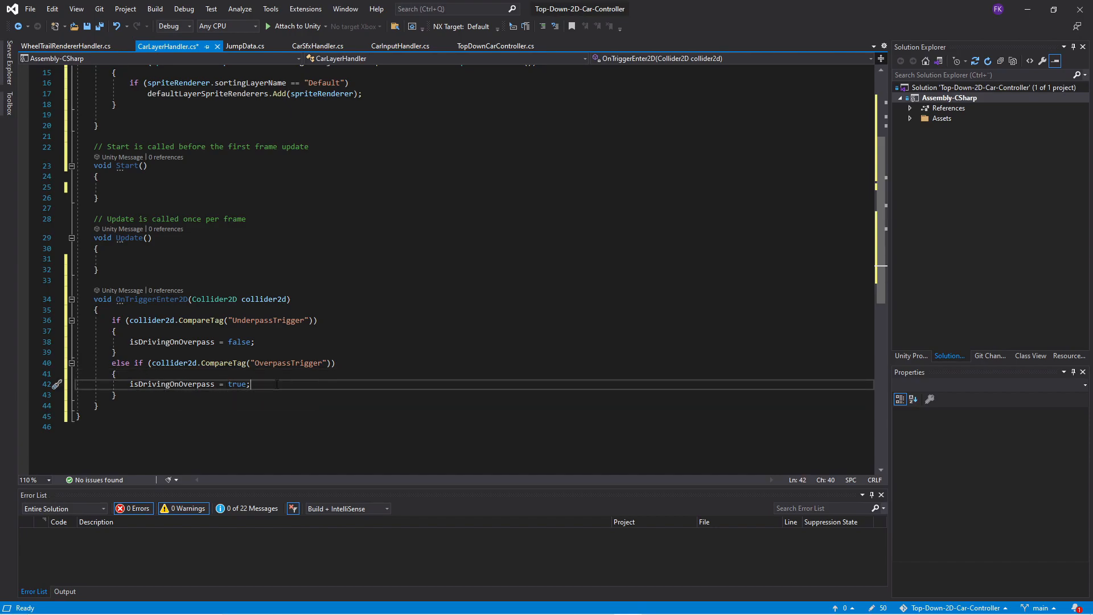
- In the UnderpassTrigger branch, add a call to UpdateSortingAndCollisionLayers() after the assignment, separated by a blank line
left_click(398, 342)
key("Return")
key("Return")
type("UpdateSortingAndCollisionlayers();")
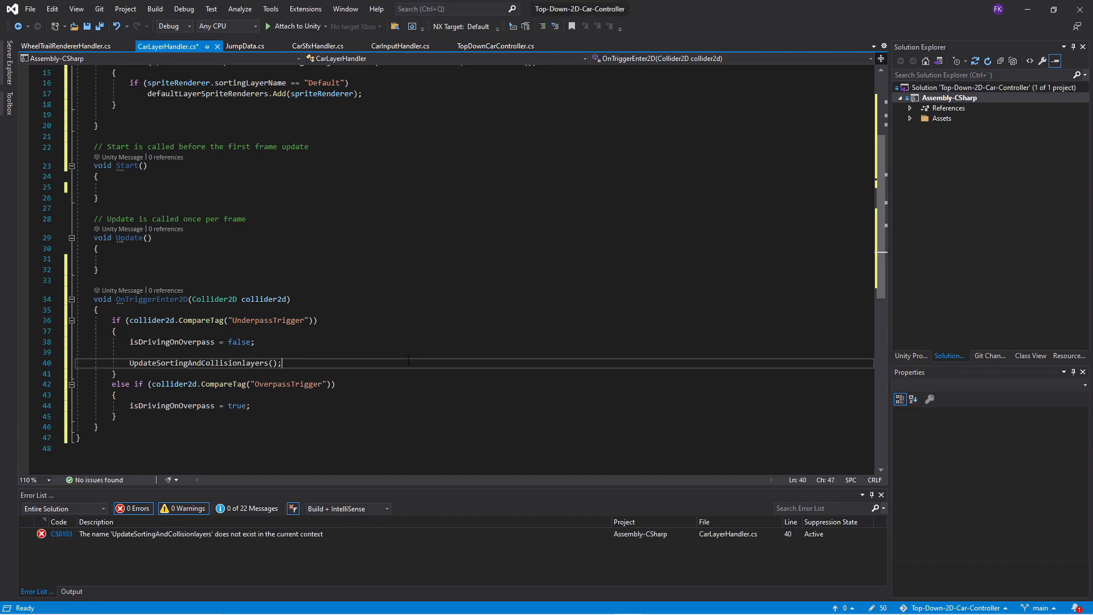
mouse_move(197, 362)
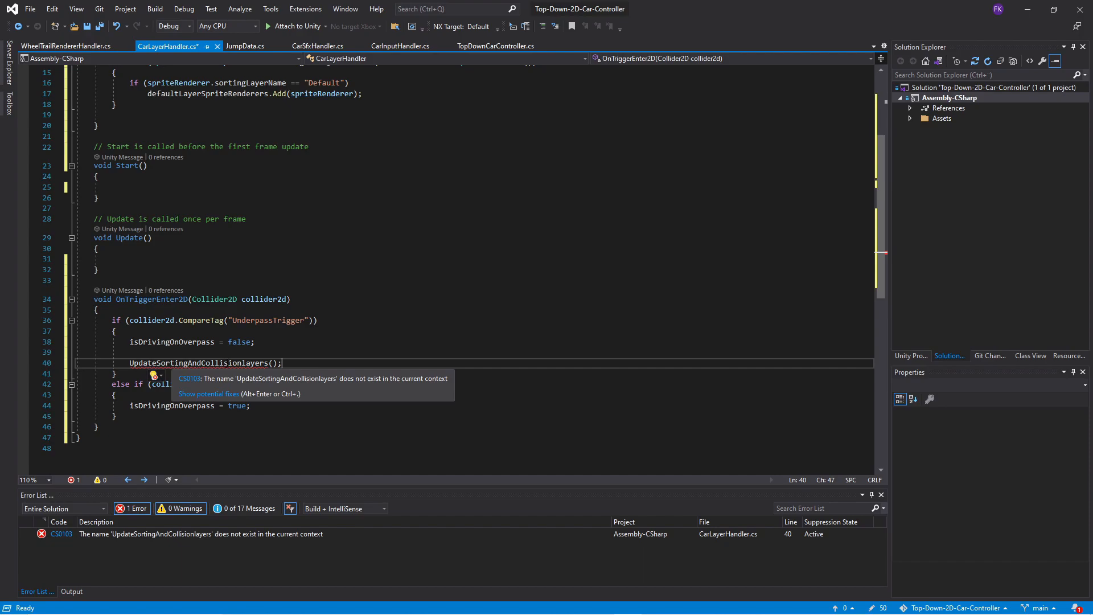
left_click(245, 363)
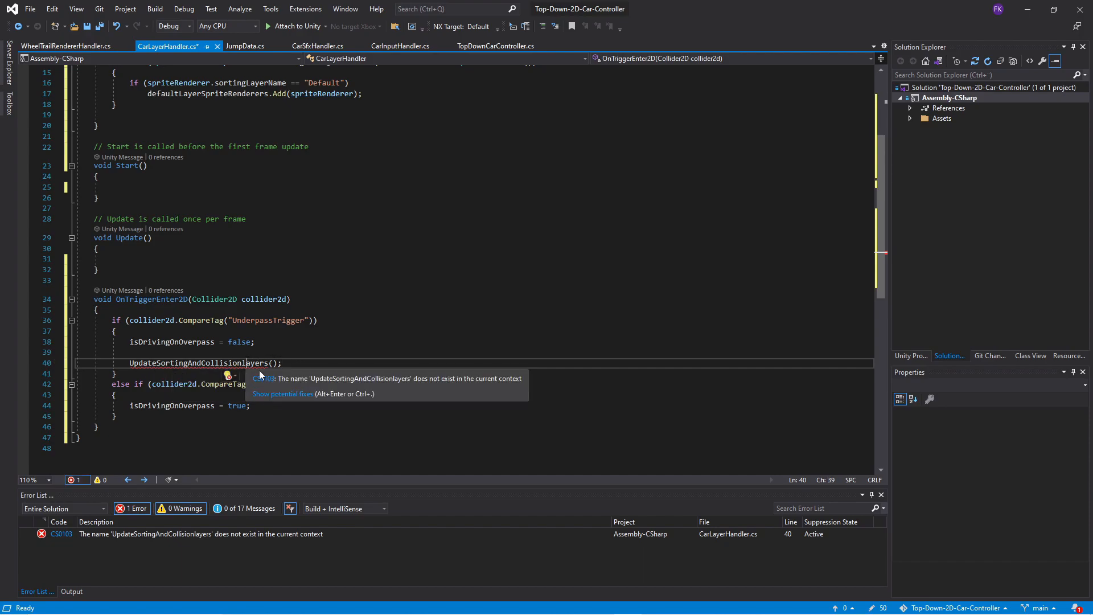
key("BackSpace")
type("L")
key("Right")
- Add the same UpdateSortingAndCollisionLayers() call after the assignment in the OverpassTrigger branch
double_click(251, 363)
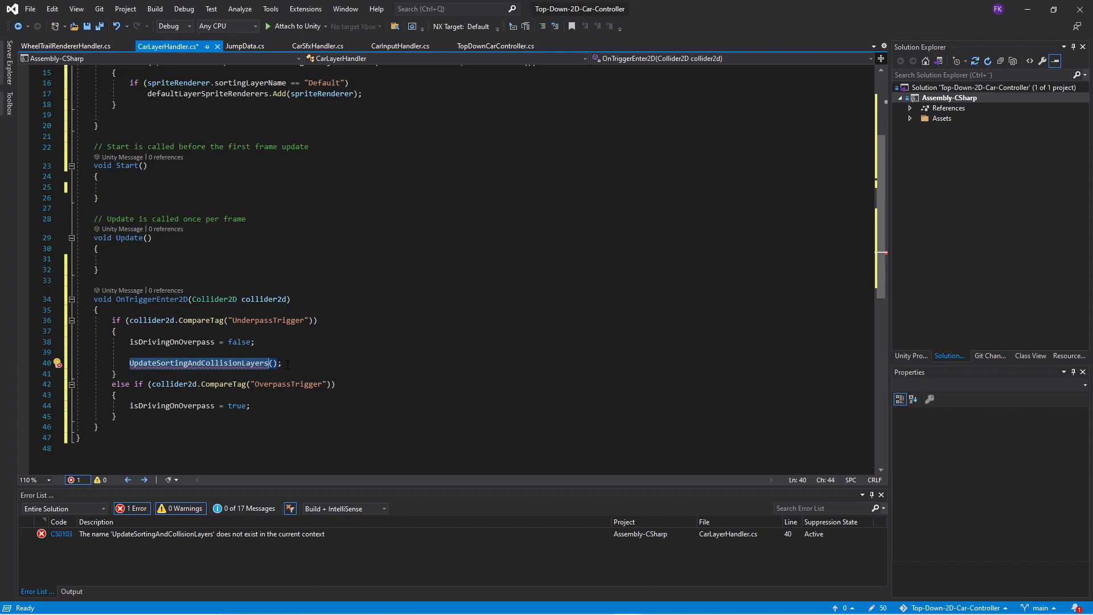
left_click(284, 406)
key("Return")
key("Return")
type("UpdateSortingAndCollisionLayers();")
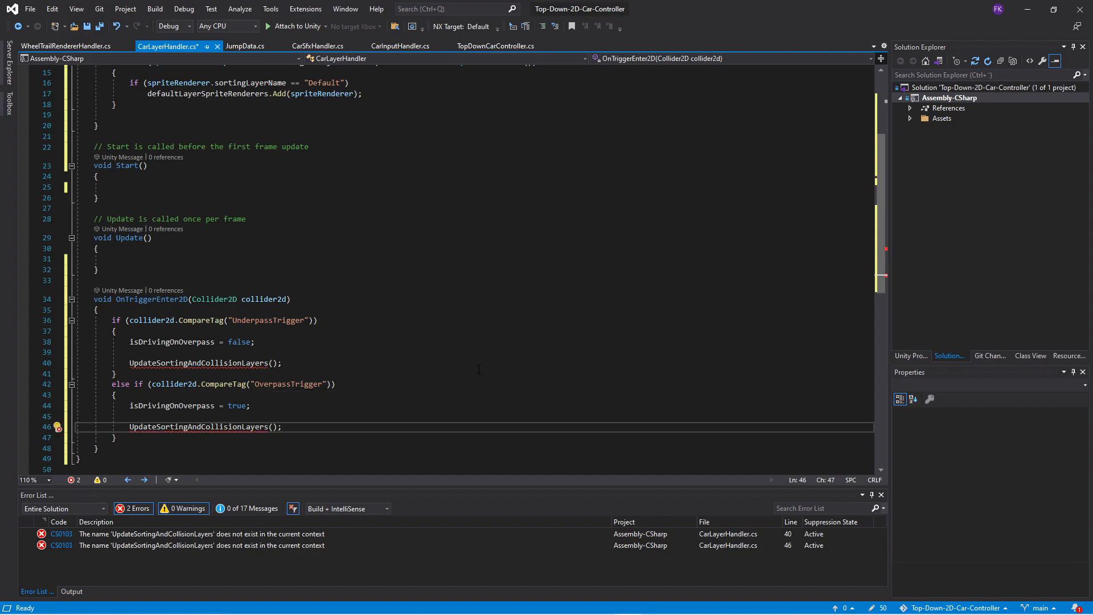
- Declare an empty void UpdateSortingAndCollisionLayers() method between Update and OnTriggerEnter2D
left_click(114, 271)
key("Return")
key("Return")
type("void UpdateSortingAndCollisionLayers(")
type("UpdateSortingAndCollisionLayers();")
key("BackSpace")
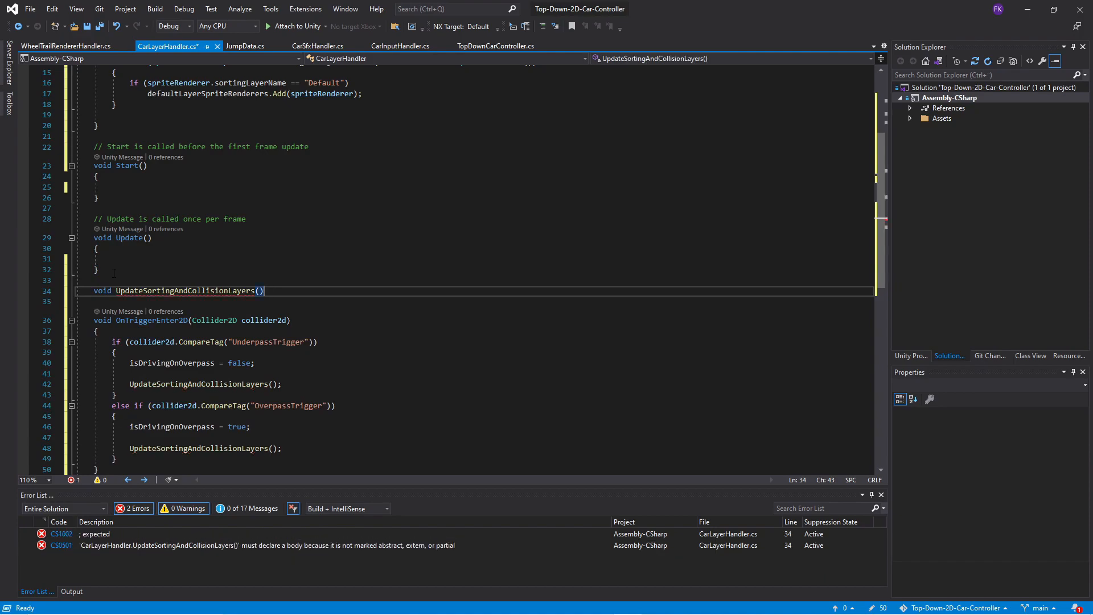
key("Return")
type("{")
key("Return")
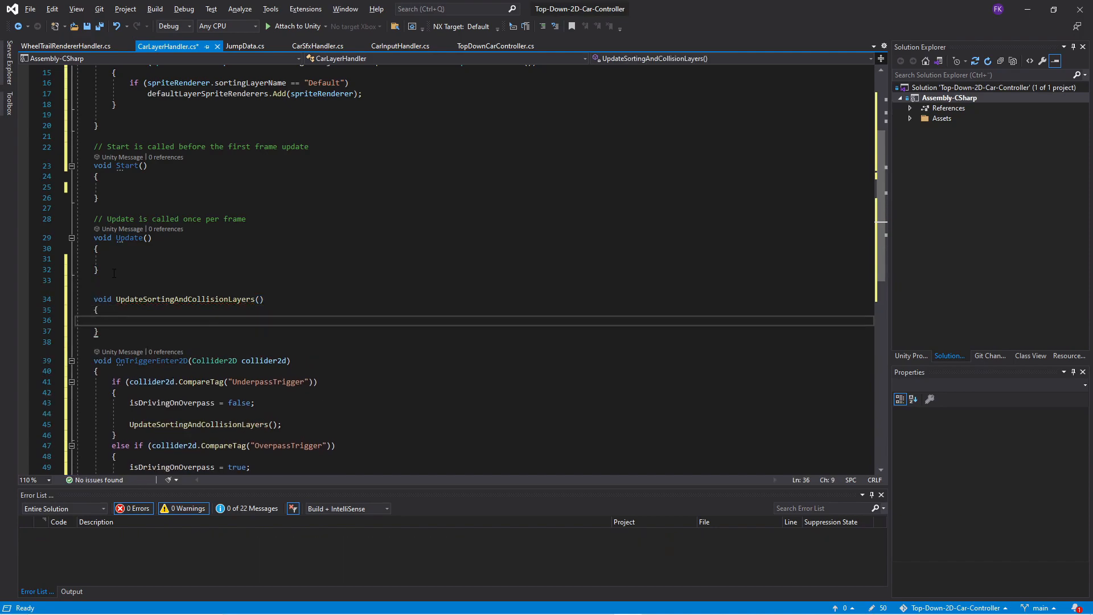
- Inside UpdateSortingAndCollisionLayers, add an empty if (isDrivingOnOverpass) block
left_click(149, 324)
type("if (isDrivingOnOverpass)         {")
scroll(155, 286, "down", 2)
left_click(155, 284)
key("Return")
type("}")
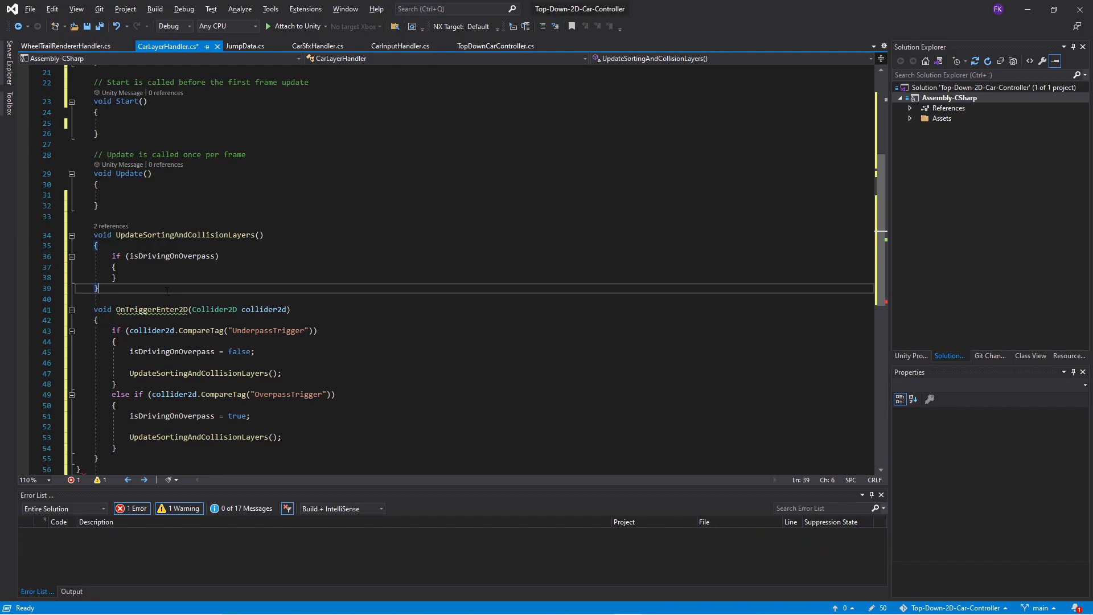
- Add an empty else block after the isDrivingOnOverpass condition in UpdateSortingAndCollisionLayers
key("Up")
key("End")
key("Return")
type("e")
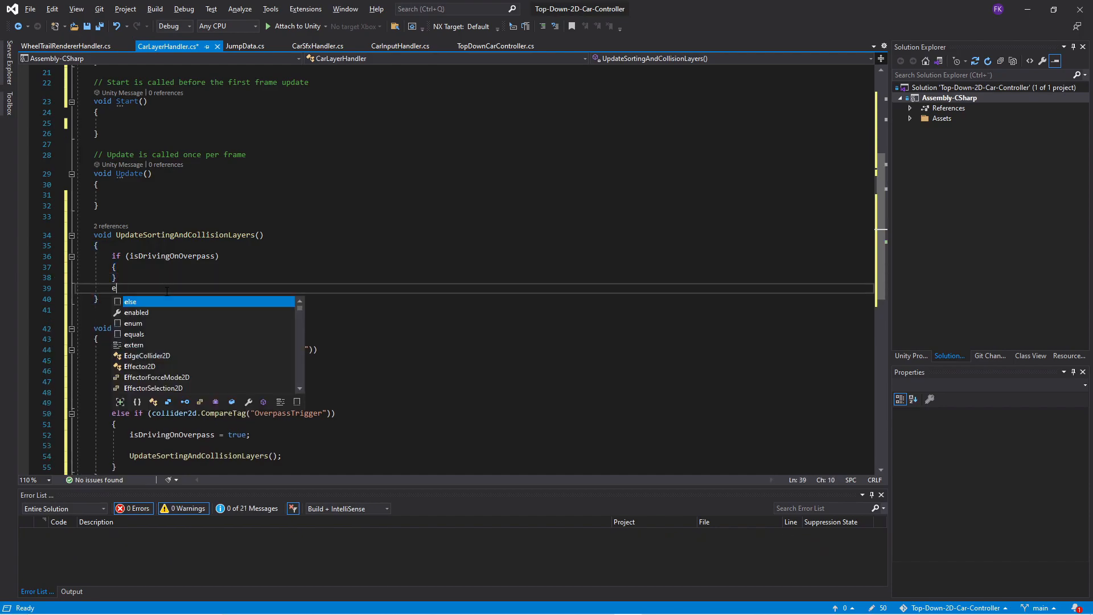
type("lse")
key("Return")
type("{")
key("Return")
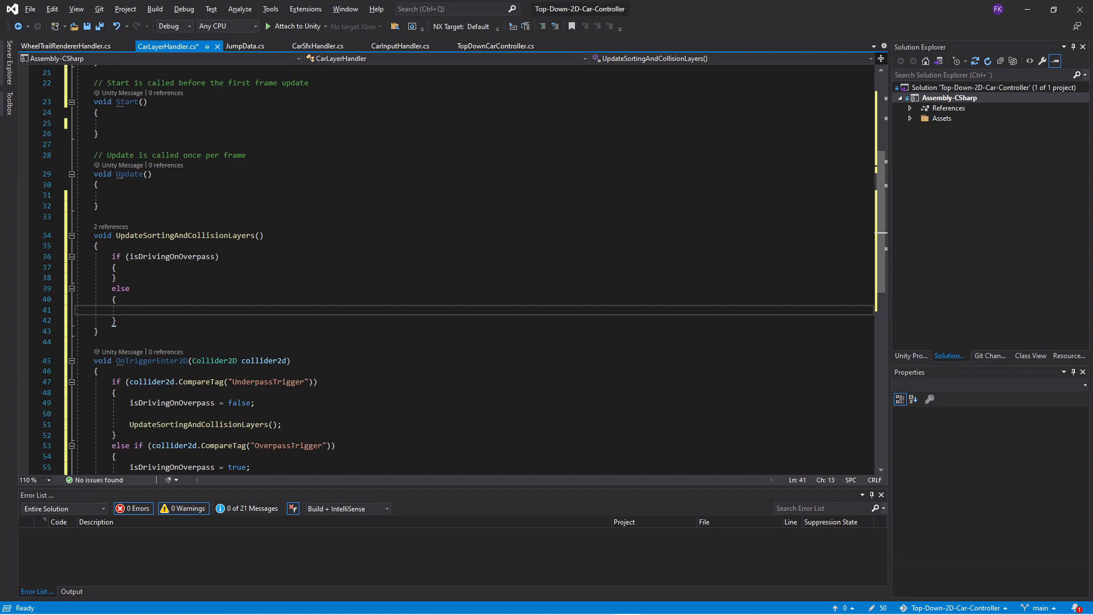
- Declare an empty void SetSortingLayer(string layerName) method between UpdateSortingAndCollisionLayers and OnTriggerEnter2D
key("alt+Tab")
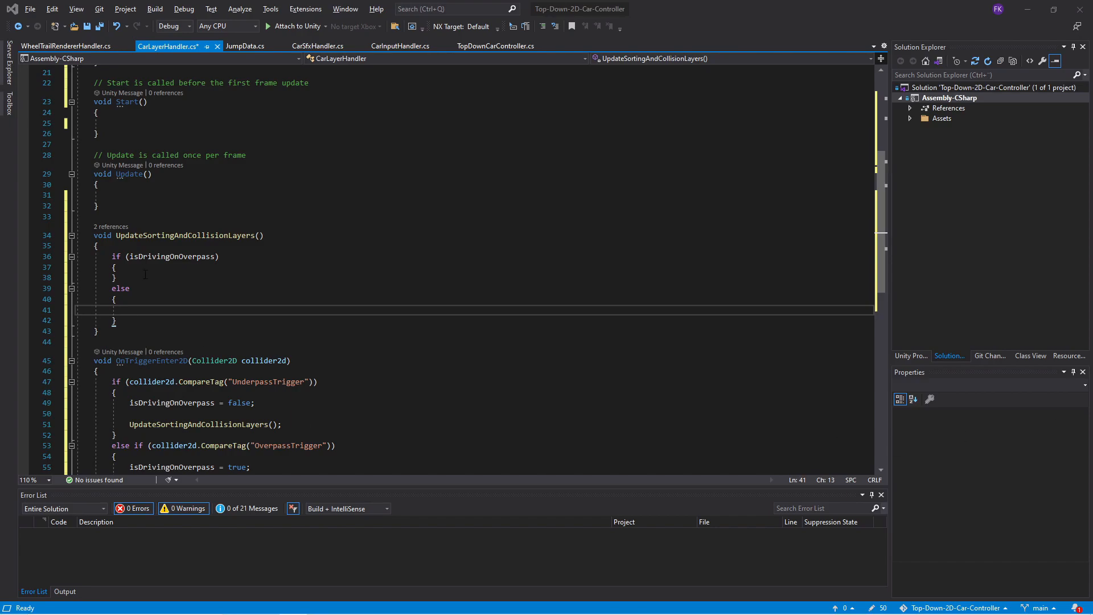
left_click(107, 332)
key("Return")
key("Return")
type("SetSortingLayer")
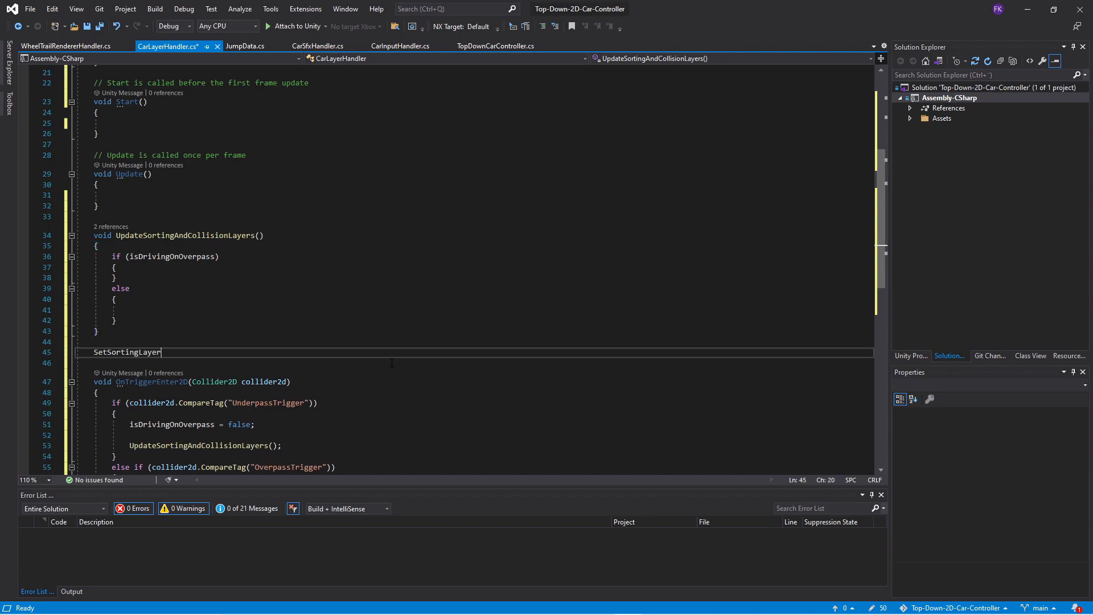
key("Home")
type("void")
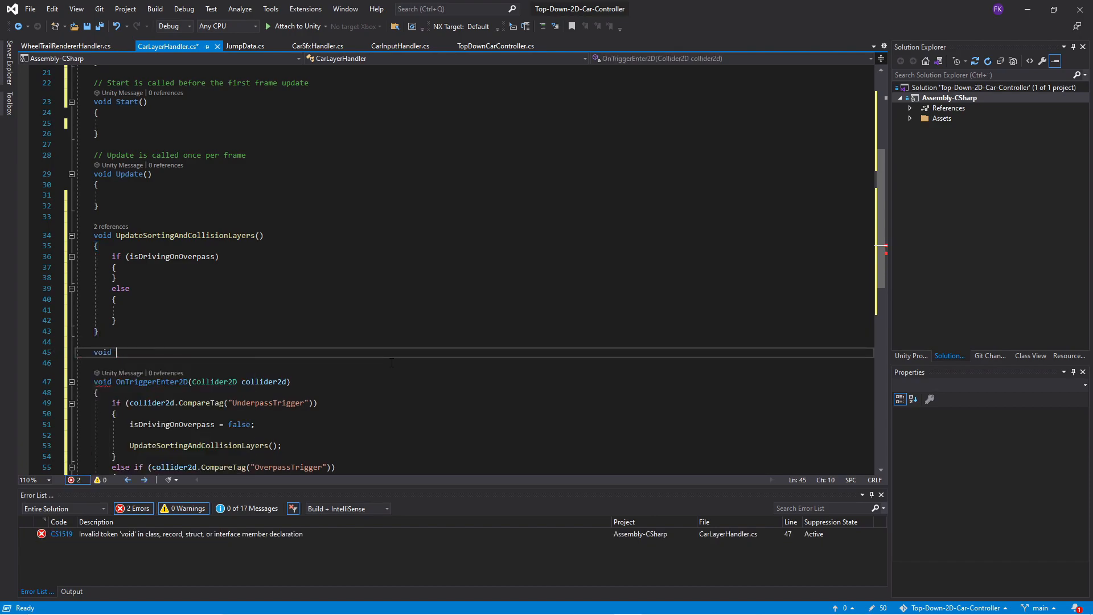
key("End")
type("(")
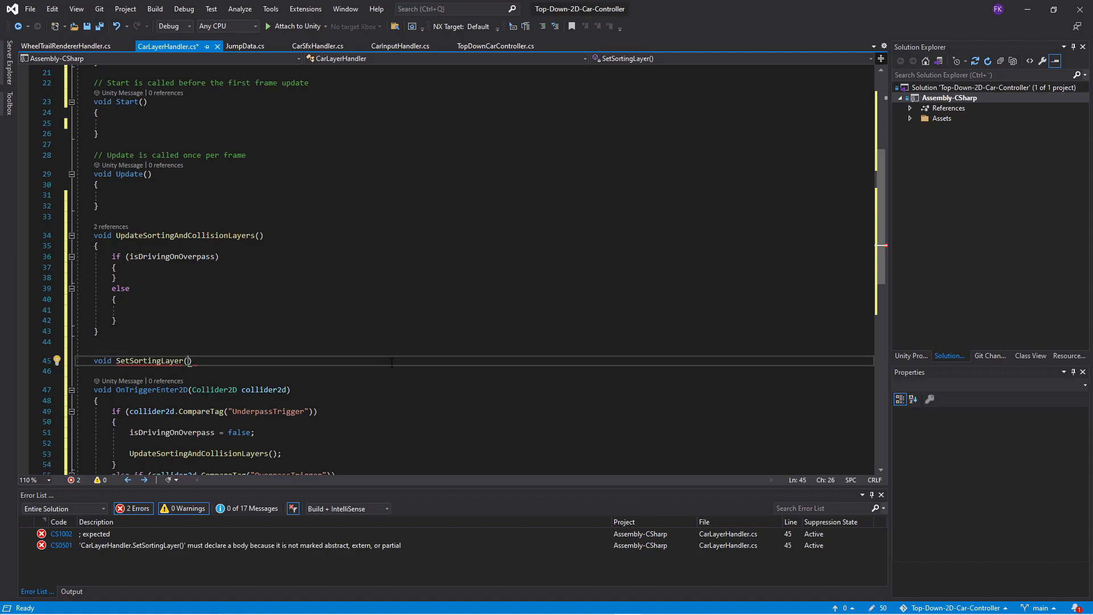
type("string l")
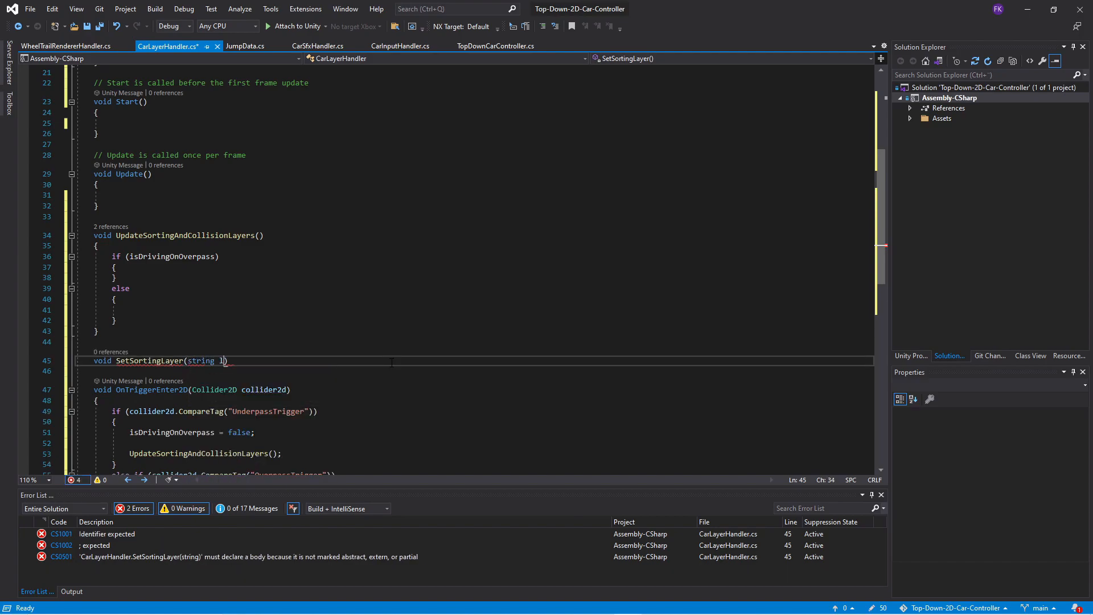
type("ayerName")
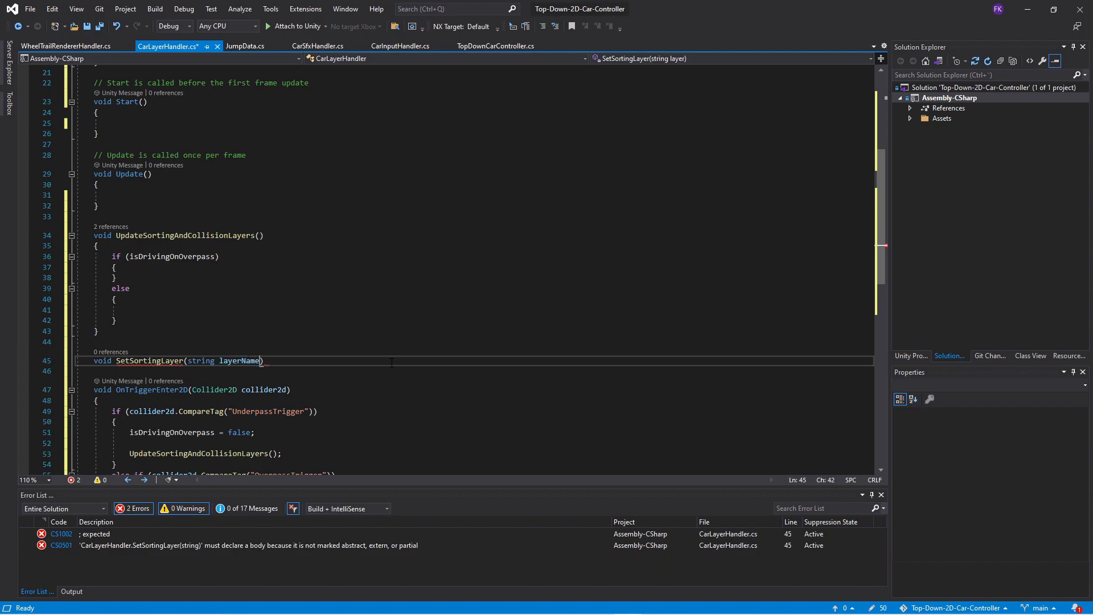
key("Return")
type("{")
key("Return")
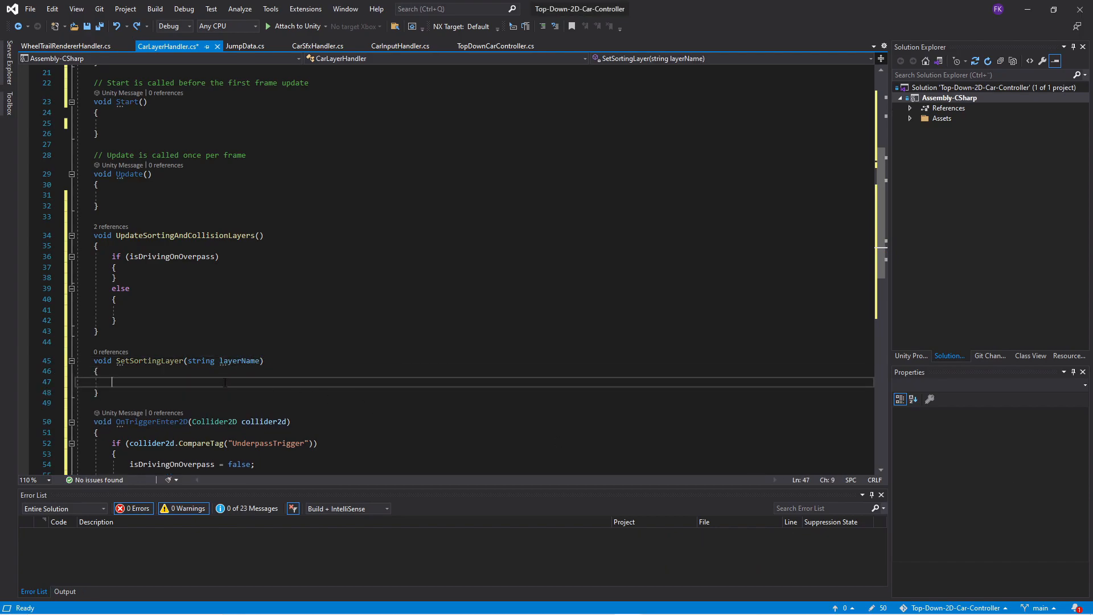
- In SetSortingLayer, add a foreach loop over defaultLayerSpriteRenderers that assigns layerName to each spriteRenderer.sortingLayerName
type("foreach (SpriteRenderer spriteRenderer in defaultLayerSpriteRenderers) {     spriteRenderer.sortingLayerName = layerName; }")
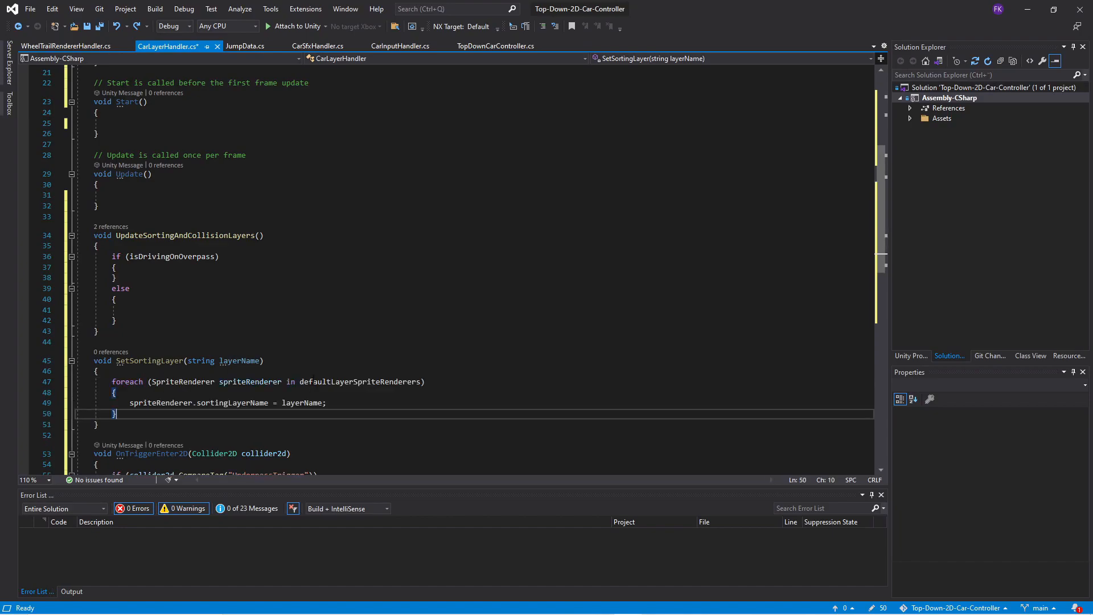
scroll(327, 382, "down", 1)
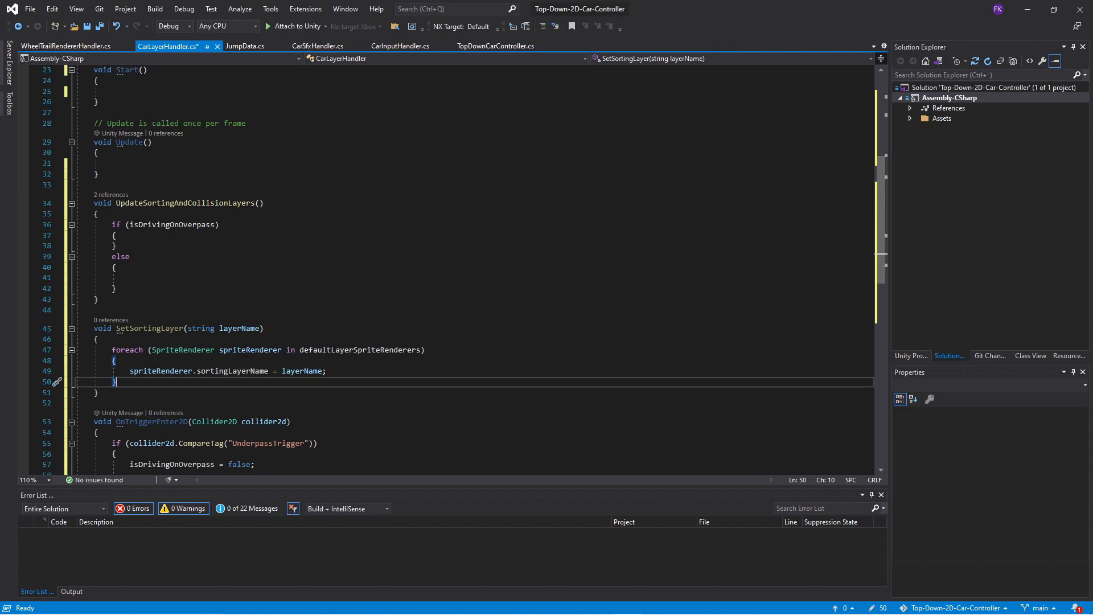
double_click(309, 349)
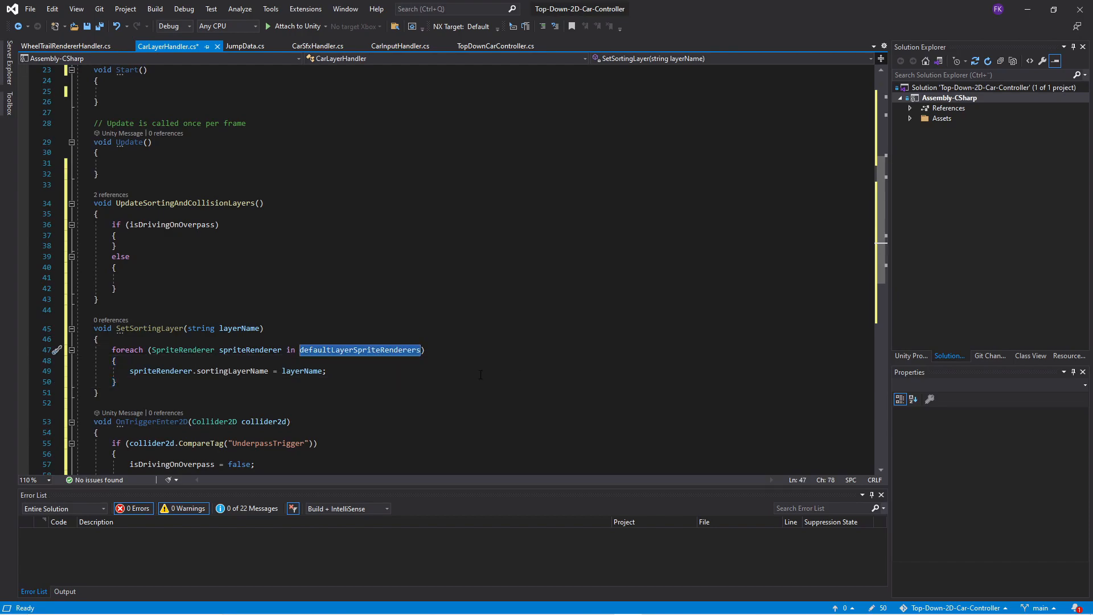
left_click_drag(126, 374, 270, 371)
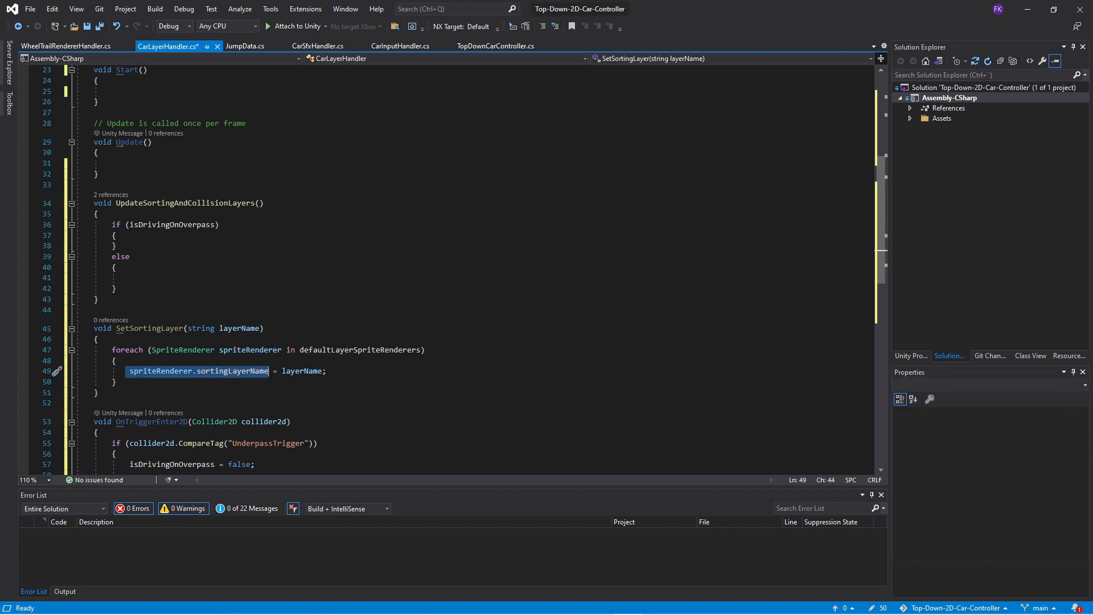
- Call SetSortingLayer("RaceTrackOverpass"); inside the isDrivingOnOverpass block of UpdateSortingAndCollisionLayers
key("alt+Tab")
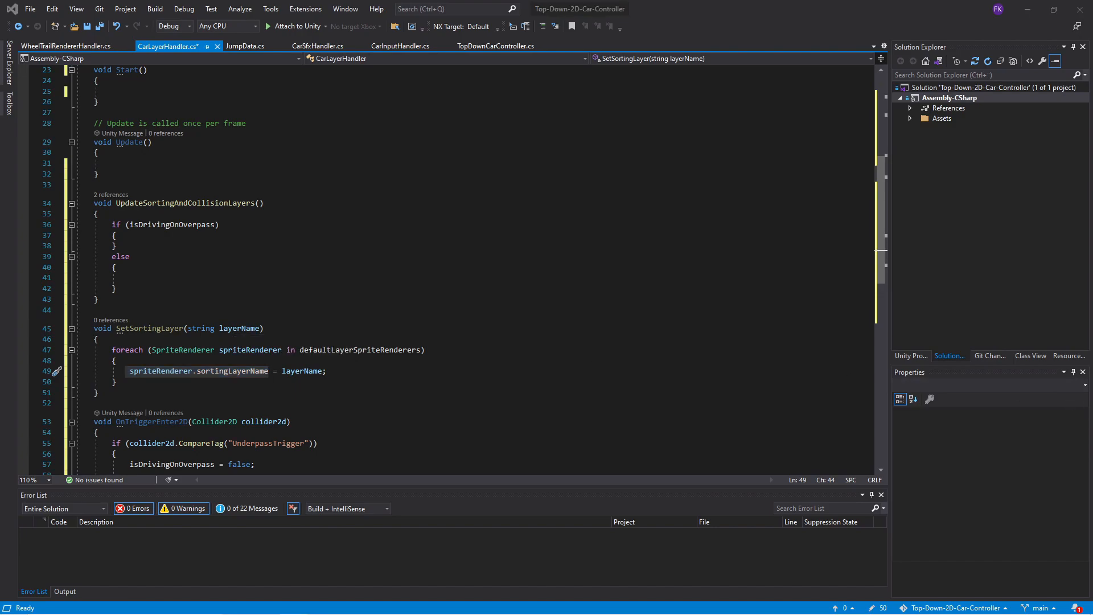
left_click(152, 238)
key("Return")
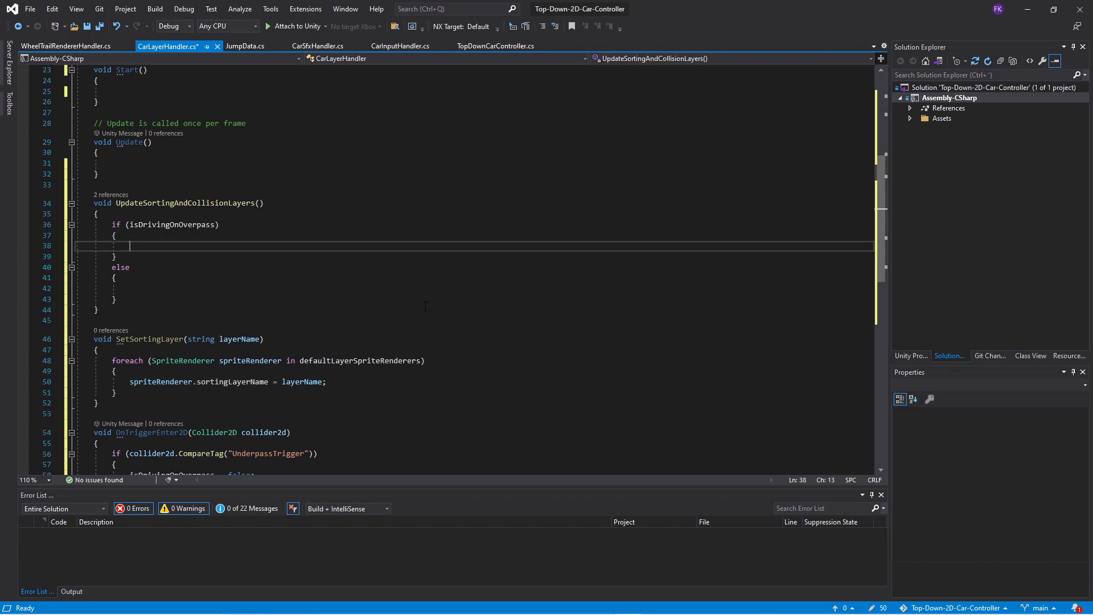
type("SetSortingLayer(\"RaceTrackOverpass\");")
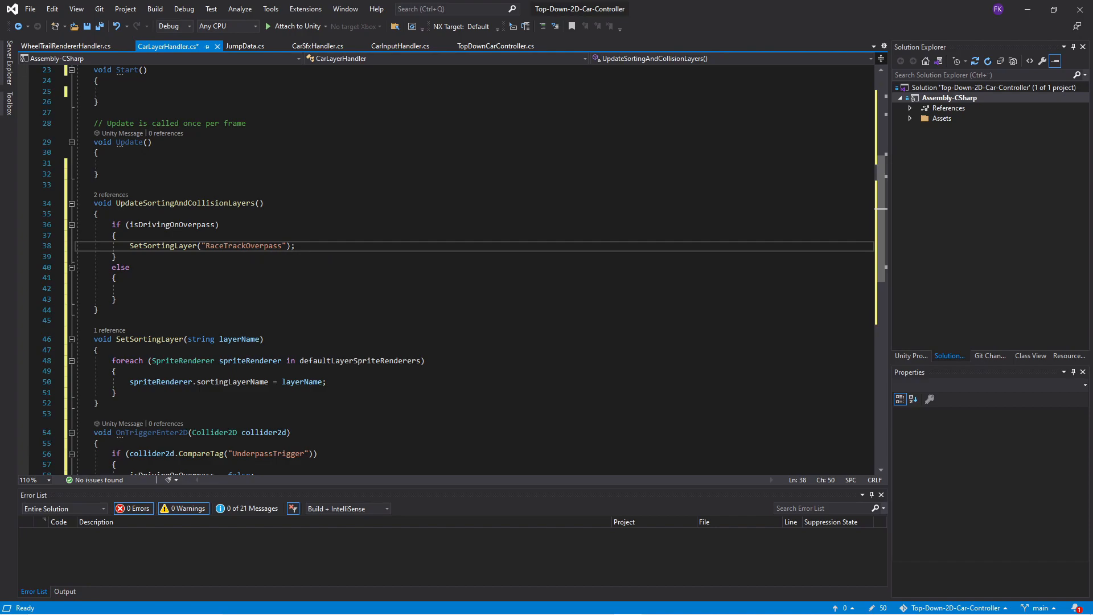
- Call SetSortingLayer("Default"); inside the else block of UpdateSortingAndCollisionLayers and save the script
key("alt+Tab")
left_click(154, 286)
type("SetSortingLayer(\"Default\");")
scroll(379, 323, "down", 3)
key("ctrl+s")
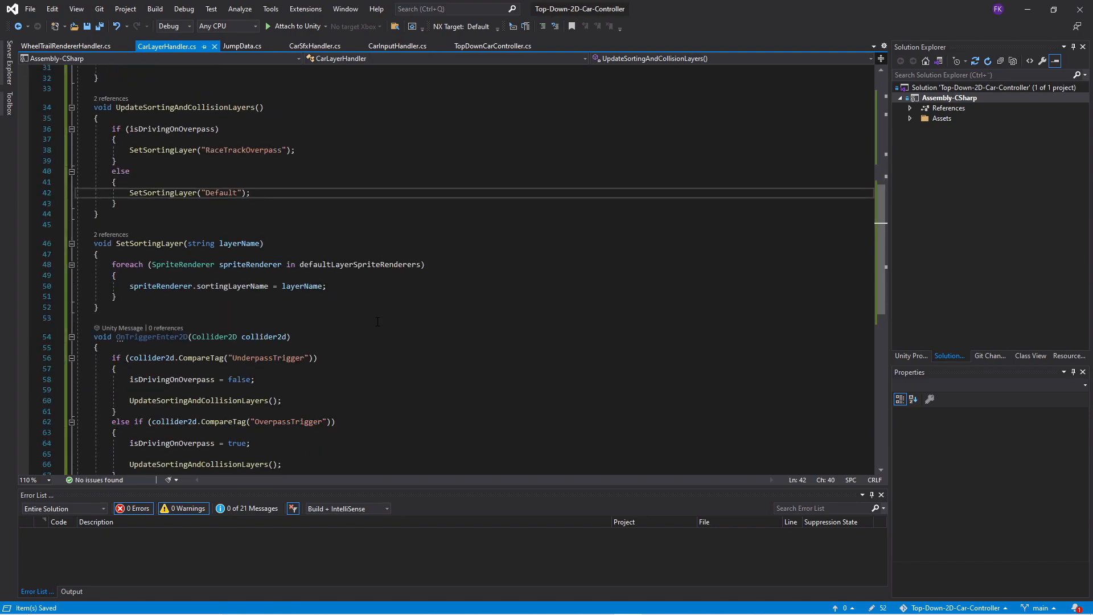
- Switch to Unity, attach the CarLayerHandler script to the Car prefab, and save the prefab while returning to the scene
key("alt+Tab")
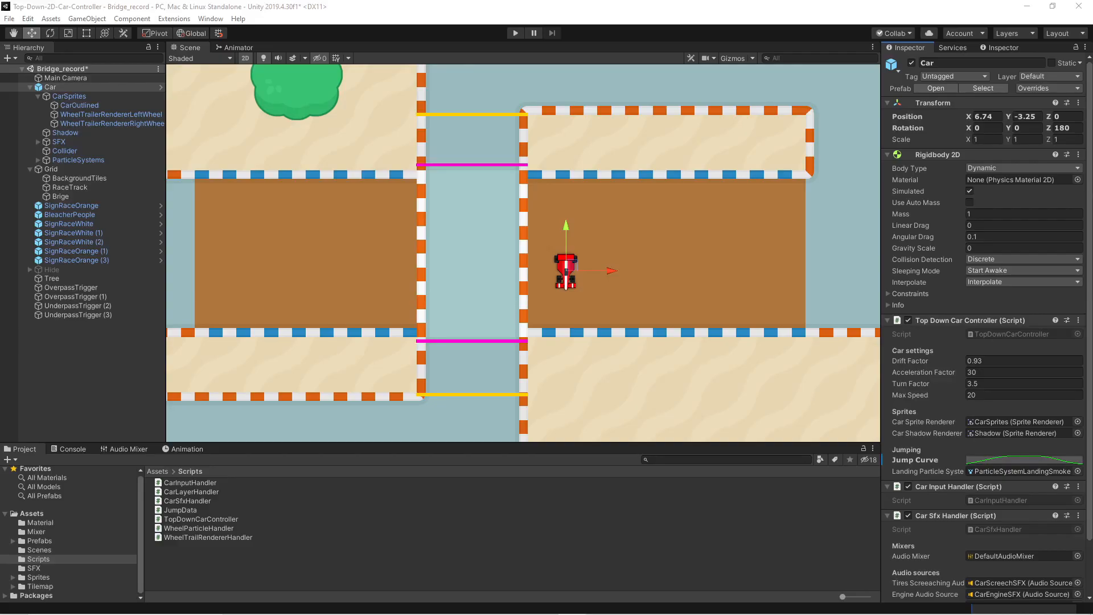
left_click(935, 89)
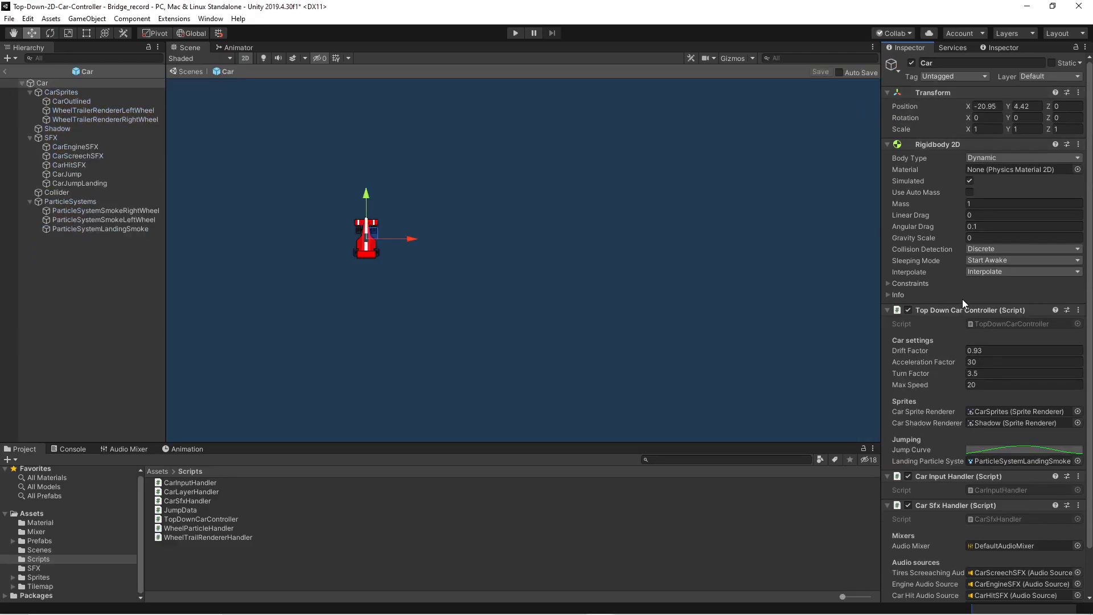
scroll(962, 304, "down", 2)
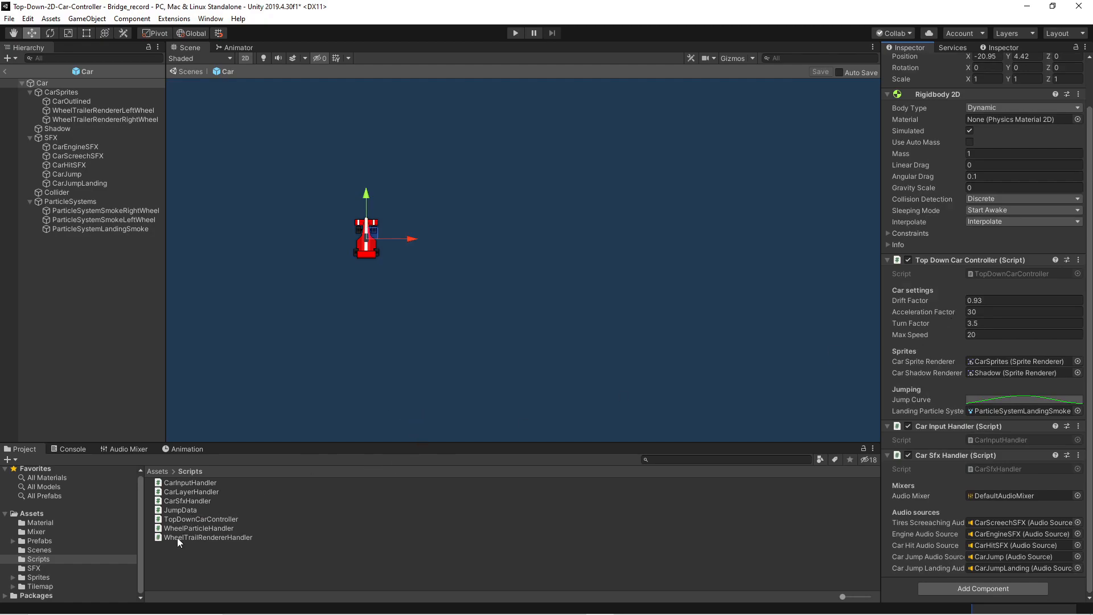
left_click_drag(186, 493, 912, 582)
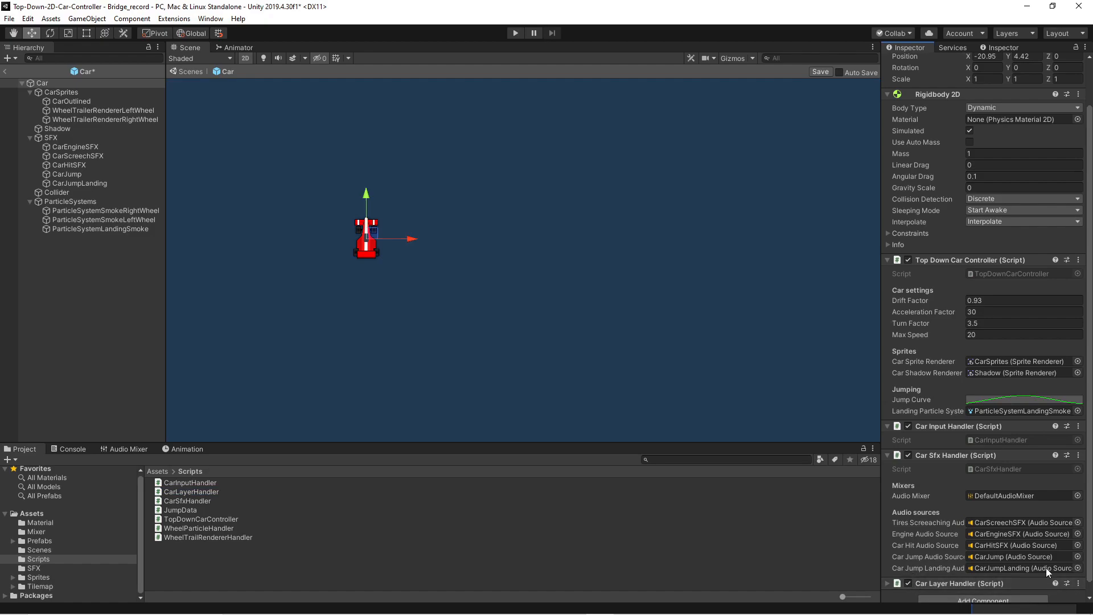
left_click(4, 72)
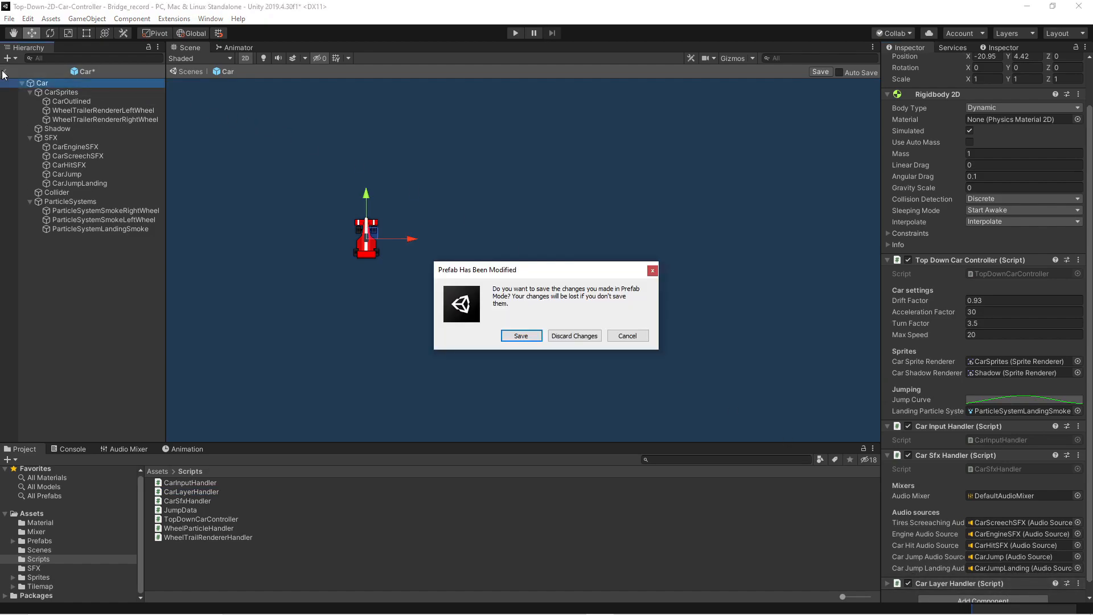
left_click(520, 335)
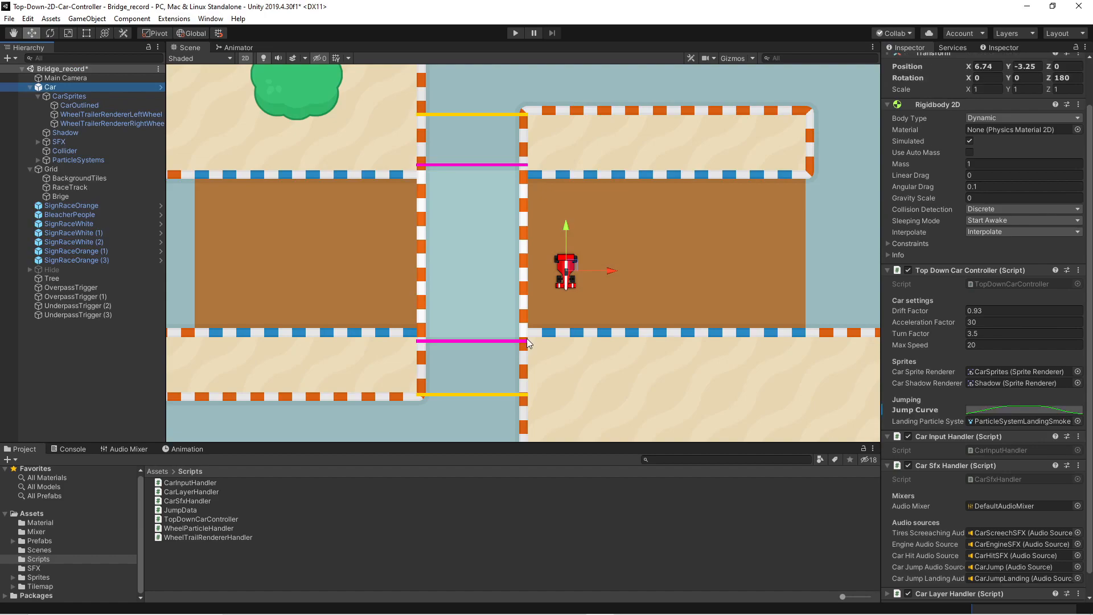
- Run the game and drive the car around the track onto the bridge from its upper end
left_click(513, 36)
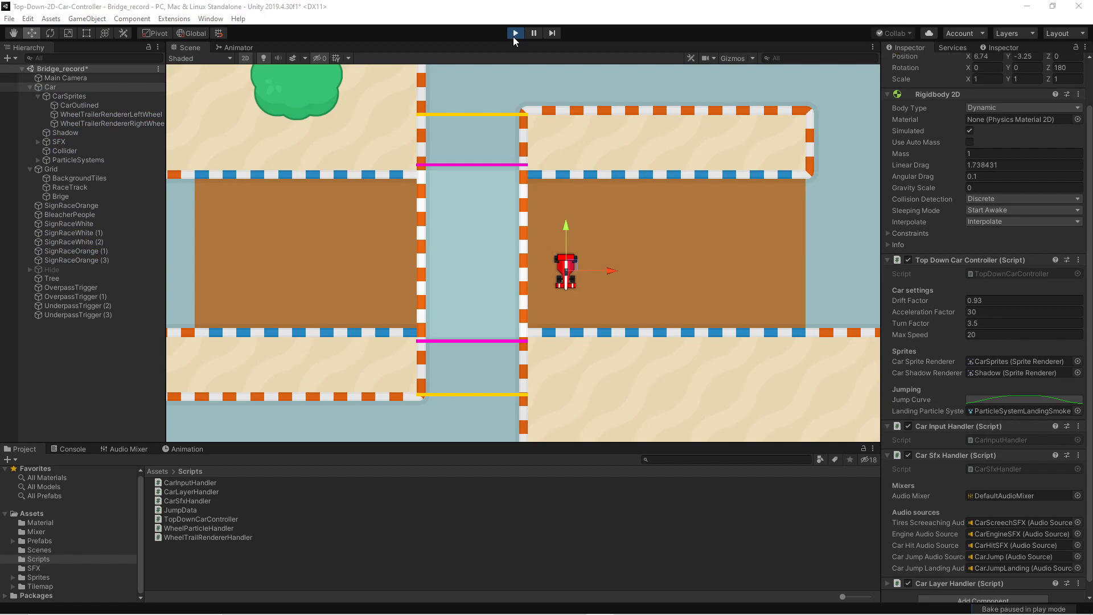
key("Up")
key("Left")
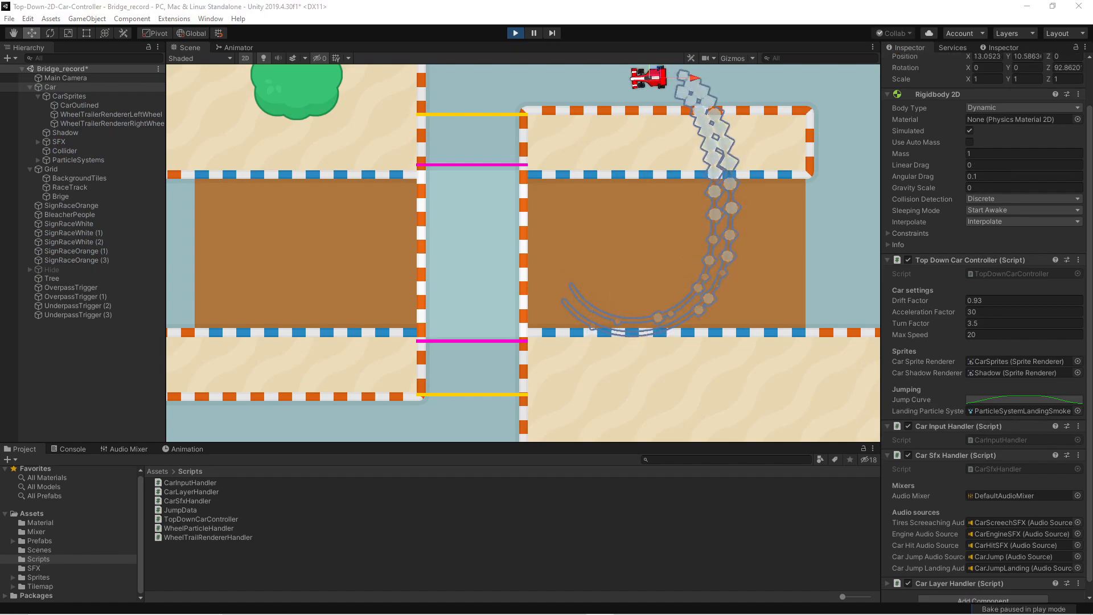
key("Left")
key("Up")
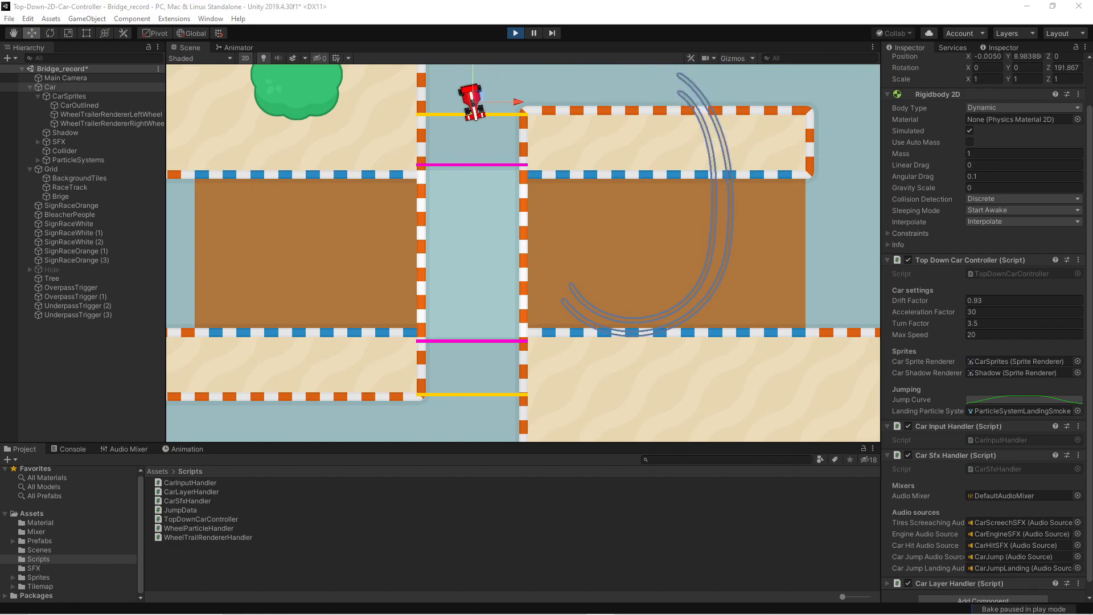
key("Right")
key("Up")
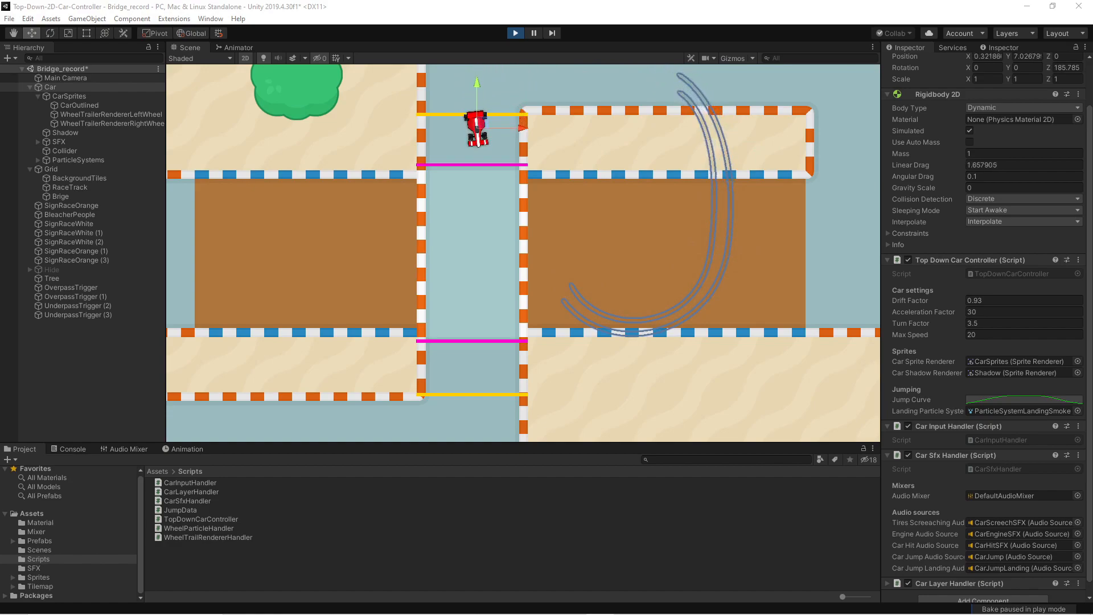
key("Up")
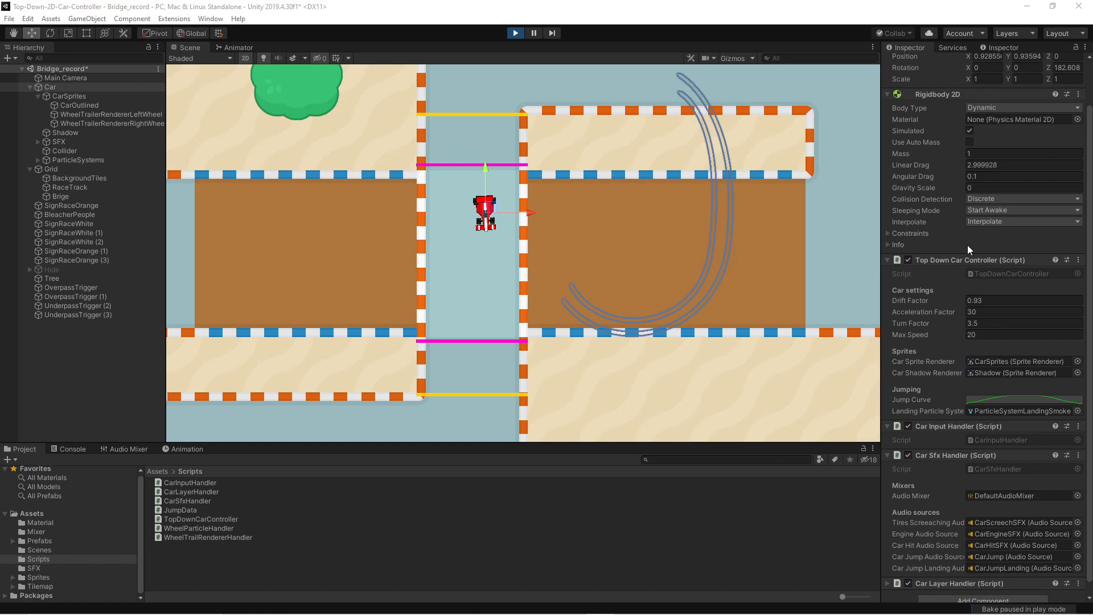
- Select CarSprites and check its sorting layer while driving the car across and off the bridge's lower end
left_click(67, 96)
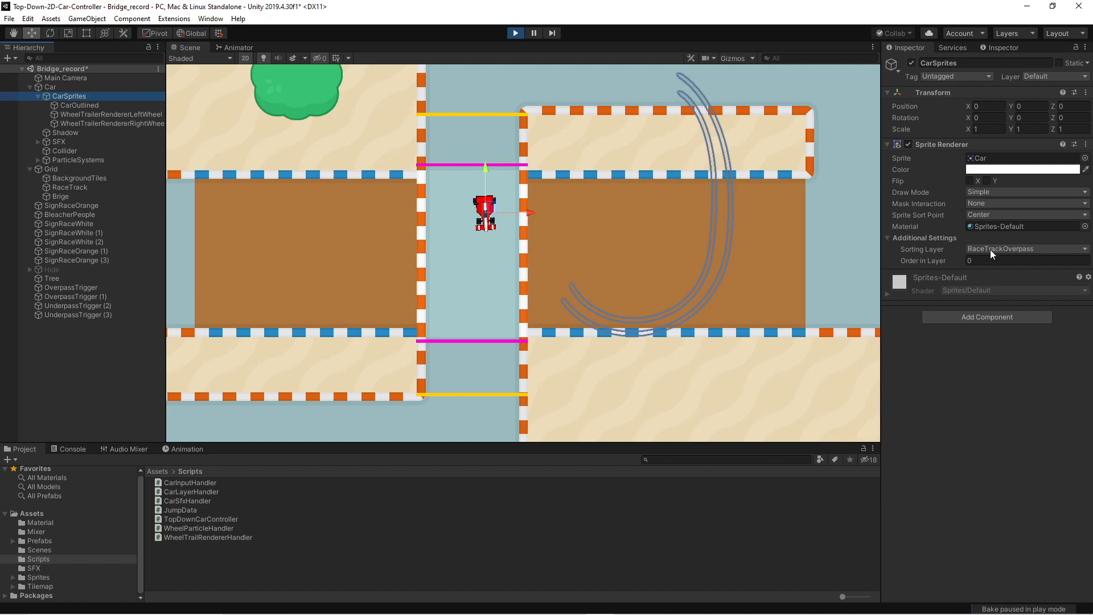
key("Up")
key("Up")
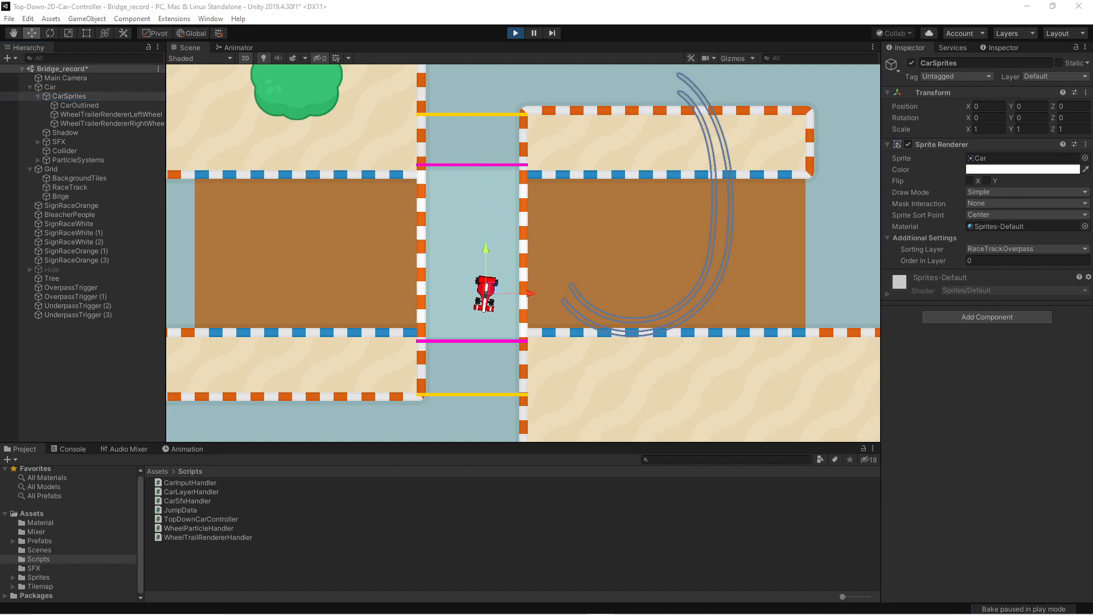
key("Up")
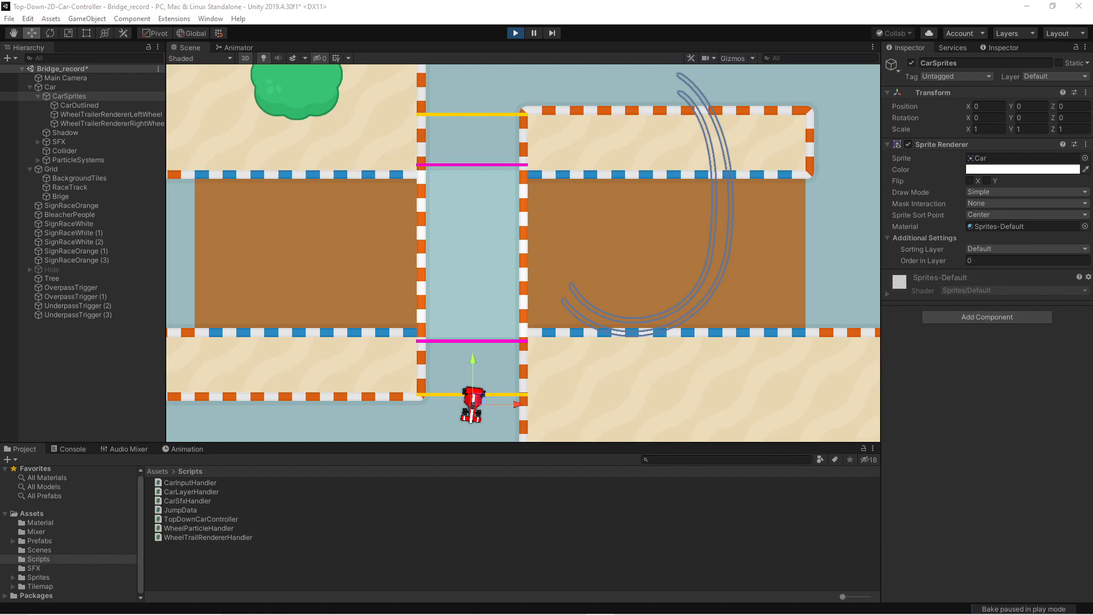
- Drive the car around to the brown track and pass beneath the bridge from left to right to test the underpass
key("Up")
key("Right")
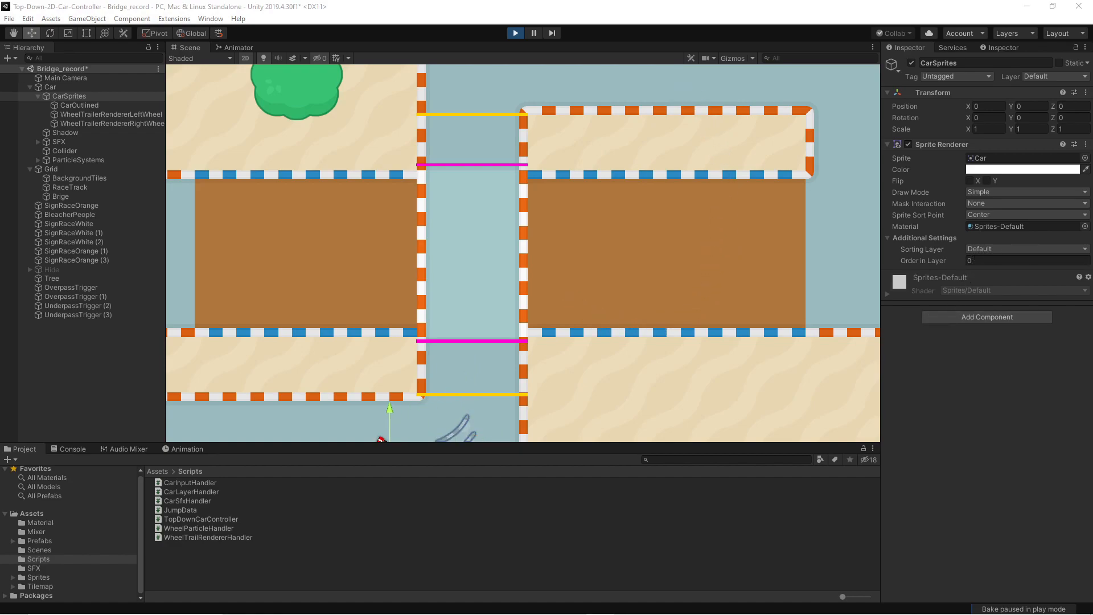
key("Left")
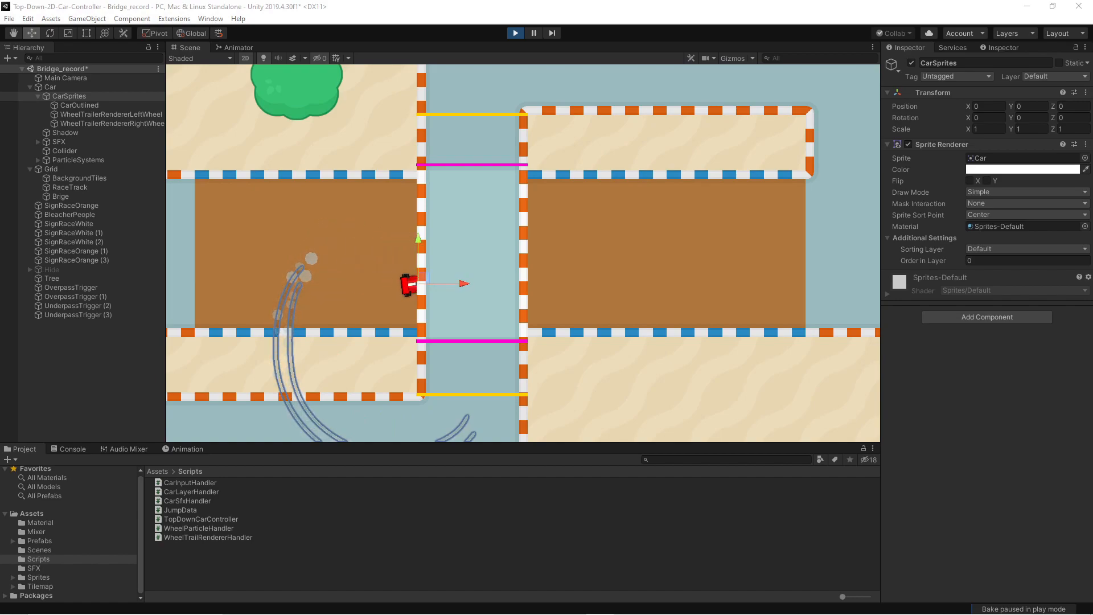
key("Up")
key("Left")
key("Up")
key("Left")
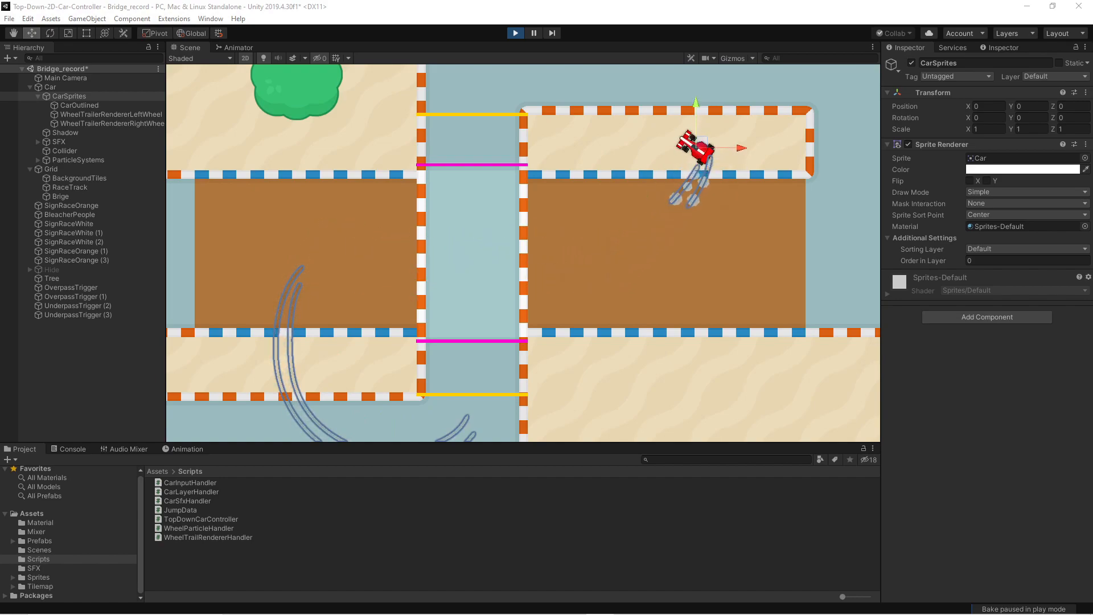
- Steer the car back through the overpass trigger at the bridge's upper end to recheck the CarSprites sorting layer
key("Up")
key("Right")
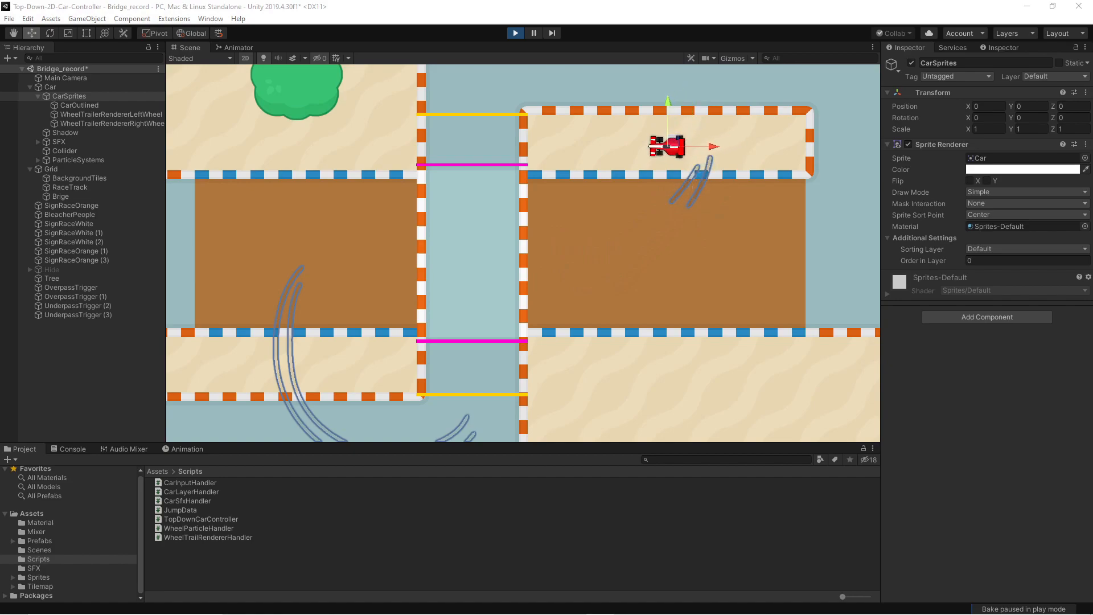
key("Up")
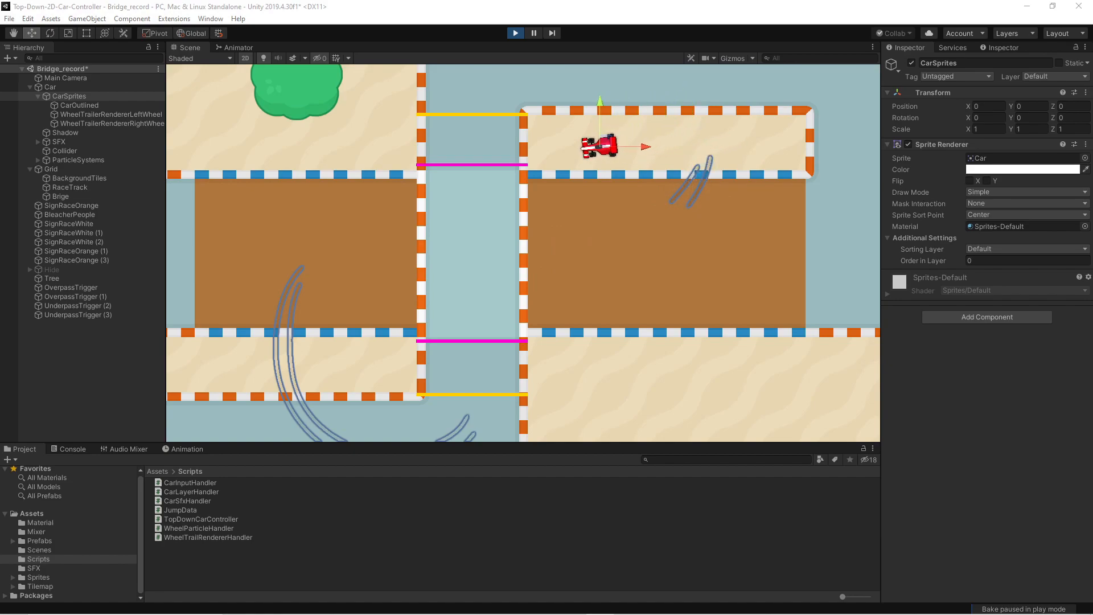
key("Up")
key("Left")
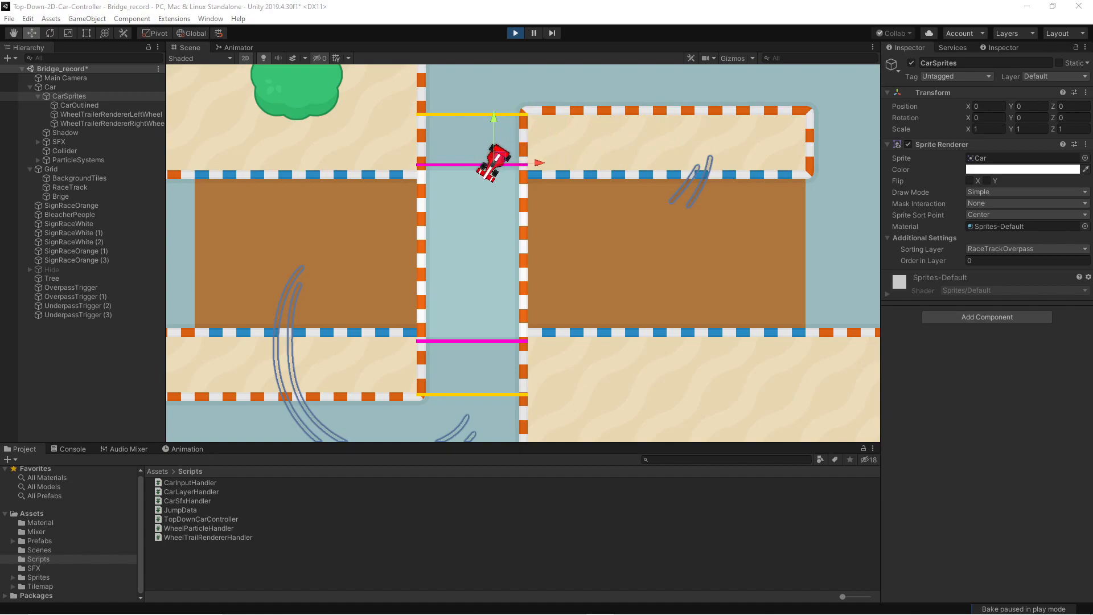
- Drive the car onto the bridge and steer it over the right edge onto the brown track
key("Up")
key("Left")
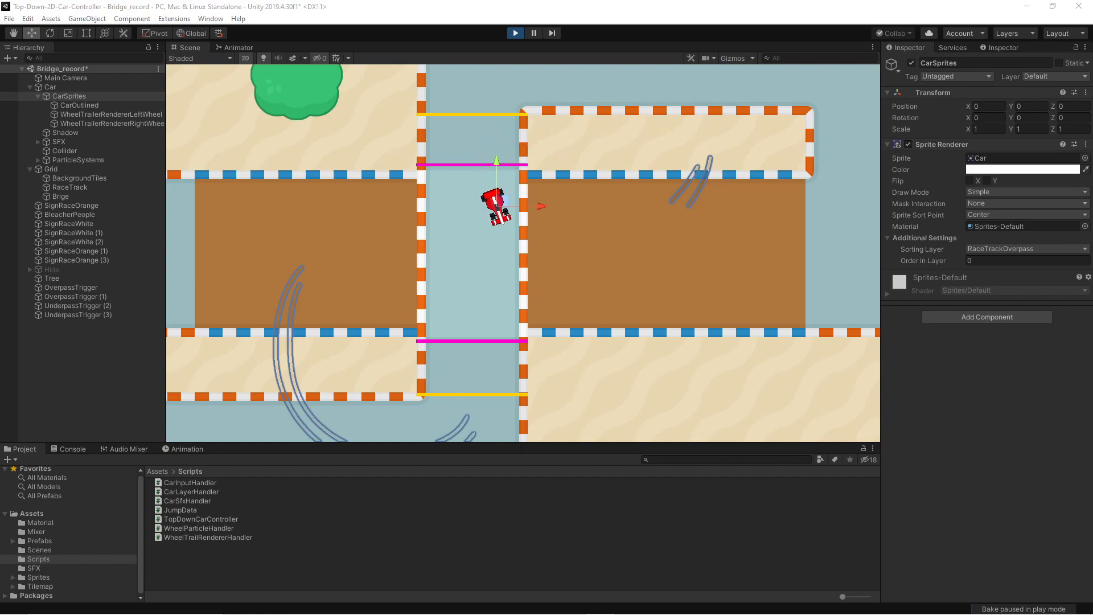
key("Up")
key("Left")
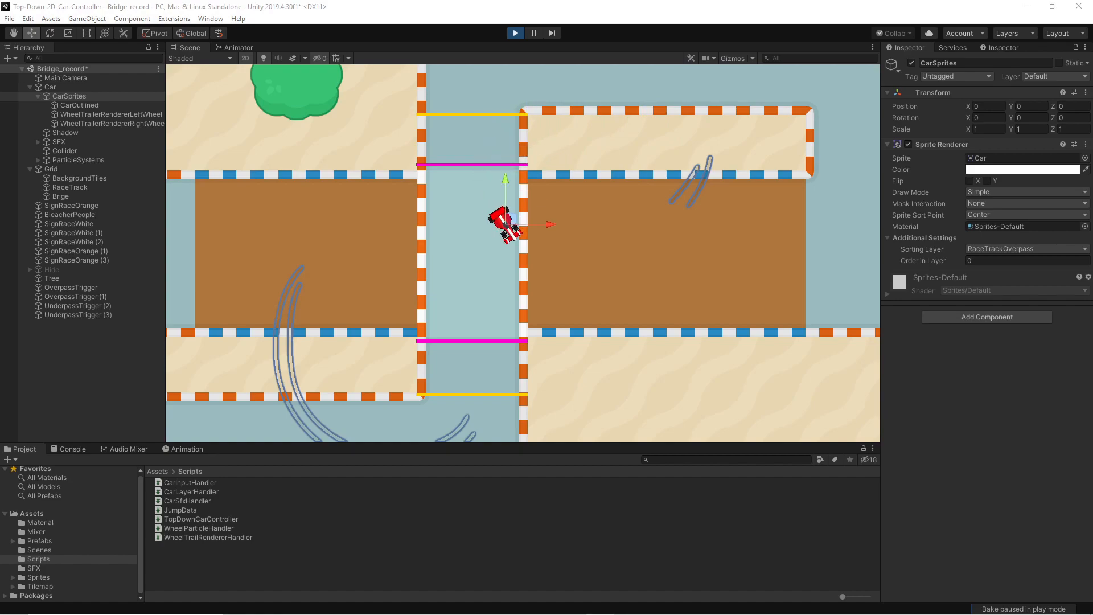
key("Left")
key("Up")
key("Up")
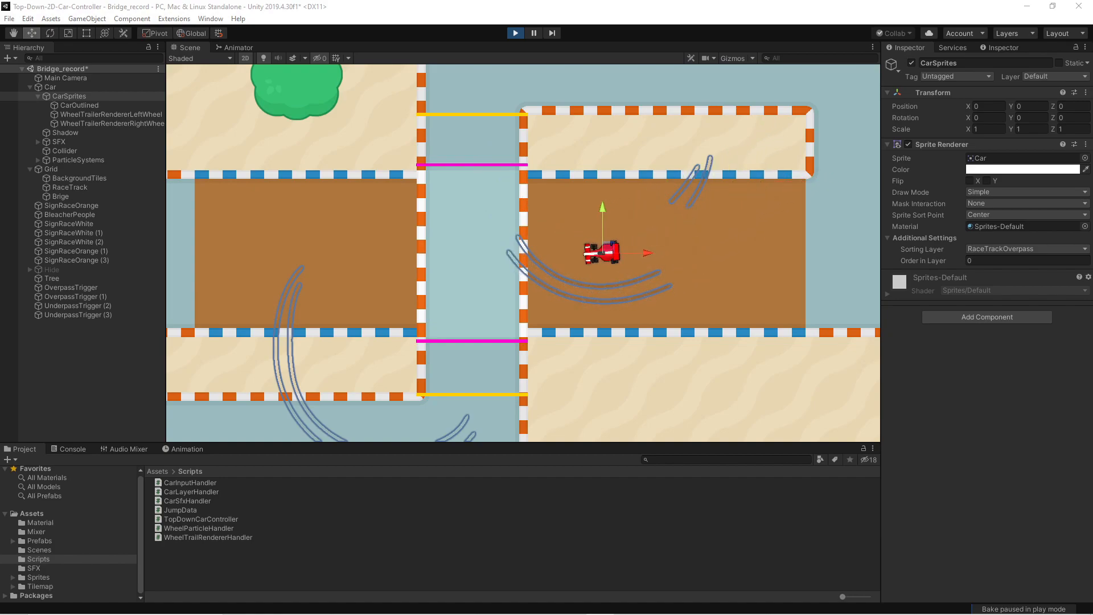
- Drive the car across the bridge sides between the right and left brown sections, and stop play mode
key("Right")
key("Up")
key("Right")
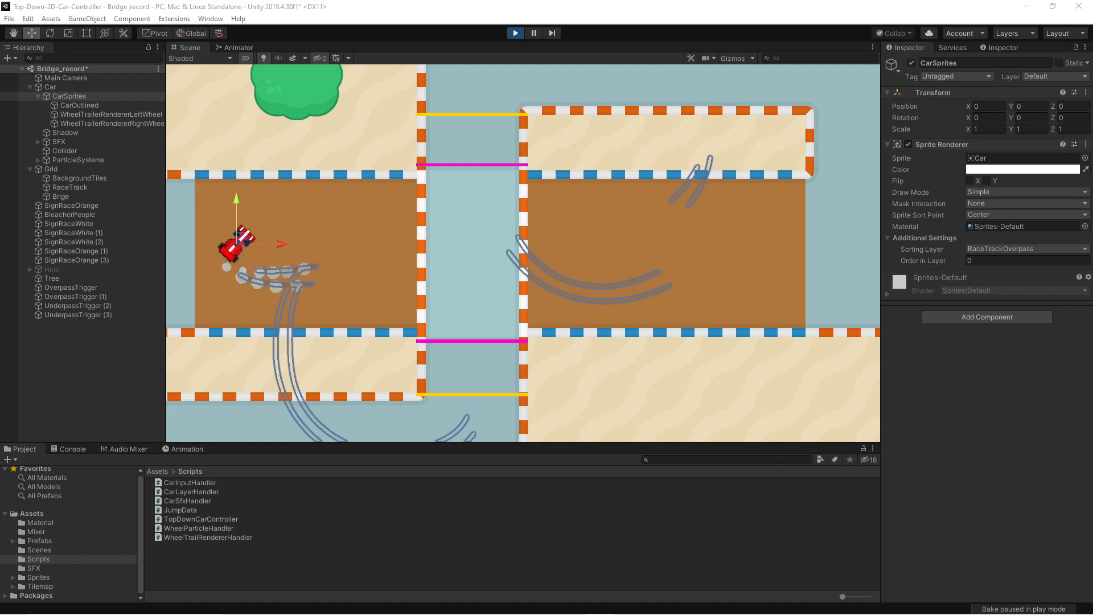
key("Down")
key("Left")
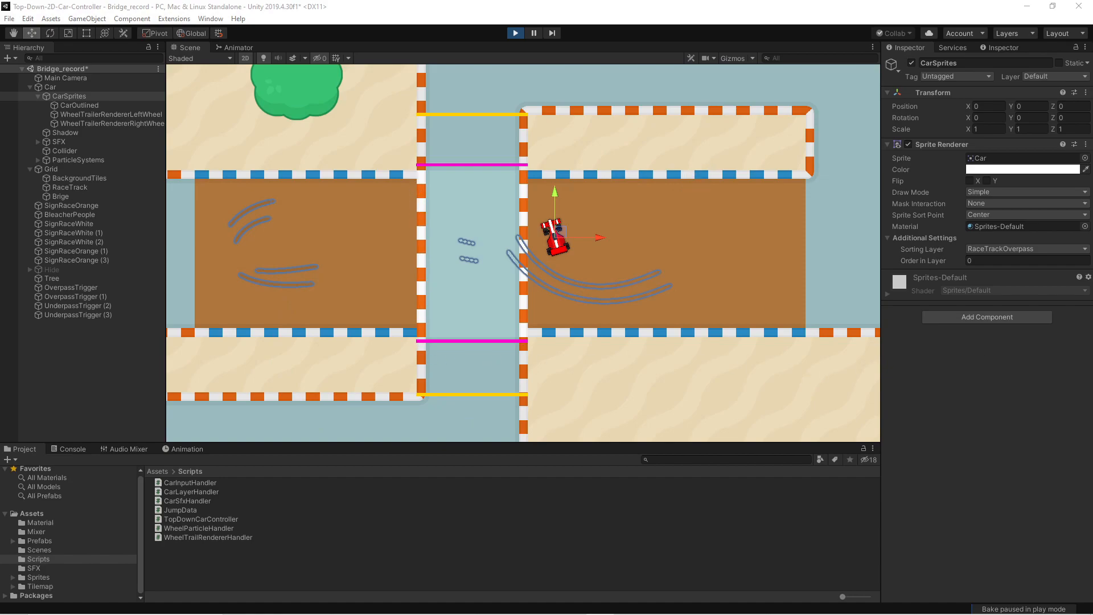
key("ctrl+p")
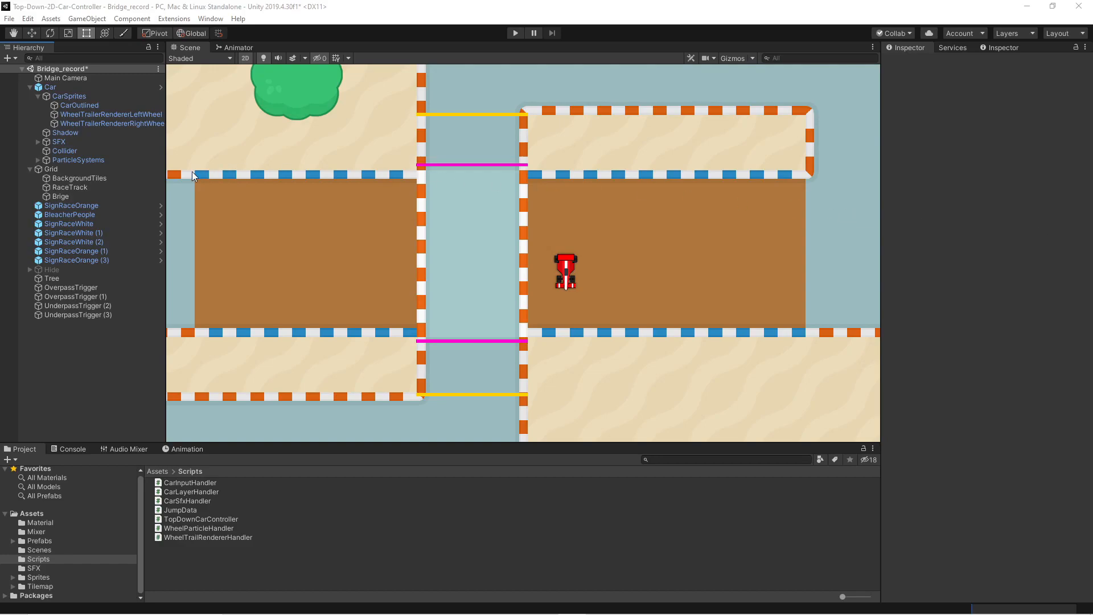
- Correct the name of the Brige tilemap under Grid to Bridge
left_click(66, 198)
left_click(67, 197)
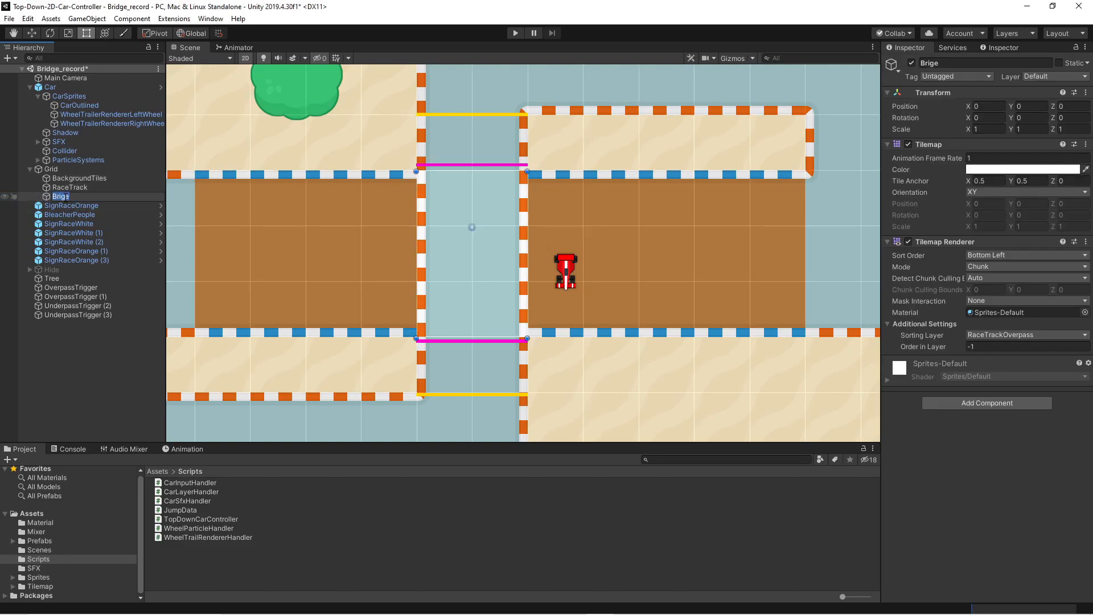
key("Left")
key("Right")
key("Right")
key("Right")
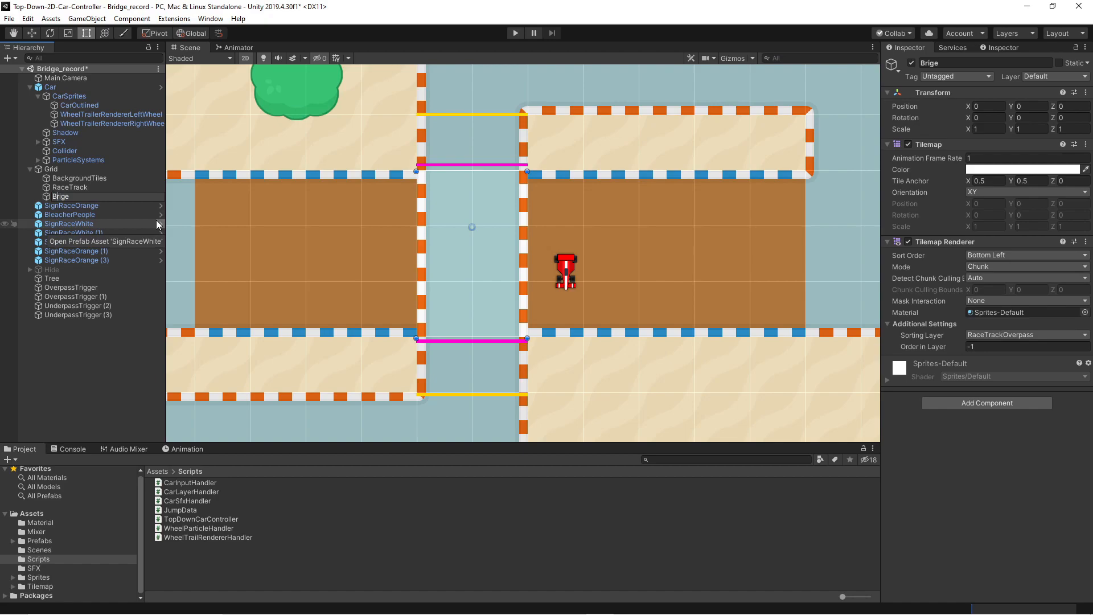
type("d")
key("Return")
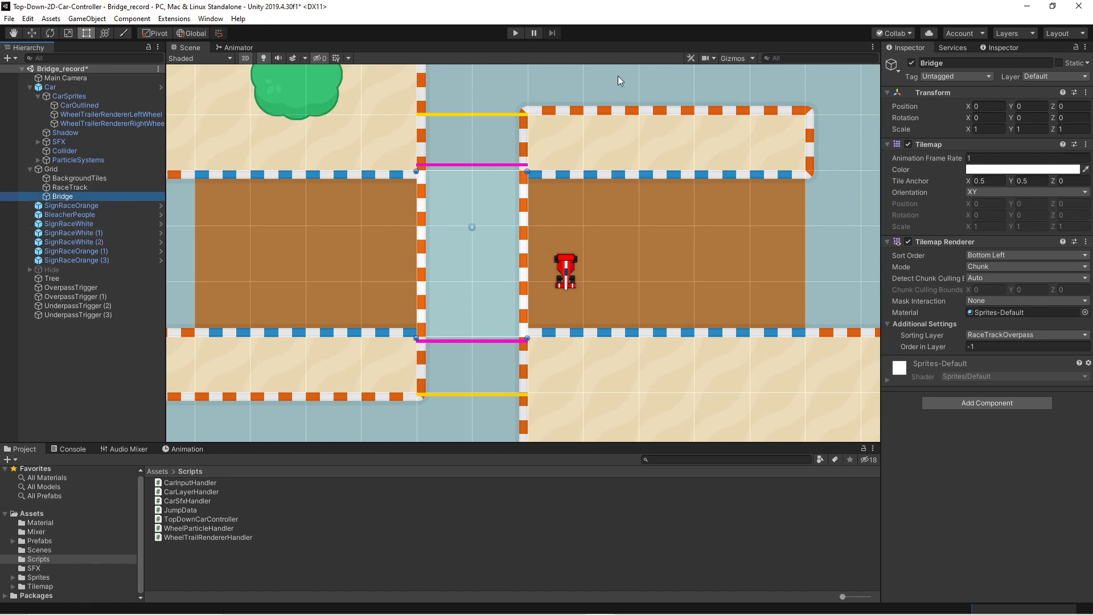
- Paint the lighter orange rail tile from RaceTilesPalette on the Bridge tilemap, along both sides of the bridge beside the brown track
left_click(210, 18)
mouse_move(259, 249)
left_click(379, 272)
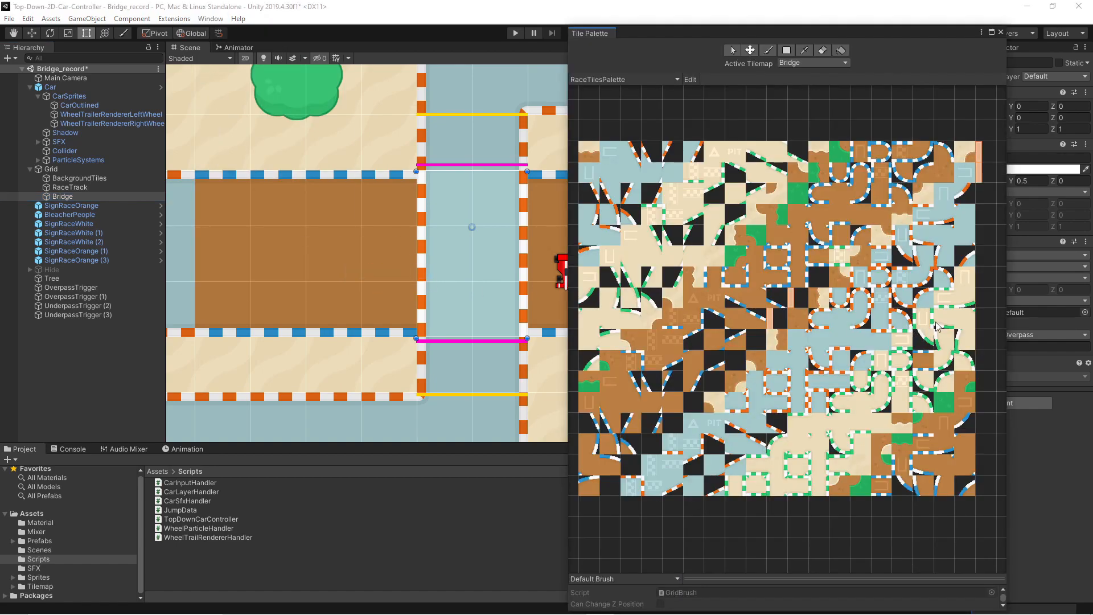
left_click(982, 153)
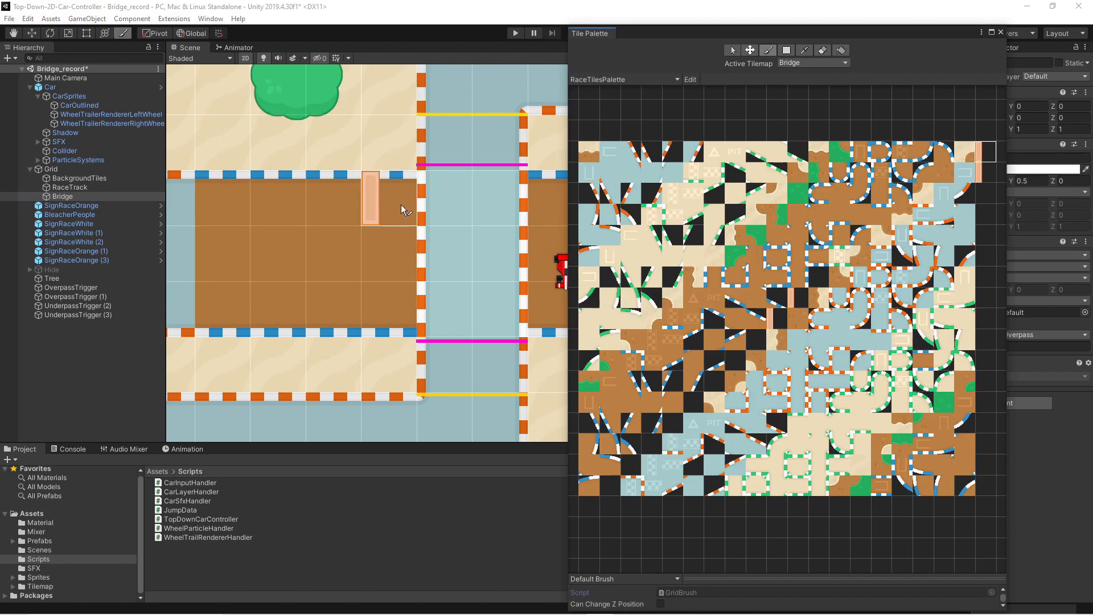
left_click(985, 172)
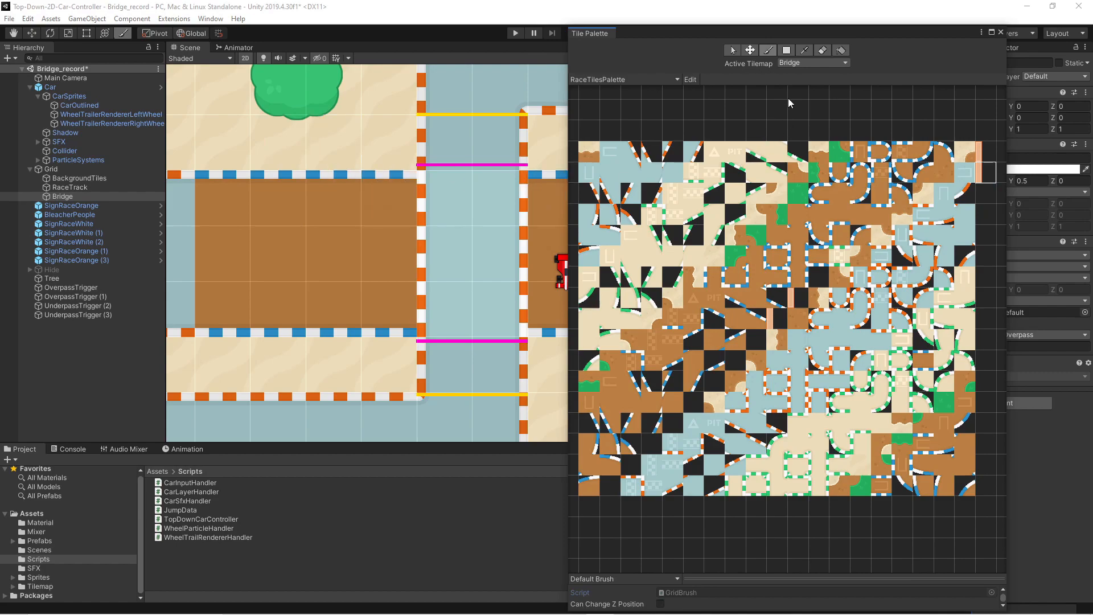
left_click(800, 64)
left_click(807, 96)
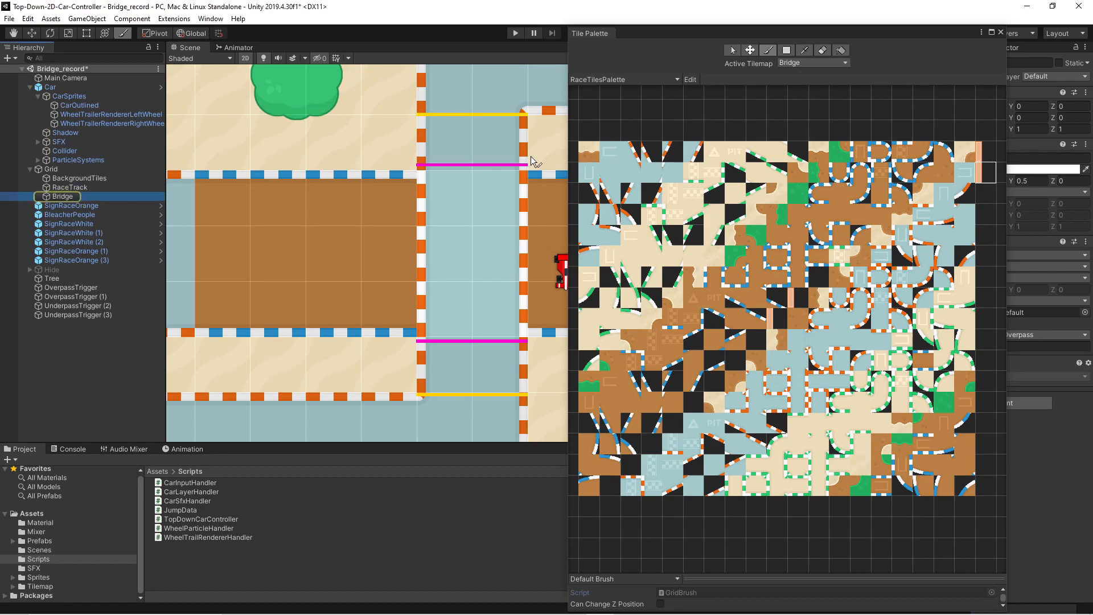
mouse_move(397, 192)
left_mouse_down()
mouse_move(404, 306)
mouse_move(414, 304)
left_mouse_up()
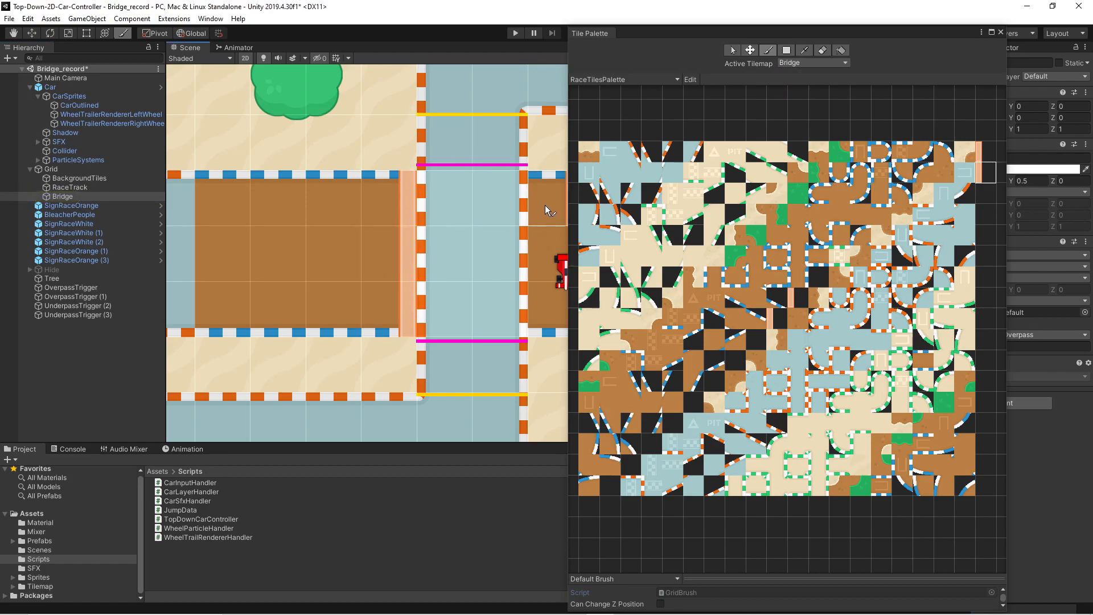
left_click_drag(545, 206, 538, 251)
middle_click_drag(538, 252, 422, 245)
left_click(430, 291)
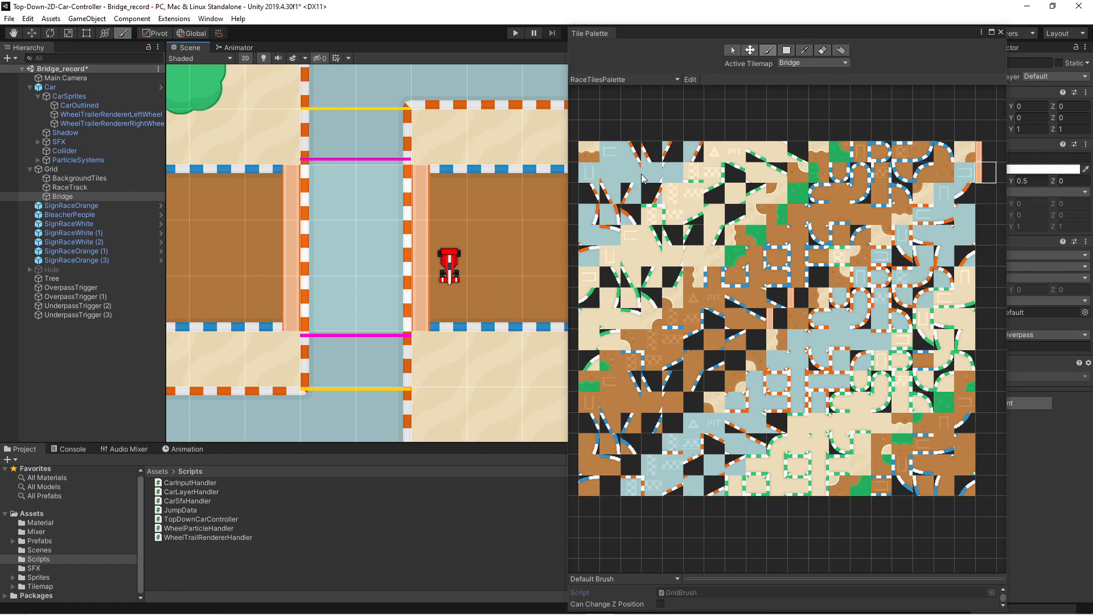
left_click(349, 143)
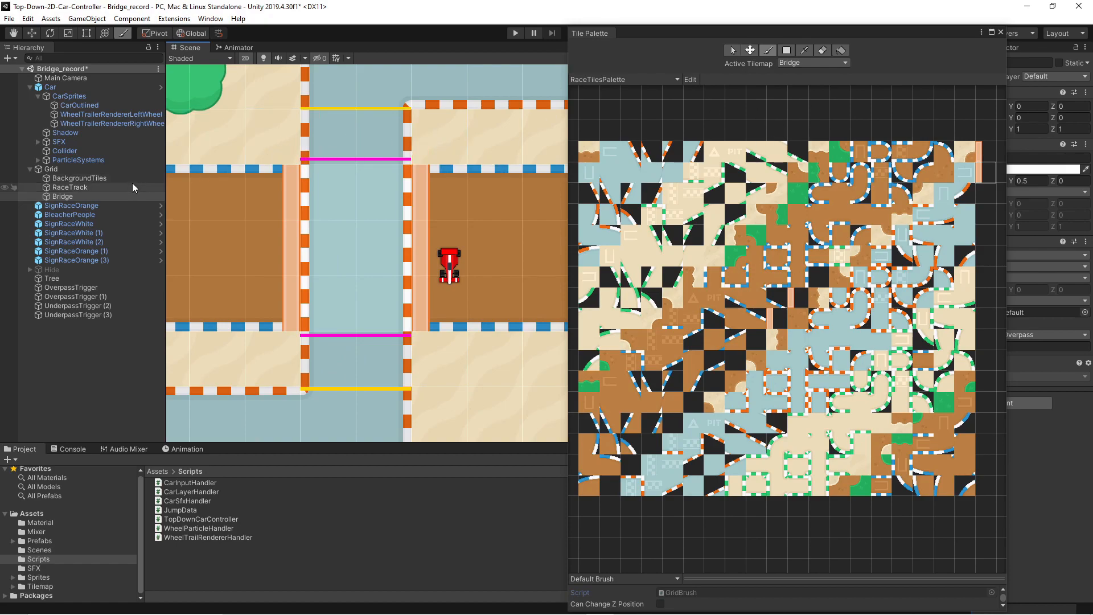
- Paint the darker orange rail tile on the RaceTrack tilemap at both ends of each bridge rail, rotating it to fit each side
left_click(69, 187)
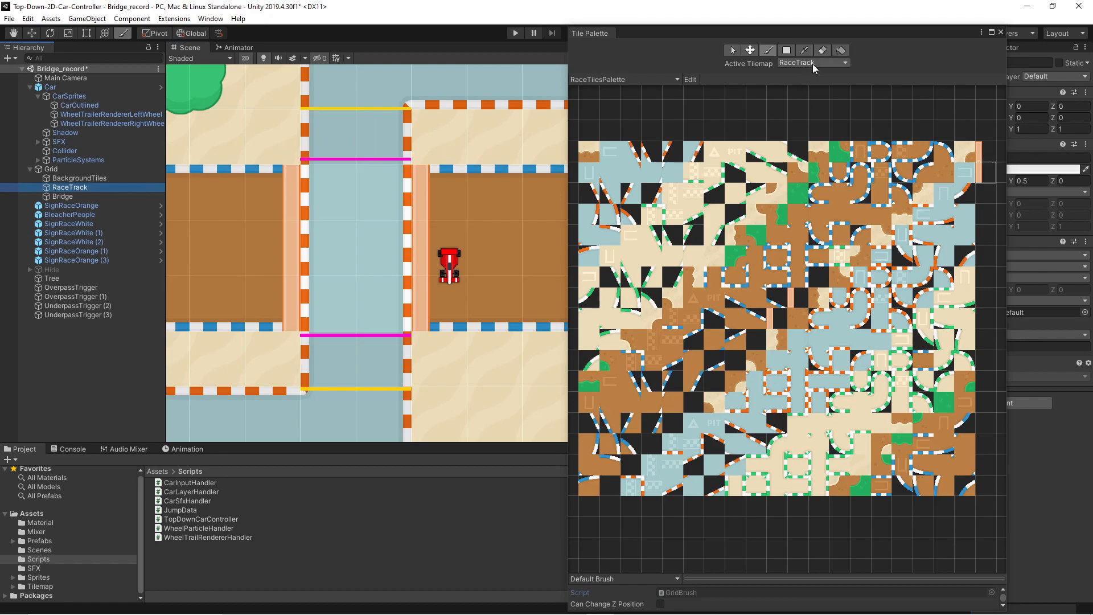
left_click(986, 151)
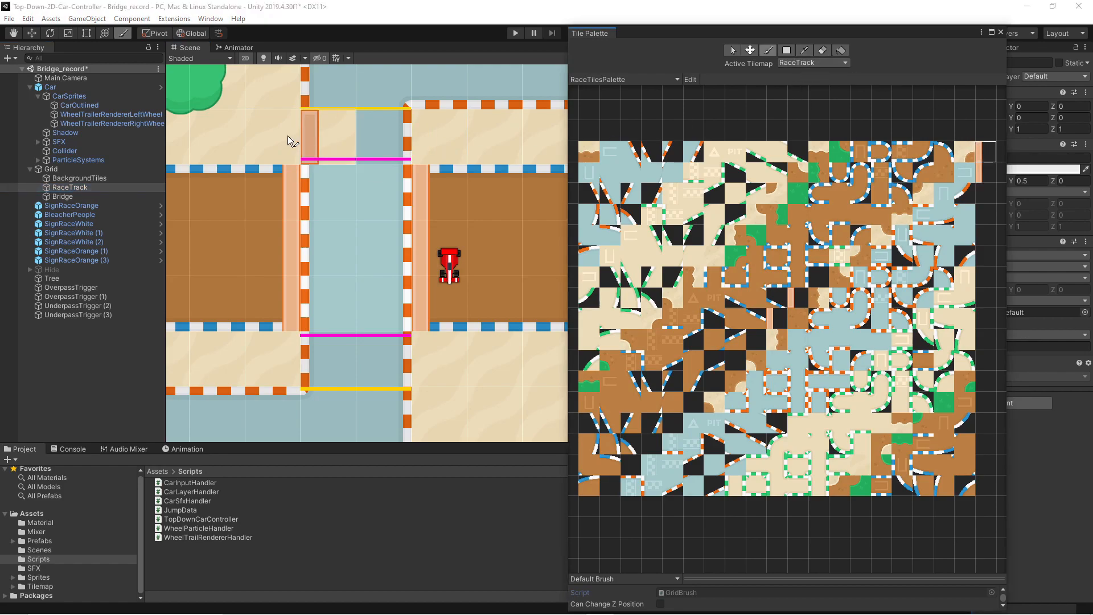
left_click(428, 130)
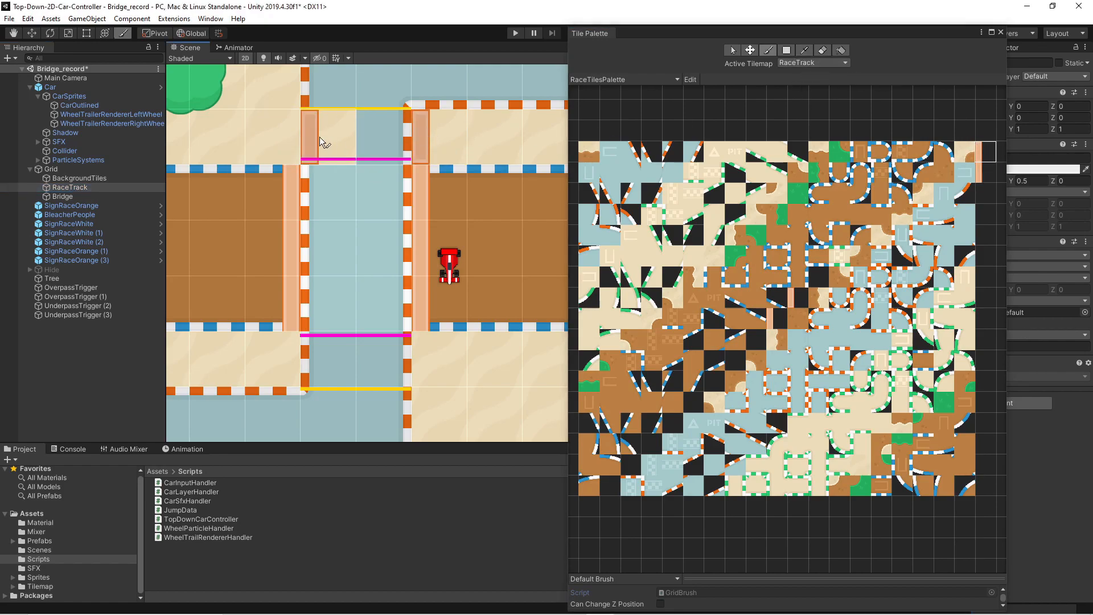
key("bracketleft")
key("bracketleft")
left_click(296, 134)
left_click(299, 361)
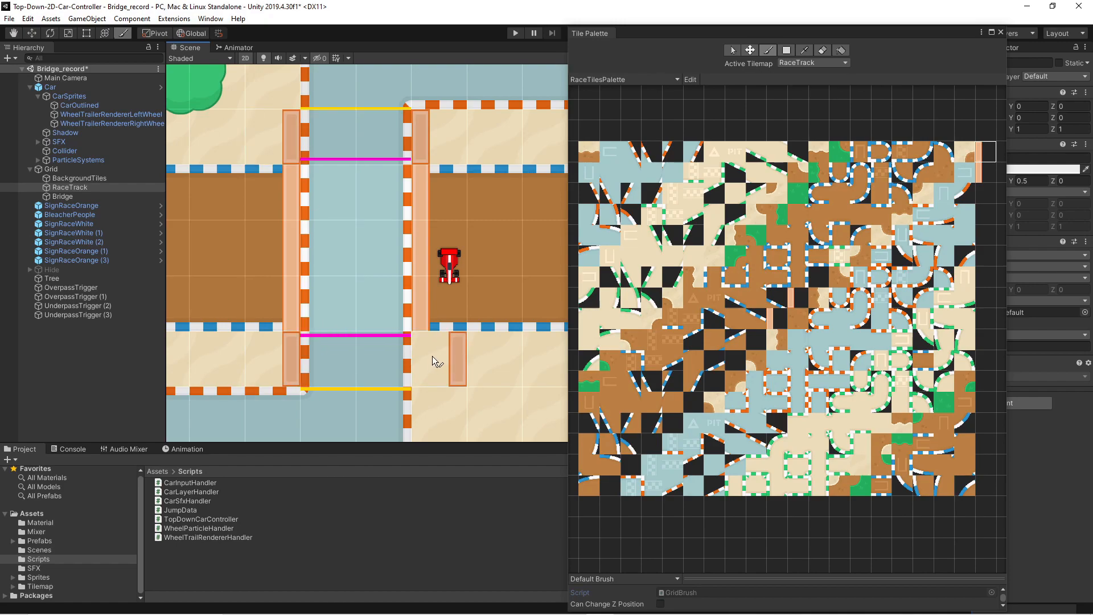
key("bracketleft")
key("bracketleft")
left_click(432, 357)
mouse_move(451, 328)
middle_mouse_down()
mouse_move(485, 351)
mouse_move(438, 332)
middle_mouse_up()
scroll(483, 347, "down", 2)
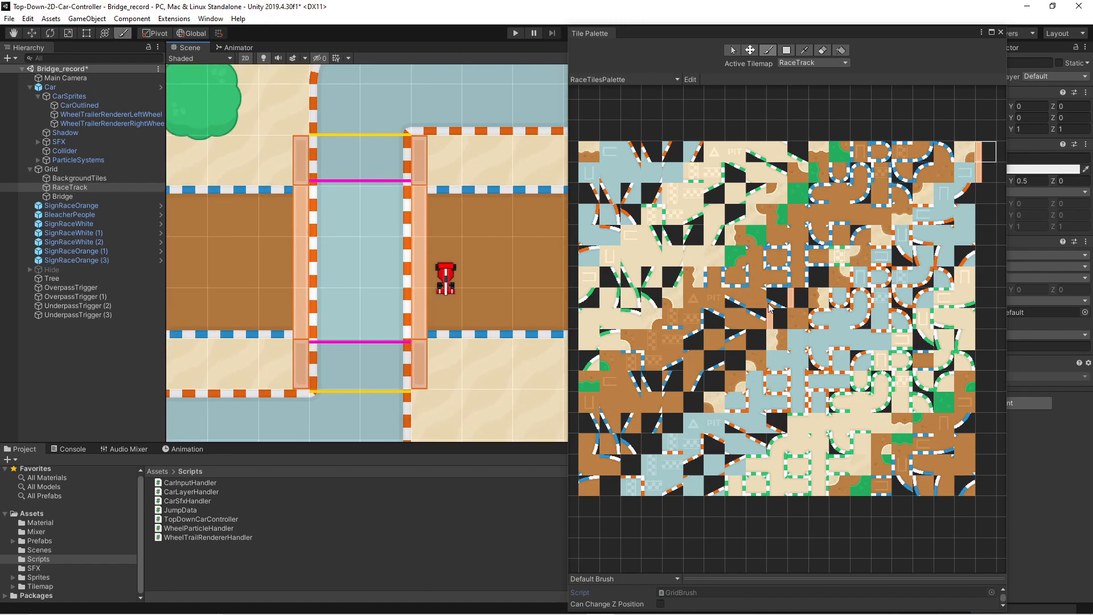
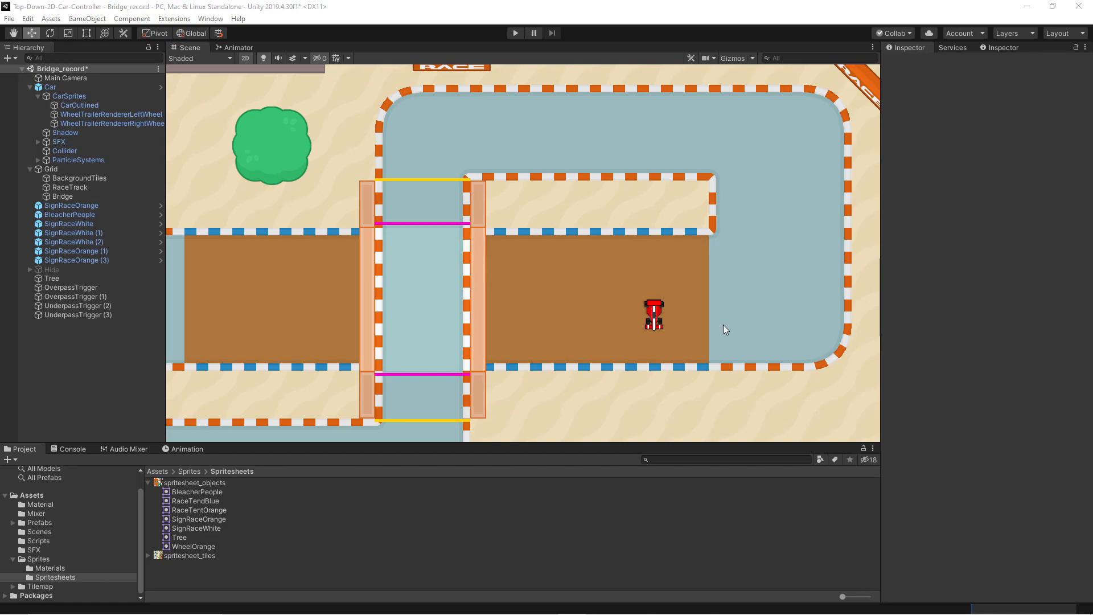
- Create a new 2D sprite object using the White64x64 sprite and set its Z position to 0
left_click(94, 20)
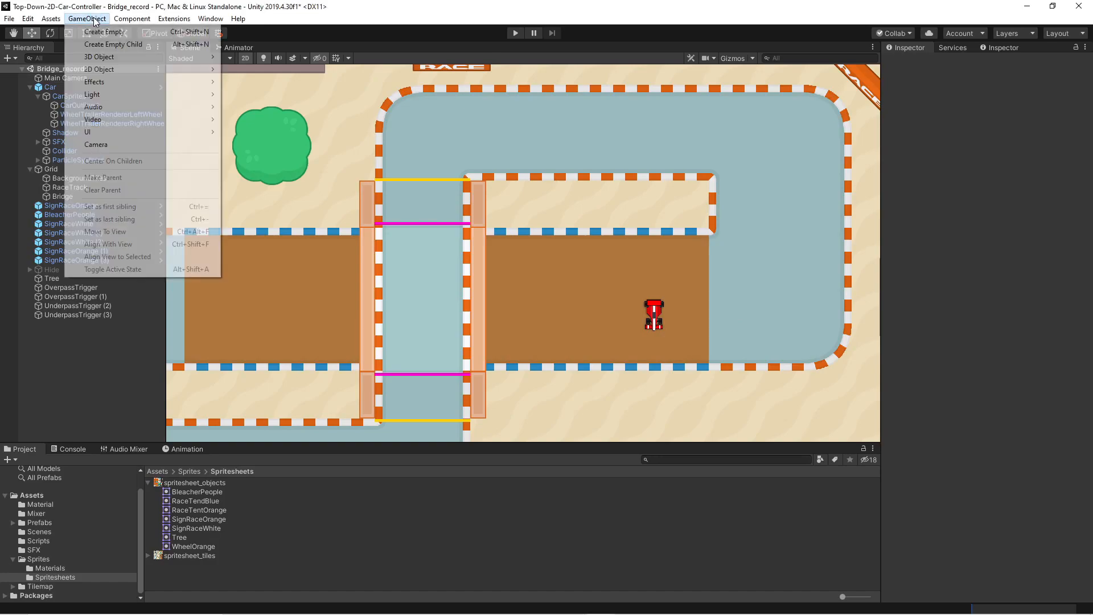
mouse_move(138, 70)
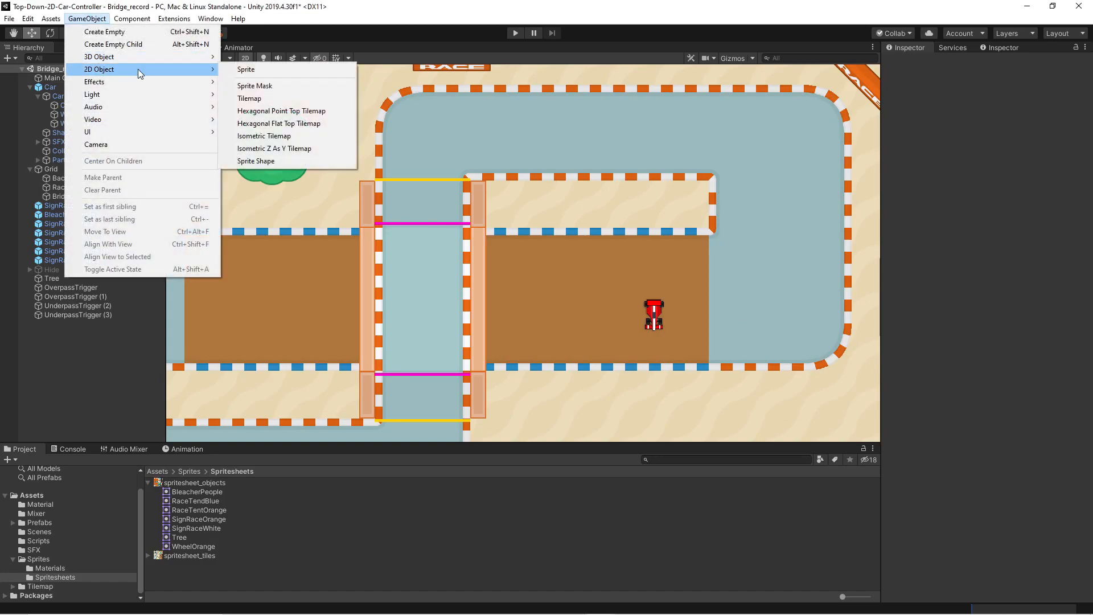
left_click(271, 72)
left_click(1084, 157)
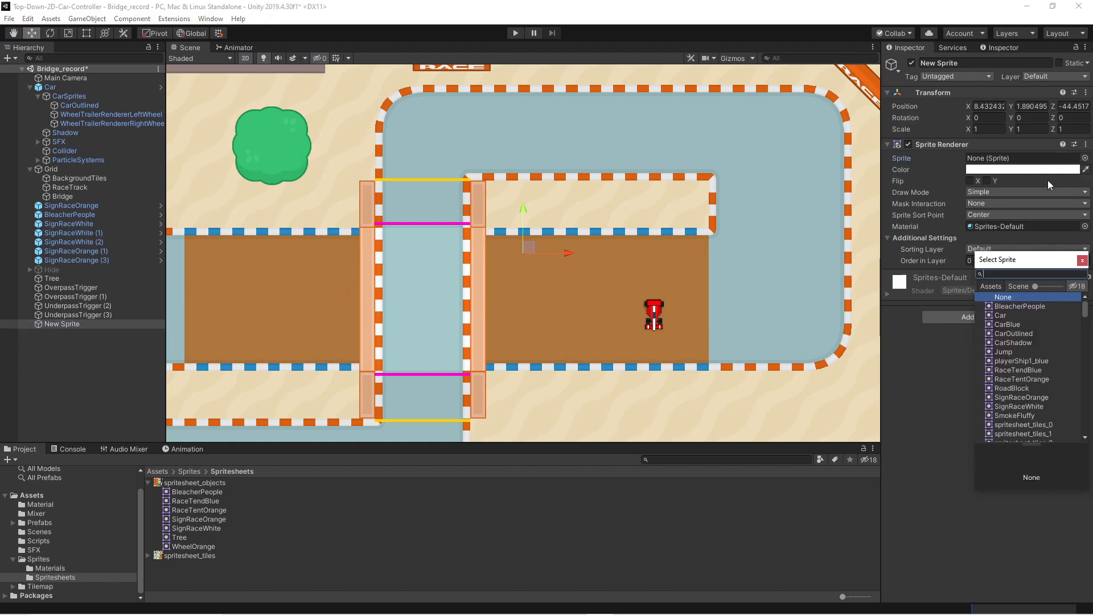
type("64")
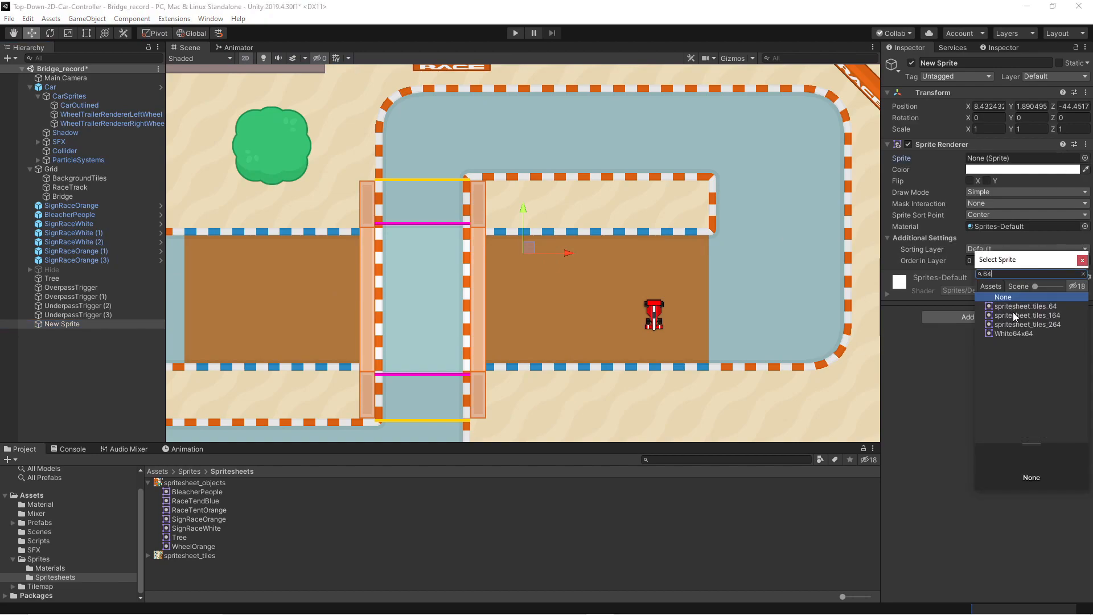
double_click(1012, 332)
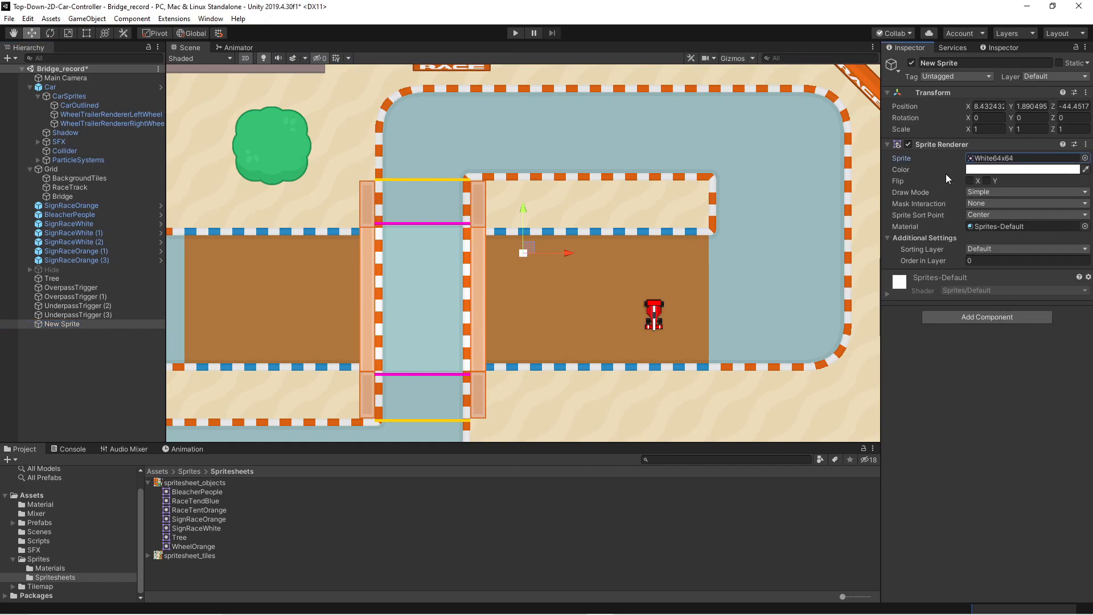
left_click(1073, 106)
type("0")
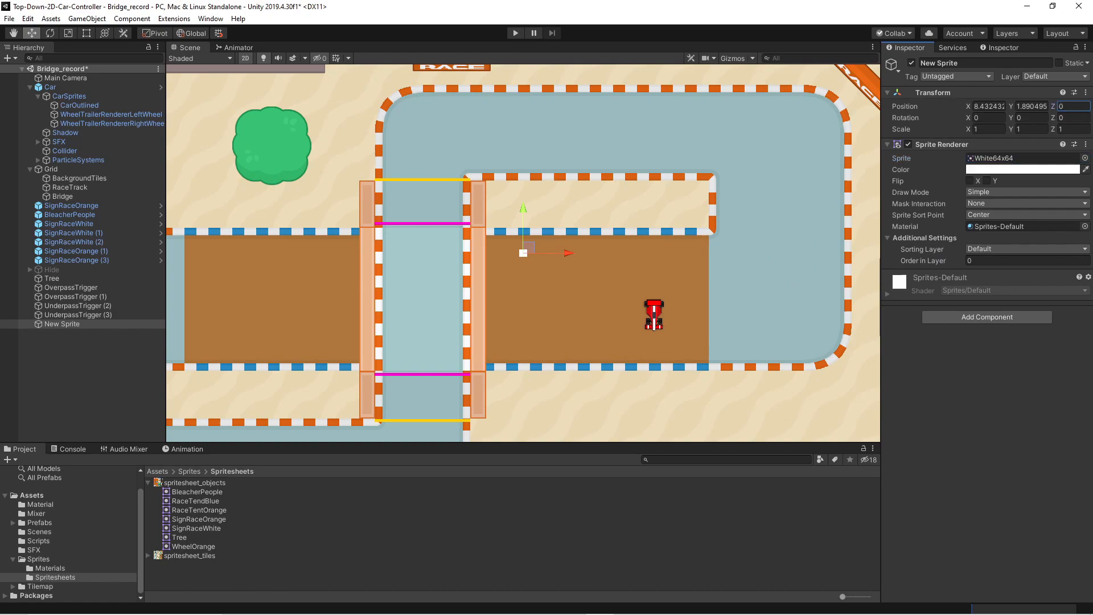
- Move the white sprite onto the bridge's right rail at X 4.74, Y 3.68 and assign it the RaceTrackOverpass sorting layer
left_click_drag(568, 258, 525, 264)
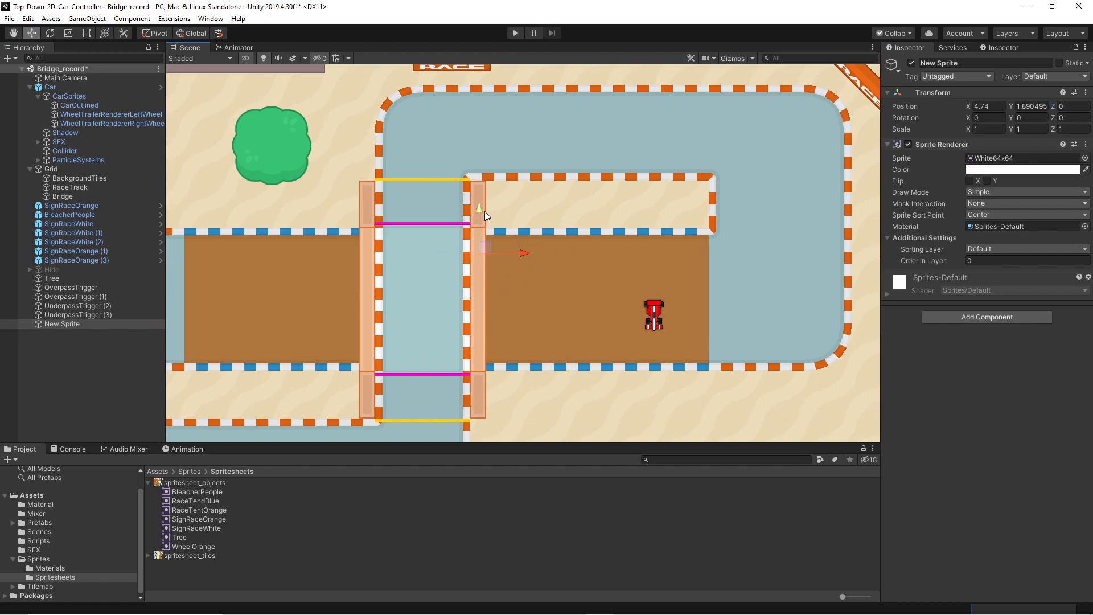
scroll(488, 252, "up", 3)
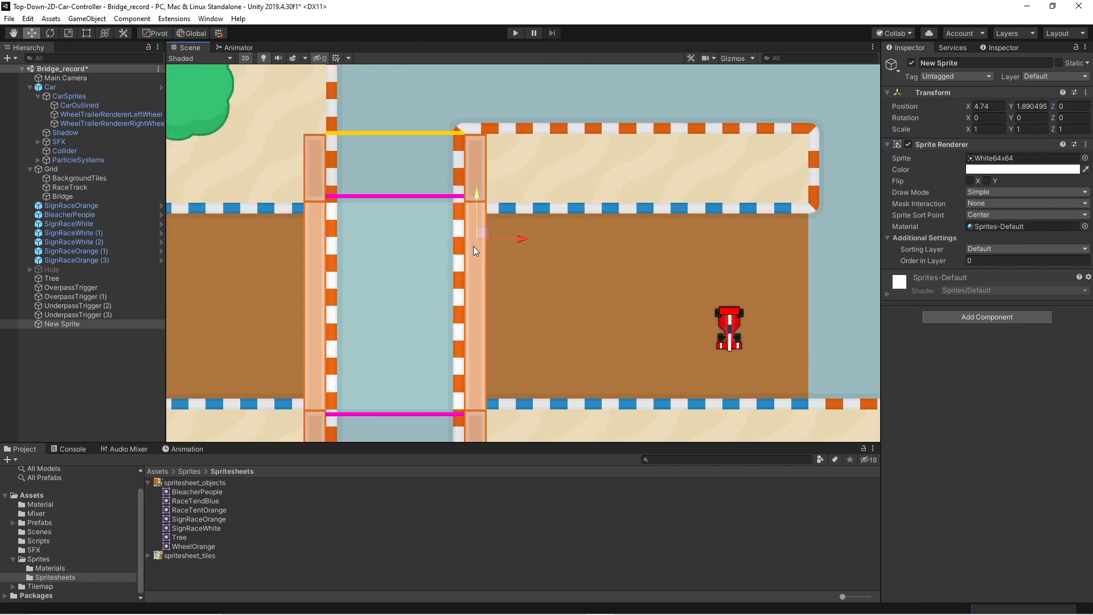
left_click_drag(479, 193, 485, 206)
left_click(1019, 249)
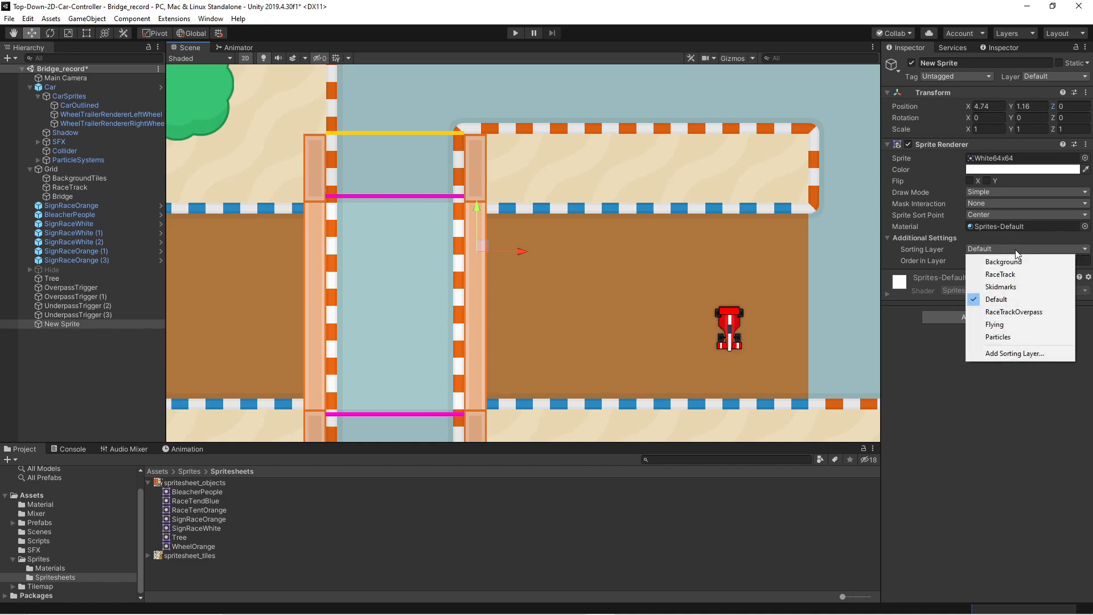
left_click(1042, 320)
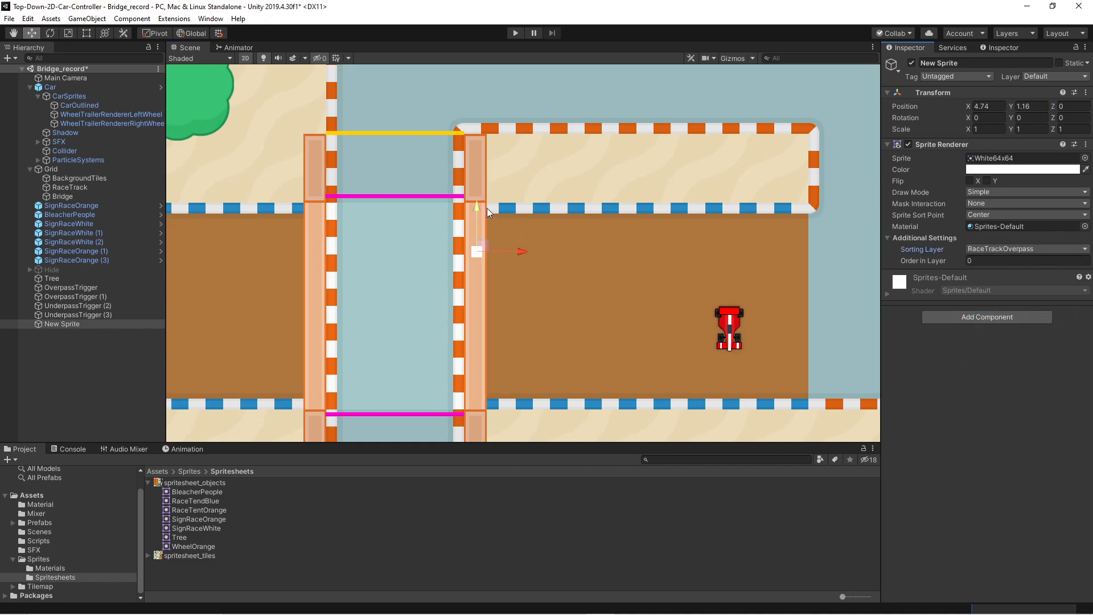
left_click_drag(478, 196, 480, 159)
scroll(481, 158, "up", 3)
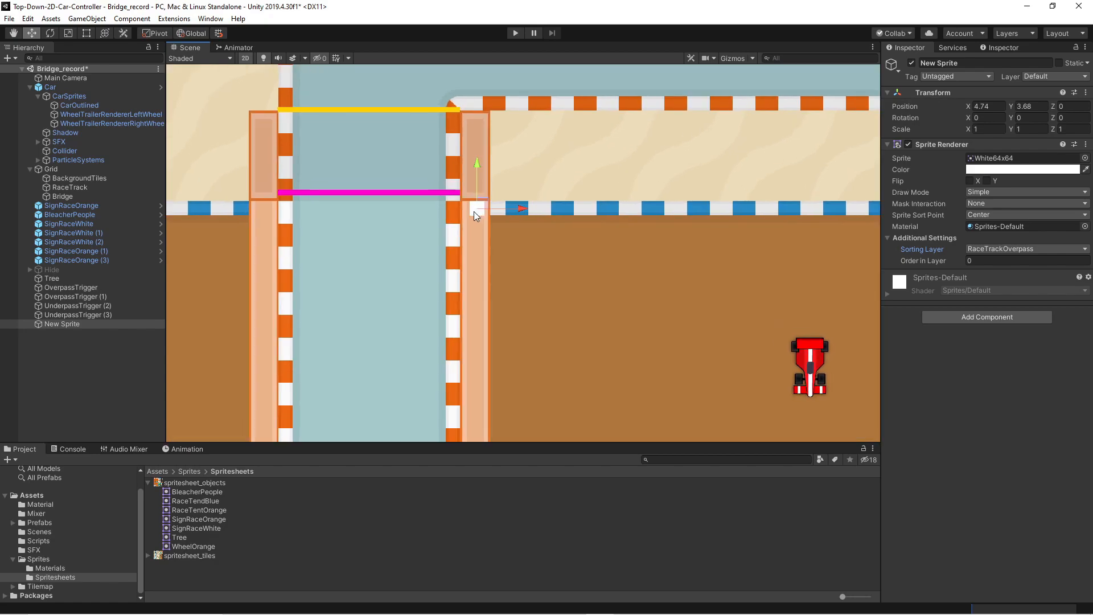
scroll(471, 213, "up", 1)
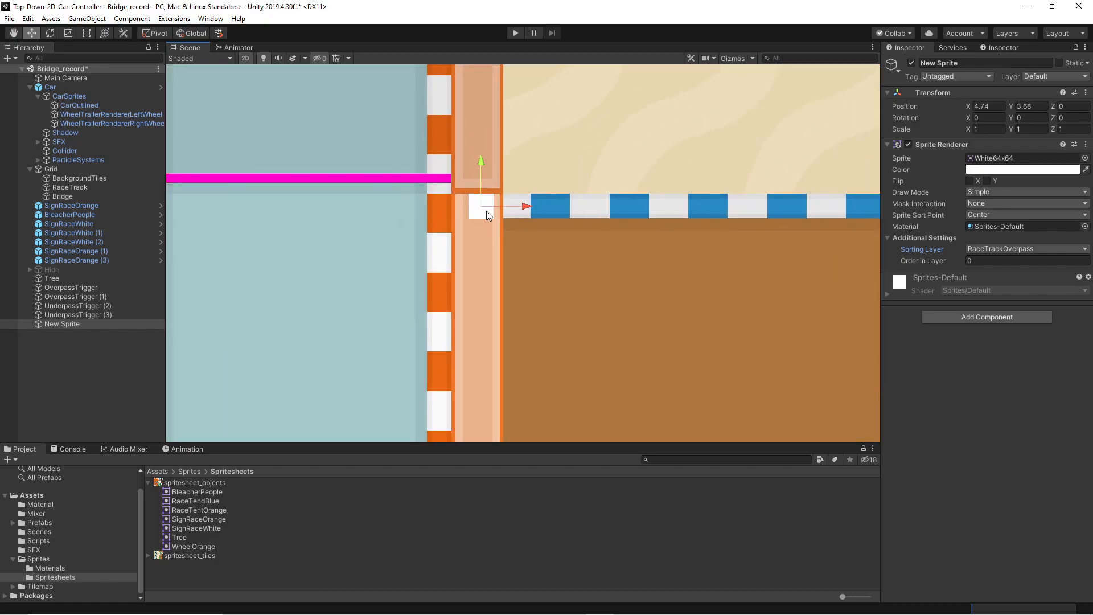
- Change the white square sprite's color to pure bright green
left_click(1011, 169)
left_click(995, 358)
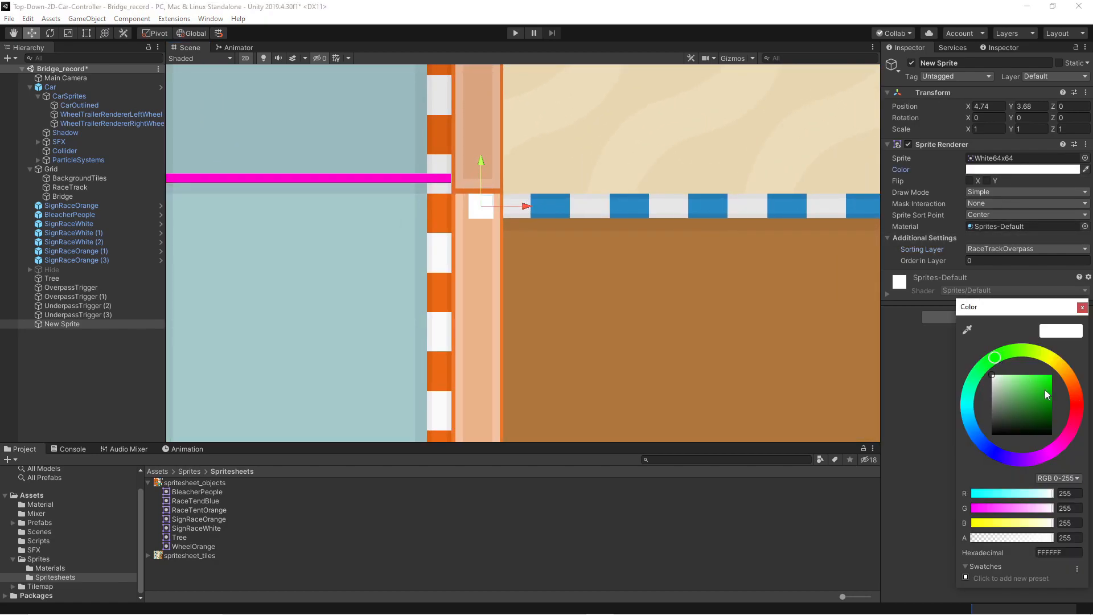
left_click(1052, 374)
left_click(1081, 307)
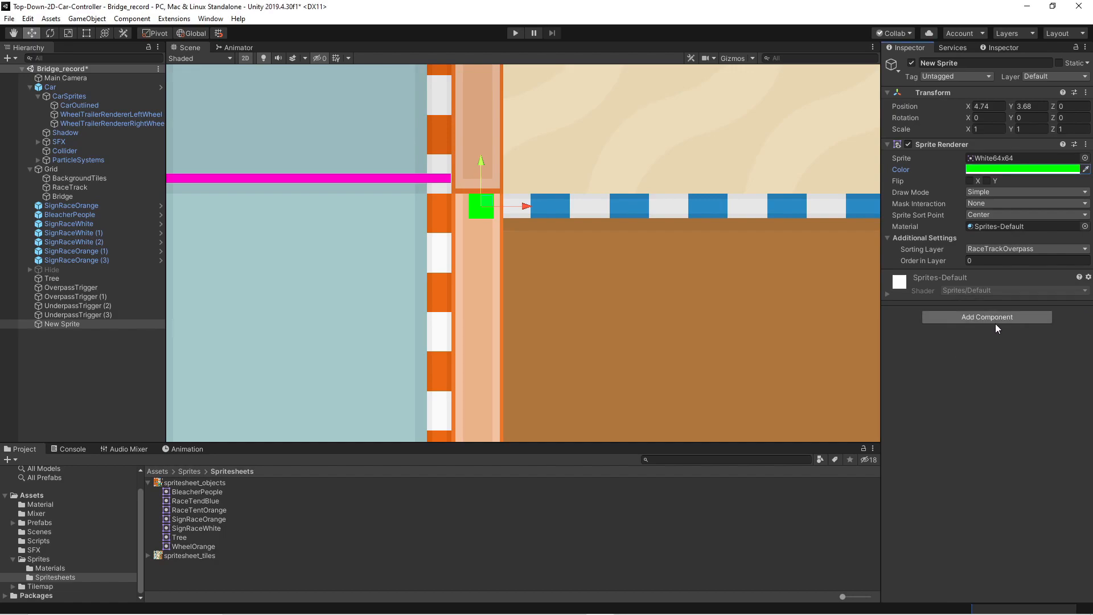
- Stretch the green sprite over the bridge's right rail between the end tiles, to a scale of about X 2.03, Y 18.76
key("t")
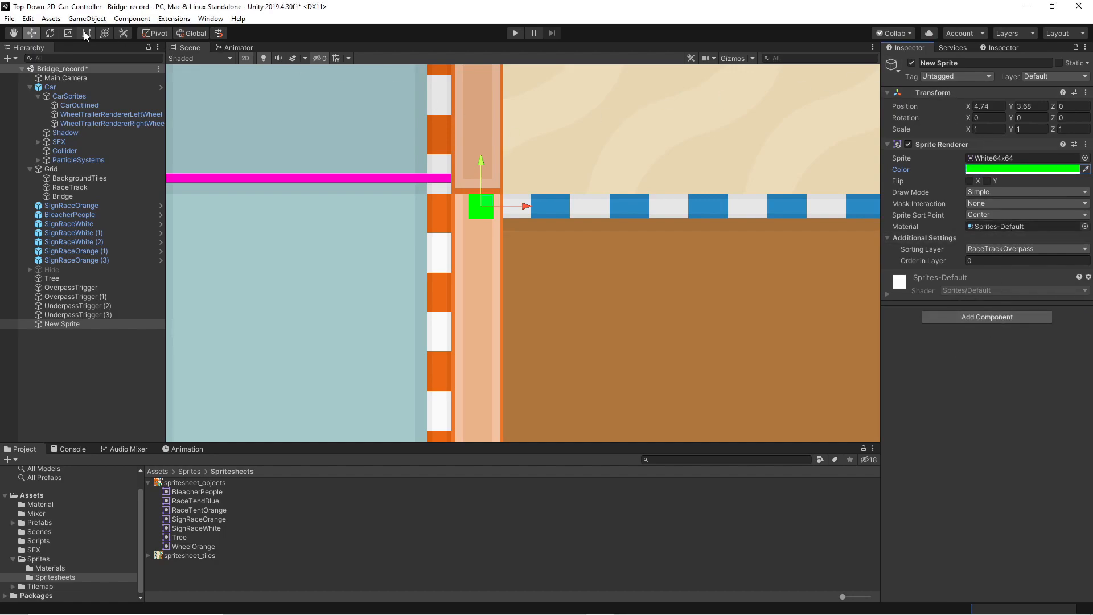
scroll(522, 295, "down", 2)
scroll(484, 254, "up", 1)
left_click_drag(482, 235, 515, 229)
scroll(493, 276, "down", 7)
middle_click_drag(500, 356, 512, 188)
scroll(508, 171, "down", 1)
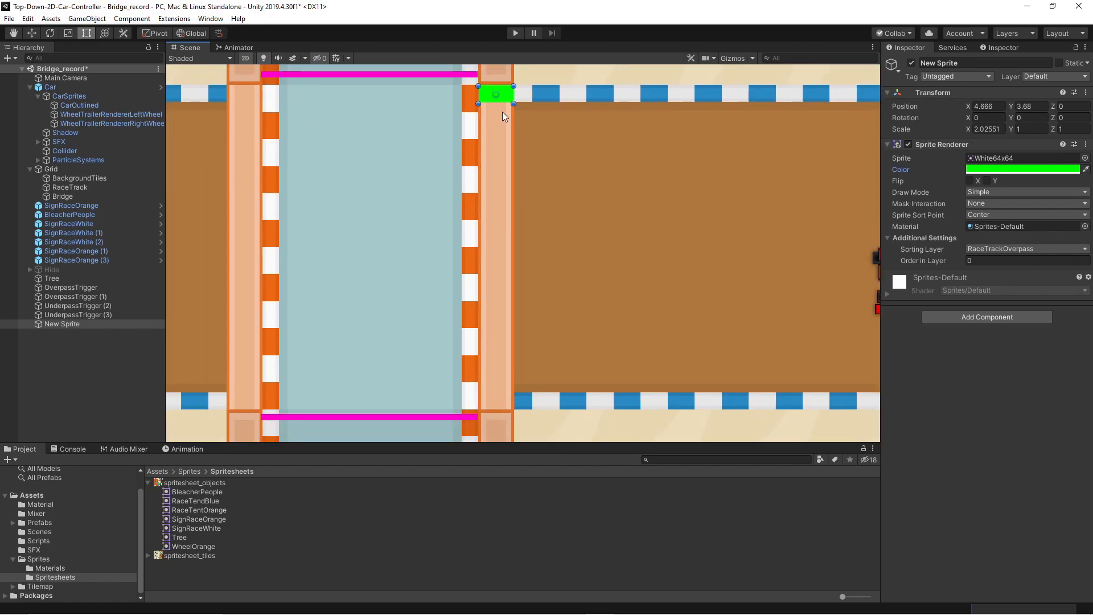
left_click_drag(499, 105, 532, 409)
scroll(531, 408, "up", 4)
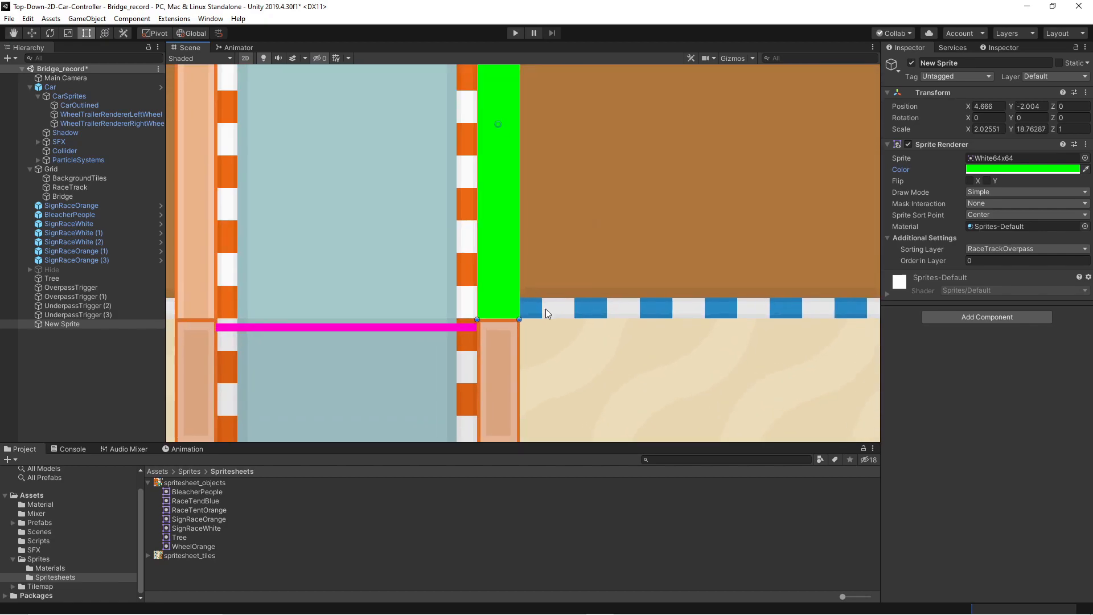
scroll(538, 326, "up", 1)
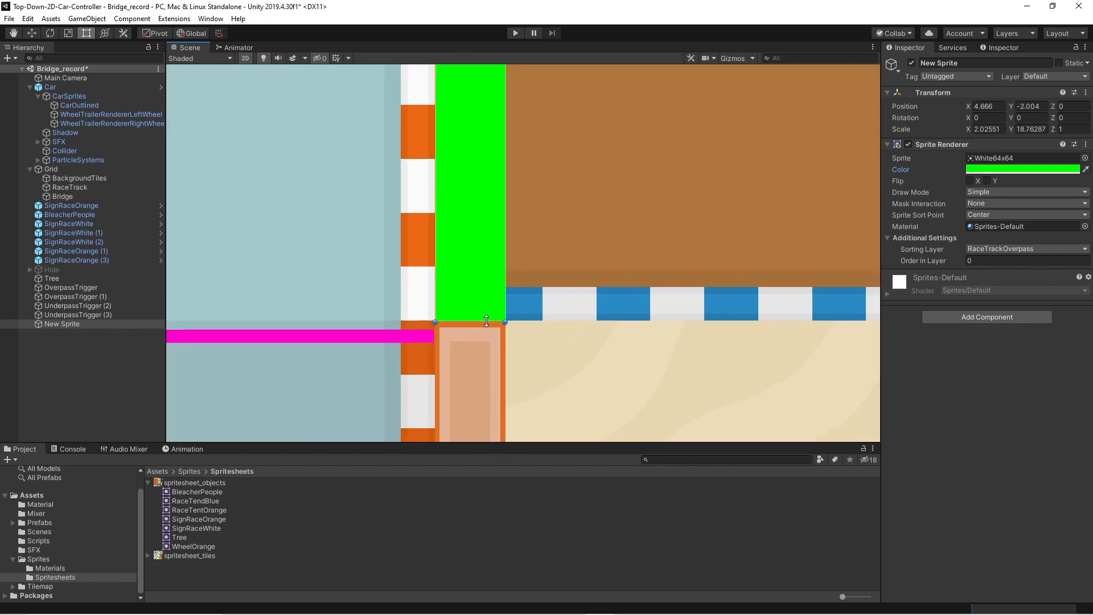
scroll(501, 325, "down", 2)
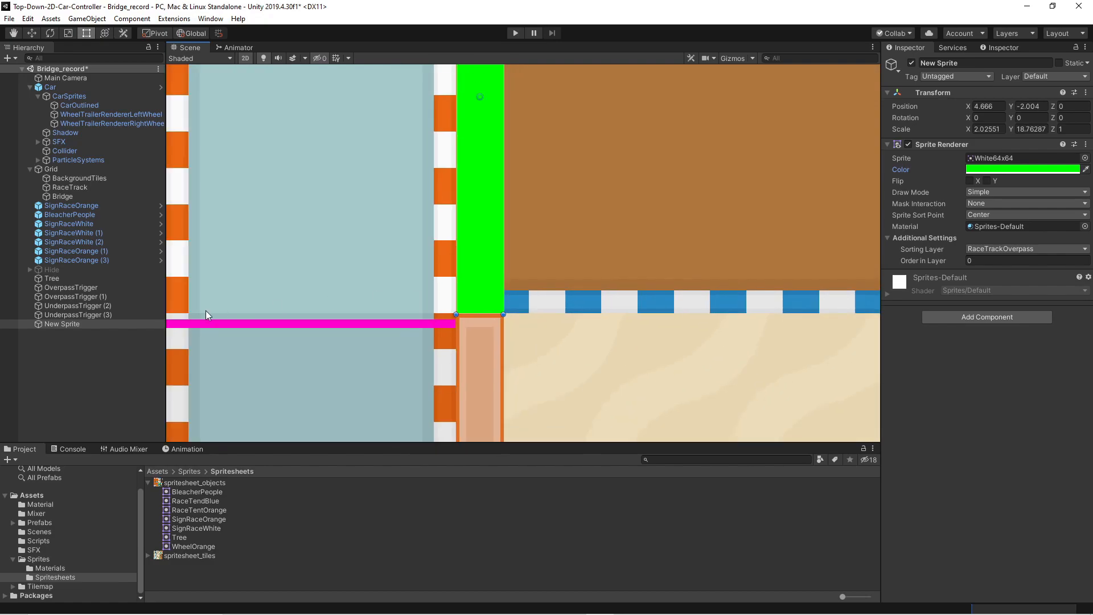
- Rename the green rail sprite as BrigeOverpassCollider
left_click(74, 324)
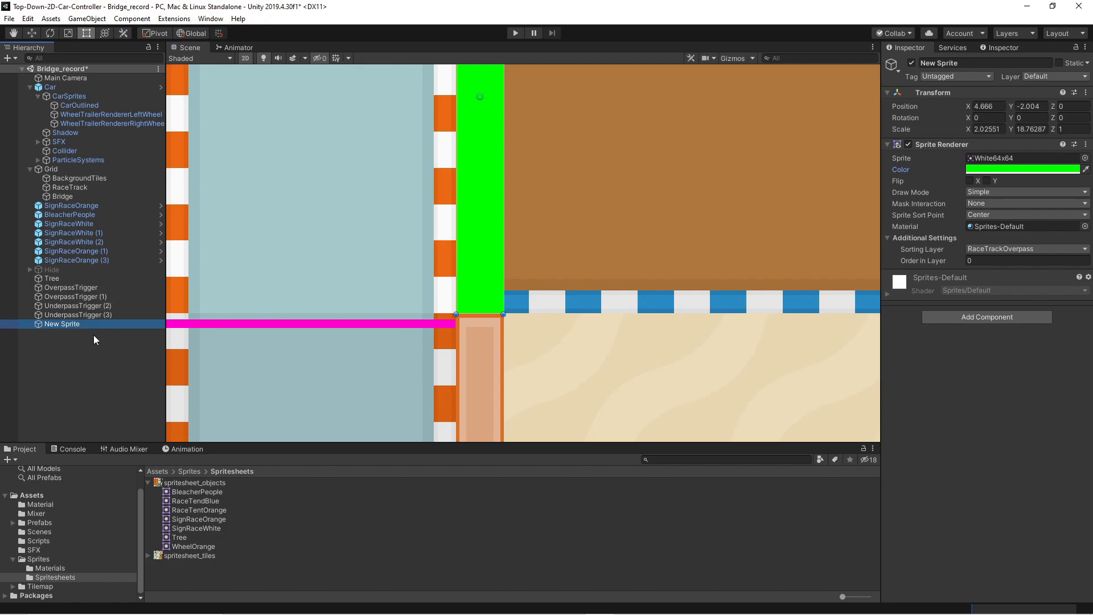
type("BrigeOverpassColl")
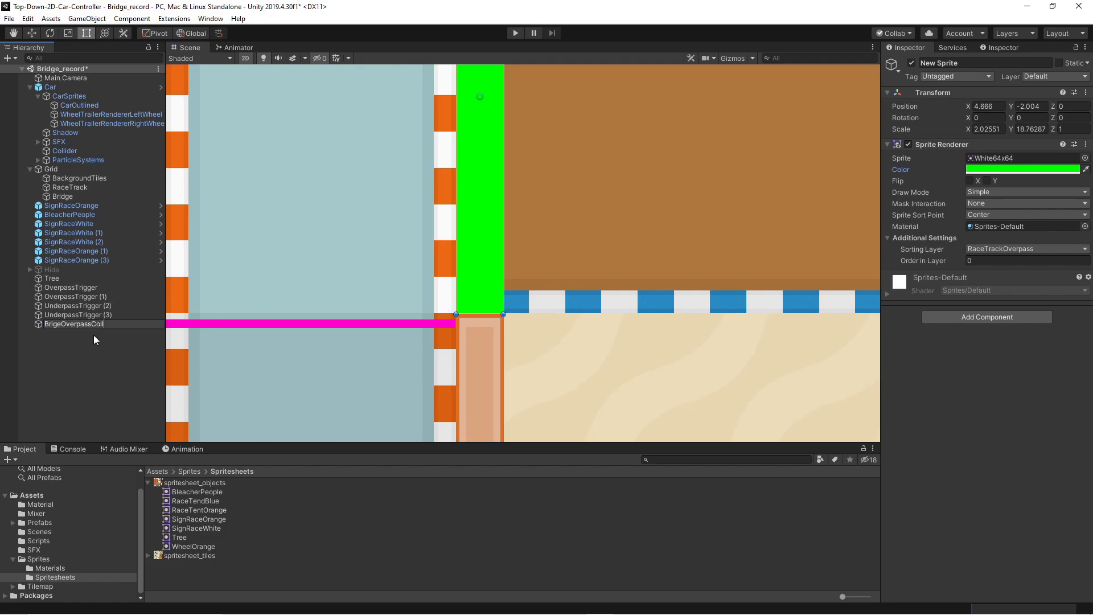
type("ider")
key("Return")
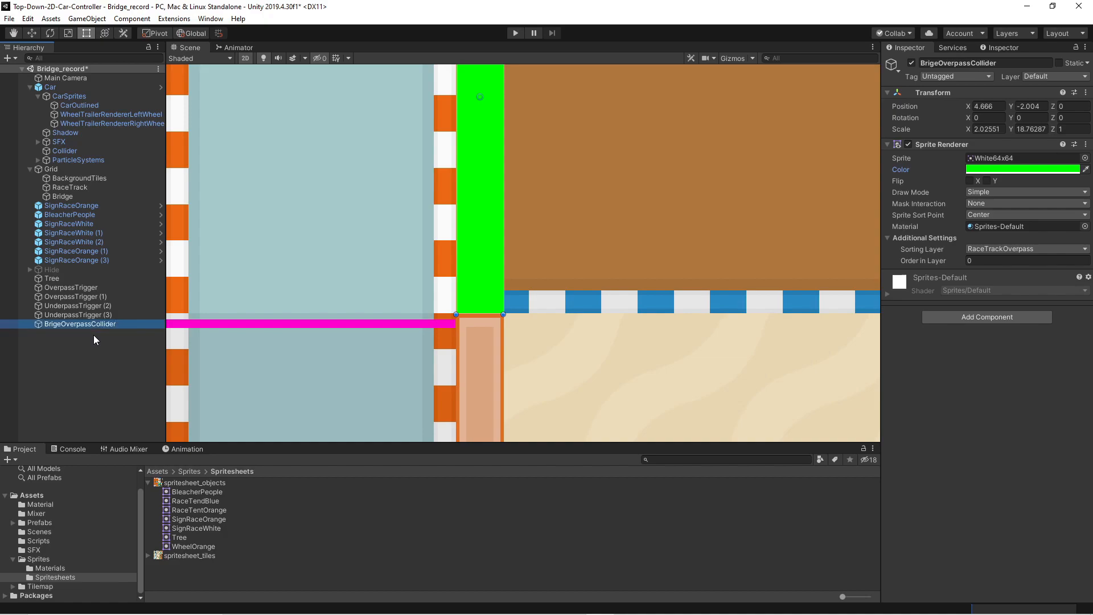
- Add a Box Collider 2D component to BrigeOverpassCollider
scroll(329, 345, "down", 2)
middle_click_drag(329, 345, 409, 385)
scroll(369, 363, "down", 3)
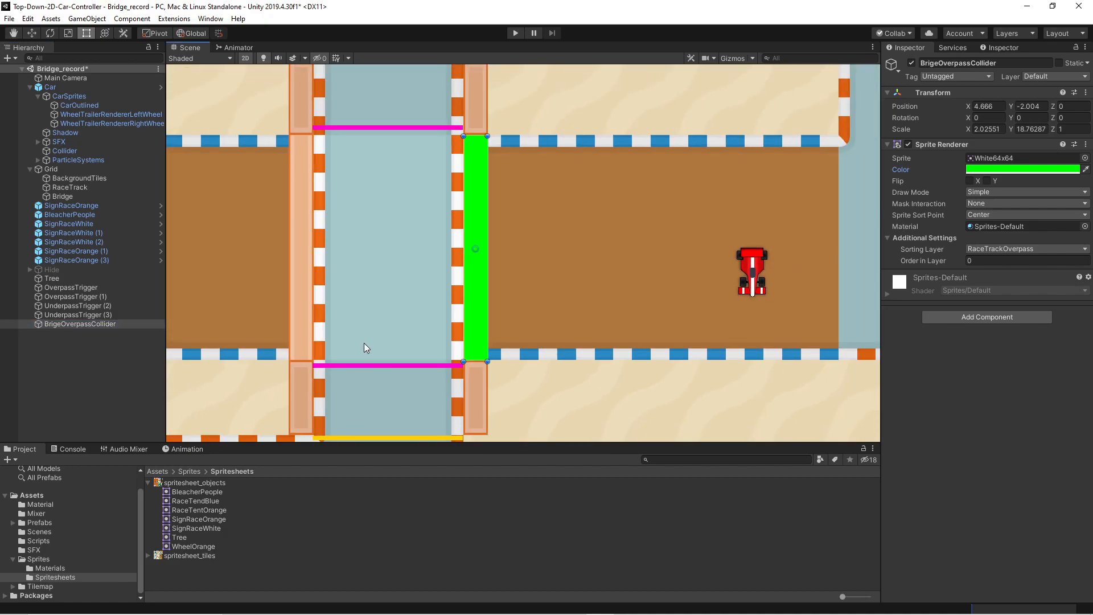
left_click(35, 34)
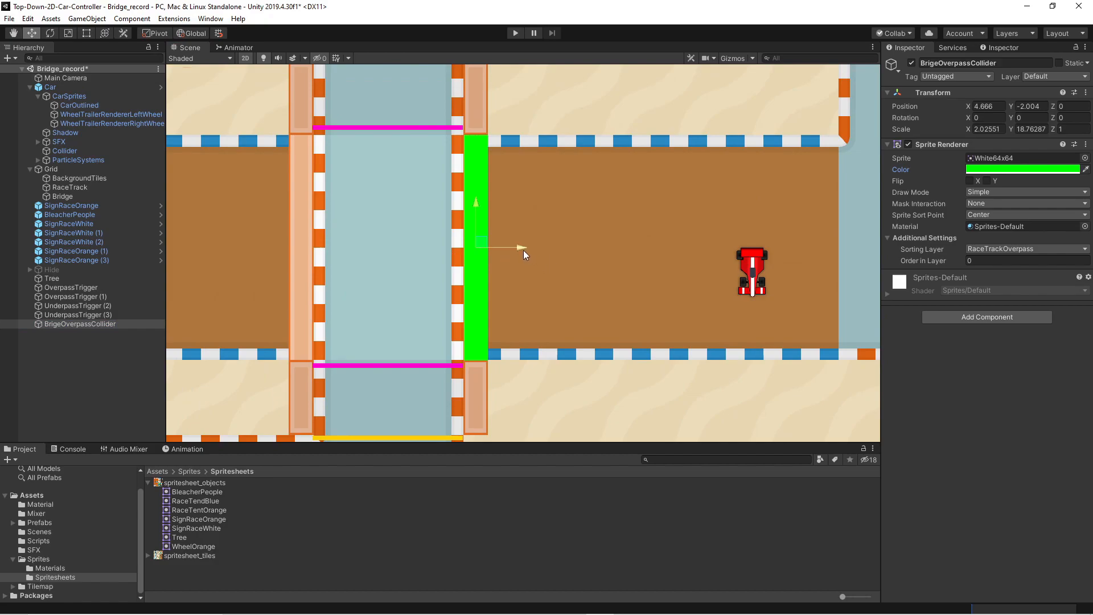
left_click(1017, 317)
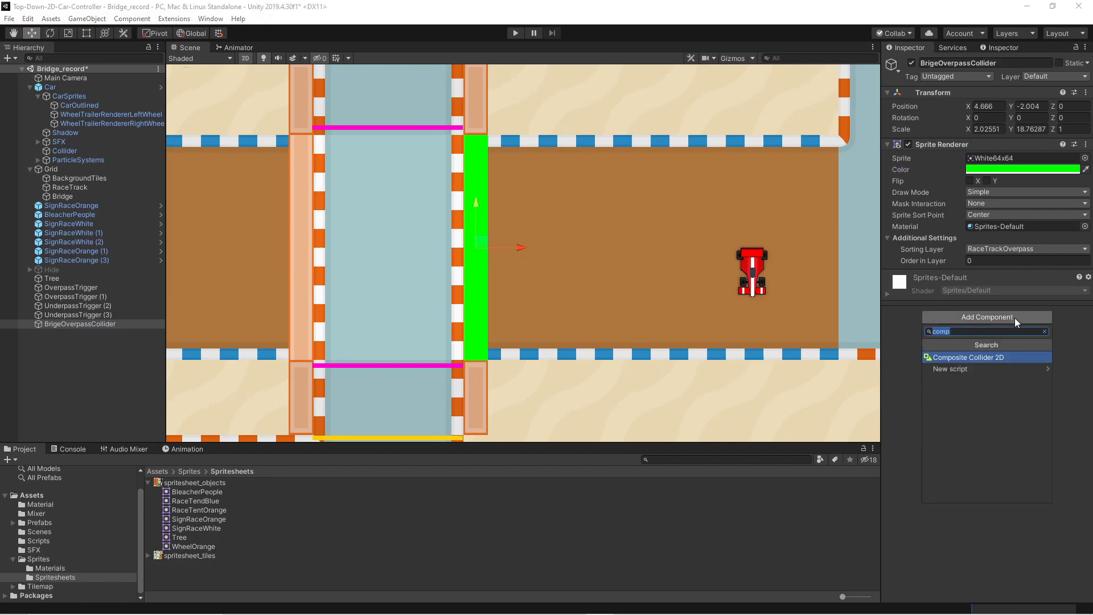
type("coll")
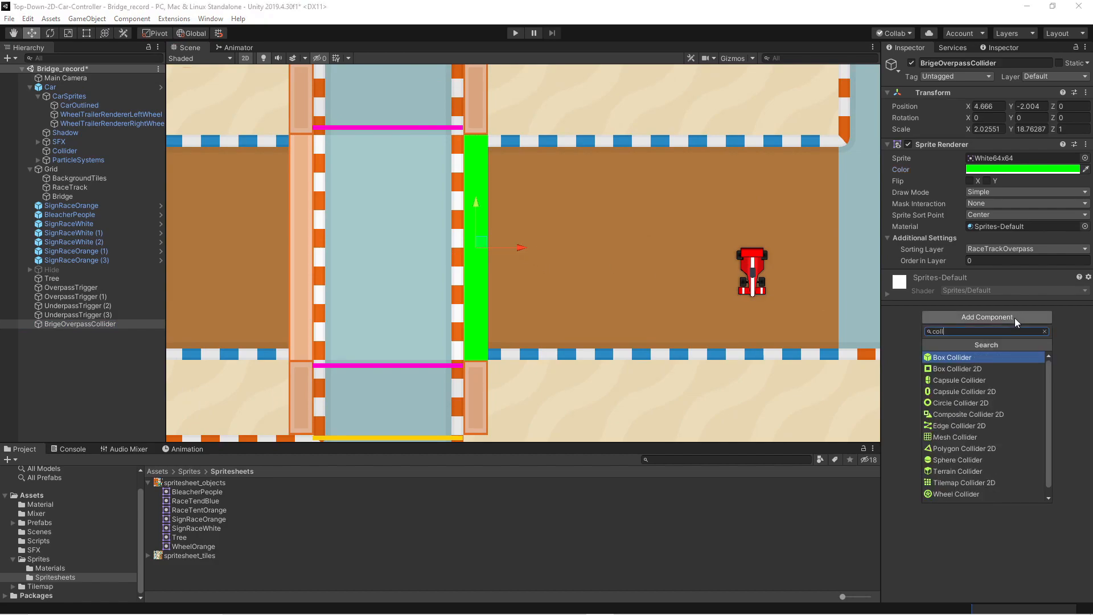
key("Down")
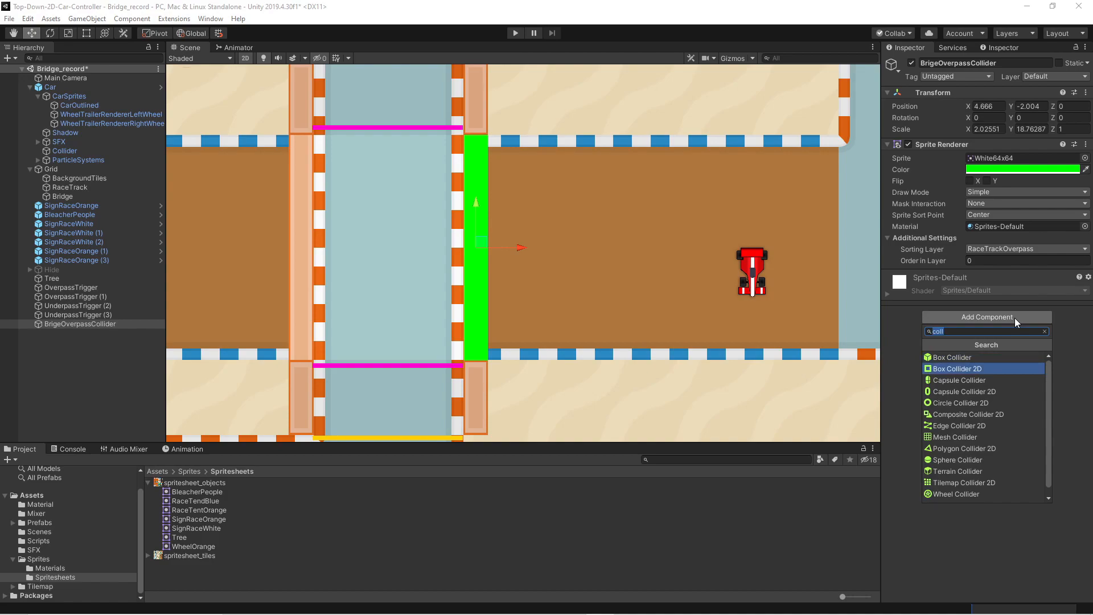
key("Return")
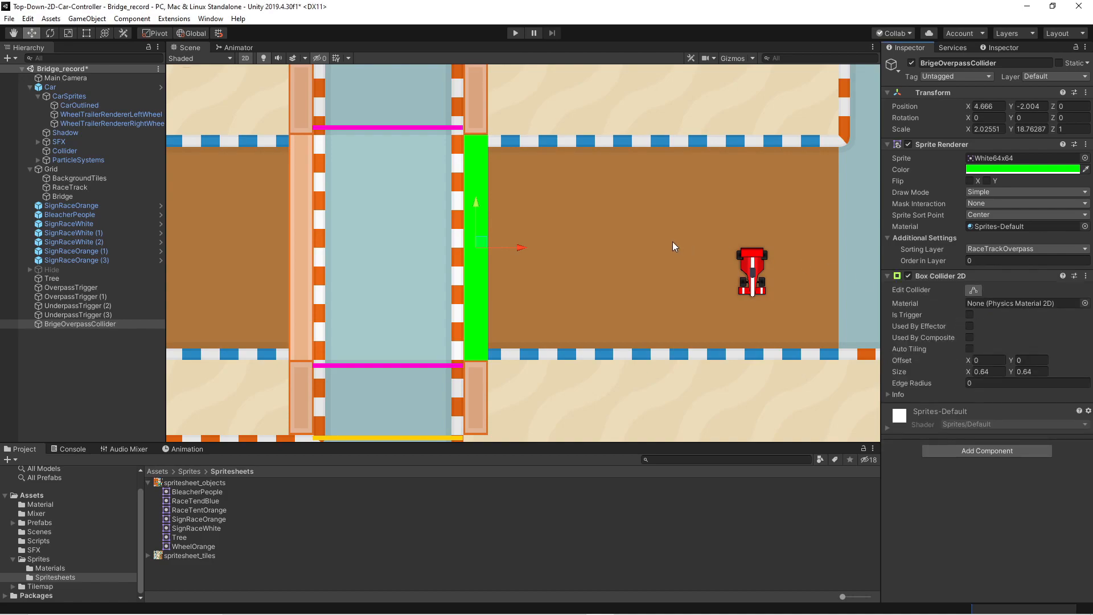
- Turn on the scene gizmos and inspect the collider outline around the green rail sprite
scroll(665, 245, "up", 1)
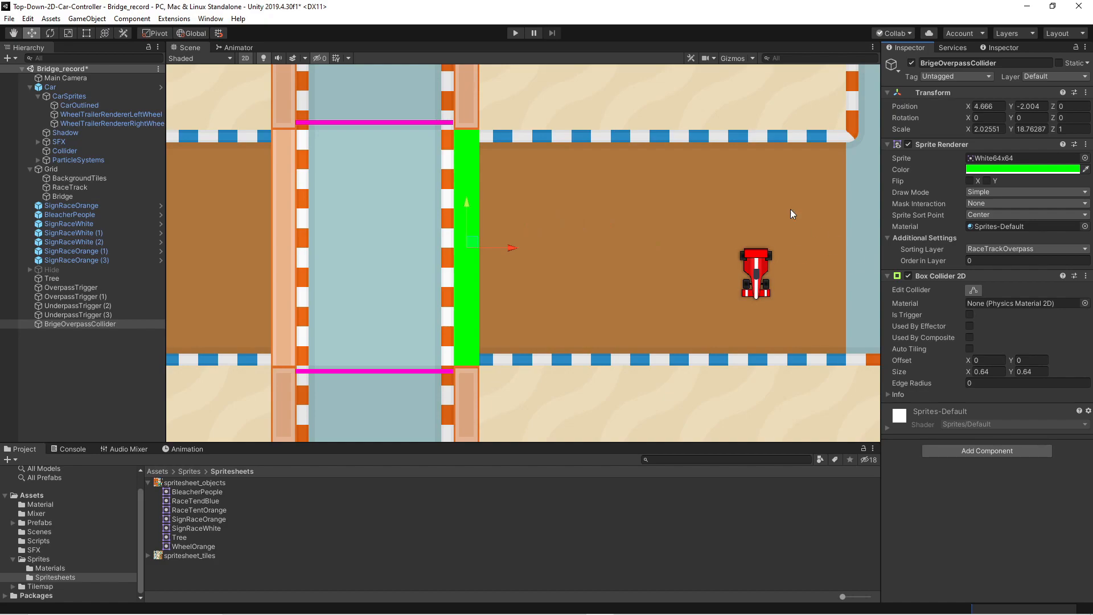
left_click(734, 59)
scroll(495, 171, "up", 5)
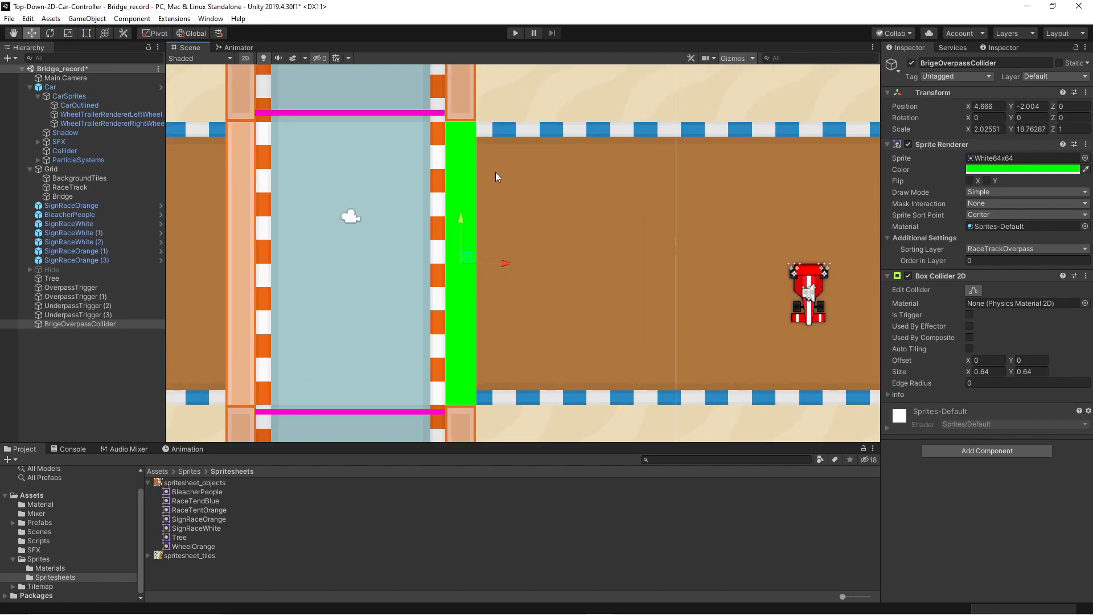
scroll(482, 190, "down", 5)
scroll(486, 197, "up", 5)
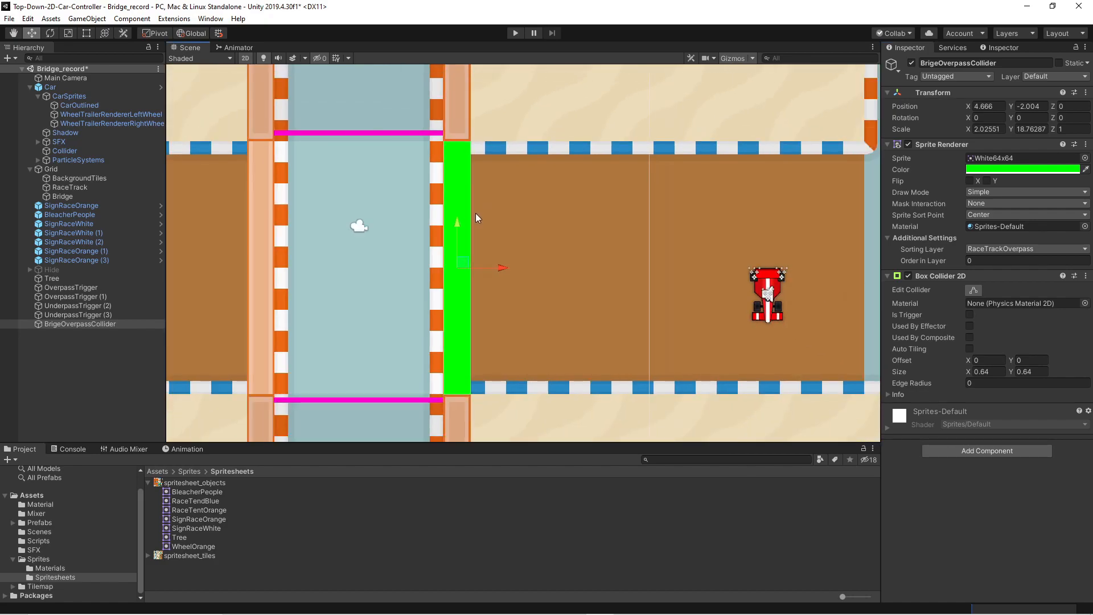
scroll(476, 212, "down", 5)
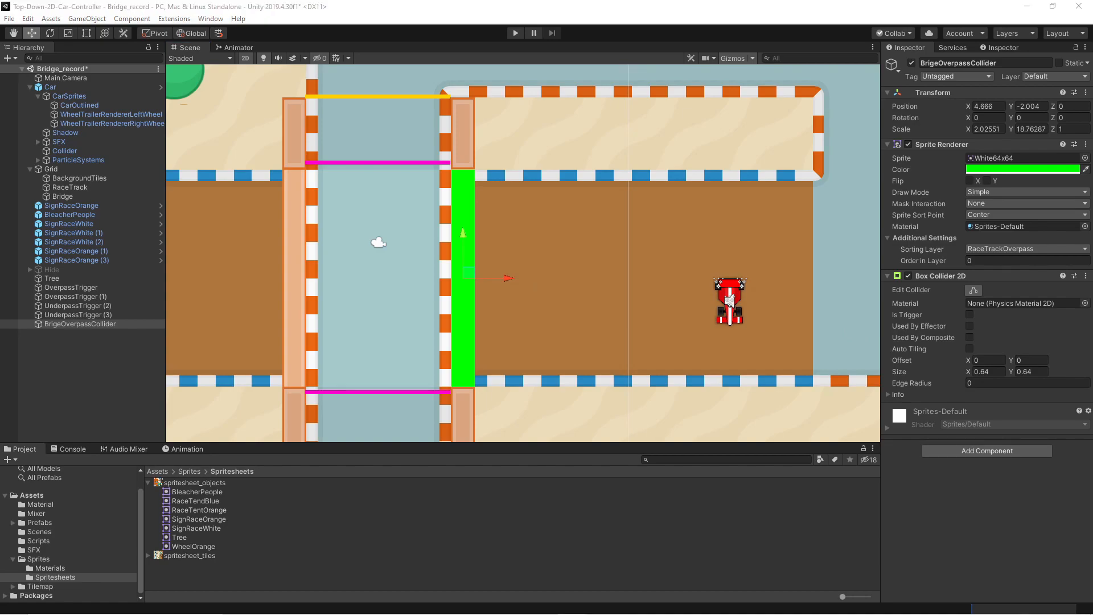
- Create a new tag named OverpassCollider and assign it to BrigeOverpassCollider
left_click(952, 75)
left_click(968, 251)
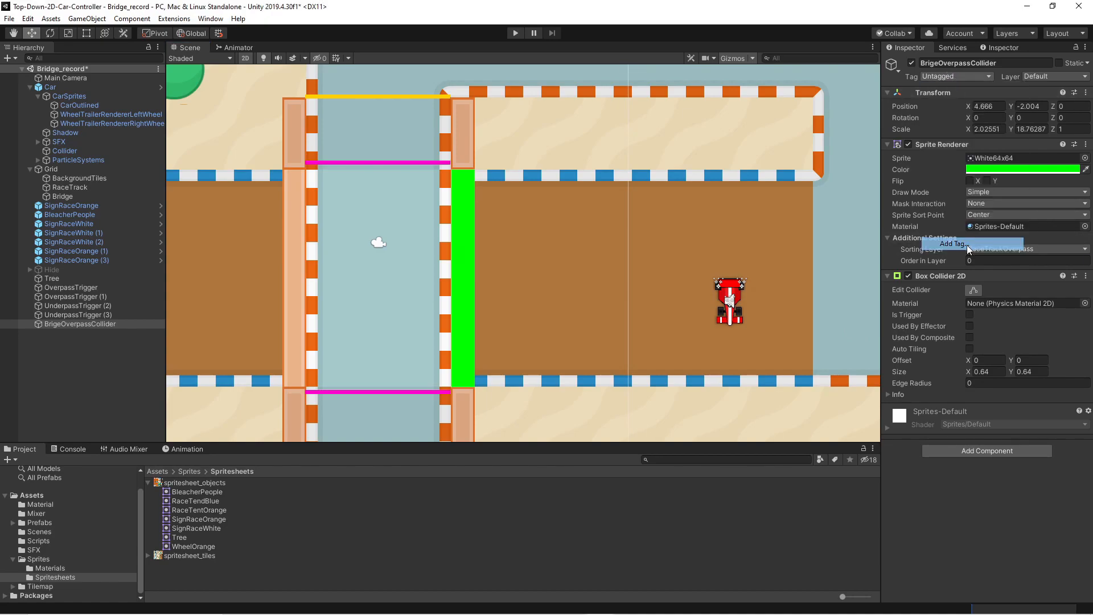
left_click(1060, 162)
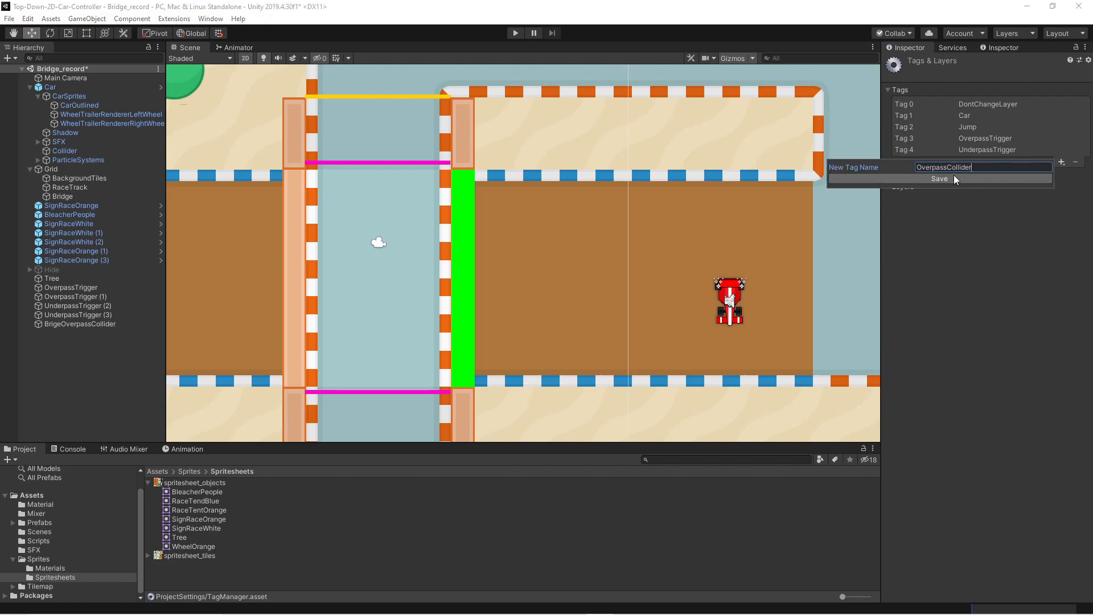
left_click(962, 180)
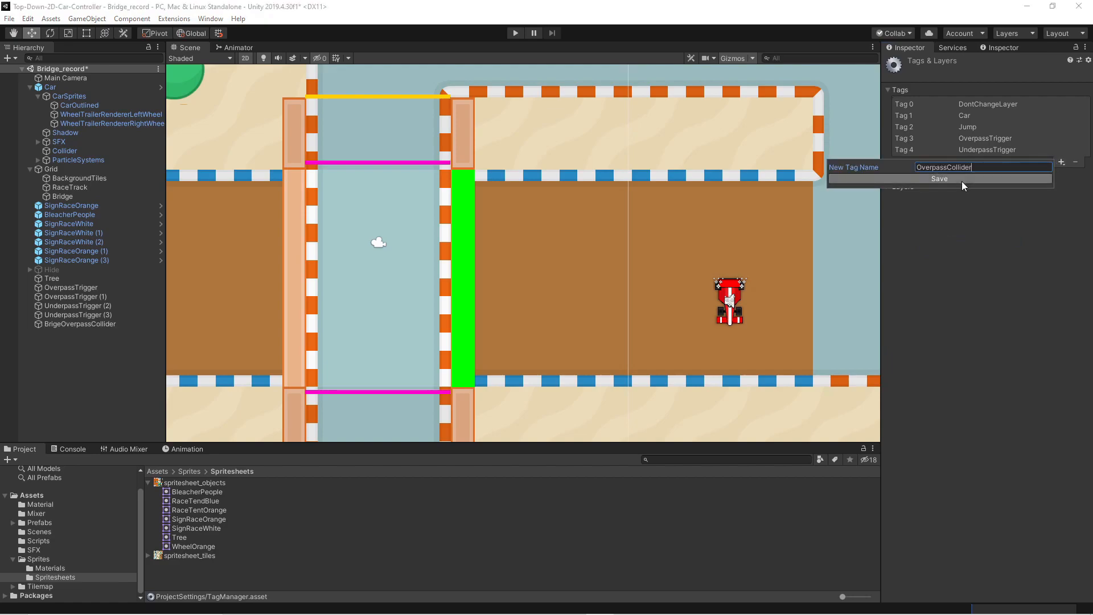
left_click(471, 250)
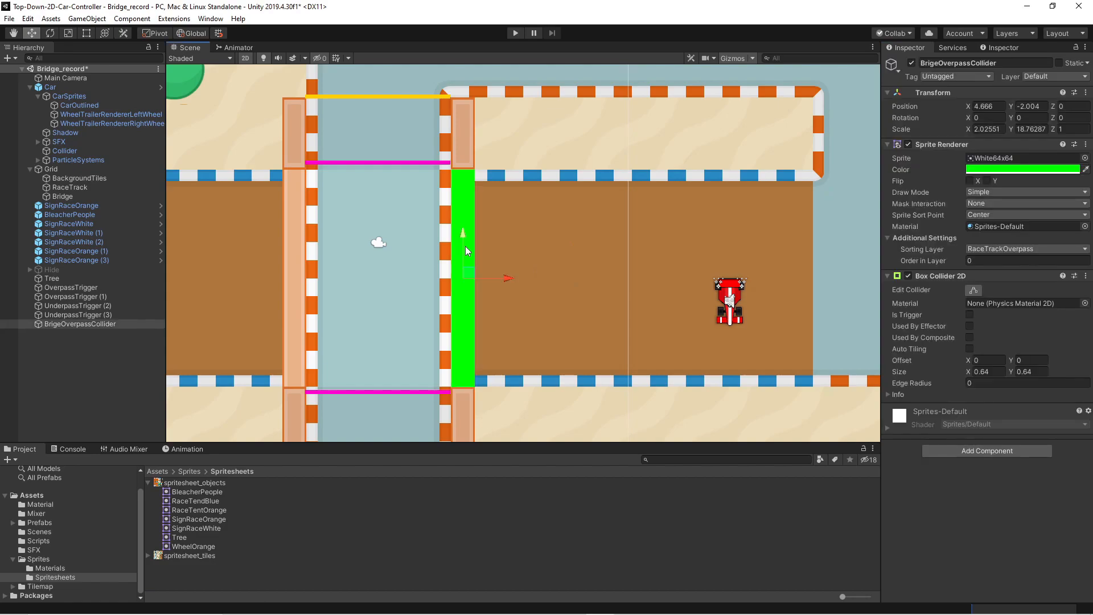
left_click(957, 76)
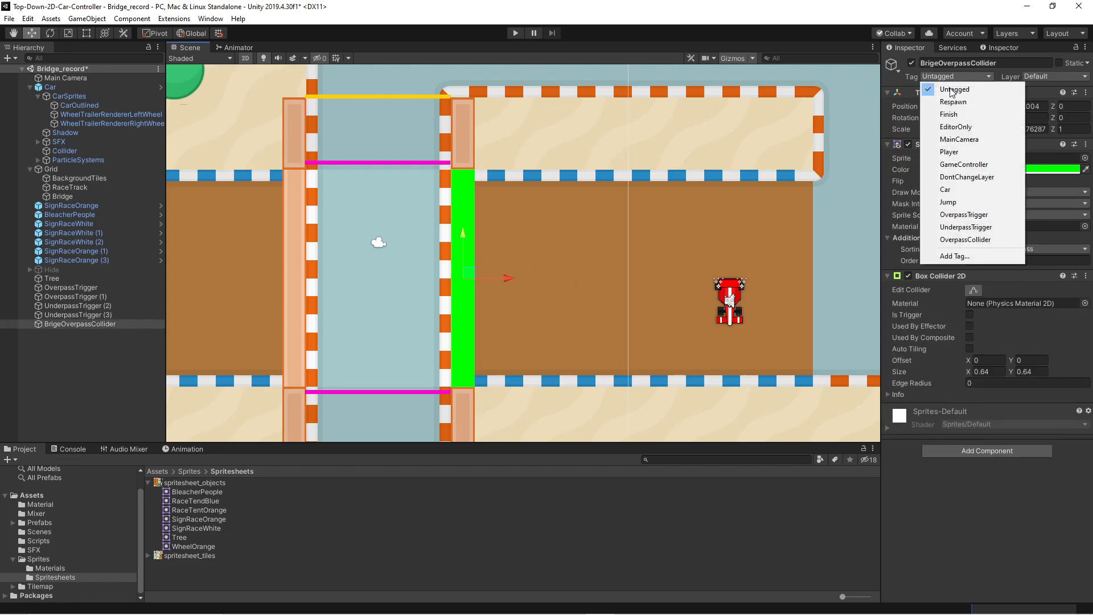
left_click(986, 242)
- Duplicate BrigeOverpassCollider and move the copy onto the bridge's left rail at X -4.71
left_click(91, 314)
left_click(91, 323)
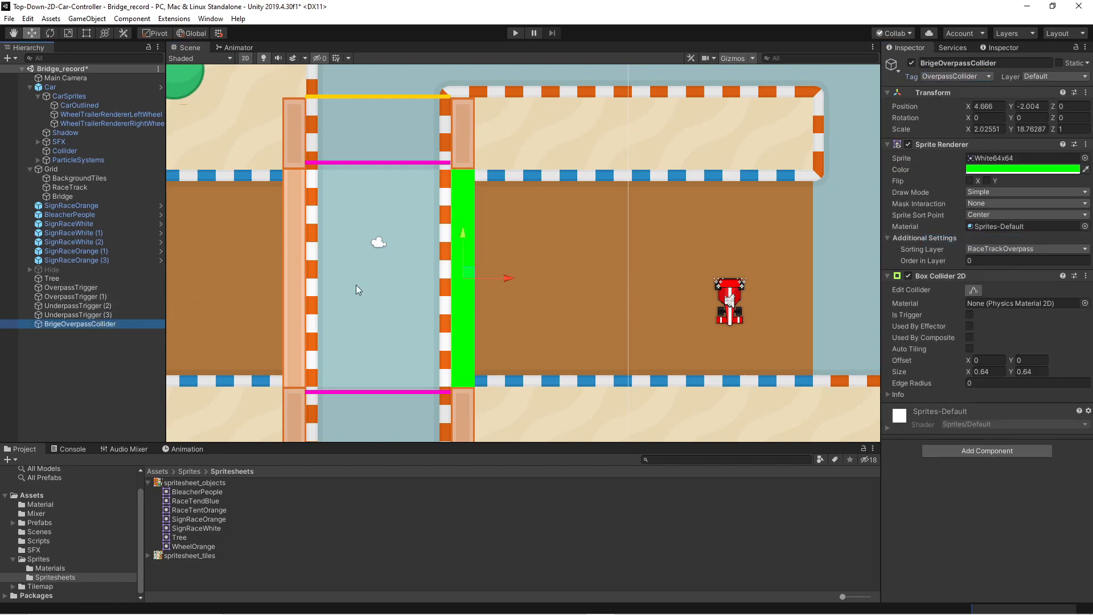
key("ctrl+d")
left_click_drag(507, 278, 340, 284)
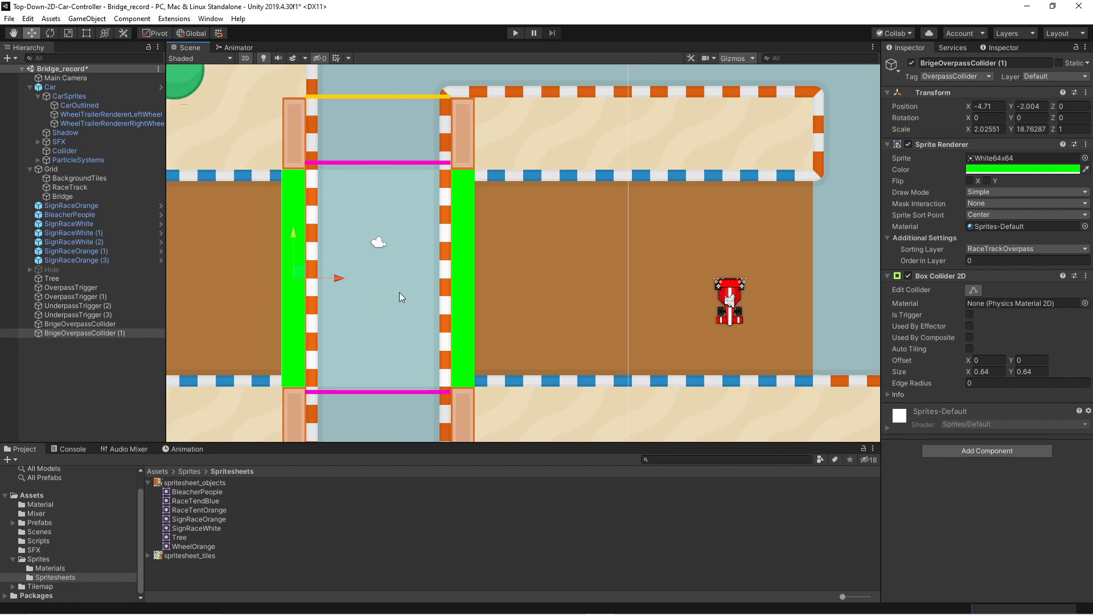
- Duplicate the right rail's overpass collider and move the copy up along the rail to Y 3.96
left_click(77, 324)
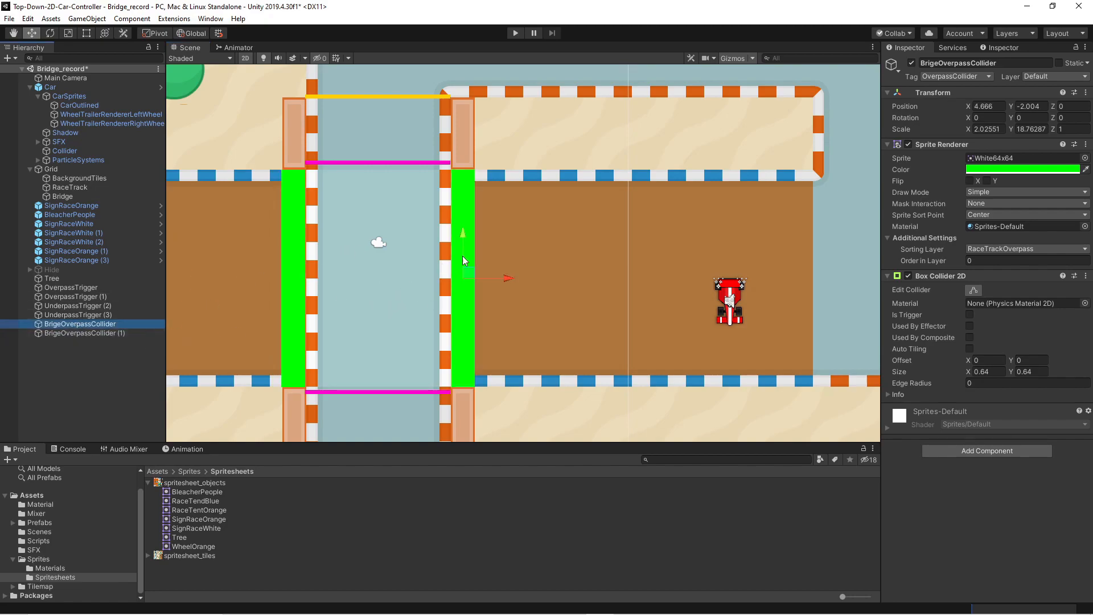
key("ctrl+d")
left_click_drag(462, 237, 472, 129)
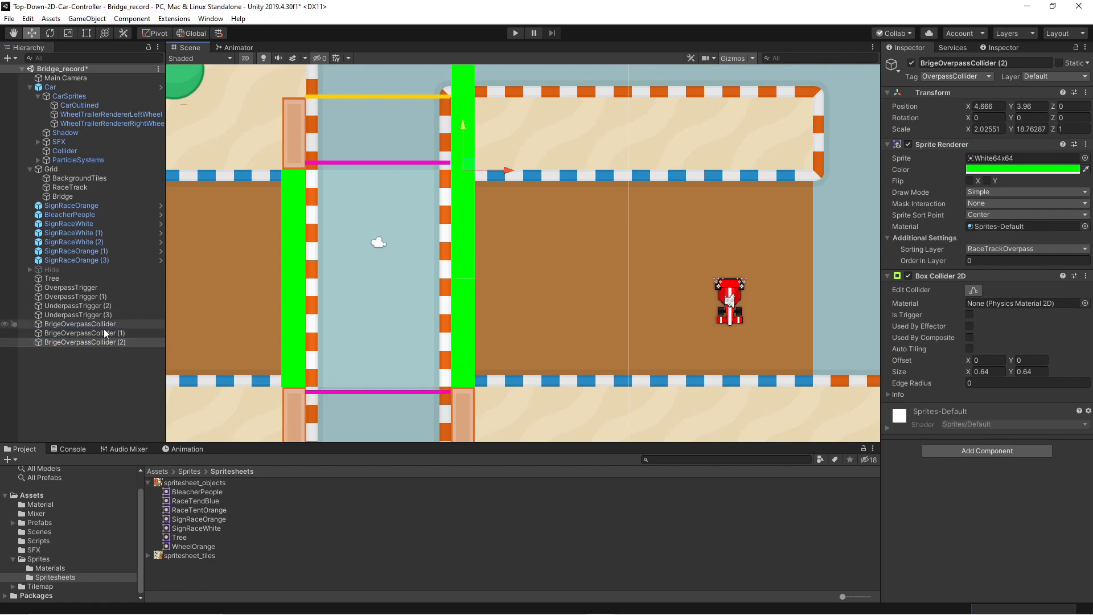
- Rename the raised right-rail copy as BrigeUnderpassCollider (2)
left_click(70, 344)
left_click(64, 344)
left_click(63, 341)
left_click_drag(91, 345, 77, 343)
type("Under")
key("Return")
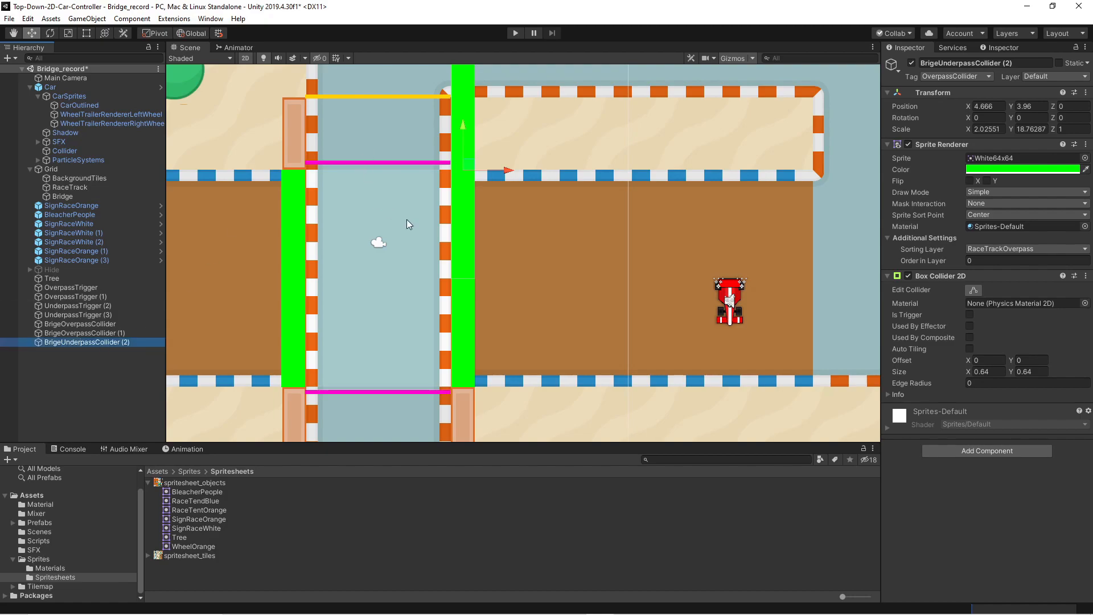
- Create a new tag named UnderpassCollider and assign it to BrigeUnderpassCollider (2)
middle_click_drag(390, 210, 404, 289)
left_click(983, 76)
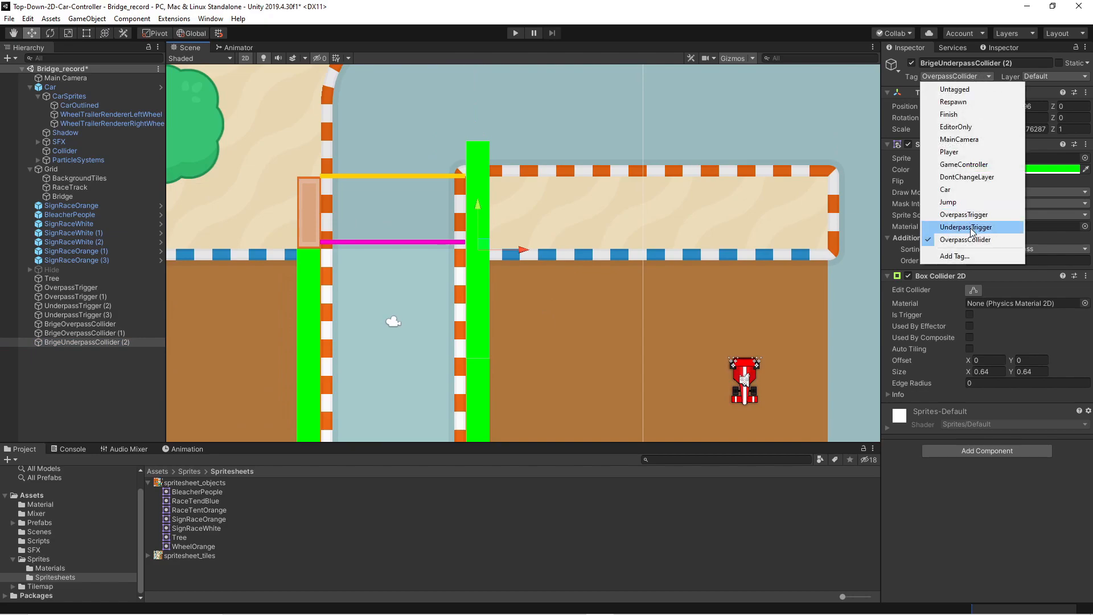
left_click(968, 256)
left_click(1061, 173)
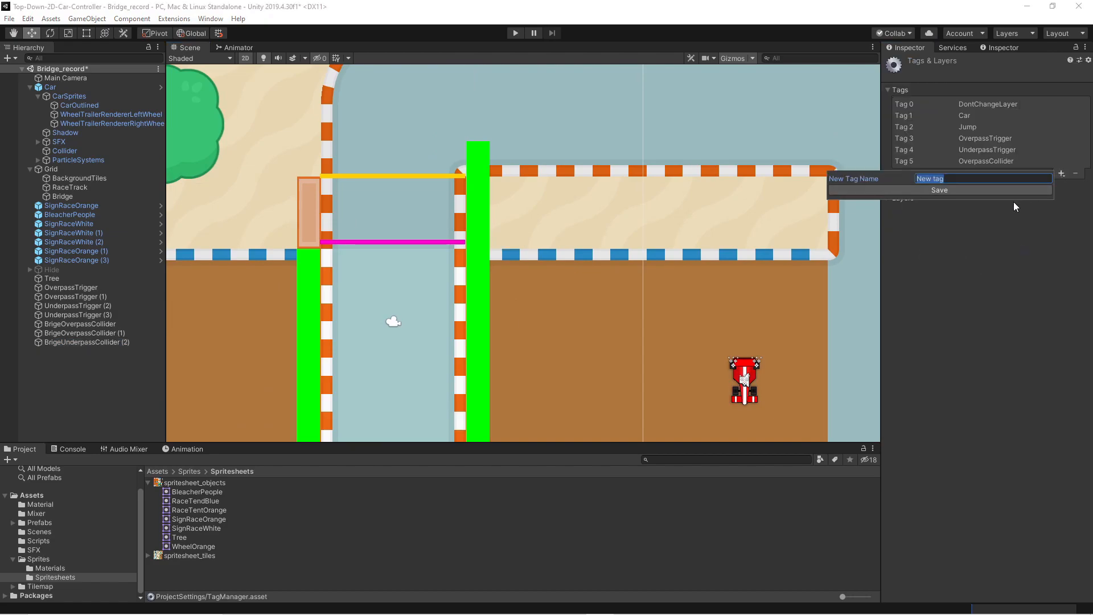
type("UnderpassCollider")
key("Return")
left_click(483, 190)
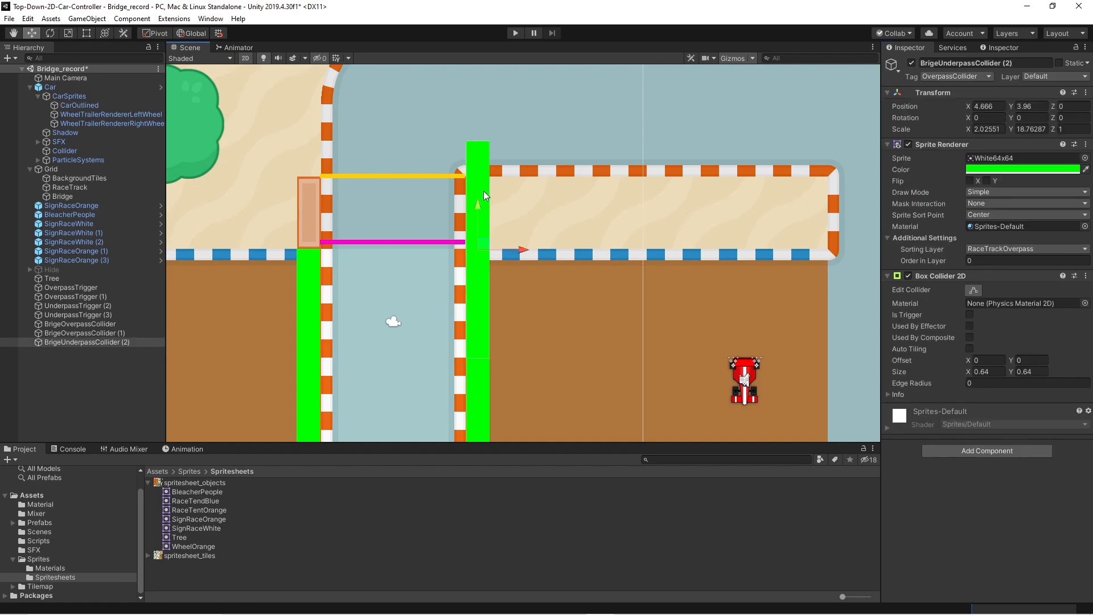
left_click(957, 76)
left_click(966, 252)
- Shrink BrigeUnderpassCollider (2) to cover only the right rail's upper end tile, at about Y 5.99 with Y scale 6.19
left_click(85, 33)
left_click_drag(477, 142, 477, 177)
left_click_drag(483, 360, 489, 226)
scroll(483, 239, "up", 3)
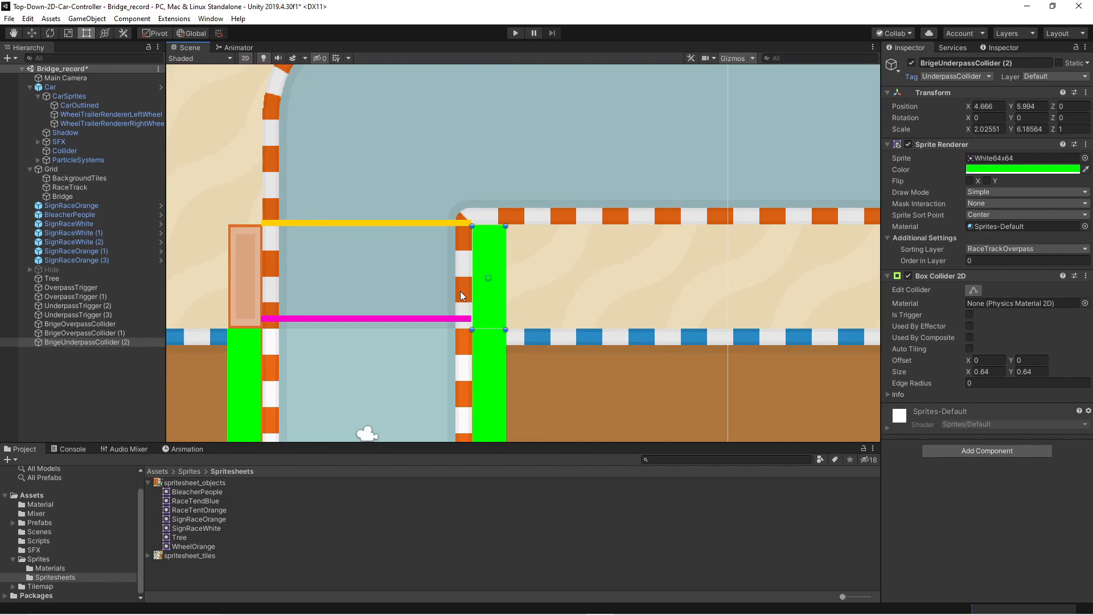
left_click(68, 333)
left_click(68, 342)
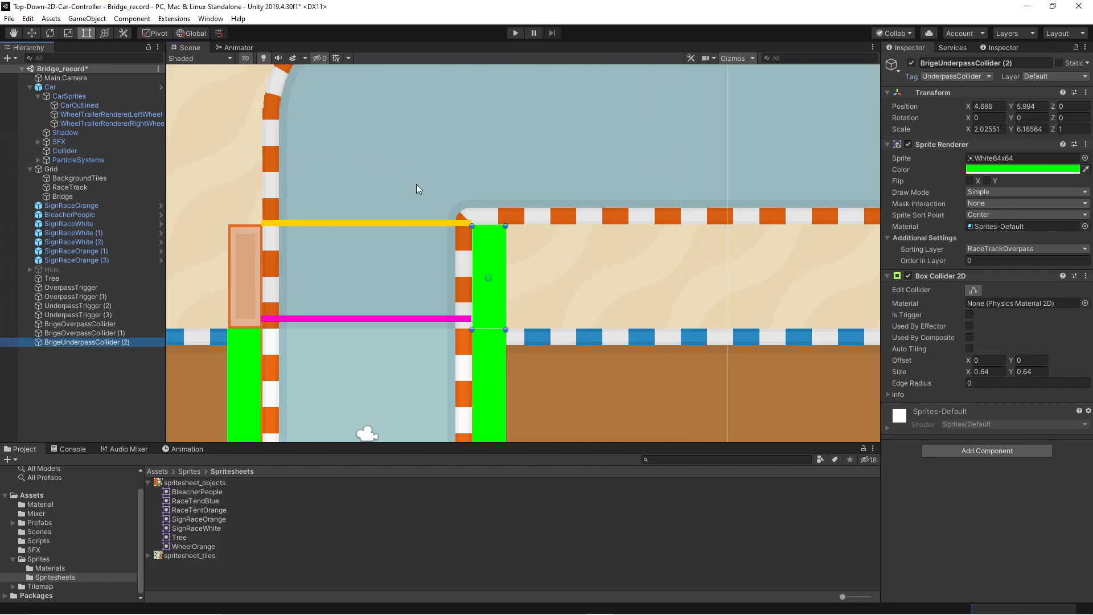
- Duplicate BrigeUnderpassCollider (2) and move the copy across to the left rail's upper end at X -4.72
left_click(32, 33)
left_click_drag(495, 270, 374, 267)
key("ctrl+z")
key("ctrl+d")
left_click_drag(537, 278, 291, 276)
middle_click_drag(347, 302, 431, 100)
scroll(436, 145, "down", 12)
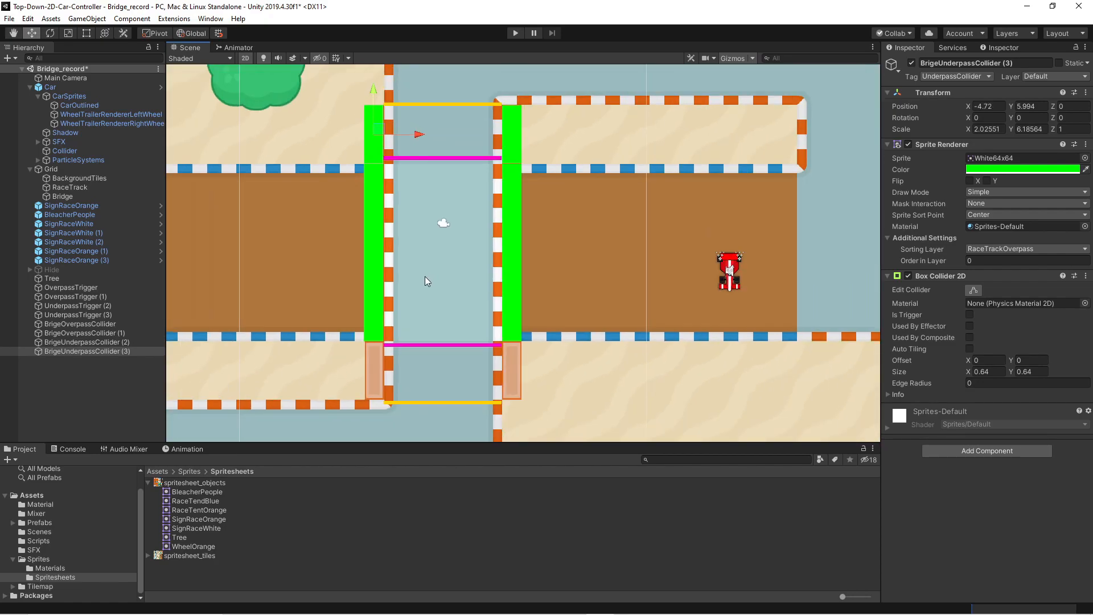
- Duplicate both upper underpass colliders together and move the copies down to the lower ends of the bridge rails at Y -10
left_click(115, 342, "ctrl")
middle_click_drag(431, 174, 426, 210)
scroll(426, 210, "down", 1)
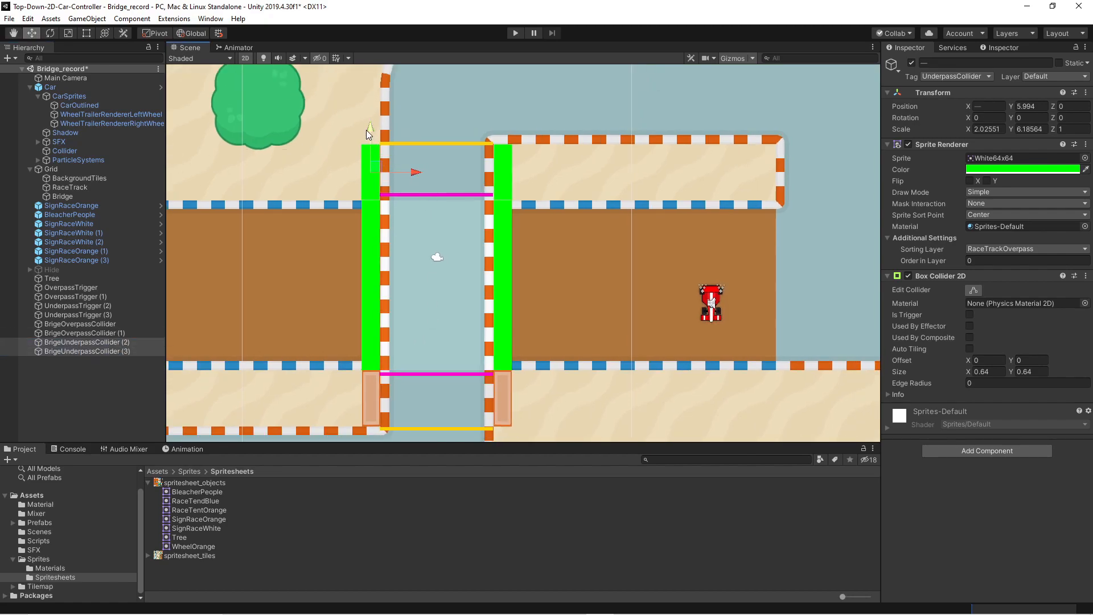
key("ctrl+d")
left_click_drag(362, 128, 364, 356)
middle_click_drag(364, 355, 341, 248)
scroll(342, 248, "up", 4)
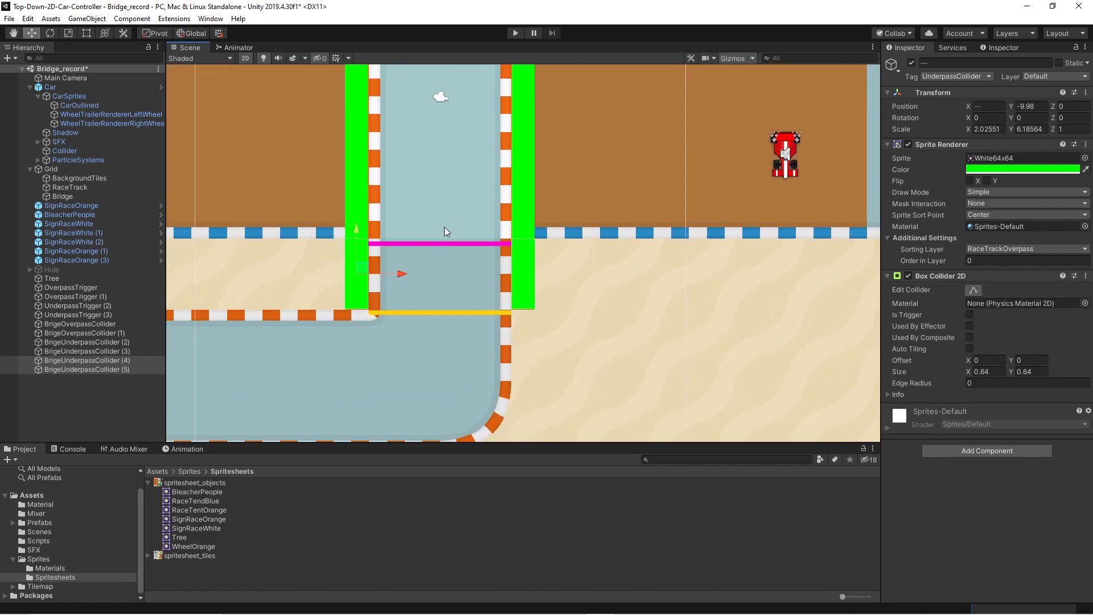
left_click_drag(337, 243, 337, 241)
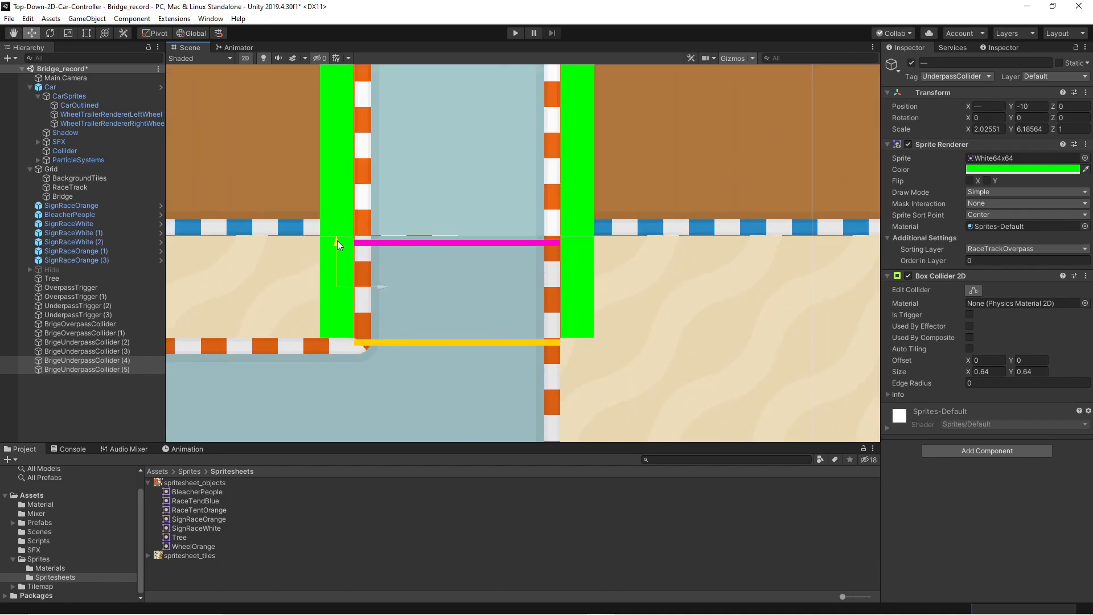
scroll(425, 241, "down", 8)
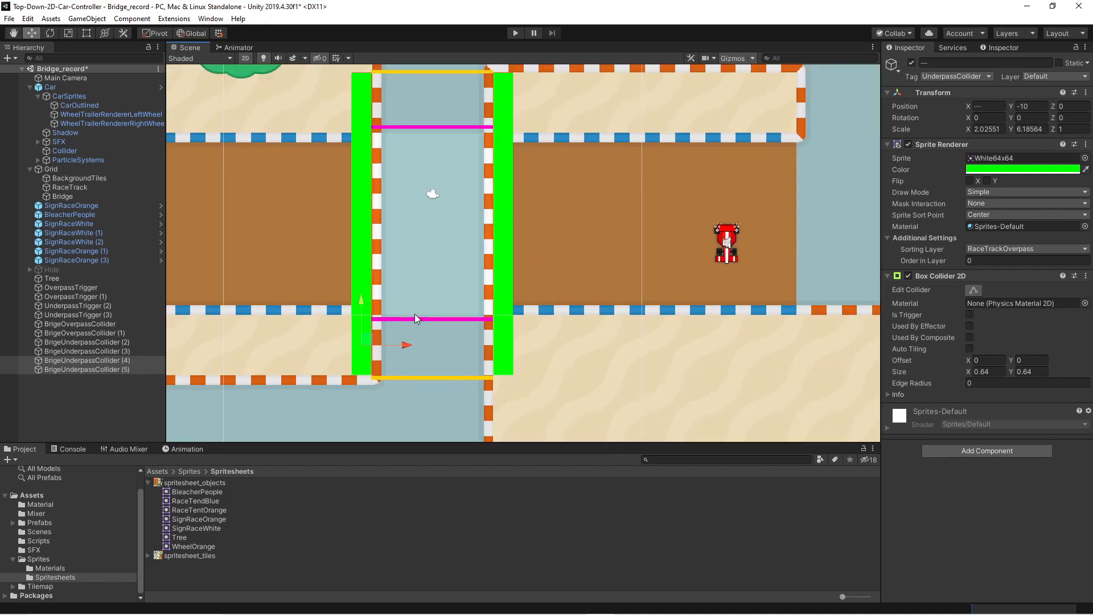
- Run the scene and drive the car around the upper track onto the bridge's upper end to test the overpass
left_click(515, 33)
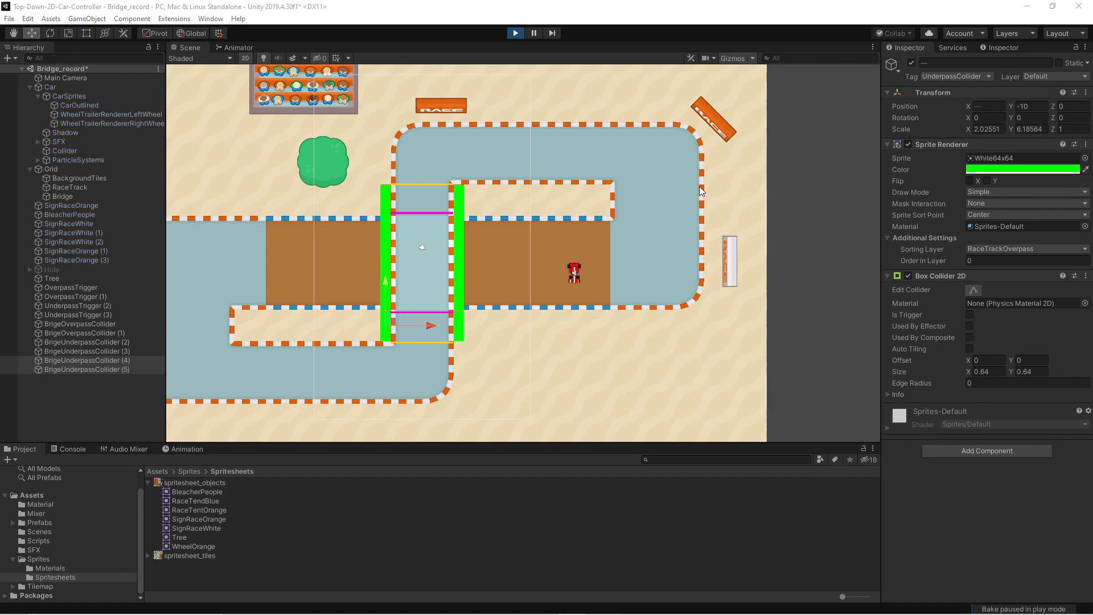
key("Up")
key("Right")
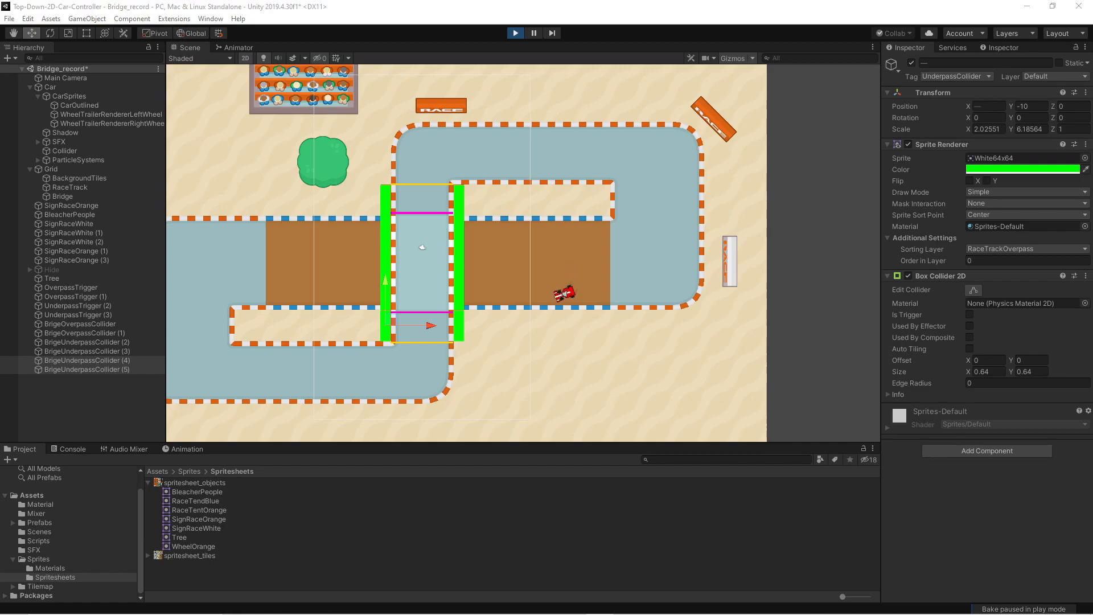
key("Down")
key("Up")
key("Right")
key("Left")
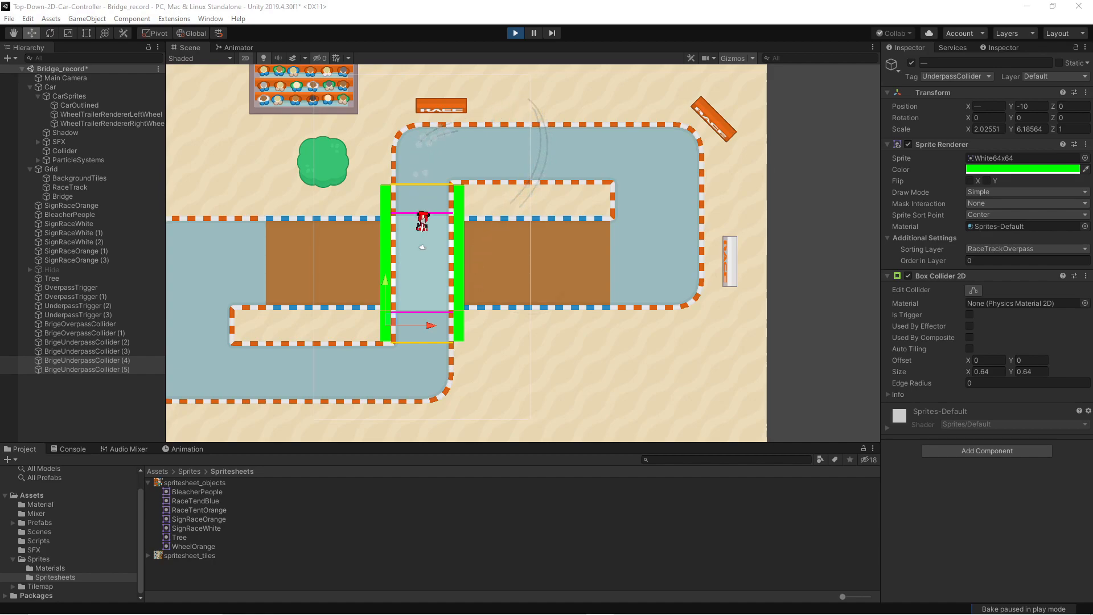
- Drive the car down across the bridge and loop back into the underpass toward the left rail to test the colliders
key("Right")
key("Right")
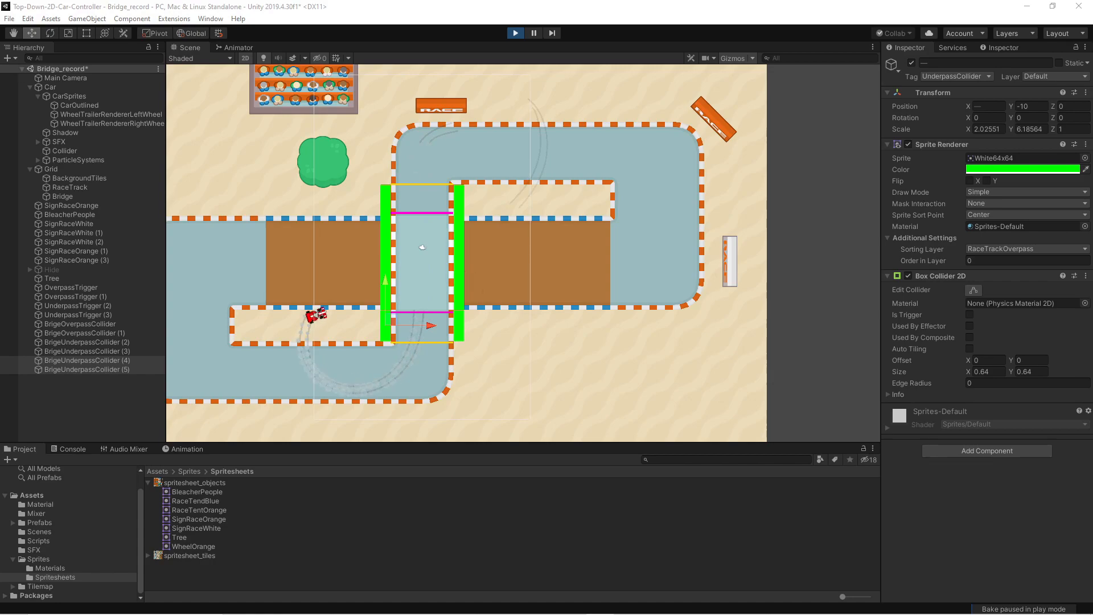
key("Down")
key("Up")
key("Right")
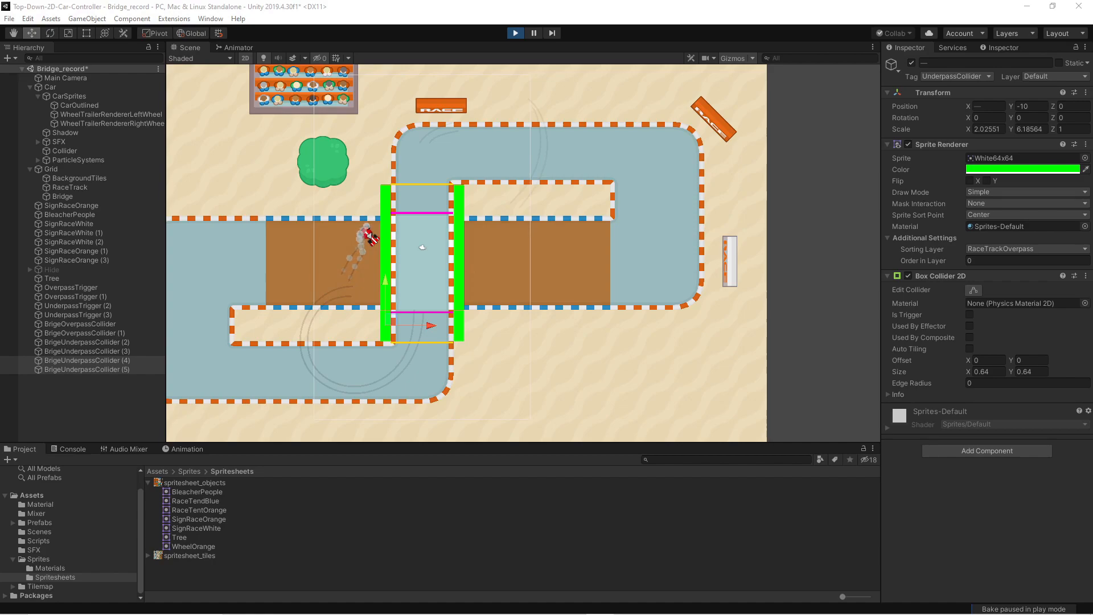
- Test drive the car around the bridge in play mode to check its behaviour against the underpass and overpass colliders
key("Down")
key("Up")
key("Down")
key("Left")
key("Up")
key("Right")
key("Down")
key("Up")
key("Up")
key("Left")
key("Up")
key("Left")
key("Up")
key("Right")
key("Left")
key("Up")
key("Left")
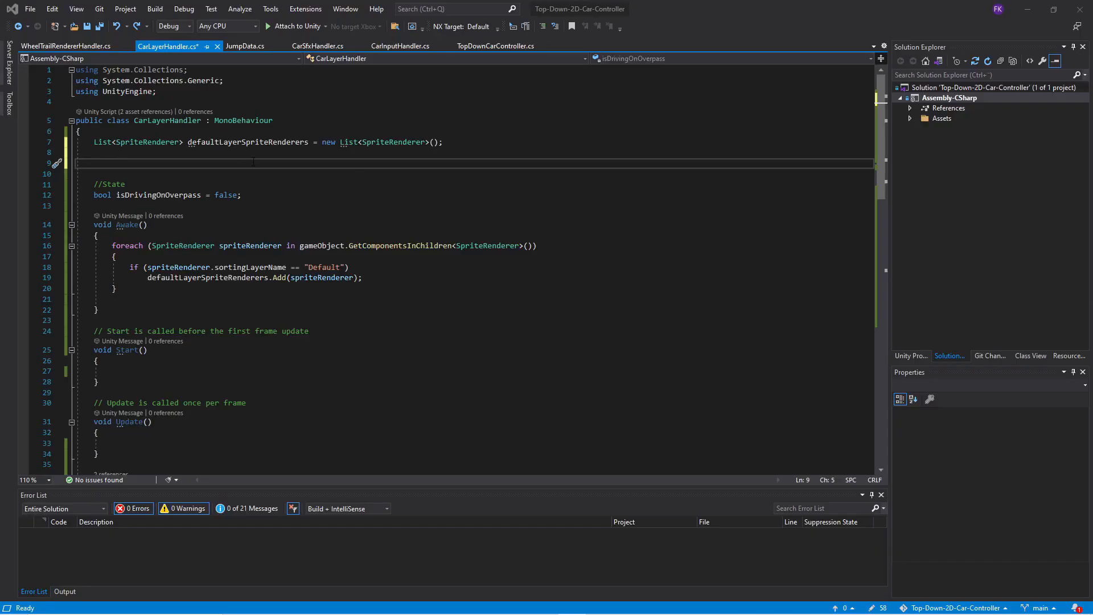
- In Visual Studio, declare overpassColliderList and underpassColliderList in CarLayerHandler, each initialised as a new List<Collider2D>, below defaultLayerSpriteRenderers
left_click(221, 164)
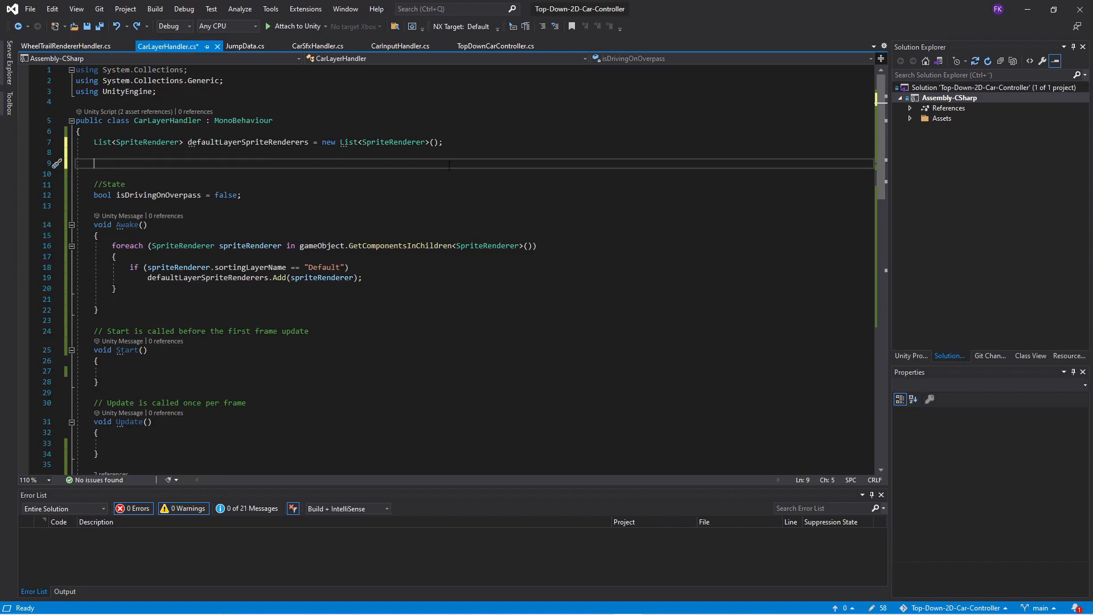
type("List<Collider2D> overpassColliderList = new List<Collider2D>(); List<Collider2D> underpassColliderList = new List<Collider2D>();")
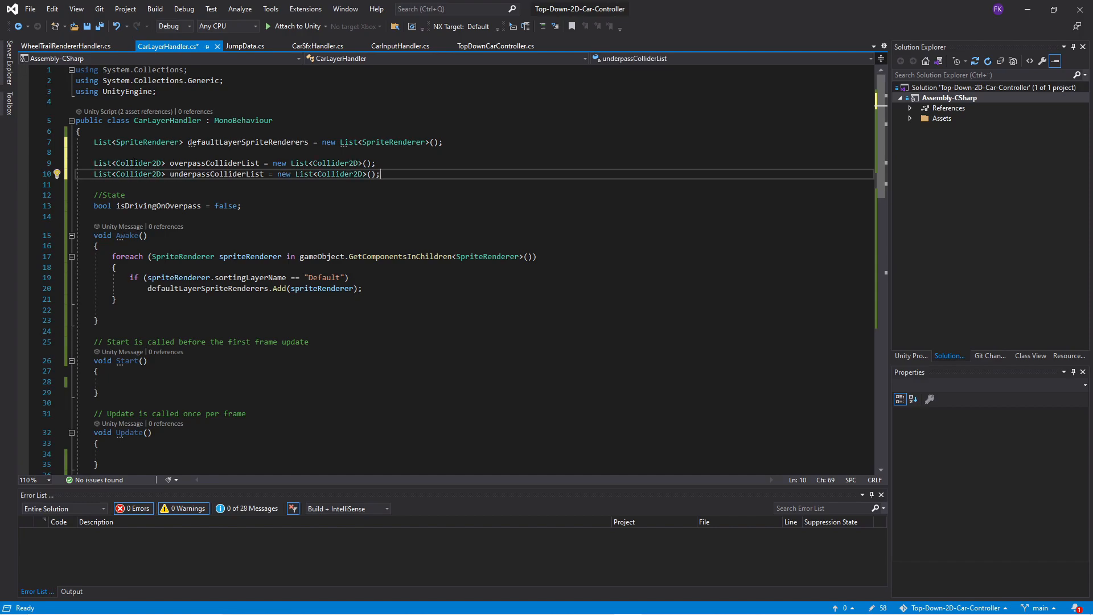
left_click(228, 153)
left_click(411, 175)
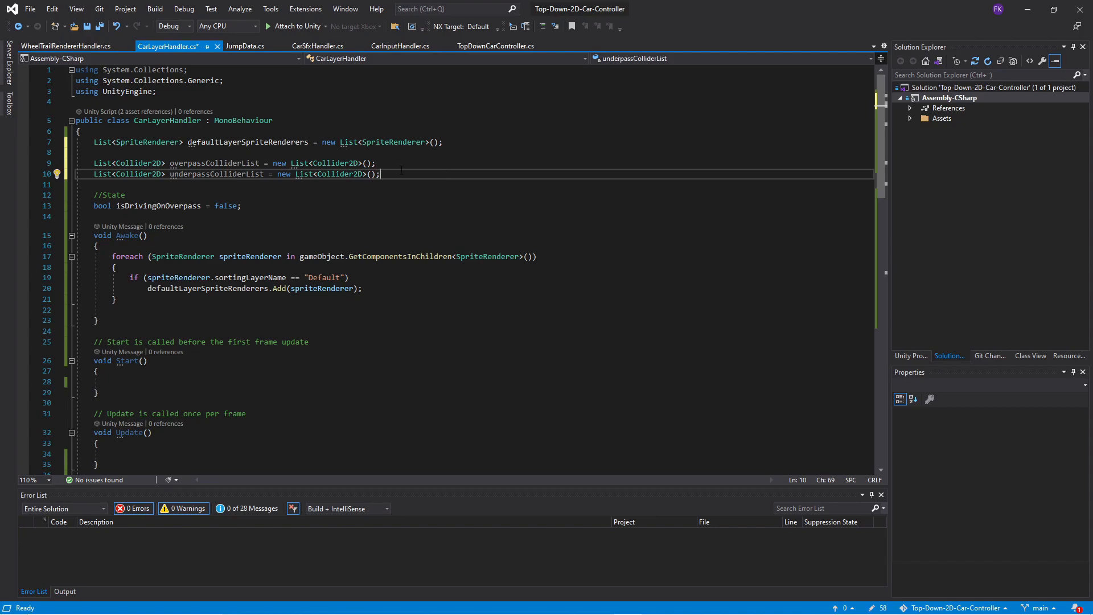
key("alt+Tab")
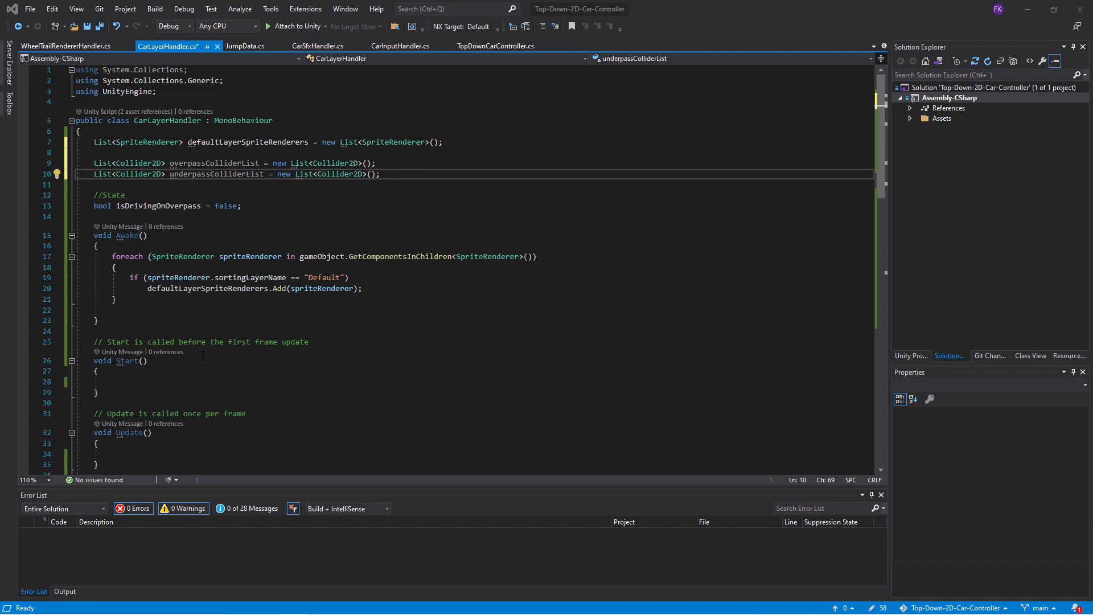
- Add a foreach loop in Awake that adds the Collider2D of every GameObject tagged "OverpassCollider" to overpassColliderList
left_click(141, 310)
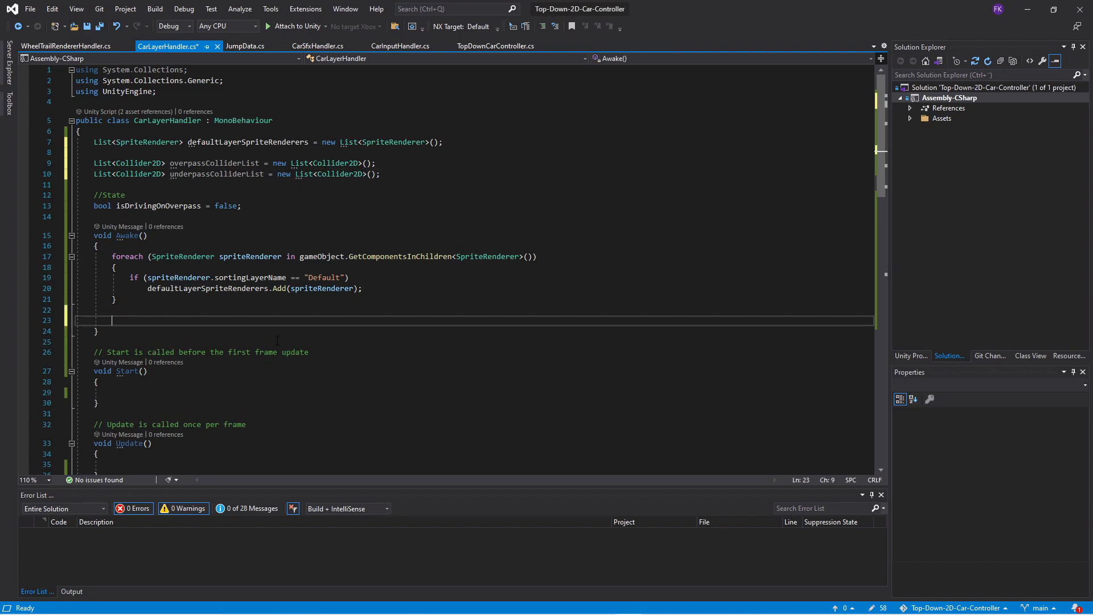
type("foreach (GameObject overpassColliderGameObject in GameObject.FindGameObjectsWithTag(\"OverpassCollider\")) {     overpassColliderList.Add(overpassColliderGameObject.GetComponent<Collider2D>()); }")
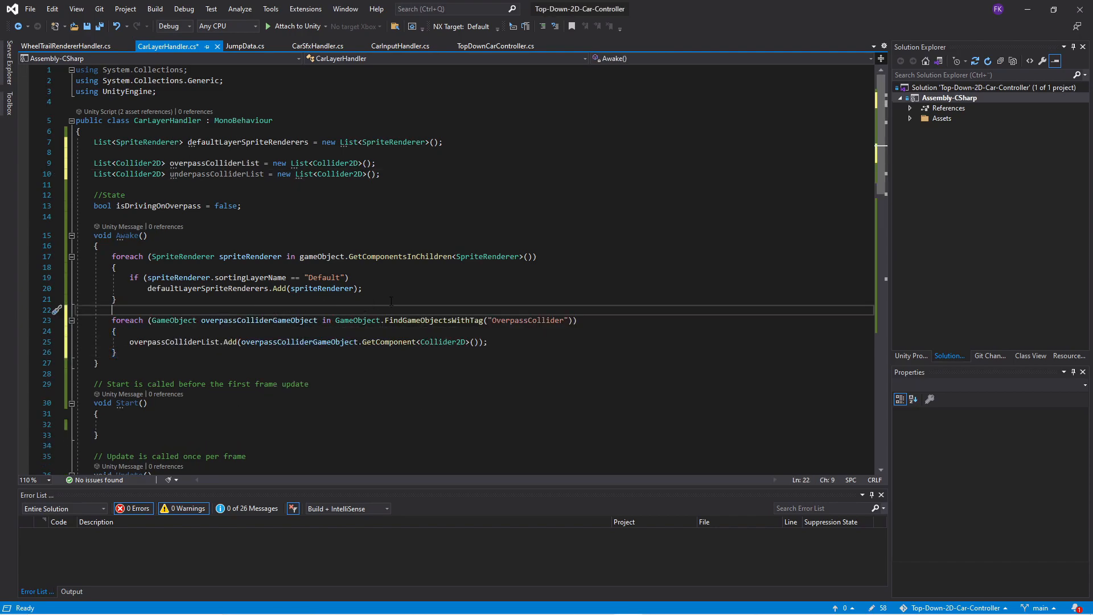
left_click(421, 320)
double_click(425, 321)
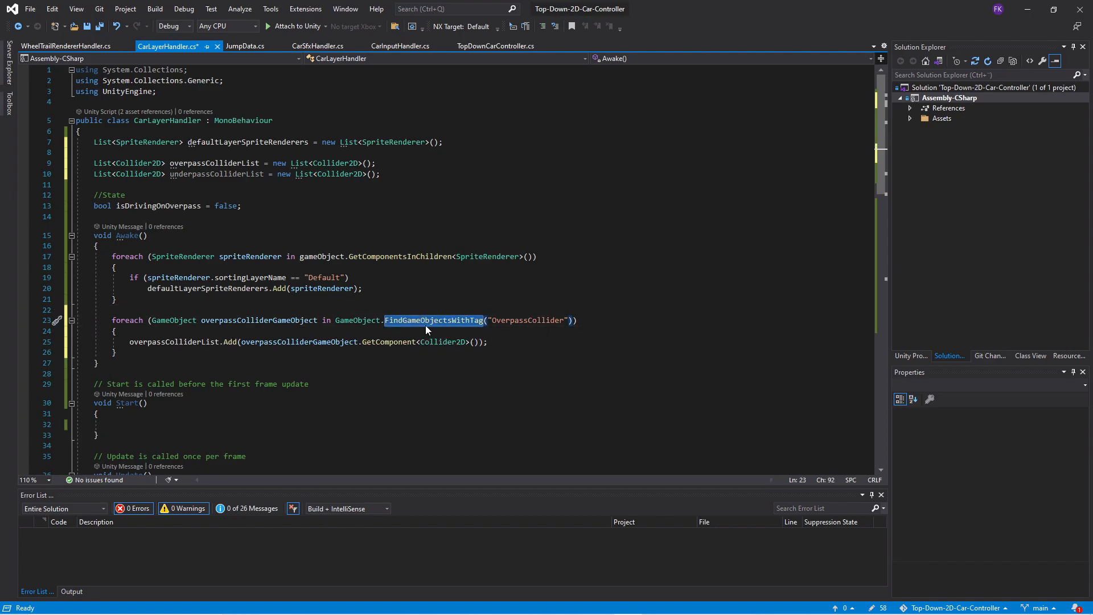
mouse_move(398, 324)
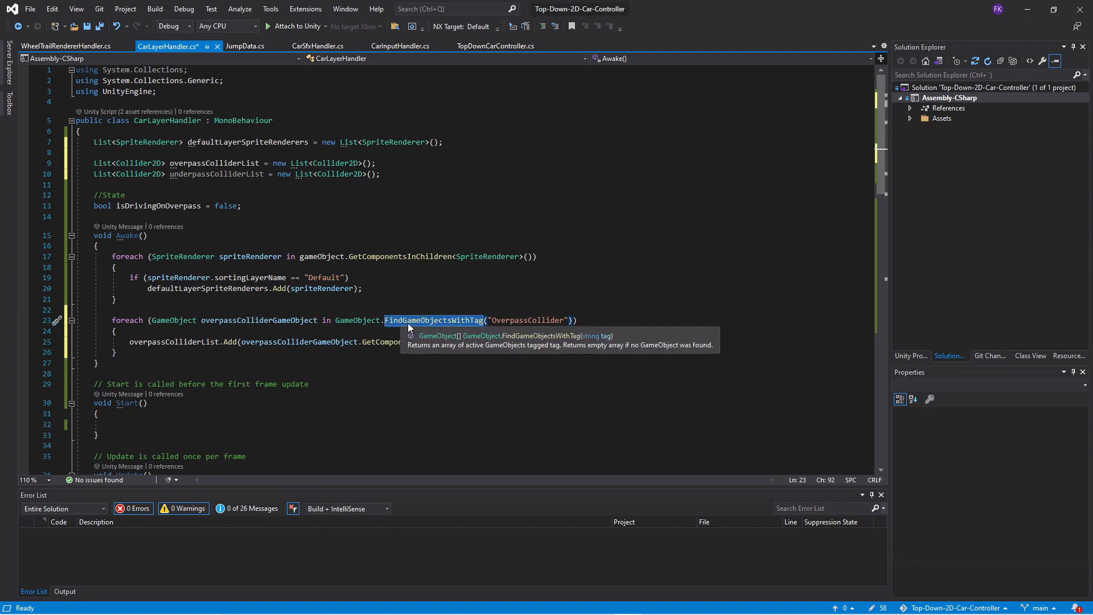
double_click(554, 322)
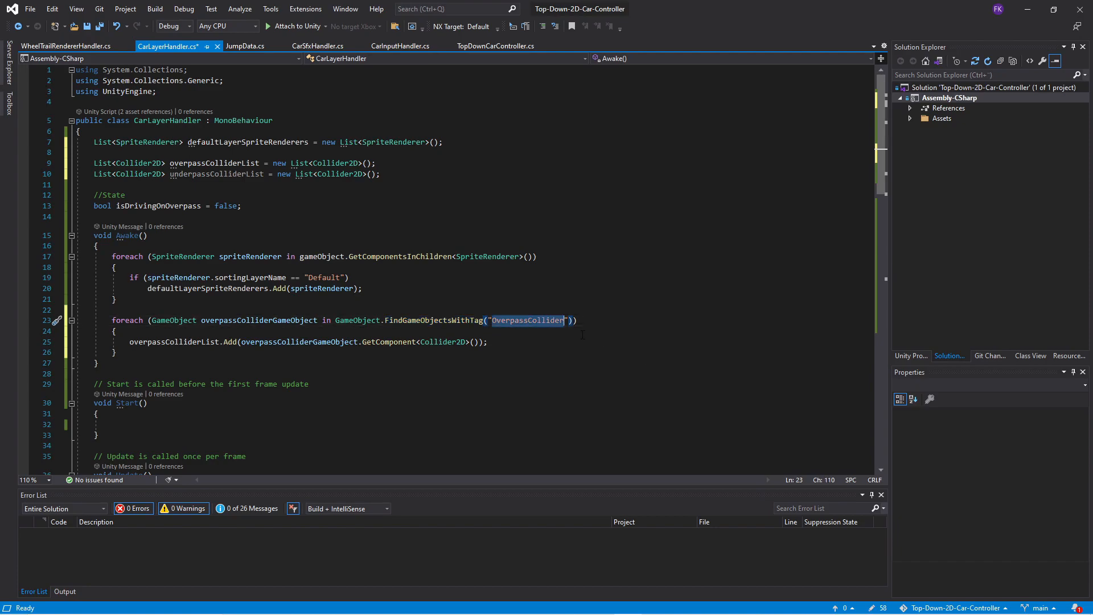
left_click(631, 322)
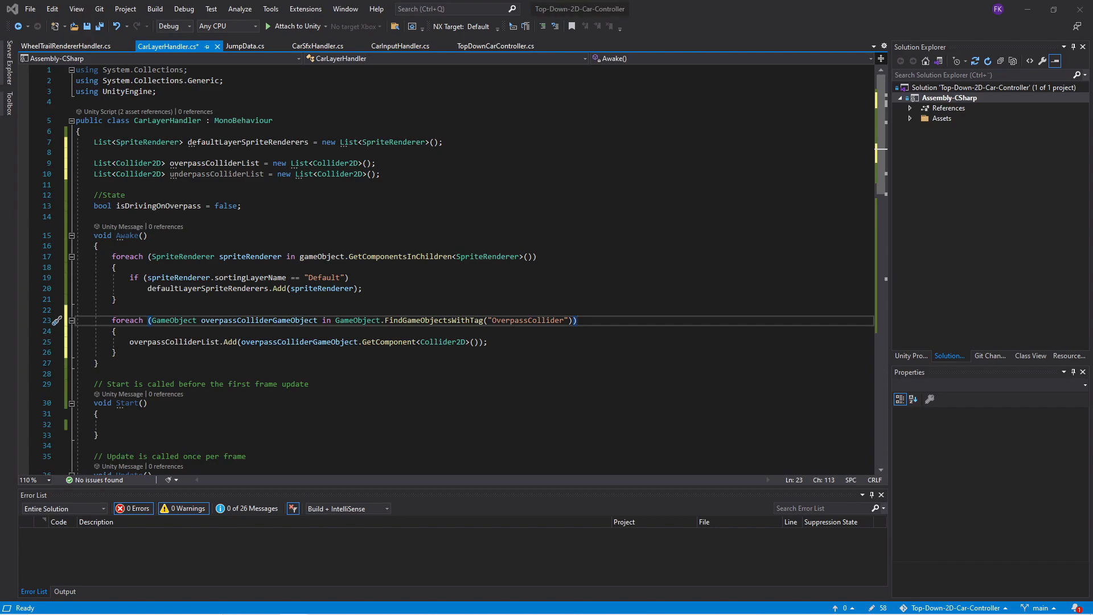
- Add a second foreach loop in Awake that adds the Collider2D of every GameObject tagged "UnderpassCollider" to underpassColliderList
left_click(162, 354)
key("Return")
key("Return")
type("foreach (GameObject underpassColliderGameObject in GameObject.FindGameObjectsWithTag(\"UnderpassCollider\"))         {             underpassColliderList.Add(underpassColliderGameObject.GetComponent<Collider2D>());         }")
scroll(168, 360, "down", 3)
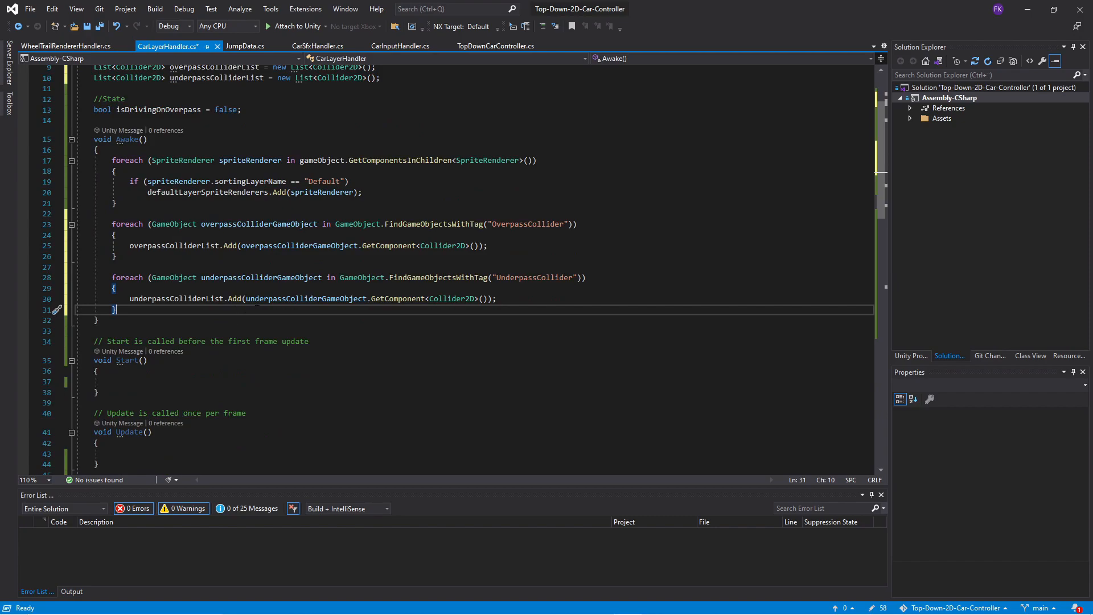
scroll(256, 298, "down", 2)
scroll(285, 290, "up", 2)
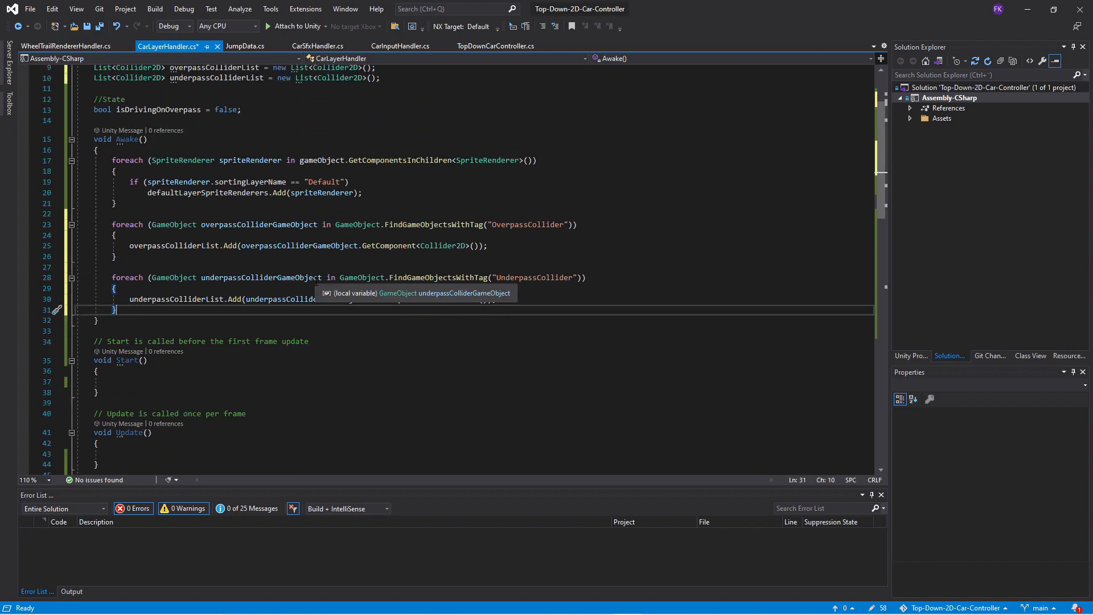
- Call UpdateSortingAndCollisionLayers() in the Start method and save the script
scroll(317, 283, "down", 7)
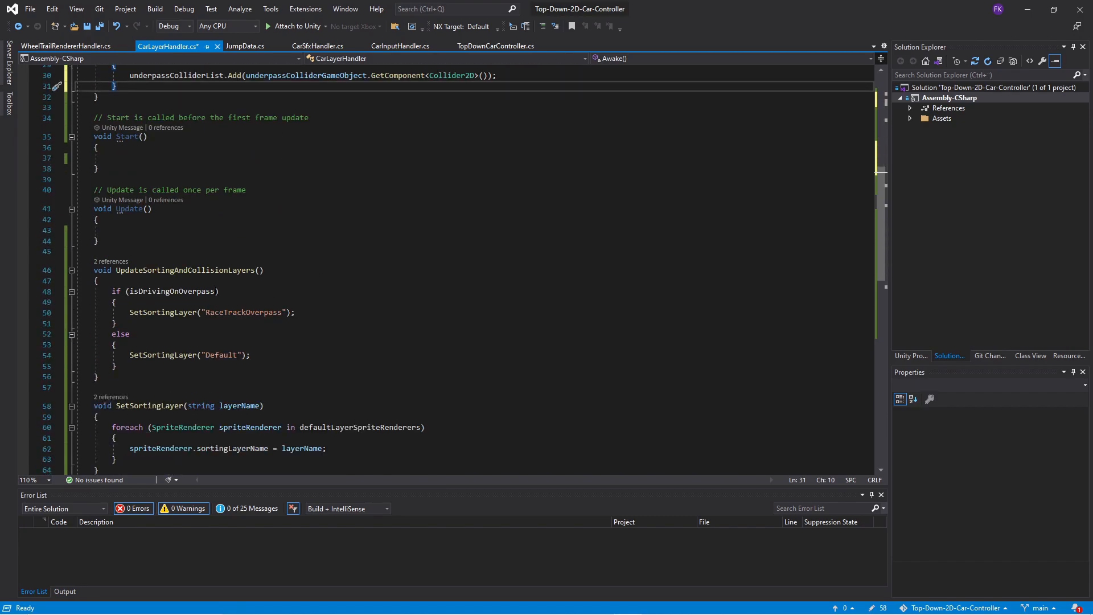
double_click(205, 270)
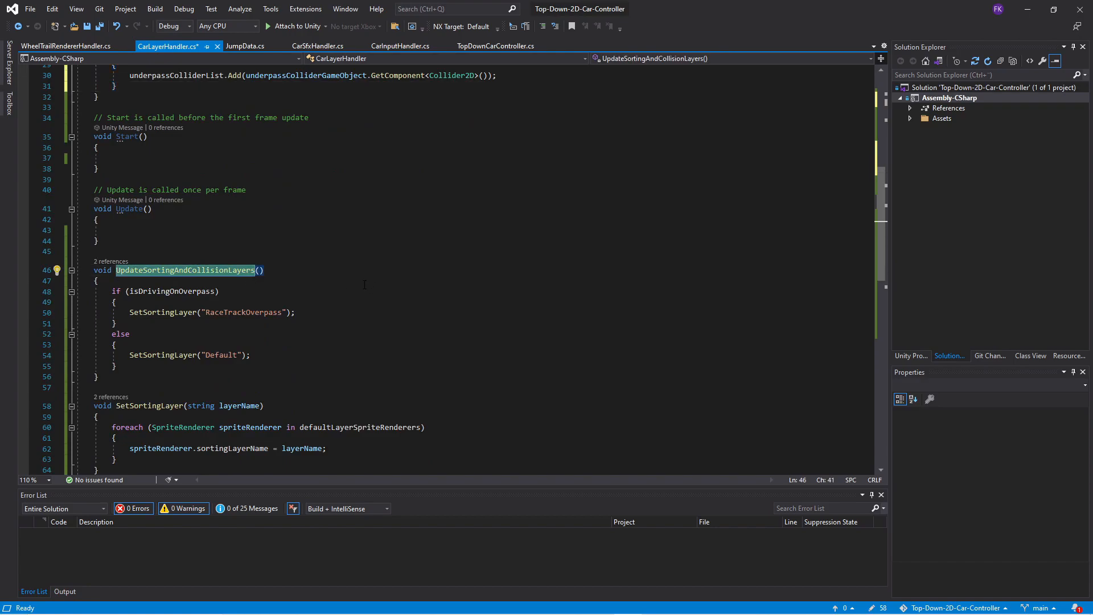
key("ctrl+c")
scroll(298, 262, "up", 2)
left_click(263, 221)
key("ctrl+v")
type("();")
key("ctrl+s")
- Declare a Collider2D field named carCollider between the two collider lists and the State comment
scroll(336, 281, "up", 2)
scroll(337, 280, "up", 1)
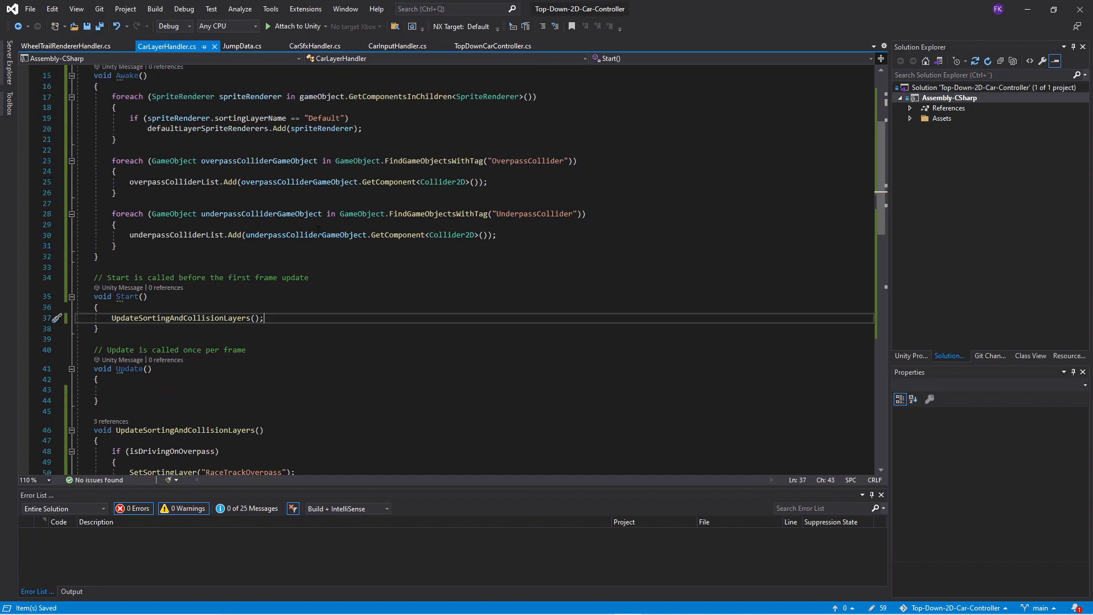
scroll(330, 304, "down", 2)
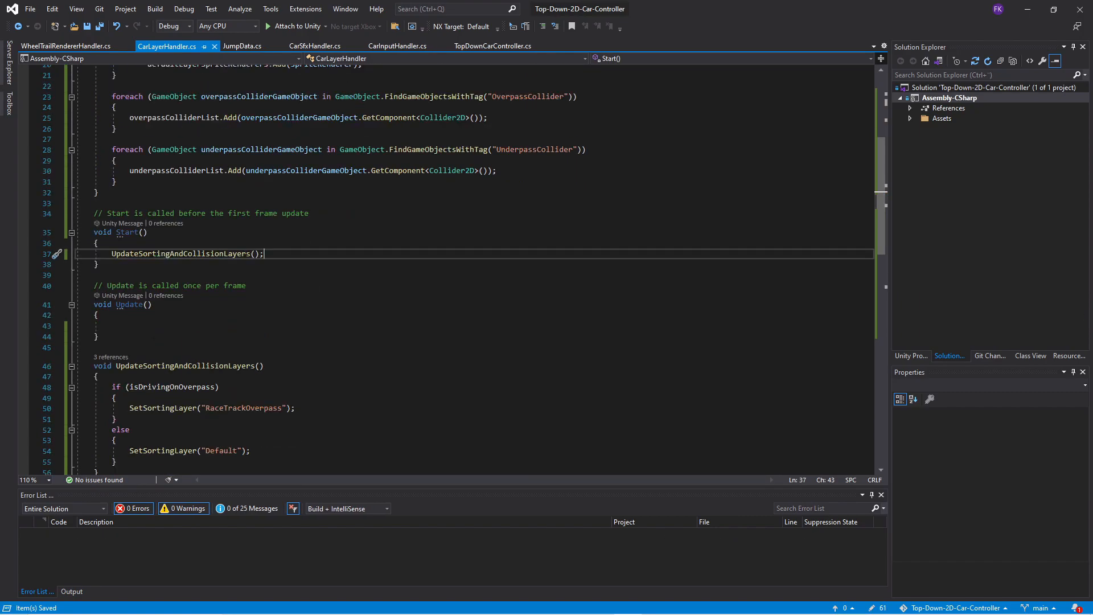
scroll(464, 268, "down", 1)
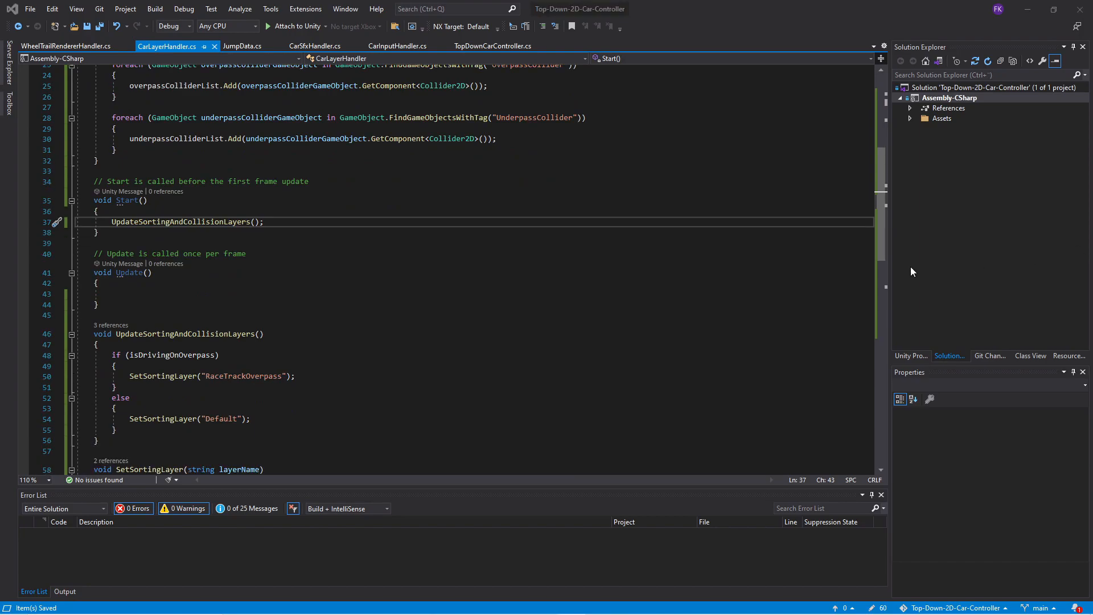
scroll(576, 281, "up", 8)
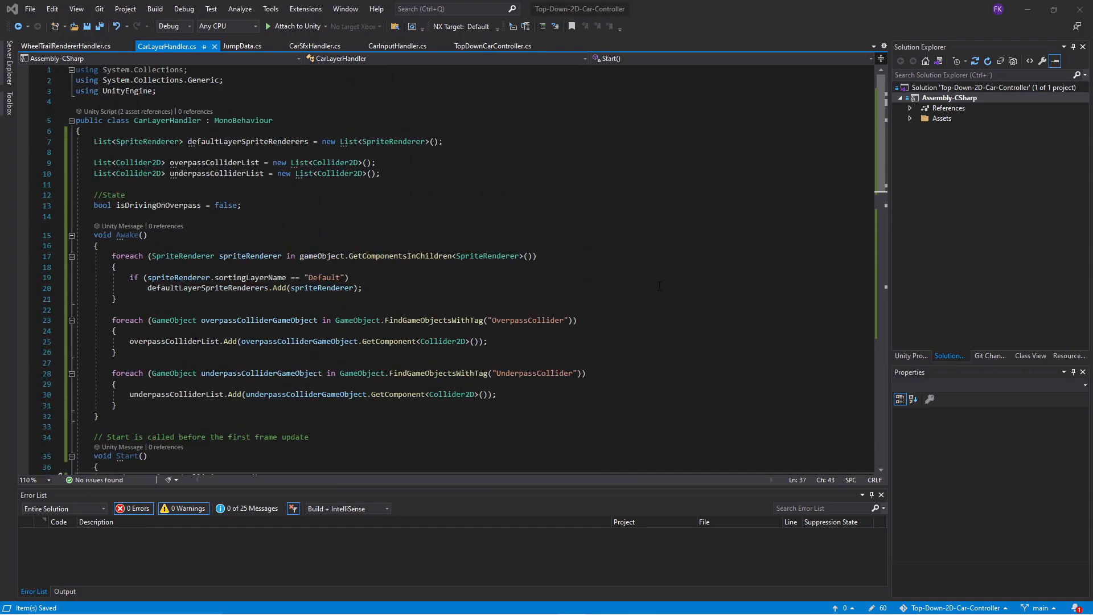
scroll(799, 255, "down", 1)
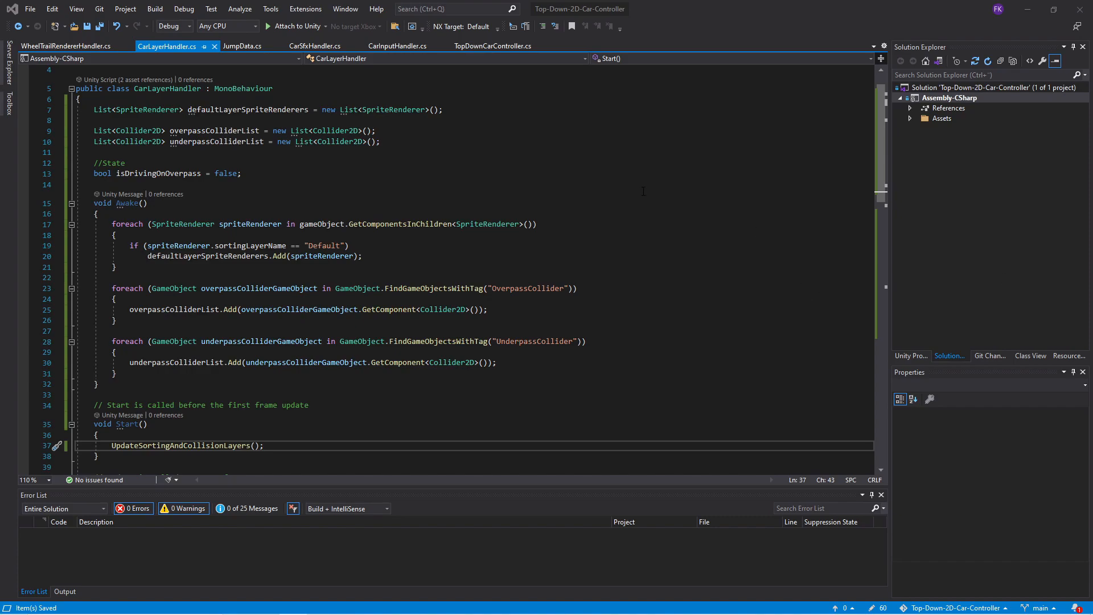
left_click(262, 174)
left_click(421, 155)
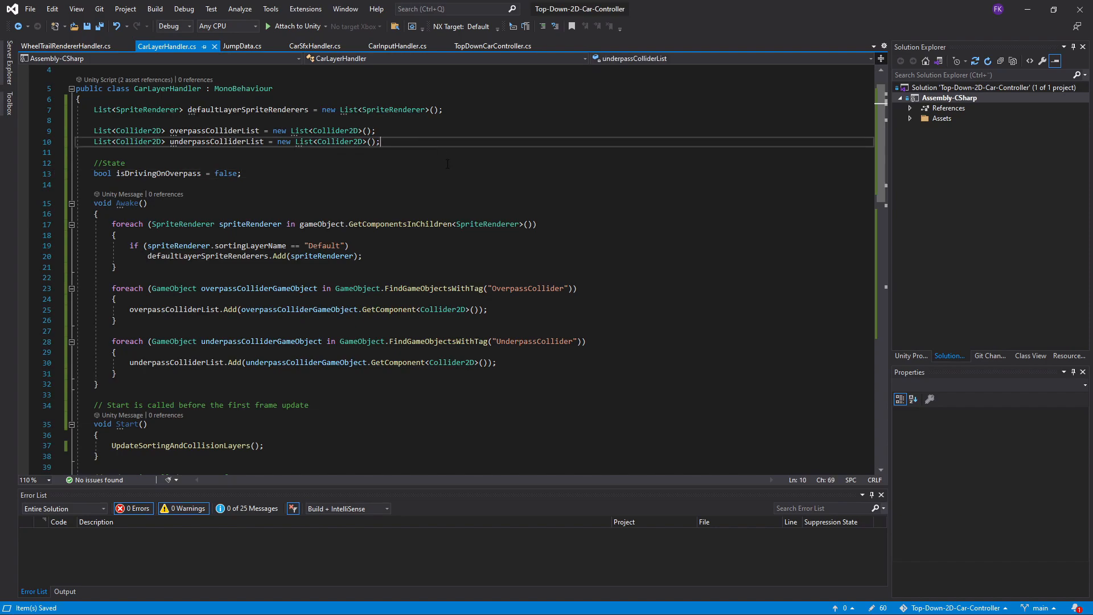
key("Return")
key("Return")
key("Up")
type("Collider2D carCollider;")
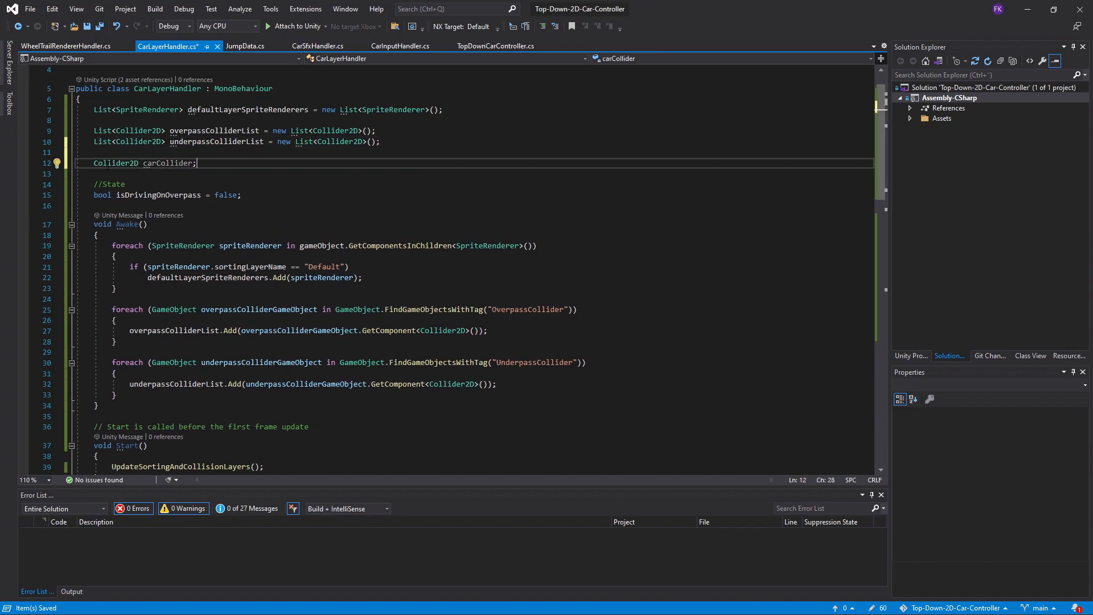
double_click(154, 164)
- Assign carCollider from GetComponentInChildren<Collider2D>() at the end of Awake
scroll(359, 210, "down", 2)
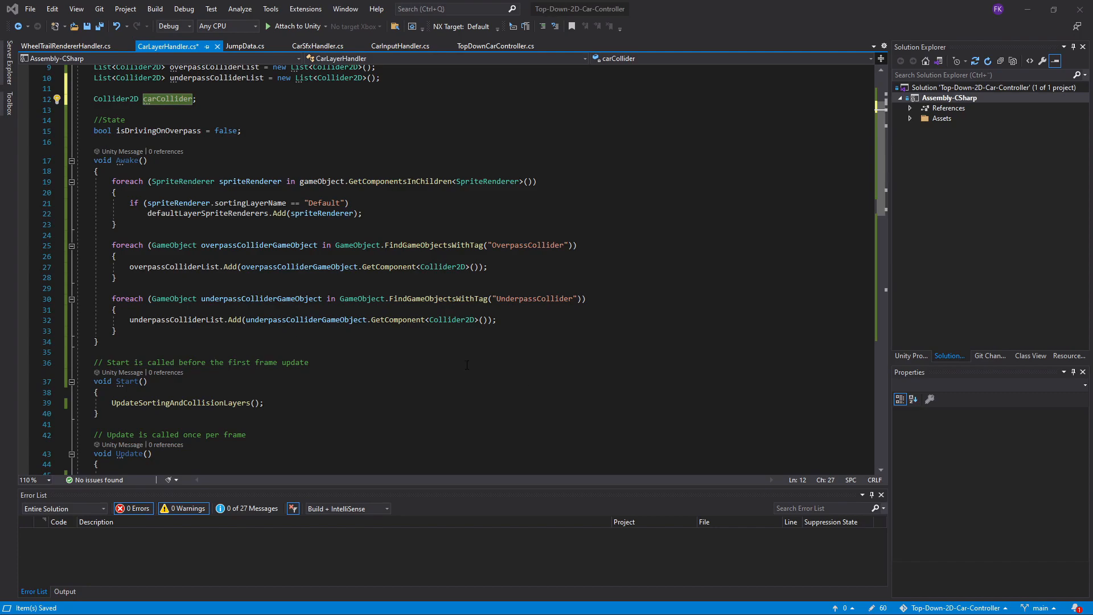
left_click(141, 333)
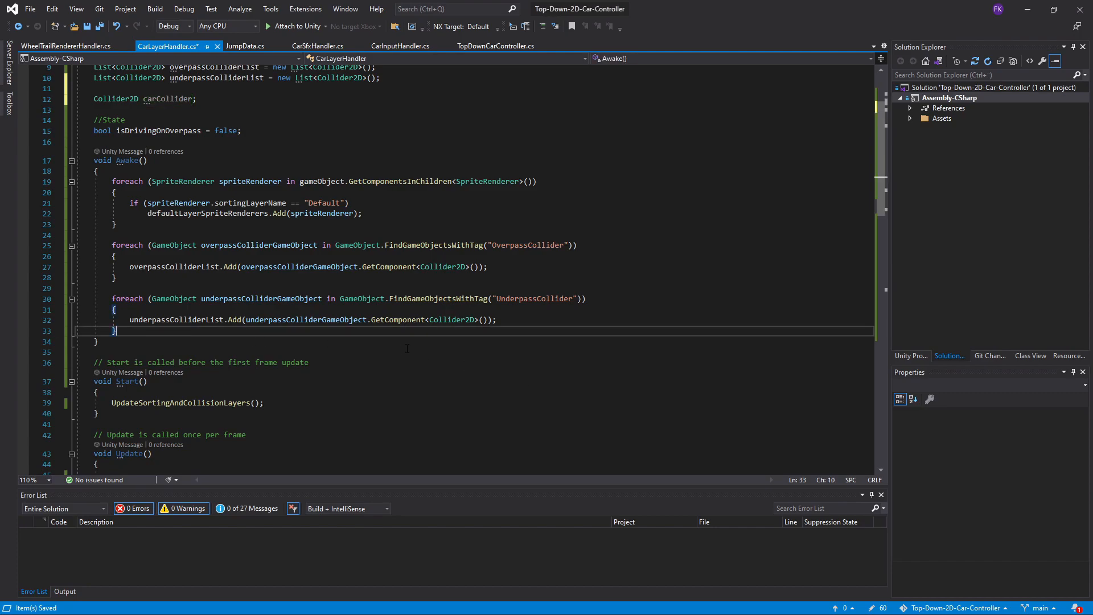
key("Return")
key("Return")
type("carCollider = GetComponentInChildren<Collider2D>();")
- Add an empty, parameterless void method SetCollisionWithOverPass() between UpdateSortingAndCollisionLayers and SetSortingLayer
scroll(545, 345, "down", 2)
scroll(545, 344, "down", 2)
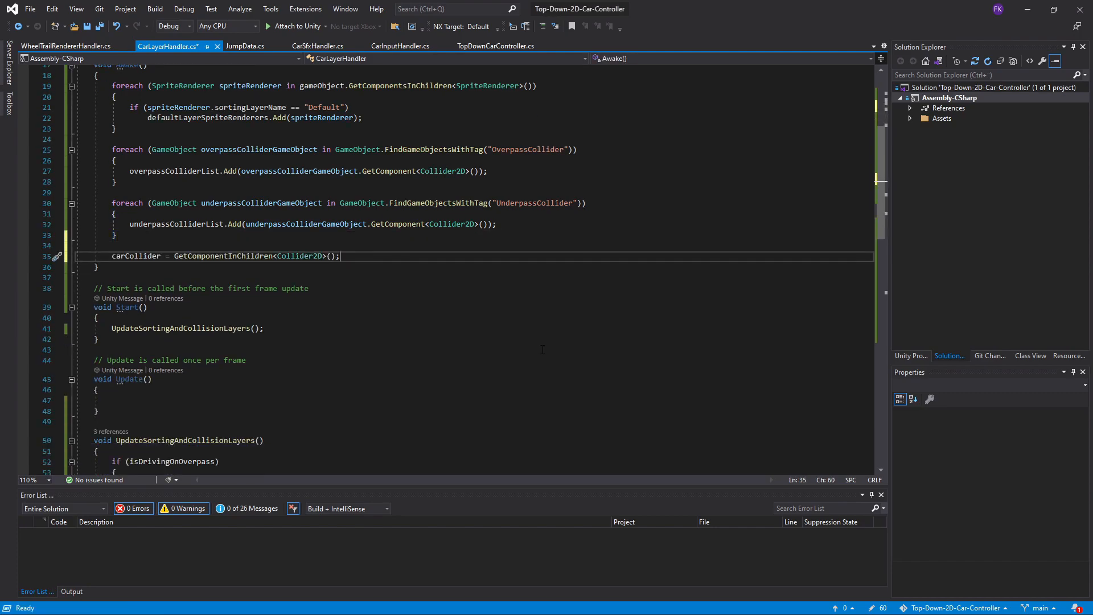
scroll(536, 326, "down", 5)
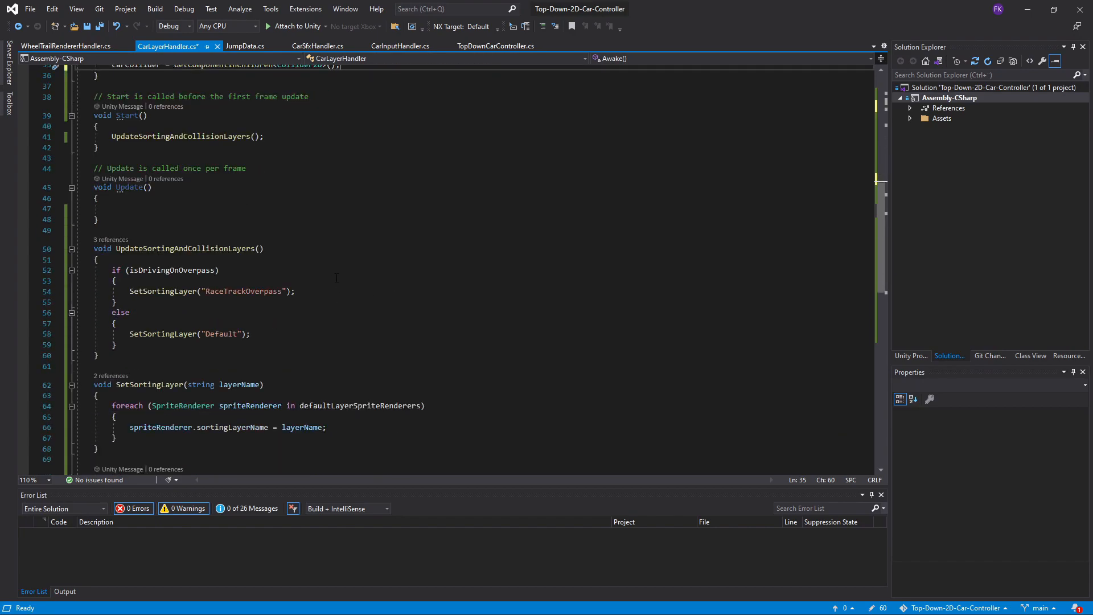
left_click(311, 277)
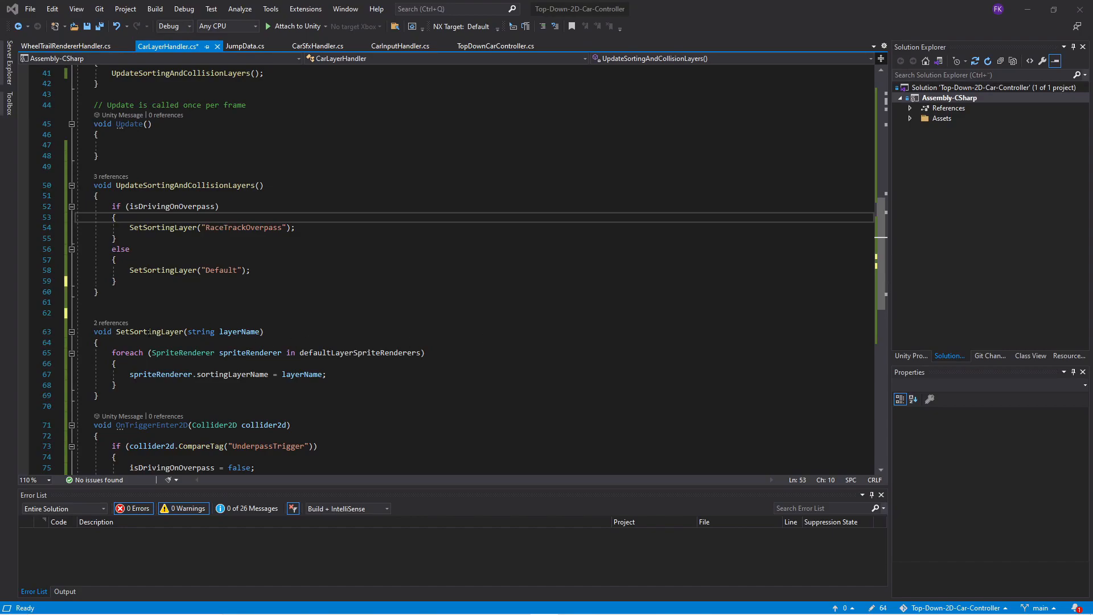
left_click(125, 305)
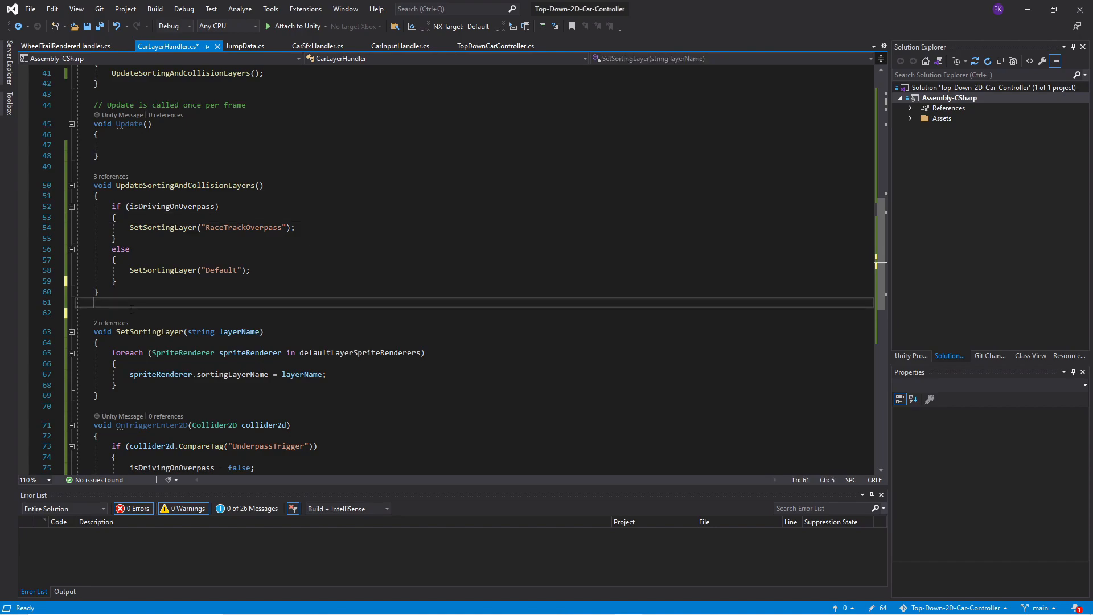
key("Return")
type("void SetCollisionWithOverPass(bool isCollidingWithOverPass)     {     }")
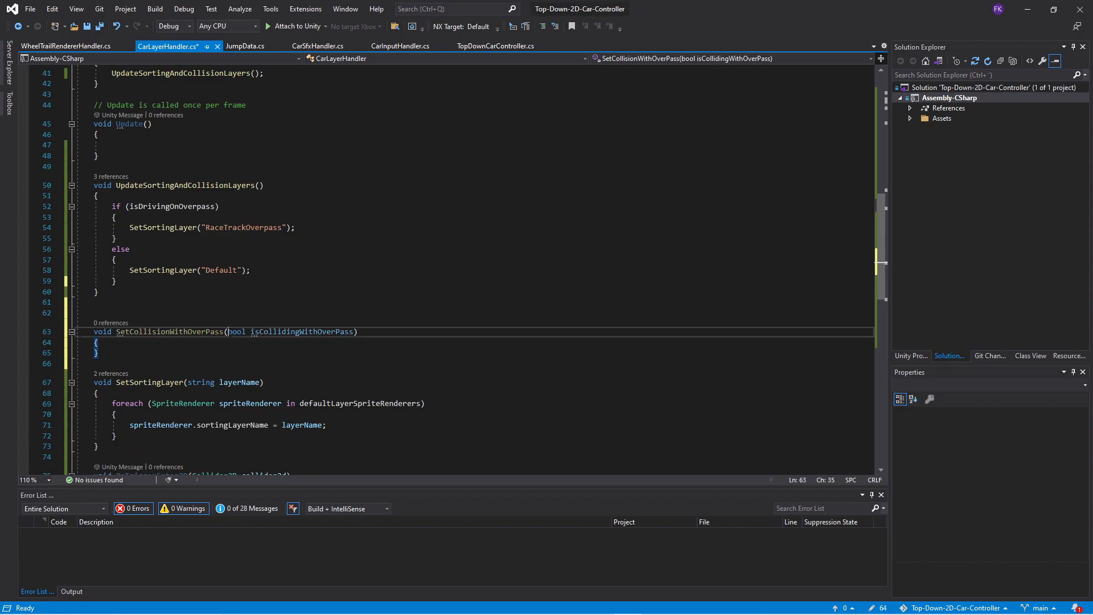
left_click_drag(228, 332, 356, 330)
key("BackSpace")
left_click(205, 346)
key("Return")
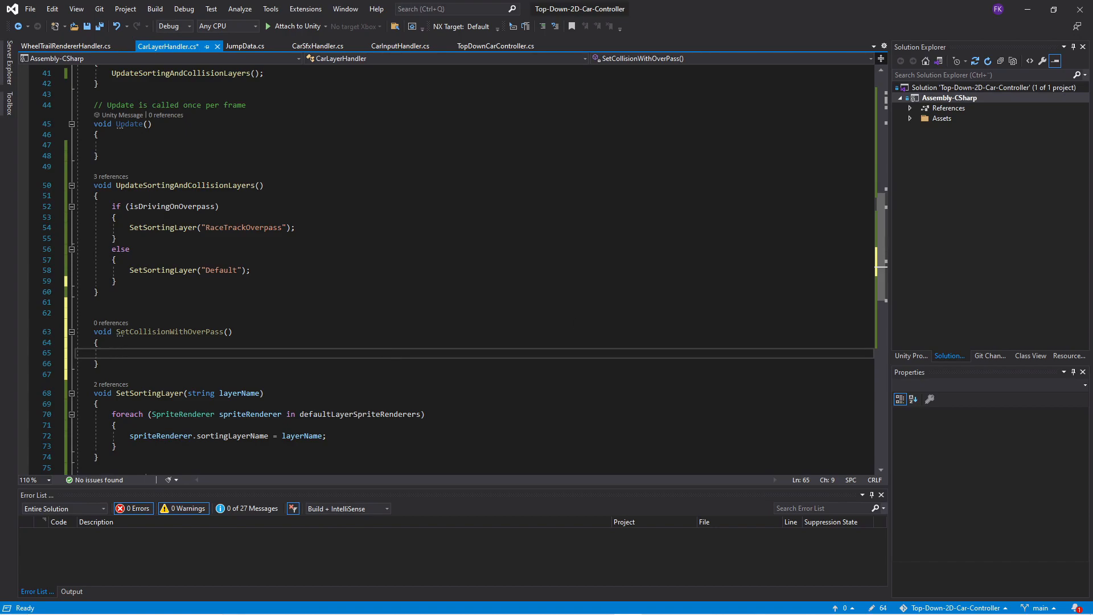
- In SetCollisionWithOverPass, loop over overpassColliderList as collider2D, calling Physics2D.IgnoreCollision with carCollider, collider2D and !isDrivingOnOverpass
key("alt+Tab")
key("alt+Tab")
type("foreach (Collider2D collider2D in overpassColliderList) {     Physics2D.IgnoreCollision(carCollider, collider2D, !isDrivingOnOverpass); }")
scroll(311, 344, "down", 2)
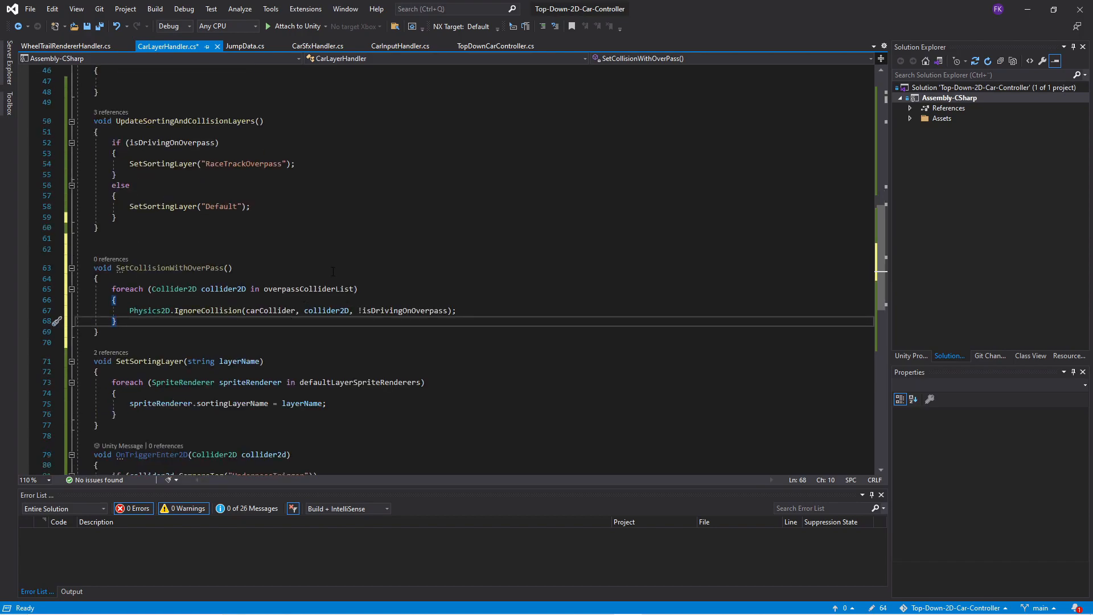
double_click(315, 290)
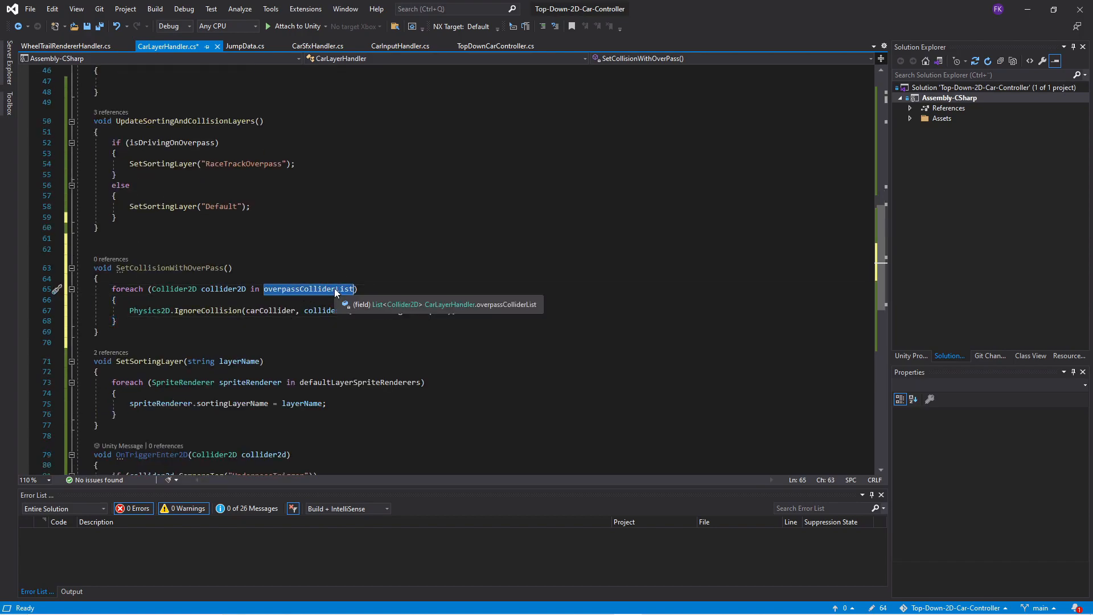
key("Up")
key("Up")
left_click_drag(127, 310, 243, 311)
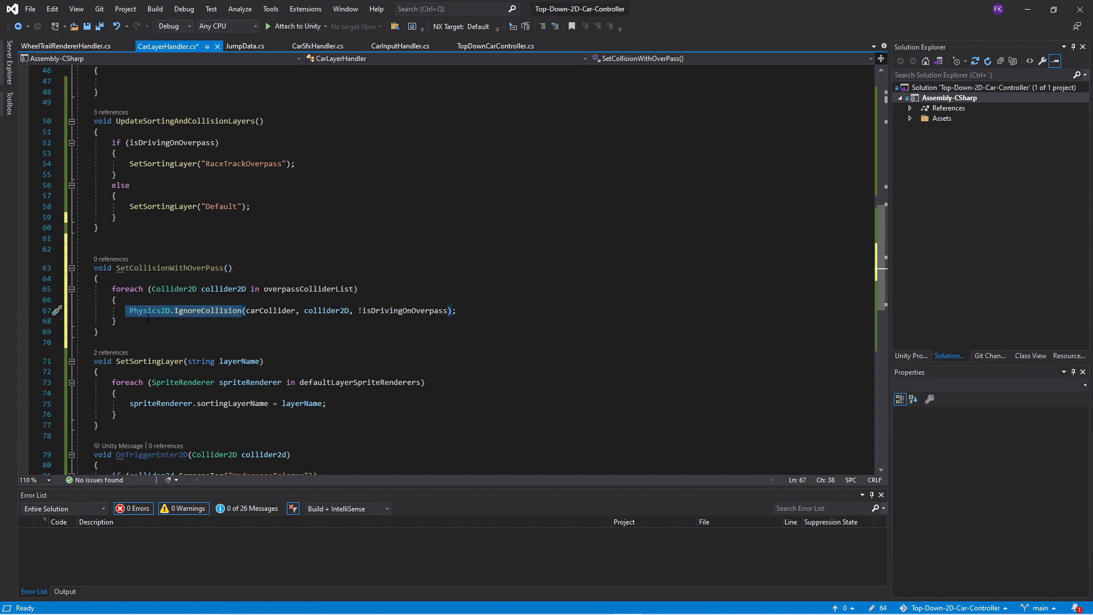
double_click(267, 310)
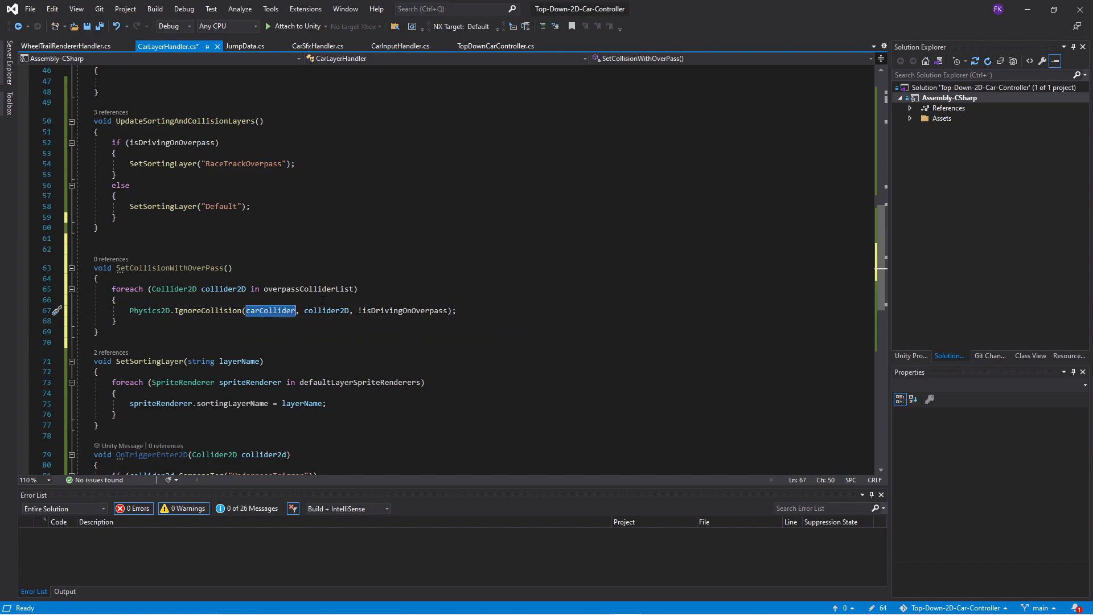
double_click(413, 312)
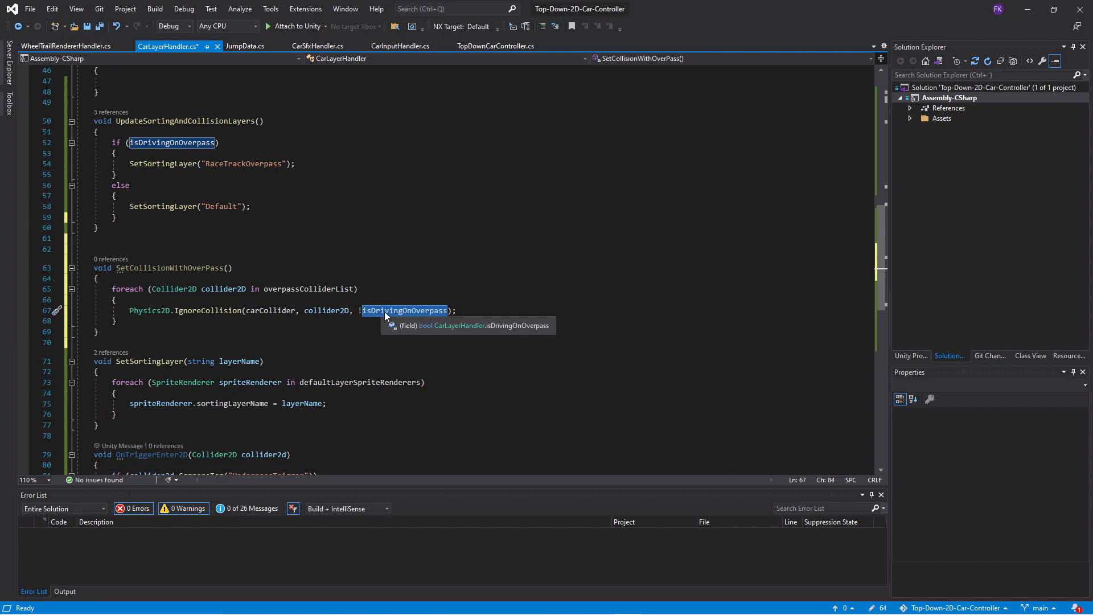
left_click(479, 309)
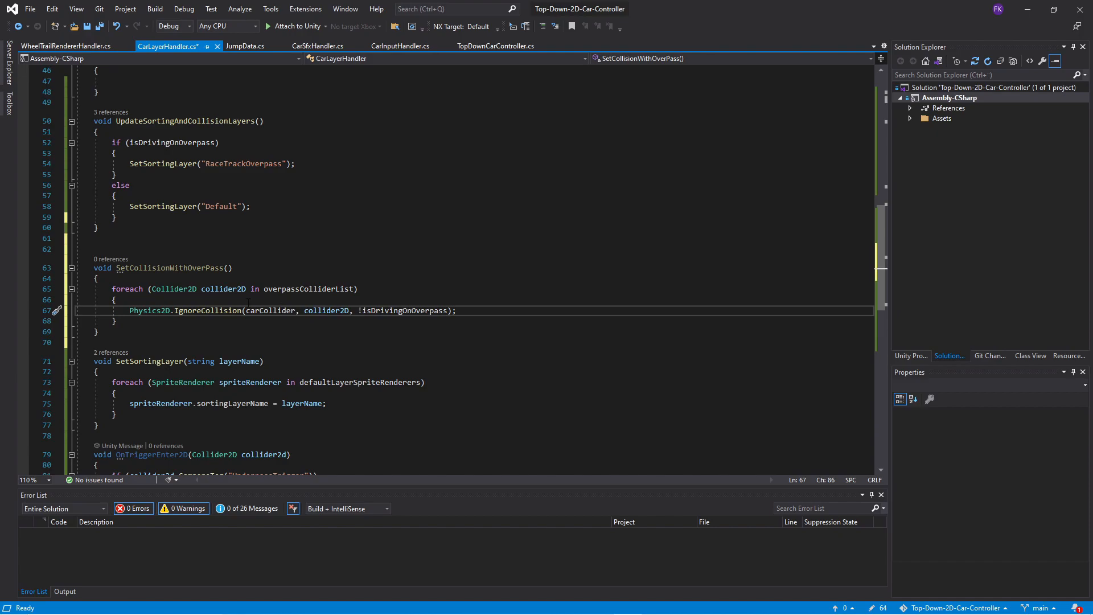
double_click(307, 289)
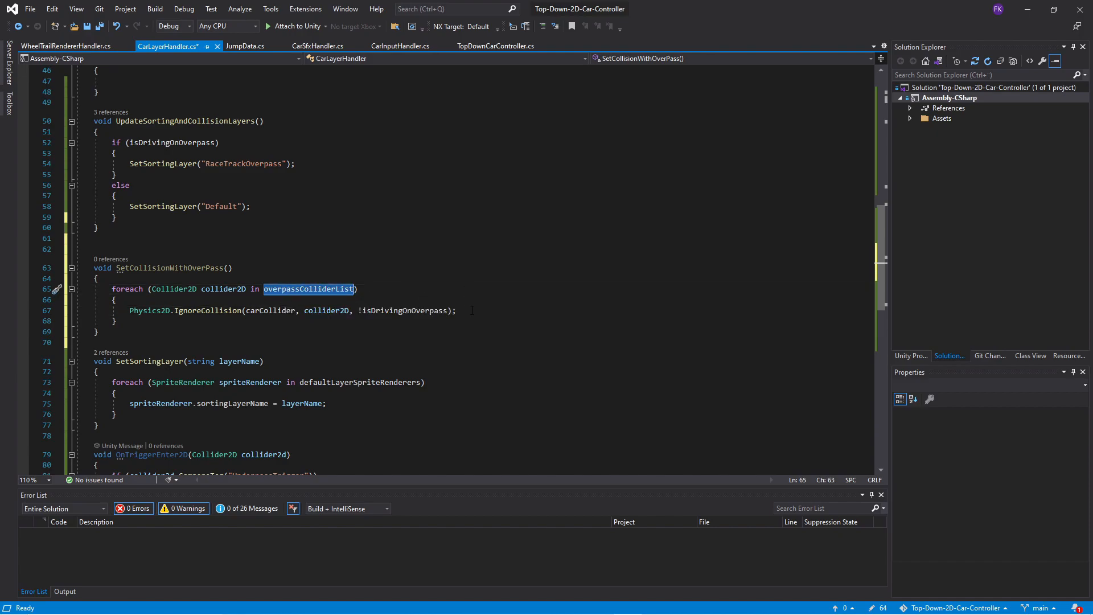
double_click(401, 311)
left_click(475, 308)
- Add a second foreach over underpassColliderList in SetCollisionWithOverPass, calling Physics2D.IgnoreCollision with true if isDrivingOnOverpass, else false
left_click(151, 321)
key("Return")
key("Return")
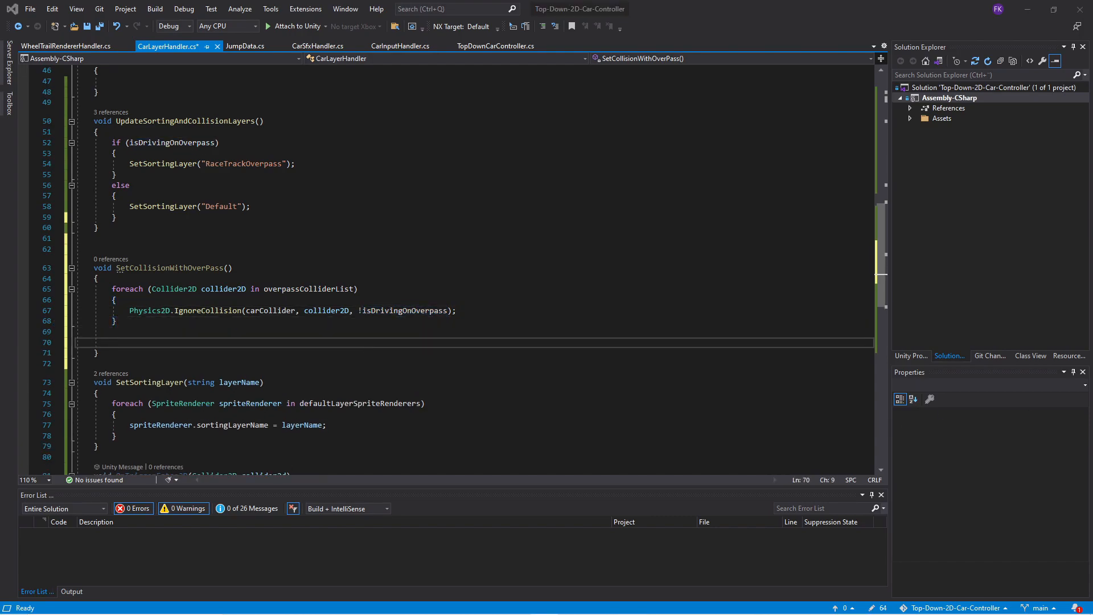
left_click(131, 342)
type("foreach (Collider2D collider2D in underpassColliderList)         {             if (isDrivingOnOverpass)                 Physics2D.IgnoreCollision(carCollider, collider2D, true);             else Physics2D.IgnoreCollision(carCollider, collider2D, false);         }")
scroll(216, 346, "down", 1)
left_click(279, 289)
left_click(381, 314)
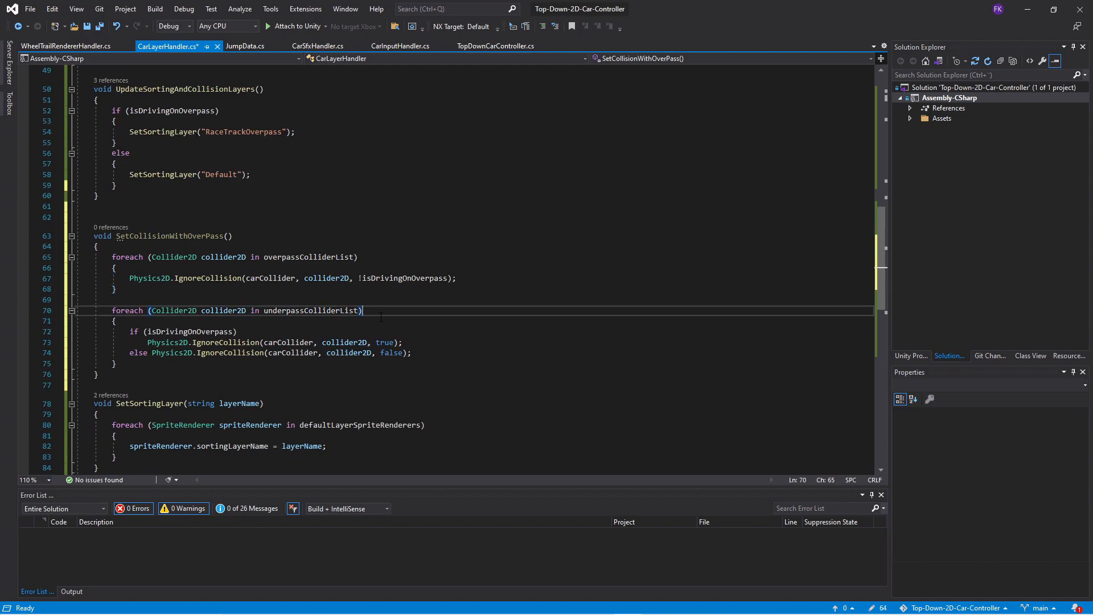
double_click(218, 331)
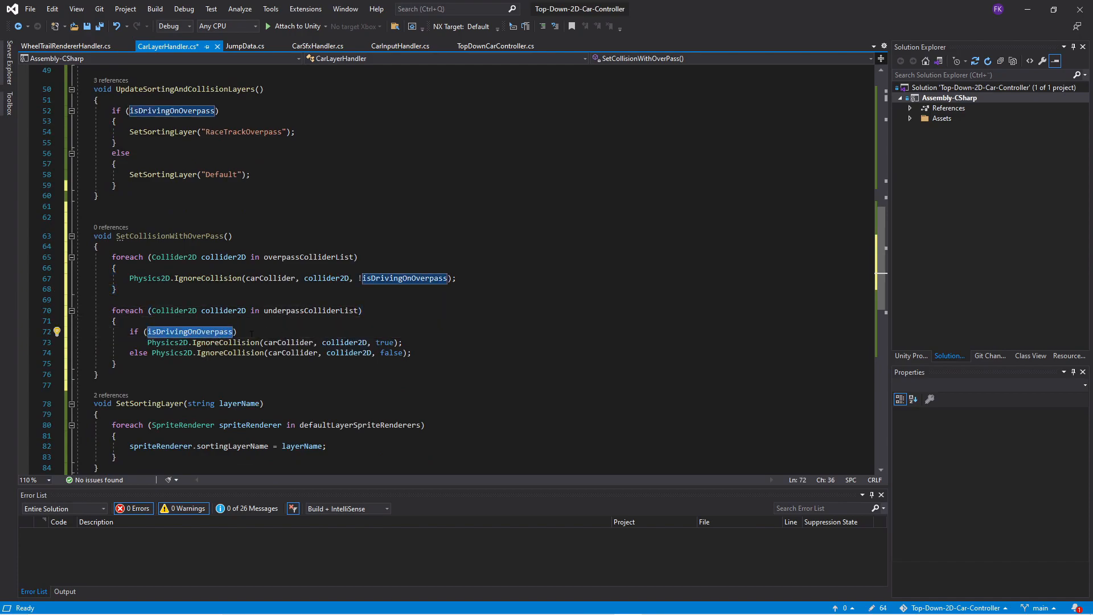
left_click_drag(141, 342, 403, 343)
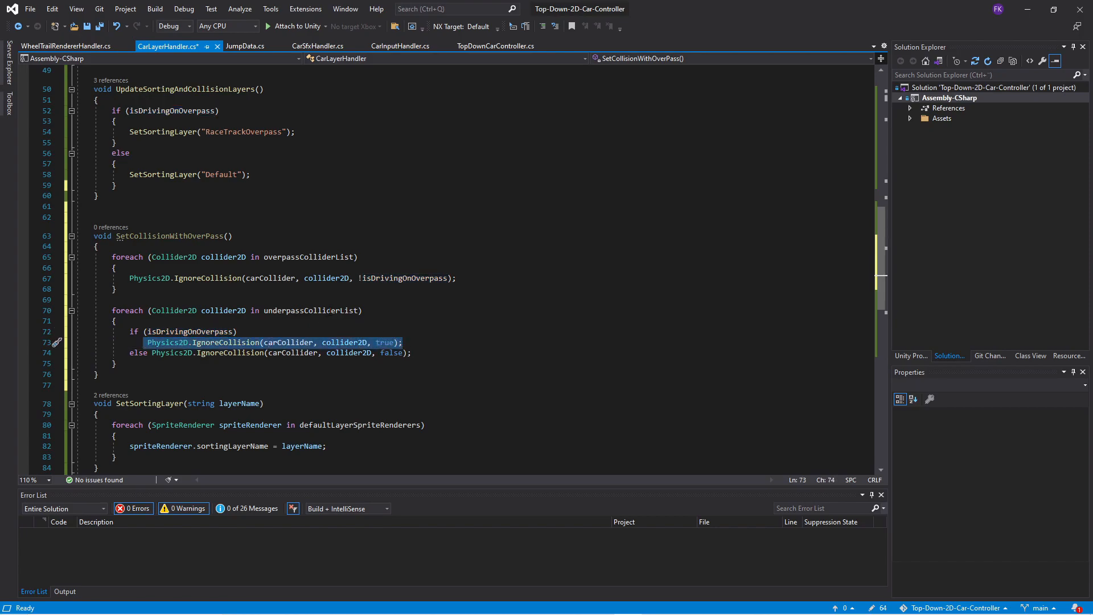
left_click_drag(411, 353, 125, 353)
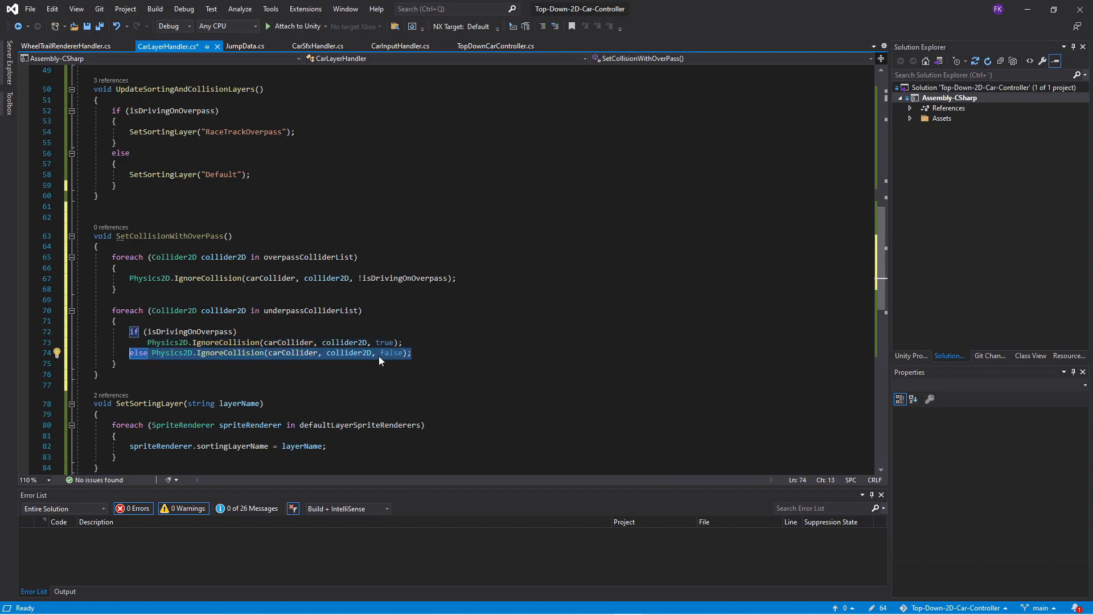
key("Down")
- Call SetCollisionWithOverPass() at the end of UpdateSortingAndCollisionLayers, after the if/else block, and save the script
double_click(175, 235)
key("ctrl+c")
left_click(119, 189)
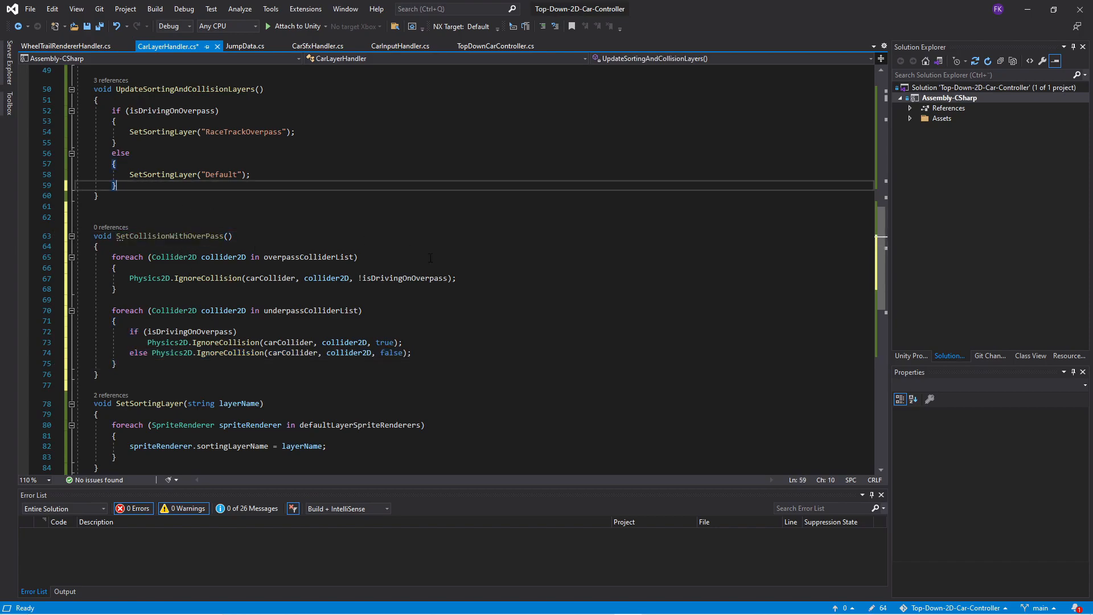
key("Return")
key("Return")
scroll(188, 191, "up", 3)
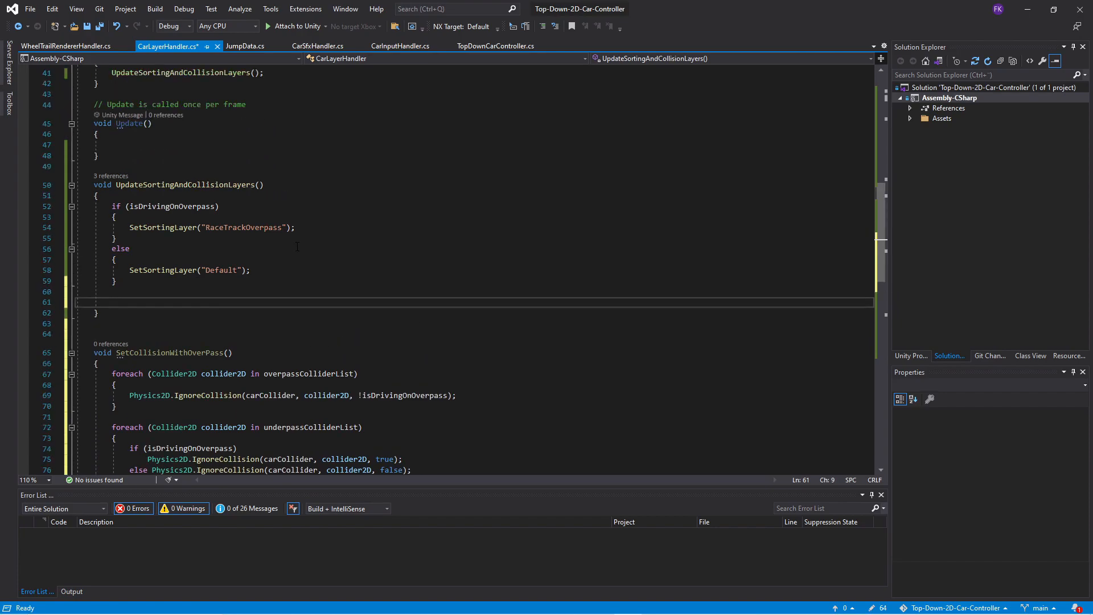
key("ctrl+v")
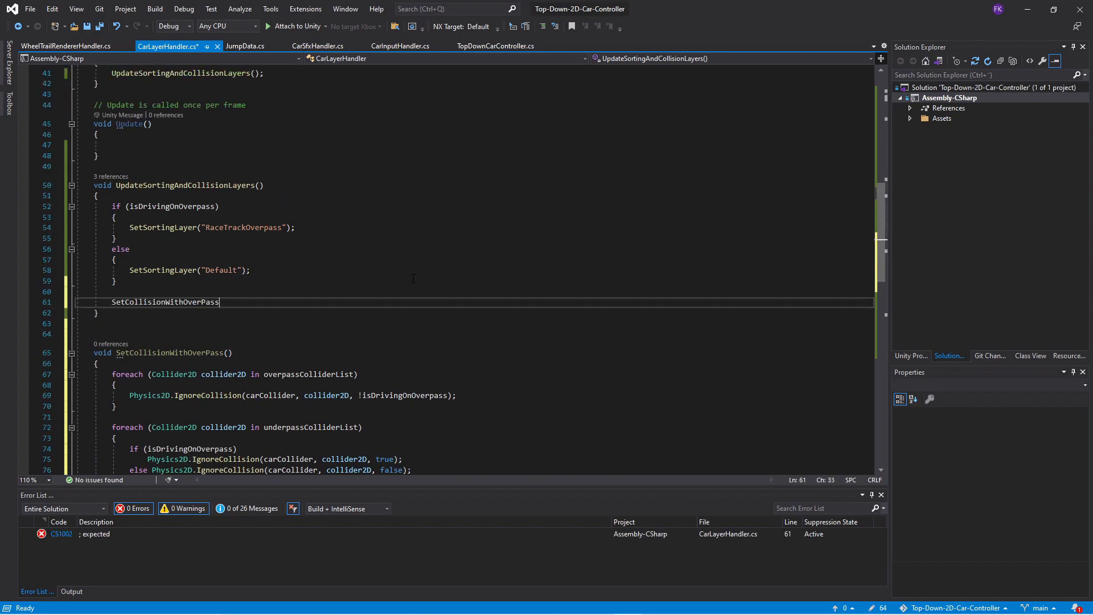
type("();")
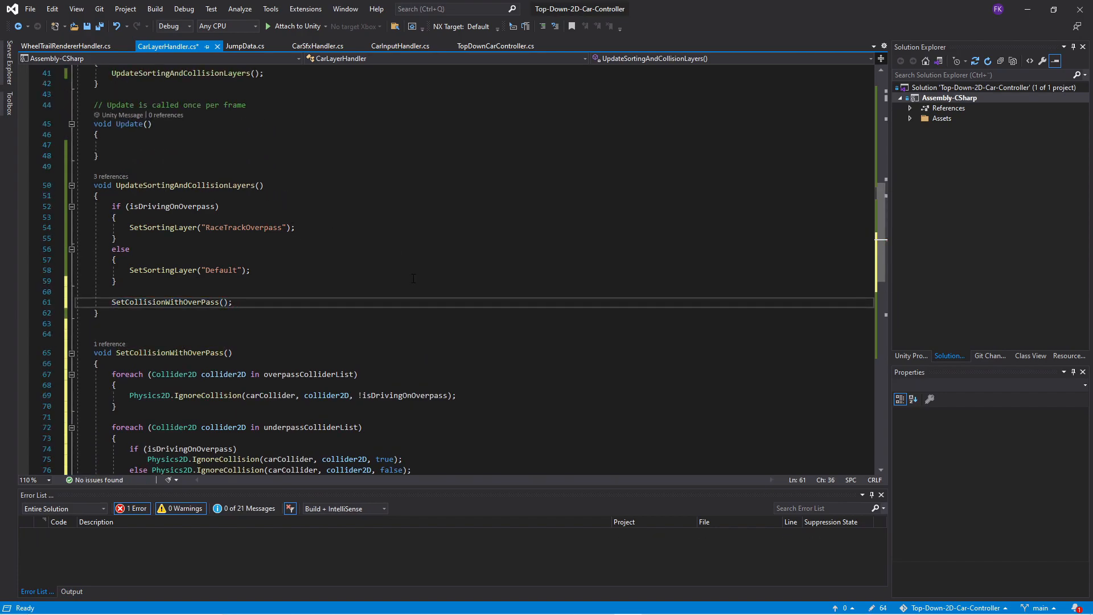
left_click(413, 280)
scroll(440, 270, "down", 2)
key("ctrl+s")
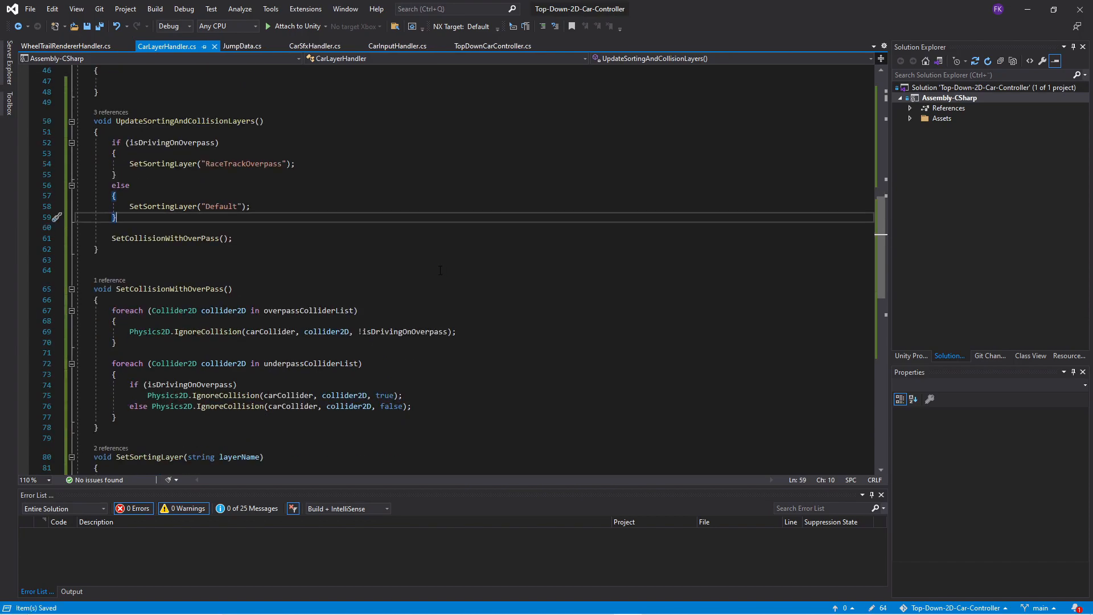
- Switch to the Unity game running in play mode and drive the car down over the overpass, testing its edges on the way
key("alt+Tab")
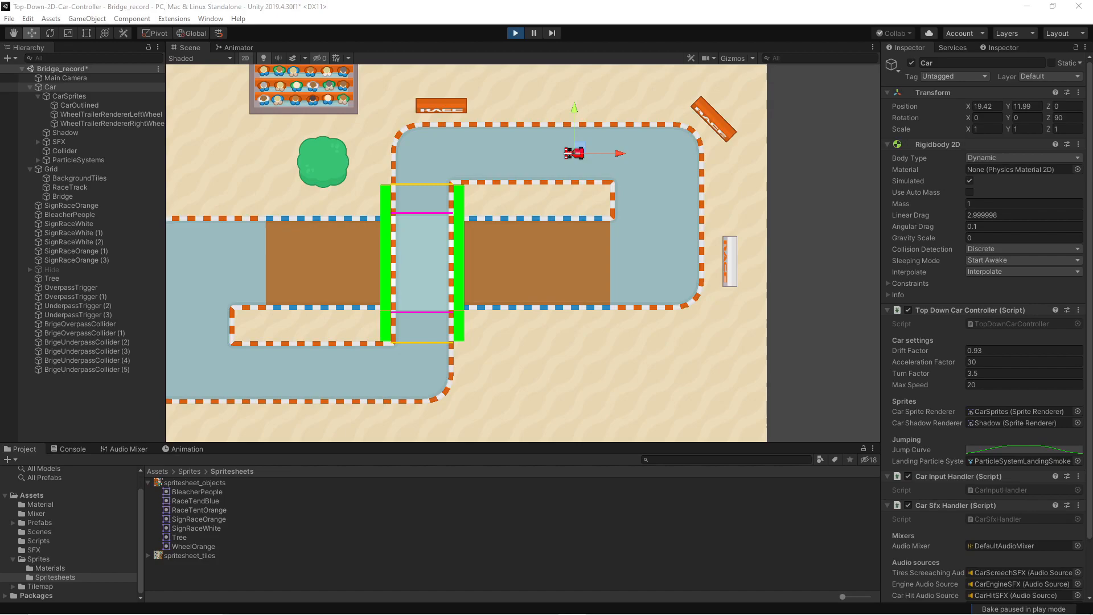
key("Up")
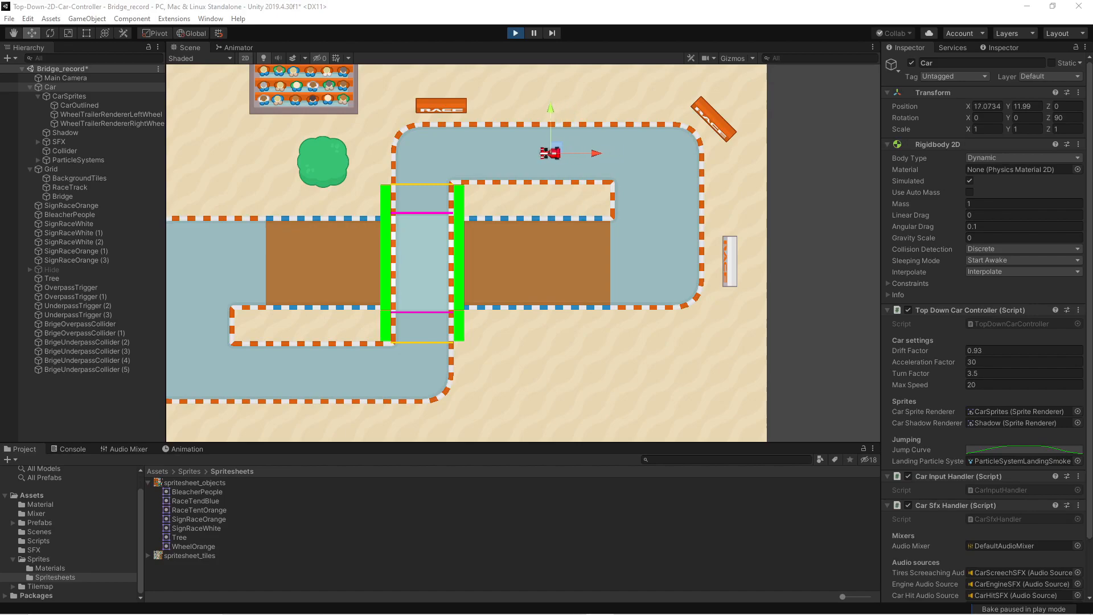
key("Left")
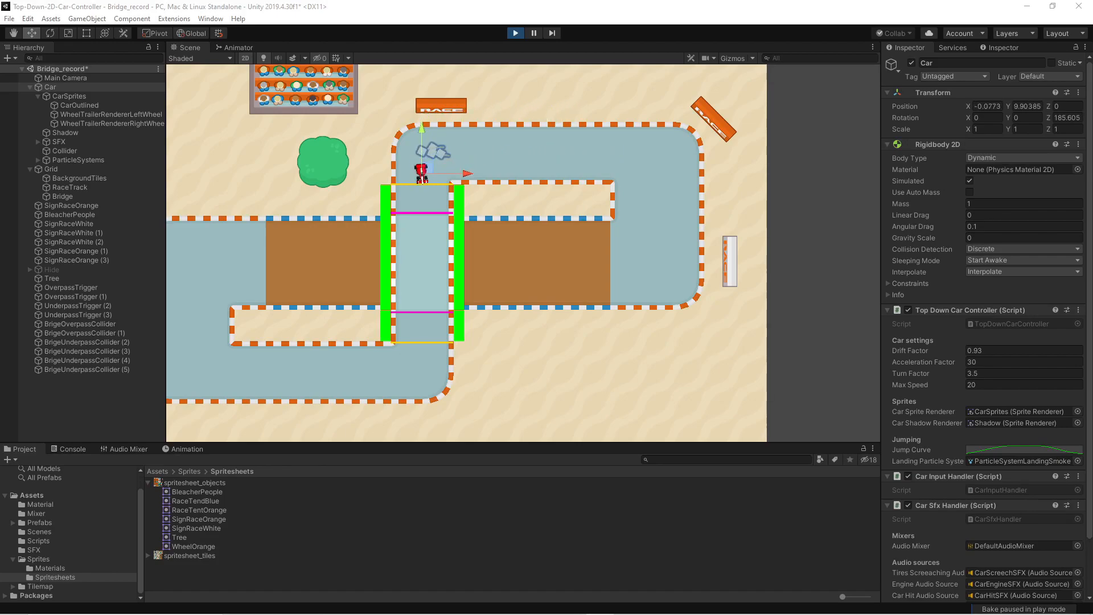
key("Up")
key("Left")
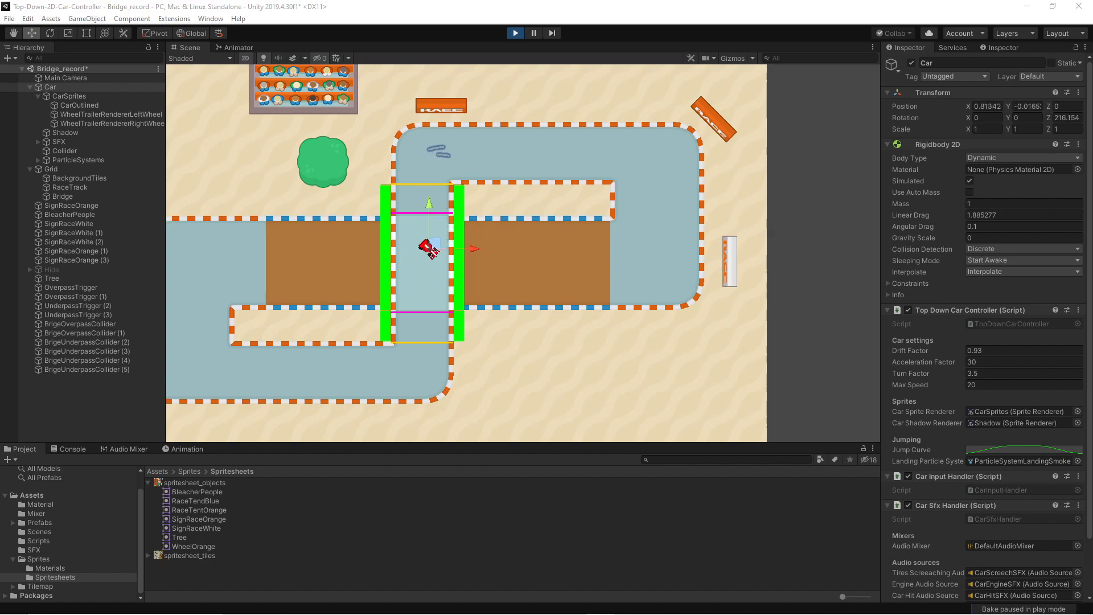
key("Down")
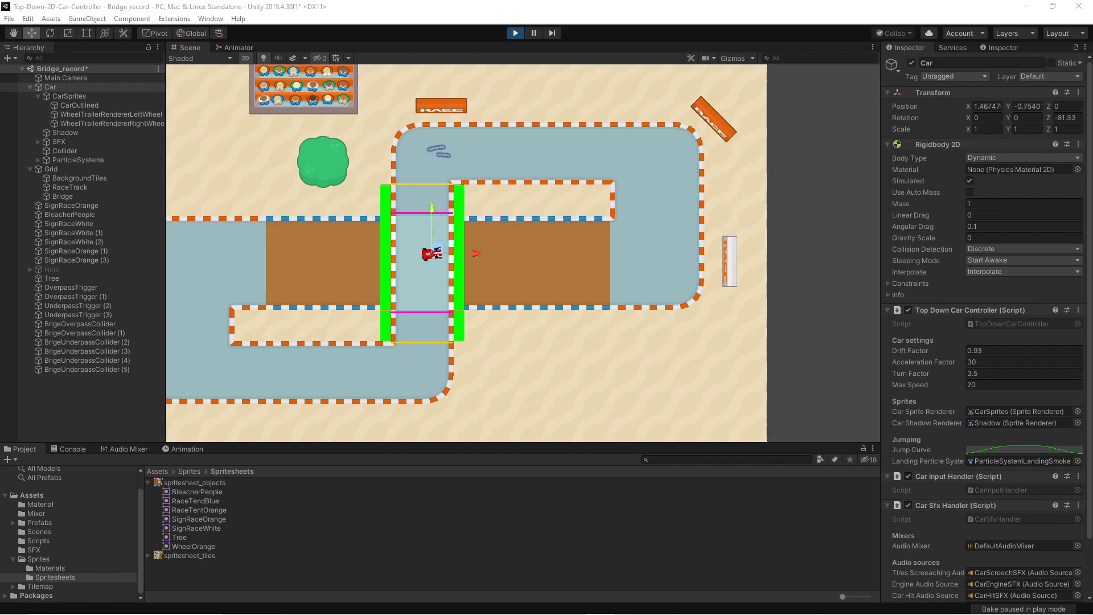
key("Up")
key("Down")
key("Right")
key("Up")
key("Right")
key("Up")
key("Right")
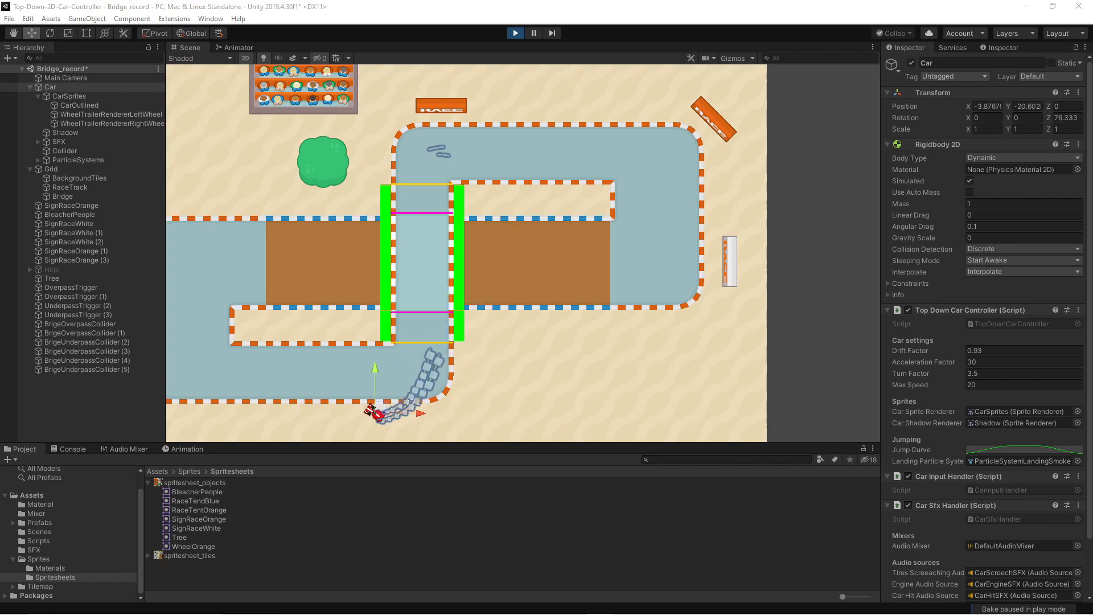
- Drive the car from the lower road through the underpass from west to east and loop back to the upper road
key("Up")
key("Right")
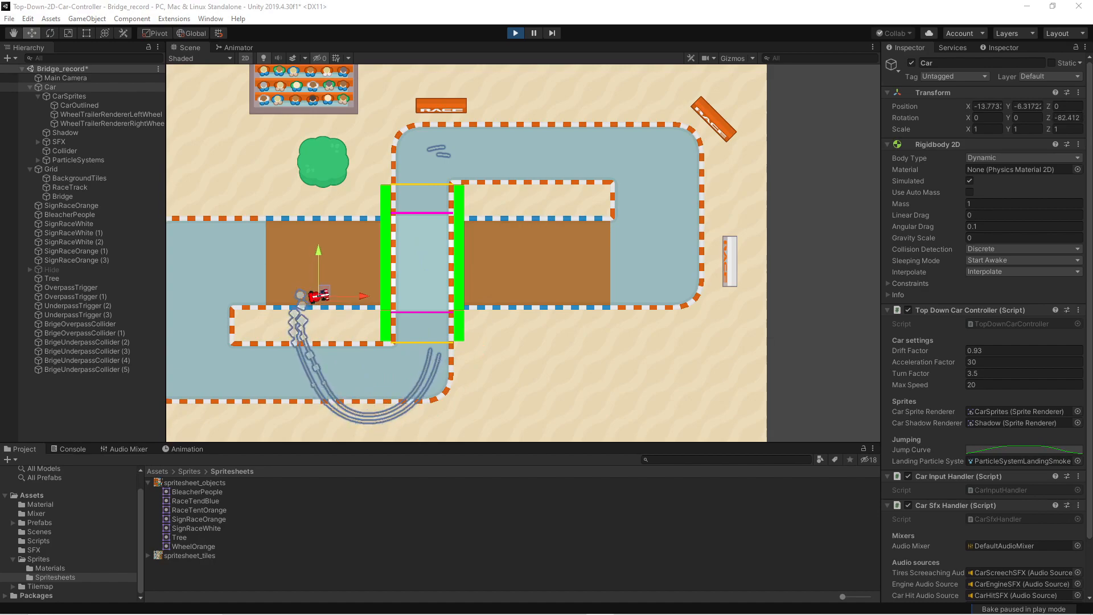
key("Up")
key("Left")
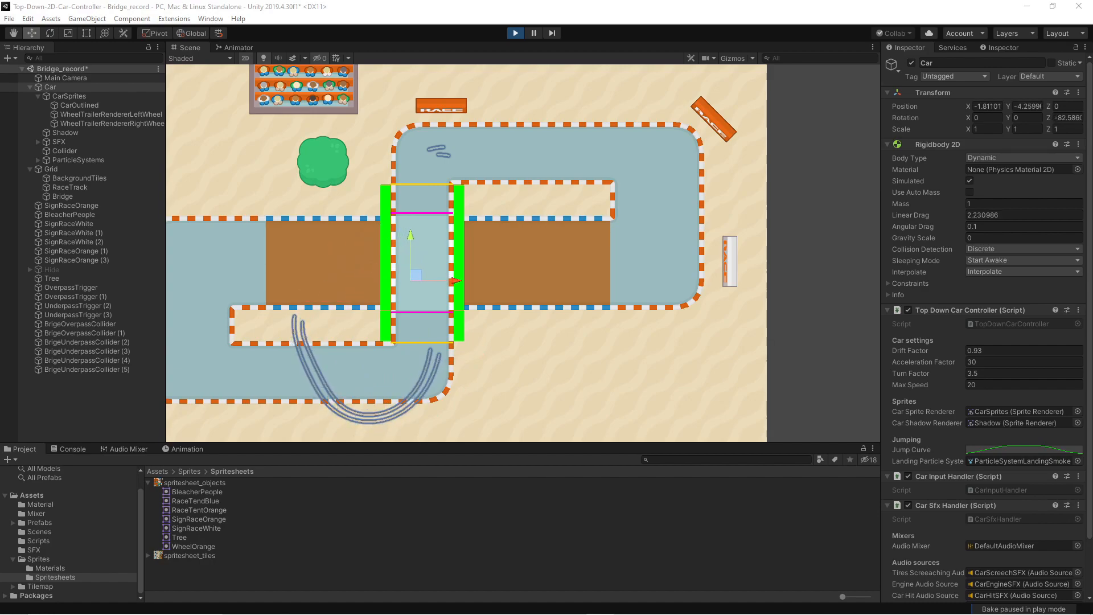
key("Up")
key("Left")
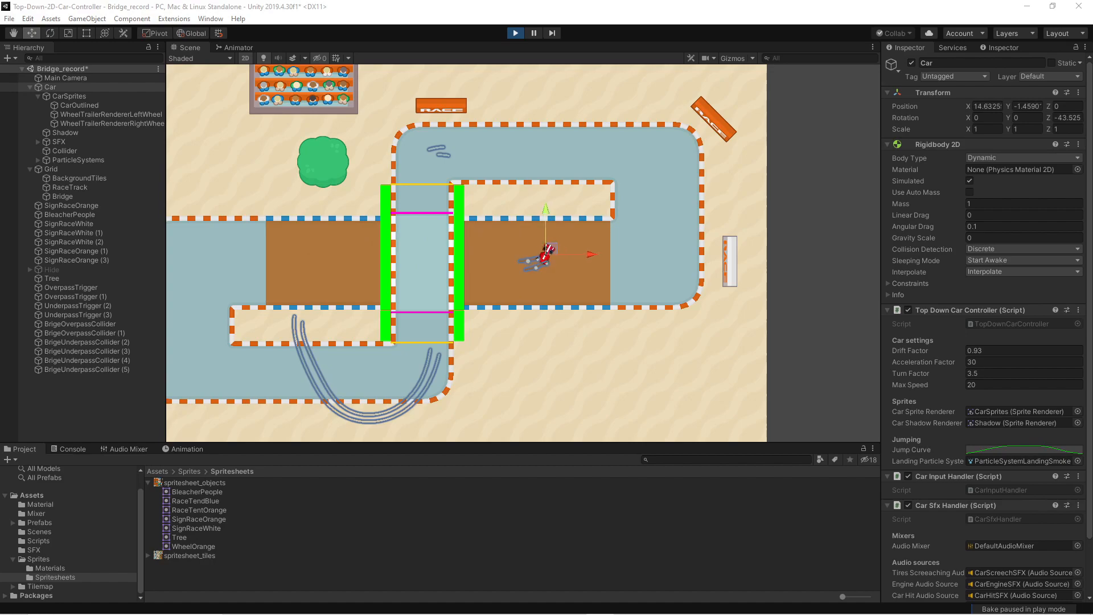
key("Right")
key("Left")
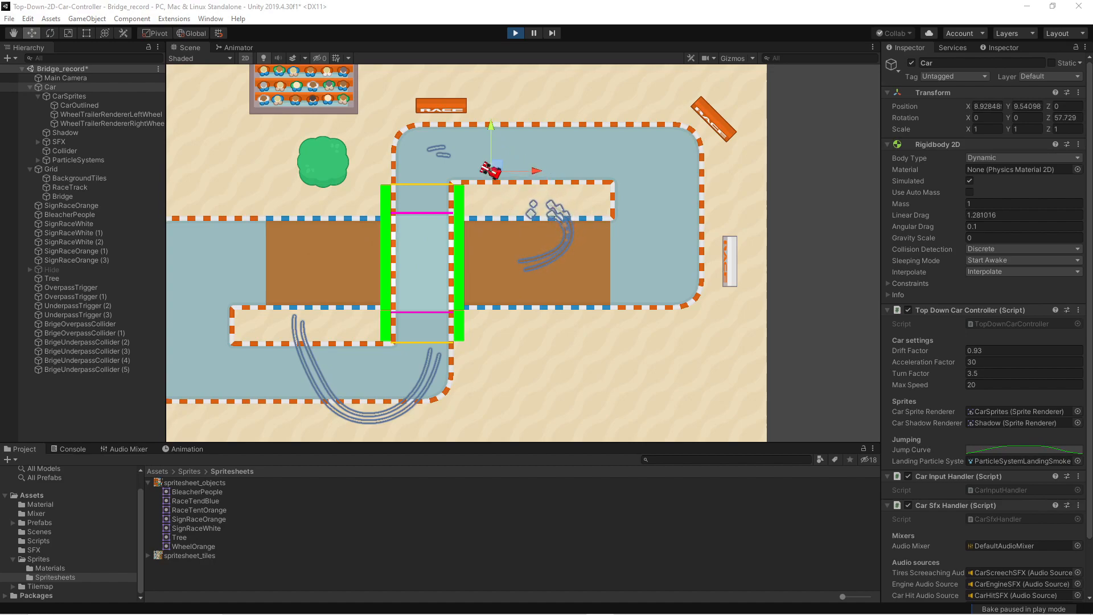
- Drive the car from the upper road across the overpass again and turn onto the lower road
key("Up")
key("Right")
key("Left")
key("Up")
key("Up")
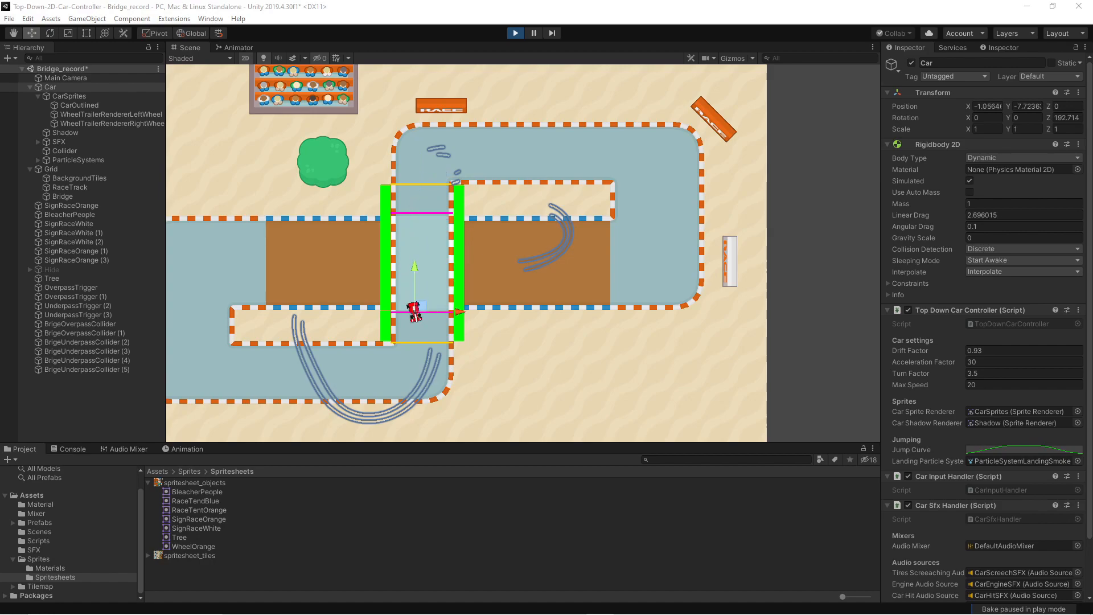
key("Right")
key("Right")
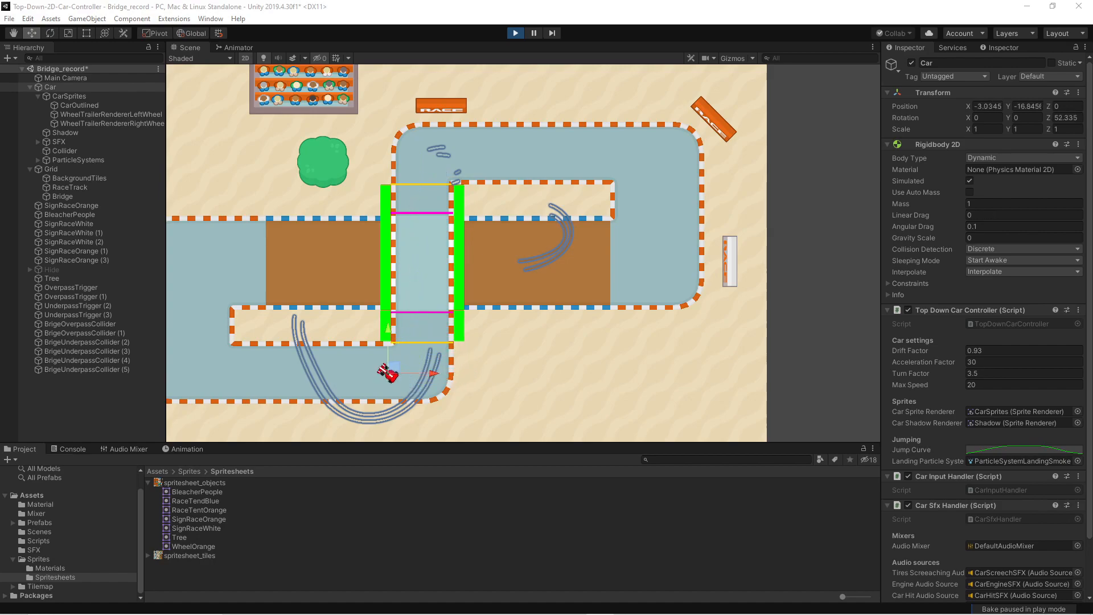
- Test the underpass collisions a second time, bringing the car back to the road north of the bridge
key("Up")
key("Right")
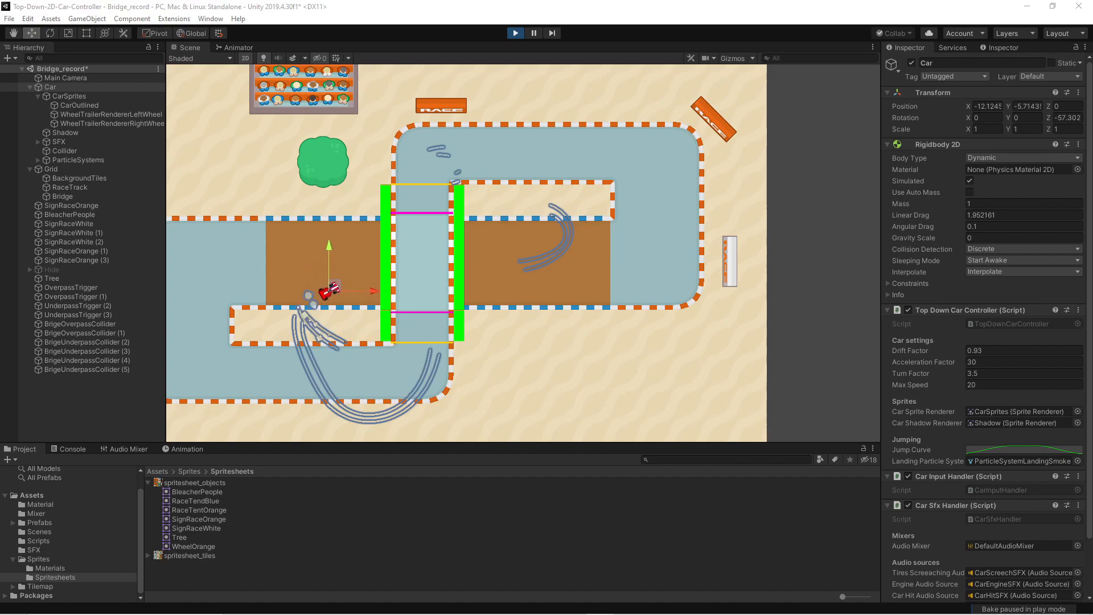
key("Up")
key("Left")
key("Up")
key("Left")
key("Down")
key("Left")
key("Up")
key("Up")
key("Left")
- Reverse the car onto the overpass, turn it around and drive down onto the bridge again
key("Down")
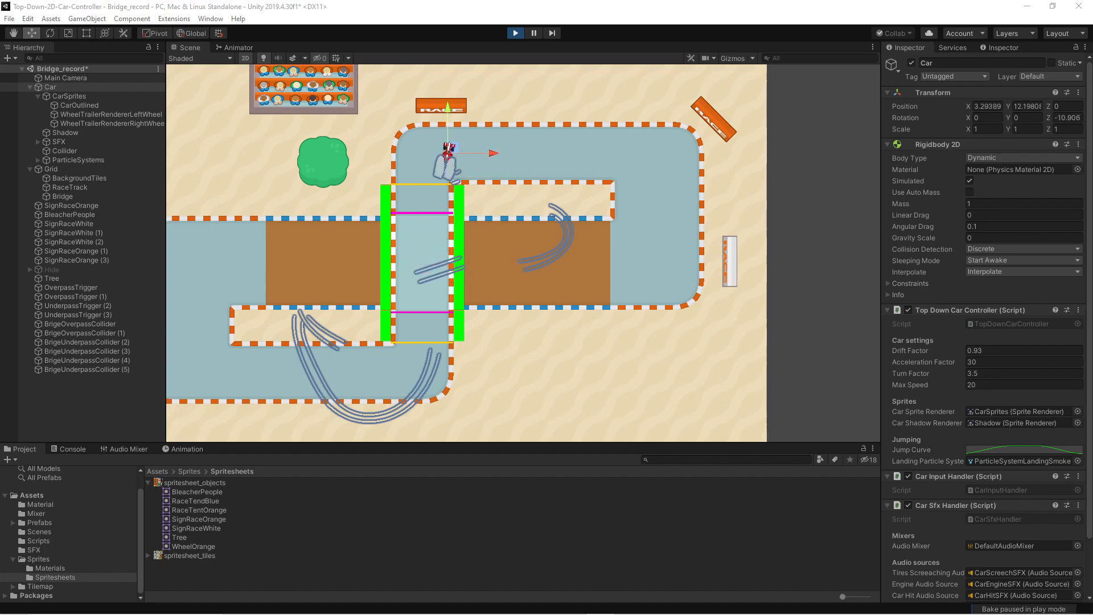
key("Up")
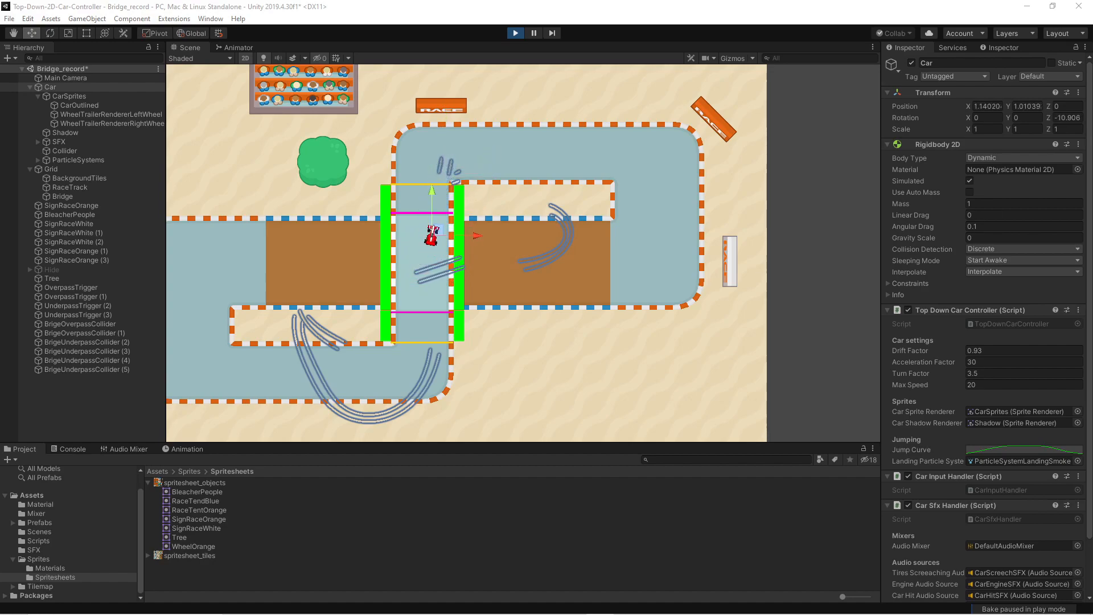
key("Left")
key("Left")
key("Up")
key("Up")
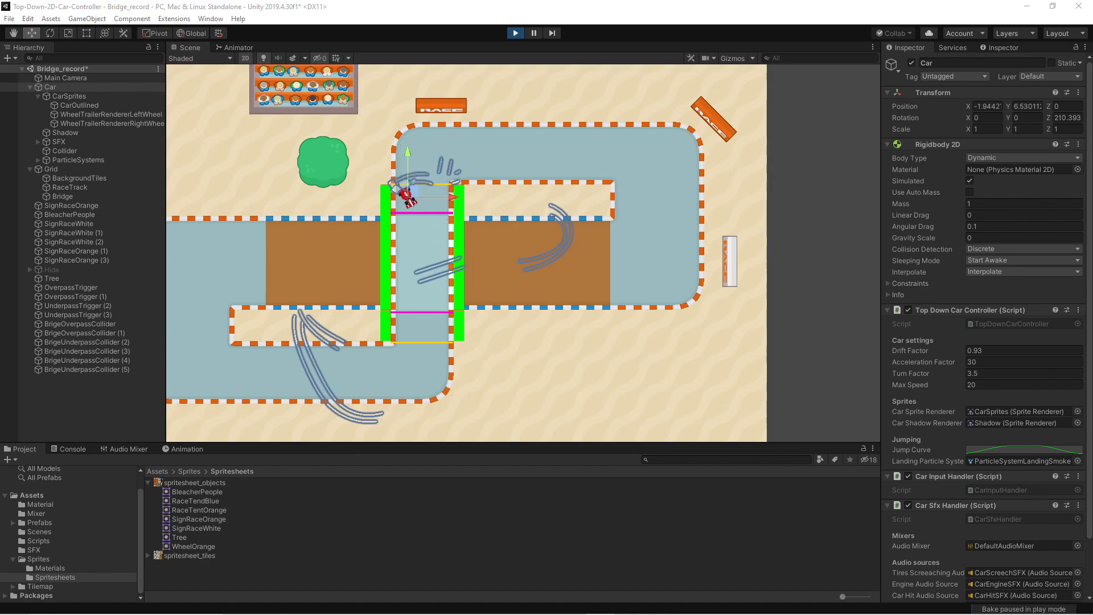
key("Right")
key("Up")
key("Up")
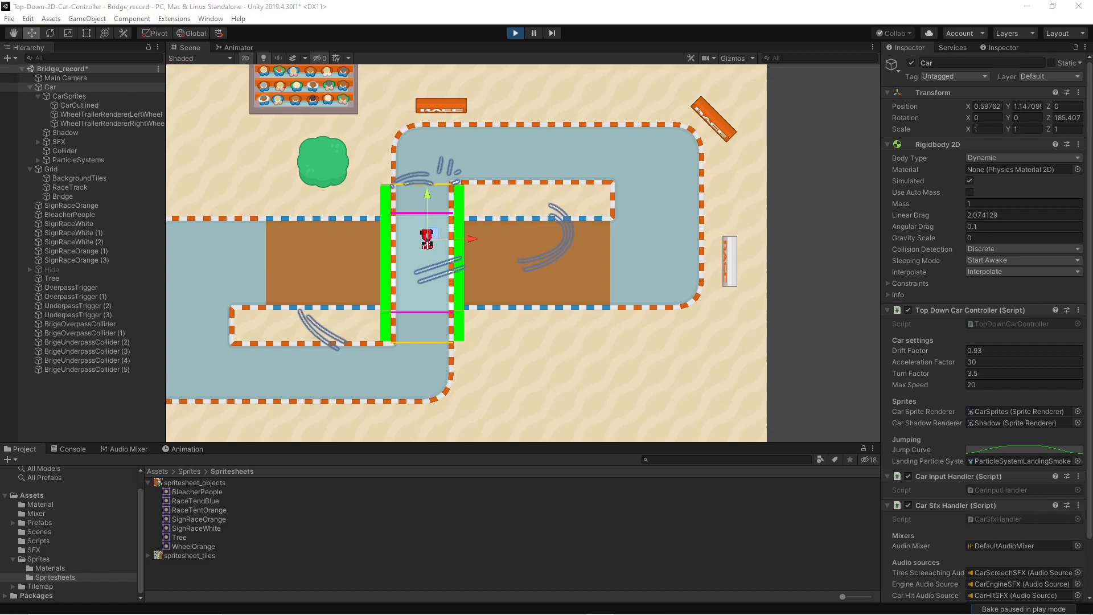
- Steer the car against the overpass's east edge, drive off the bridge and loop round to the underpass's west approach
key("Right")
key("Down")
key("Left")
key("Down")
key("Left")
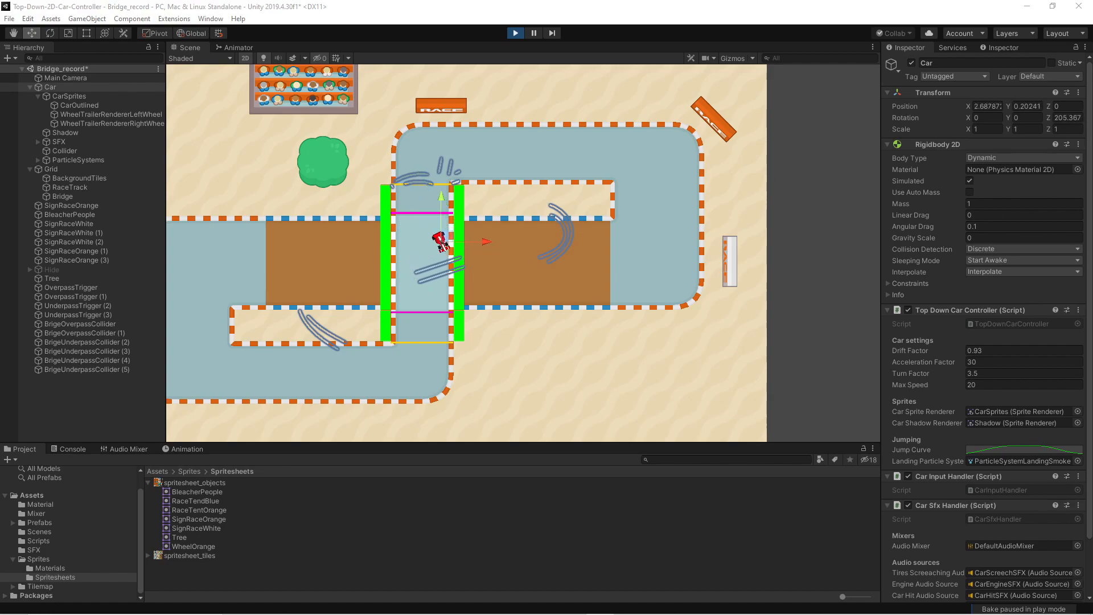
key("Up")
key("Right")
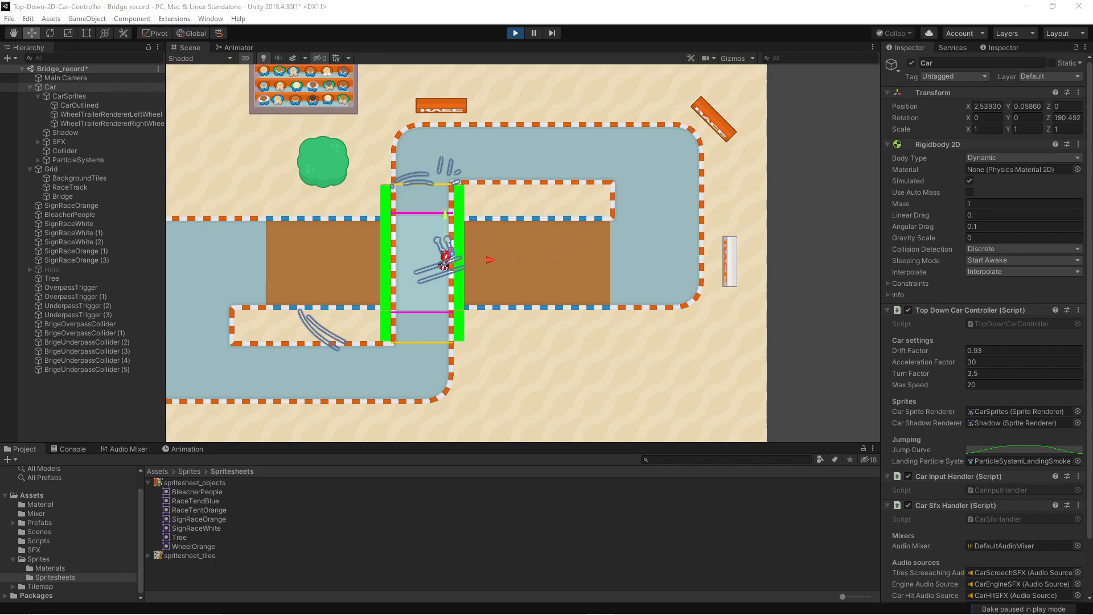
key("Up")
key("Right")
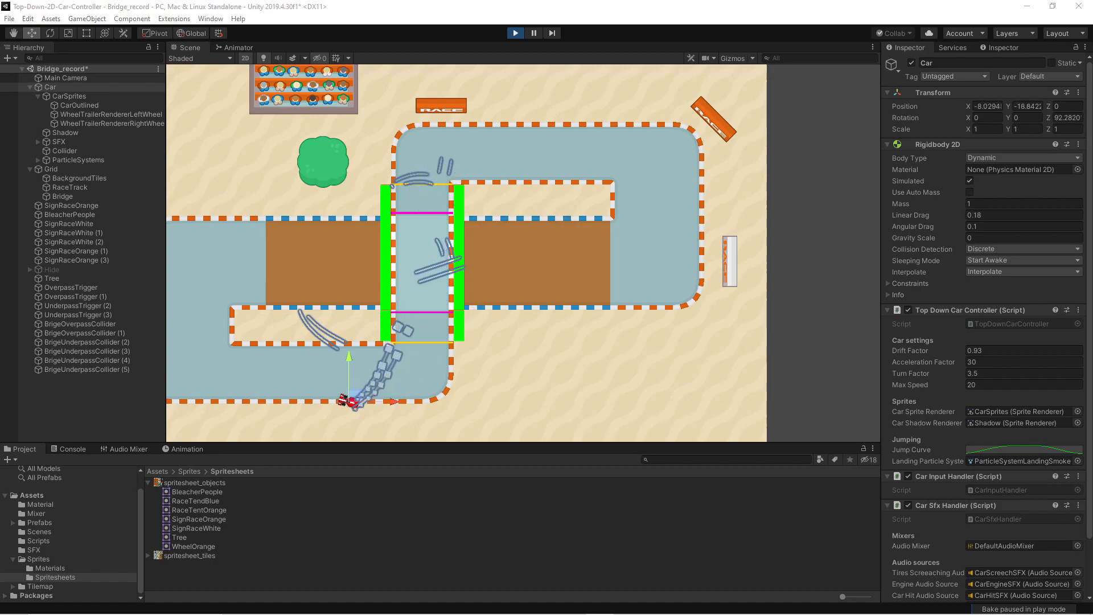
key("Right")
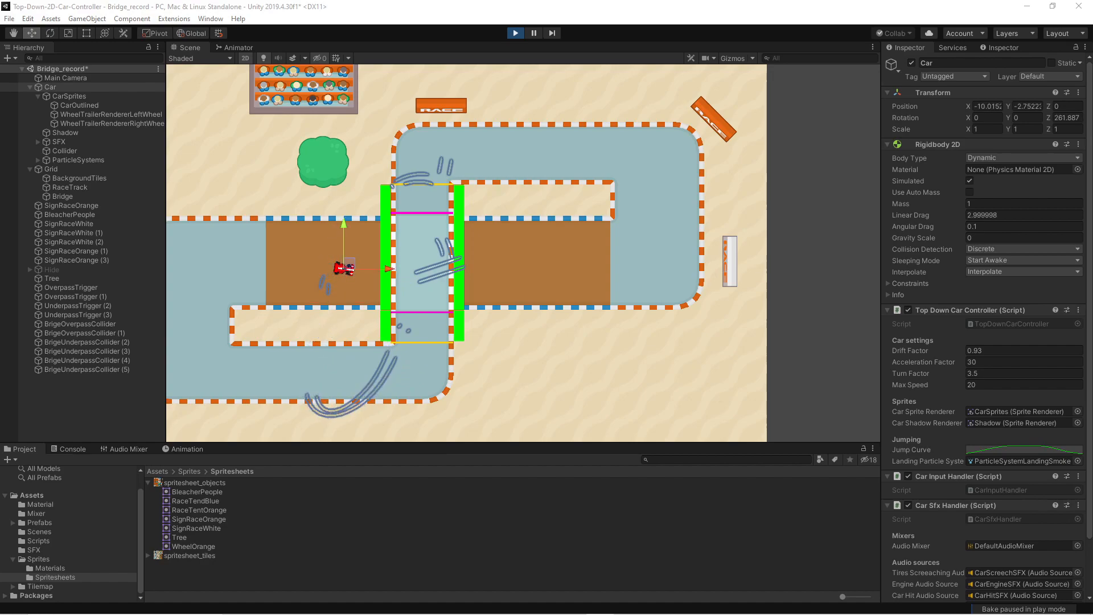
- Exit play mode, duplicate the northwest green underpass collider and place the copy at X 0 between the bridge's two edges
key("ctrl+p")
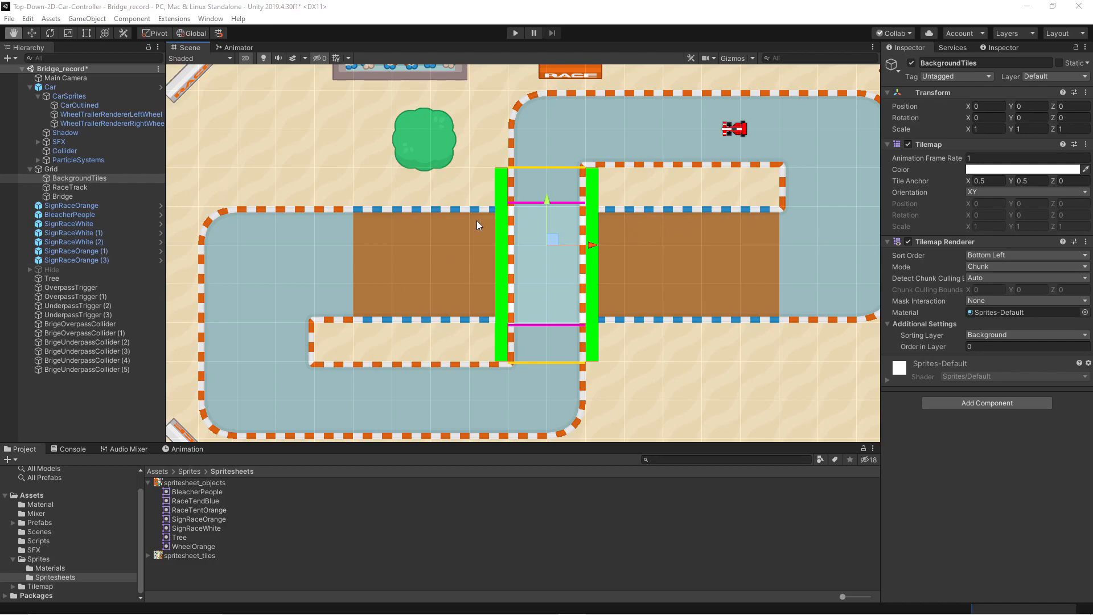
key("w")
left_click(503, 183)
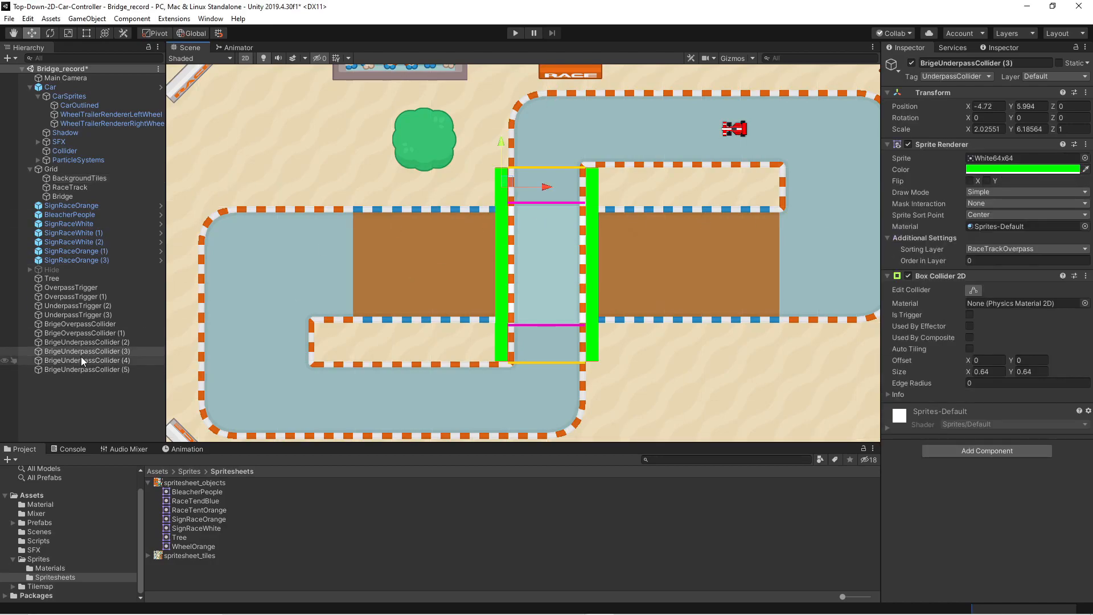
key("ctrl+d")
left_click_drag(545, 185, 592, 186)
scroll(564, 237, "up", 5)
scroll(565, 238, "up", 2)
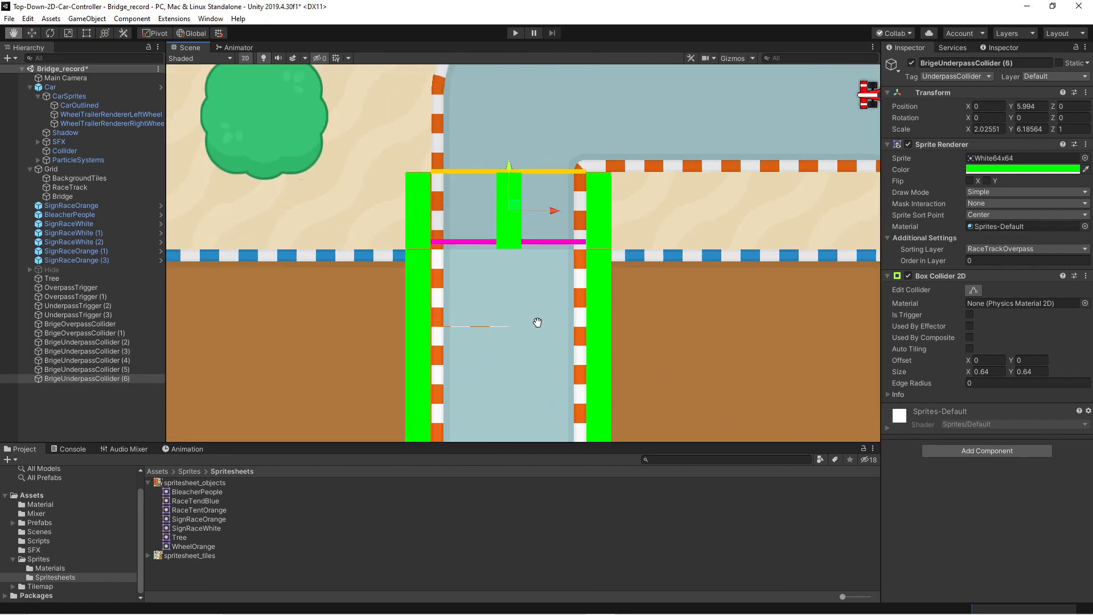
left_click_drag(507, 163, 511, 195)
- Resize the copied collider into a horizontal strip across the north underpass trigger, about 12.74 by 0.78 in scale
key("e")
key("r")
key("t")
left_click_drag(509, 201, 508, 237)
left_click_drag(508, 279, 429, 242)
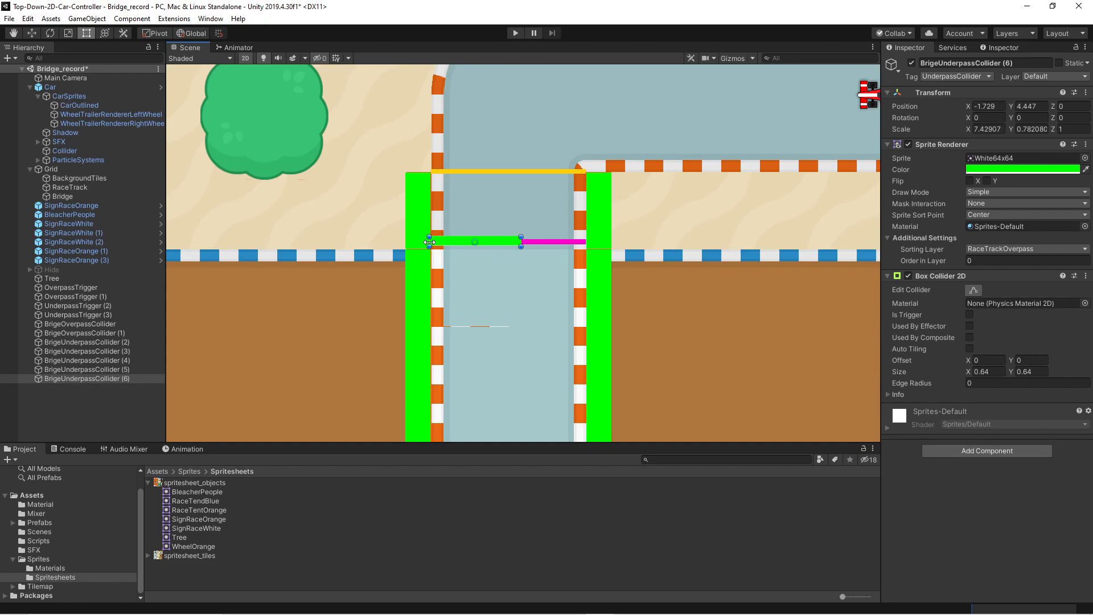
left_click_drag(518, 242, 538, 243)
left_click_drag(577, 239, 584, 239)
- Center the strip collider at X 0 and thin it to a Y scale of about 0.51, directly below the north trigger line
key("w")
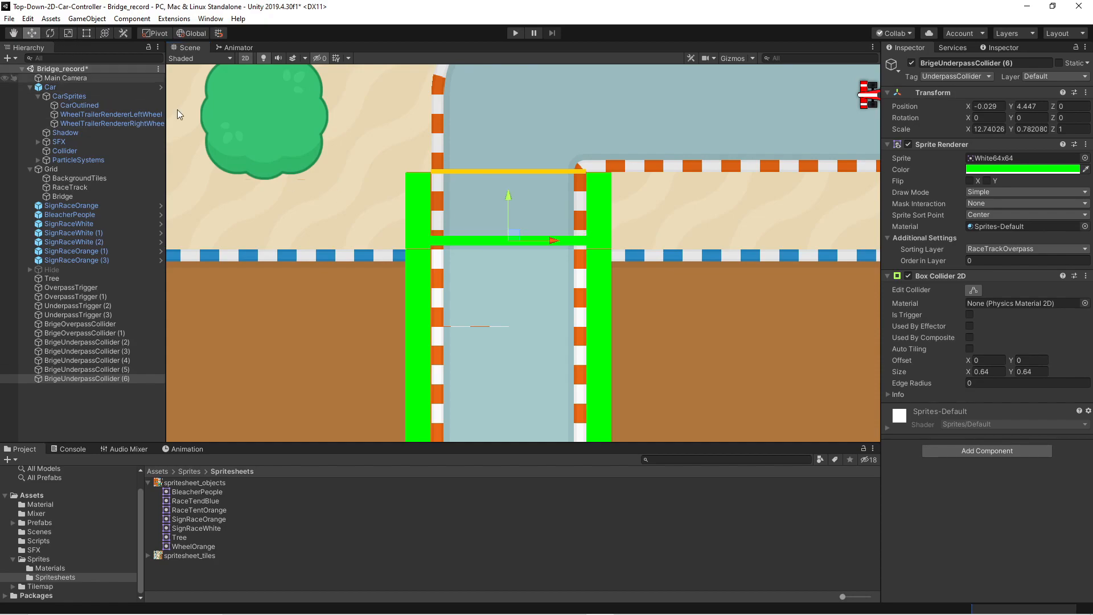
left_click_drag(507, 193, 510, 199)
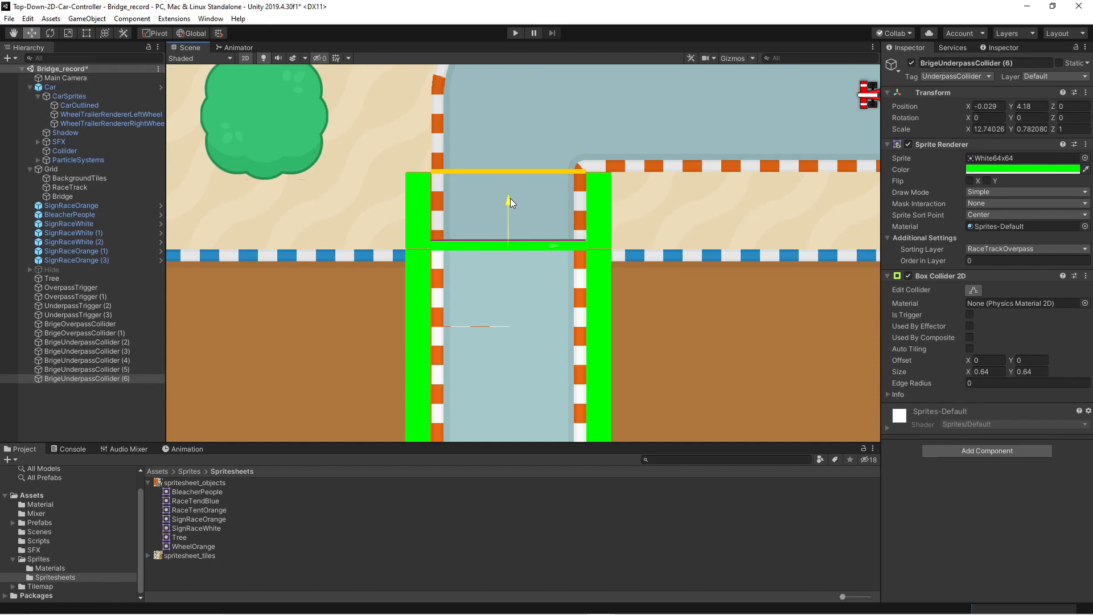
mouse_move(560, 247)
left_mouse_down()
mouse_move(467, 240)
mouse_move(560, 237)
left_mouse_up()
left_click_drag(513, 197, 513, 196)
scroll(487, 293, "up", 3)
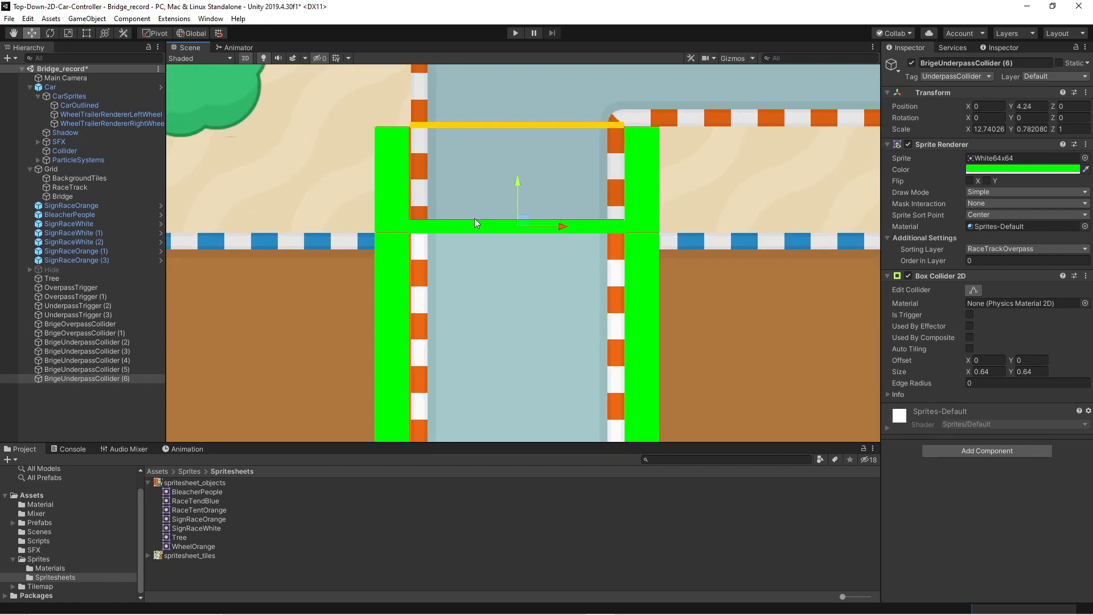
left_click(86, 33)
left_click_drag(505, 223, 508, 228)
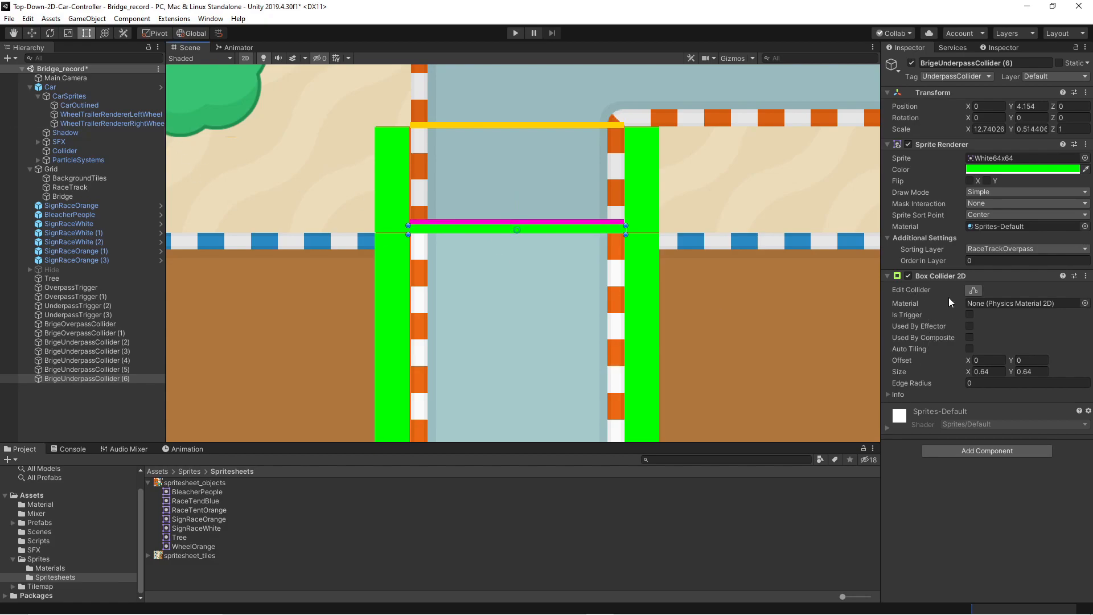
key("w")
- Duplicate the strip collider and align the copy just above the south underpass trigger, at about X -0.04, Y -8.19
scroll(586, 346, "down", 4)
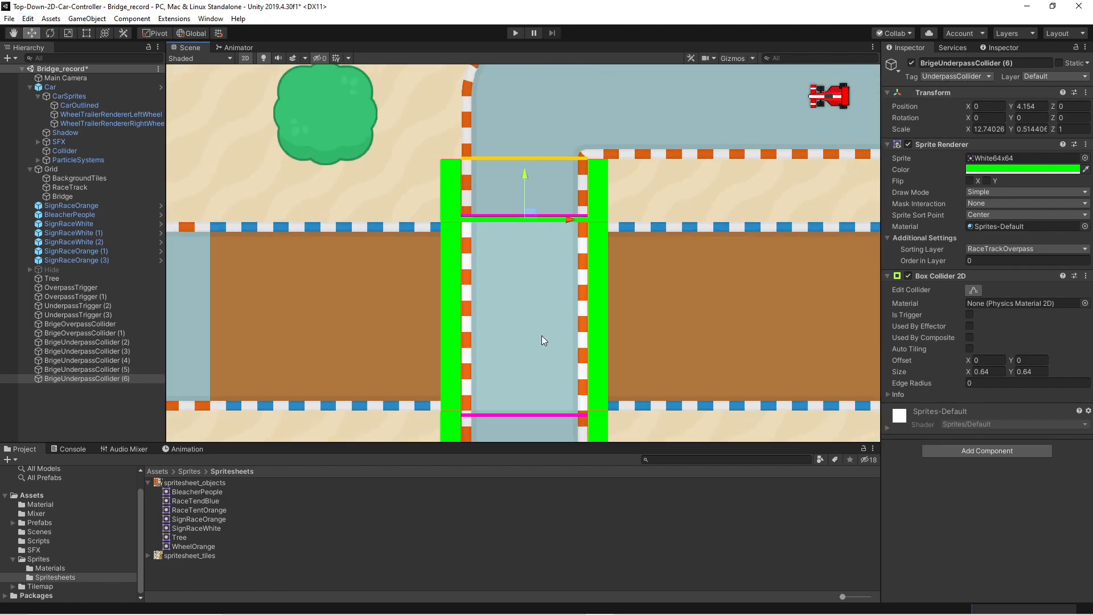
key("ctrl+d")
left_click_drag(525, 140, 521, 330)
scroll(496, 361, "up", 5)
mouse_move(593, 388)
left_mouse_down()
mouse_move(517, 390)
mouse_move(630, 390)
mouse_move(592, 391)
left_mouse_up()
left_click_drag(546, 346, 547, 349)
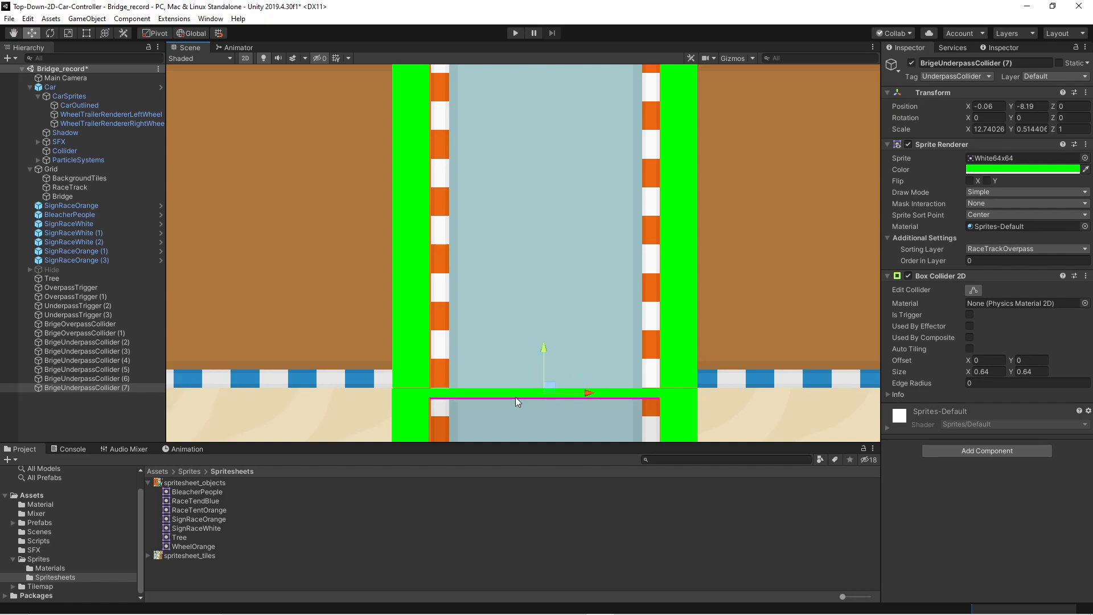
mouse_move(588, 394)
left_mouse_down()
mouse_move(540, 392)
mouse_move(590, 394)
left_mouse_up()
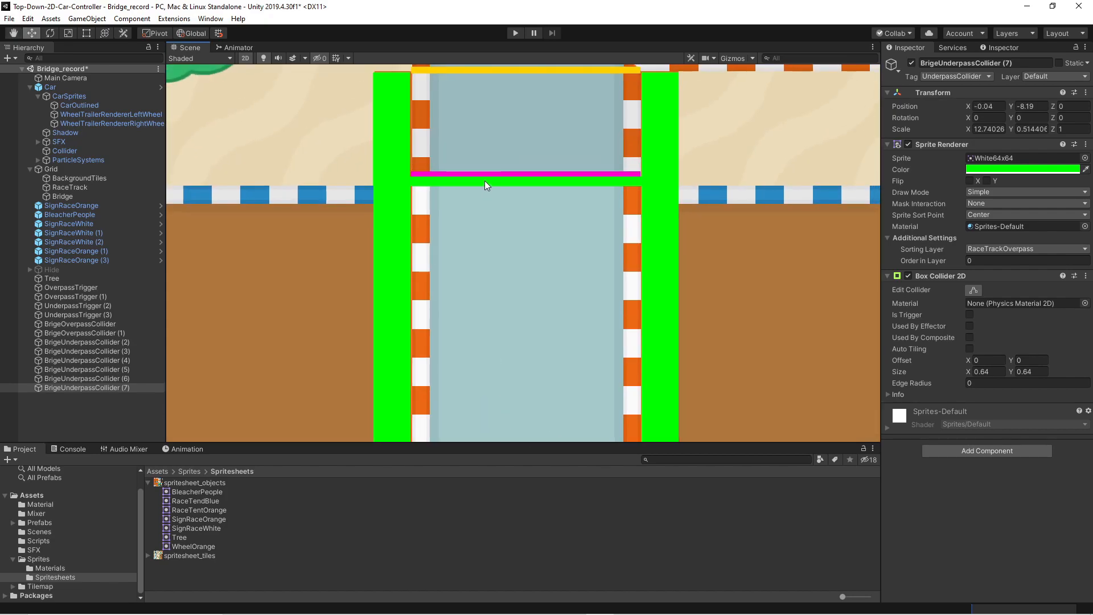
- Fine-tune the vertical position of the north strip collider against its trigger line
left_click(484, 183)
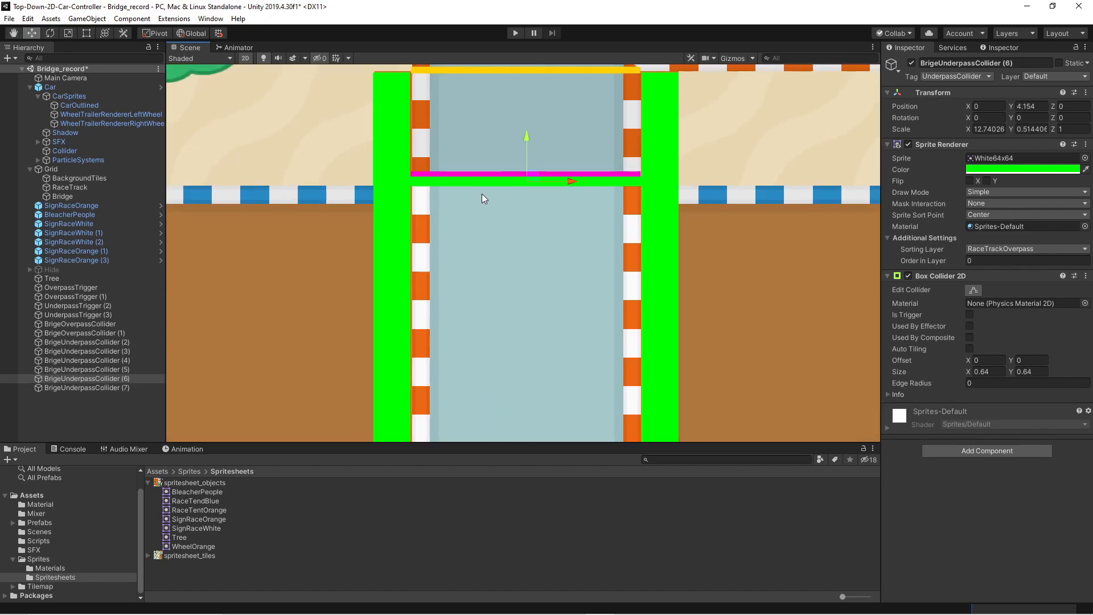
scroll(481, 196, "up", 3)
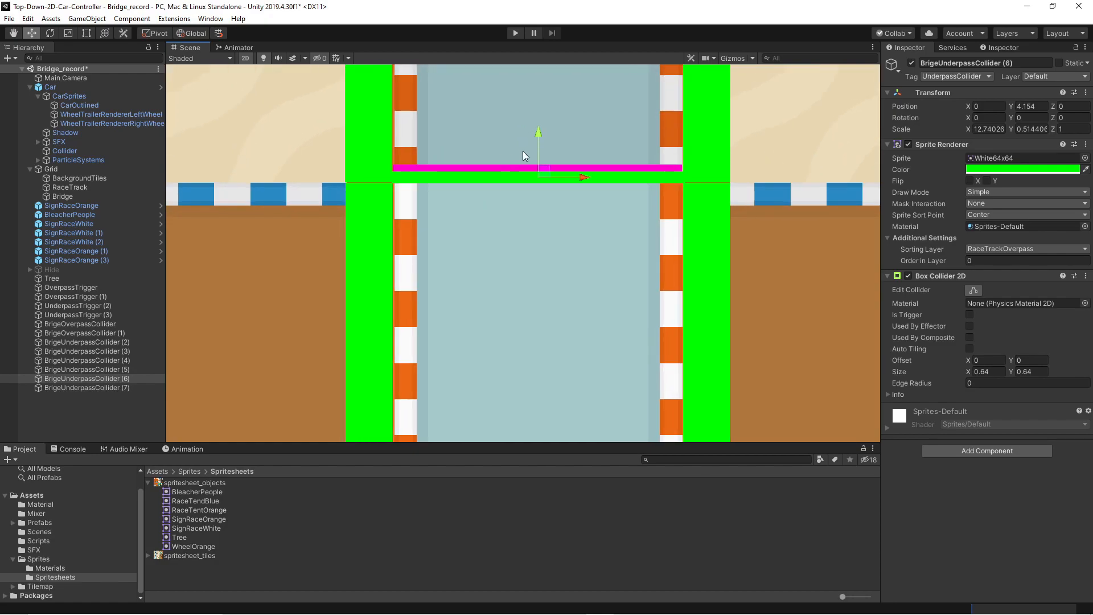
left_click_drag(538, 135, 538, 133)
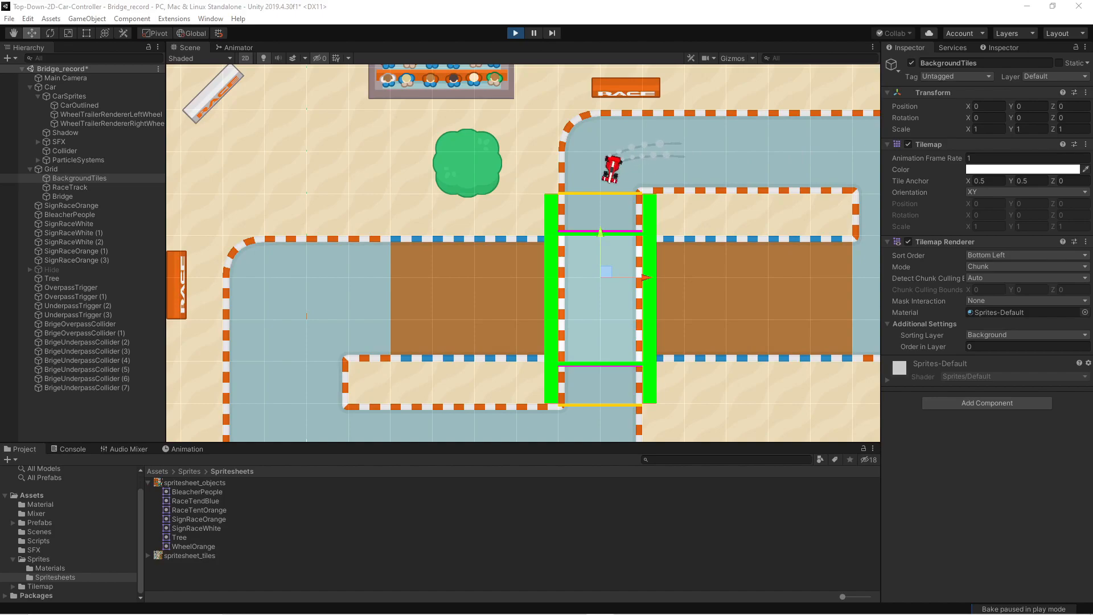
- In play mode, drive the car south across the overpass, loop around and steer it through the underpass to test the strip colliders
key("Left")
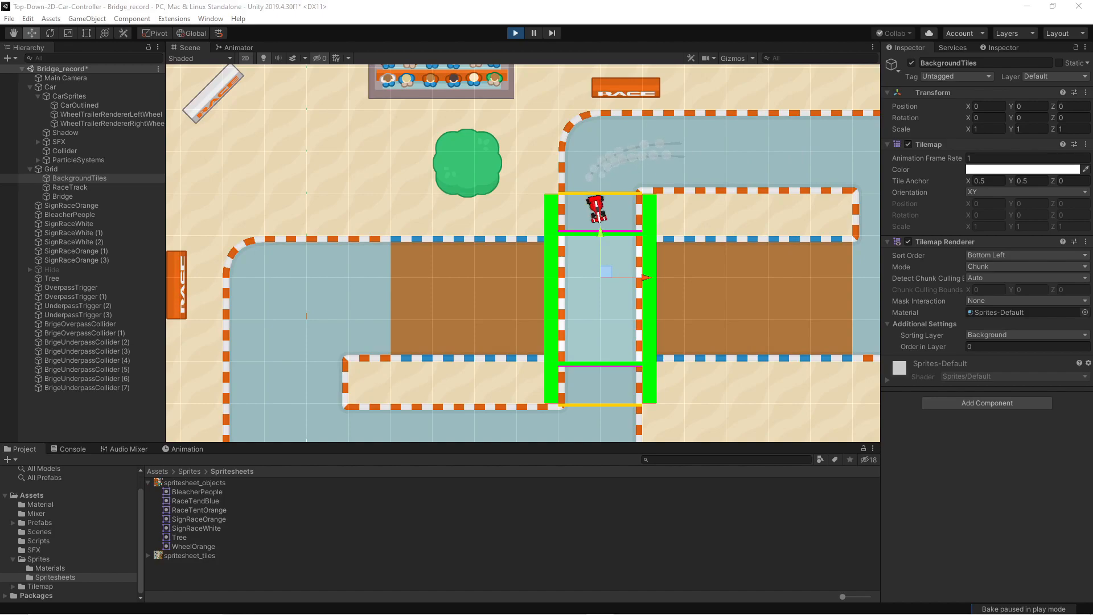
key("Right")
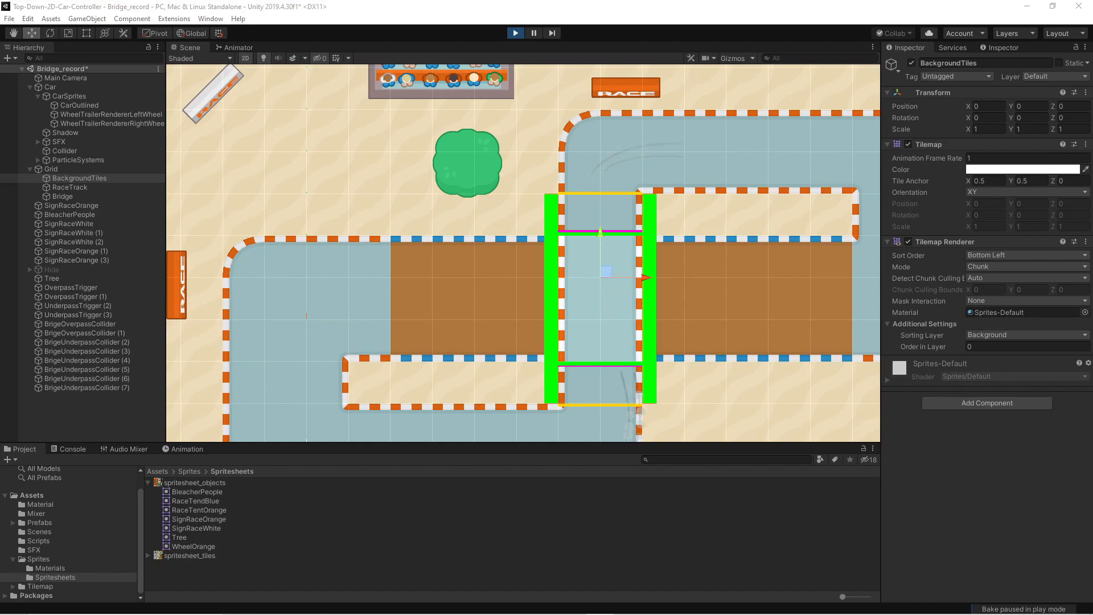
key("Right")
key("Right")
key("Left")
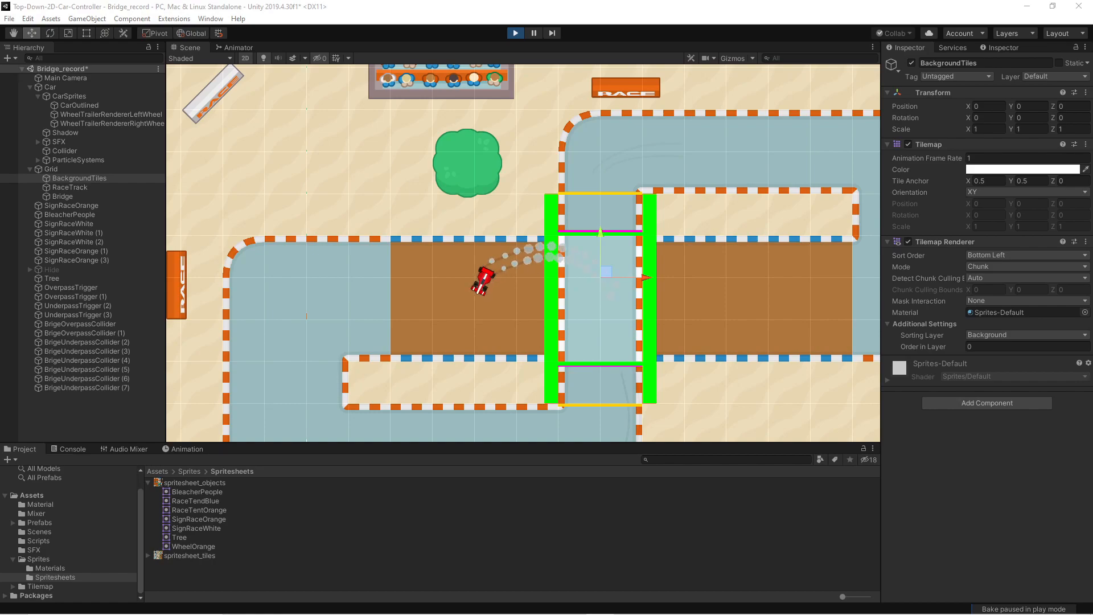
- Turn the car back through the underpass, bring it round to the upper road and exit play mode
key("Right")
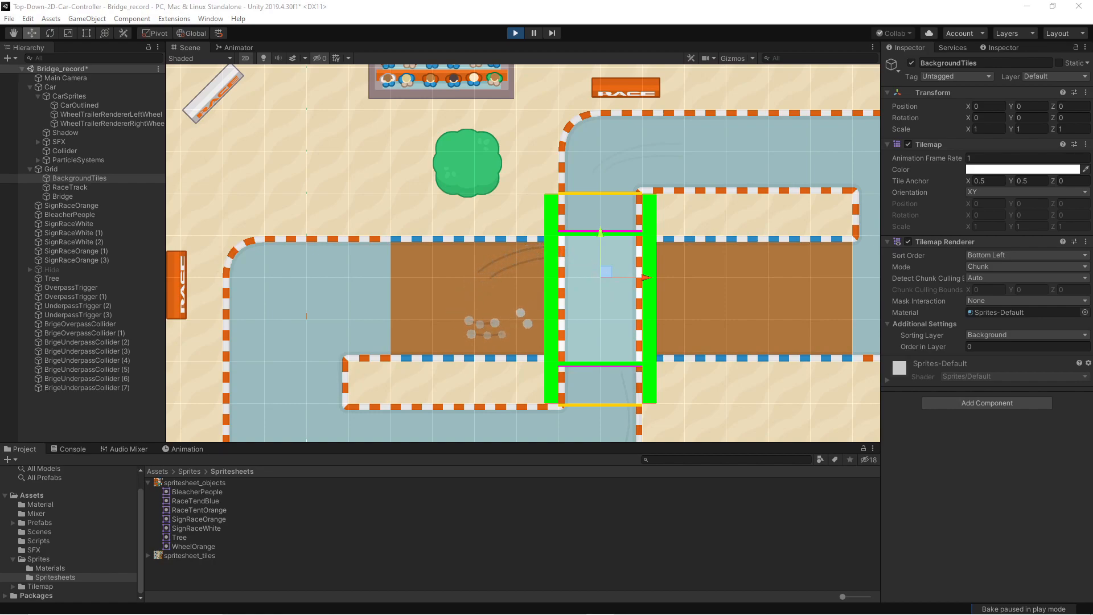
key("Down")
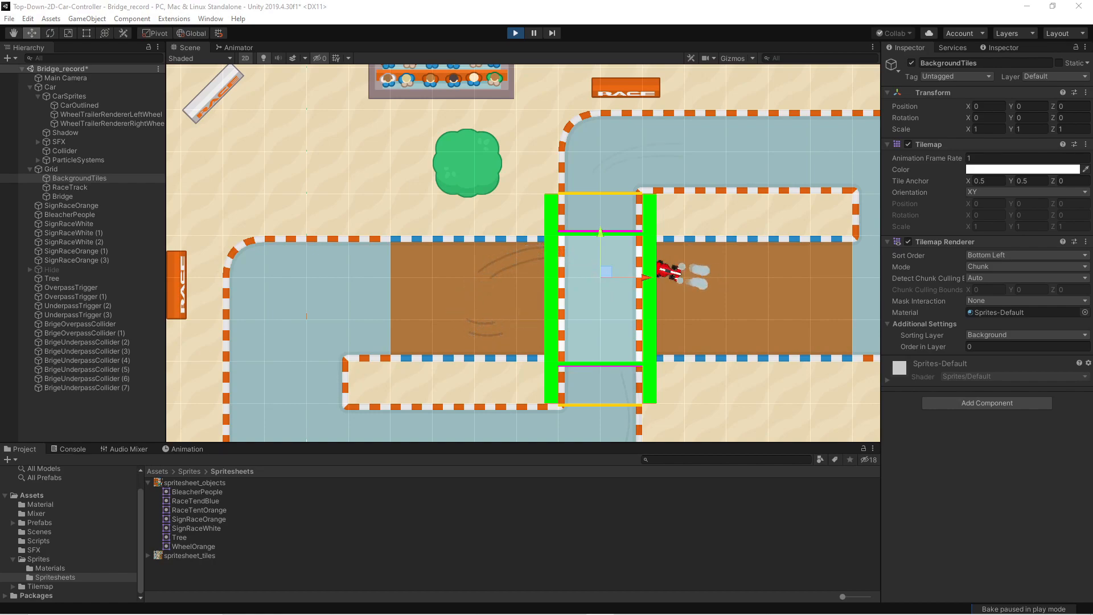
key("Up")
key("Left")
key("Left")
key("Up")
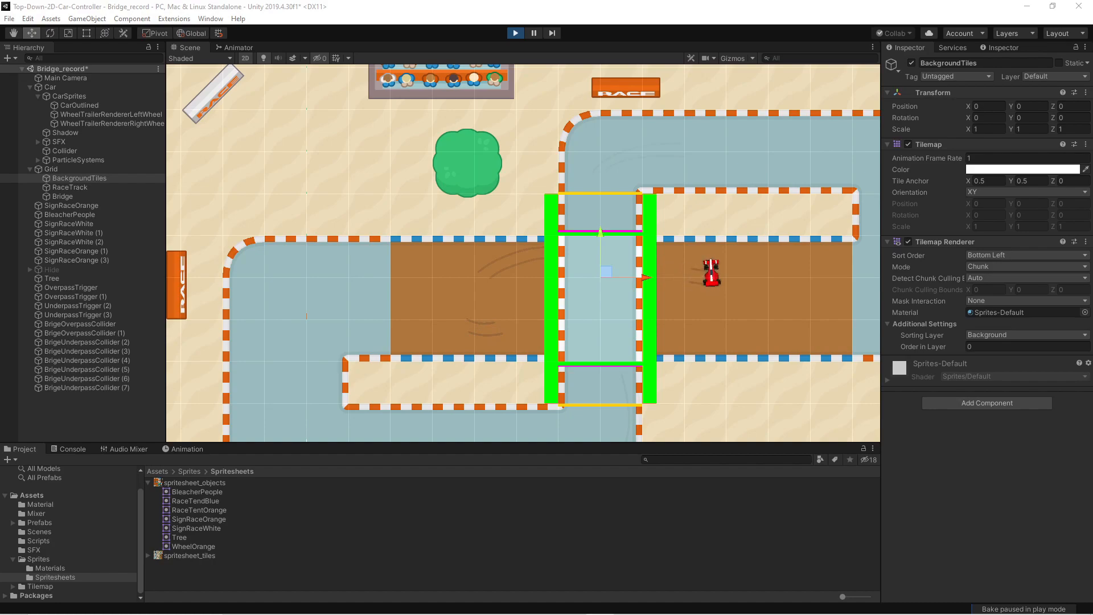
key("Up")
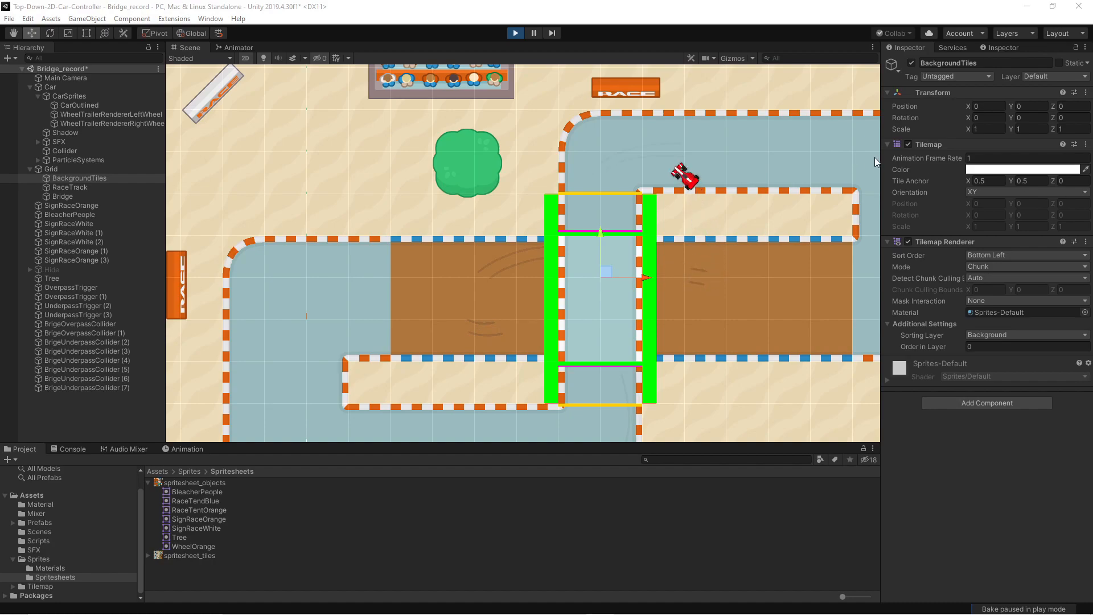
left_click(515, 33)
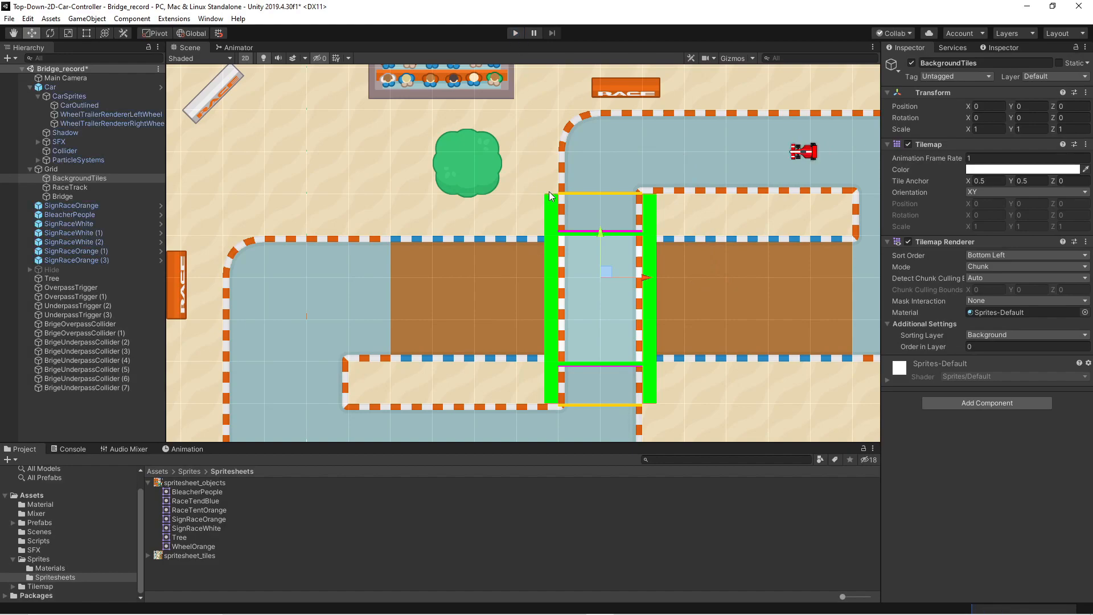
- Select the four side underpass colliders at the bridge's corners and change their shared tag
left_click(553, 201)
left_click(651, 208, "ctrl")
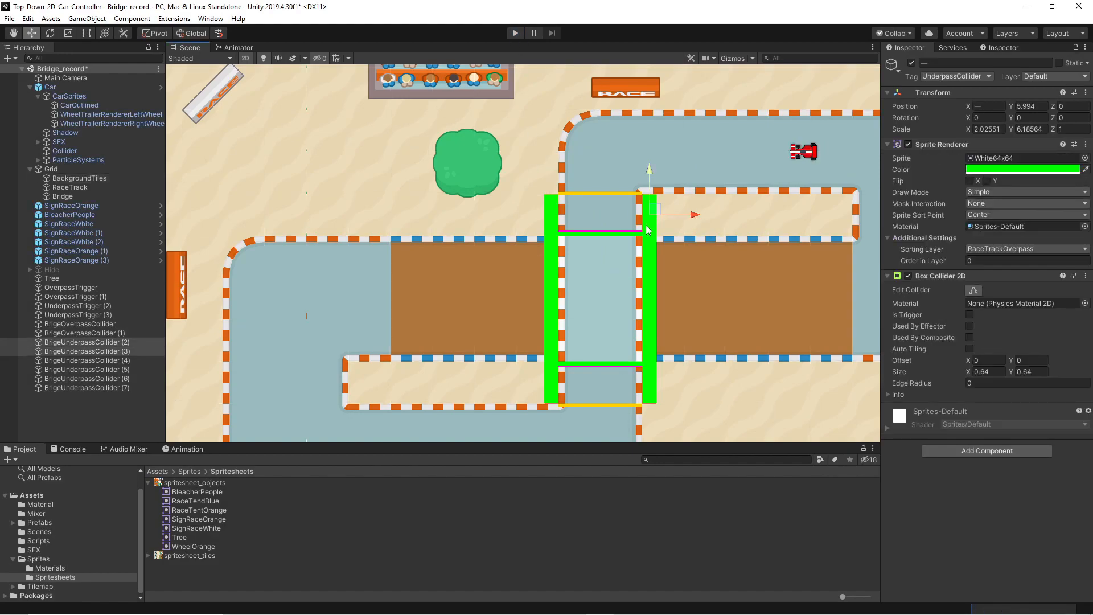
left_click(552, 381, "ctrl")
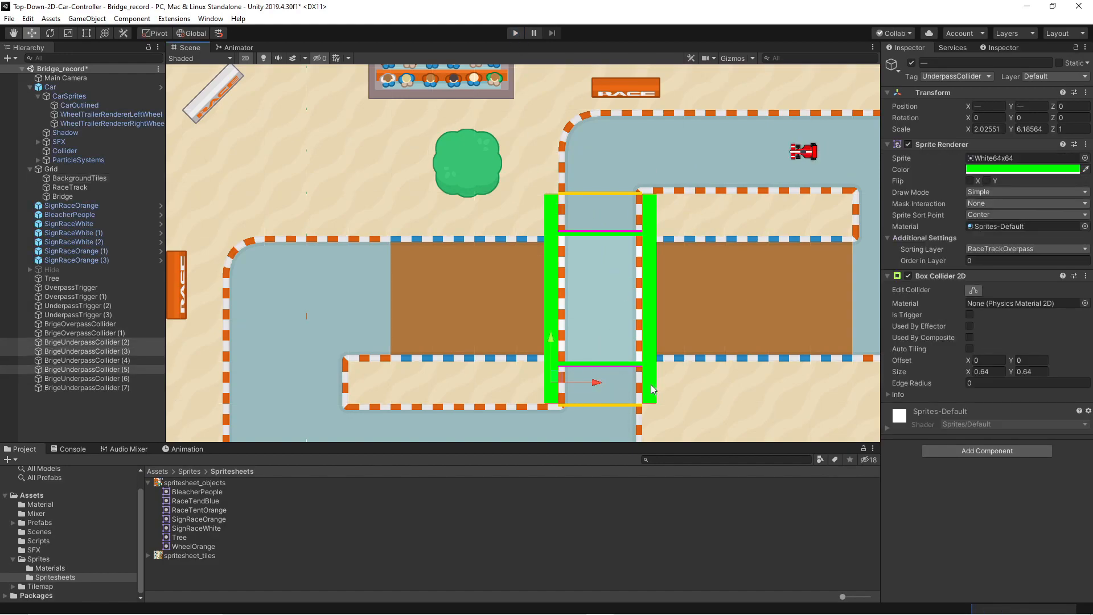
left_click(650, 384, "ctrl")
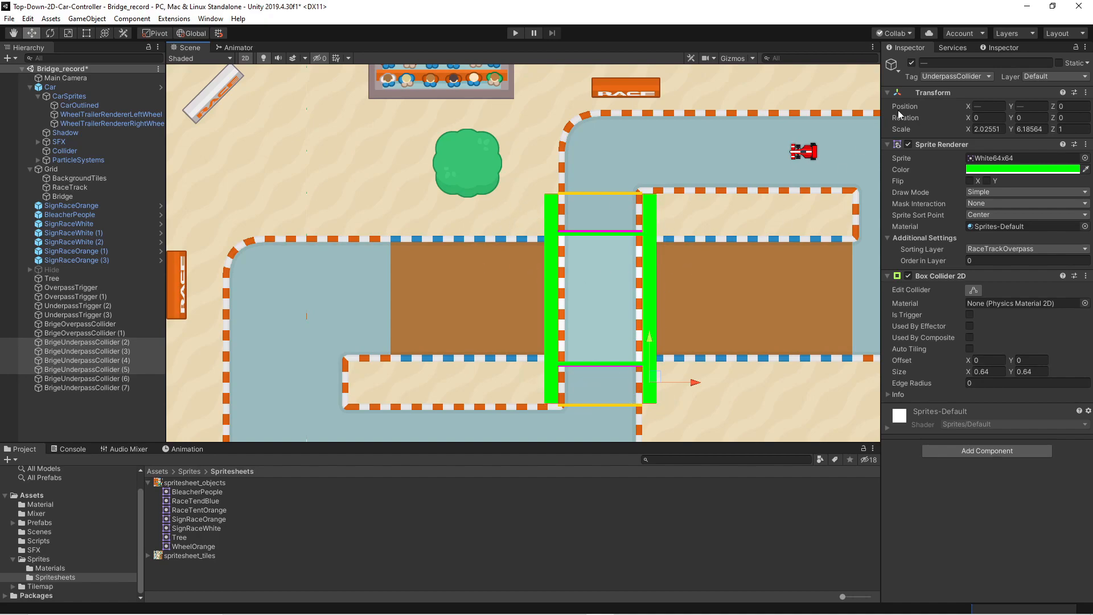
left_click(979, 76)
left_click(970, 88)
- Create a new 2D Sprite Mask object at the scene root and show the scene gizmos
left_click(472, 167)
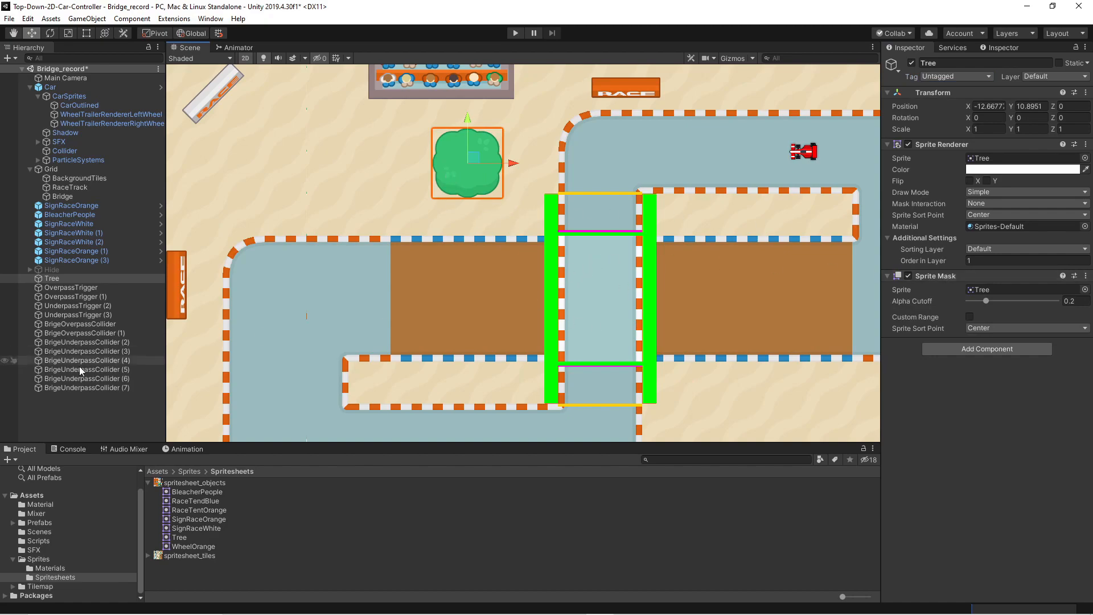
left_click(81, 410)
left_click(87, 19)
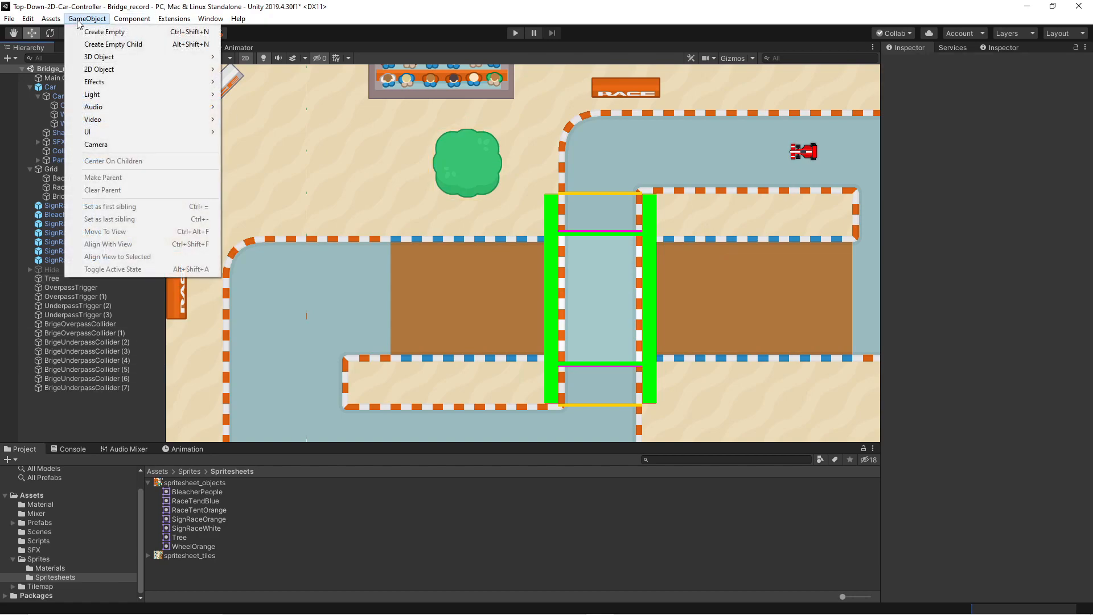
mouse_move(122, 69)
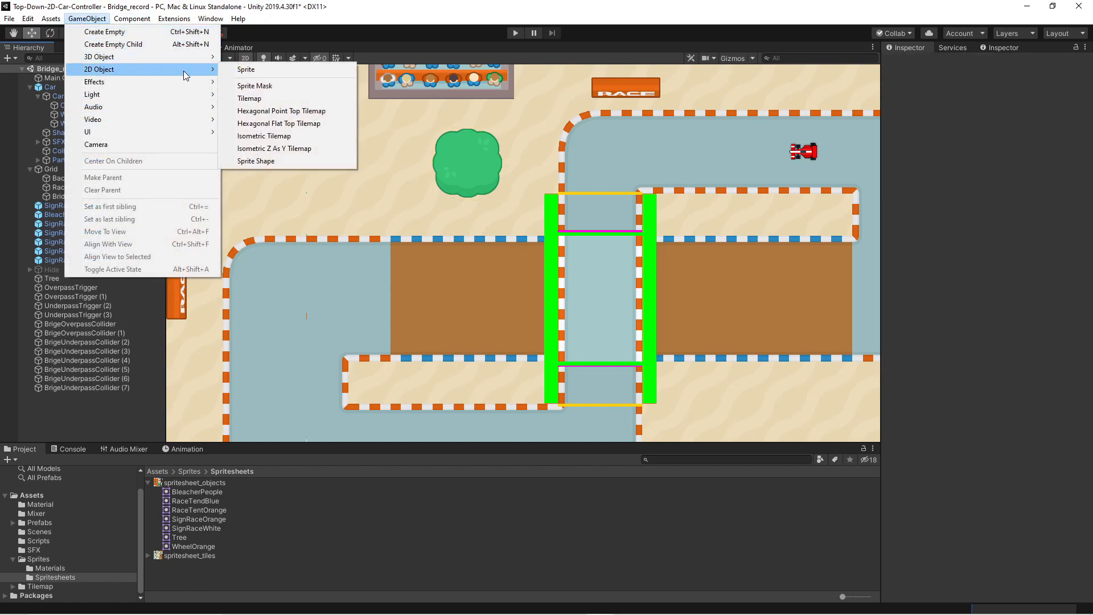
left_click(278, 85)
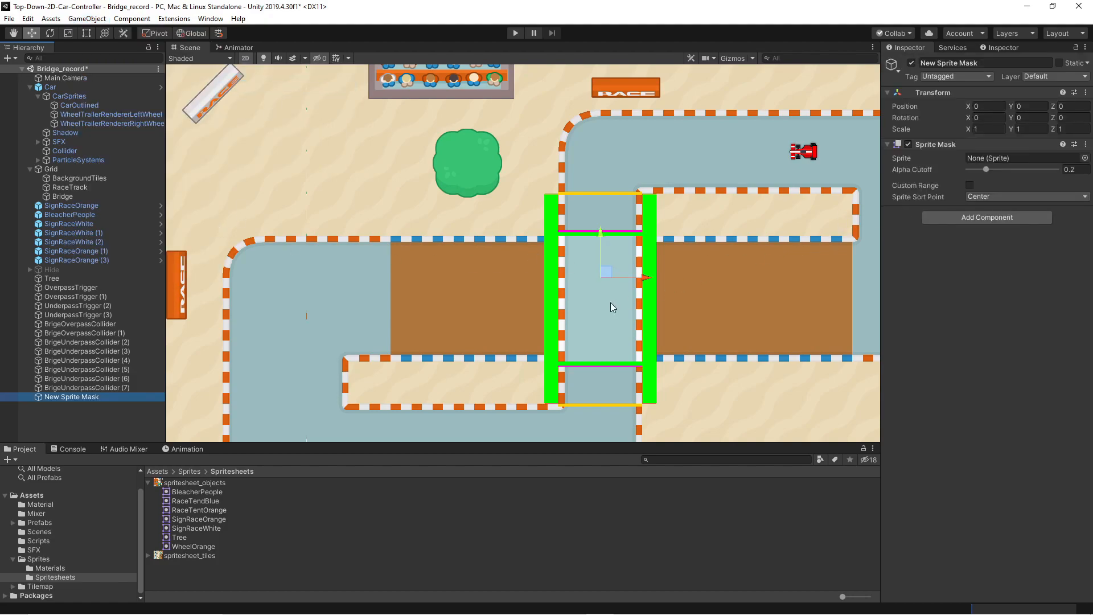
left_click(734, 59)
- Assign the White64x64 sprite to the new Sprite Mask
scroll(594, 239, "down", 2)
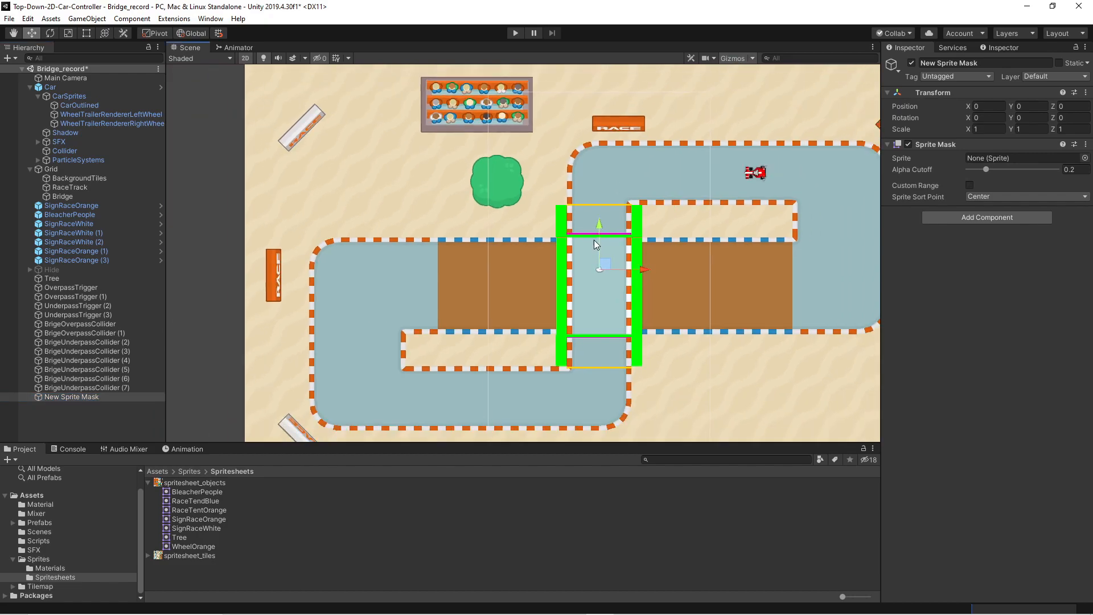
left_click(1085, 159)
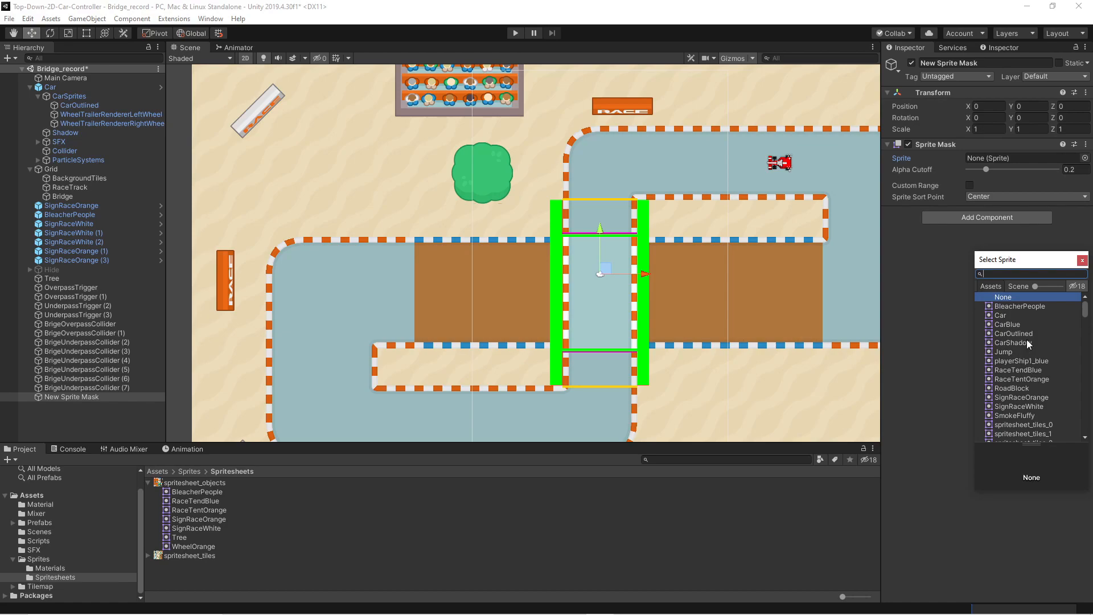
type("64")
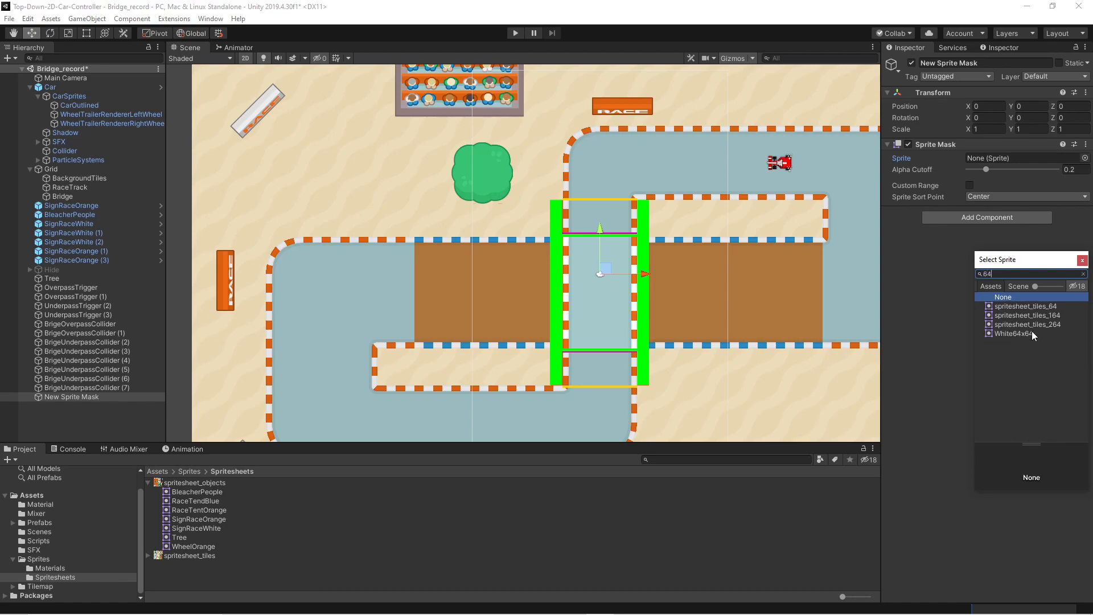
left_click(1031, 334)
scroll(674, 278, "up", 3)
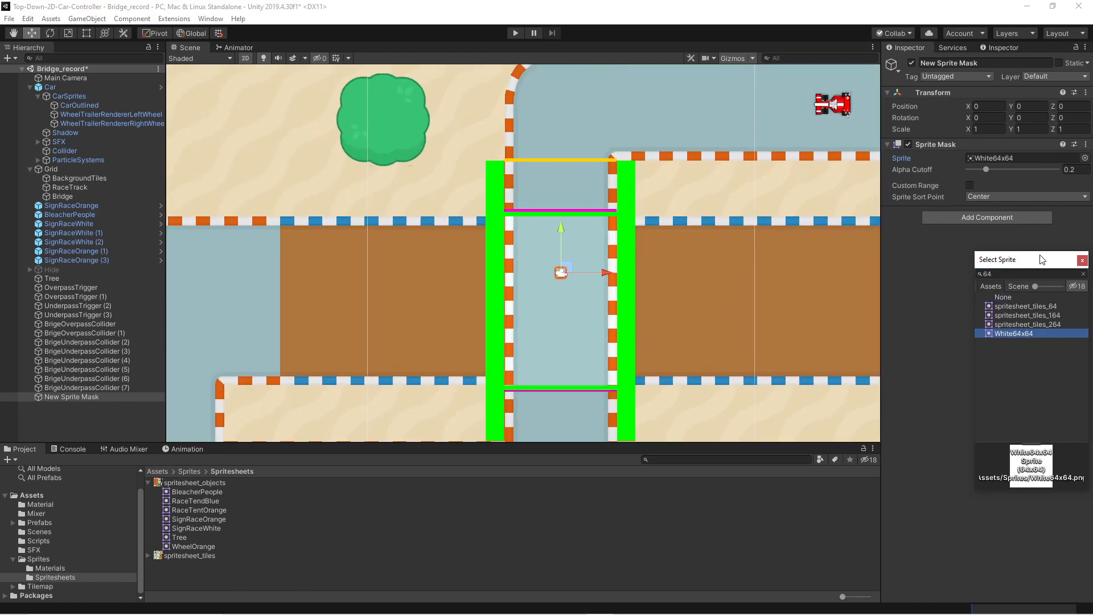
left_click(1081, 260)
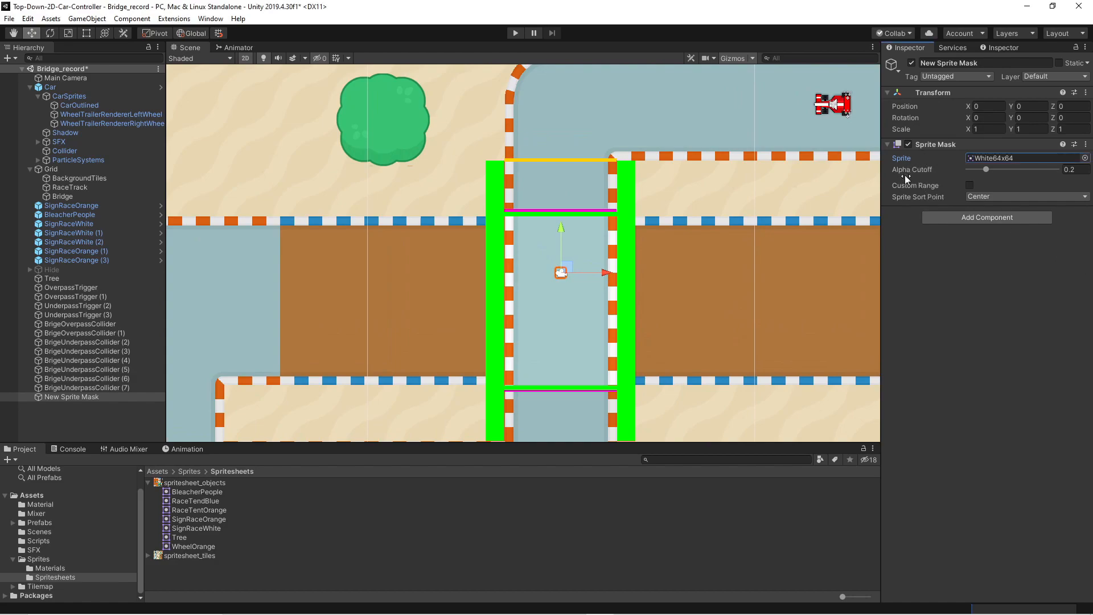
scroll(558, 276, "up", 3)
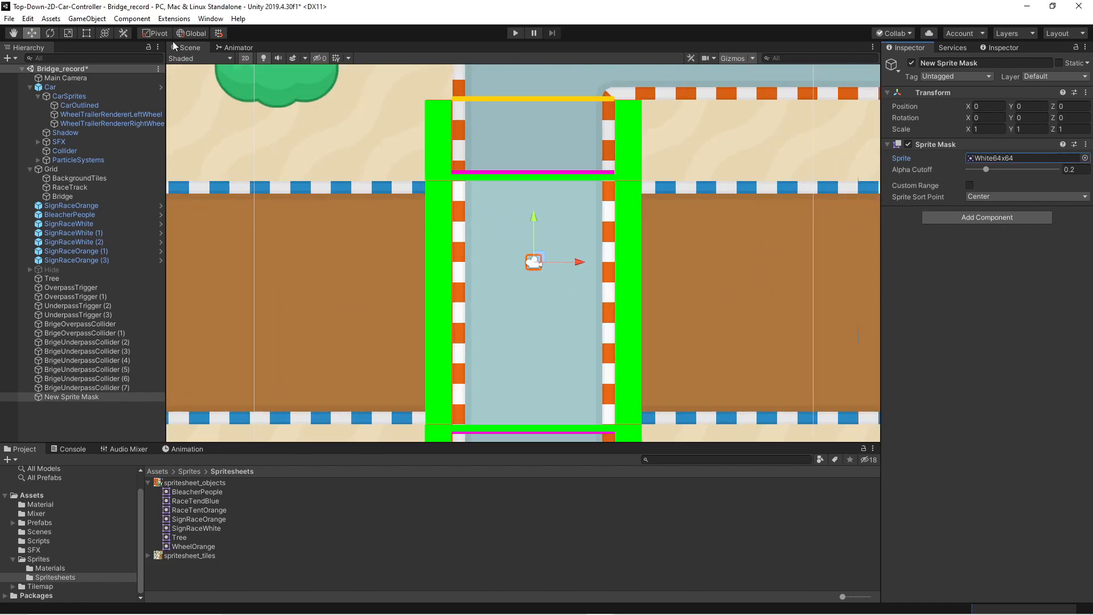
- Stretch the sprite mask into a rectangle covering the bridge across the underpass, scaled to about 16.6 by 18.6
left_click(86, 33)
left_click_drag(527, 262, 475, 181)
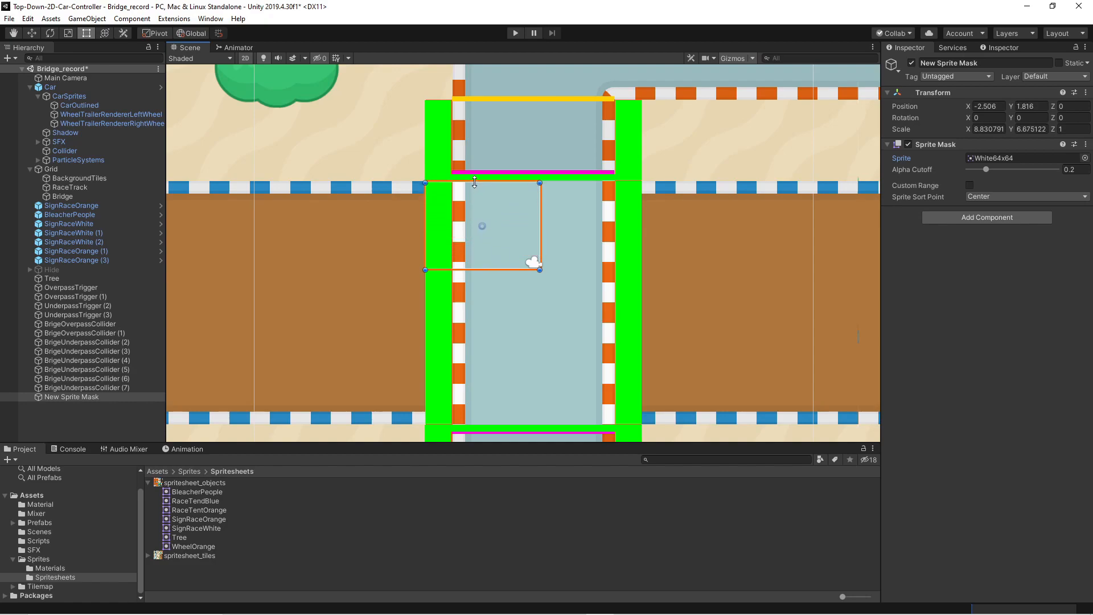
left_click_drag(539, 220, 640, 212)
middle_click_drag(581, 296, 574, 240)
left_click_drag(556, 215, 539, 370)
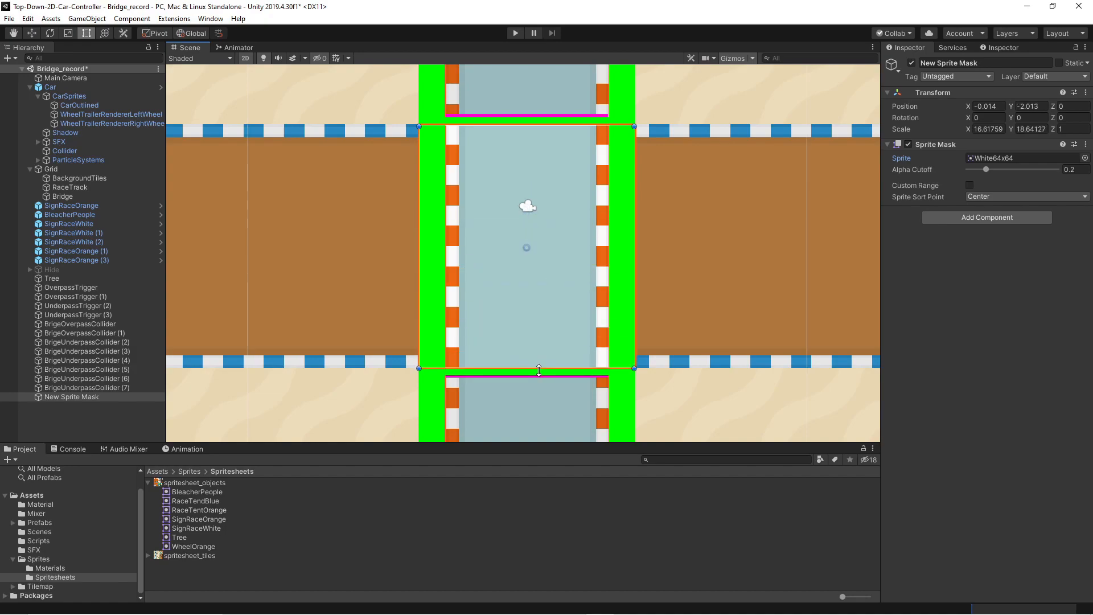
scroll(553, 313, "down", 5)
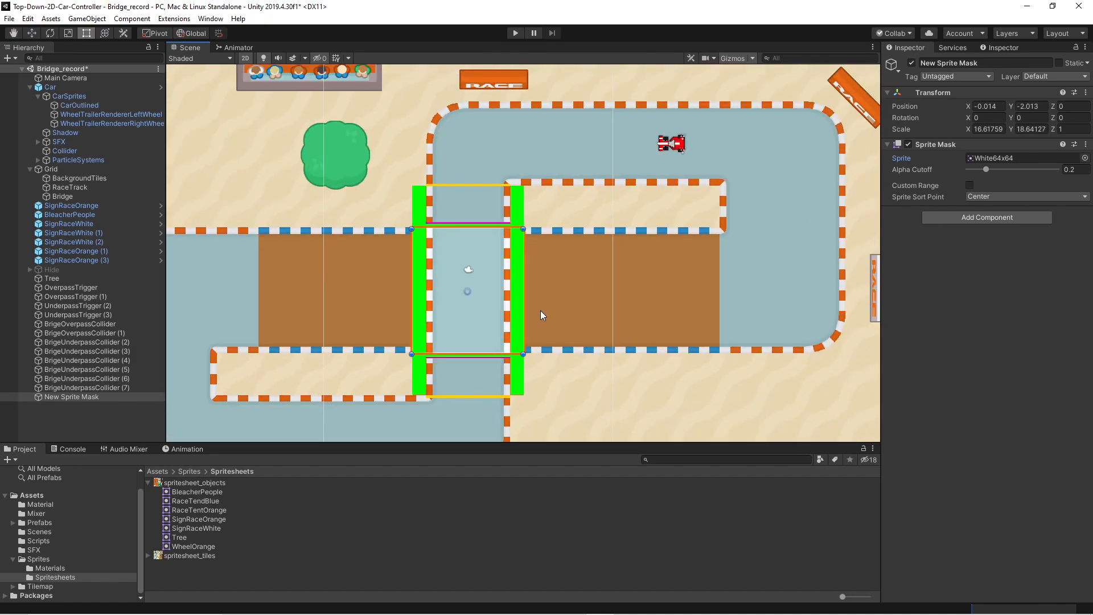
- Rename the new sprite mask object as BrigdeSpriteMask
left_click(68, 397)
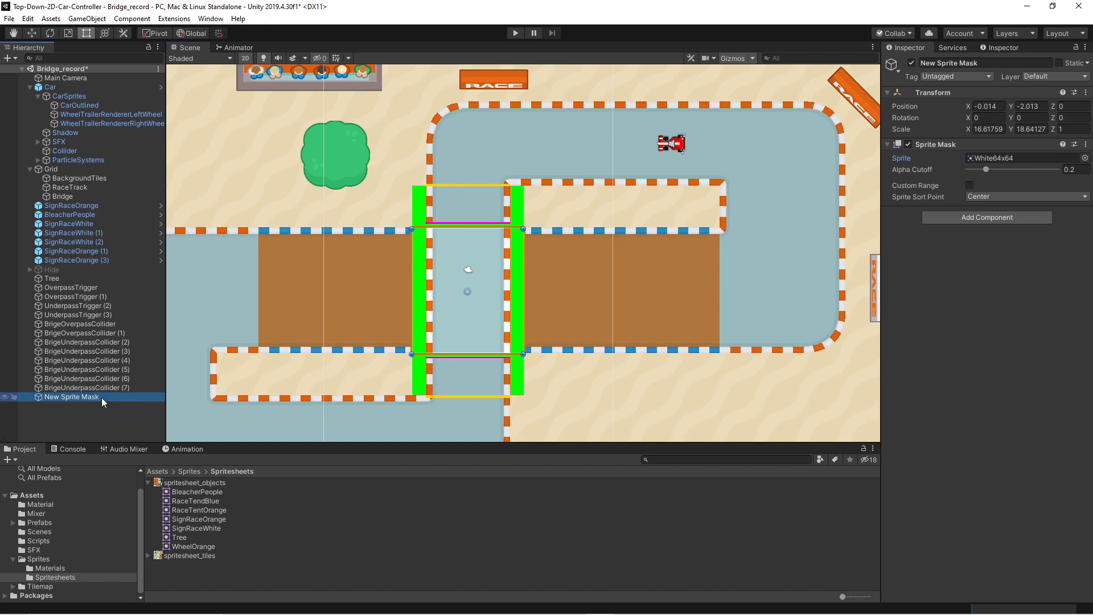
key("F2")
type("Brig")
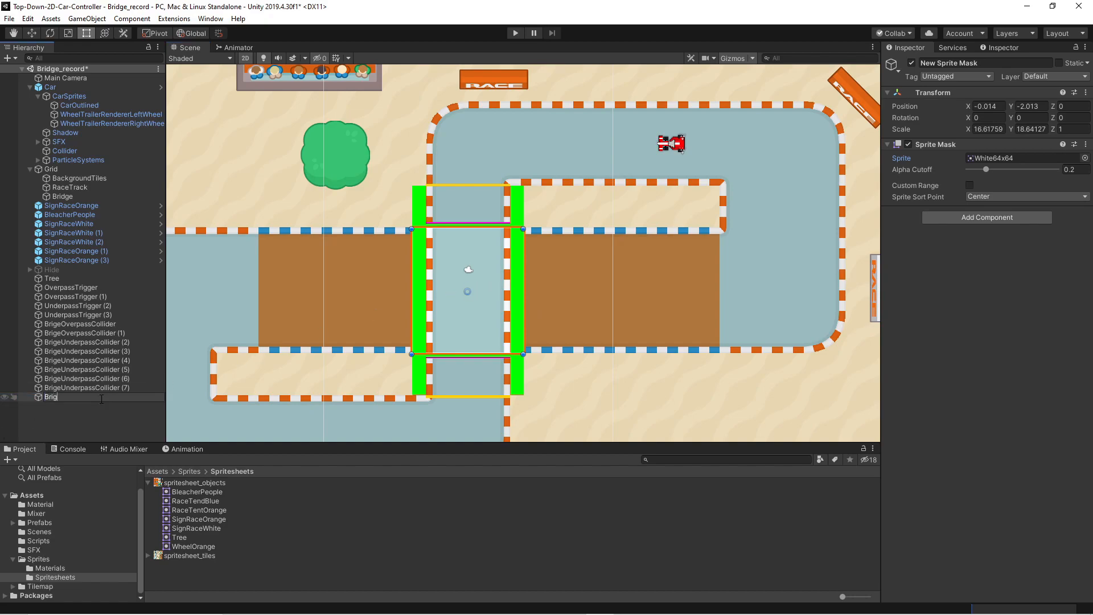
type("deSpriteMas")
key("Return")
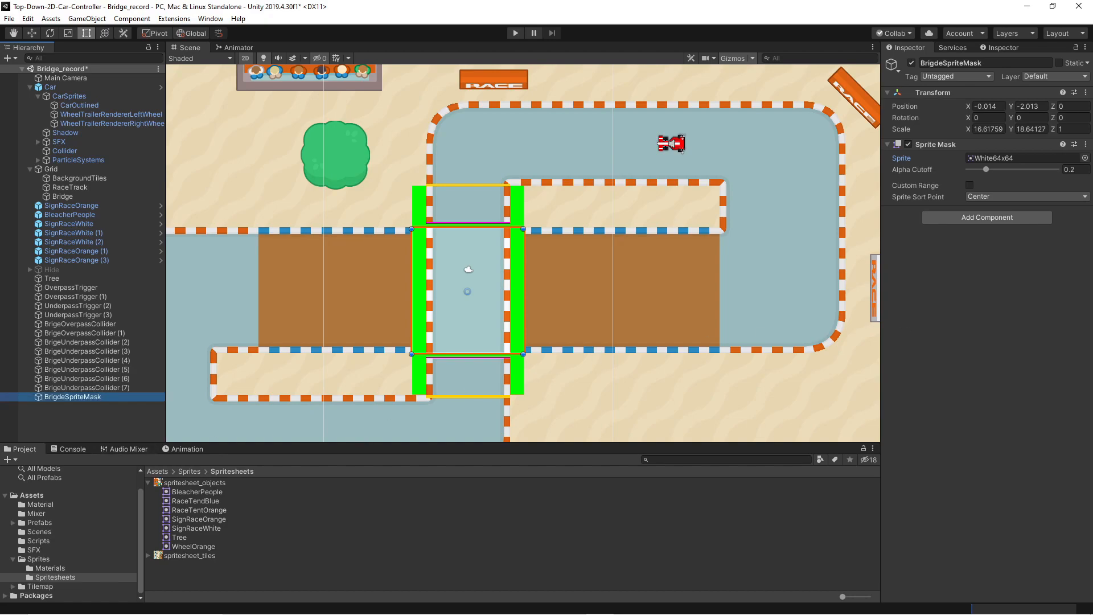
- Run the scene in play mode to check the masked car outline around the bridge, and stop playing
left_click(515, 33)
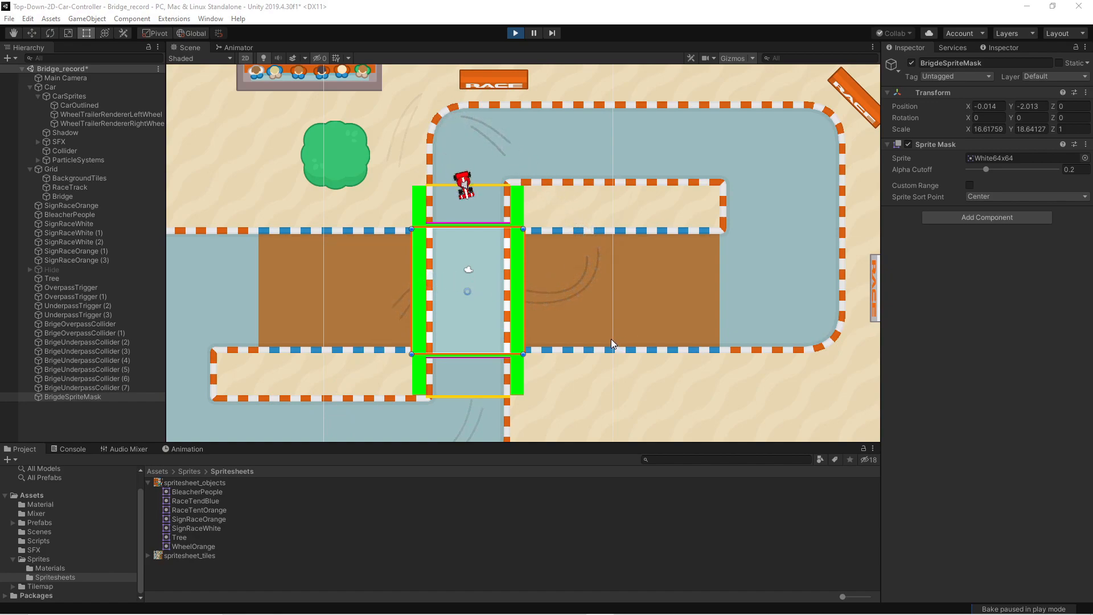
left_click(516, 33)
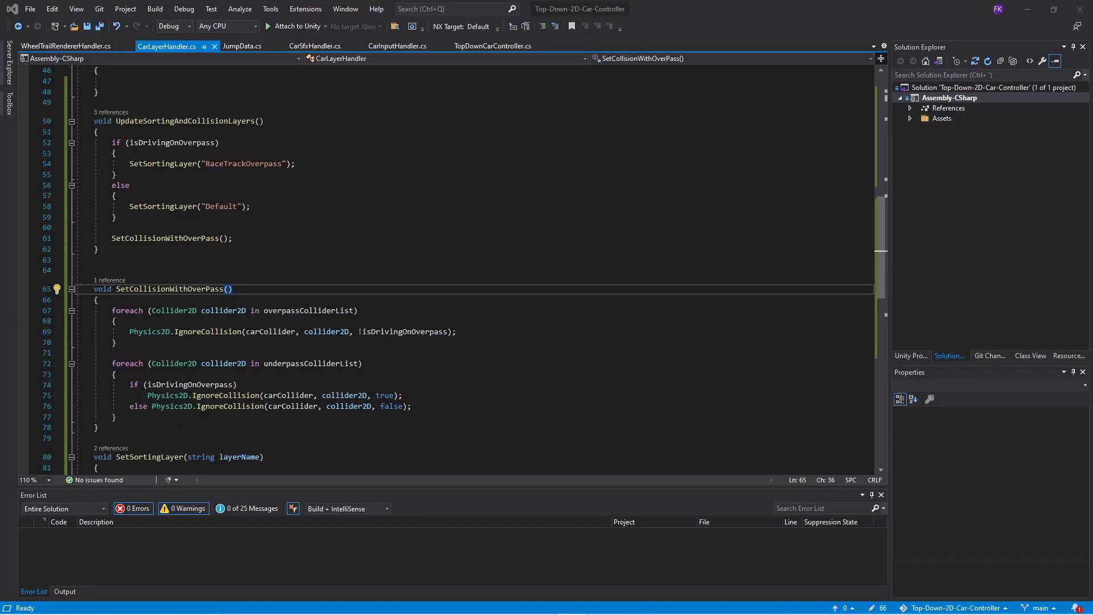
- In Visual Studio, declare a public SpriteRenderer named carOutlineSpriteRenderer at the start of the CarLayerHandler class
scroll(561, 249, "up", 15)
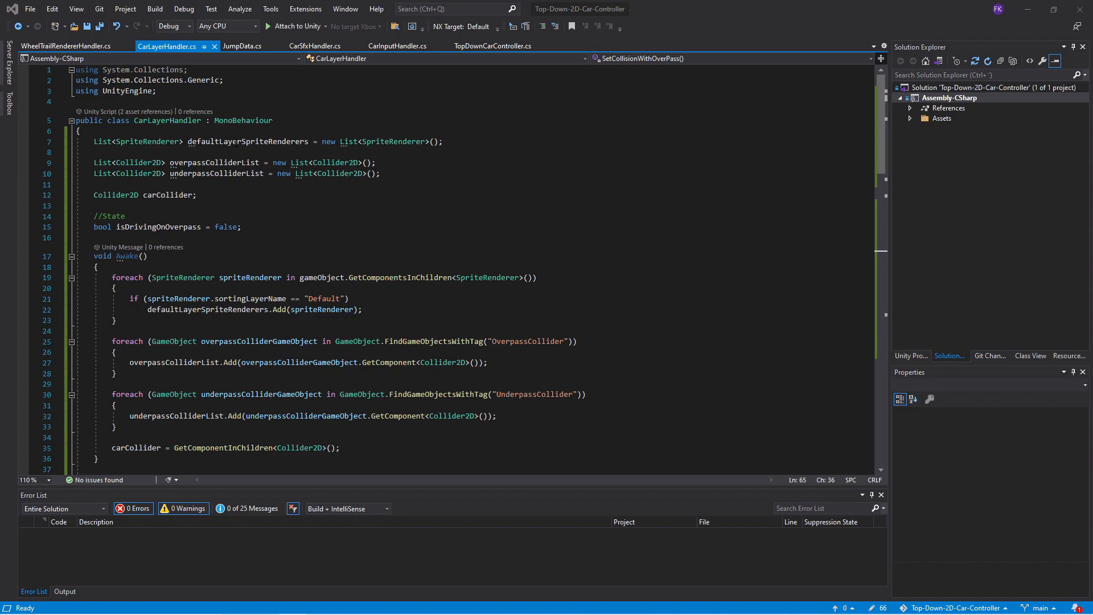
left_click(180, 131)
key("Return")
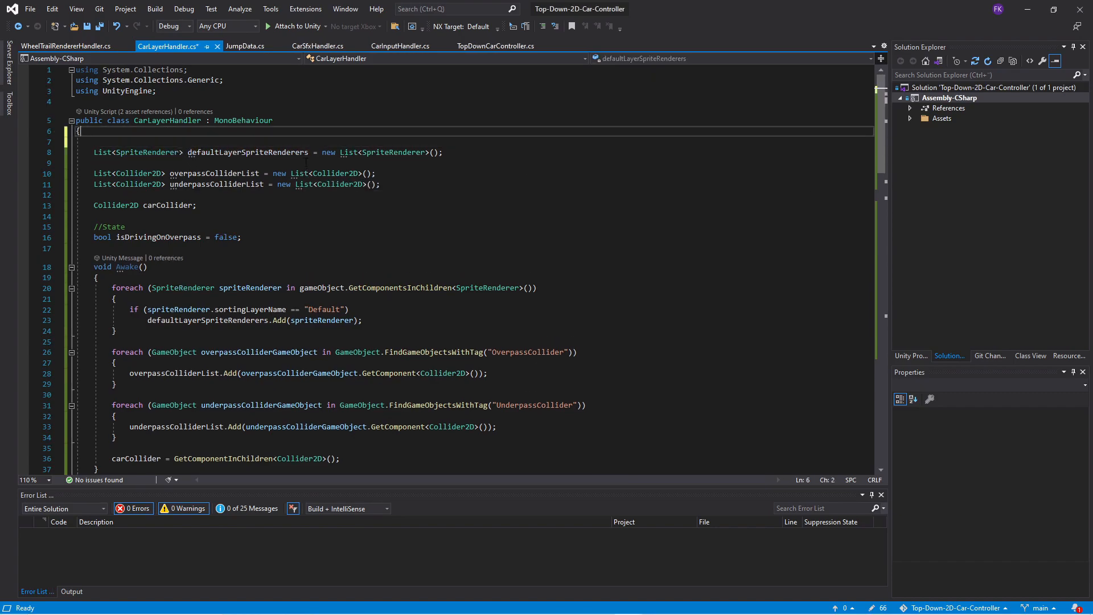
type("public SpriteRenderer carOutlineSpriteRenderer;")
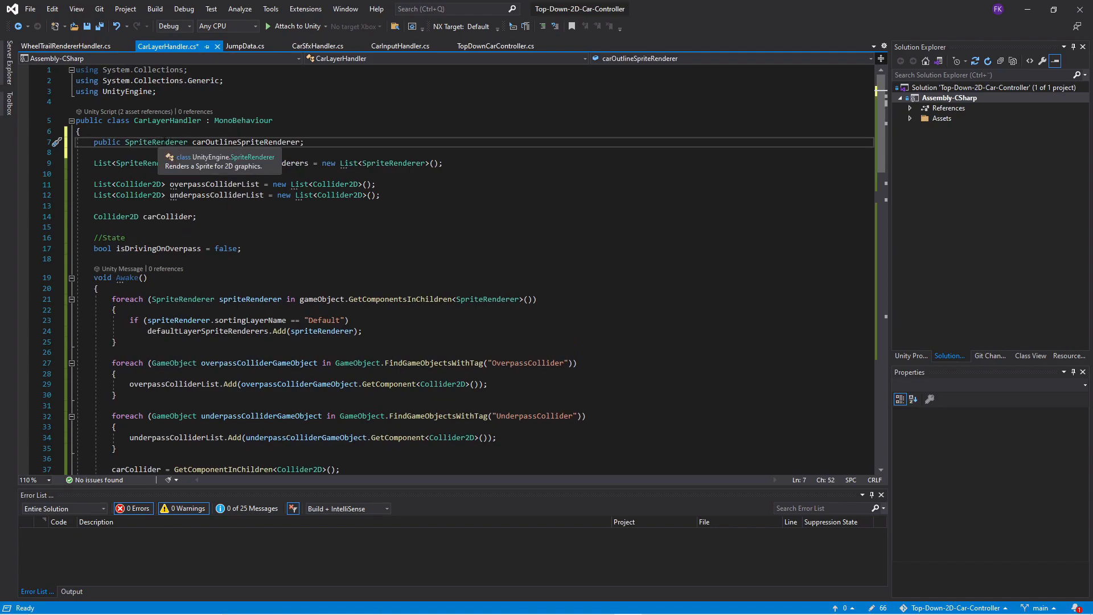
- In UpdateSortingAndCollisionLayers, add carOutlineSpriteRenderer.enabled = false; after the RaceTrackOverpass sorting layer call in the isDrivingOnOverpass branch
double_click(265, 142)
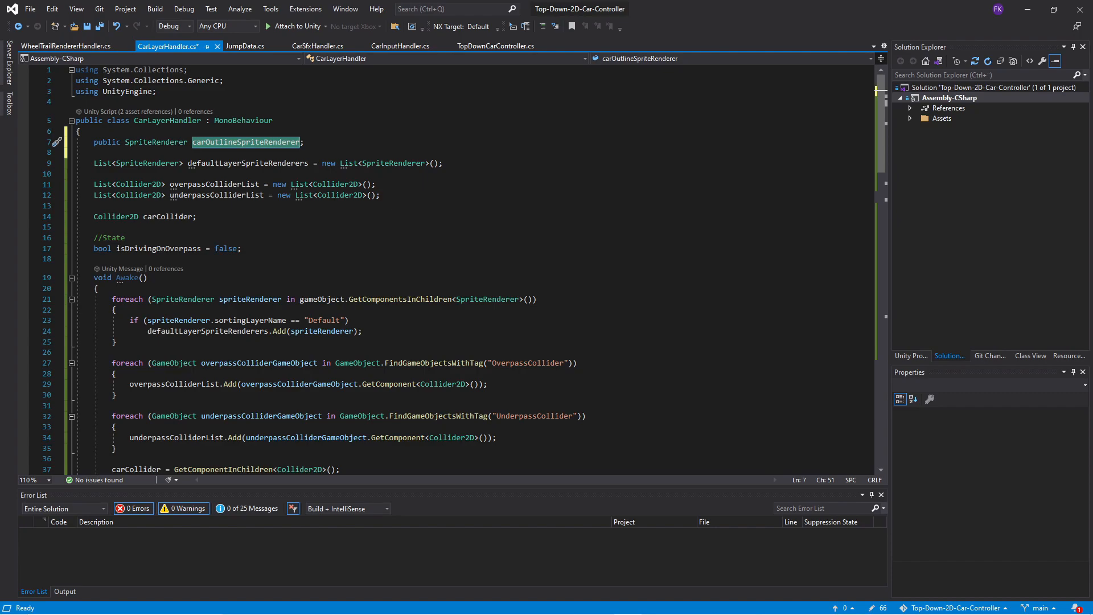
scroll(548, 320, "down", 7)
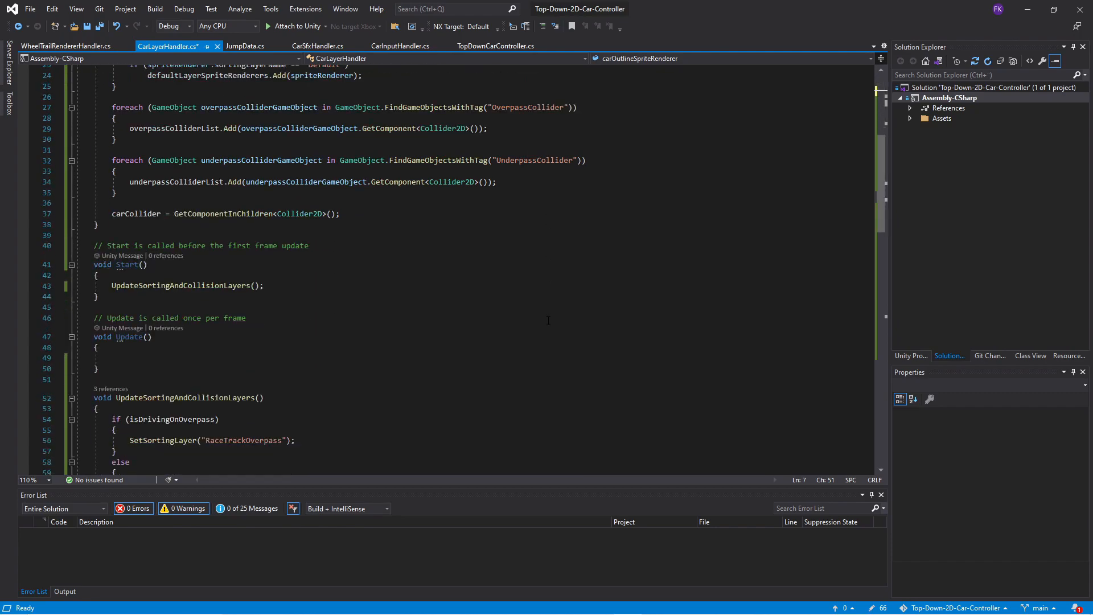
scroll(548, 321, "down", 3)
left_click(857, 280)
left_click(320, 280)
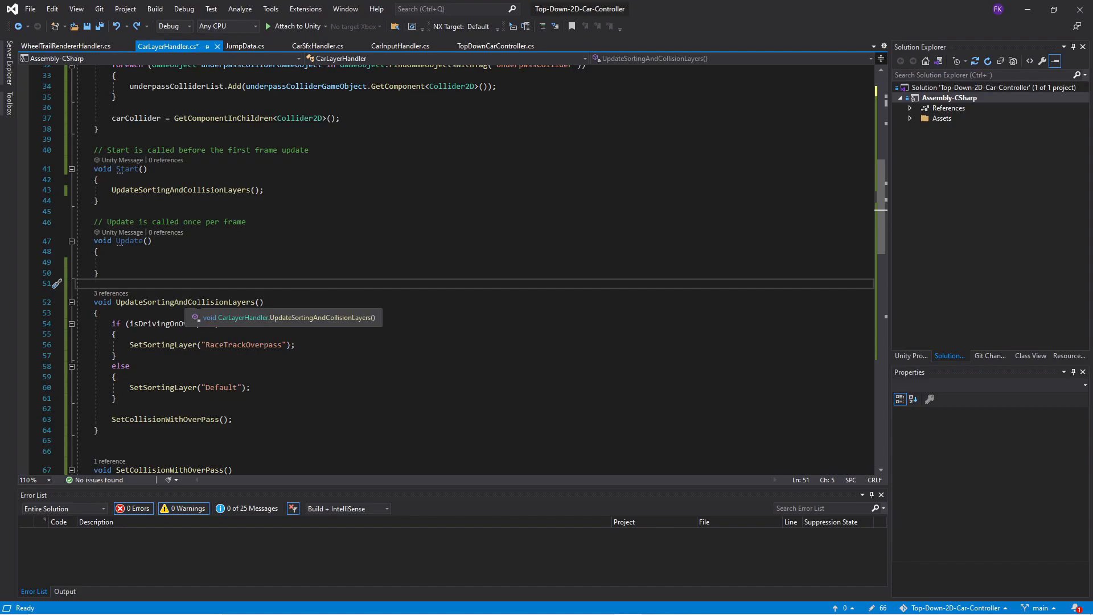
double_click(173, 324)
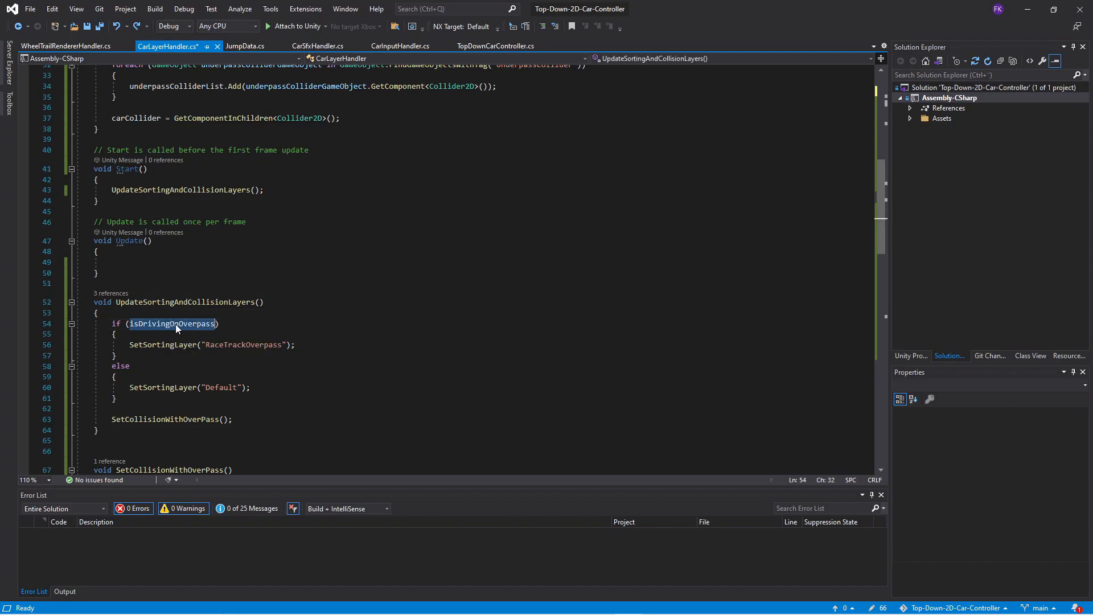
left_click(401, 348)
key("Return")
key("Return")
type("carOutlineSpriteRenderer.enabled = false;")
left_click(375, 349)
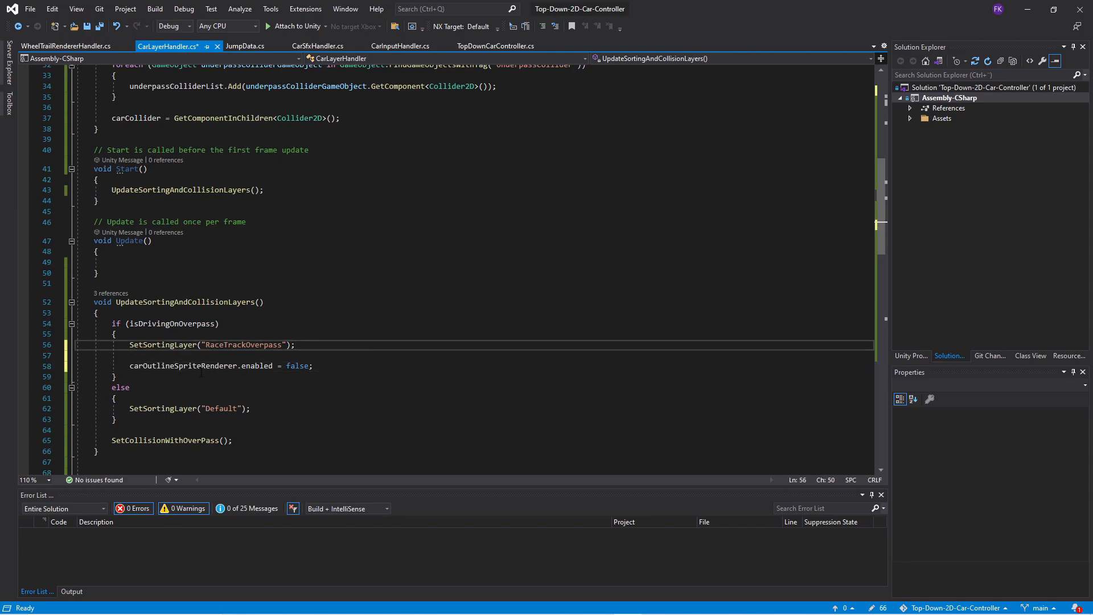
left_click(337, 367)
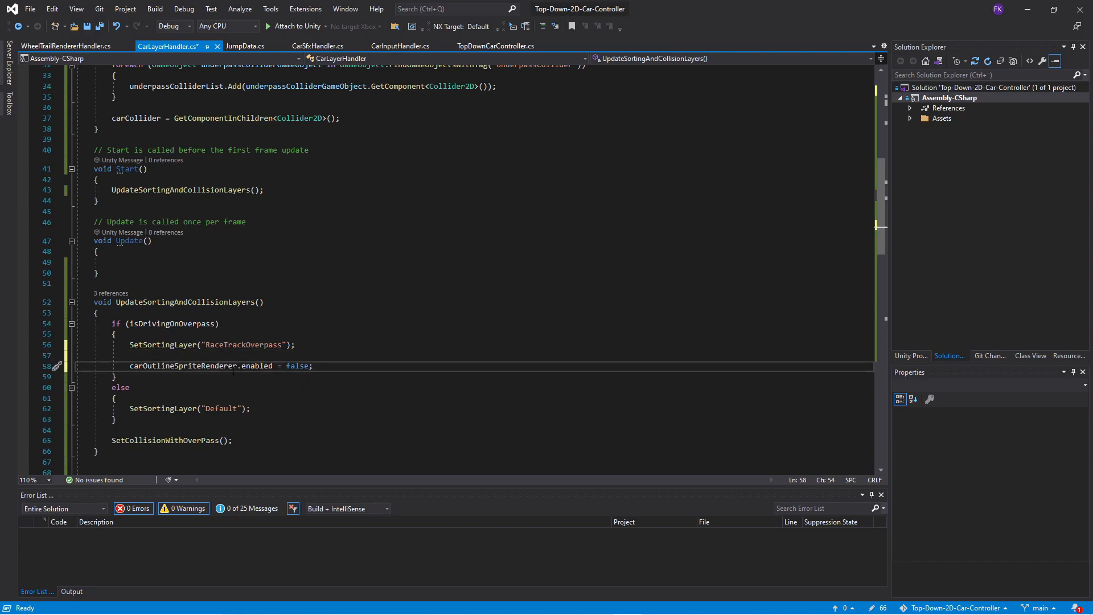
- Add carOutlineSpriteRenderer.enabled = true; after the Default sorting layer call in the else branch and save the script
scroll(379, 371, "down", 3)
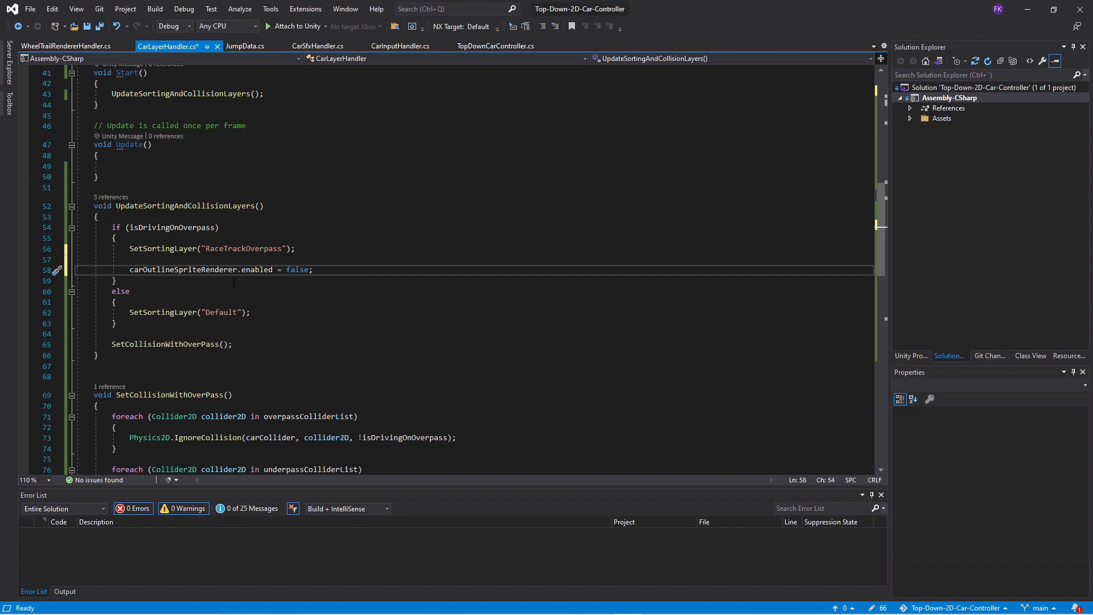
left_click(286, 312)
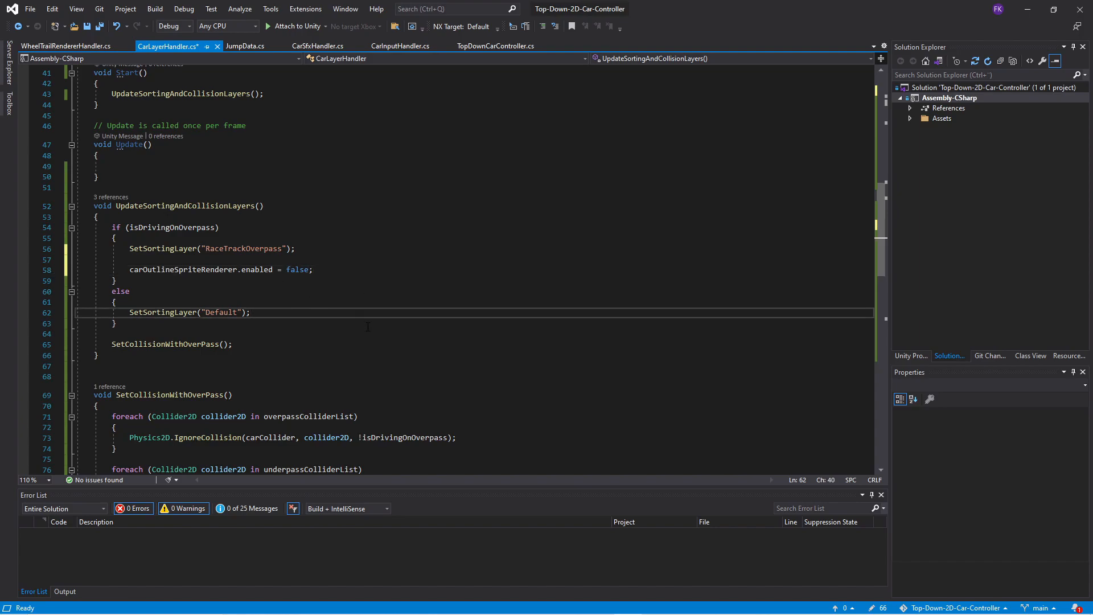
key("Return")
key("Return")
type("carOutlineSpriteRenderer.enabled = false;")
double_click(297, 334)
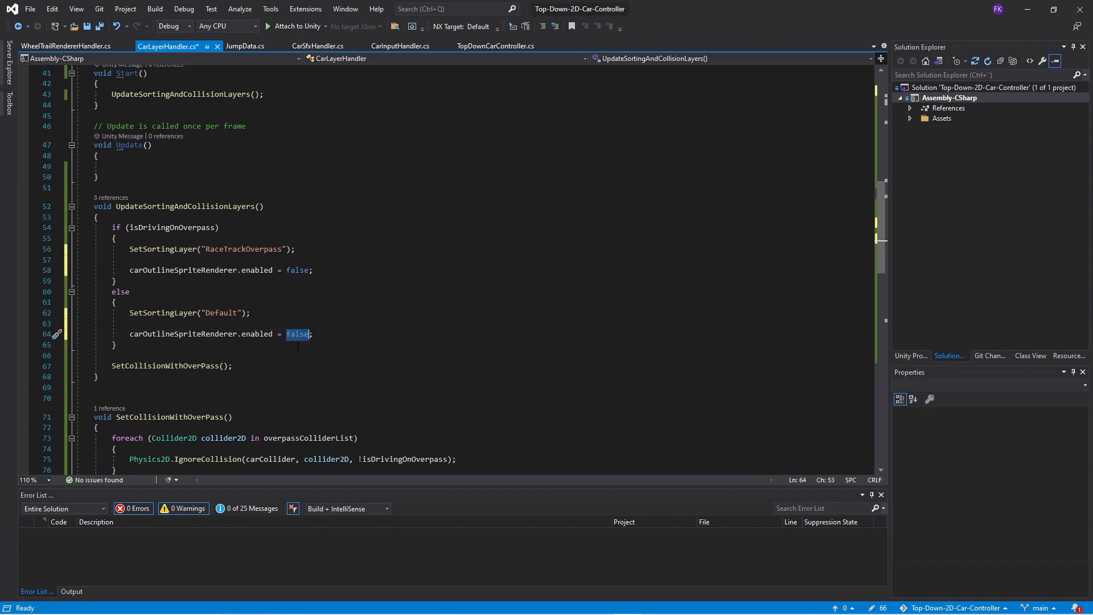
type("true")
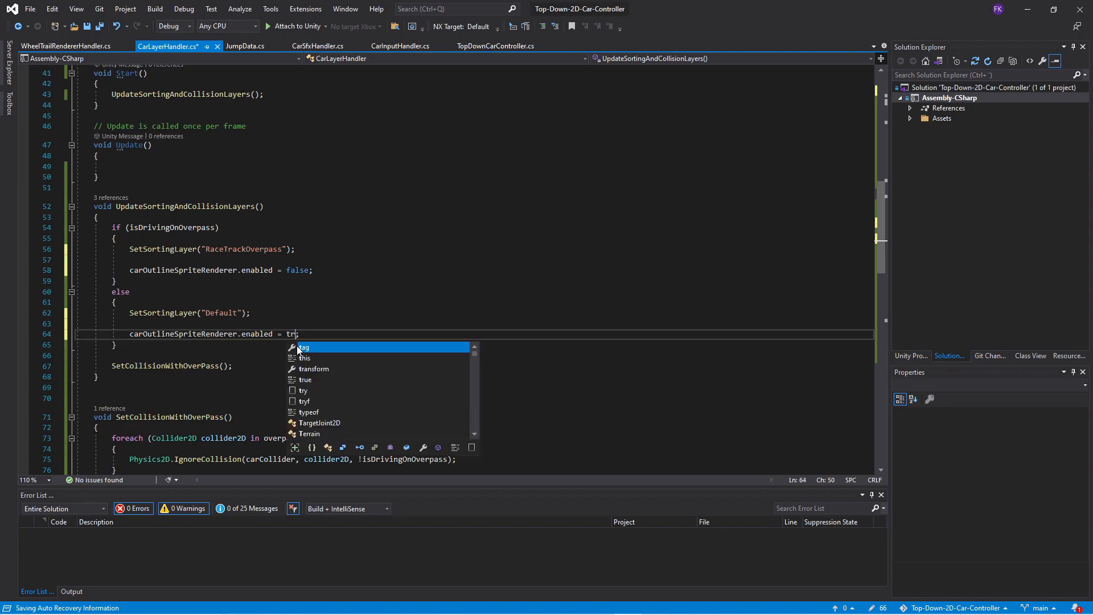
key("Up")
left_click(351, 332)
key("ctrl+s")
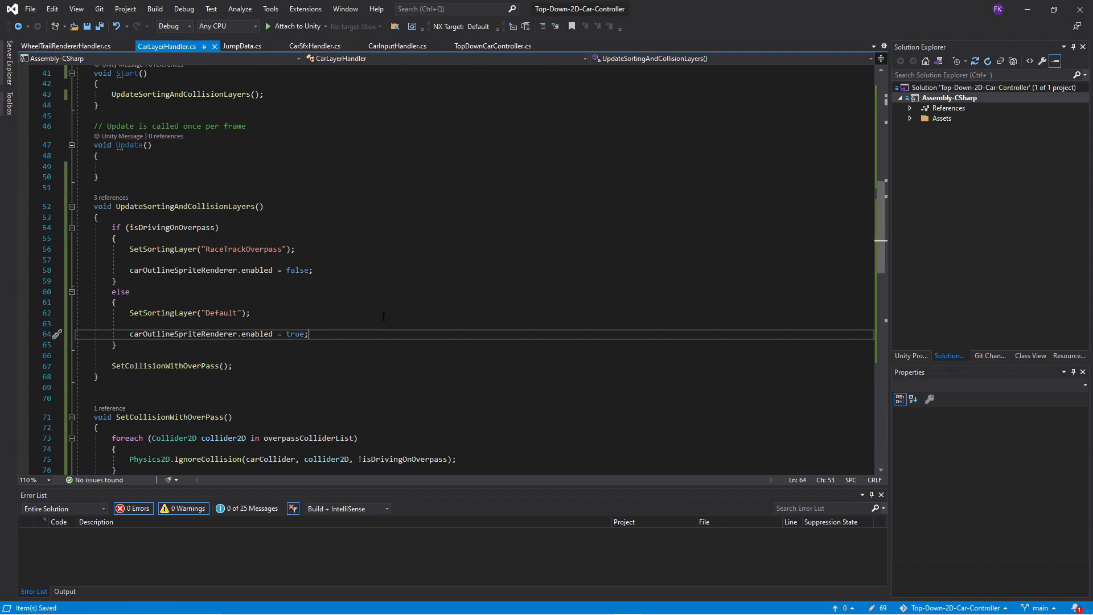
- Back in Unity, assign CarOutlined to the Car Layer Handler's outline renderer inside the Car prefab, and return to the scene
key("alt+Tab")
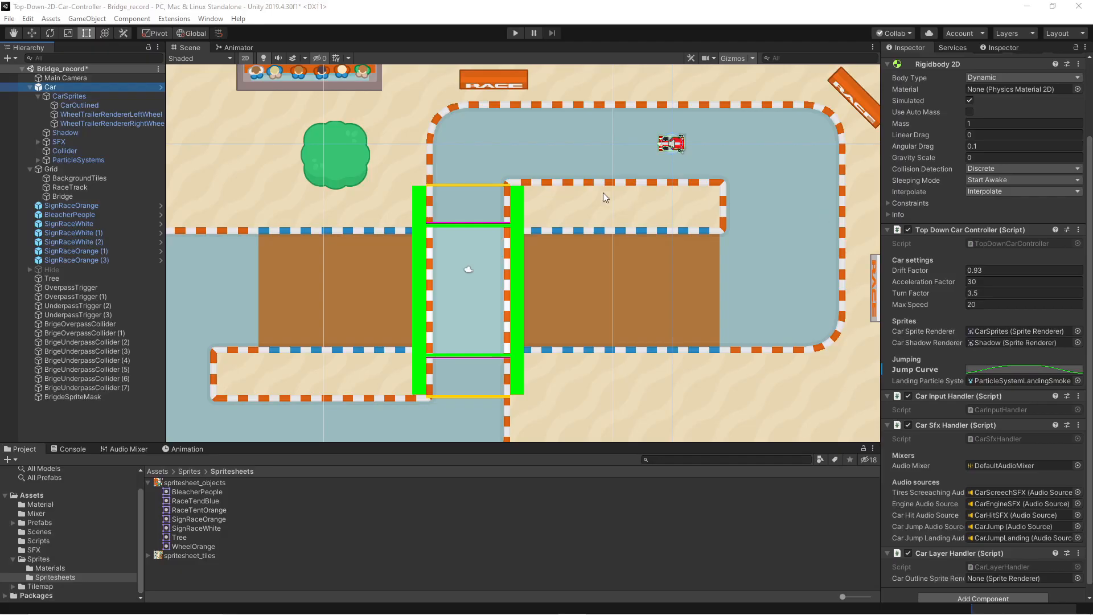
left_click(59, 88)
scroll(961, 197, "up", 3)
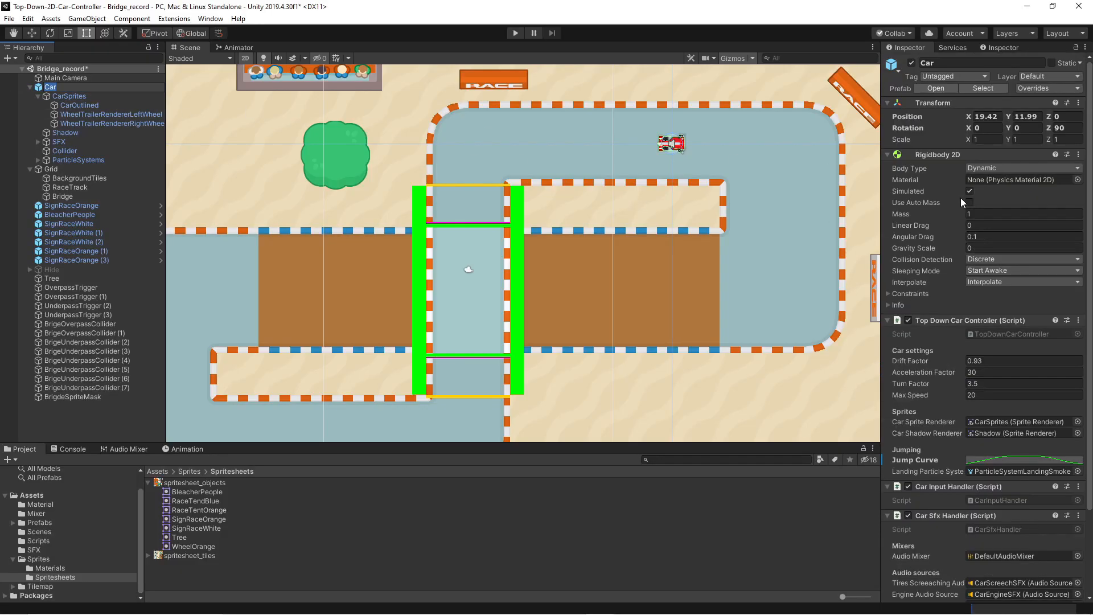
left_click(940, 90)
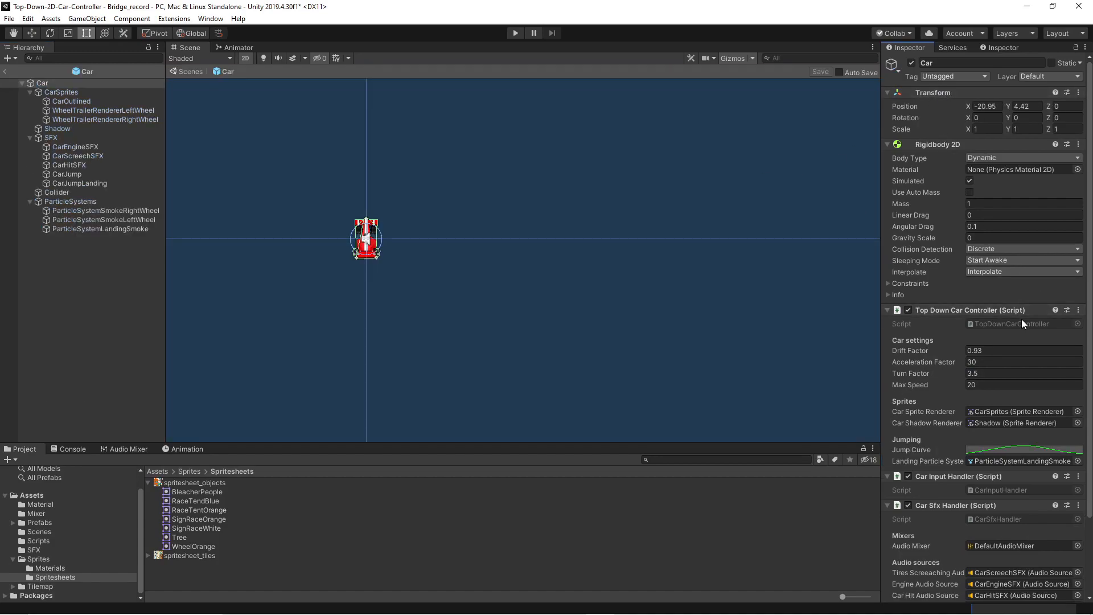
scroll(1013, 322, "down", 3)
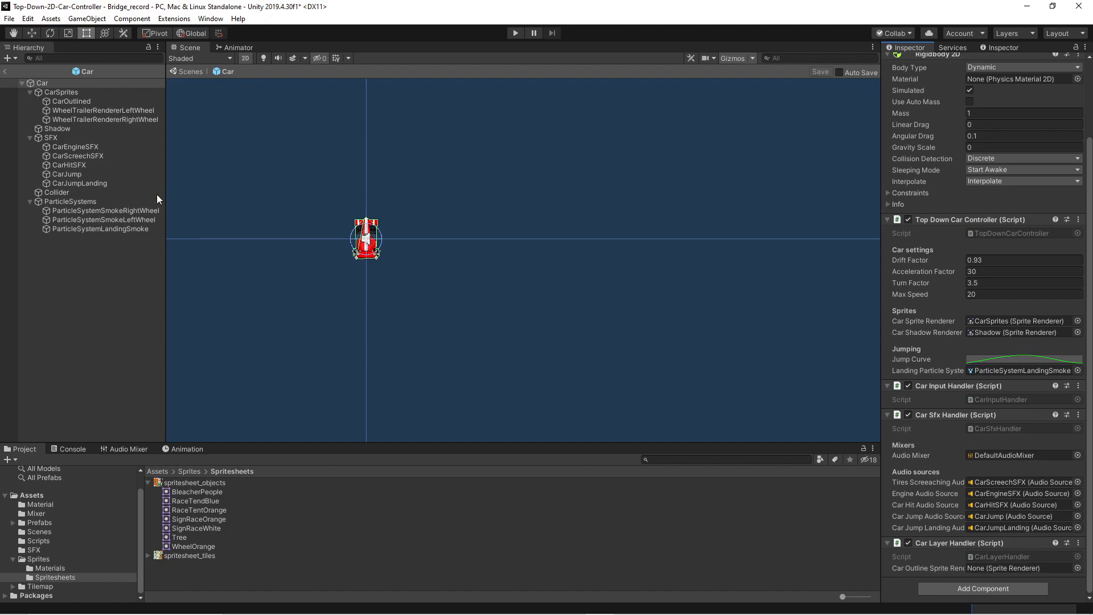
left_click_drag(73, 100, 997, 566)
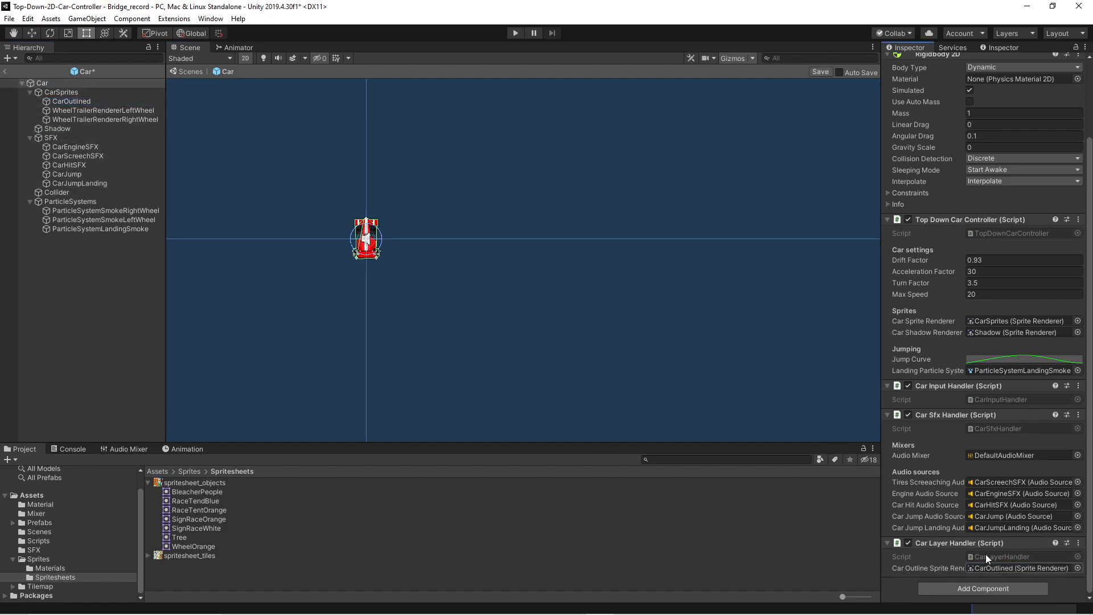
left_click(5, 72)
left_click(521, 337)
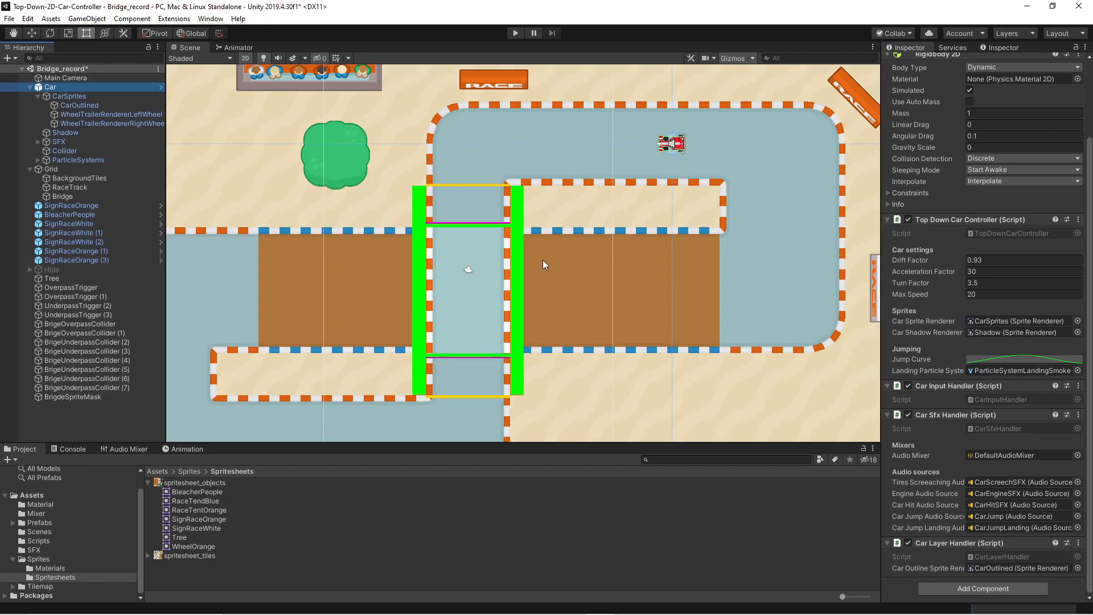
- Enter play mode, drive the car down across the overpass and turn it round towards the underpass
left_click(514, 33)
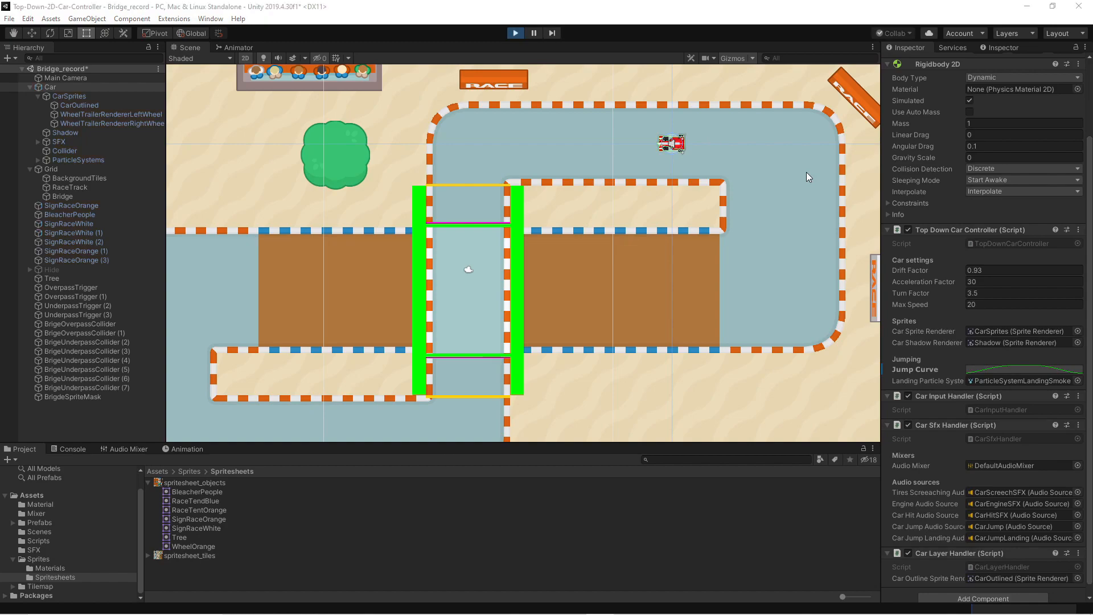
key("Up")
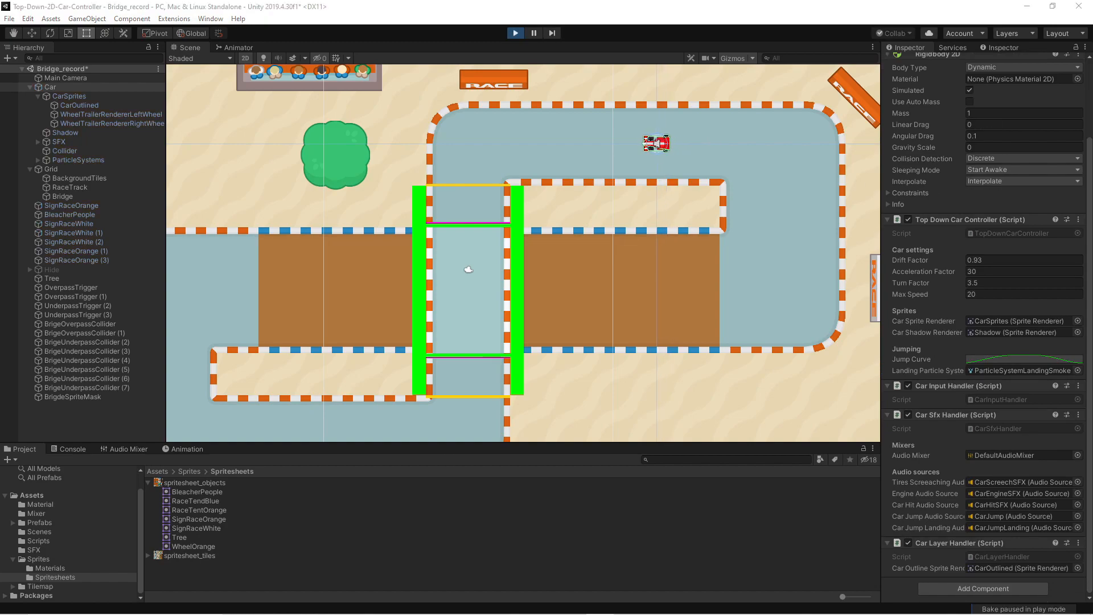
key("Left")
key("Left")
key("Up")
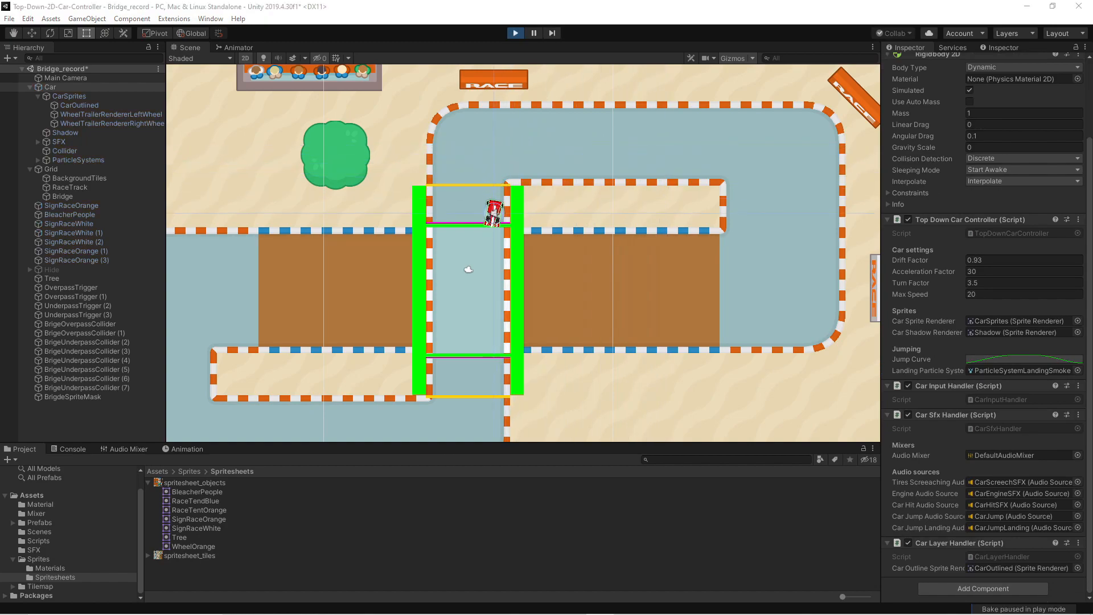
key("Up")
key("Right")
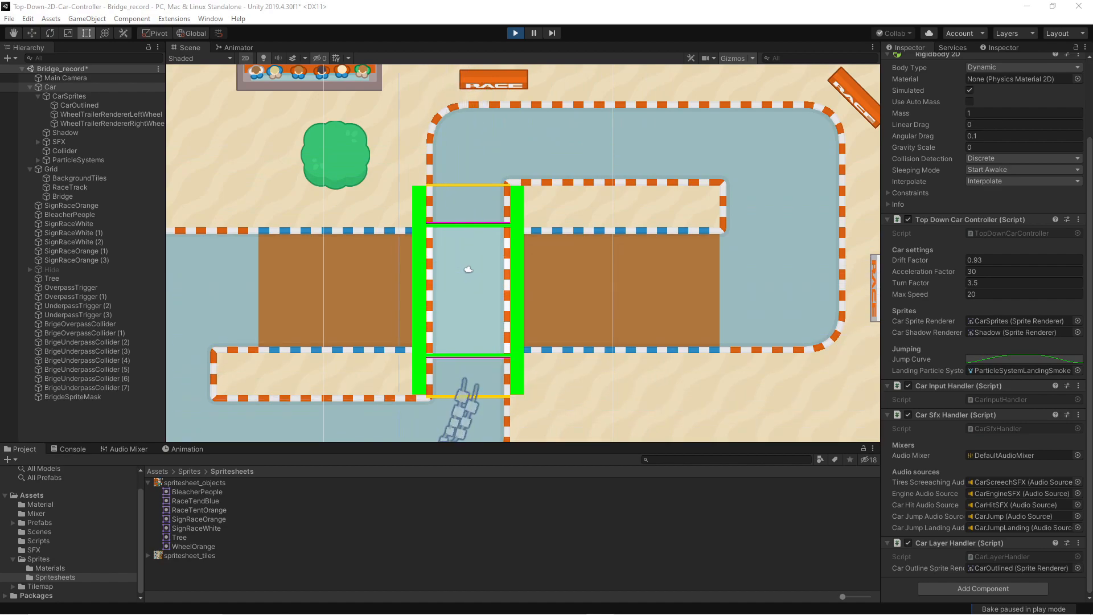
key("Right")
- Drive the car back and forth beneath the bridge in the underpass to check its outline and collisions
key("Down")
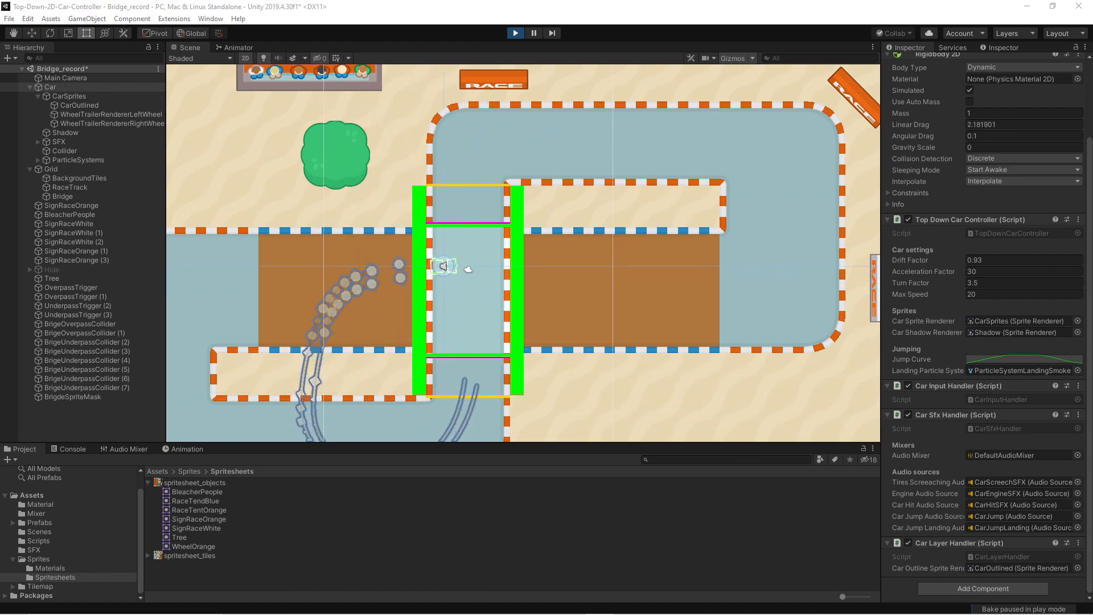
key("Up")
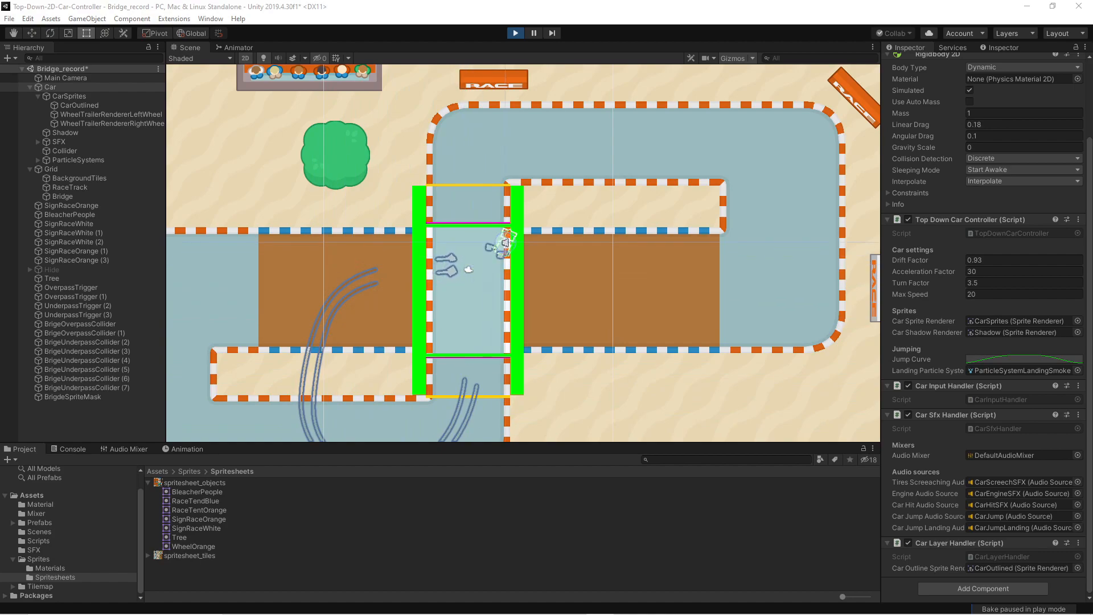
key("Down")
key("Up")
key("Right")
key("Down")
key("Right")
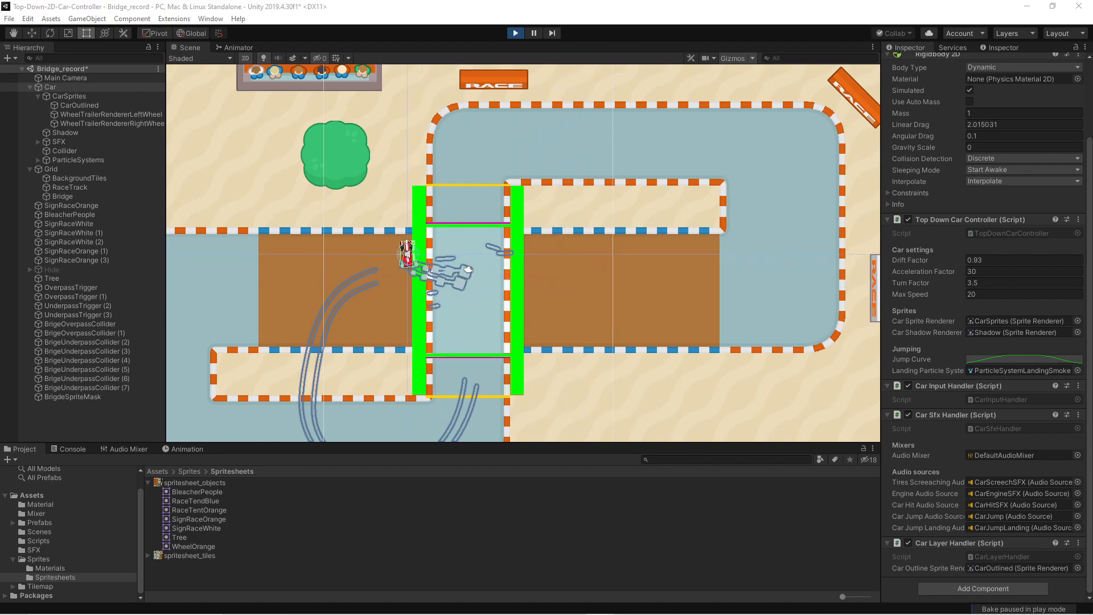
- Drive the car out from the bridge and along the upper track to check its behaviour, and stop play mode
key("Up")
key("Left")
key("Up")
key("Left")
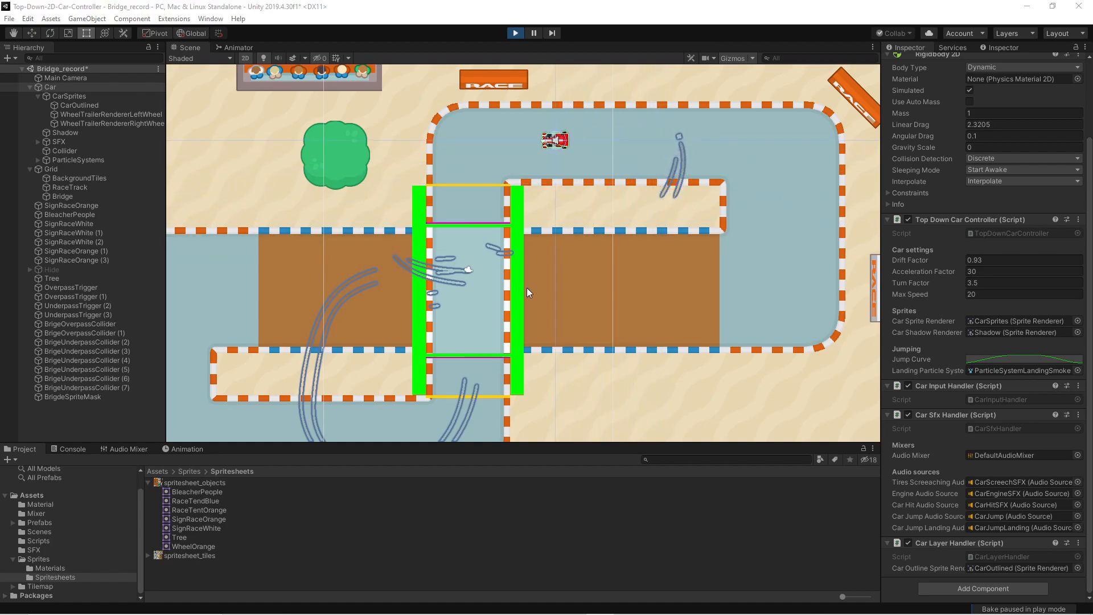
left_click(516, 34)
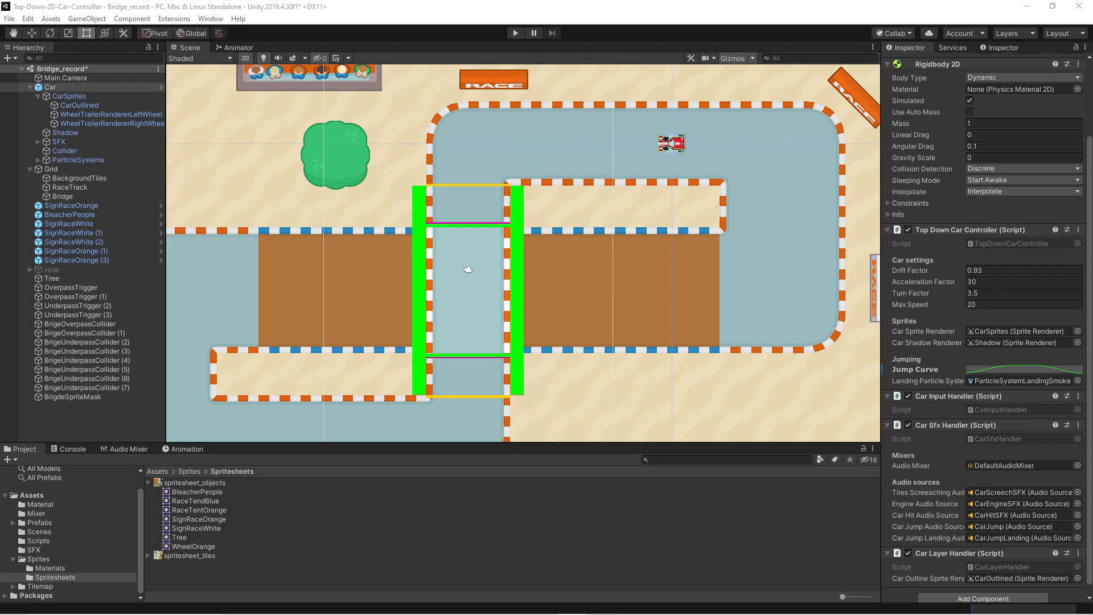
- Disable the Sprite Renderer on all the objects from OverpassTrigger through BrigeUnderpassCollider (7) and clear the selection
left_click(421, 206)
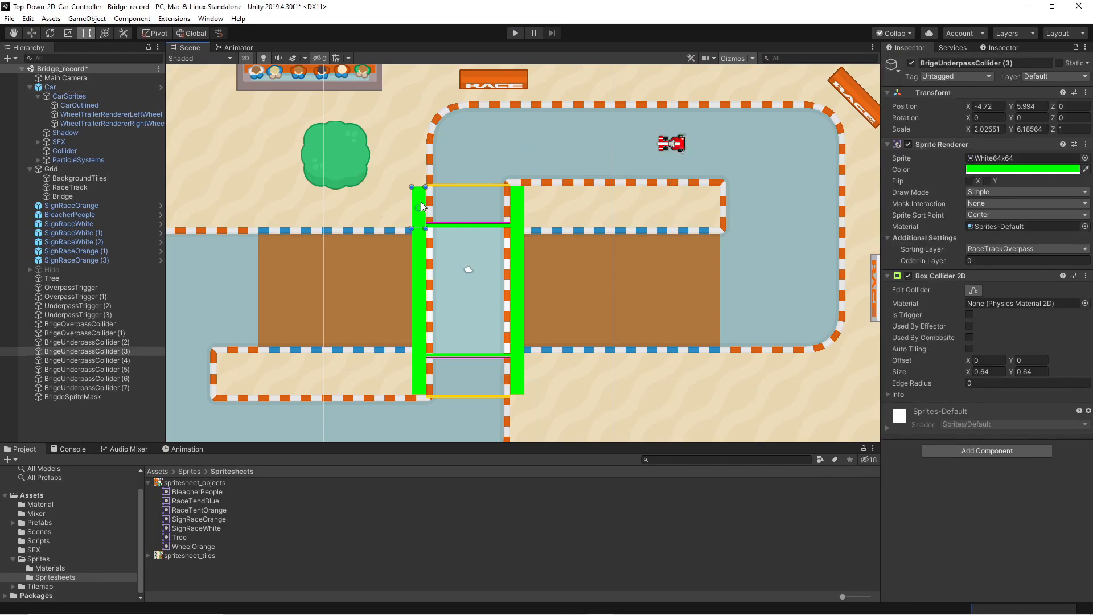
left_click(101, 289)
left_click(115, 388, "shift")
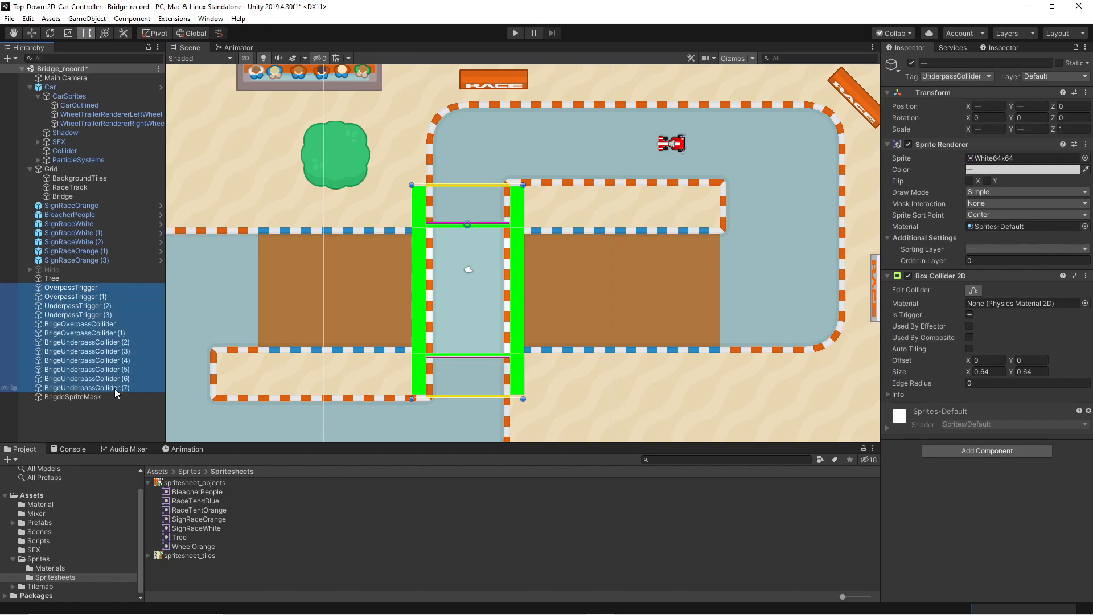
left_click(908, 144)
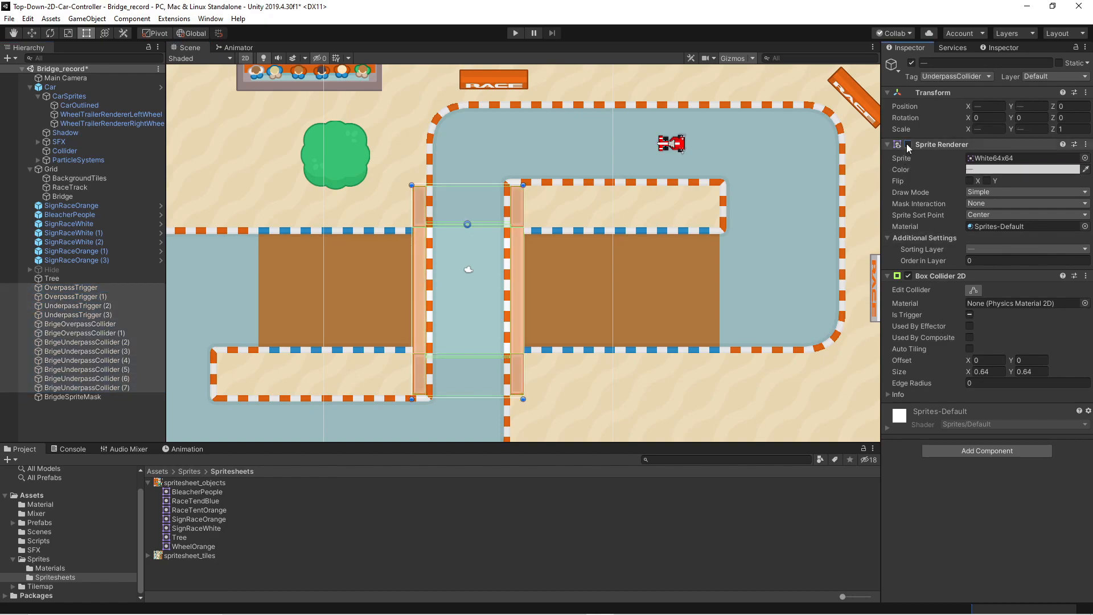
left_click(408, 201)
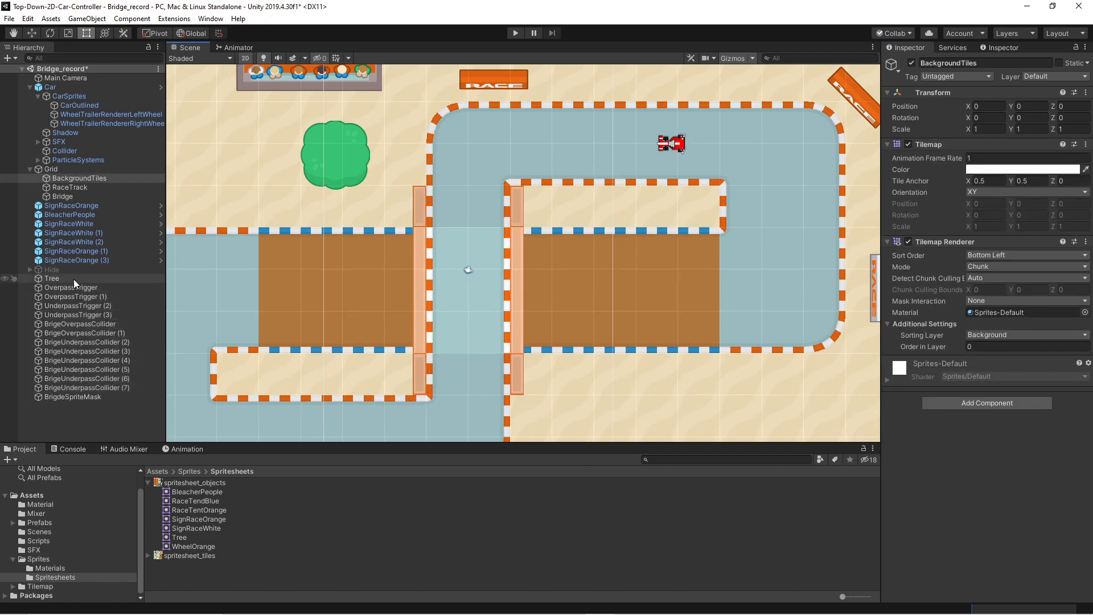
left_click(81, 432)
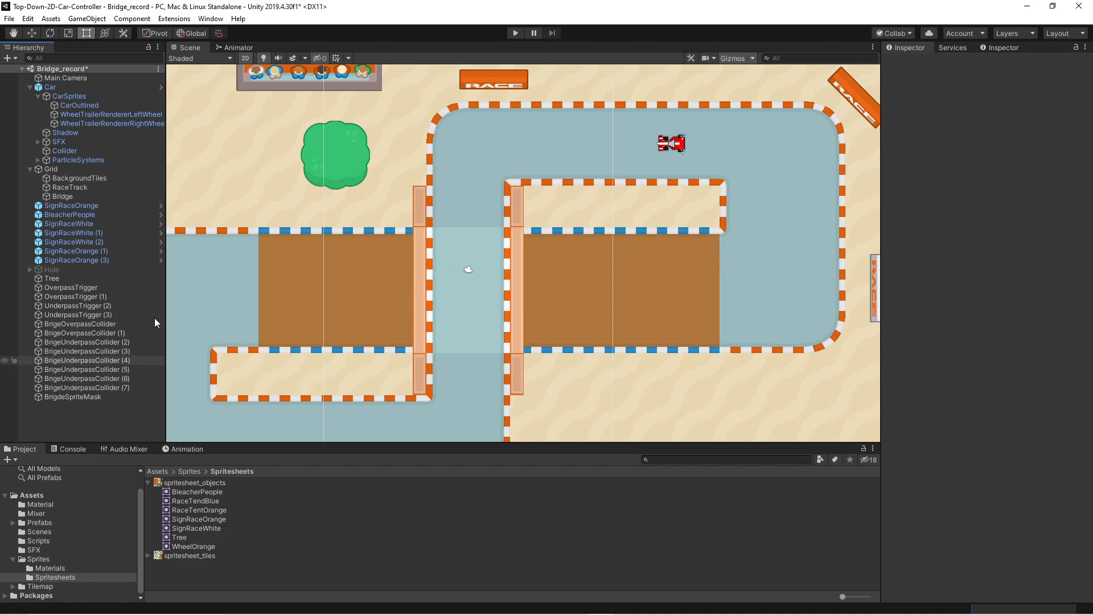
- Create an empty game object and set its position to 0, 0, 0
left_click(86, 18)
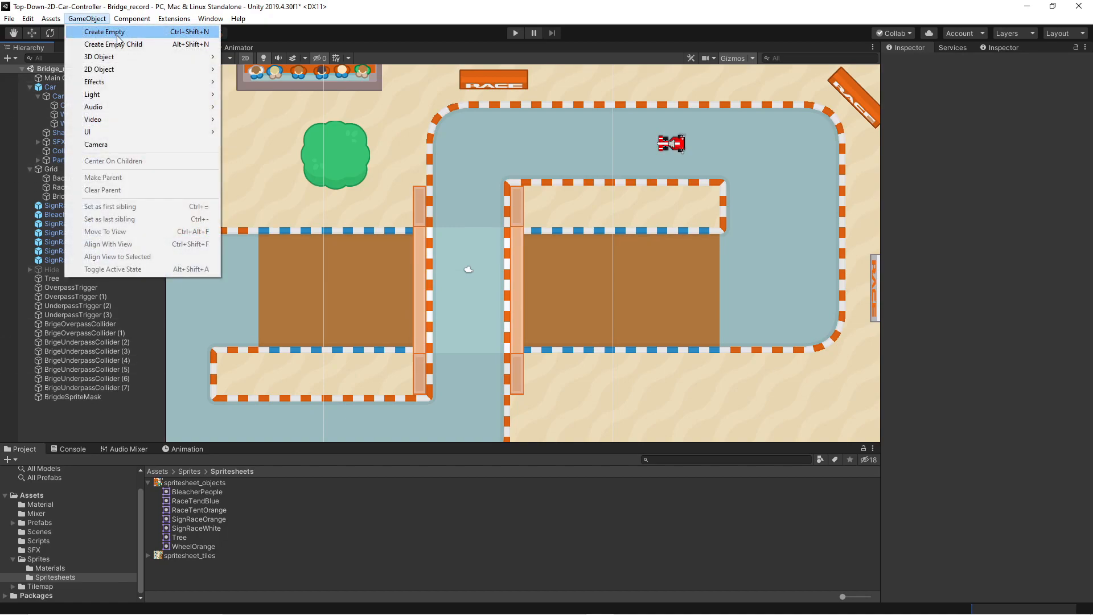
left_click(118, 32)
left_click(986, 106)
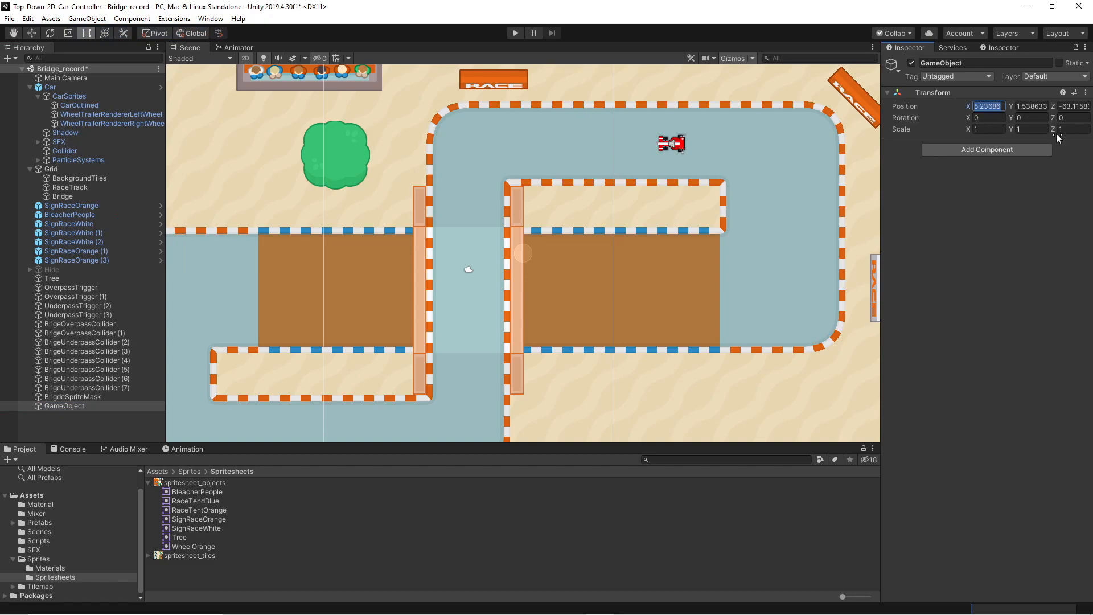
type("0")
key("Tab")
type("0")
key("Tab")
type("0")
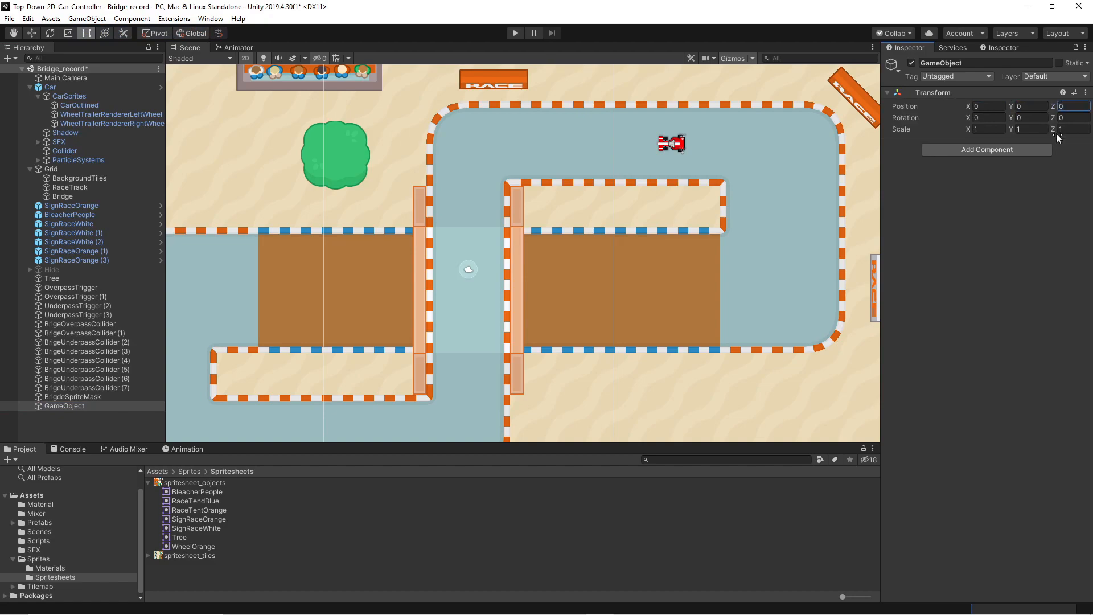
- Parent all the overpass and underpass triggers, colliders and BrigdeSpriteMask to the empty object and rename it Bridge
left_click(70, 288)
left_click(79, 397, "shift")
left_click_drag(87, 296, 75, 404)
left_click(69, 288)
key("F2")
type("Bridg")
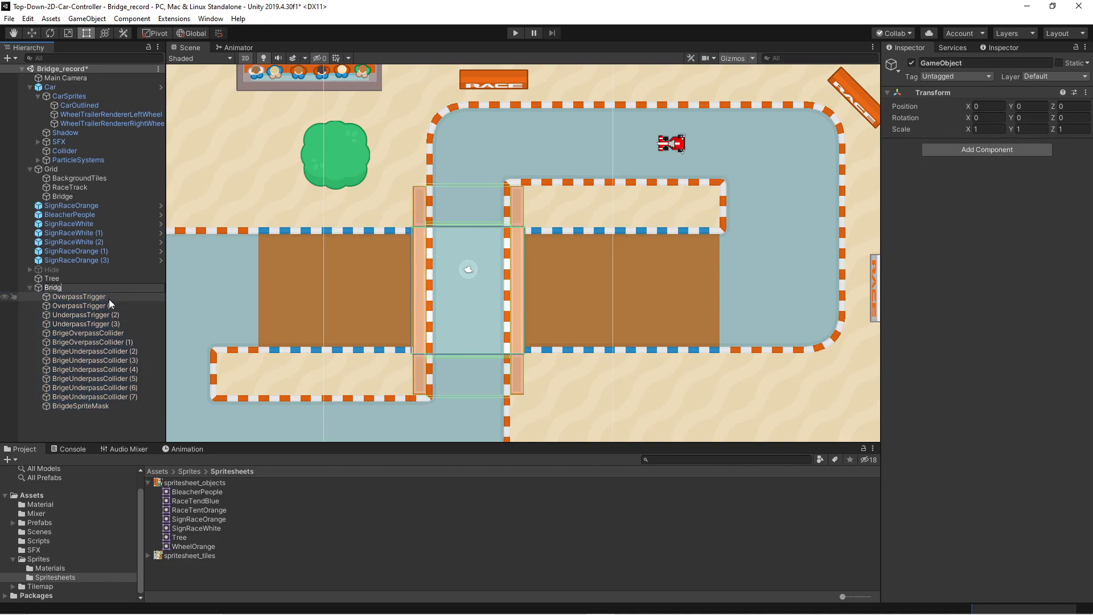
type("e")
key("Return")
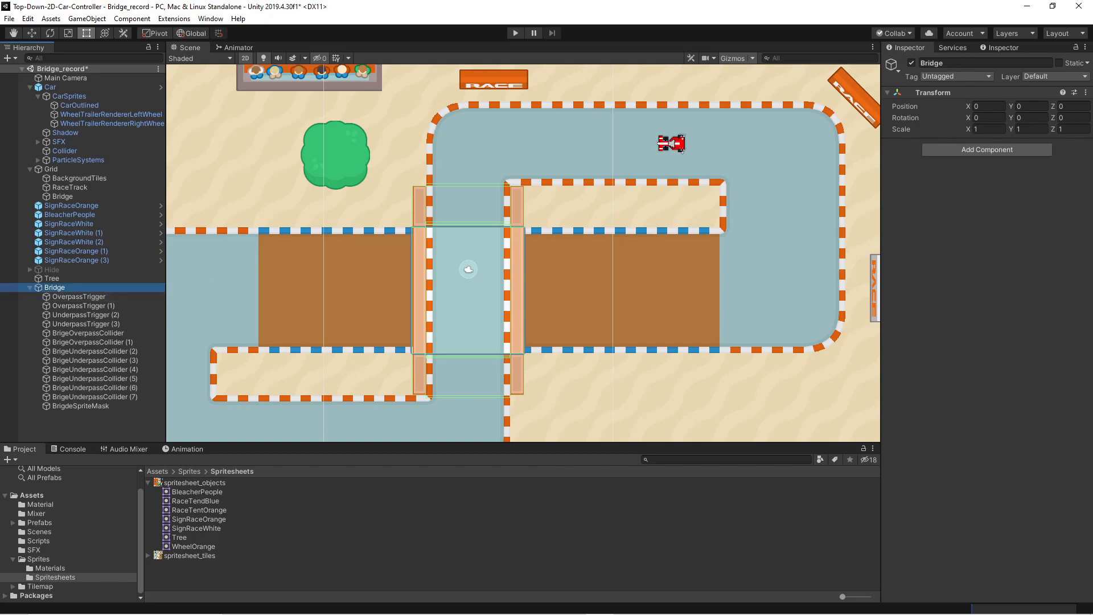
left_click(746, 390)
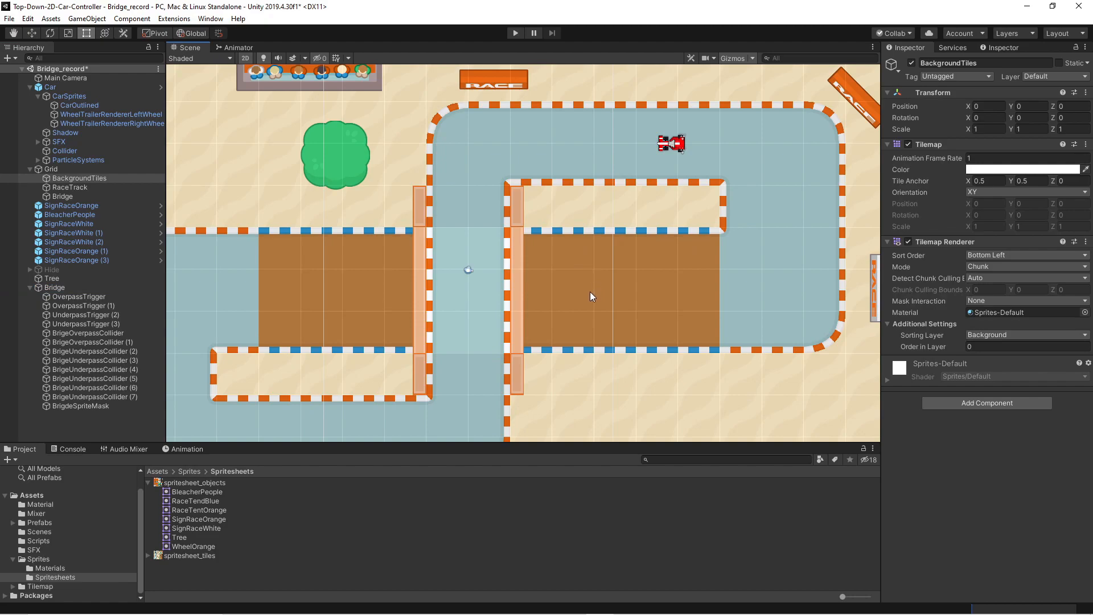
- Try darkening the RaceTrack tilemap's colour to grey 8C8C8C and undo the change
scroll(590, 290, "down", 2)
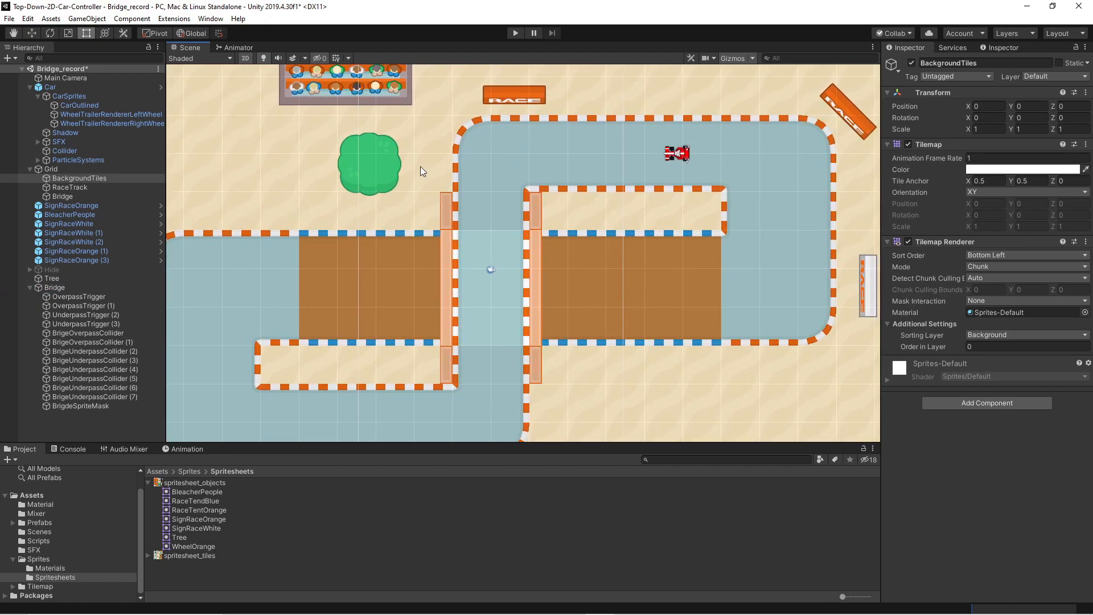
left_click(74, 188)
left_click(973, 170)
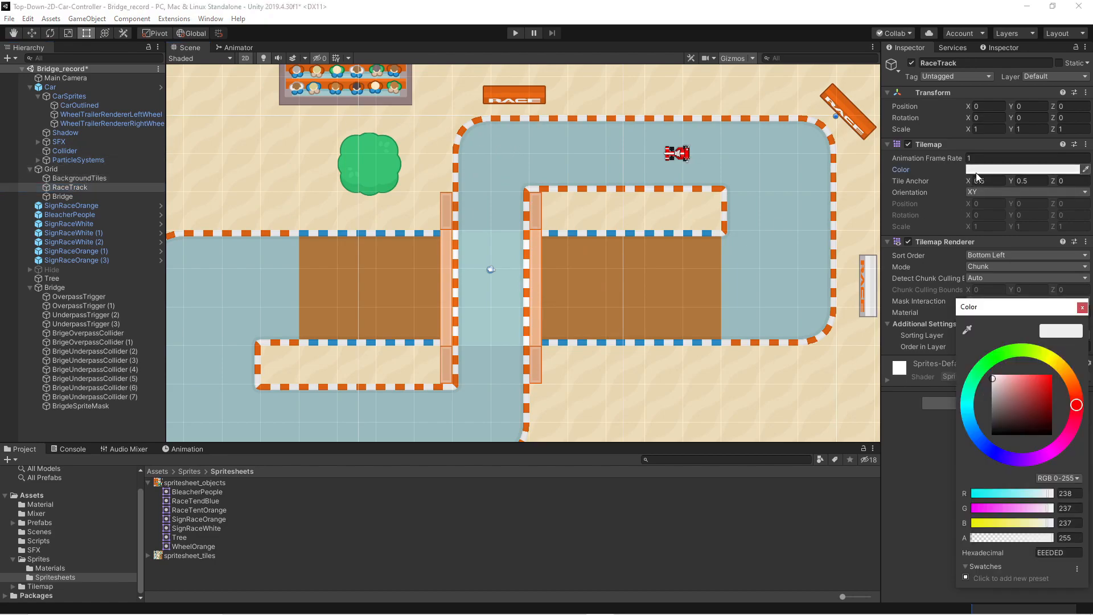
mouse_move(992, 380)
left_mouse_down()
mouse_move(989, 411)
mouse_move(975, 391)
left_mouse_up()
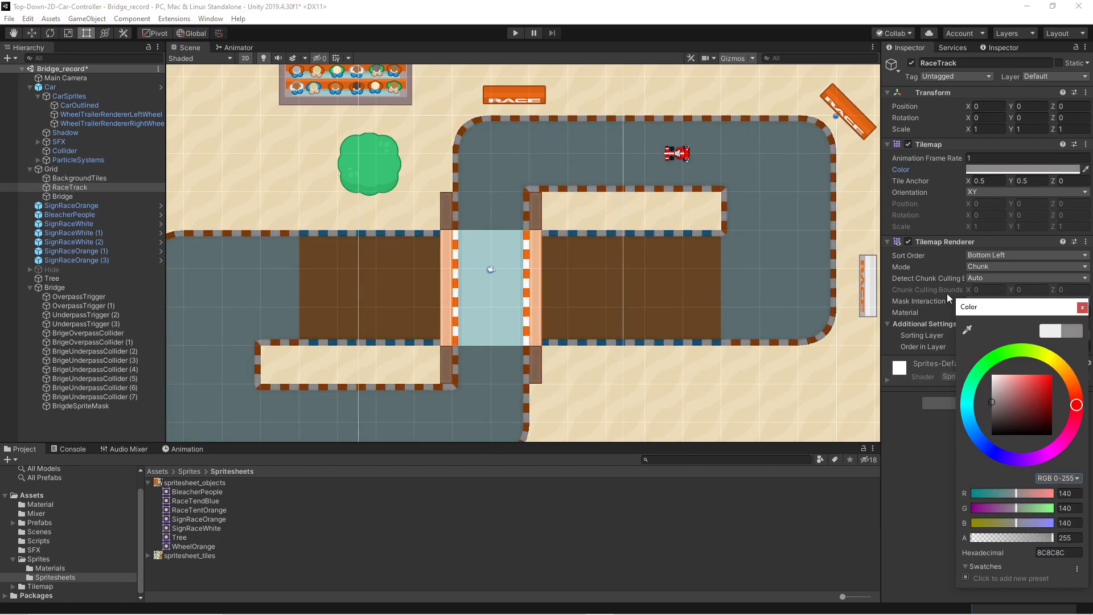
left_click(1082, 307)
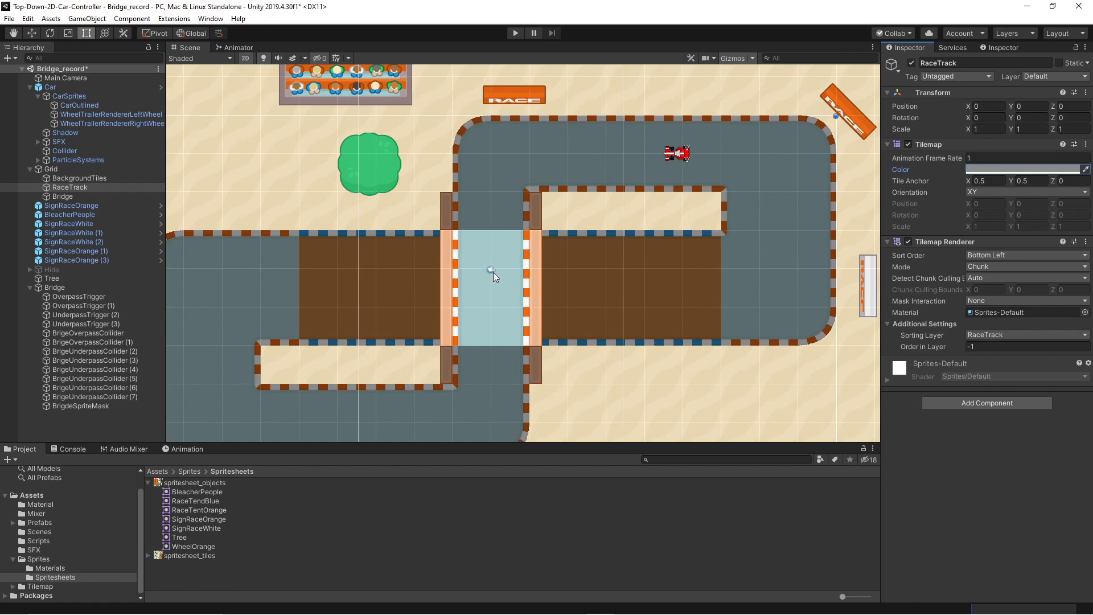
key("ctrl+z")
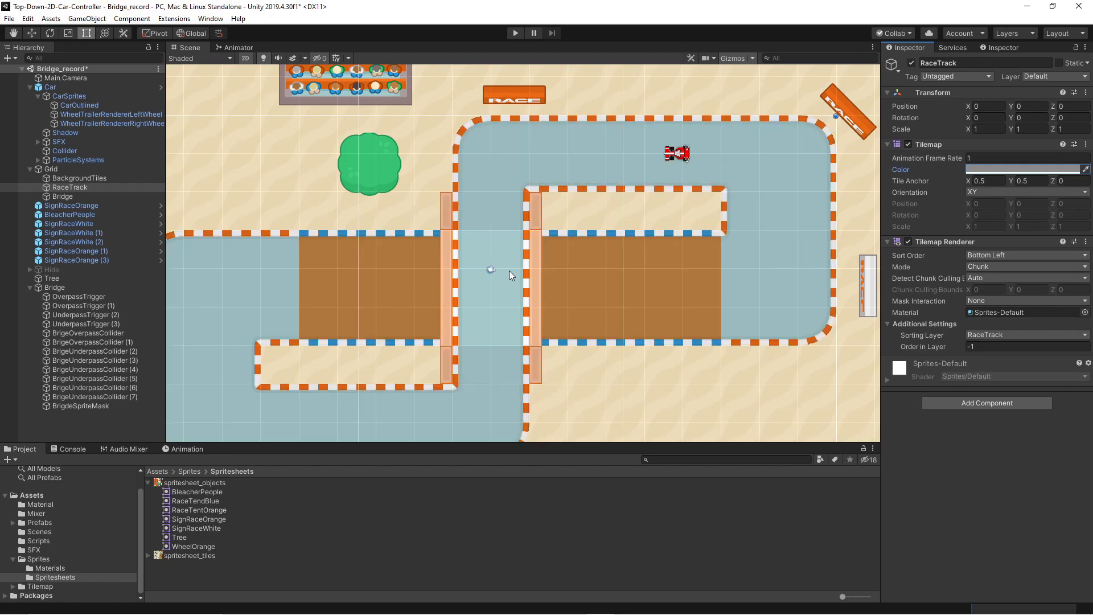
- Create a new 2D sprite object and assign the White64x64 sprite to its Sprite Renderer
middle_click_drag(504, 285, 559, 254)
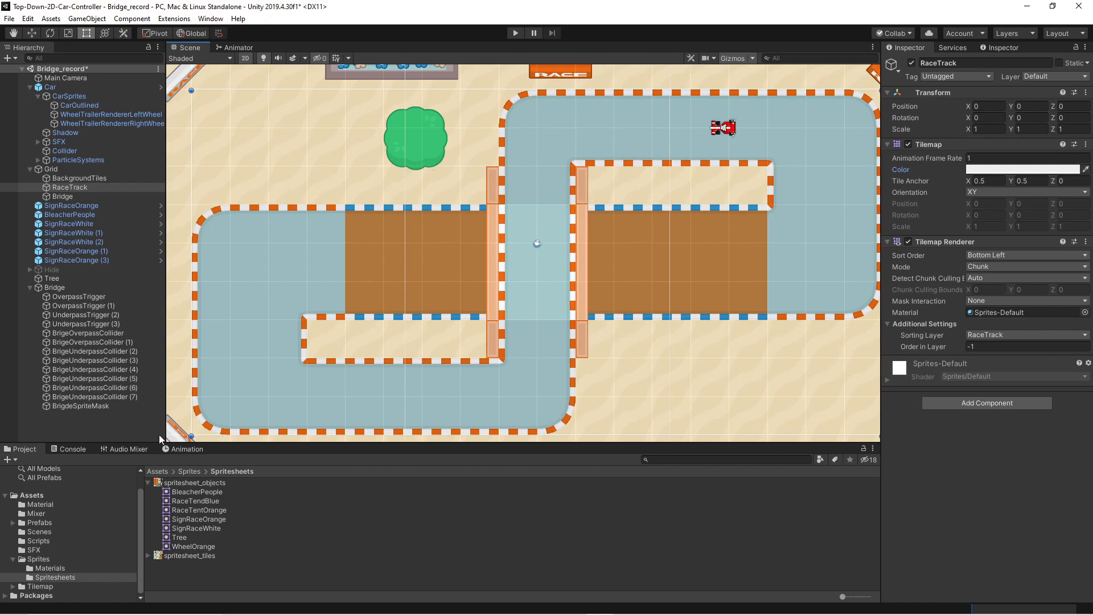
left_click(30, 287)
left_click(29, 287)
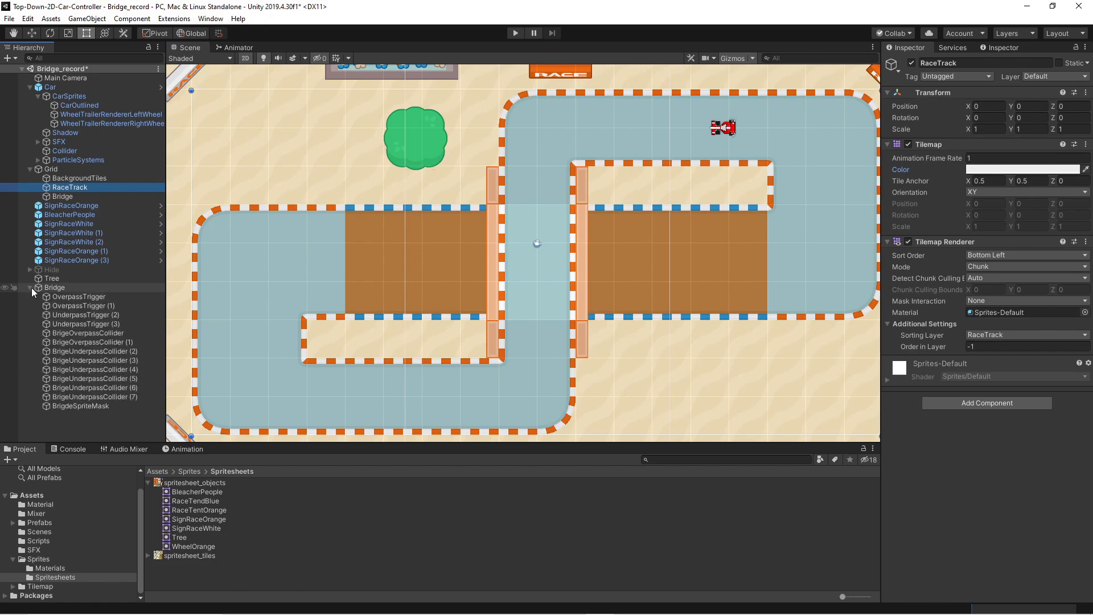
left_click(73, 287)
left_click(79, 20)
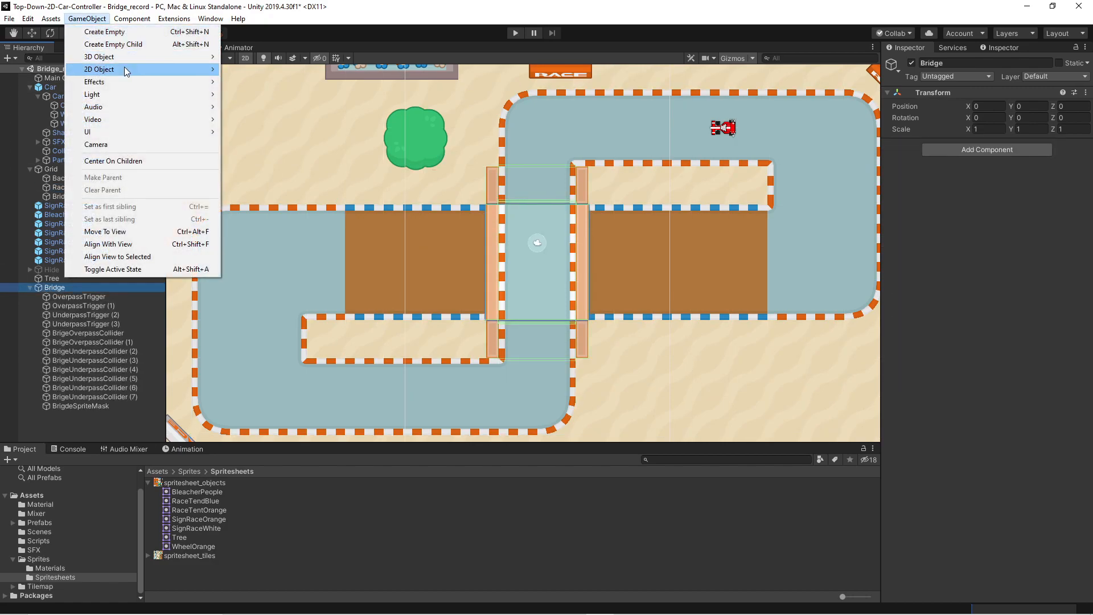
mouse_move(114, 69)
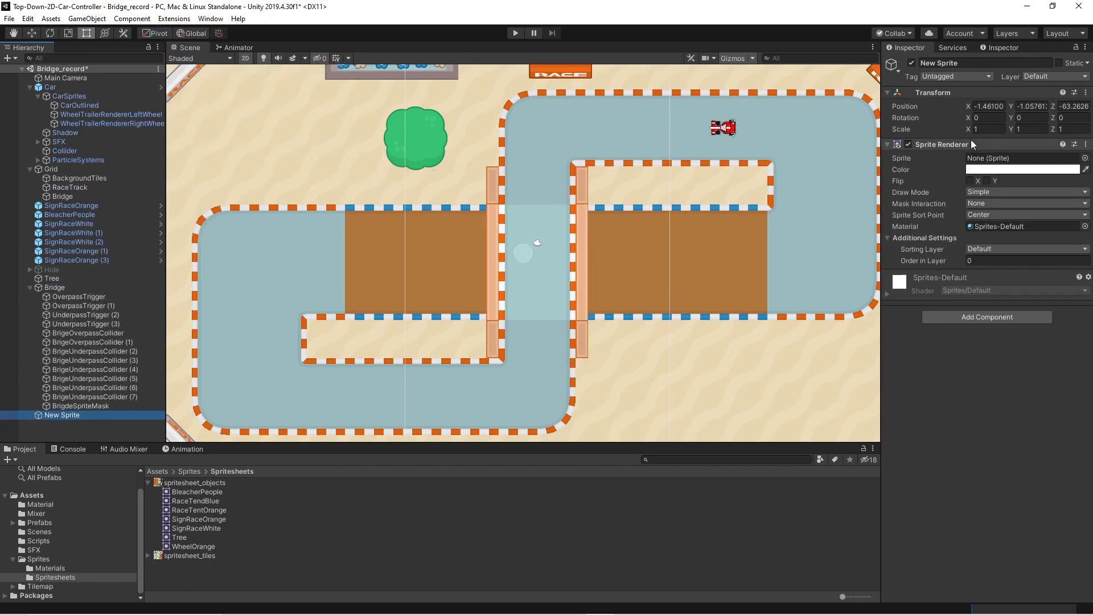
left_click(1084, 158)
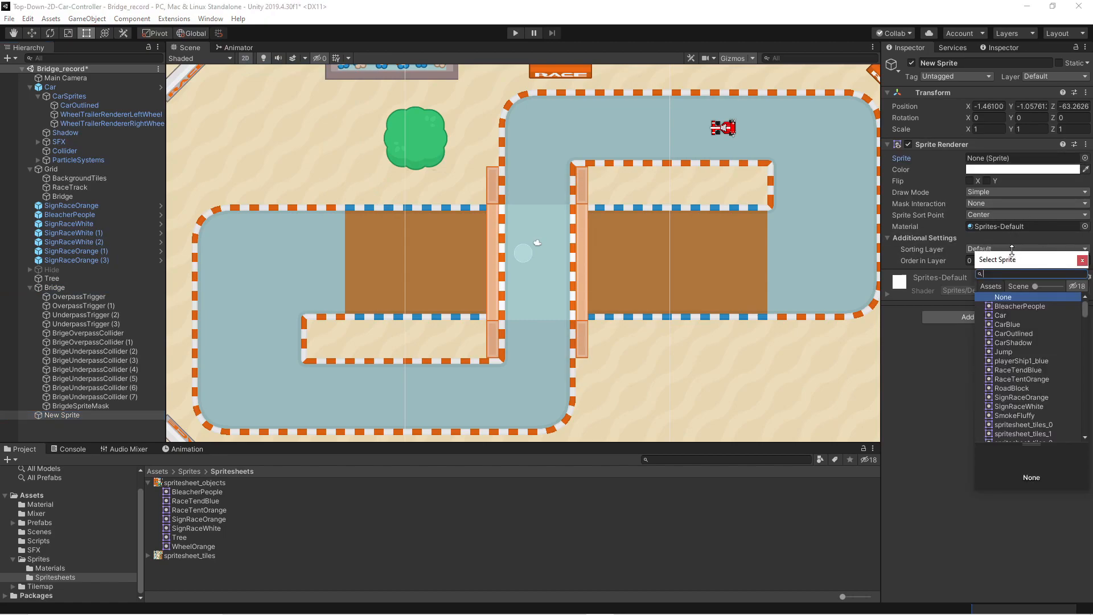
type("64")
double_click(1013, 333)
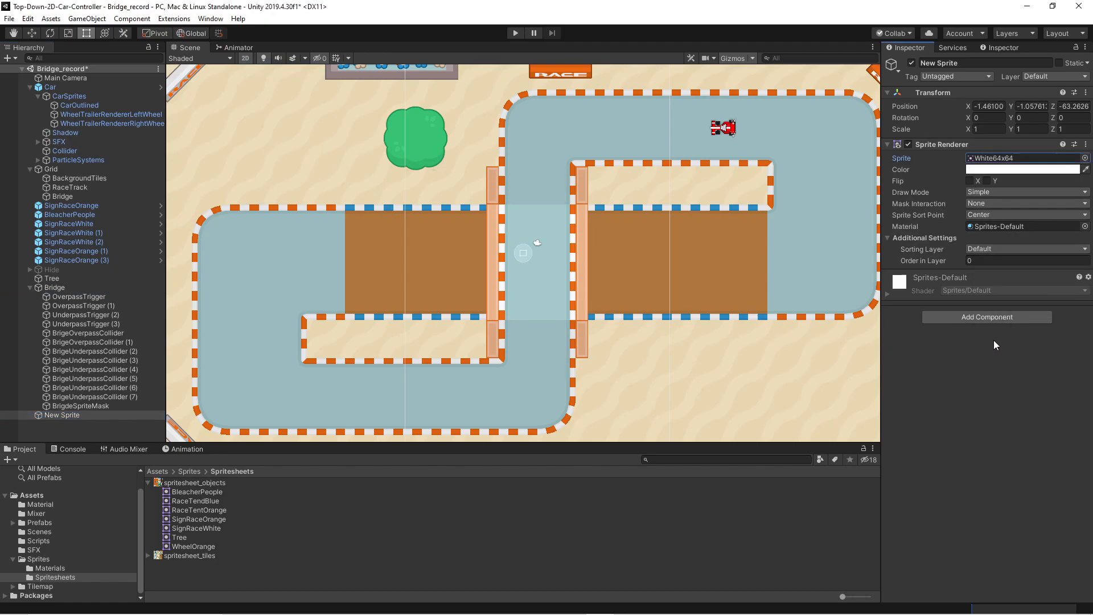
- Nest the new sprite under Bridge and rename it FakeShadow
left_click(64, 416)
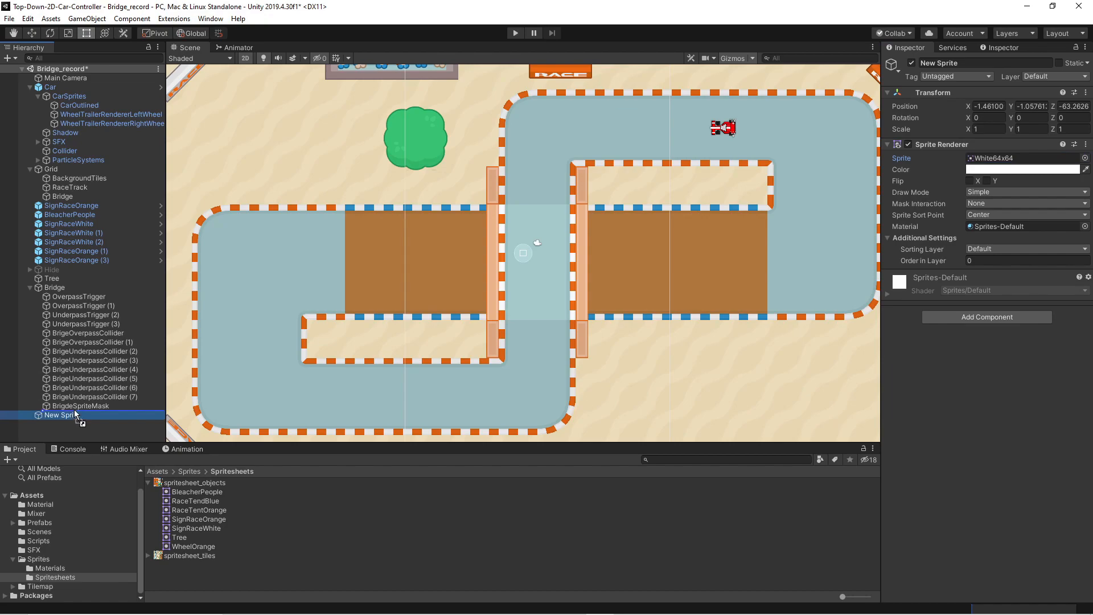
key("F2")
type("FakeShadow")
key("Return")
- Move FakeShadow to about X 0.07, Y 6.14 at the bridge's upper end and set its colour to black (000000)
key("w")
left_click_drag(524, 211, 545, 148)
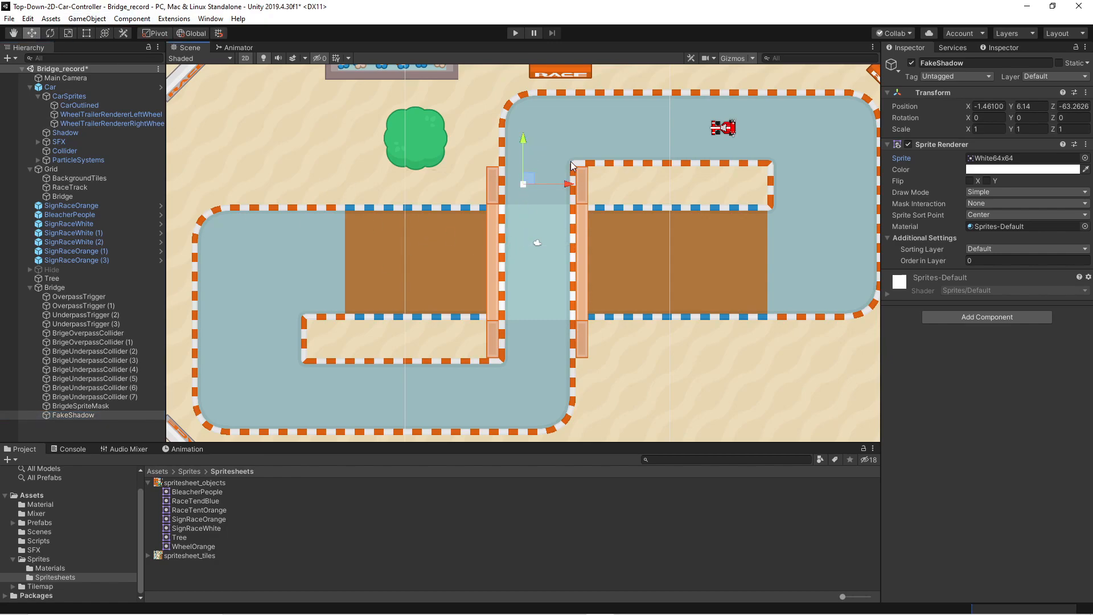
left_click(1002, 169)
left_click_drag(1002, 432, 951, 471)
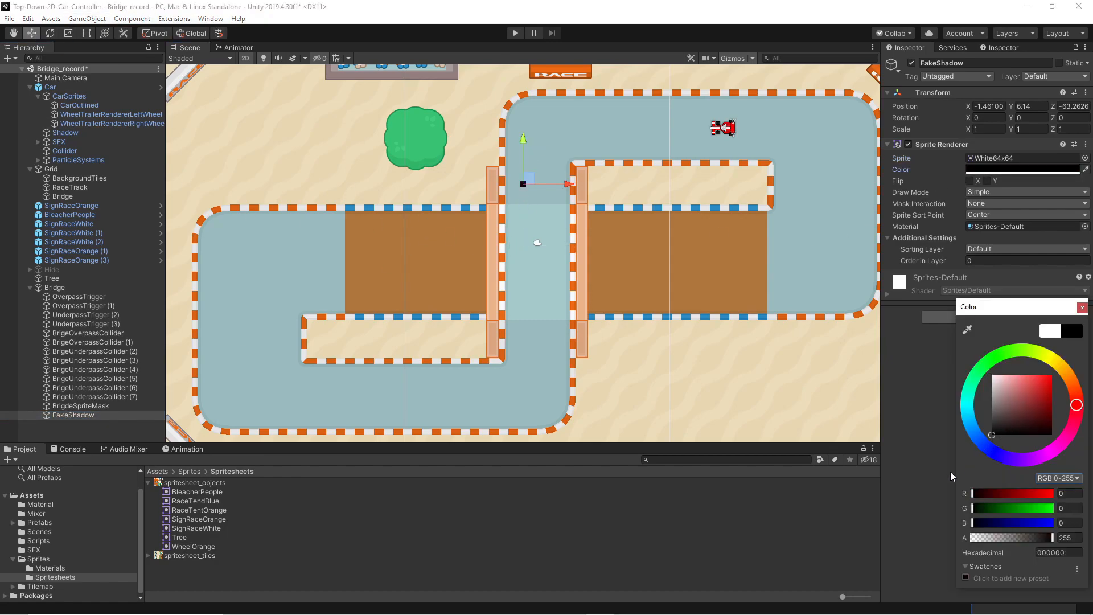
left_click(1082, 308)
scroll(588, 283, "up", 3)
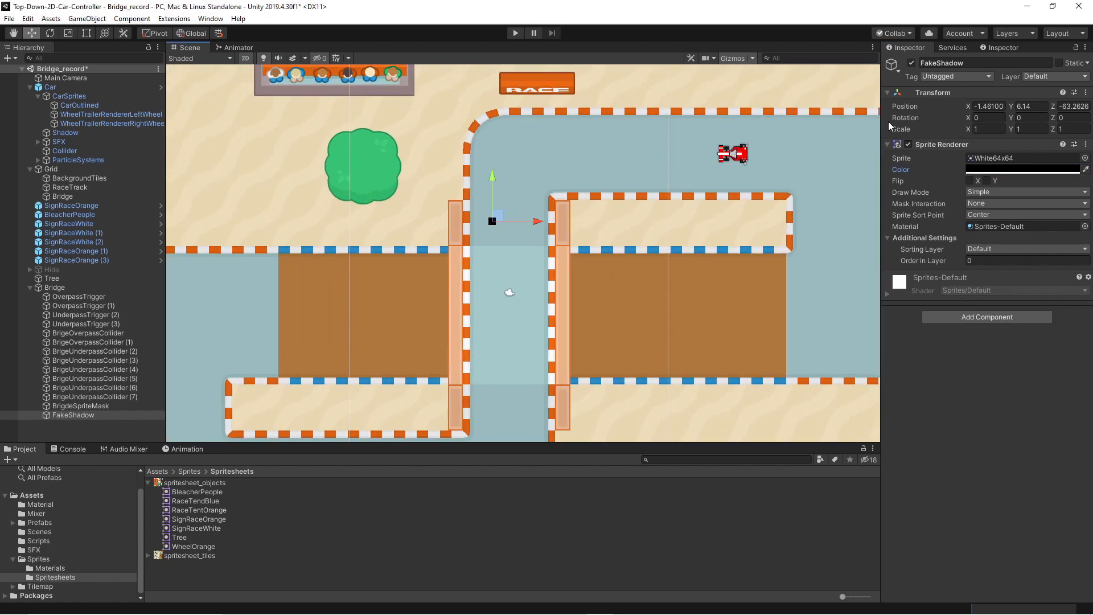
left_click_drag(547, 225, 560, 224)
- Resize FakeShadow to a scale of about 16.5 by 6.2, covering the bridge's upper end between the outer wall edges
key("t")
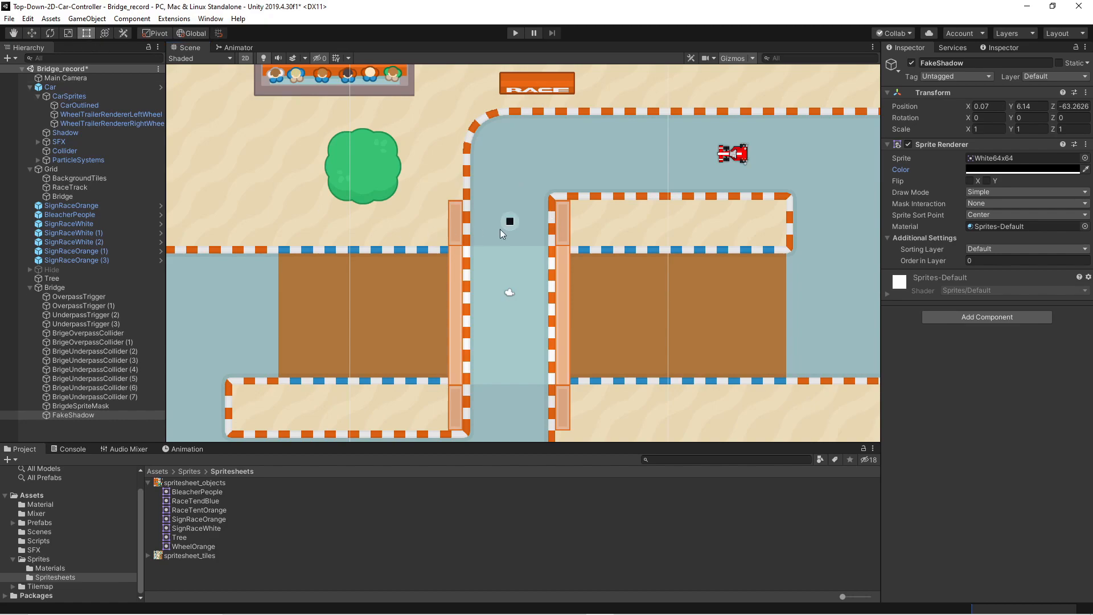
scroll(510, 233, "up", 1)
scroll(510, 232, "up", 2)
left_click_drag(503, 214, 405, 216)
left_click_drag(515, 211, 617, 213)
left_click_drag(493, 218, 490, 254)
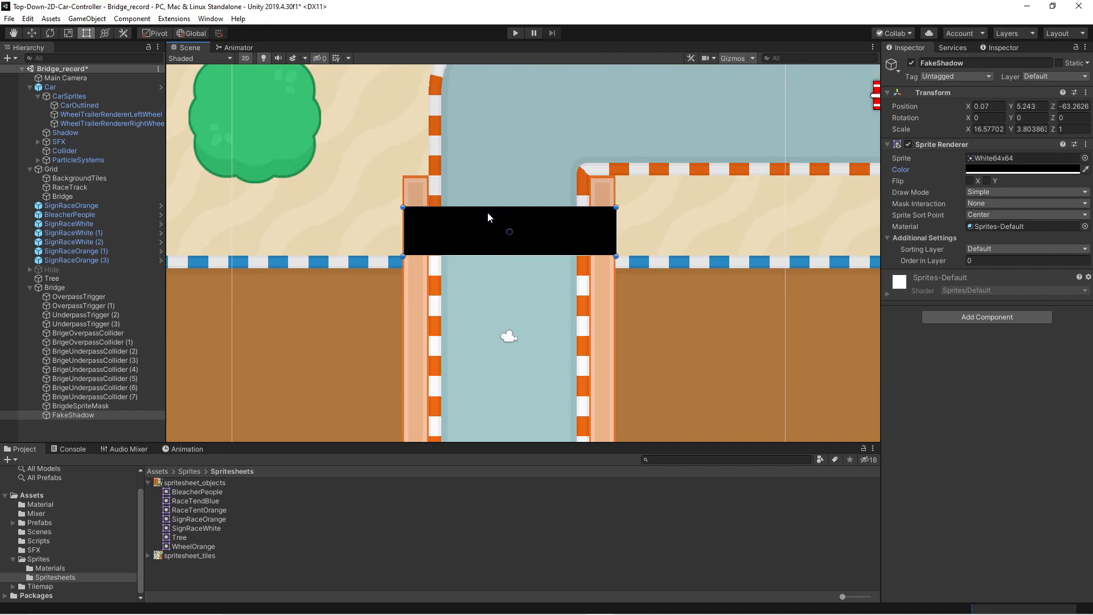
left_click_drag(487, 210, 484, 179)
left_click_drag(614, 207, 613, 209)
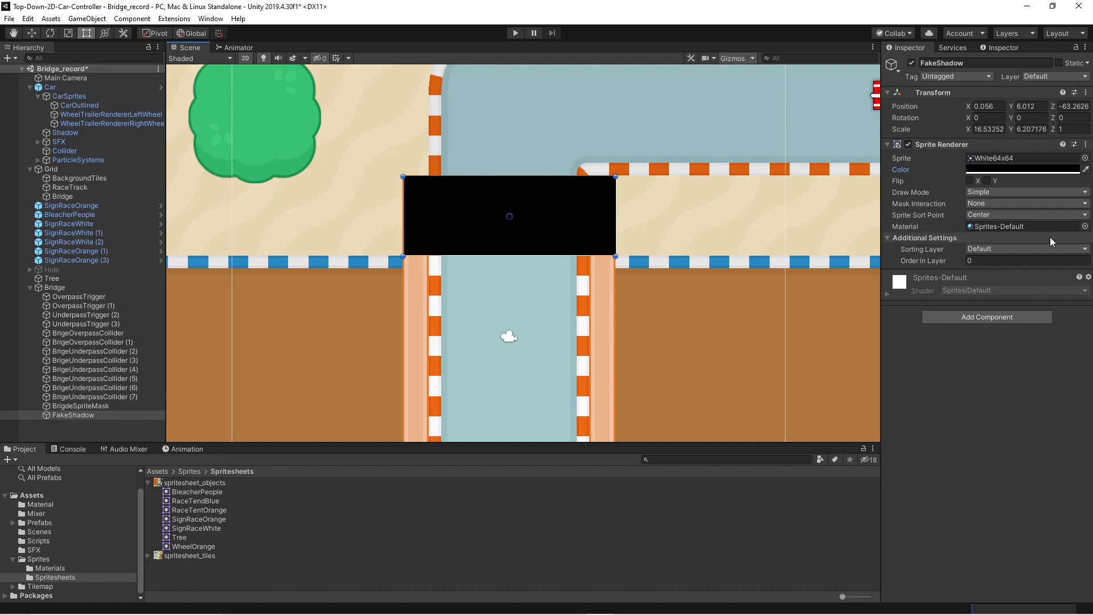
- Set FakeShadow's sorting layer to RaceTrack
left_click(1005, 249)
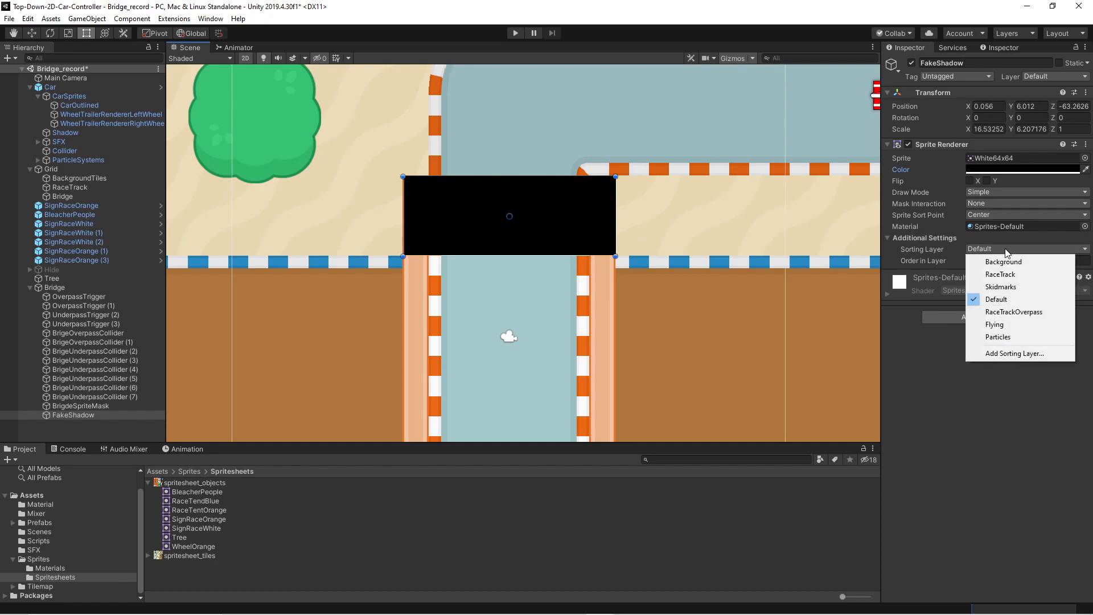
left_click(1019, 275)
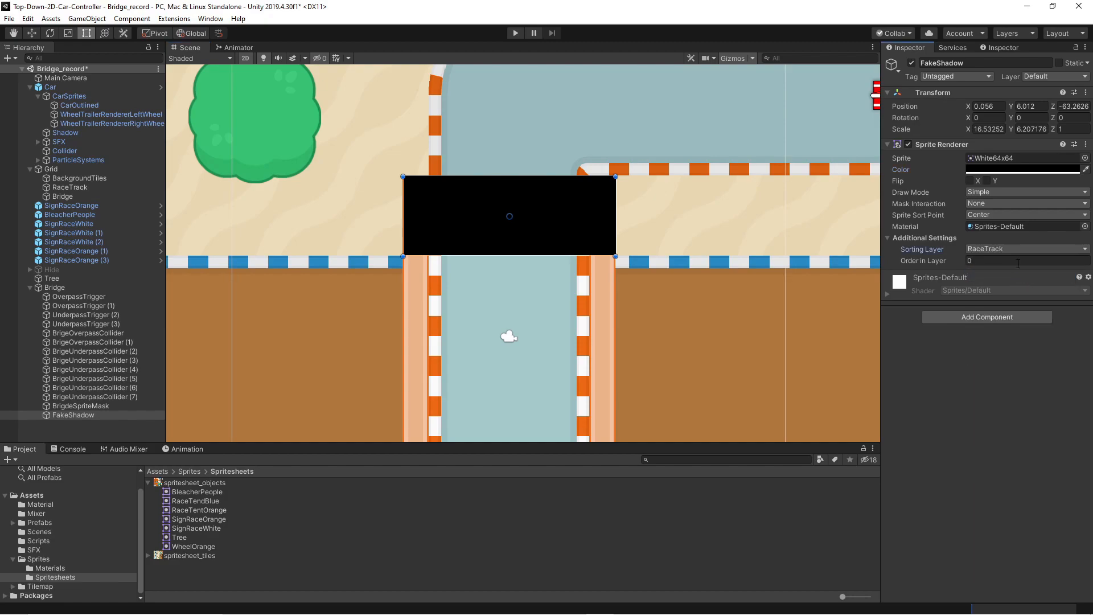
left_click(1004, 251)
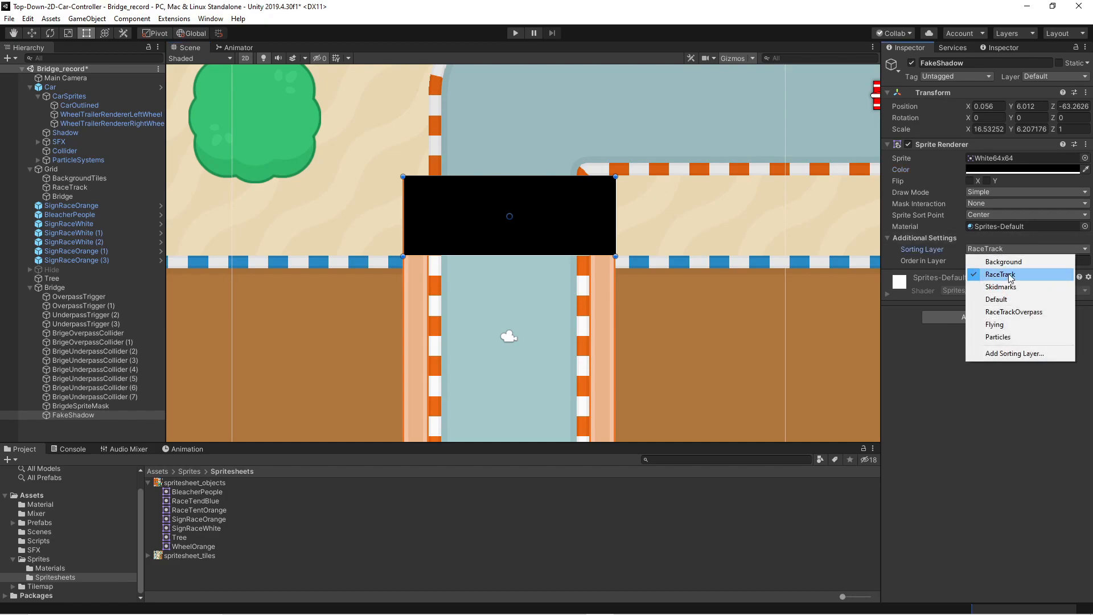
left_click(1002, 274)
left_click(1002, 250)
left_click(1001, 274)
scroll(660, 272, "down", 2)
scroll(661, 281, "down", 1)
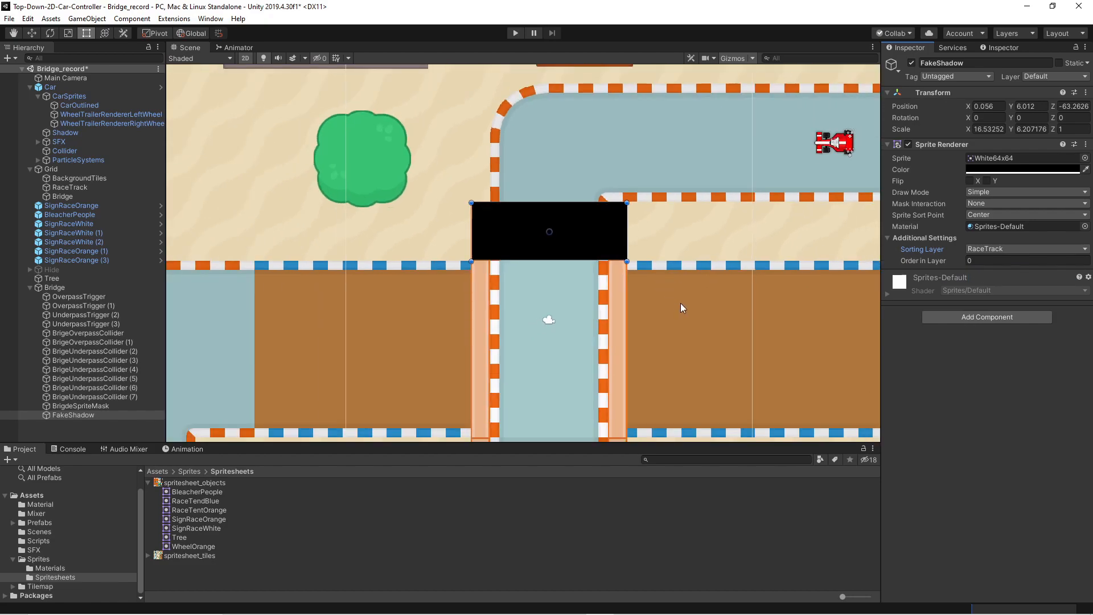
- Adjust FakeShadow's width to an X scale of about 16.58, flush with the outer wall edges, and set its colour's alpha to 38
scroll(674, 285, "up", 1)
left_click_drag(617, 225, 616, 227)
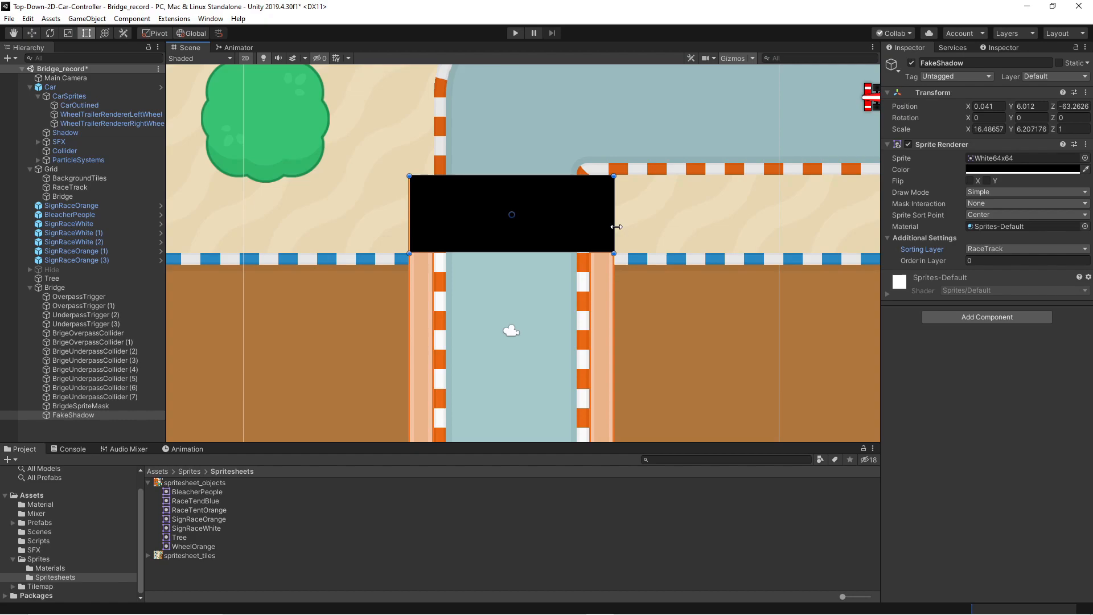
left_click_drag(410, 215, 409, 215)
left_click(994, 170)
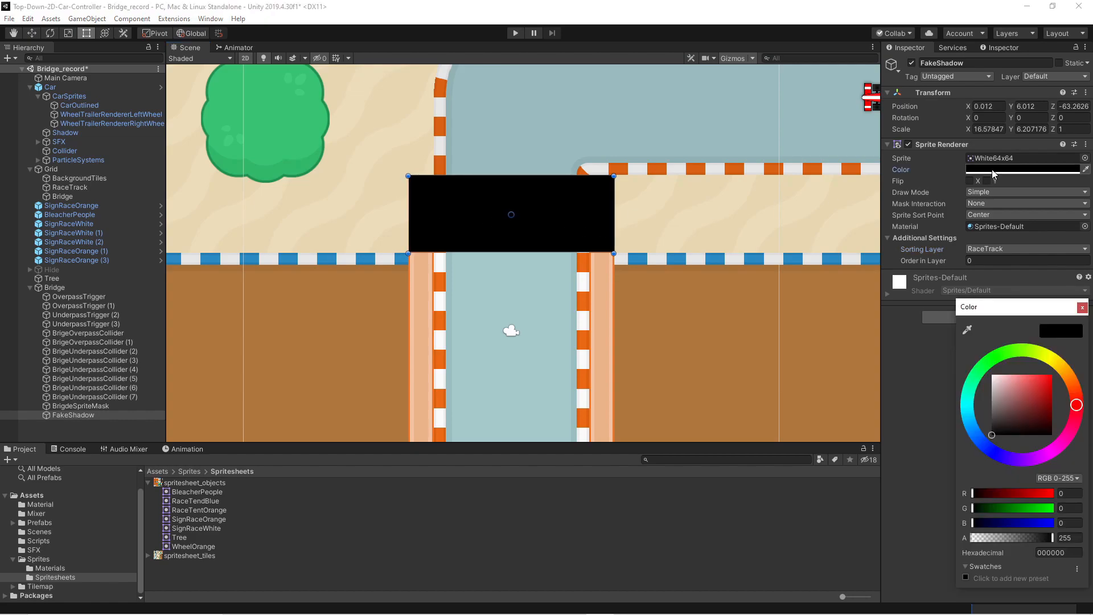
left_click_drag(1023, 538, 983, 541)
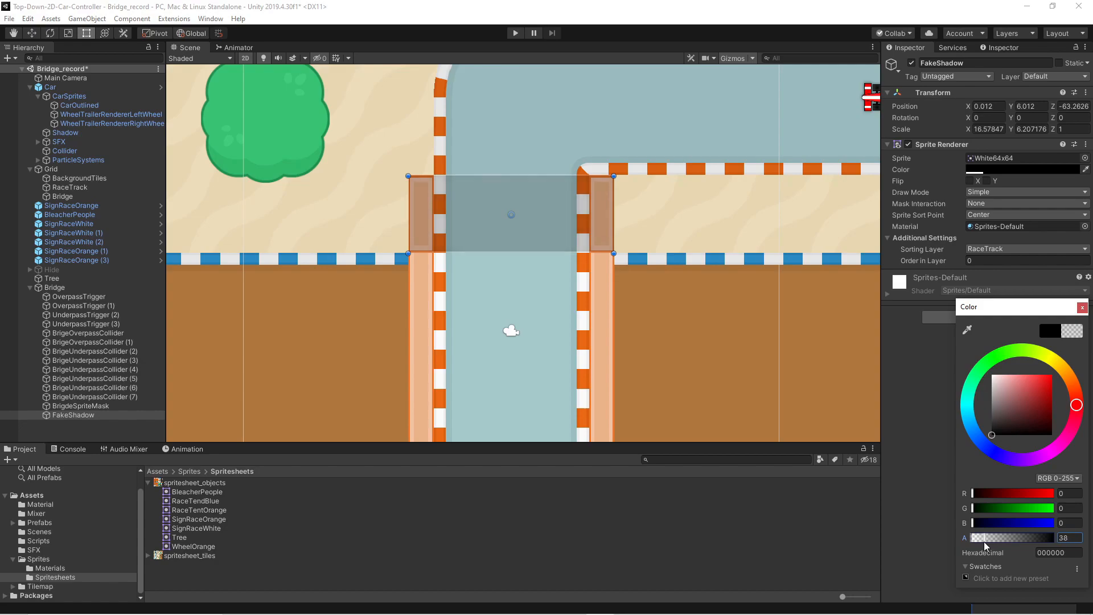
scroll(814, 395, "down", 6)
middle_click(765, 385)
scroll(677, 233, "up", 1)
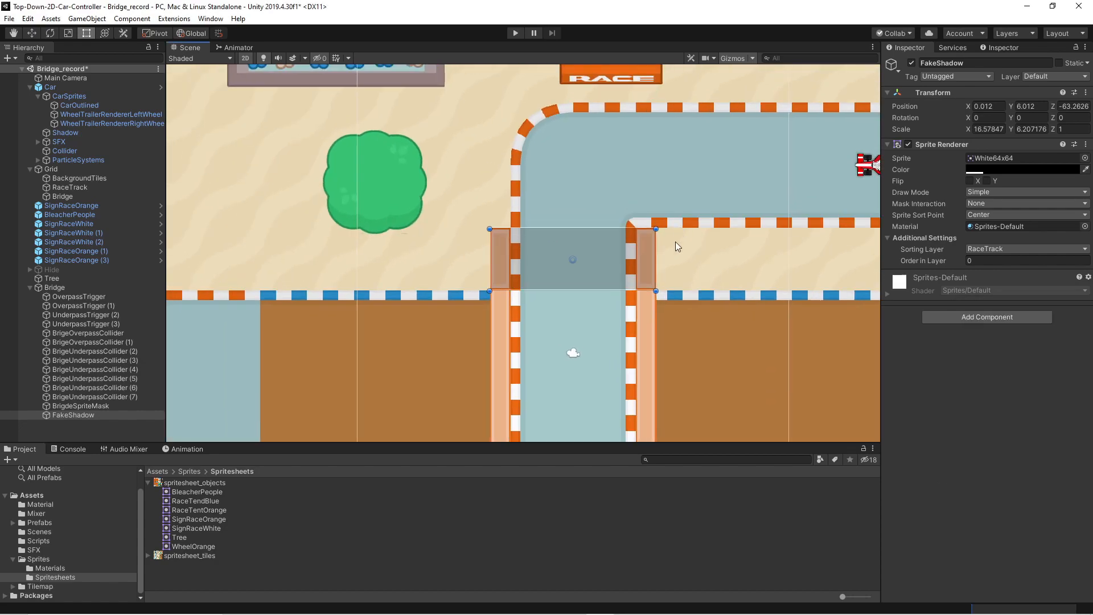
- Duplicate FakeShadow and move the copy straight down to about Y -10.02, covering the bridge's lower end
middle_click_drag(678, 289, 563, 108)
scroll(564, 108, "down", 1)
left_click(90, 407)
left_click(92, 416)
middle_click_drag(513, 222, 514, 275)
left_click(33, 34)
left_click_drag(485, 106, 484, 200)
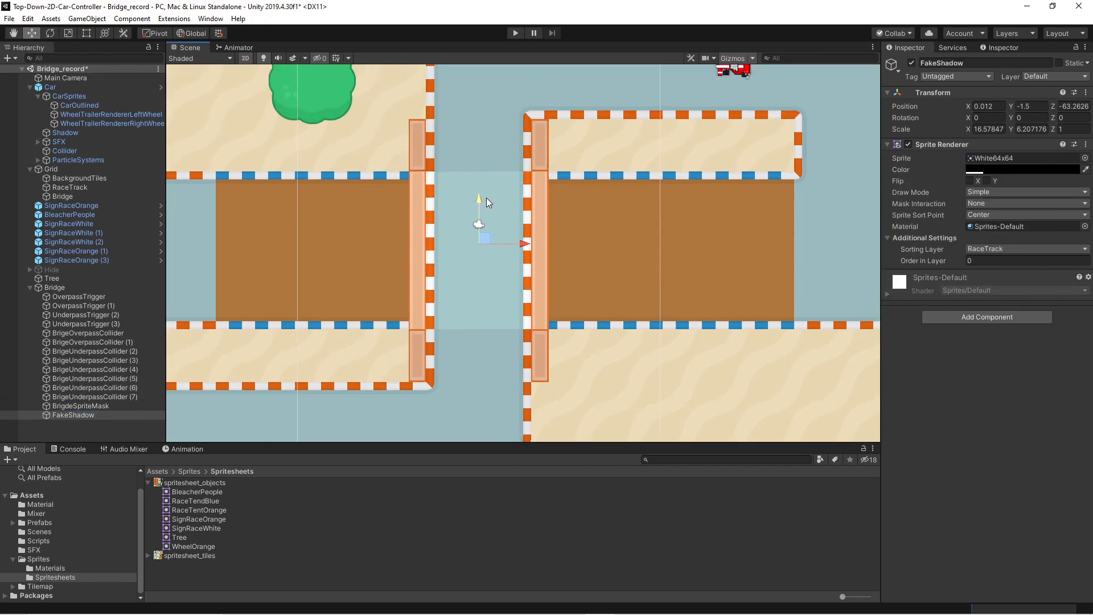
key("ctrl+z")
key("ctrl+d")
left_click_drag(477, 101, 483, 309)
scroll(537, 322, "down", 3)
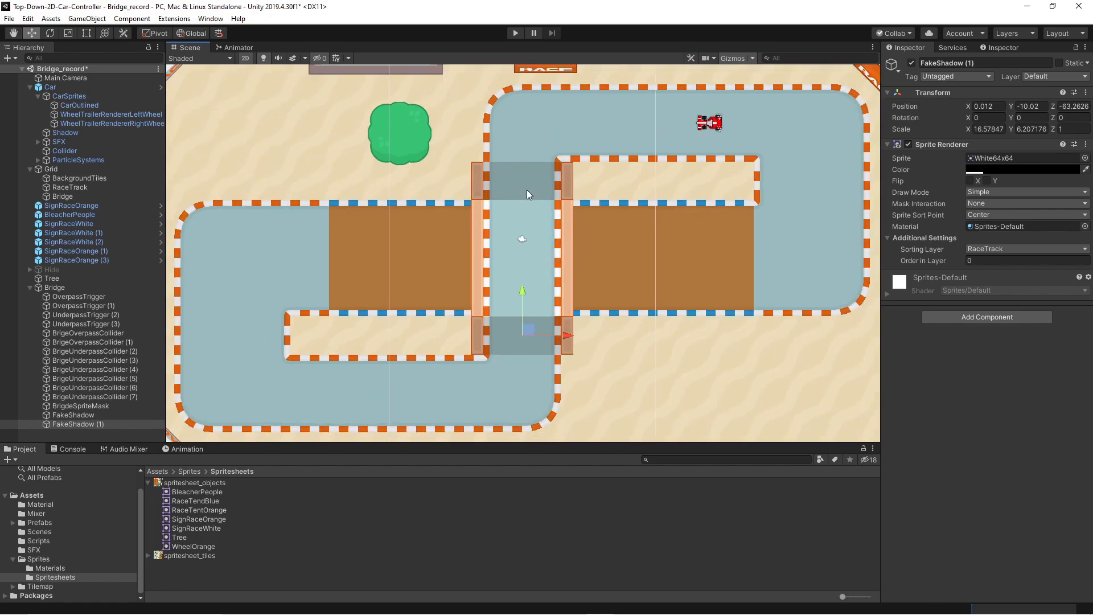
left_click(618, 360)
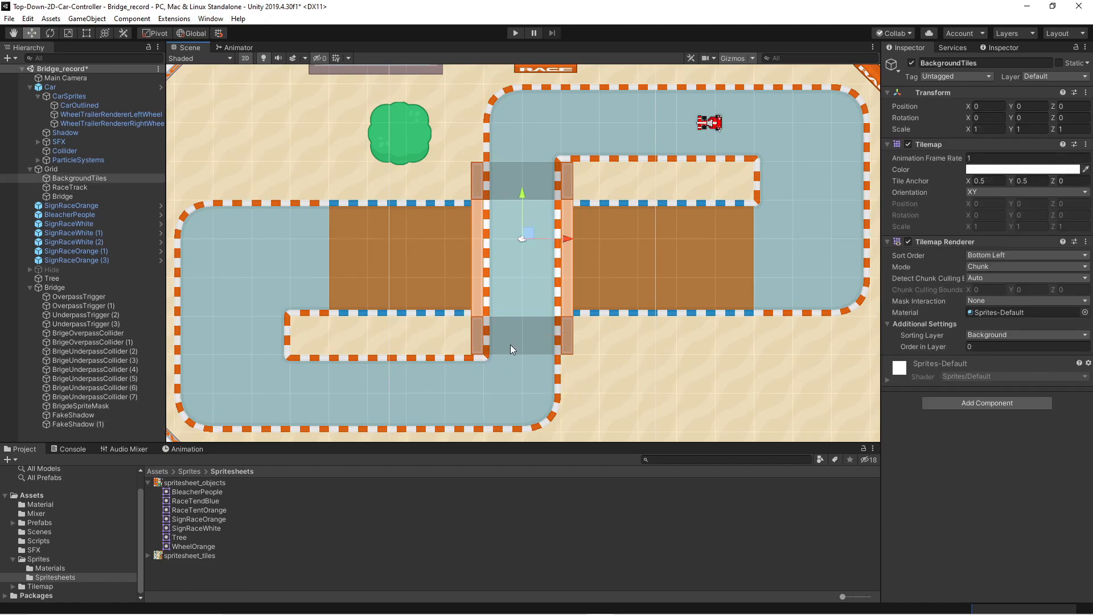
scroll(517, 328, "up", 3)
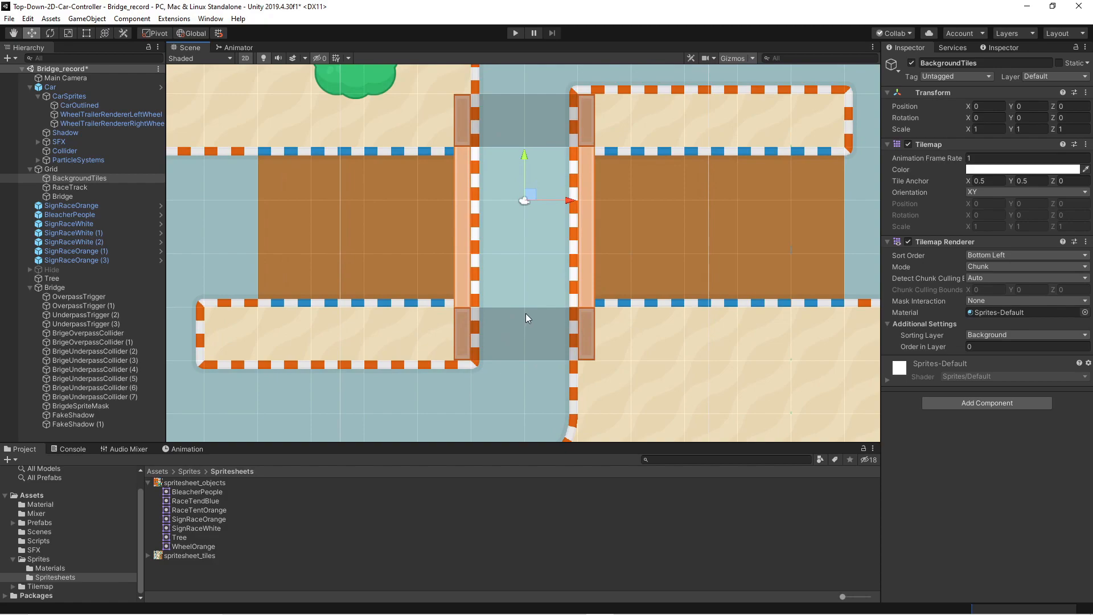
- Duplicate the lower shadow, move the copy sideways to X 10.5 and set its sorting layer to RaceTrackOverpass
left_click(490, 329)
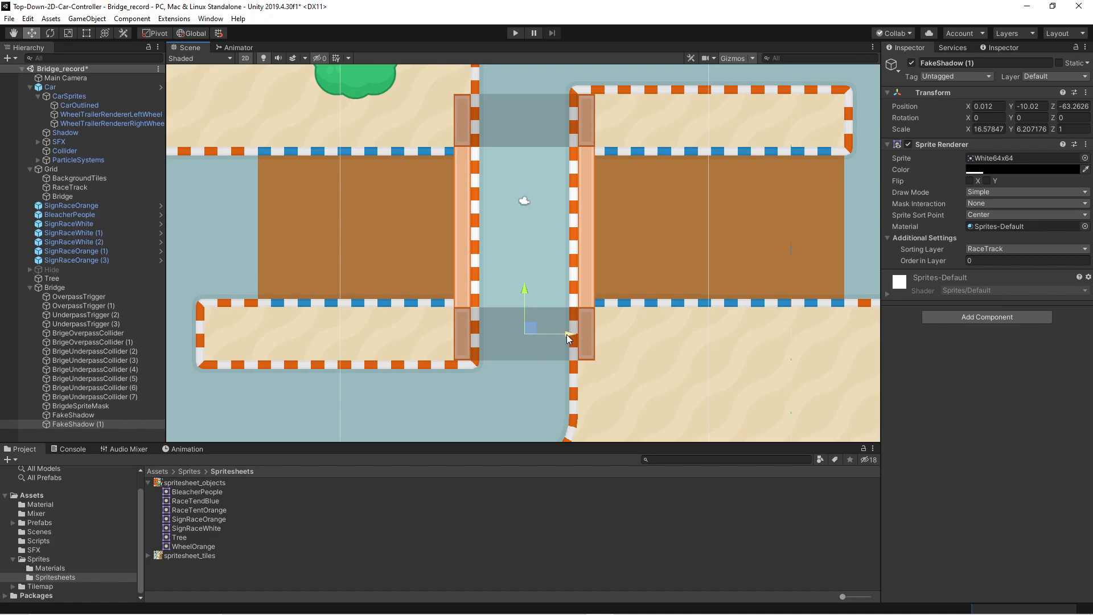
key("ctrl+d")
left_click_drag(567, 334, 706, 335)
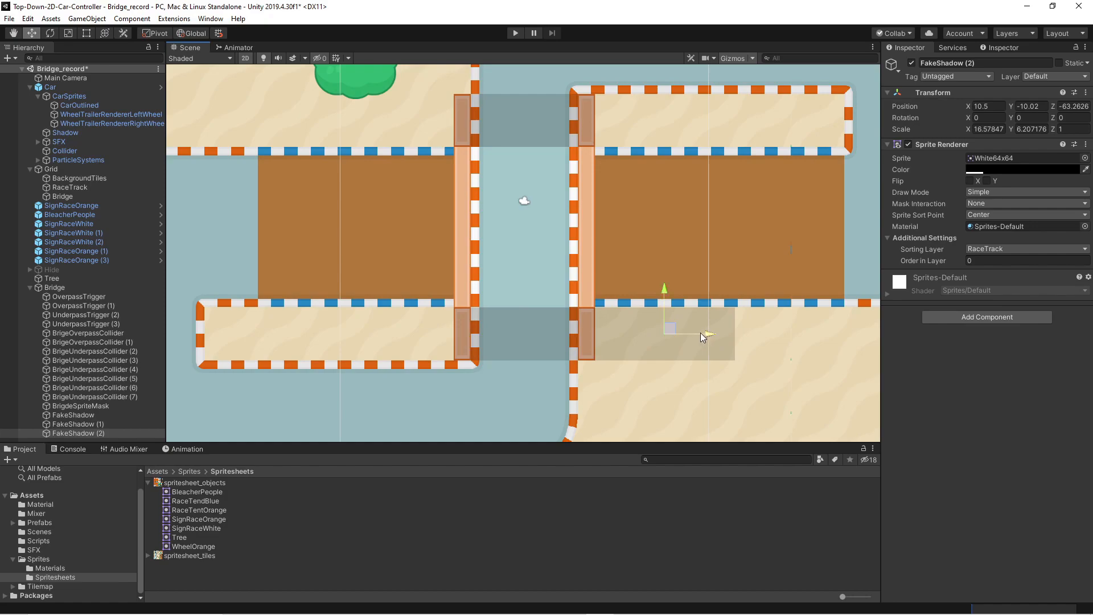
left_click(1009, 250)
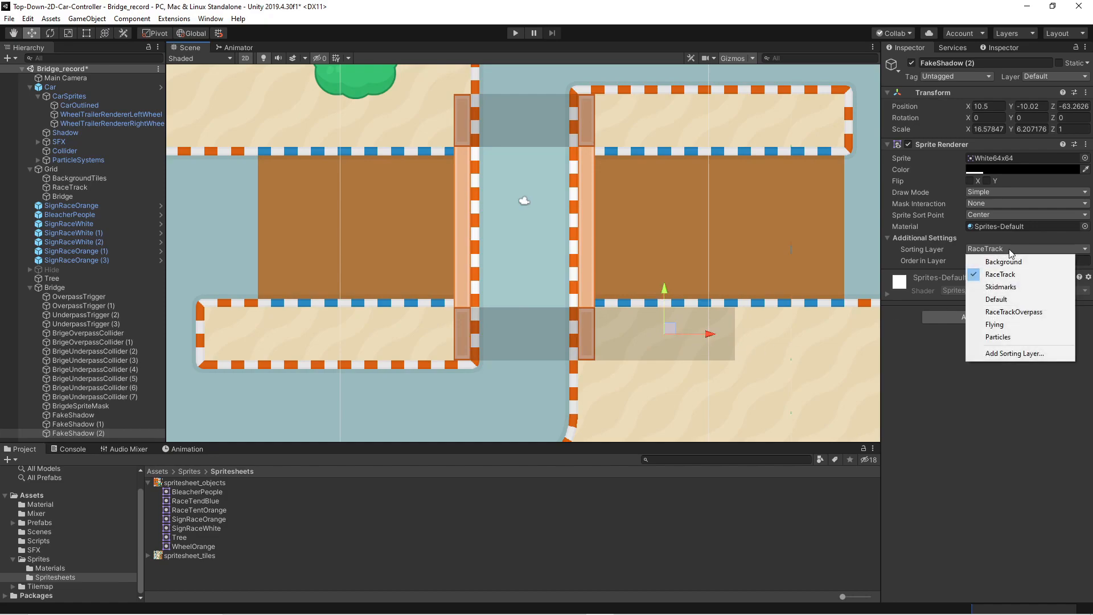
left_click(1023, 314)
- Resize the FakeShadow (2) copy to a scale of about 1.93 by 31.16, forming a narrow strip beside the bridge's right wall
left_click(86, 33)
left_click_drag(734, 350, 609, 348)
left_click_drag(600, 308, 598, 97)
key("w")
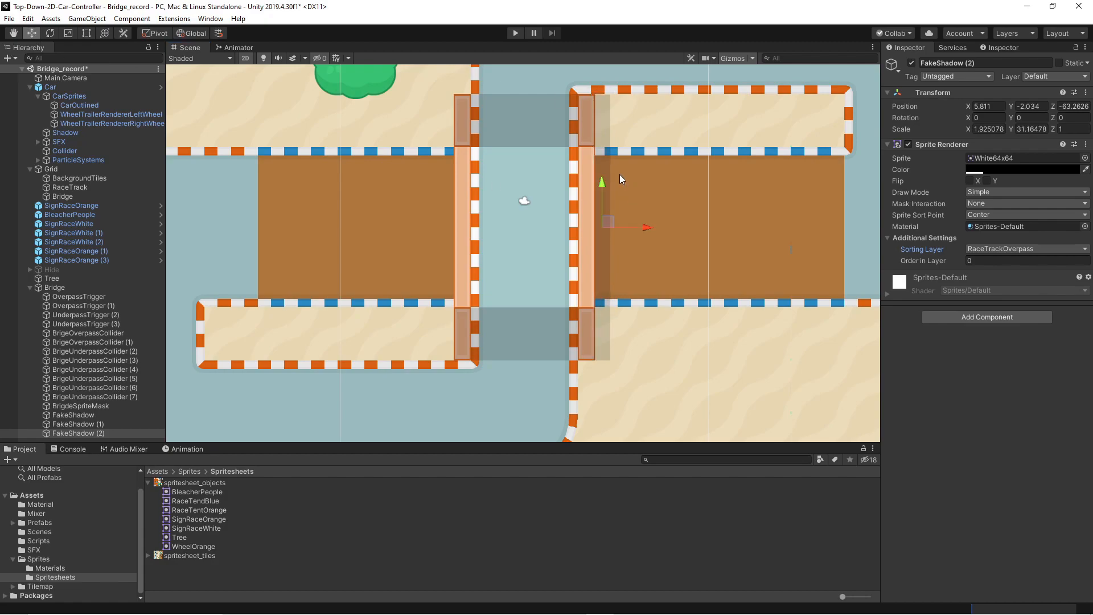
- Lower the side shadow strip to about Y -1.72 and narrow it to an X scale of about 1.48, starting at the wall's outer edge
middle_click_drag(601, 184, 599, 208)
left_click_drag(599, 208, 600, 195)
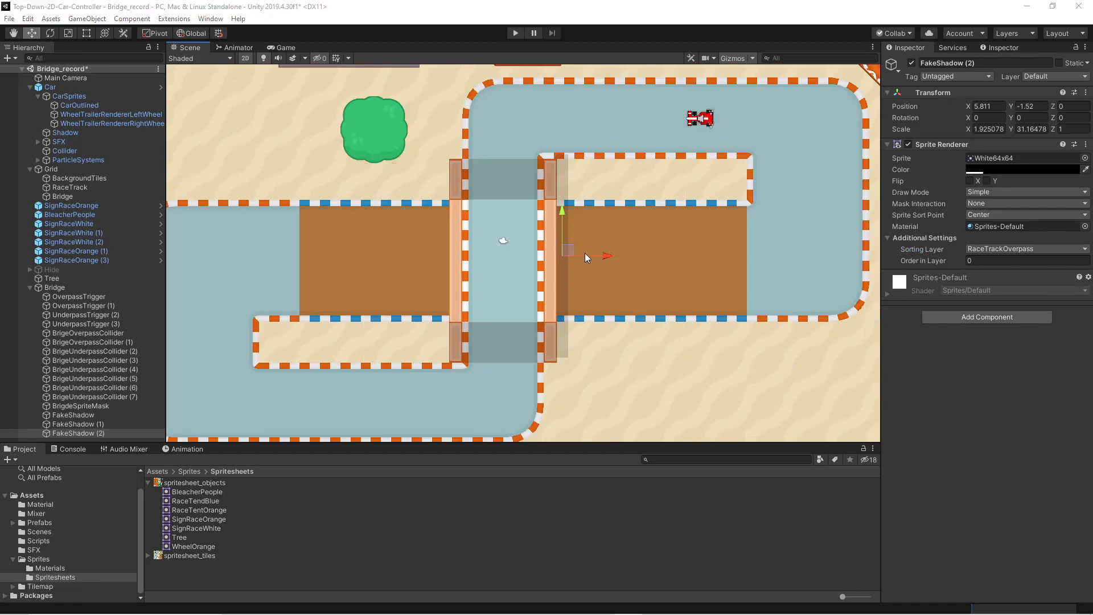
left_click_drag(561, 211, 560, 215)
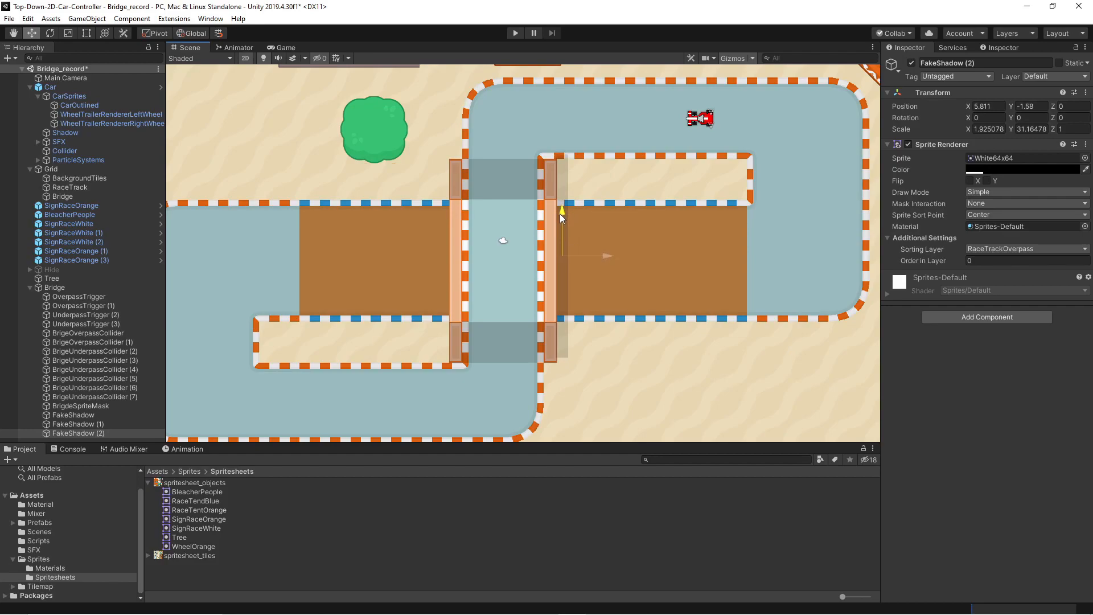
left_click_drag(559, 214, 561, 250)
scroll(562, 188, "up", 4)
left_click_drag(606, 299, 606, 296)
left_click_drag(565, 256, 565, 258)
middle_click_drag(584, 267, 588, 216)
scroll(588, 215, "down", 2)
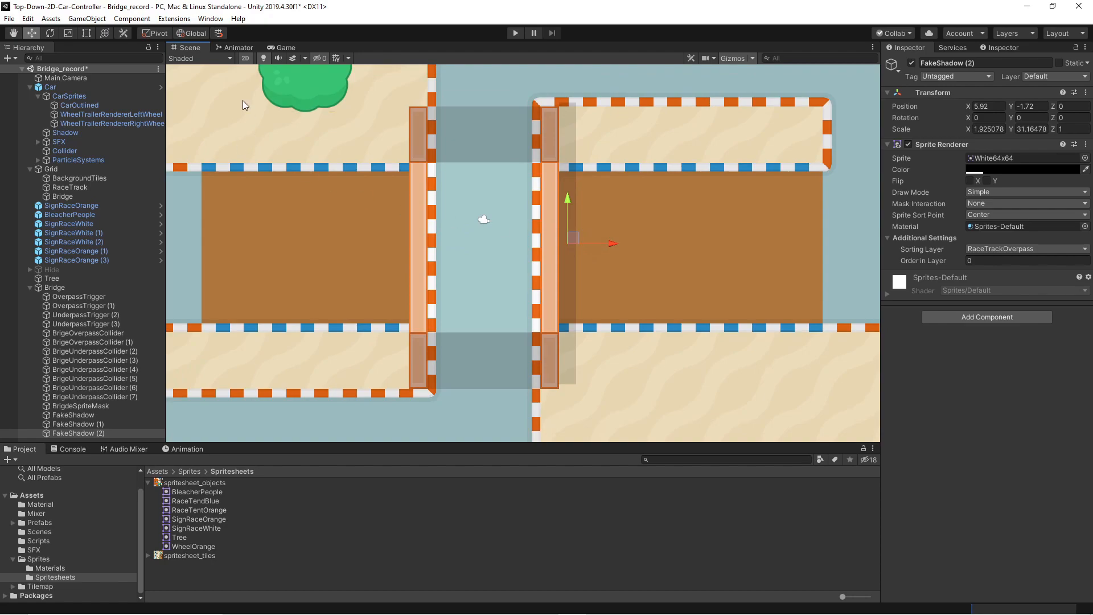
left_click(86, 33)
left_click_drag(578, 218, 574, 219)
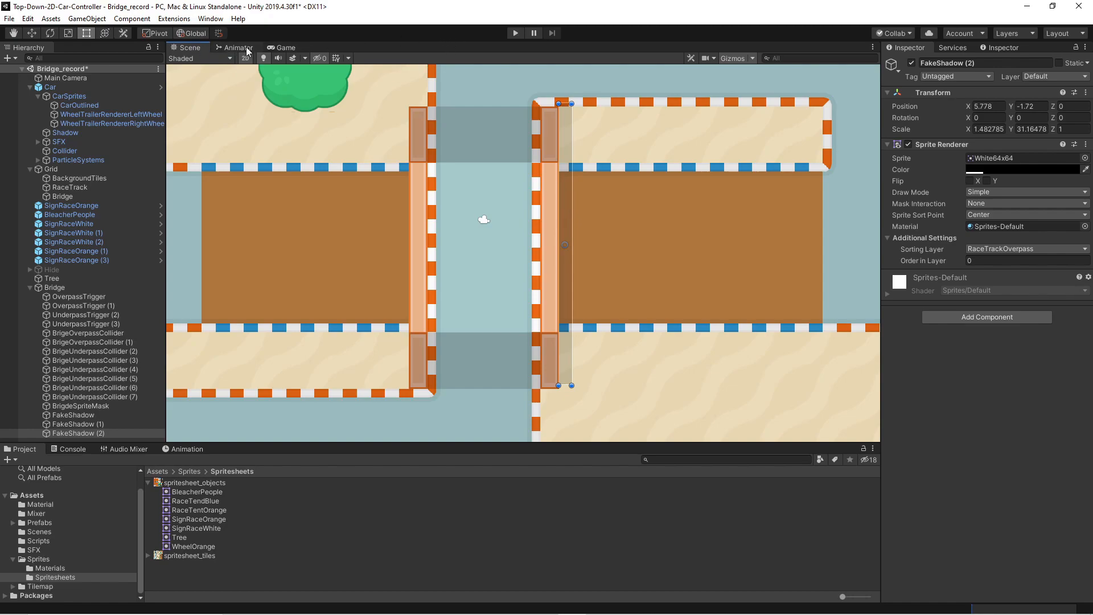
- Play the game and drive the car repeatedly over and under the bridge to check the shadows and skid marks
left_click(283, 47)
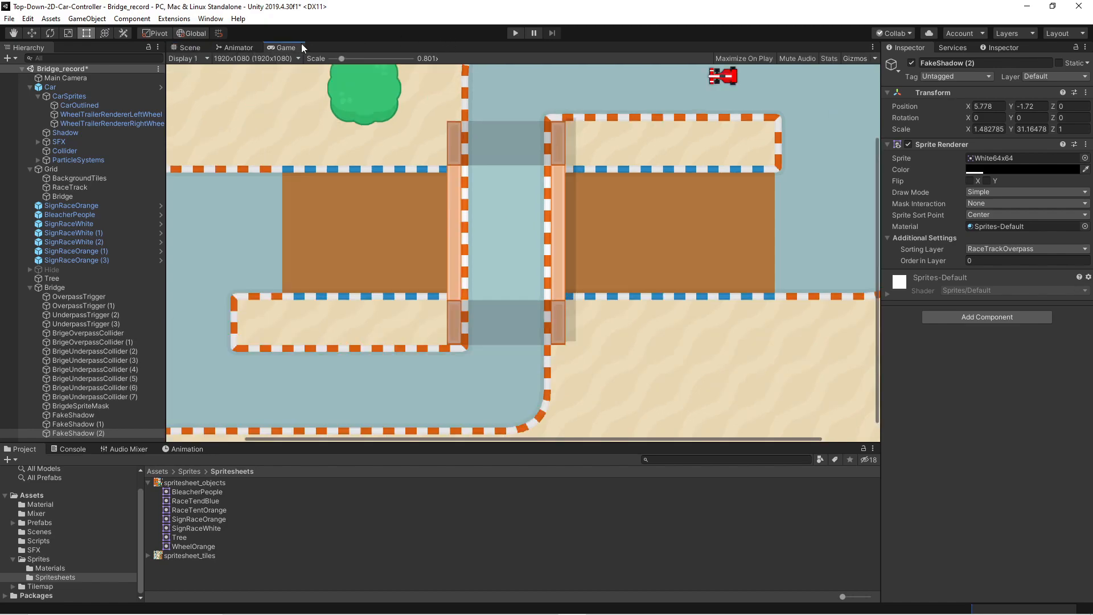
scroll(419, 195, "down", 5)
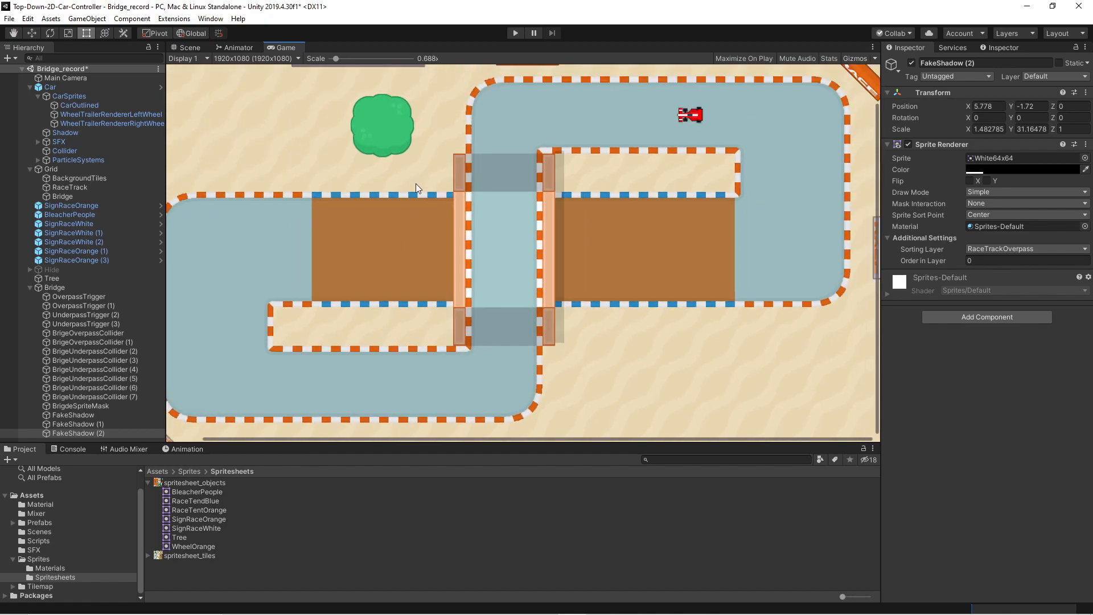
scroll(429, 212, "down", 2)
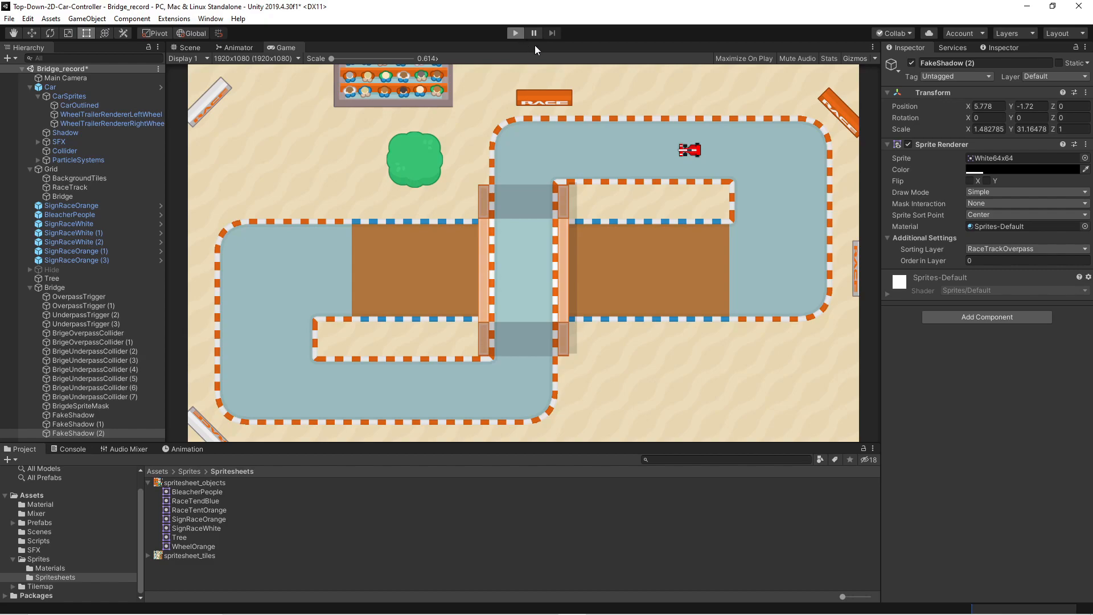
key("ctrl+p")
key("Up")
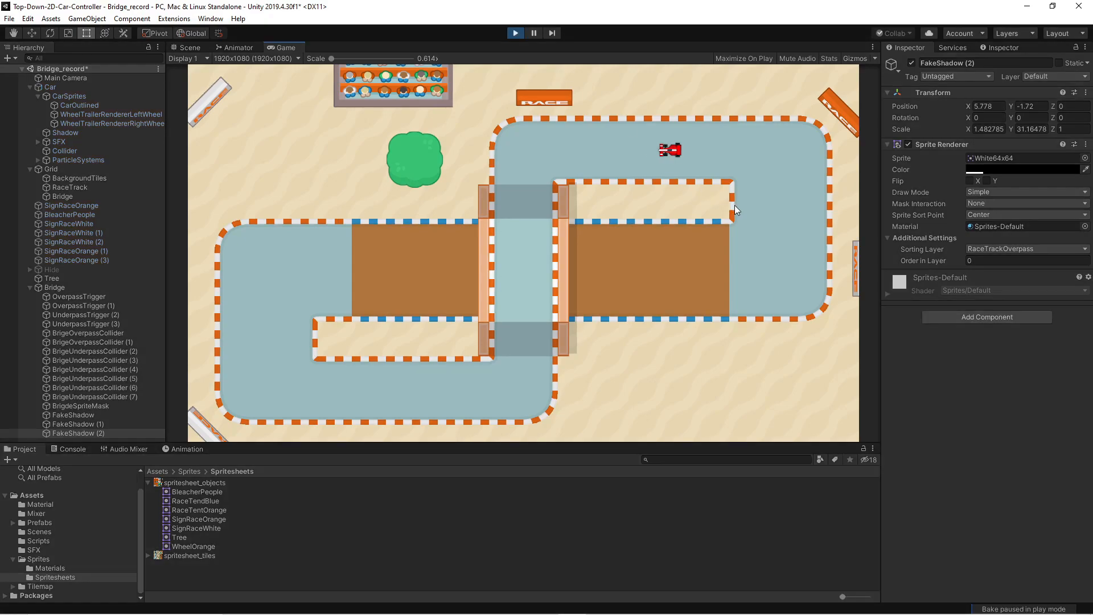
key("Left")
key("Right")
key("Right")
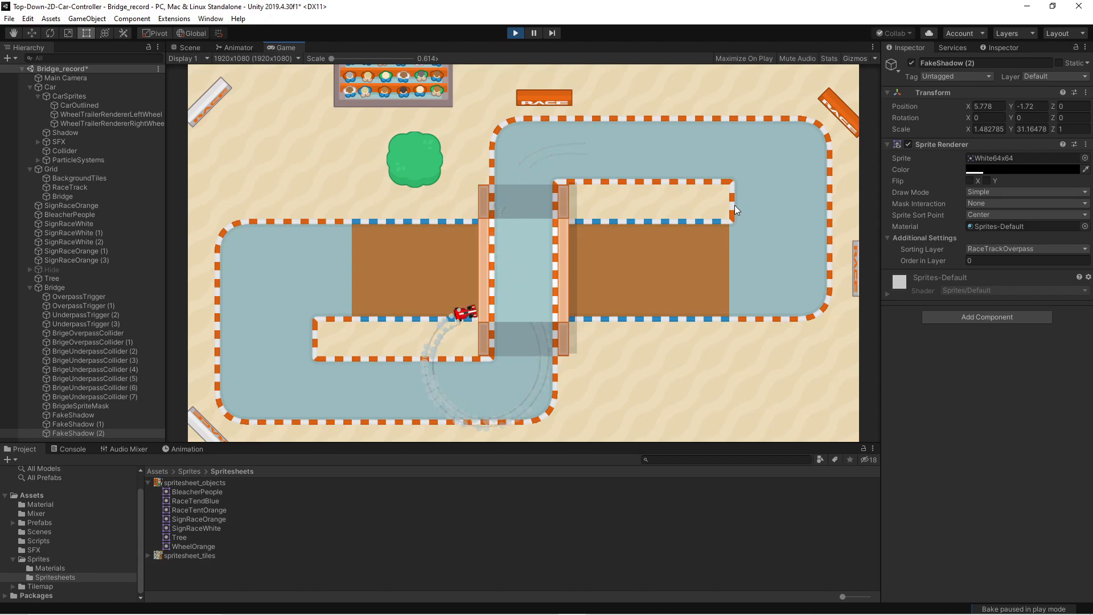
key("Left")
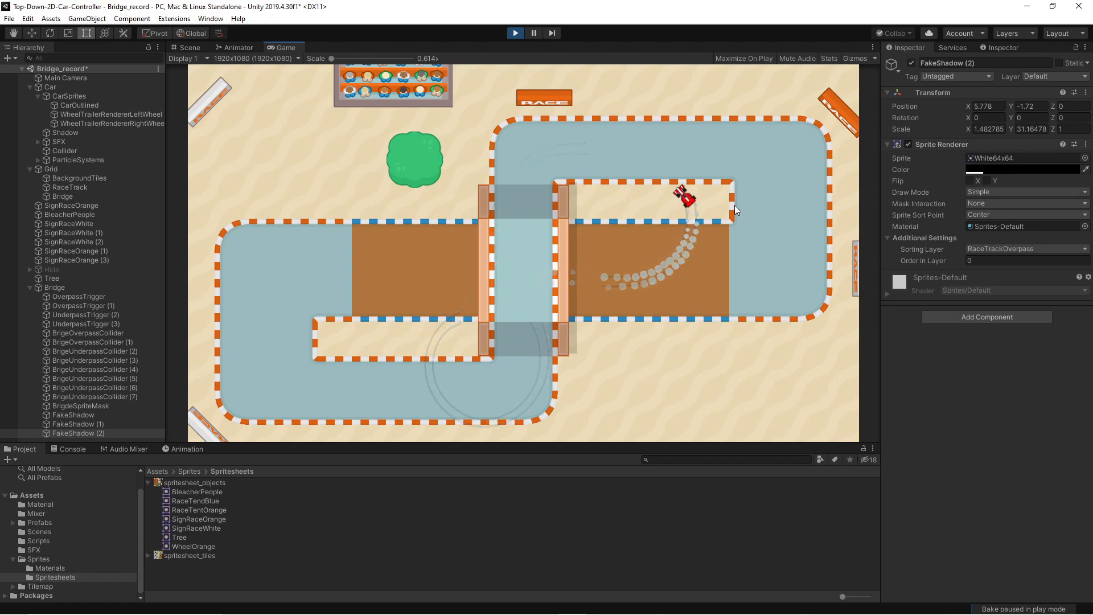
key("Left")
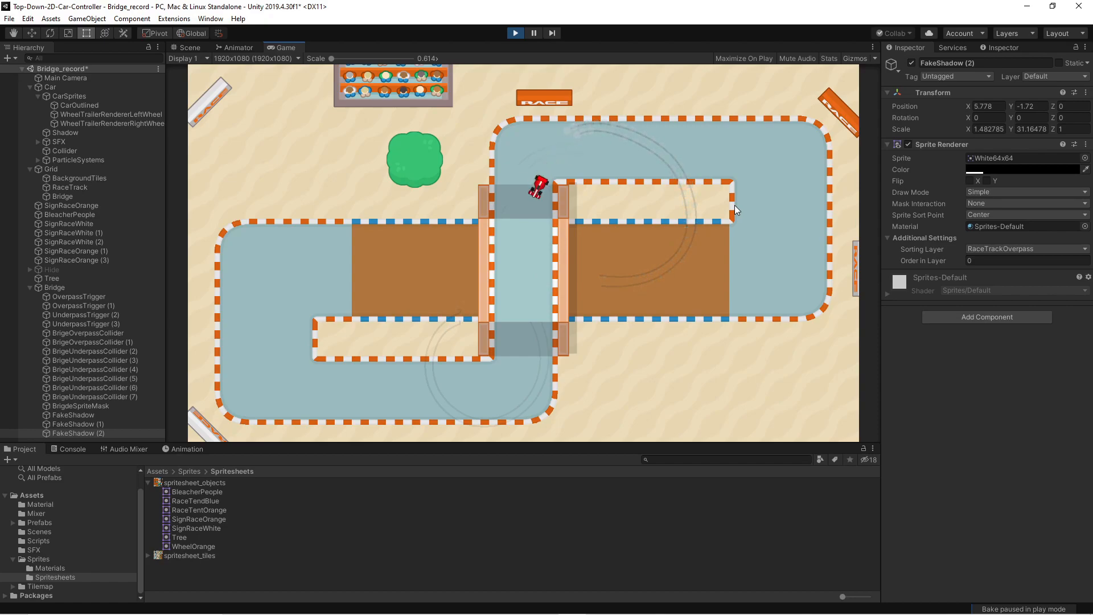
key("Left")
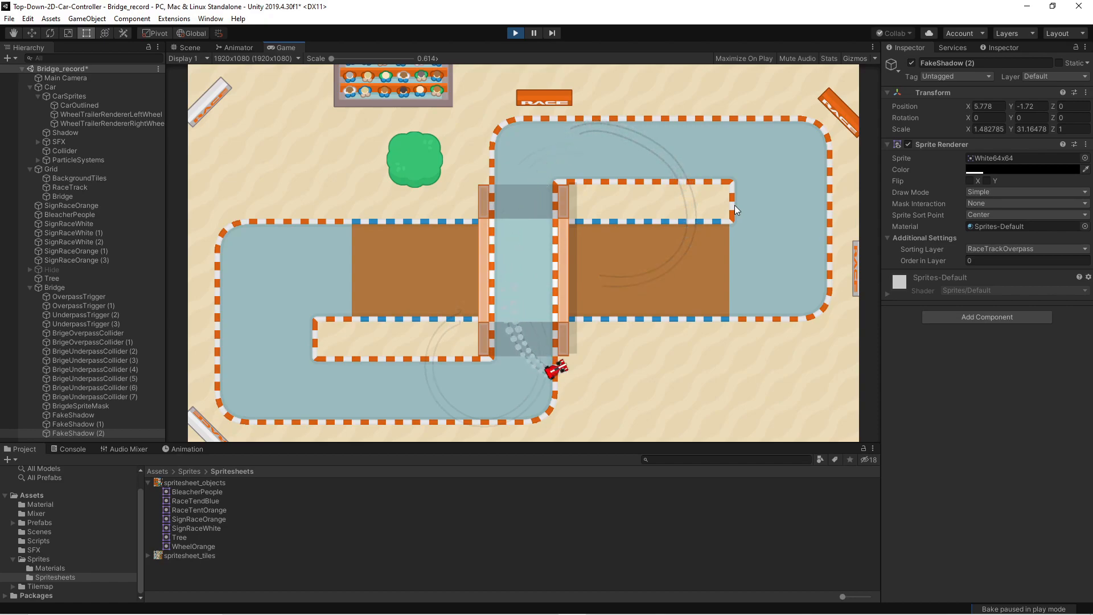
key("Right")
key("Left")
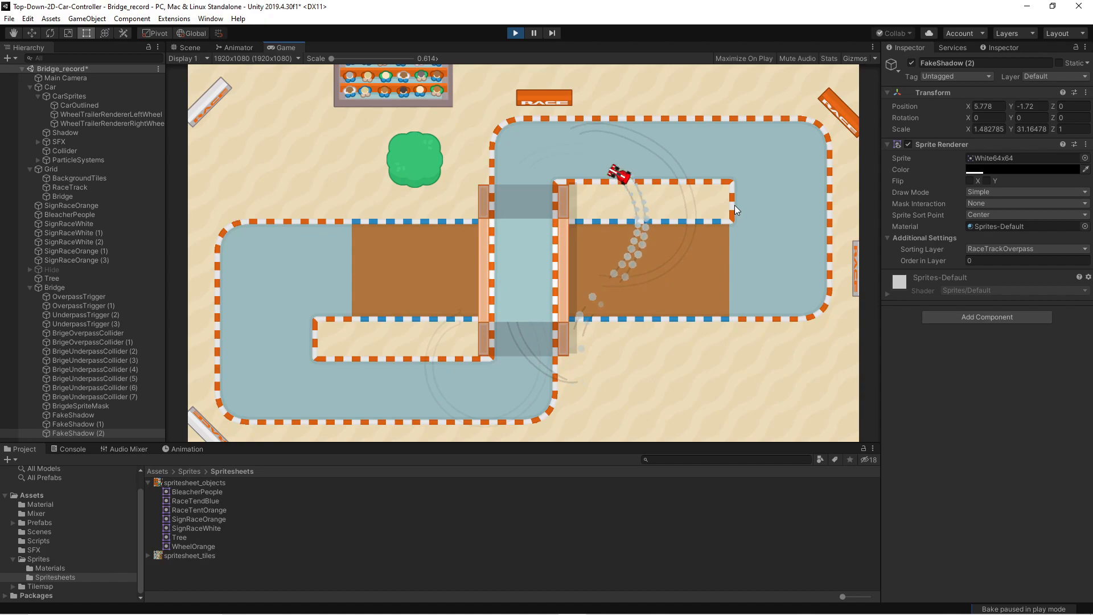
key("Left")
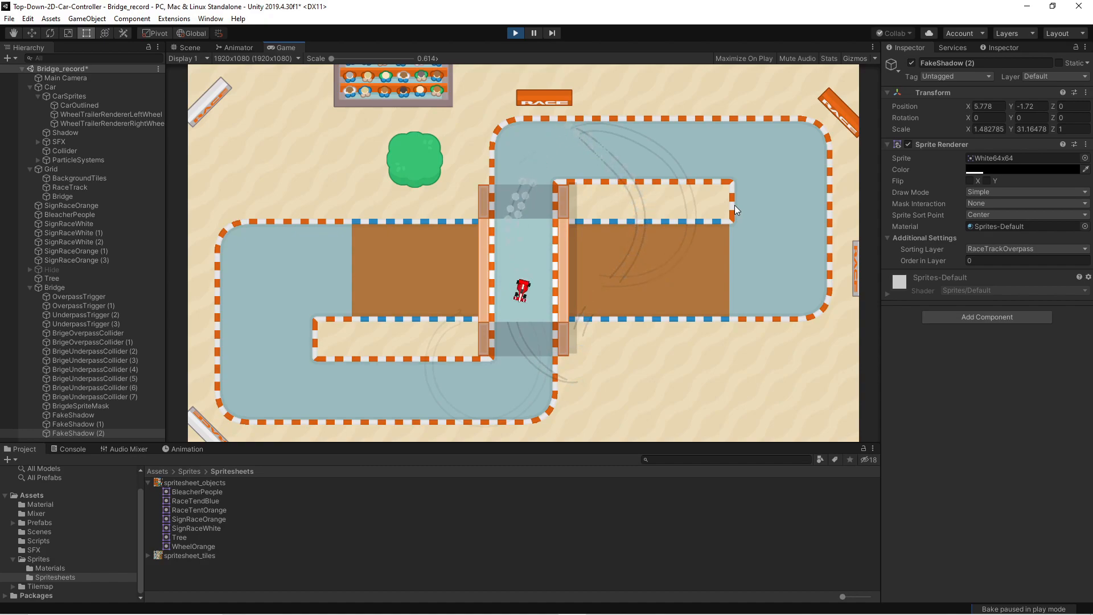
key("Right")
key("Left")
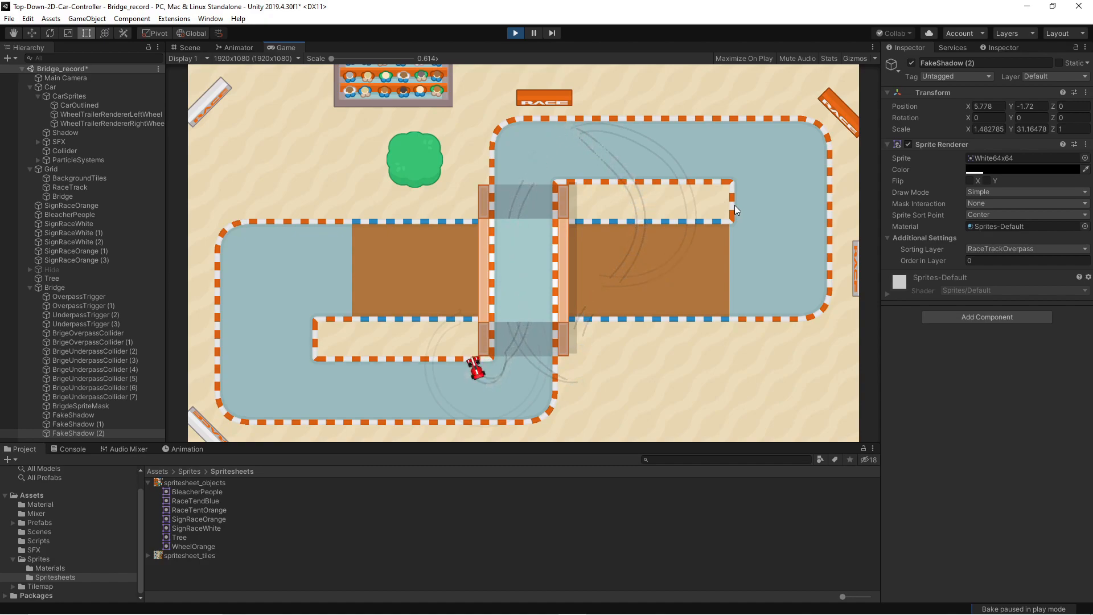
key("Right")
key("Left")
- Pause the game, disable and re-enable the Bridge tilemap in the scene to inspect the skid marks underneath, and stop playing
left_click(537, 30)
left_click(184, 47)
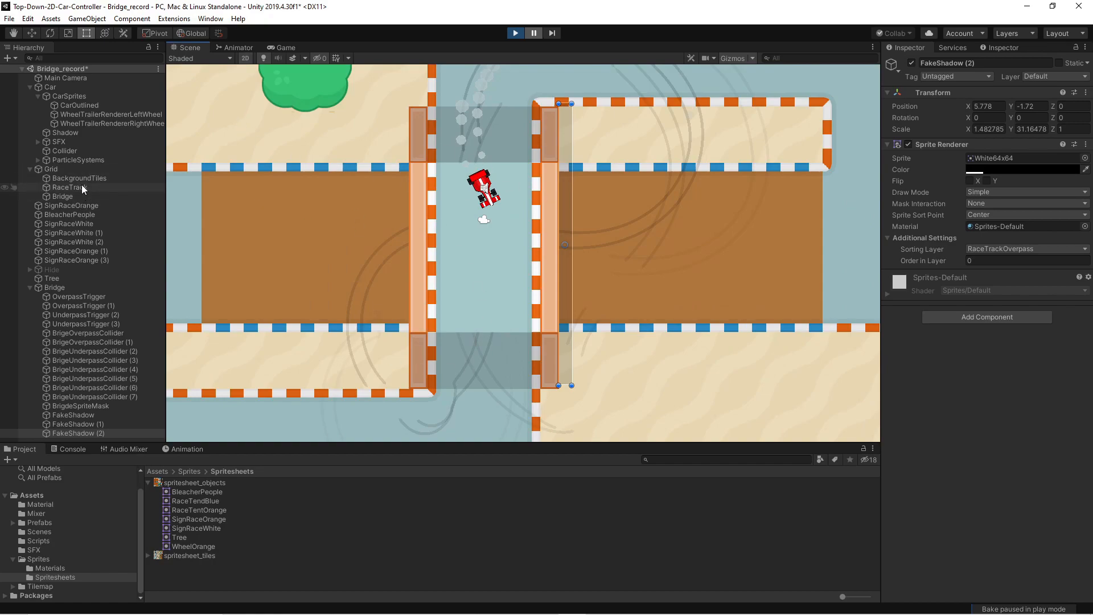
left_click(72, 197)
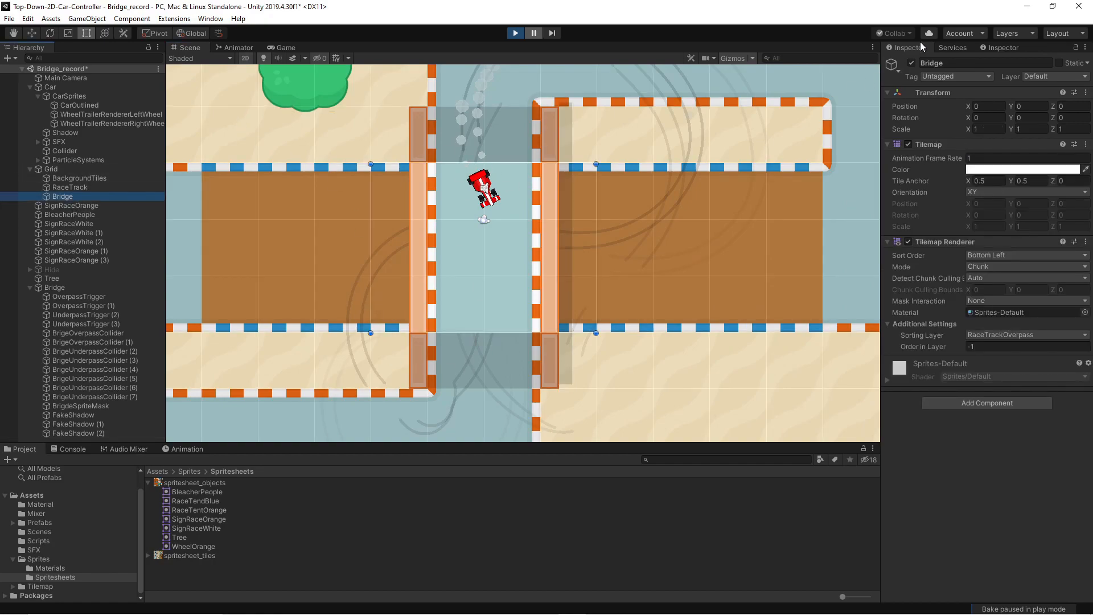
left_click(911, 63)
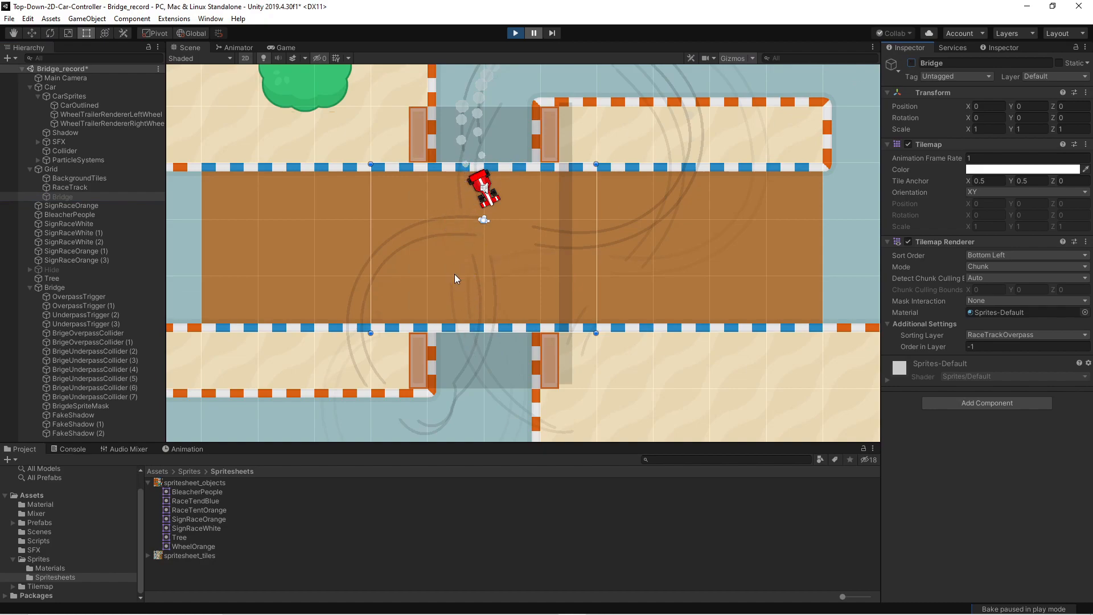
left_click(912, 63)
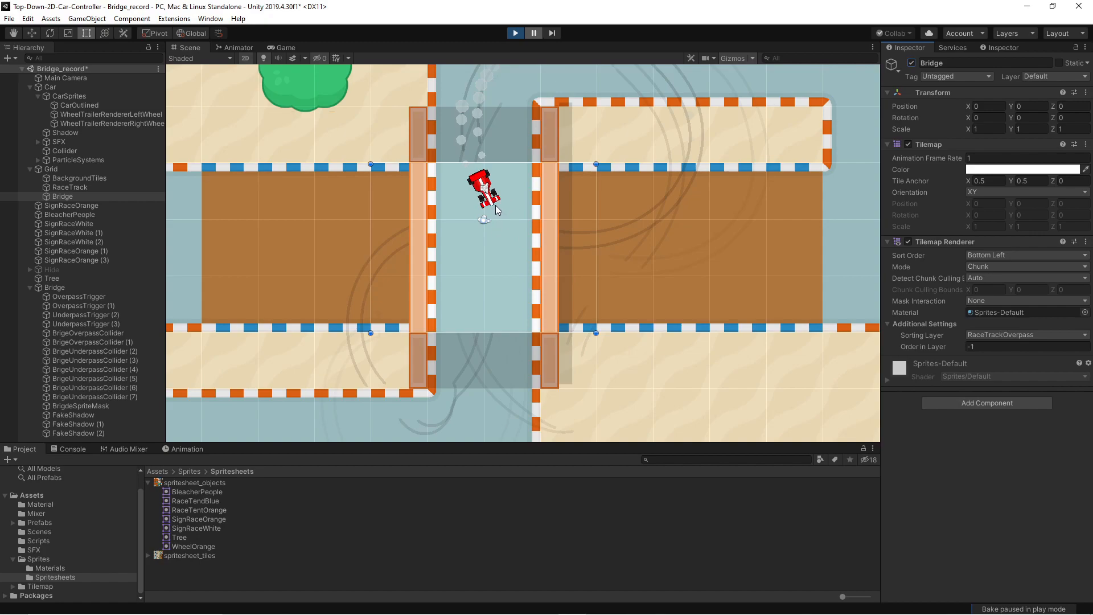
left_click(516, 33)
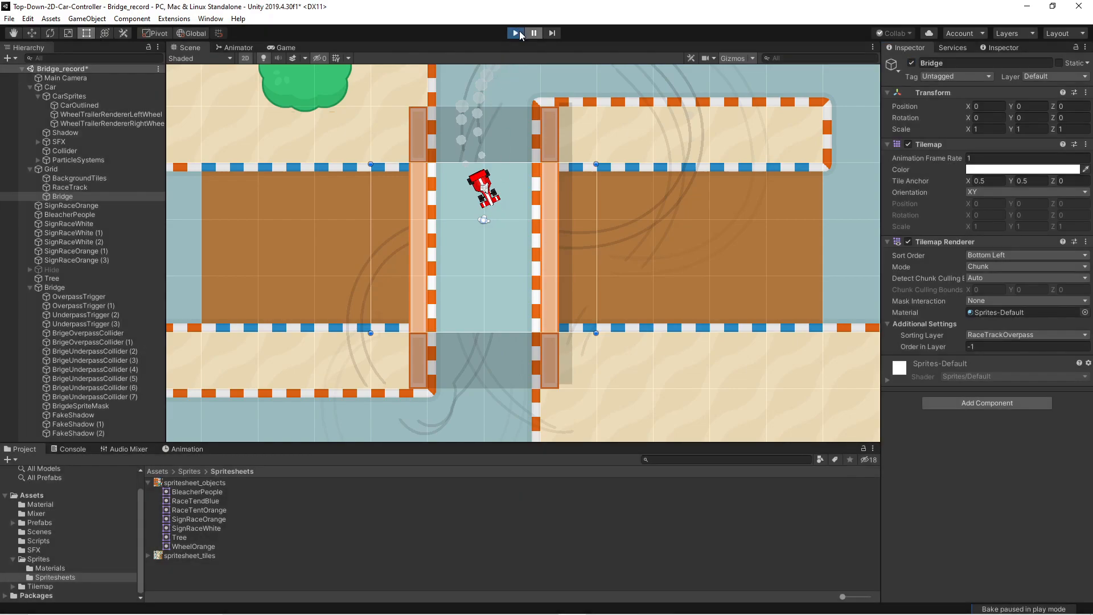
- Open the Car prefab for editing and duplicate its left and right wheel trail renderers
left_click(122, 114)
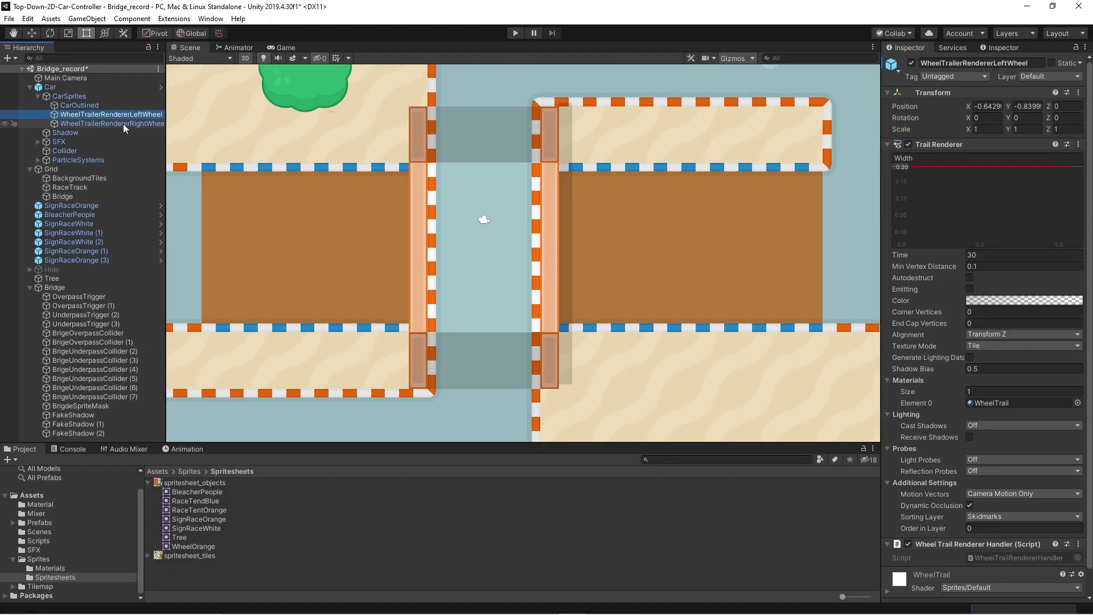
left_click(50, 89)
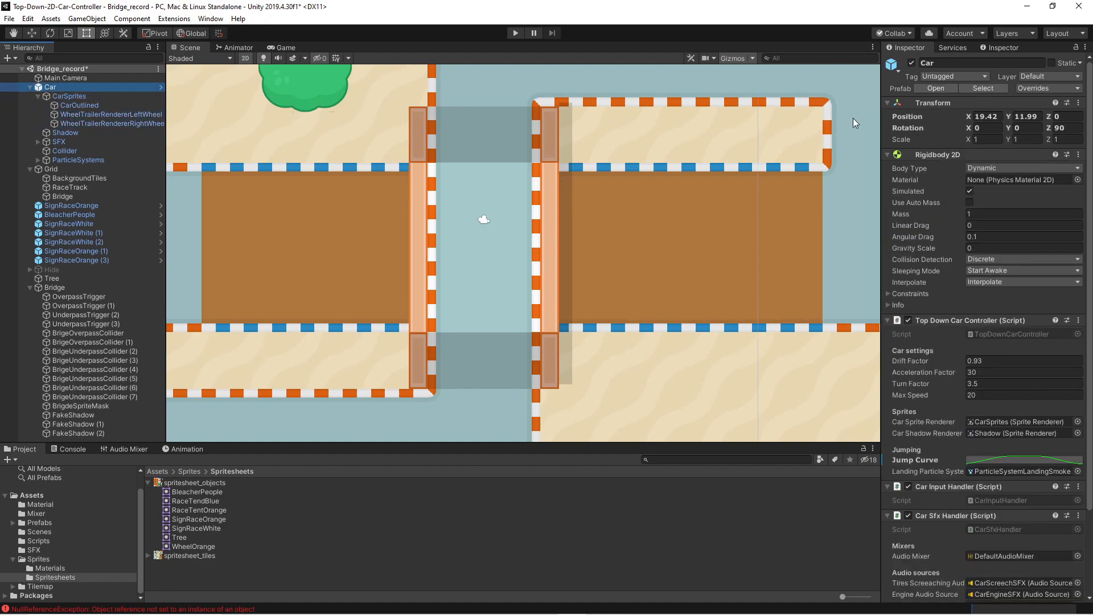
left_click(934, 88)
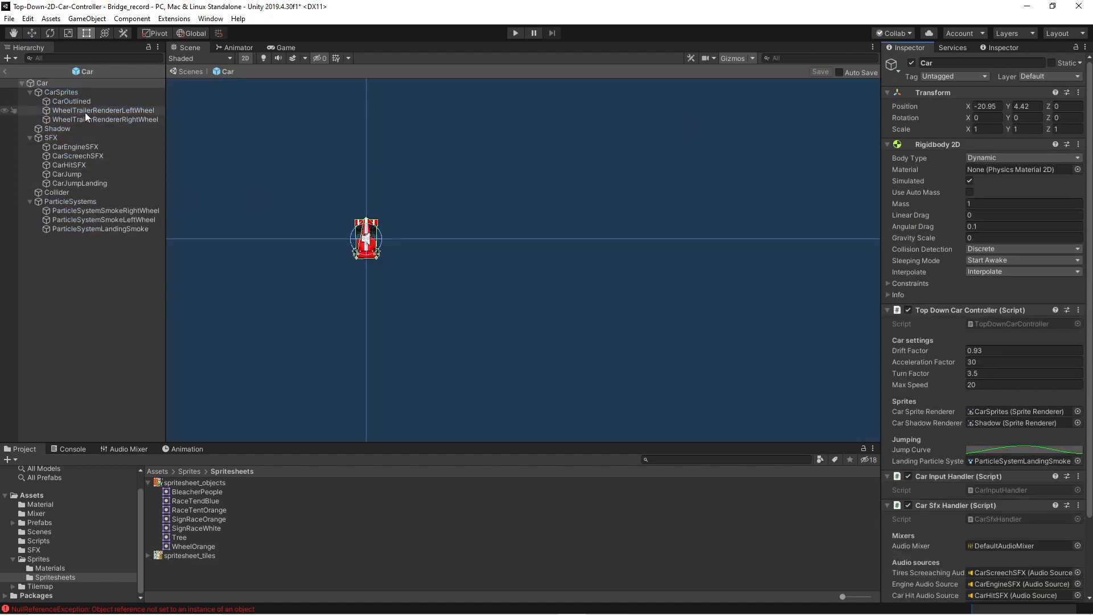
left_click(85, 111)
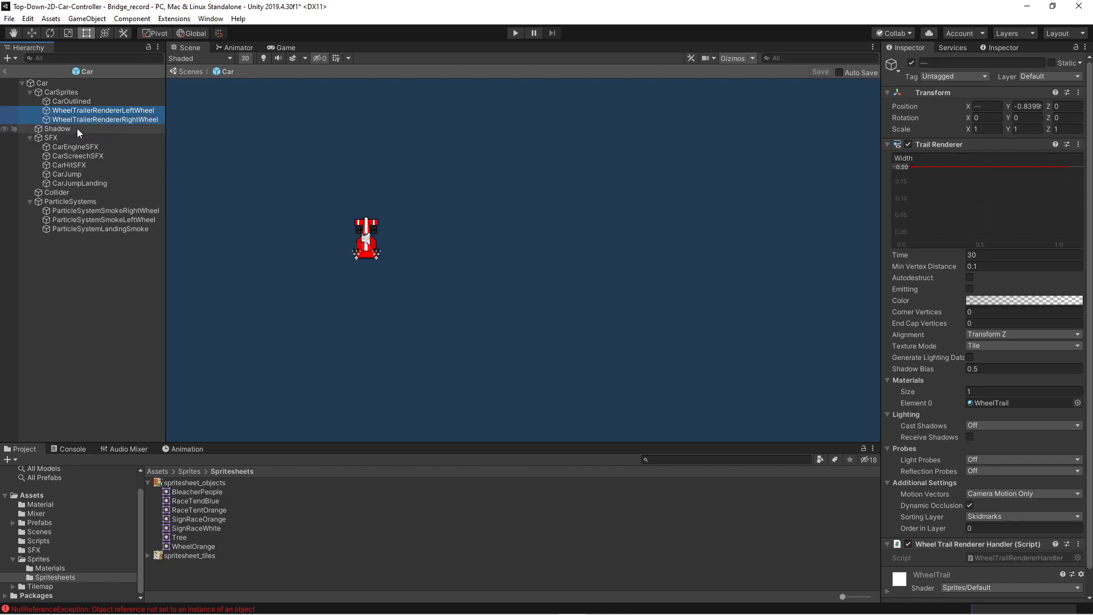
key("ctrl+d")
- Rename the duplicated left and right wheel trail renderers with the prefix Overpass, dropping the copy number
left_click(80, 130)
left_click(97, 129)
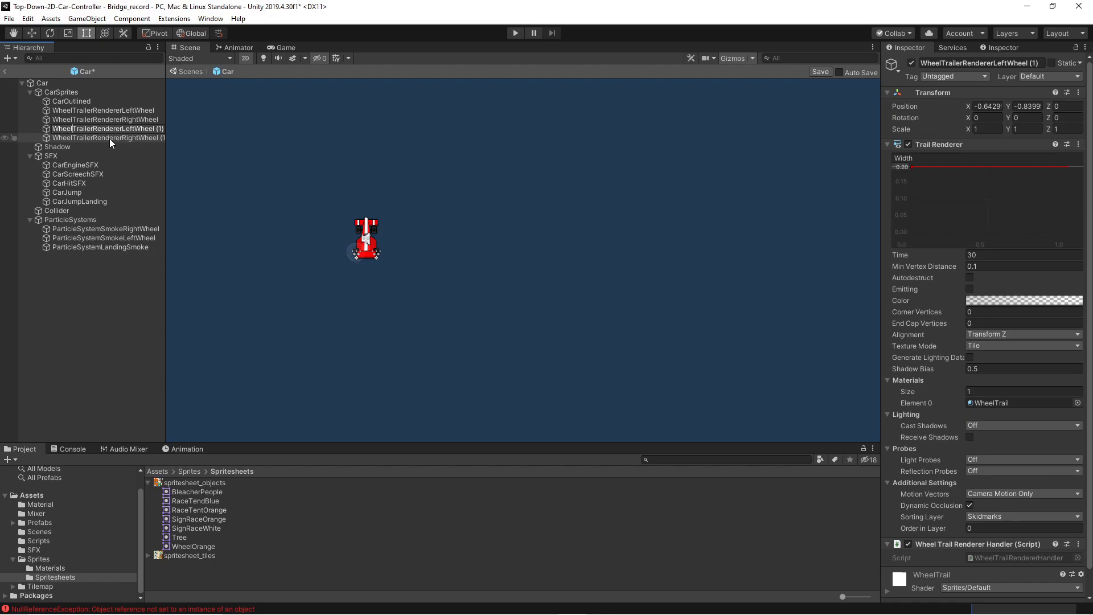
type("OVerpass")
key("Left")
key("BackSpace")
type("v")
left_click(88, 140)
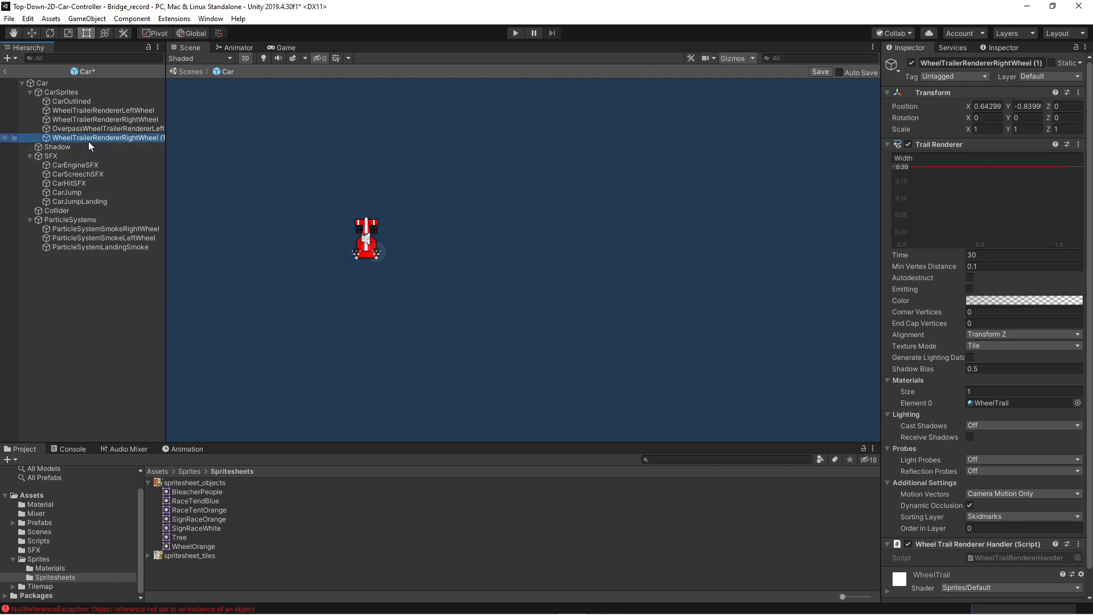
left_click(77, 137)
left_click_drag(76, 137, 29, 136)
type("OverpassWheelTrailerRendererRigh")
key("Return")
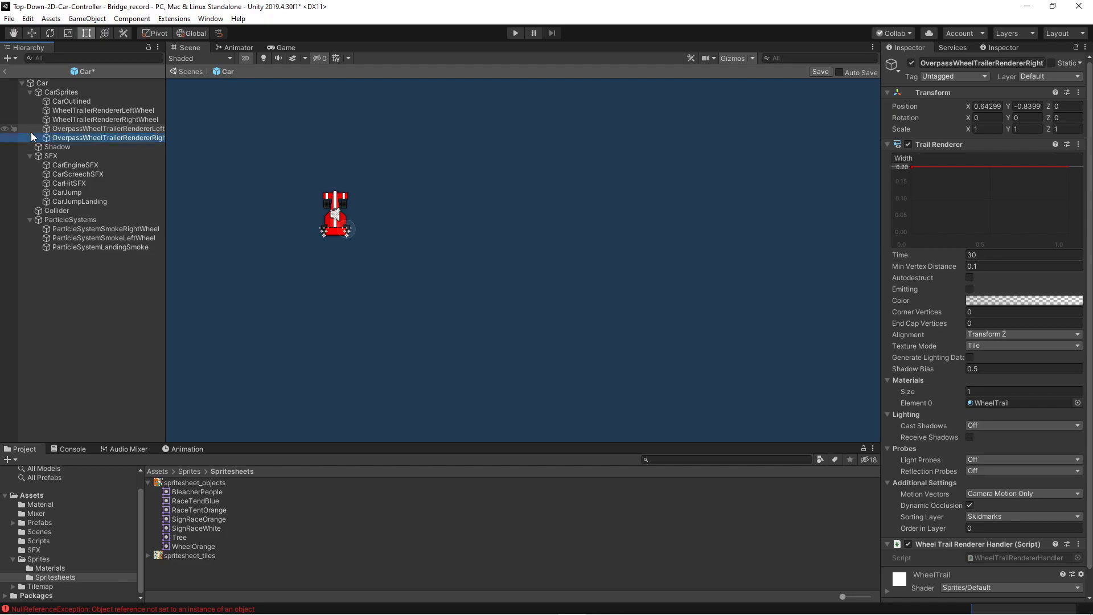
- Add a new sorting layer named SkidmarksOverpass for the two overpass trail renderers
left_click(139, 128, "ctrl")
scroll(981, 377, "down", 1)
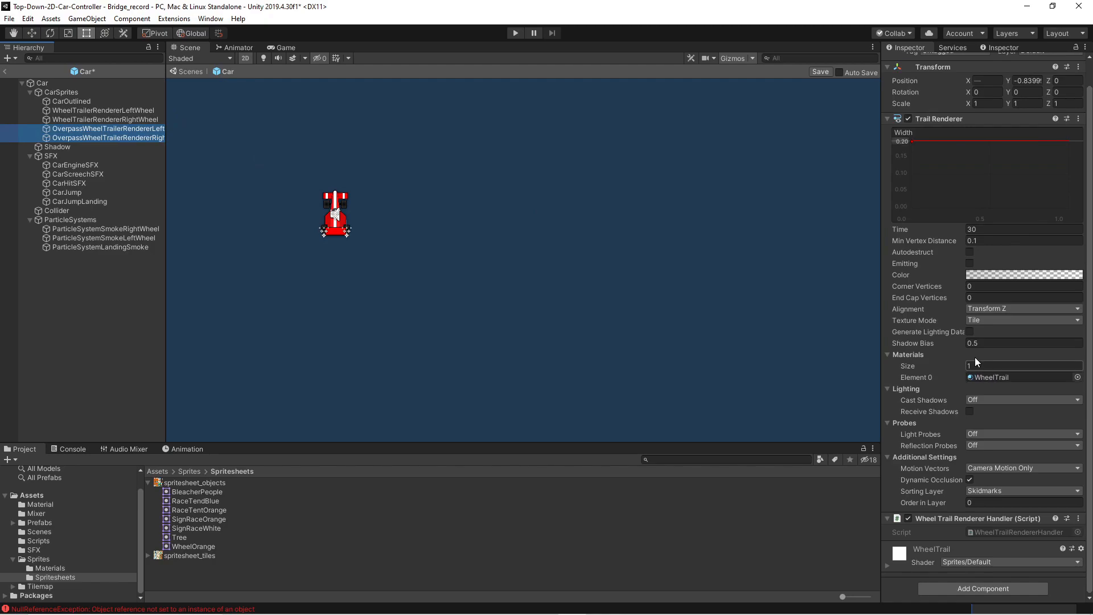
left_click(1005, 490)
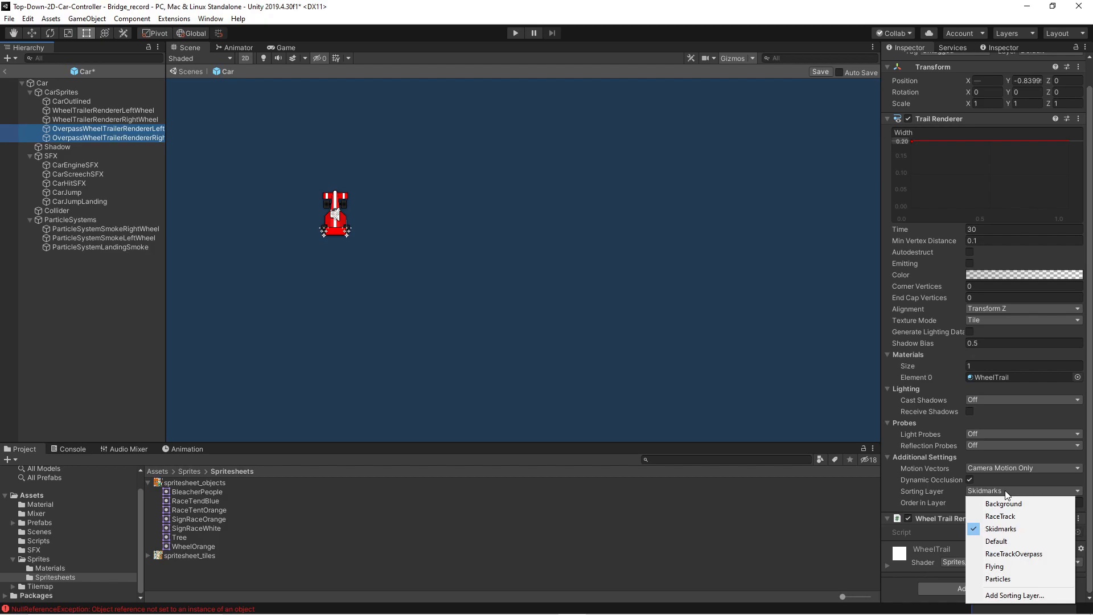
left_click(1014, 595)
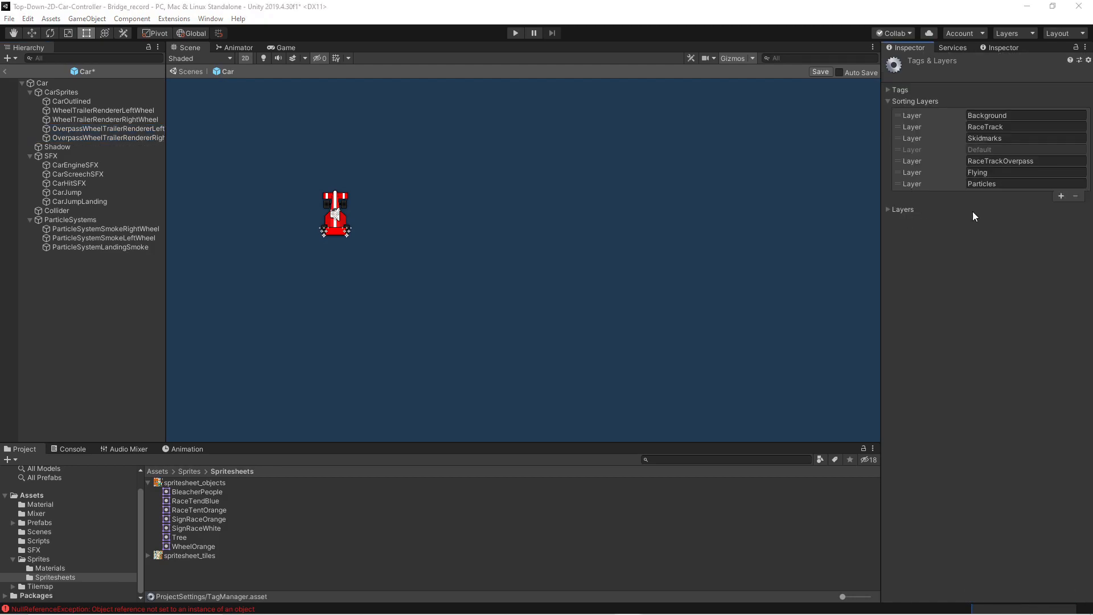
left_click(1058, 197)
left_click_drag(1005, 195, 920, 194)
type("Skidmarks")
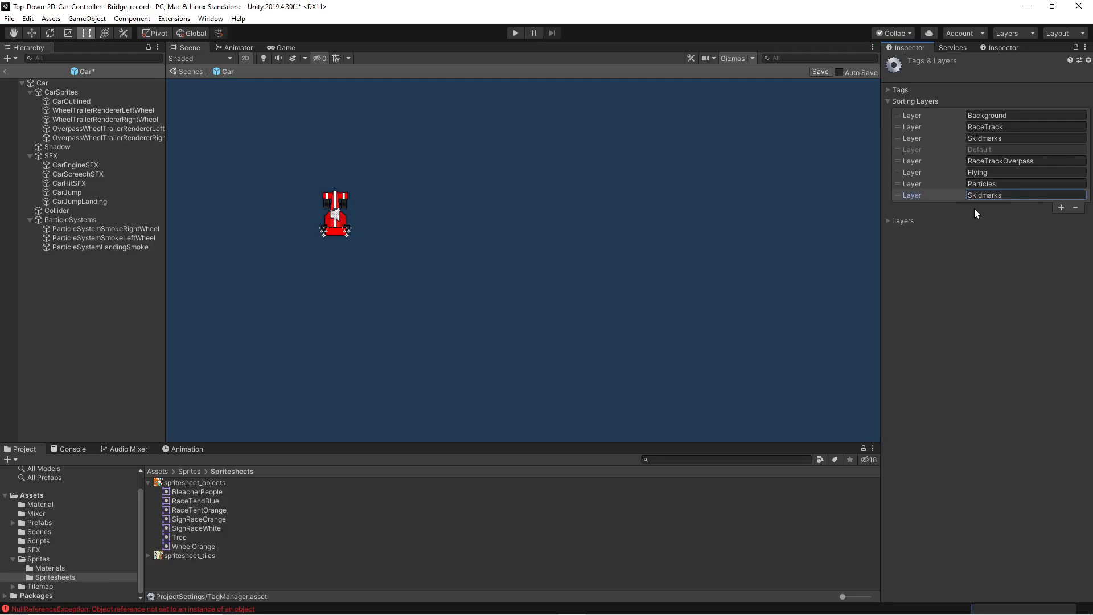
type("Overpass")
- Move the SkidmarksOverpass sorting layer directly after RaceTrackOverpass and before Flying
left_click(1000, 197)
left_click(1000, 197)
left_click_drag(920, 198, 920, 173)
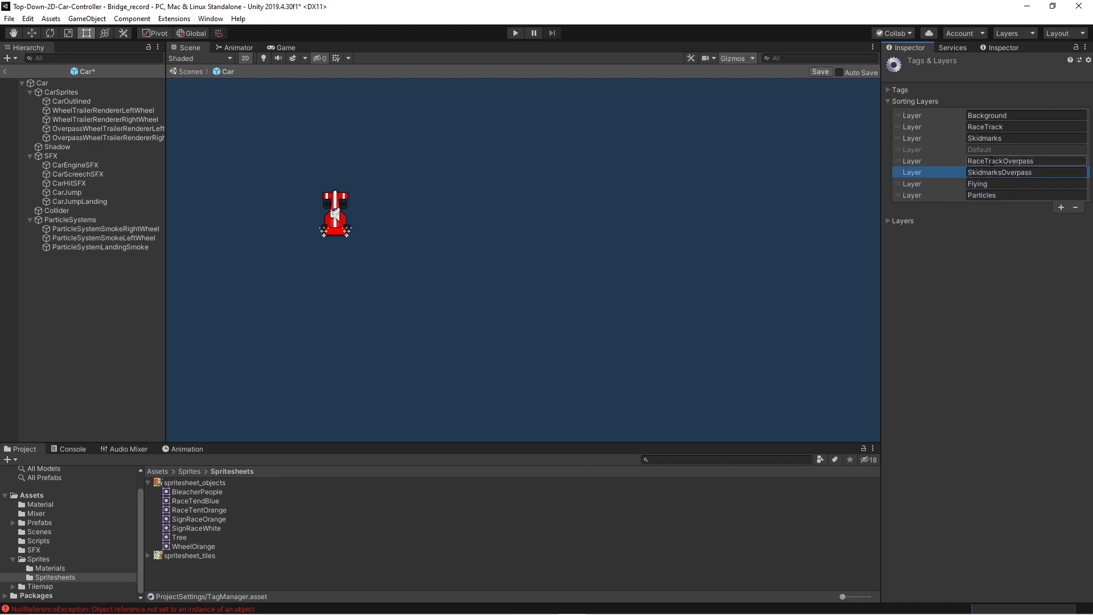
- Assign the SkidmarksOverpass sorting layer to both overpass wheel trail renderers and save the Car prefab
left_click(105, 129)
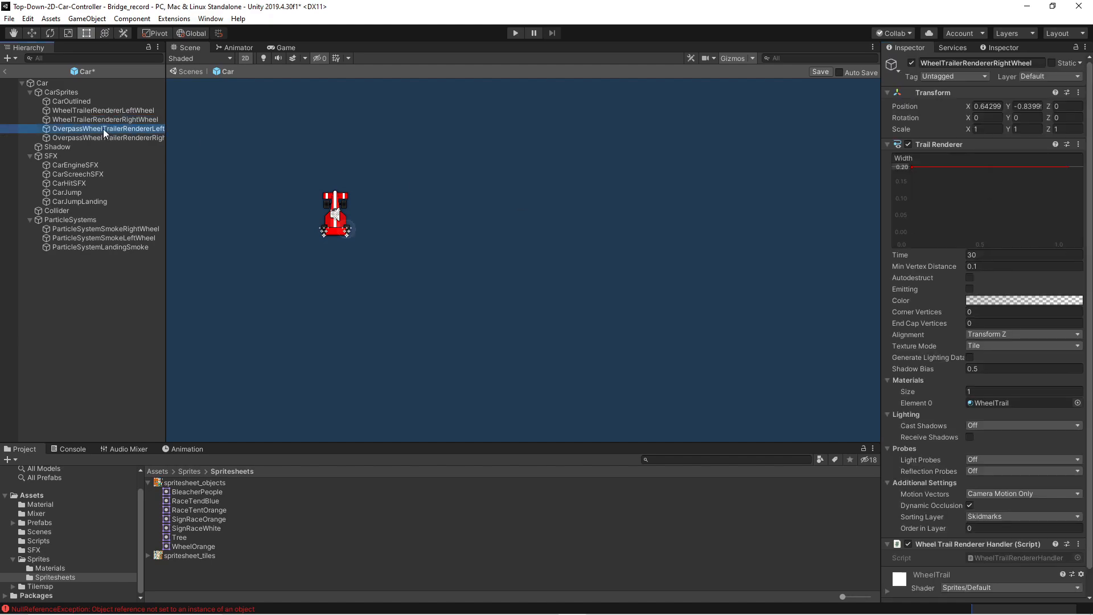
left_click(110, 138, "shift")
scroll(1008, 292, "down", 1)
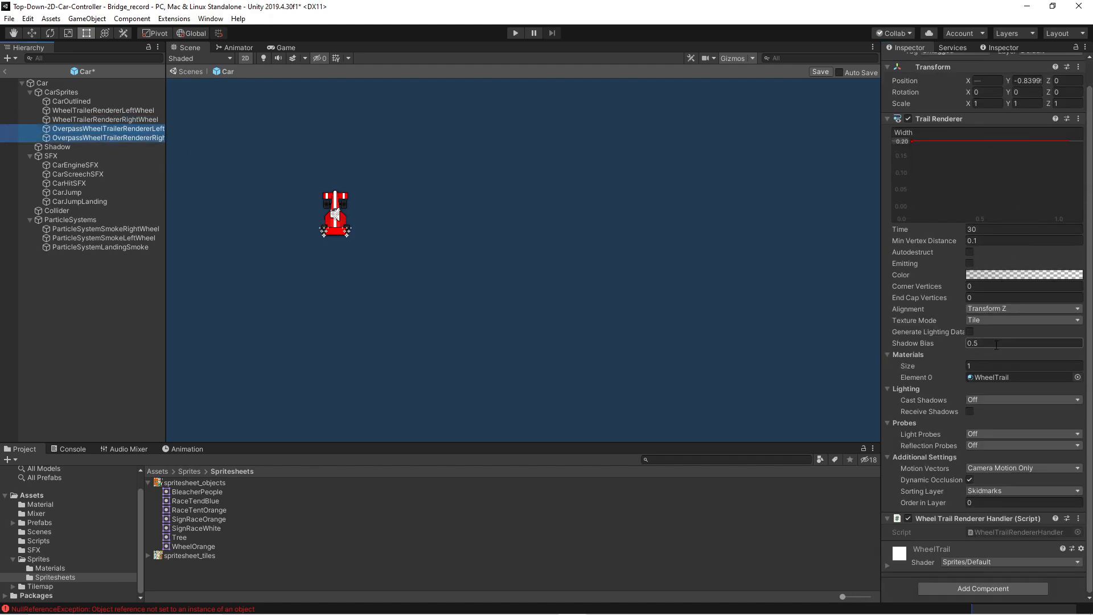
left_click(992, 490)
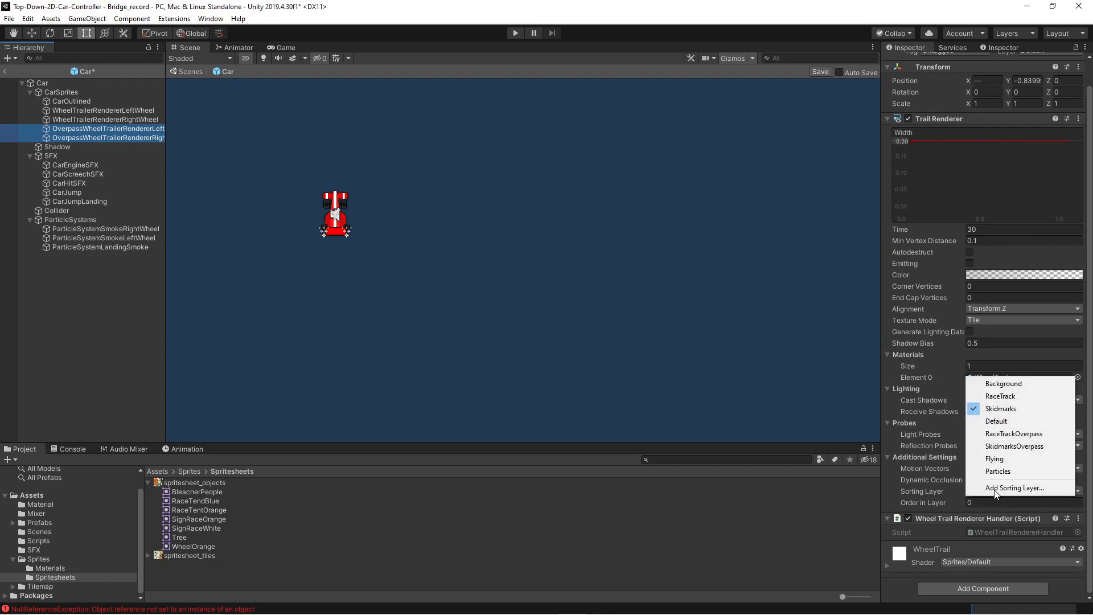
left_click(1033, 446)
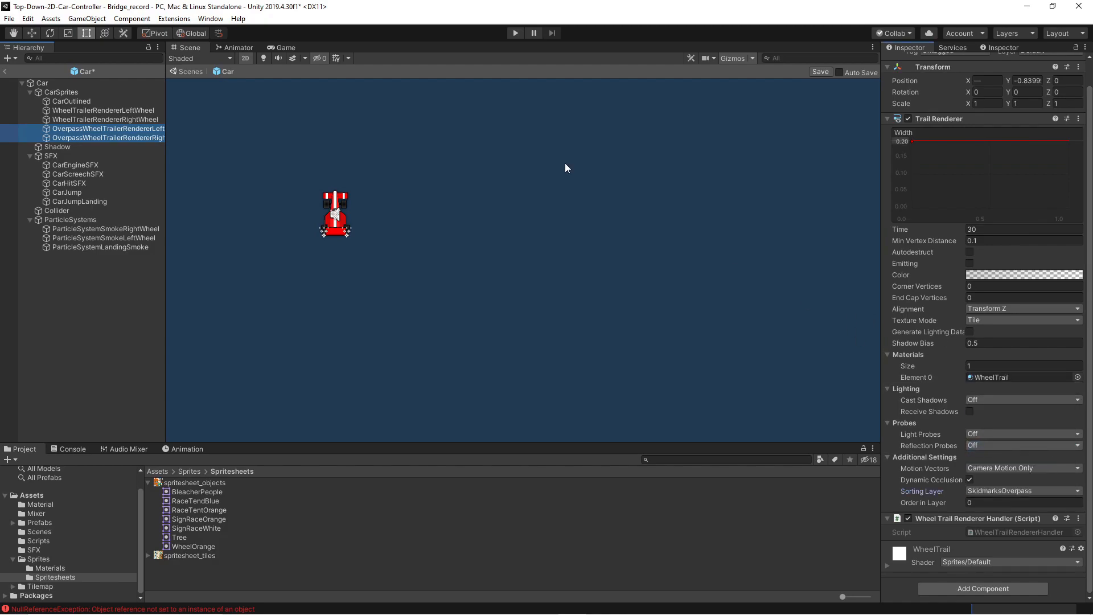
left_click(815, 72)
- Open the left wheel trail's WheelTrailRendererHandler script in Visual Studio and review the tire-screeching check in Update
left_click(105, 110)
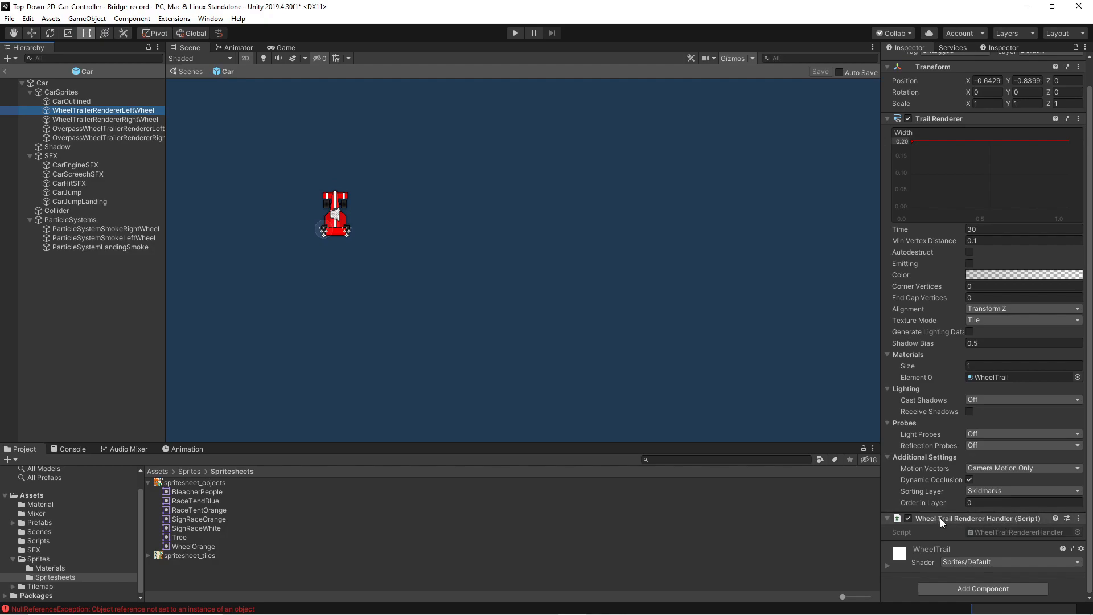
scroll(974, 488, "up", 1)
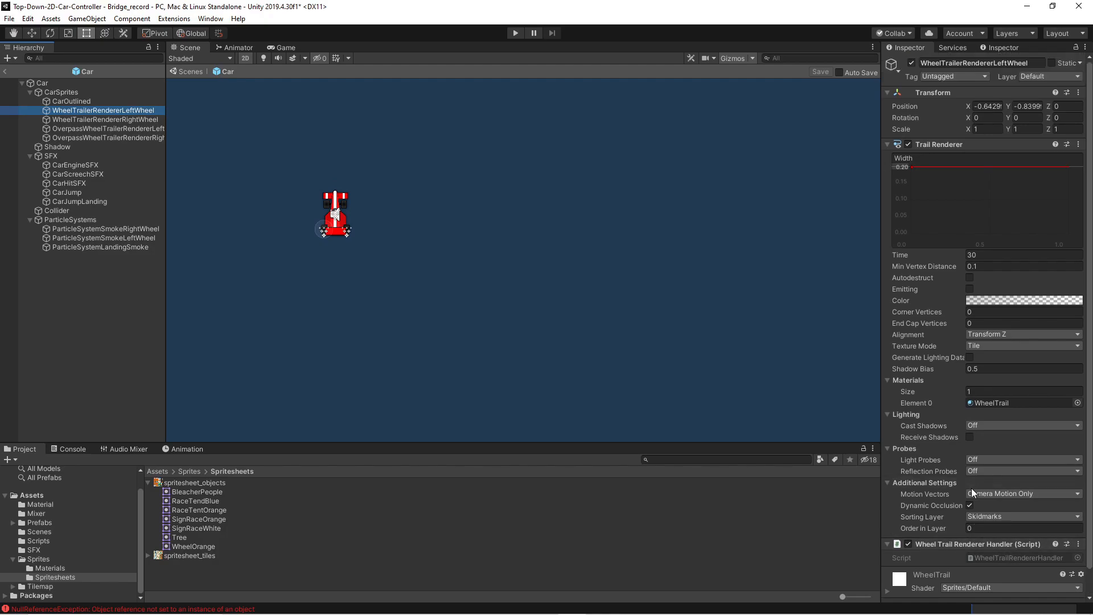
scroll(971, 489, "down", 1)
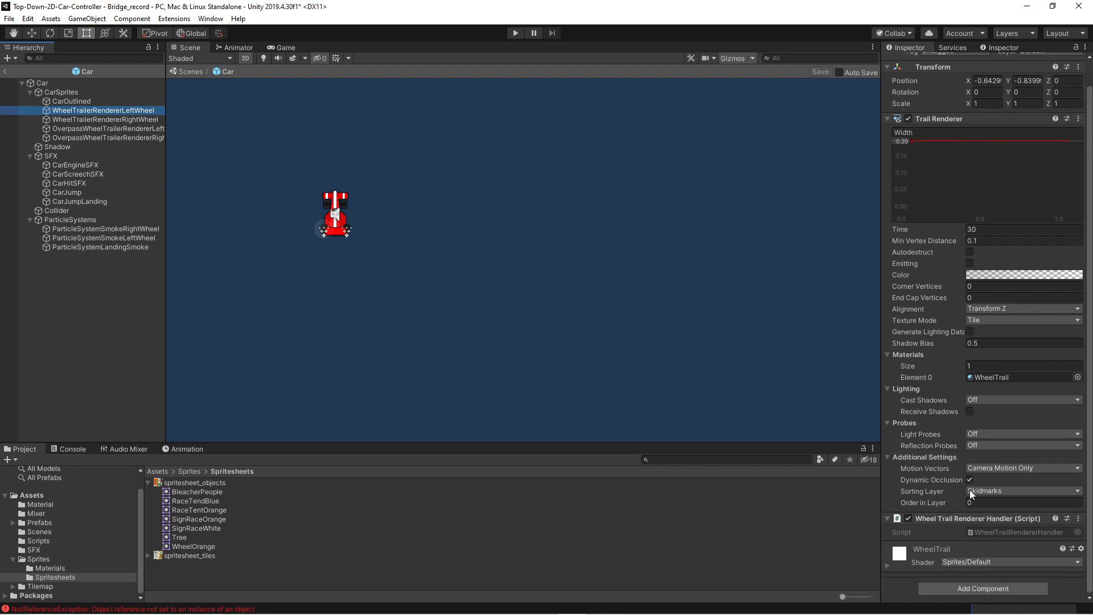
double_click(980, 534)
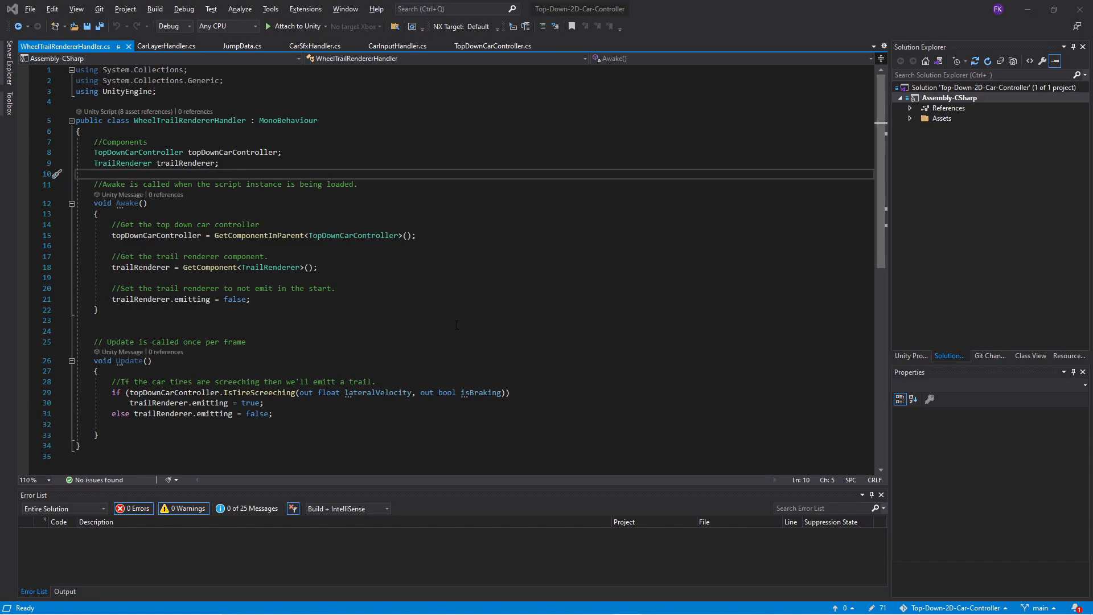
left_click(418, 342)
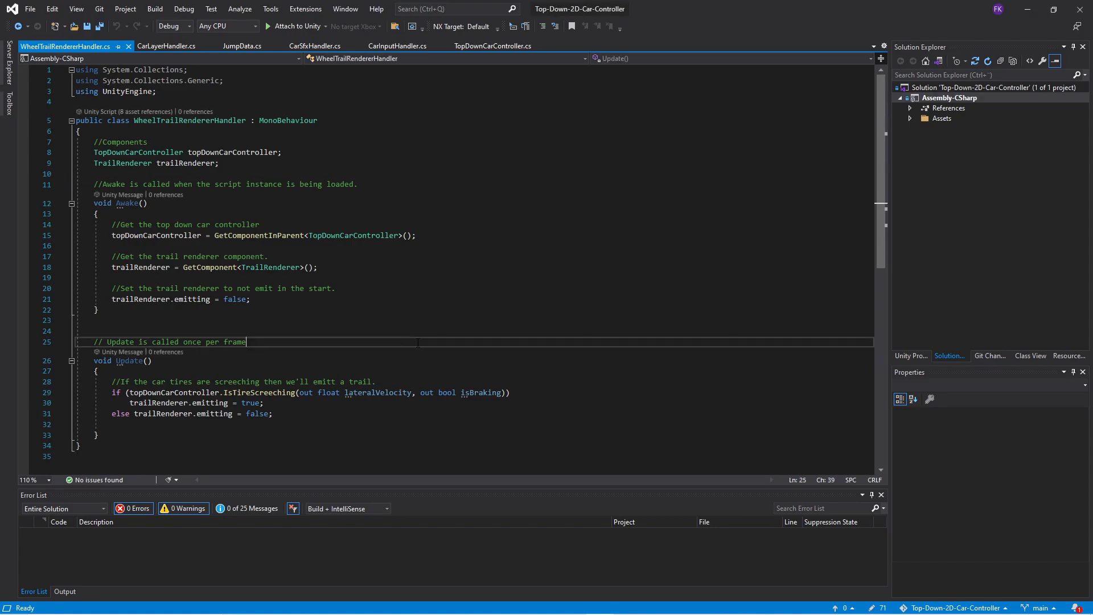
scroll(376, 350, "down", 1)
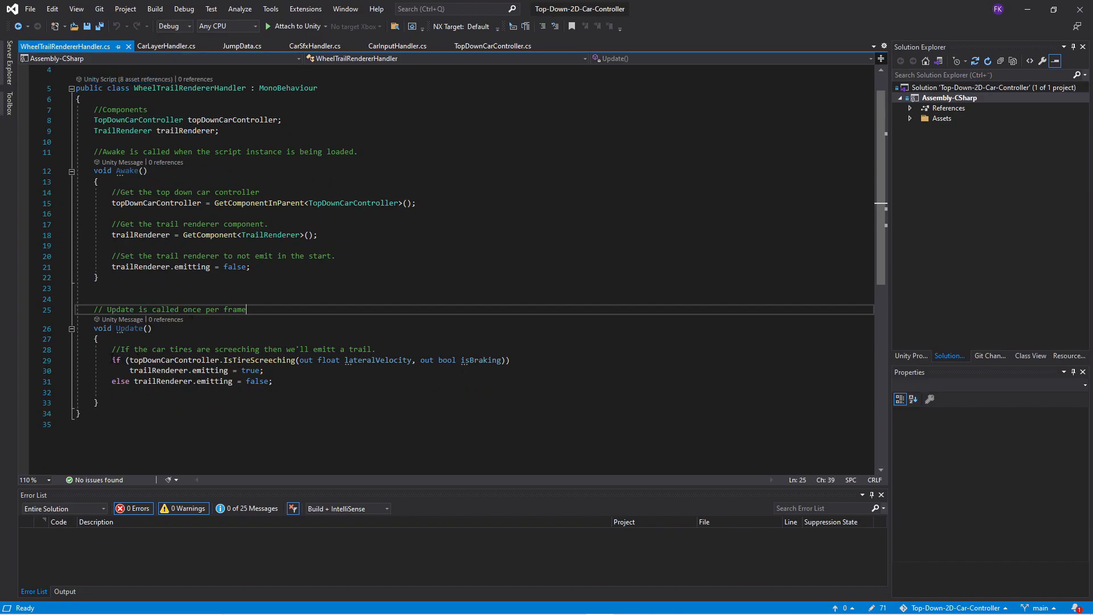
left_click_drag(106, 357, 531, 357)
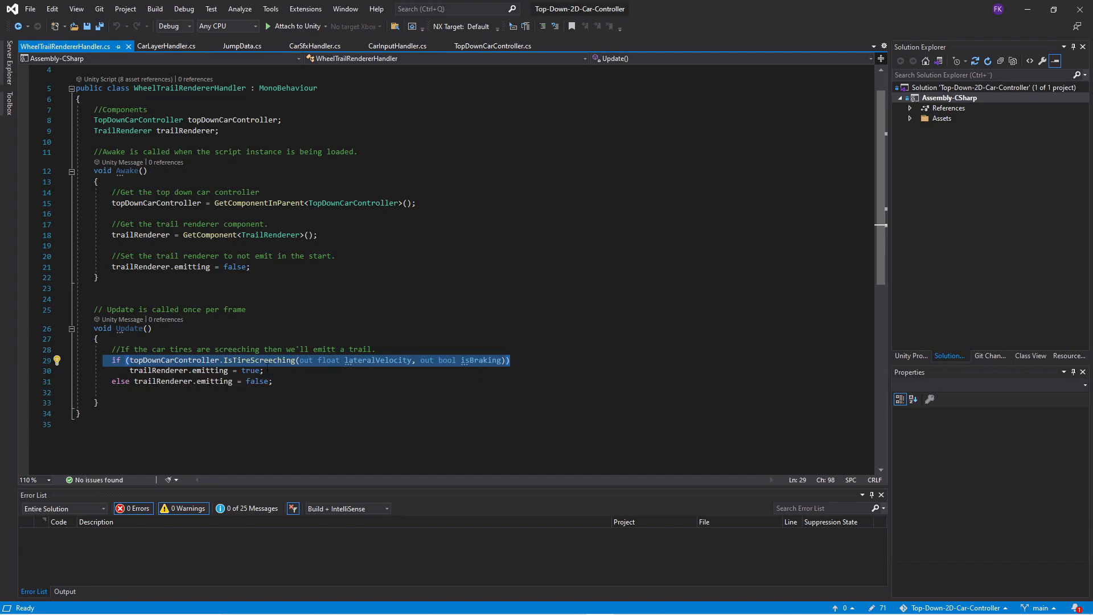
left_click(524, 362)
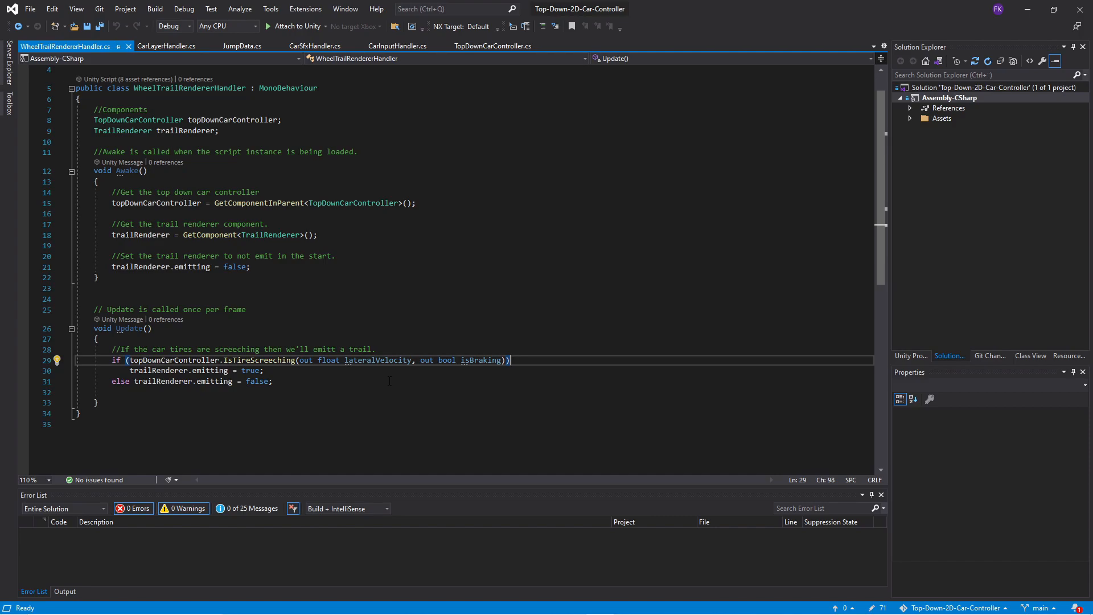
scroll(358, 324, "up", 1)
key("alt+Tab")
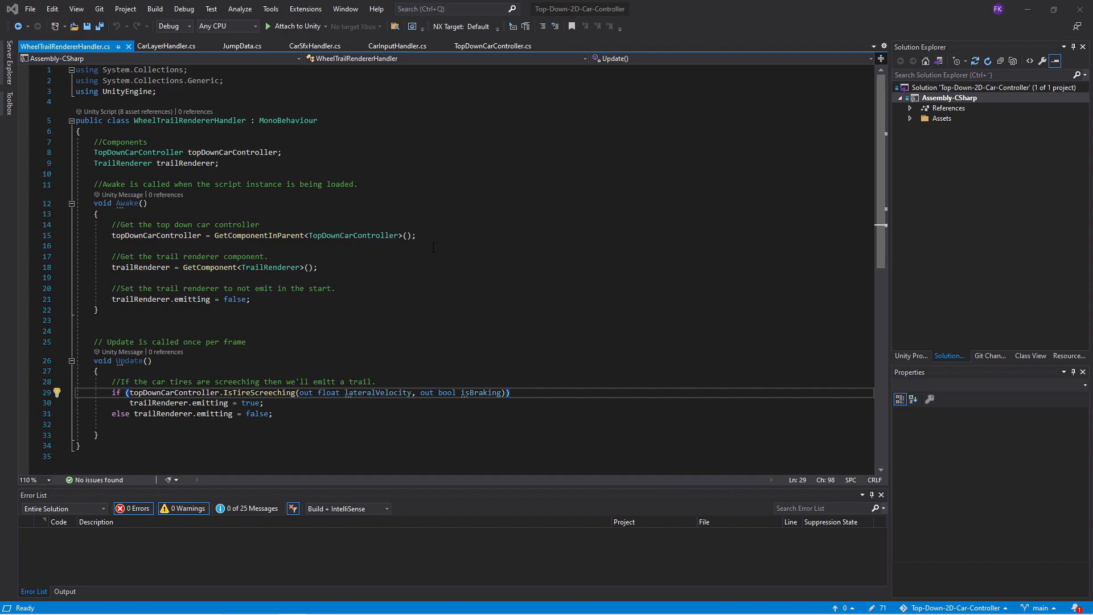
- Declare a public bool isOverpassEmitter set to false at the top of the WheelTrailRendererHandler class
left_click(130, 132)
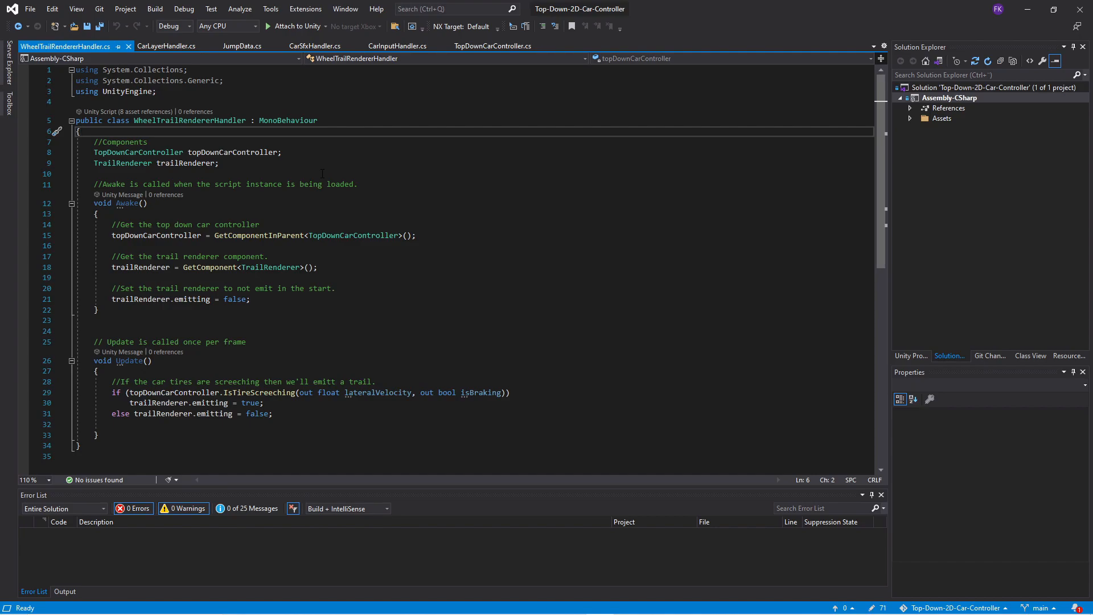
key("Return")
key("Return")
key("Up")
type("public bool isOverpassEmitter = false;")
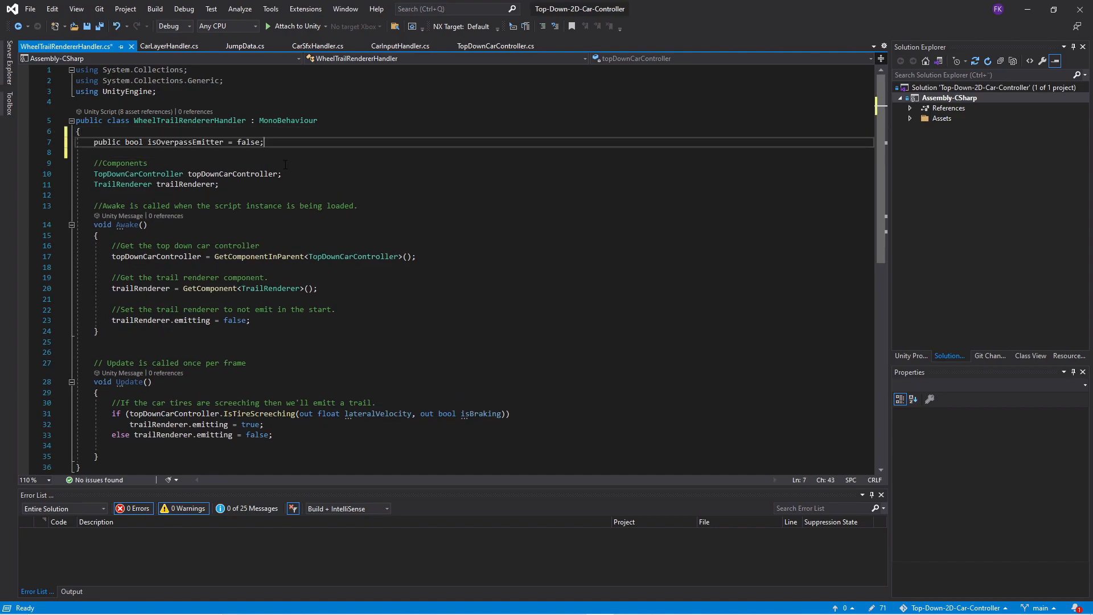
key("Up")
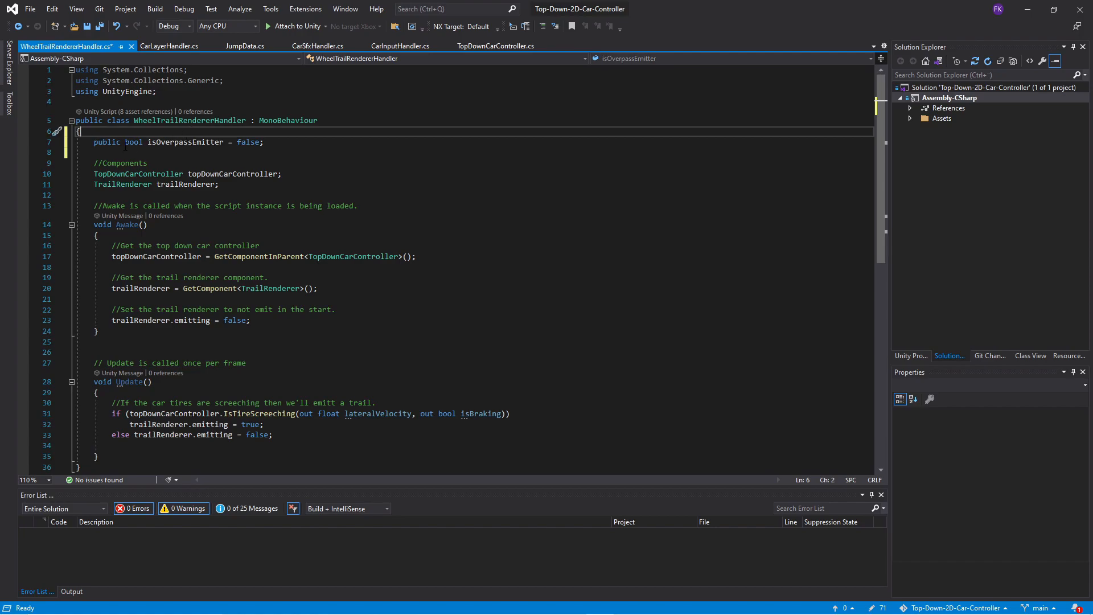
double_click(197, 145)
left_click(266, 145)
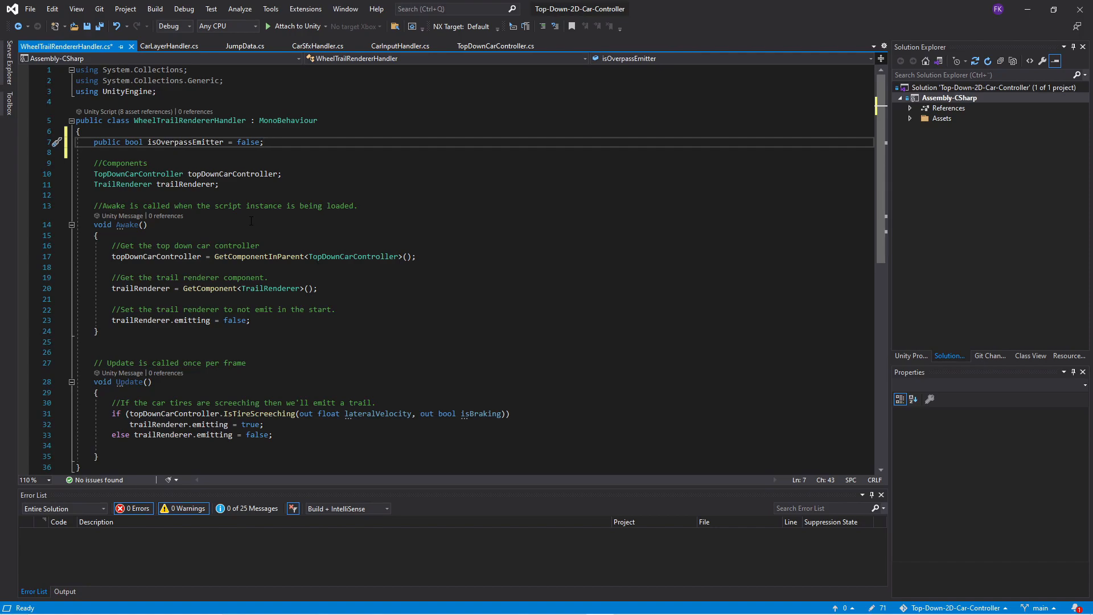
- Examine in CarLayerHandler.cs how the isDrivingOnOverpass flag is declared and used by UpdateSortingAndCollisionLayers
scroll(251, 221, "down", 2)
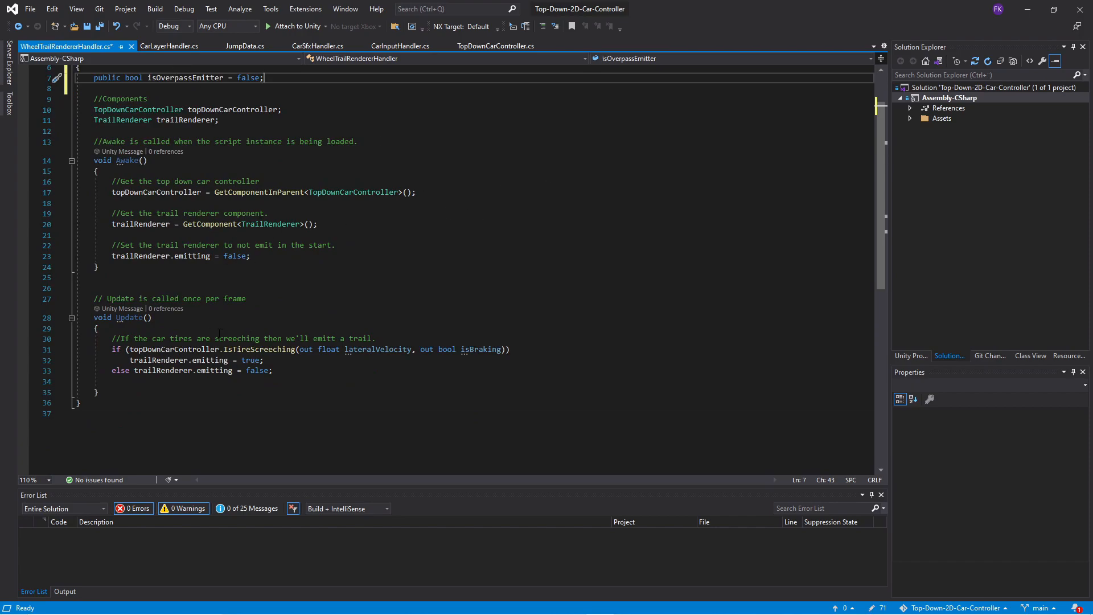
left_click(171, 45)
key("alt+Tab")
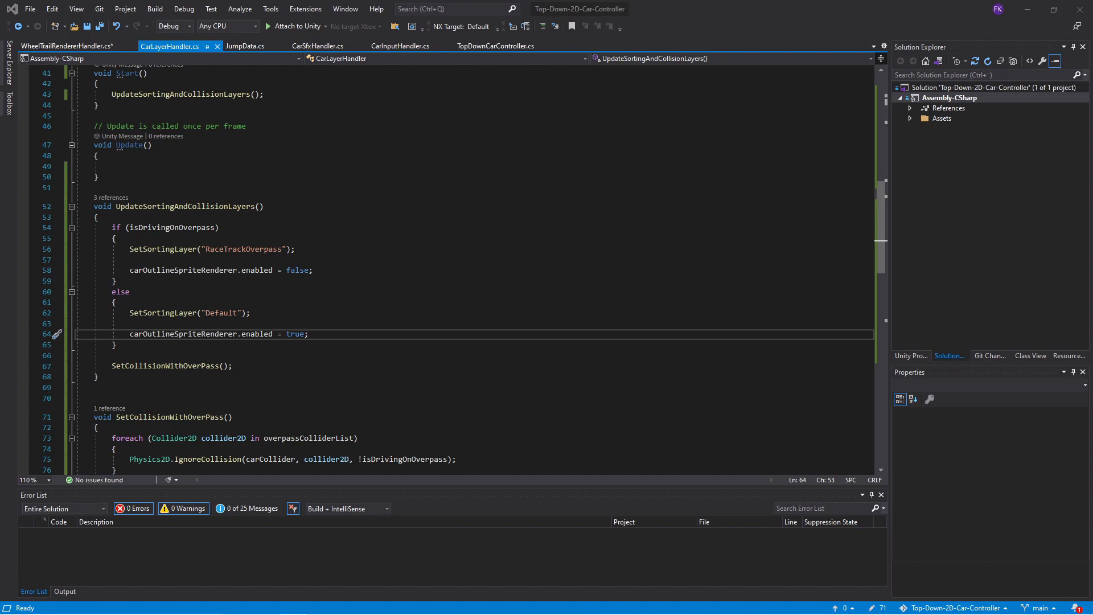
scroll(438, 335, "up", 13)
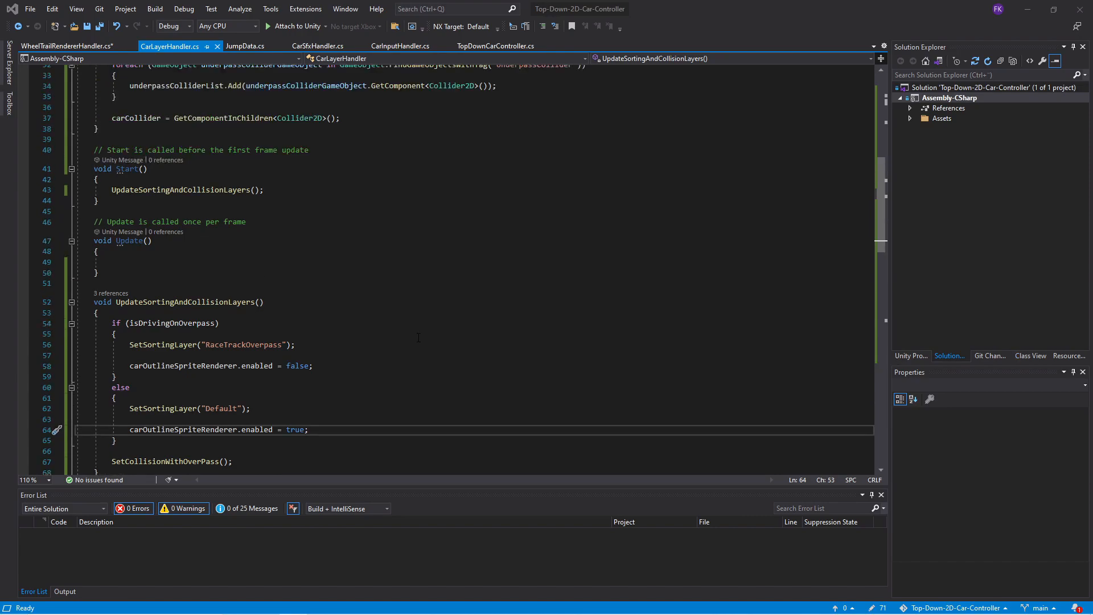
double_click(172, 247)
scroll(338, 308, "down", 2)
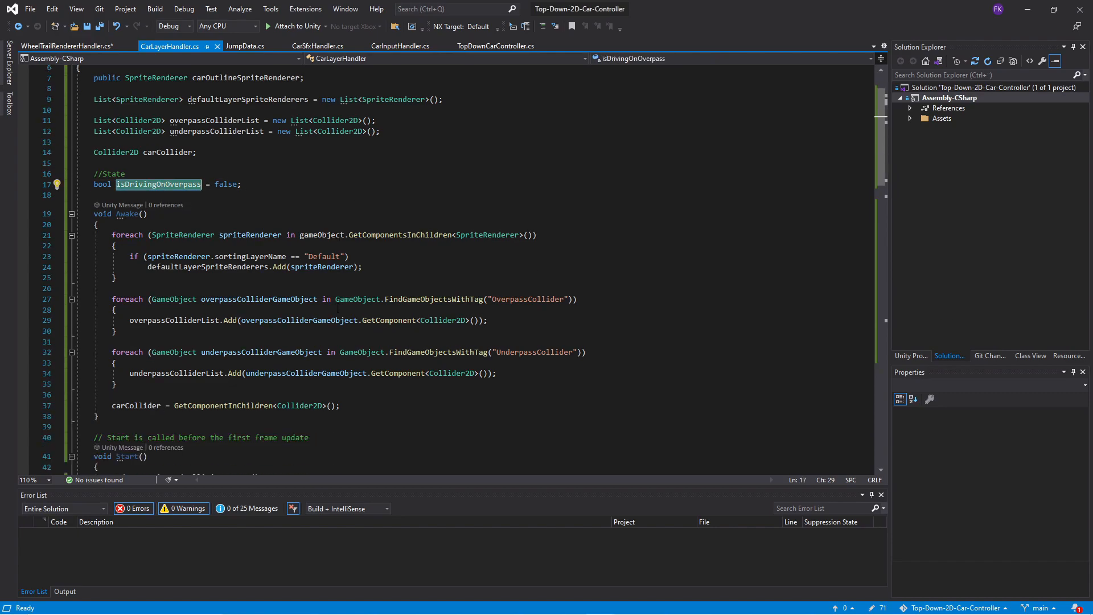
scroll(337, 308, "down", 2)
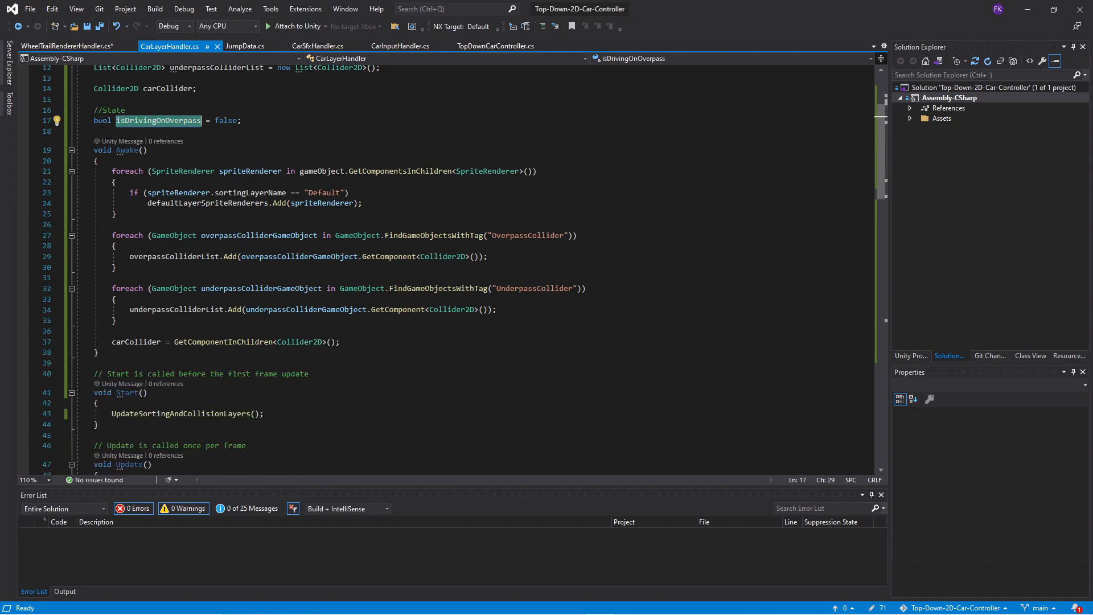
scroll(360, 306, "down", 8)
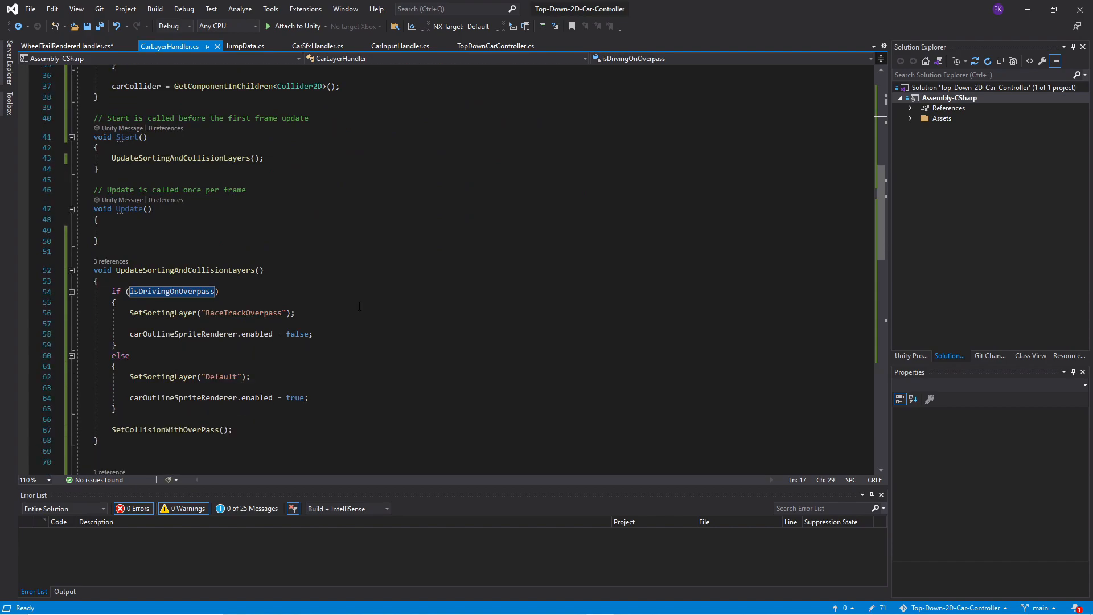
scroll(360, 306, "down", 2)
key("alt+Tab")
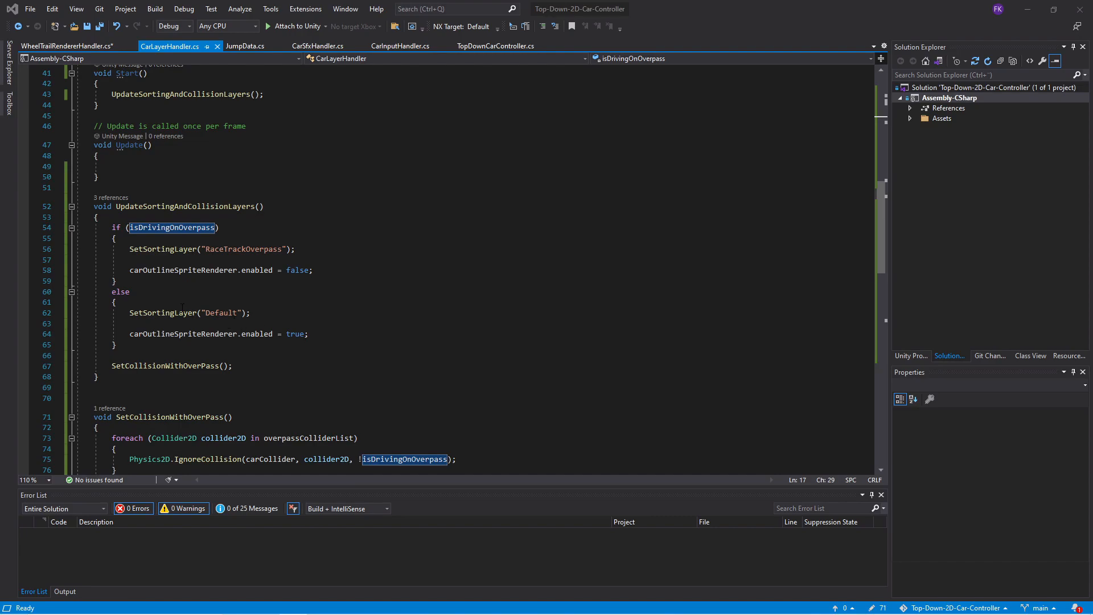
- Add a public bool IsDrivingOnOverpass() method returning isDrivingOnOverpass after SetSortingLayer in CarLayerHandler.cs, without an extra blank line above it
scroll(182, 308, "down", 10)
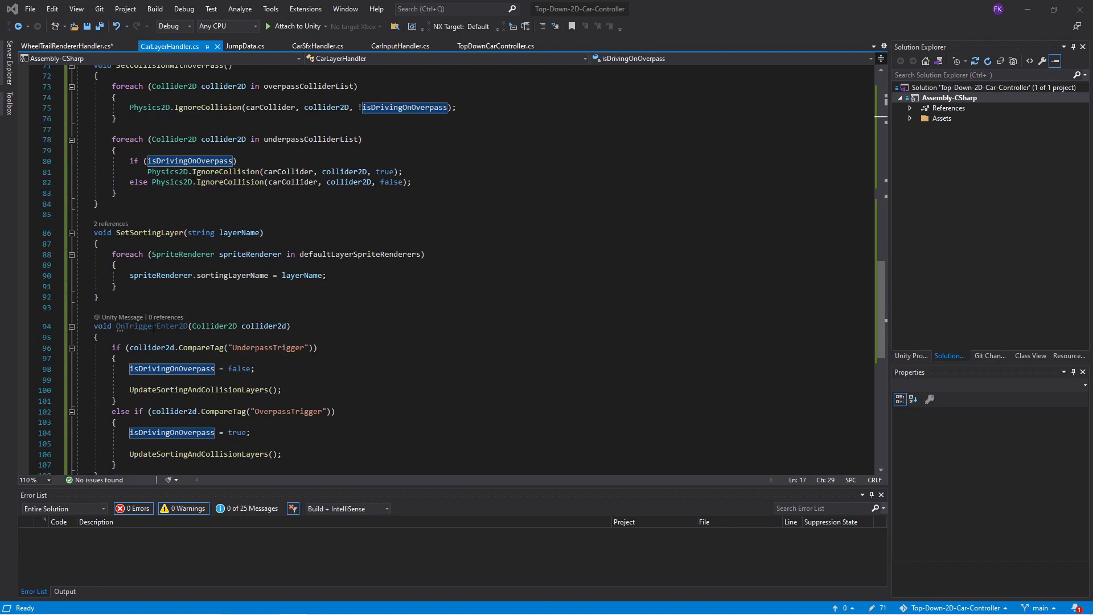
left_click(126, 296)
type("public bool IsDrivingOnOverpass() {     return isDrivingOnOverpass; }")
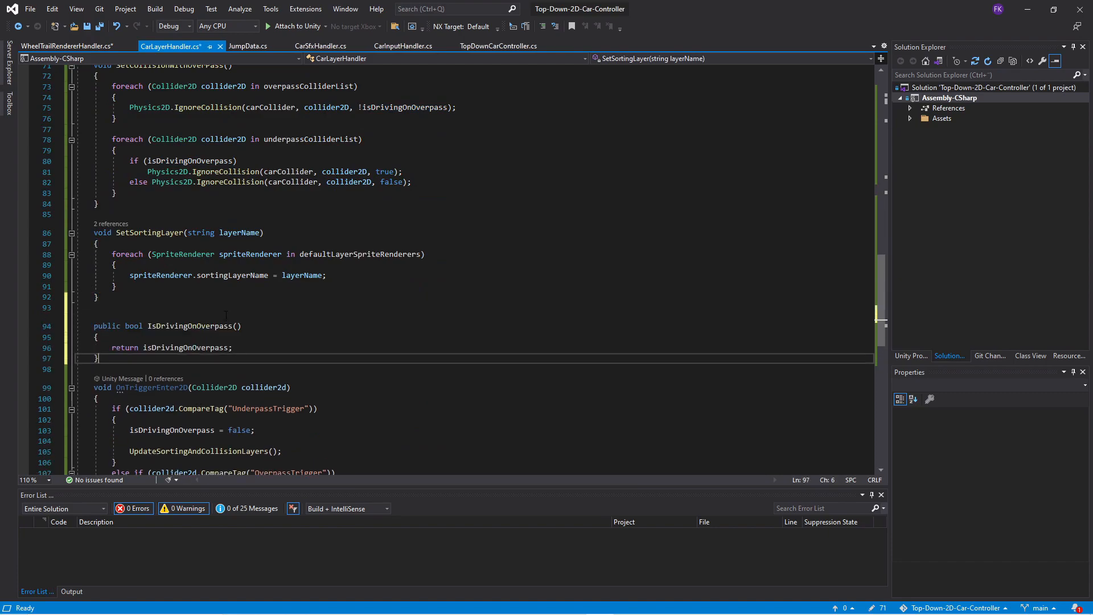
left_click(87, 309)
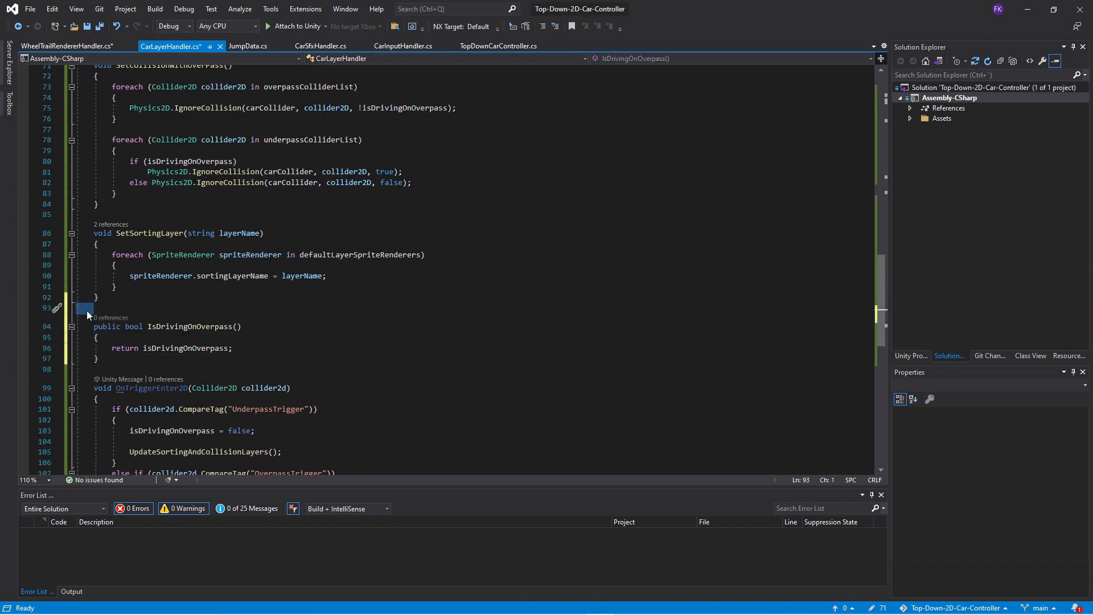
key("BackSpace")
double_click(213, 316)
double_click(188, 337)
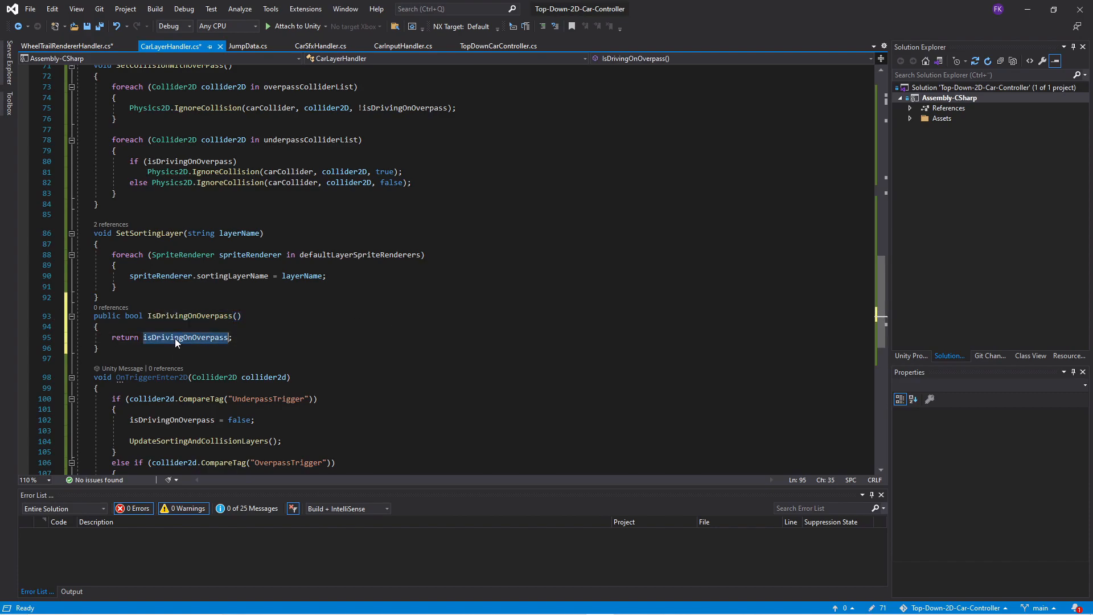
- Delete the empty Update method and its comment from CarLayerHandler.cs and save the script
scroll(347, 335, "up", 12)
scroll(347, 334, "up", 1)
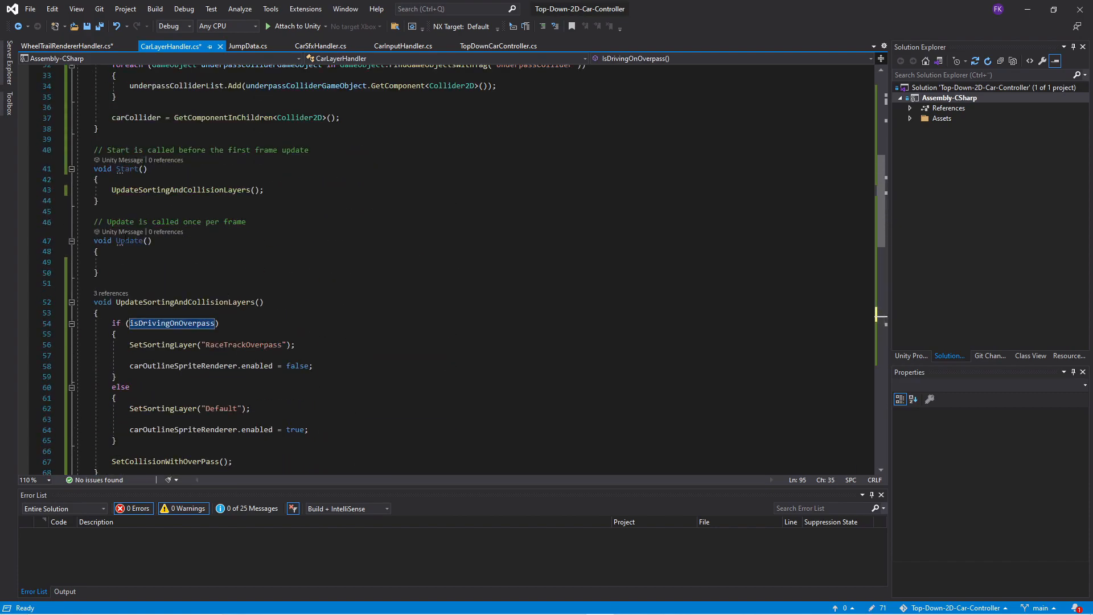
left_click_drag(91, 221, 124, 277)
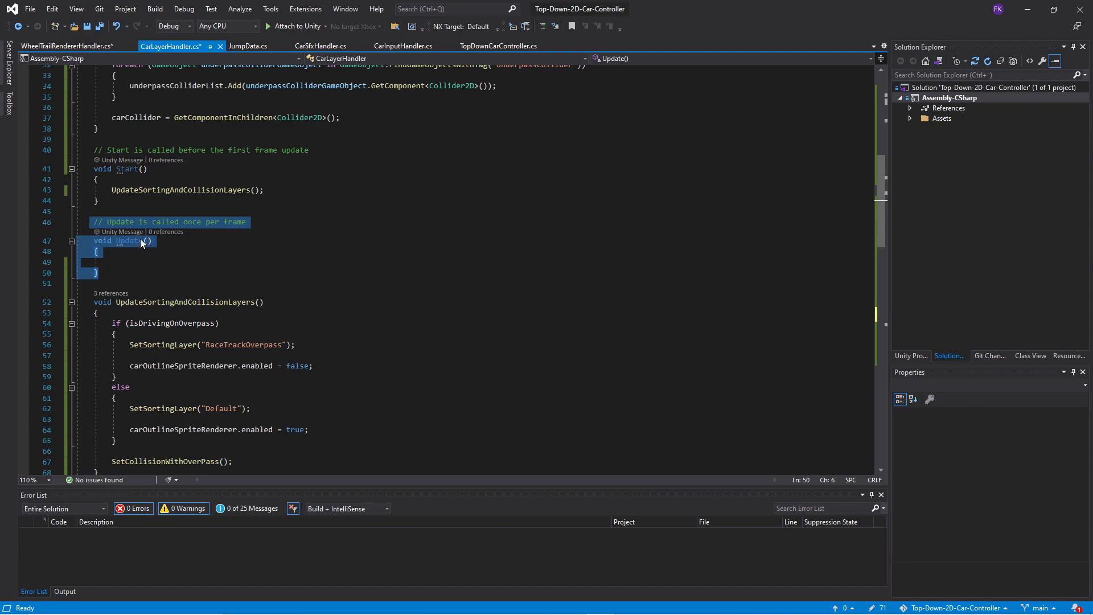
left_click(140, 260)
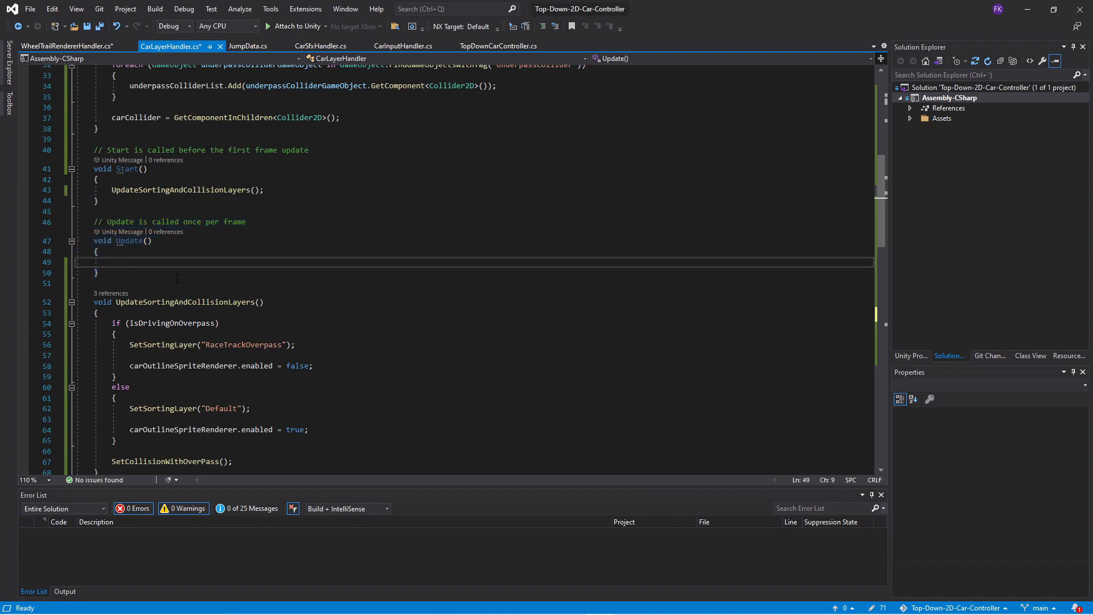
left_click_drag(90, 222, 116, 276)
key("Delete")
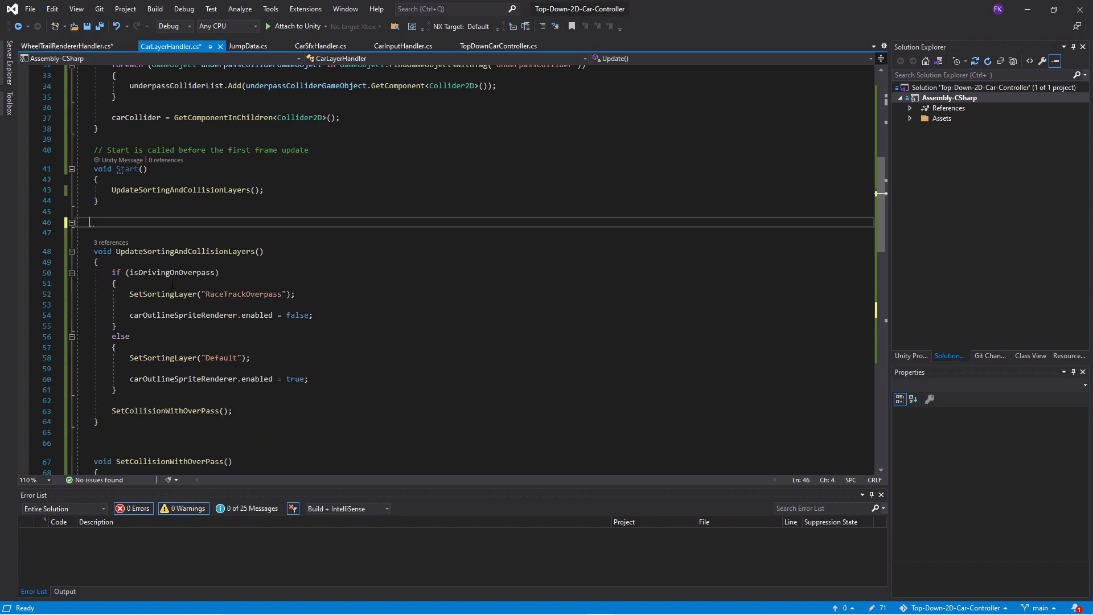
key("BackSpace")
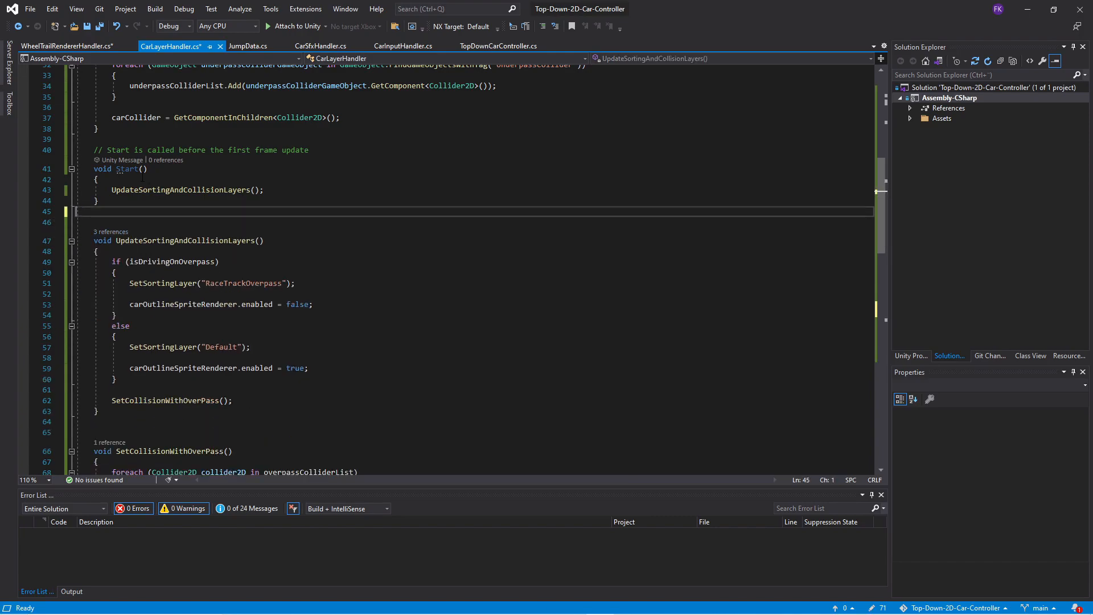
key("ctrl+s")
- In WheelTrailRendererHandler.cs, insert trailRenderer.emitting = false; at the start of Update, before the tire-screeching check, and save
left_click(69, 45)
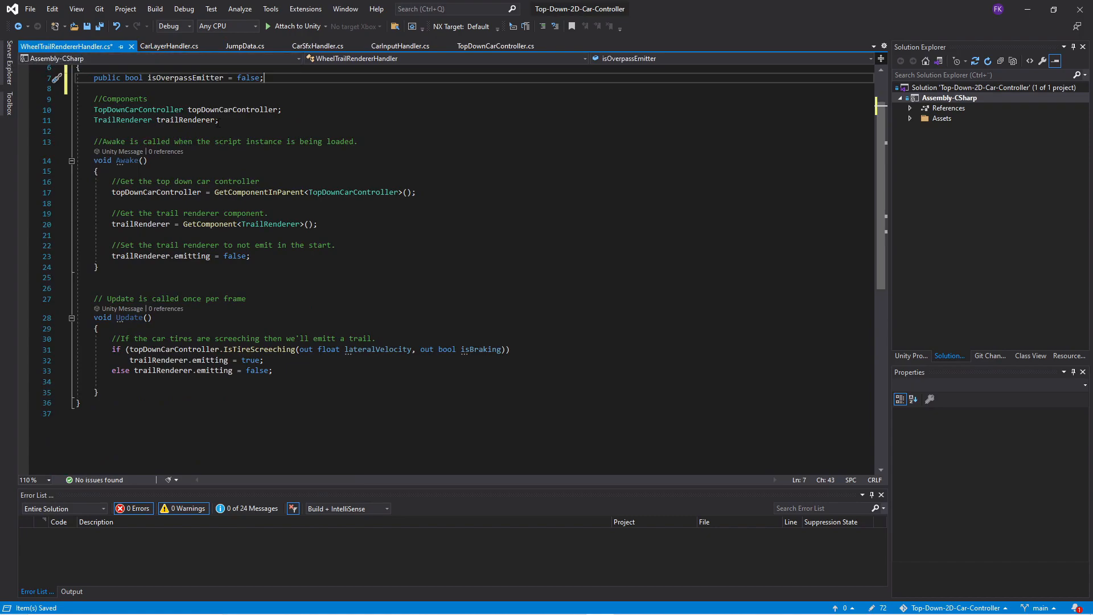
key("alt+Tab")
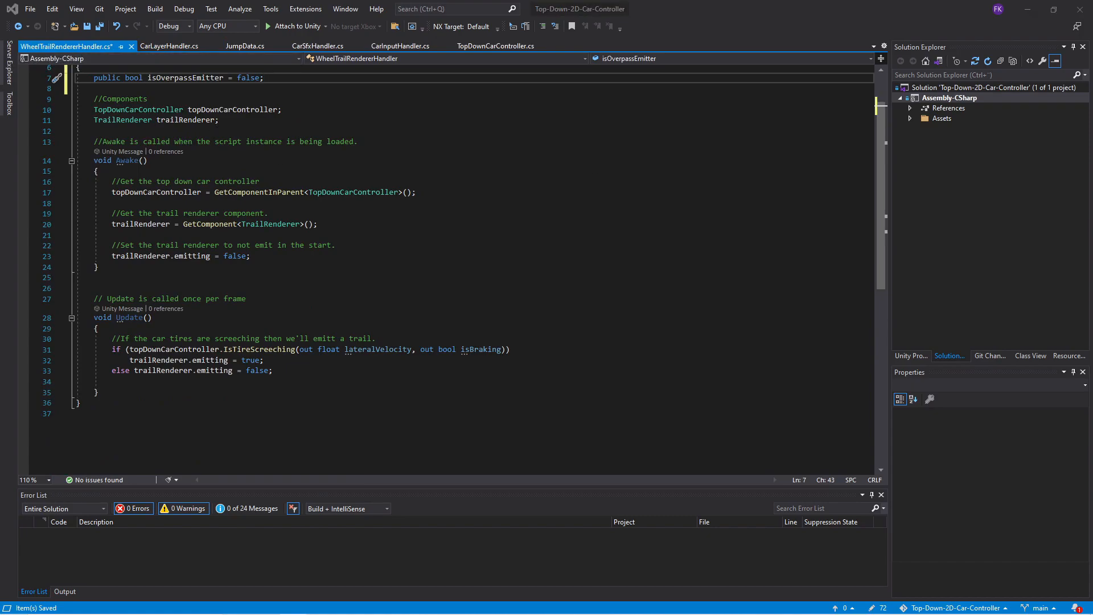
scroll(525, 317, "down", 1)
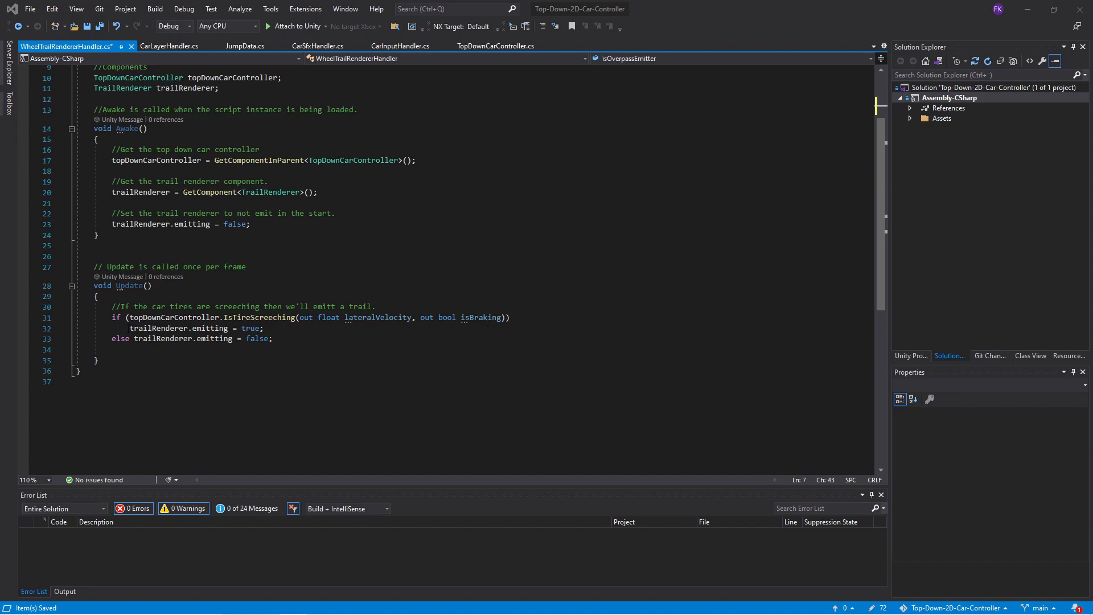
left_click_drag(127, 328, 263, 328)
key("ctrl+c")
left_click(120, 297)
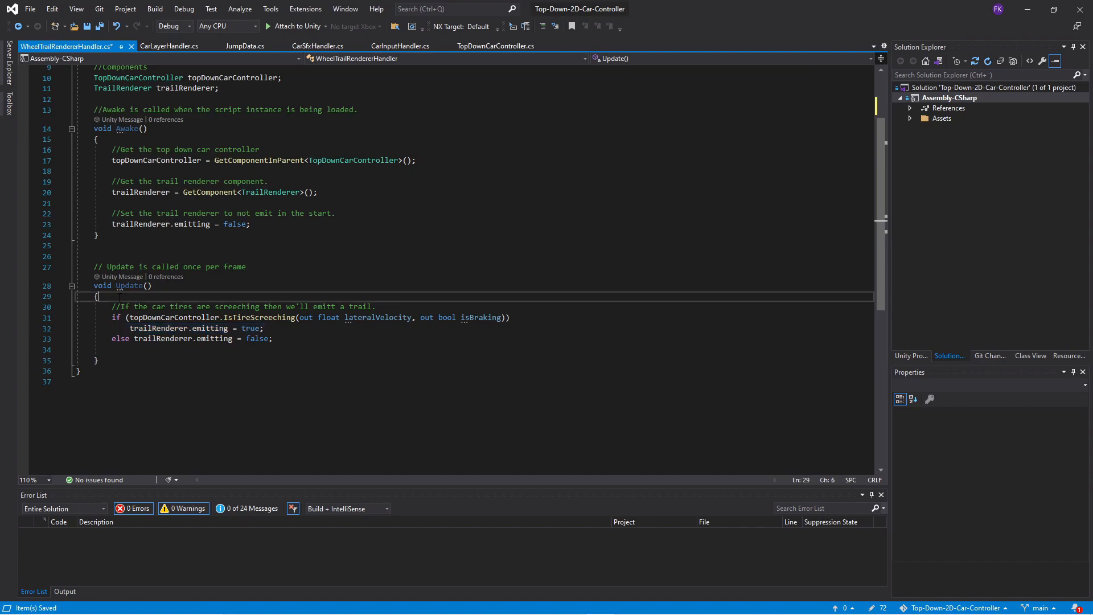
key("Return")
key("Return")
key("Up")
key("ctrl+v")
double_click(234, 307)
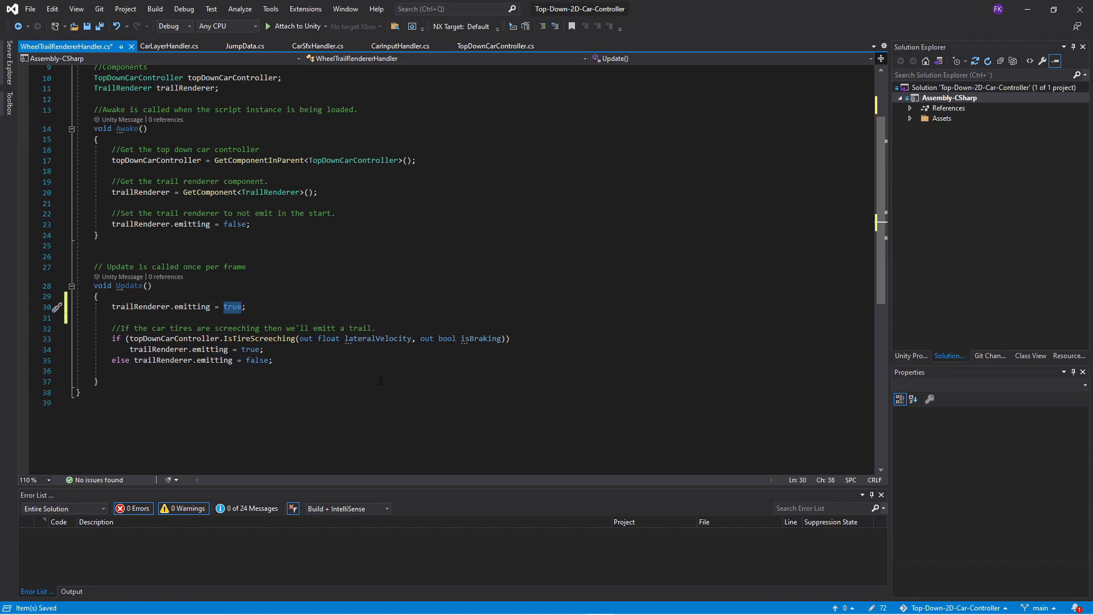
type("false")
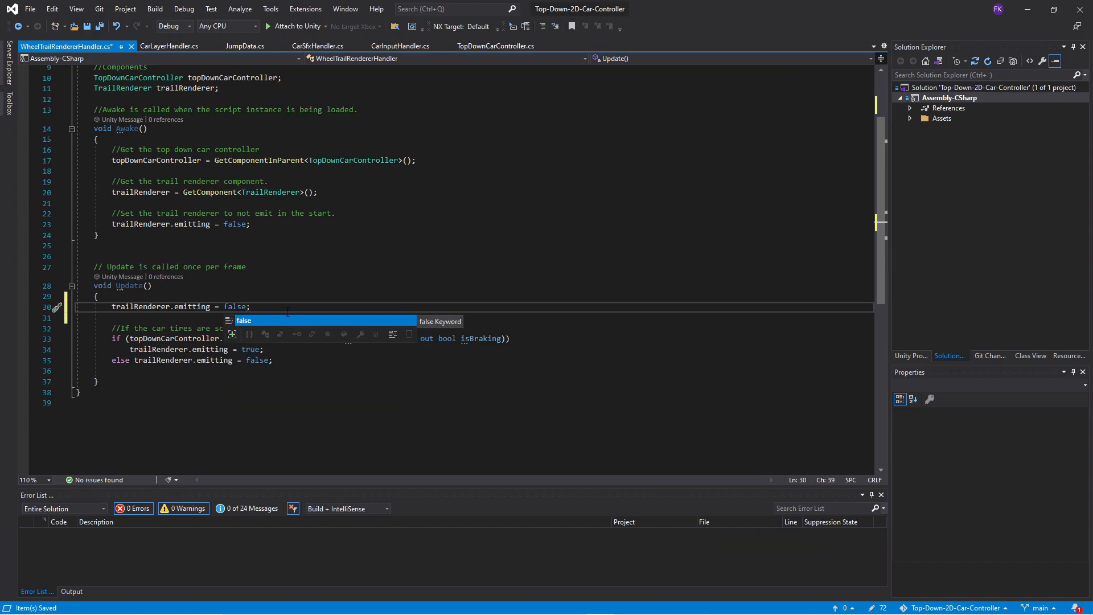
left_click(291, 306)
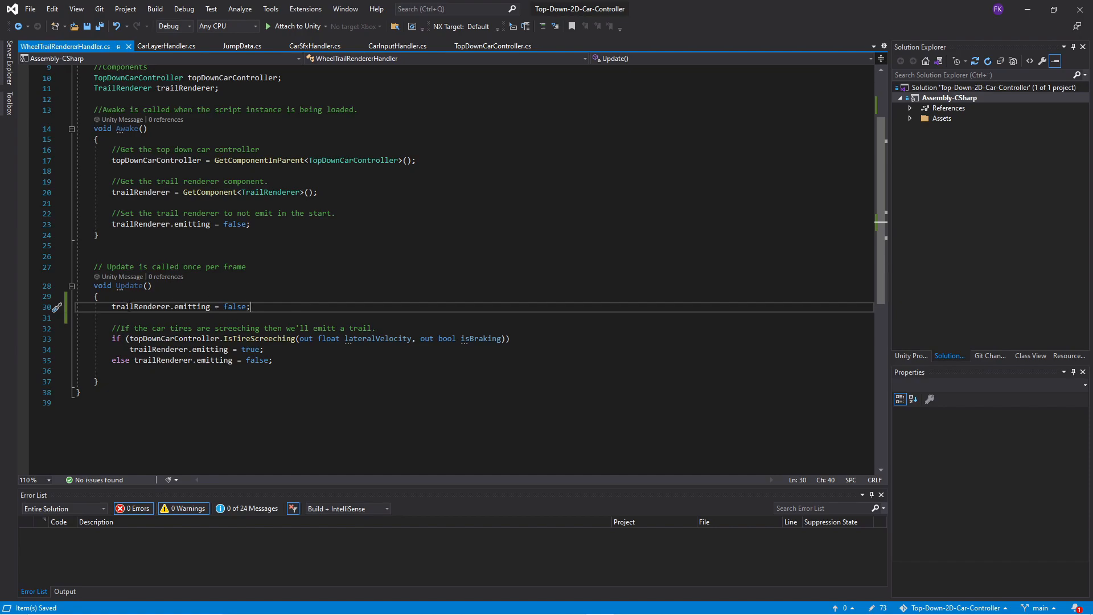
left_click_drag(112, 306, 278, 303)
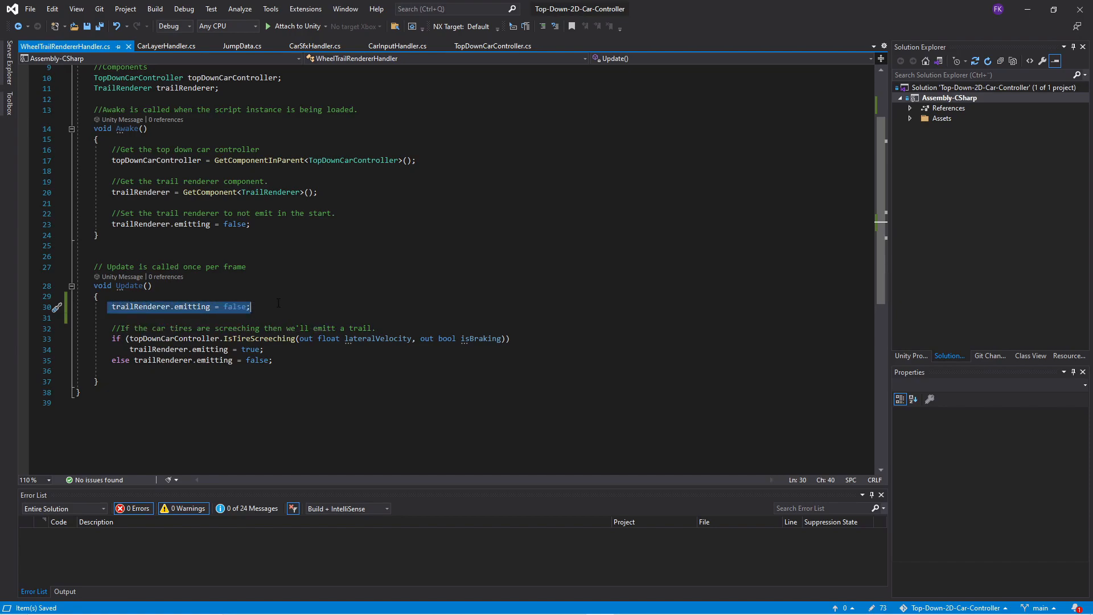
- Replace the emitting true/else false statements under the IsTireScreeching condition with an empty braced block
left_click(531, 342)
key("Return")
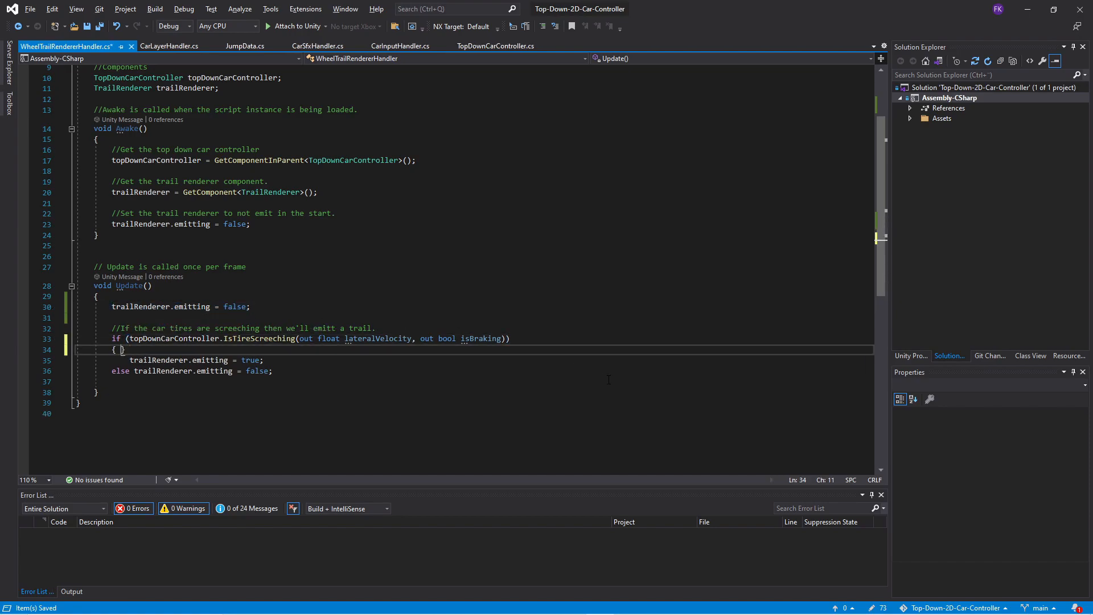
left_click_drag(305, 373, 108, 360)
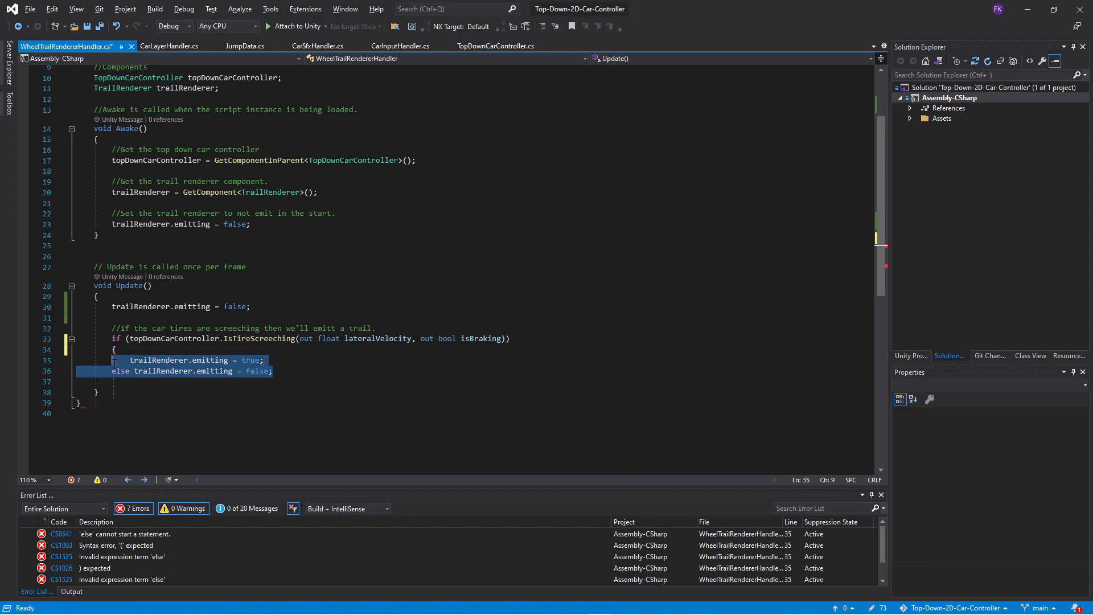
key("BackSpace")
type("}")
key("Return")
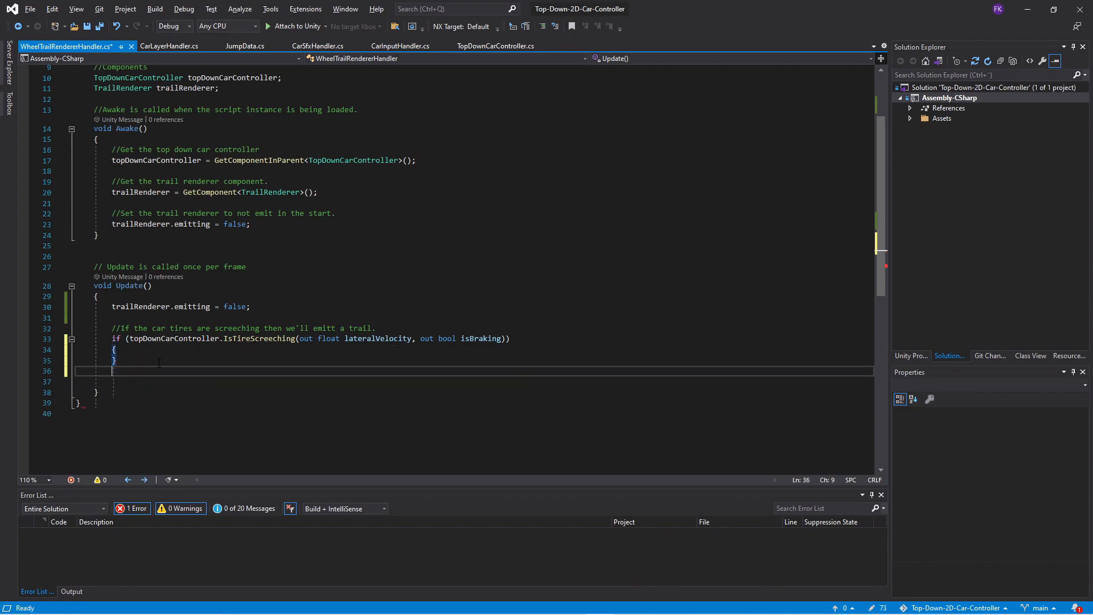
key("Up")
key("Up")
key("End")
key("Return")
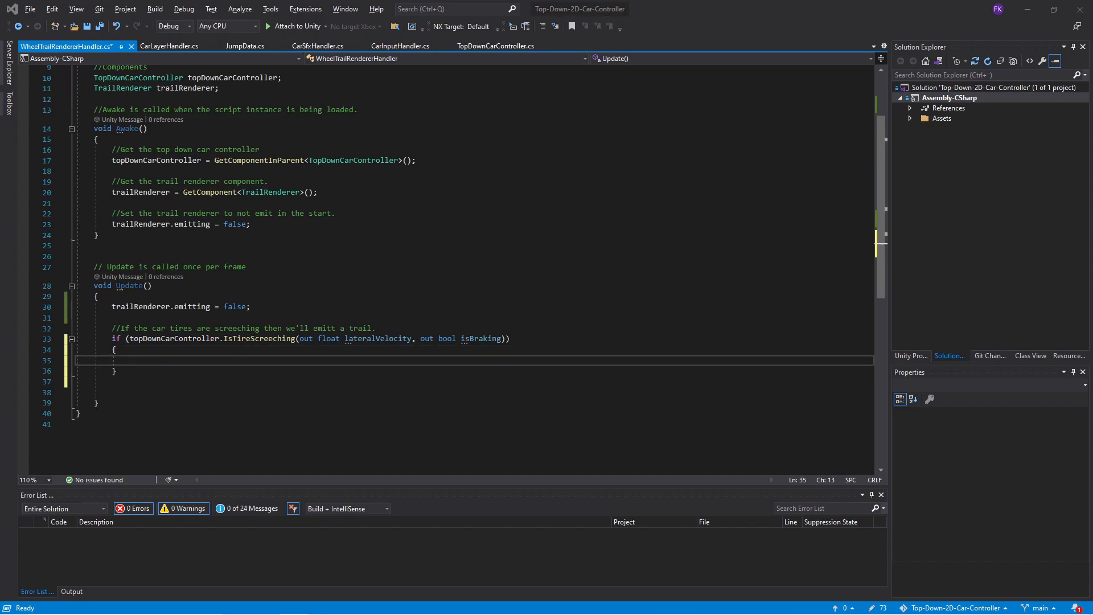
- Inside the screeching block, set trailRenderer.emitting to true if carLayerHandler.IsDrivingOnOverpass() && isOverpassEmitter
key("alt+Tab")
type("if (carLayerHandler.IsDrivingOnOverpass() && isOverpassEmitter)")
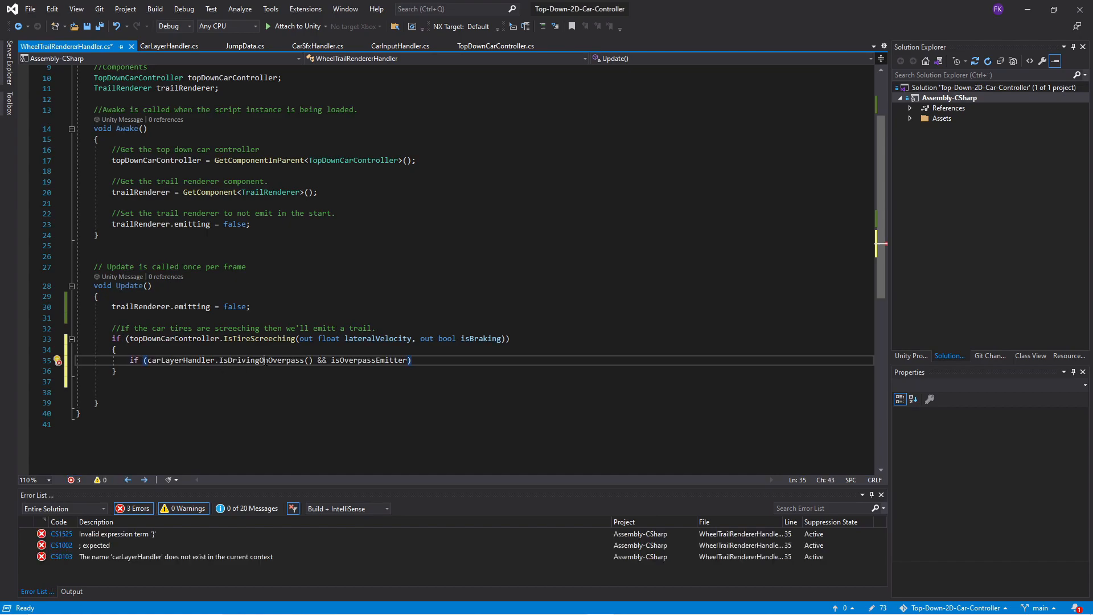
double_click(264, 360)
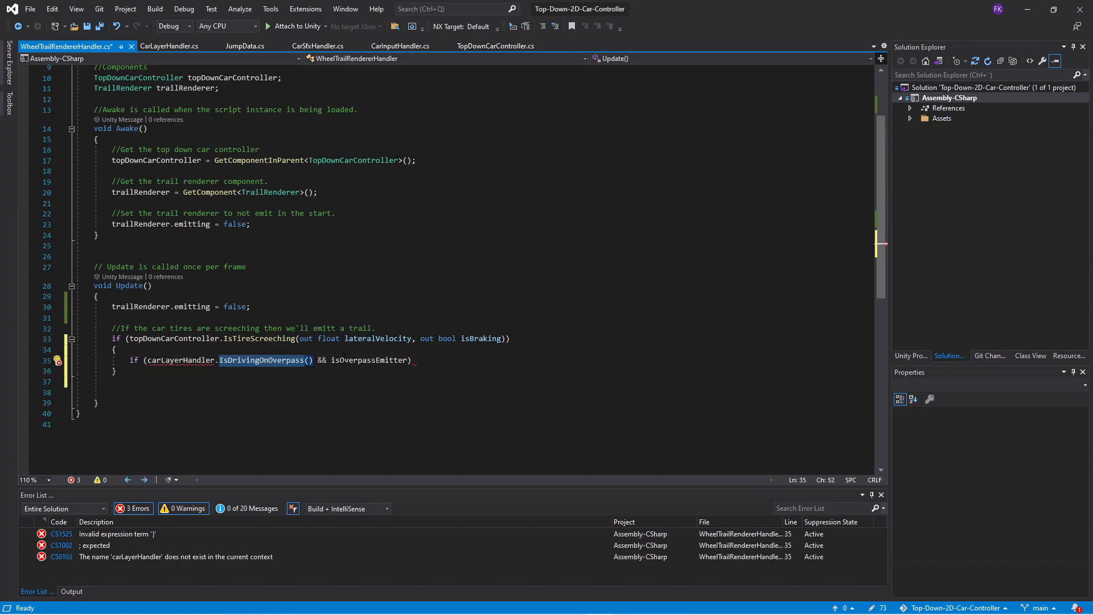
double_click(353, 360)
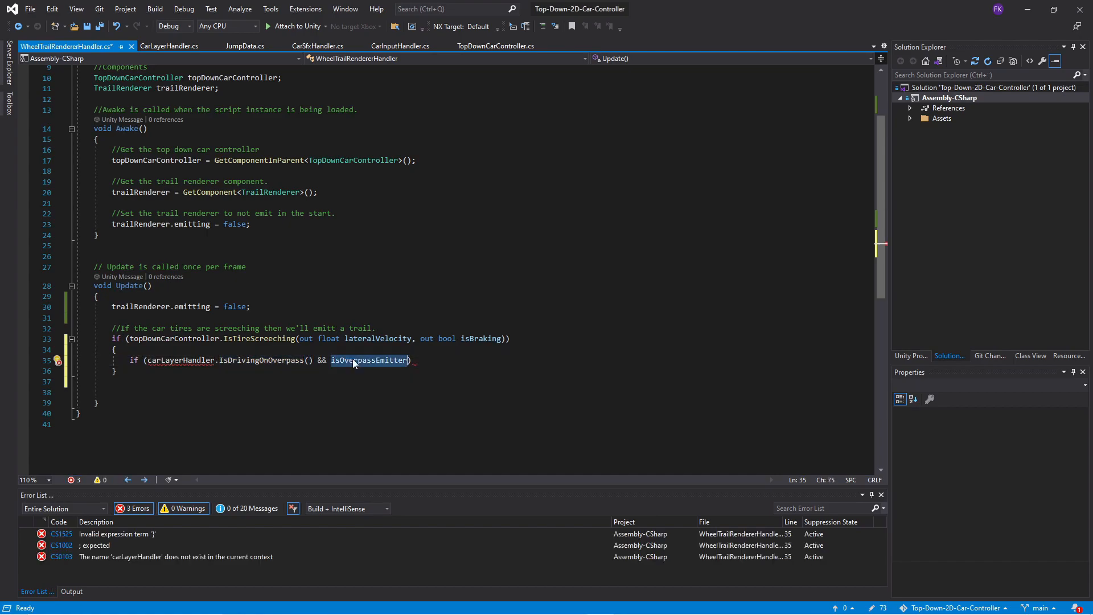
left_click(427, 362)
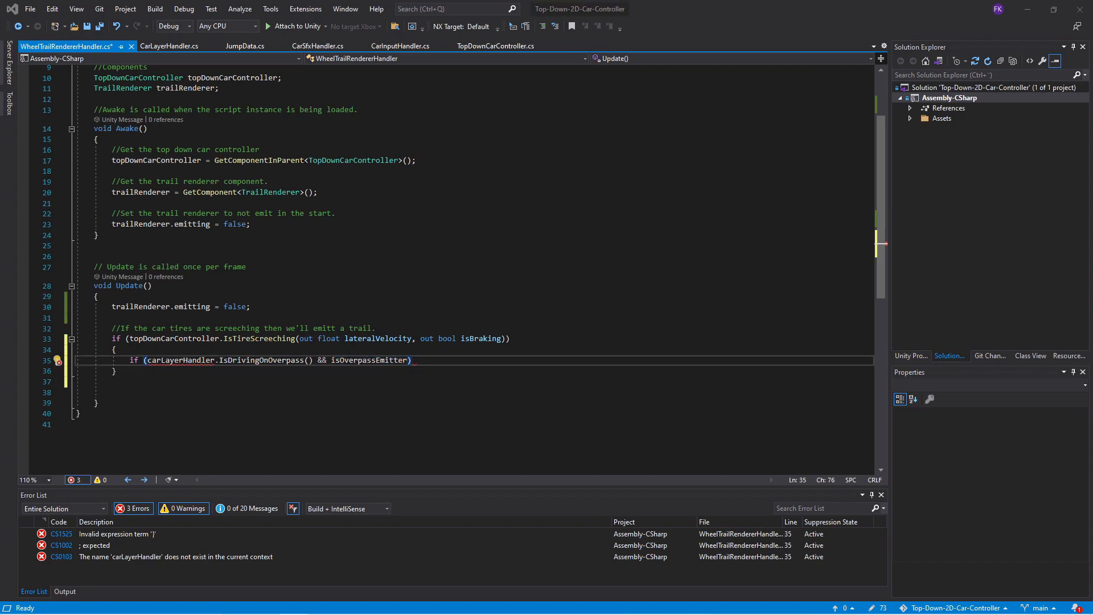
left_click(422, 362)
key("Return")
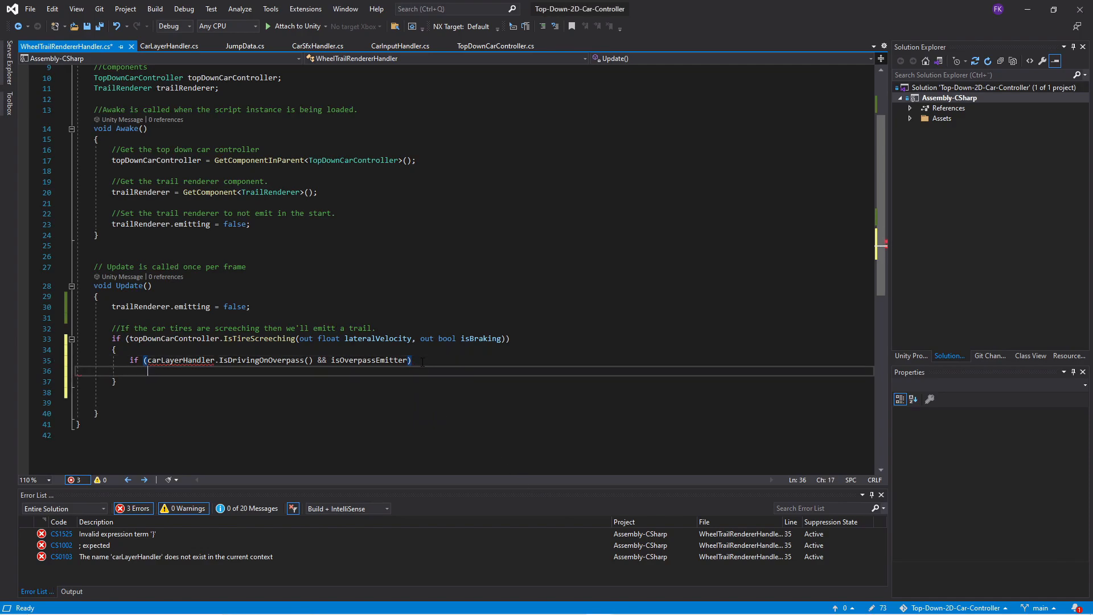
type("trailRenderer.emitting = true;")
- Declare a CarLayerHandler carLayerHandler; field below the trailRenderer component field
left_click(372, 350)
double_click(193, 363)
key("ctrl+c")
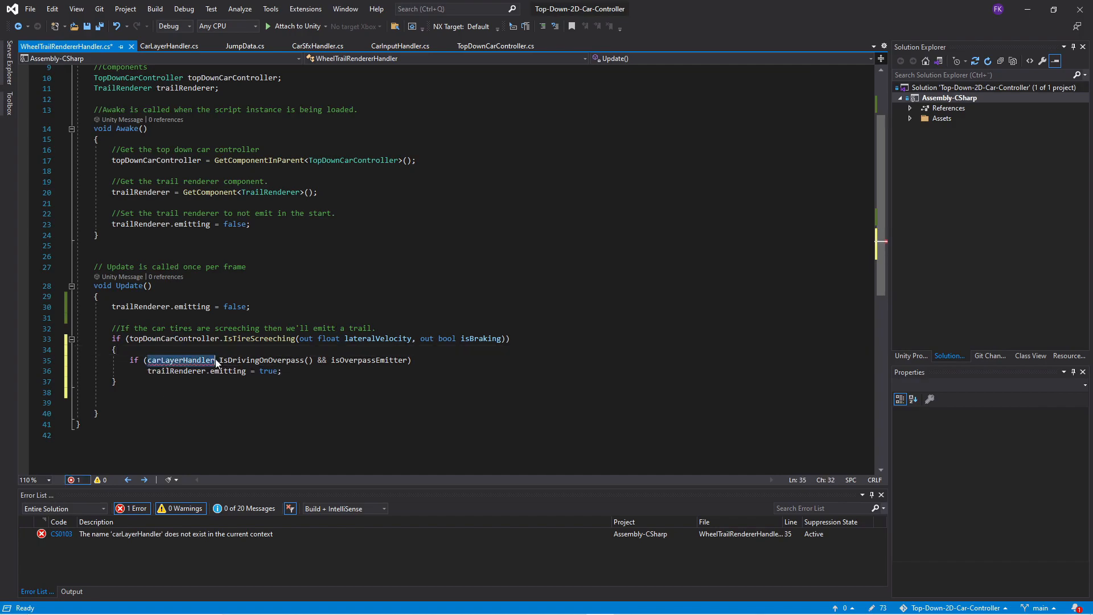
scroll(320, 323, "up", 3)
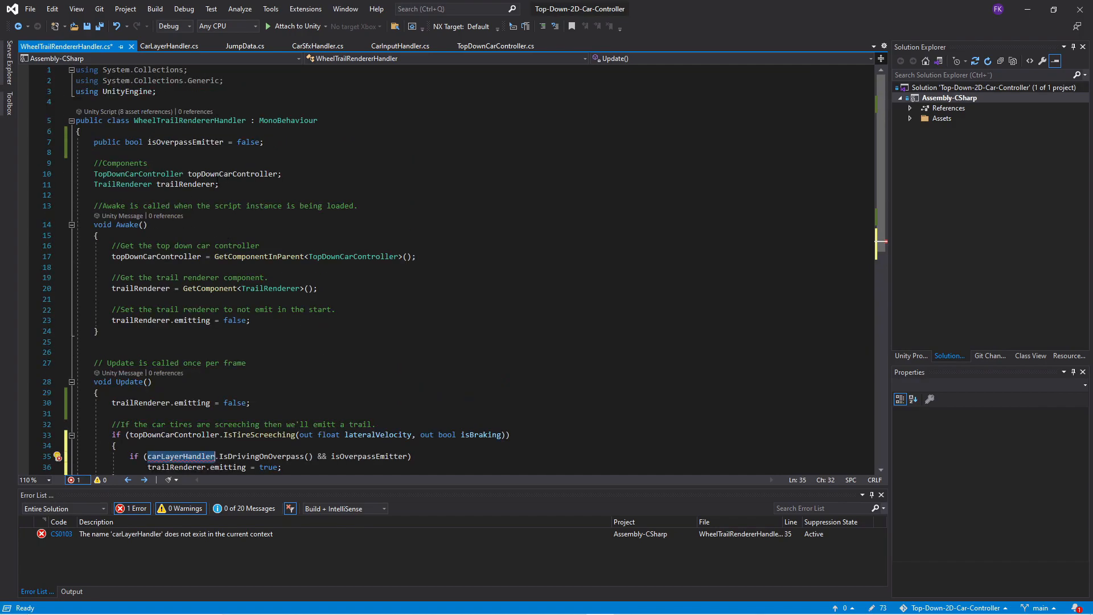
left_click(249, 184)
key("Return")
key("ctrl+v")
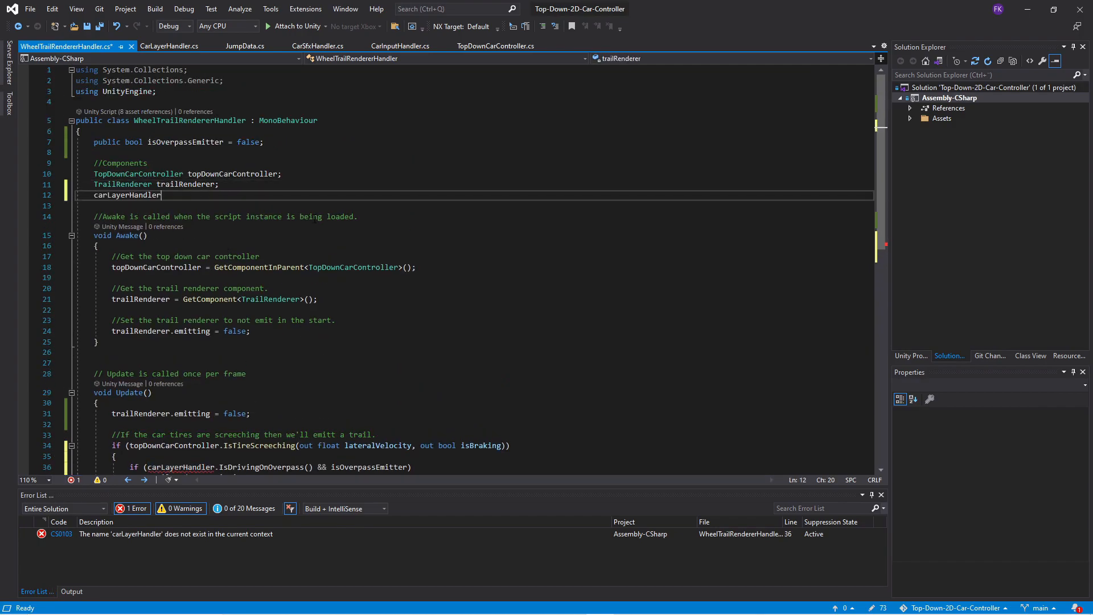
key("Home")
key("ctrl+v")
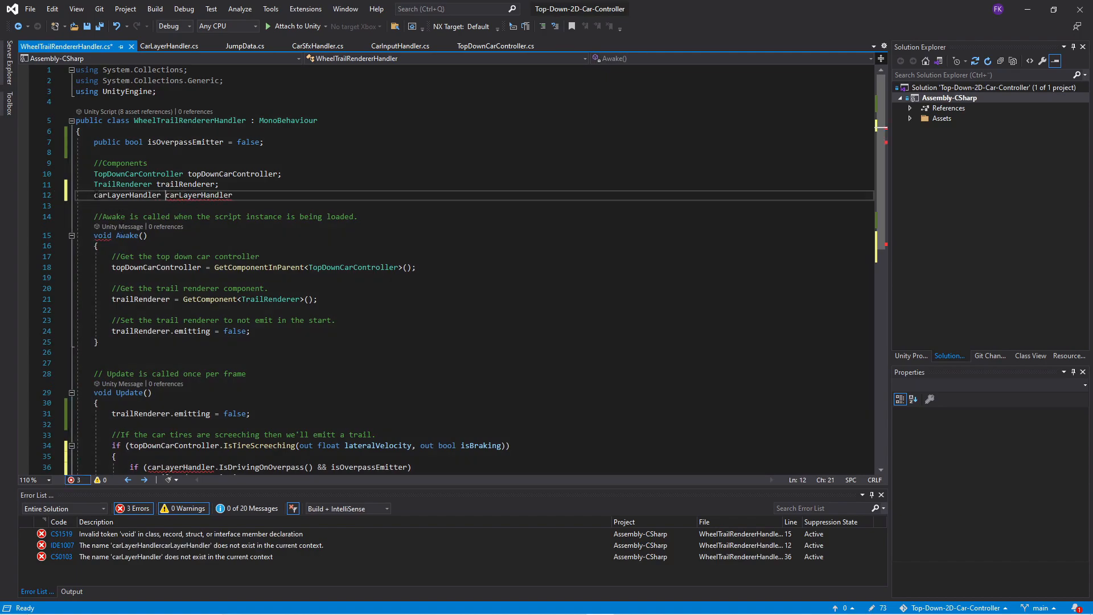
left_click(99, 195)
key("BackSpace")
type("C")
left_click(255, 197)
type(";")
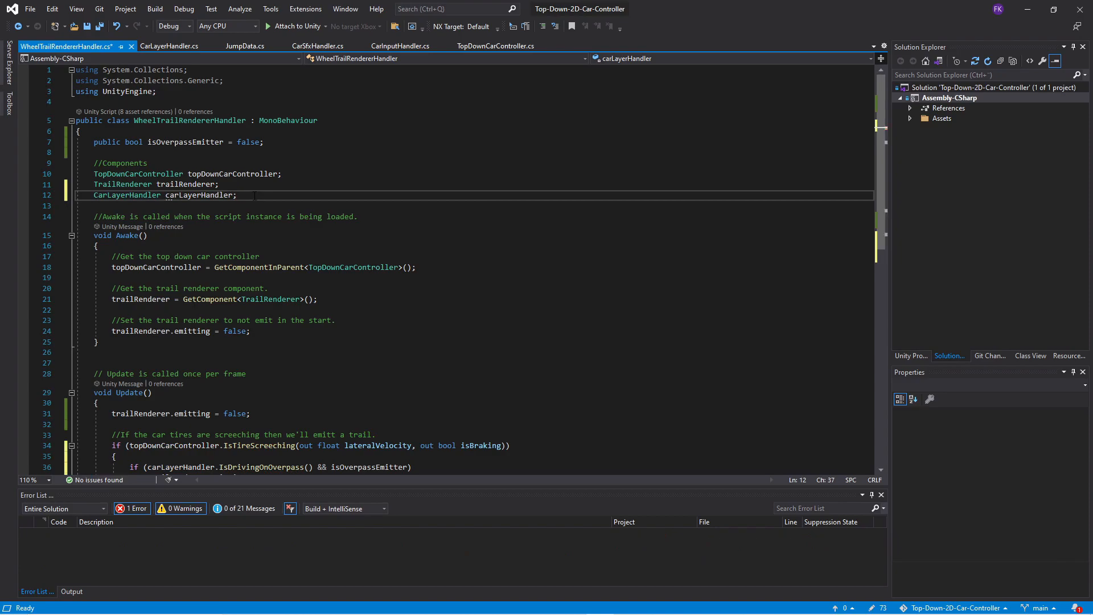
- In Awake, add carLayerHandler = GetComponent<CarLayerHandler>(); below the topDownCarController assignment
left_click(442, 267)
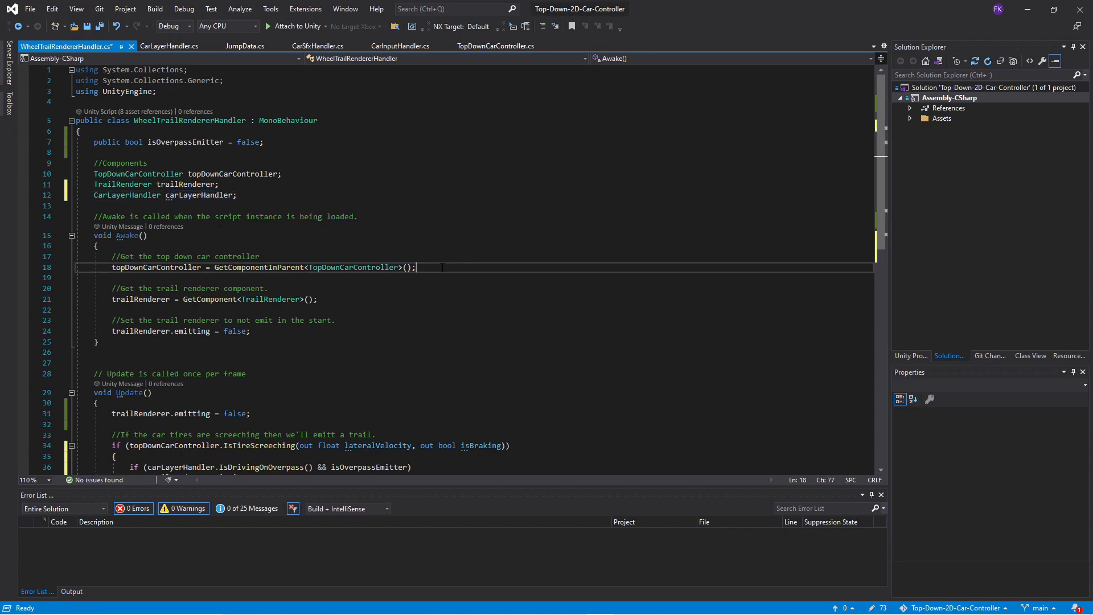
key("Return")
key("Return")
type("carLayerHandler = G")
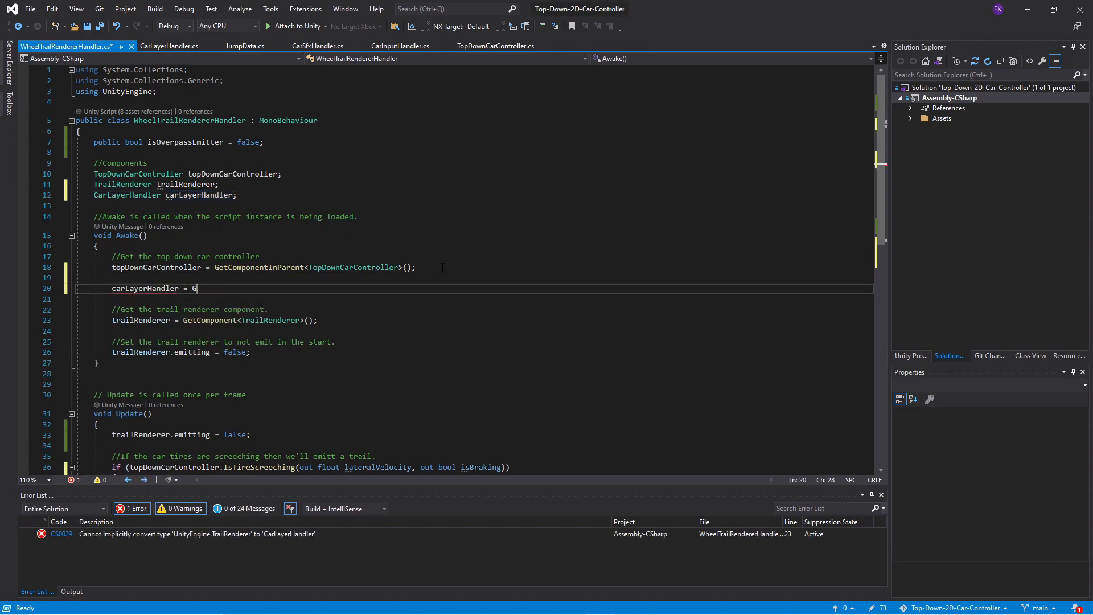
type("etComponent<>();")
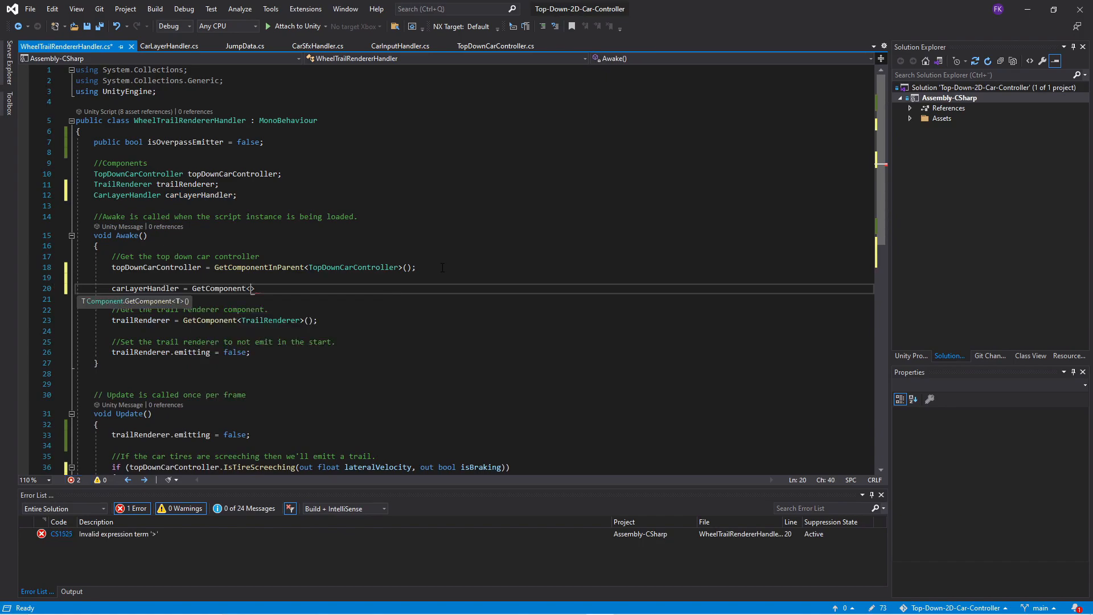
key("ctrl+s")
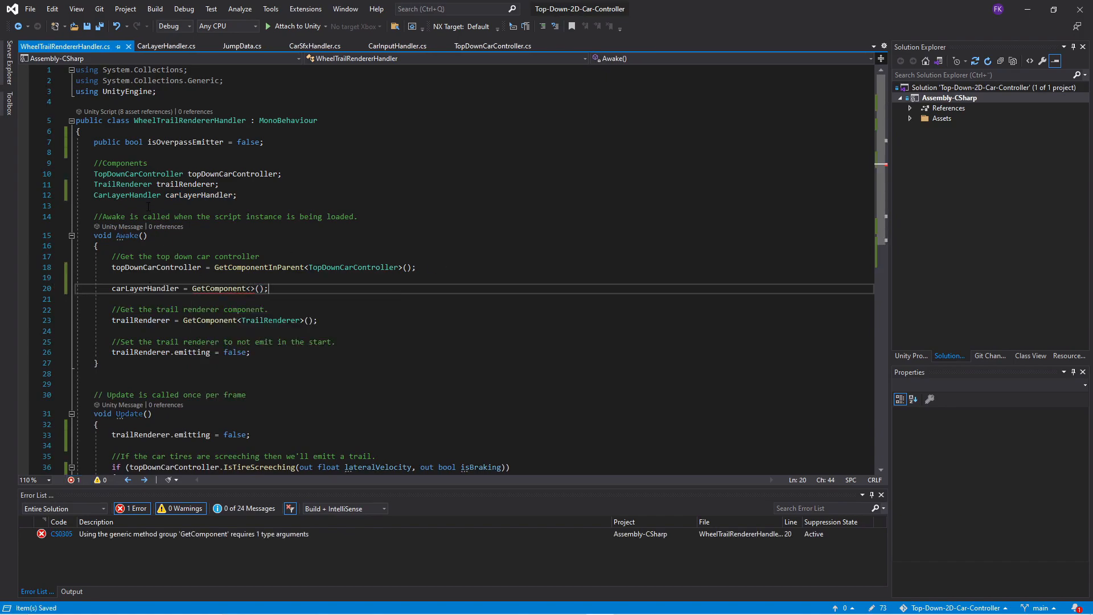
double_click(131, 196)
key("ctrl+c")
left_click(251, 288)
key("ctrl+v")
key("End")
- Change the carLayerHandler assignment to use GetComponentInParent and save the script
double_click(278, 266)
key("ctrl+c")
double_click(225, 288)
key("ctrl+v")
left_click(358, 288)
scroll(449, 307, "down", 1)
scroll(449, 307, "down", 1)
left_click(442, 288)
key("ctrl+s")
scroll(427, 307, "down", 3)
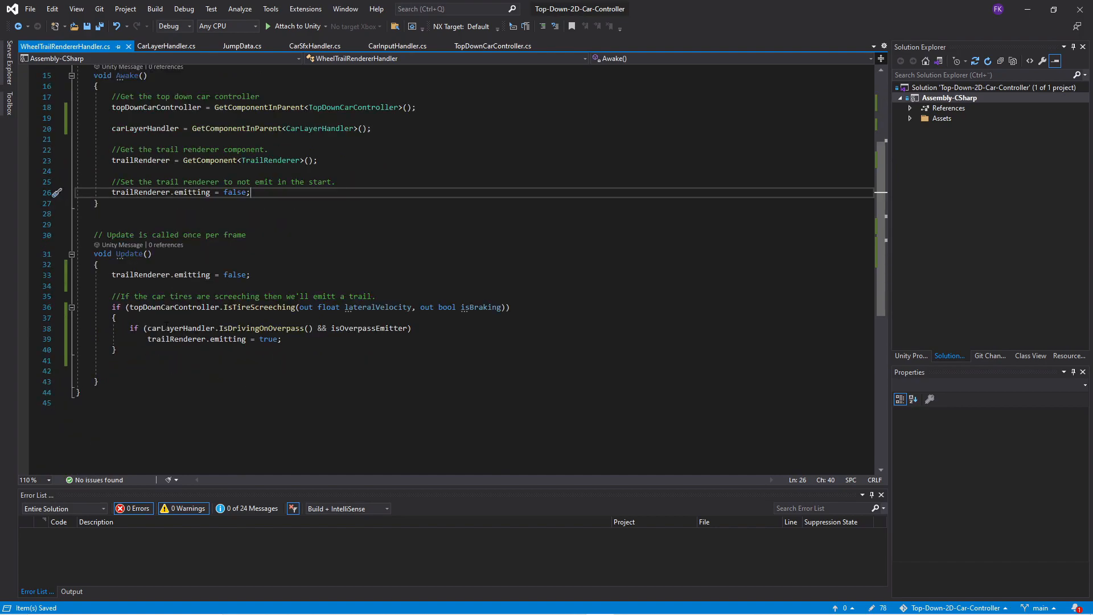
- Duplicate the overpass if statement with its trailRenderer.emitting = true; line below the original inside the screeching block
mouse_move(126, 329)
left_mouse_down()
mouse_move(411, 329)
mouse_move(120, 328)
left_mouse_up()
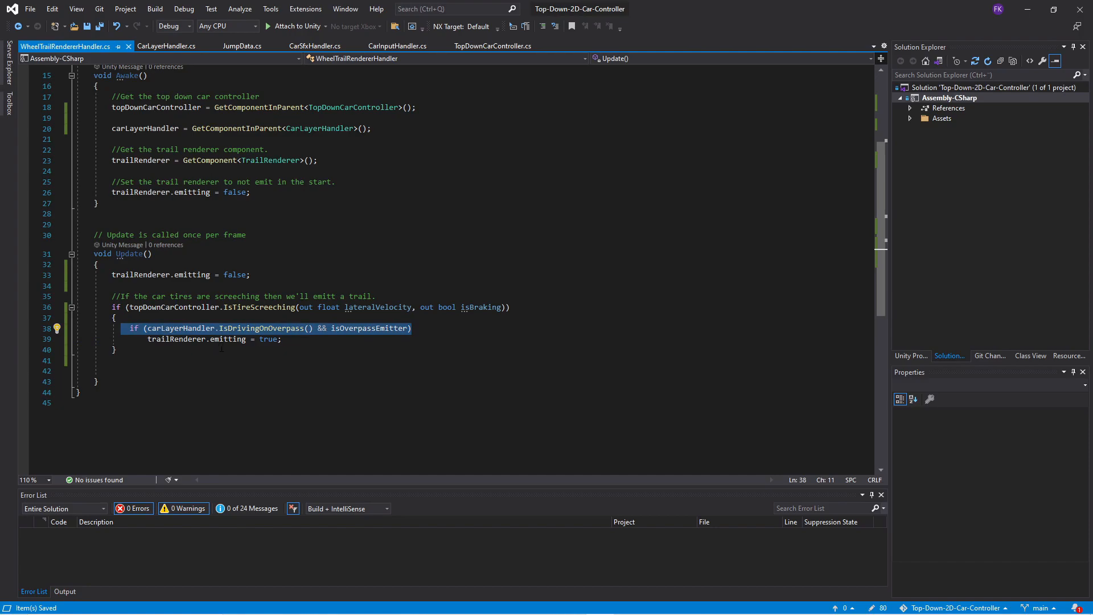
left_click(147, 340)
left_click_drag(126, 328, 301, 340)
key("ctrl+c")
left_click(301, 339)
key("Return")
key("Return")
key("ctrl+v")
- Negate both conditions in the copied statement to read !carLayerHandler.IsDrivingOnOverpass() && !isOverpassEmitter, and save the script
left_click(147, 361)
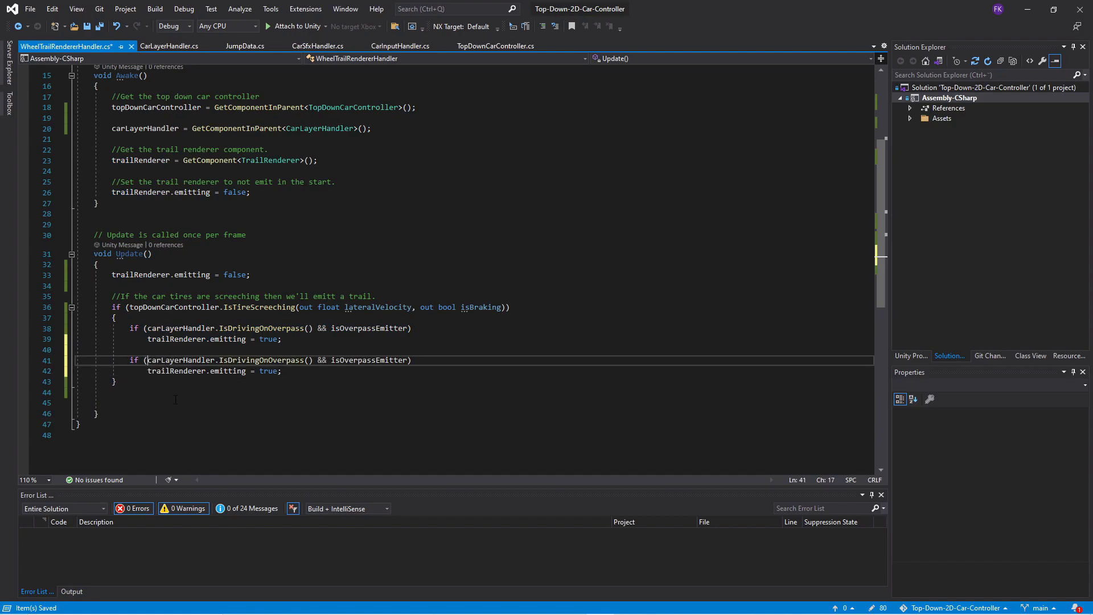
type("!")
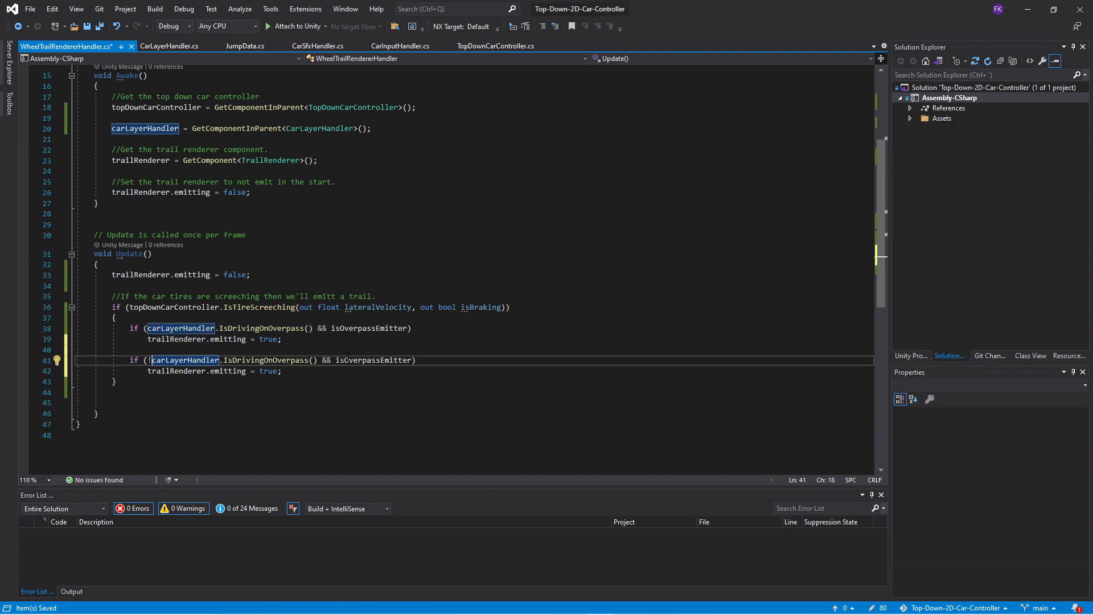
left_click(337, 360)
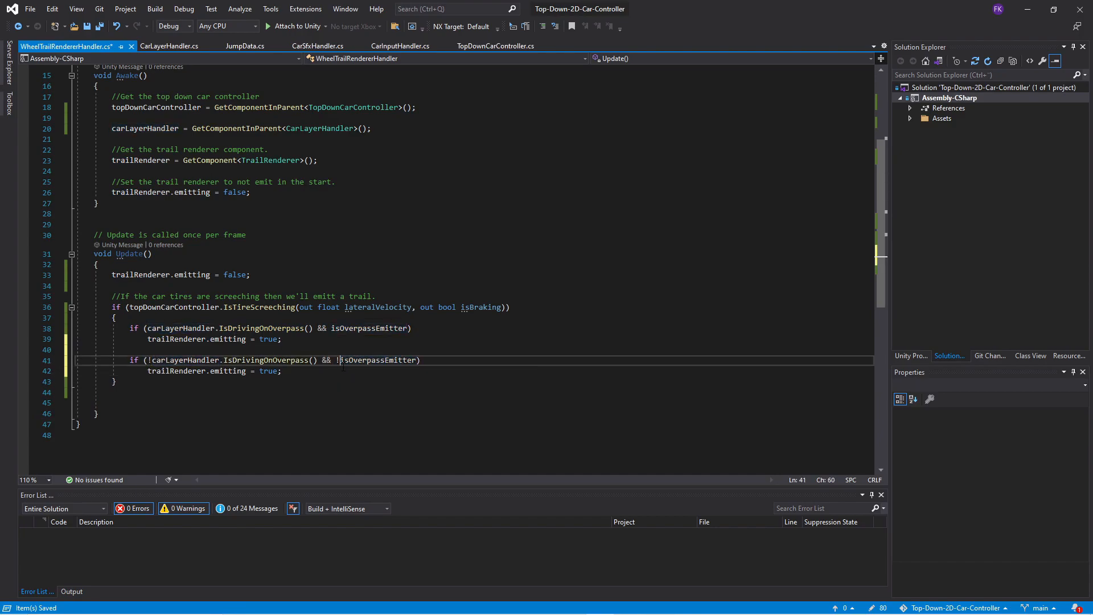
type("!")
left_click(319, 371)
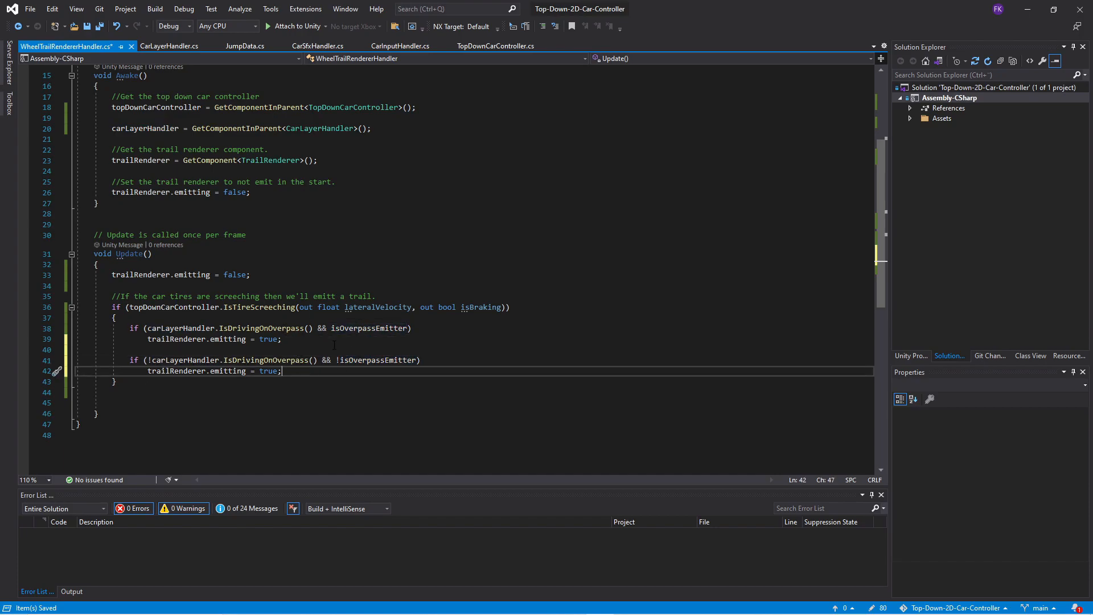
scroll(329, 351, "up", 2)
scroll(322, 357, "down", 2)
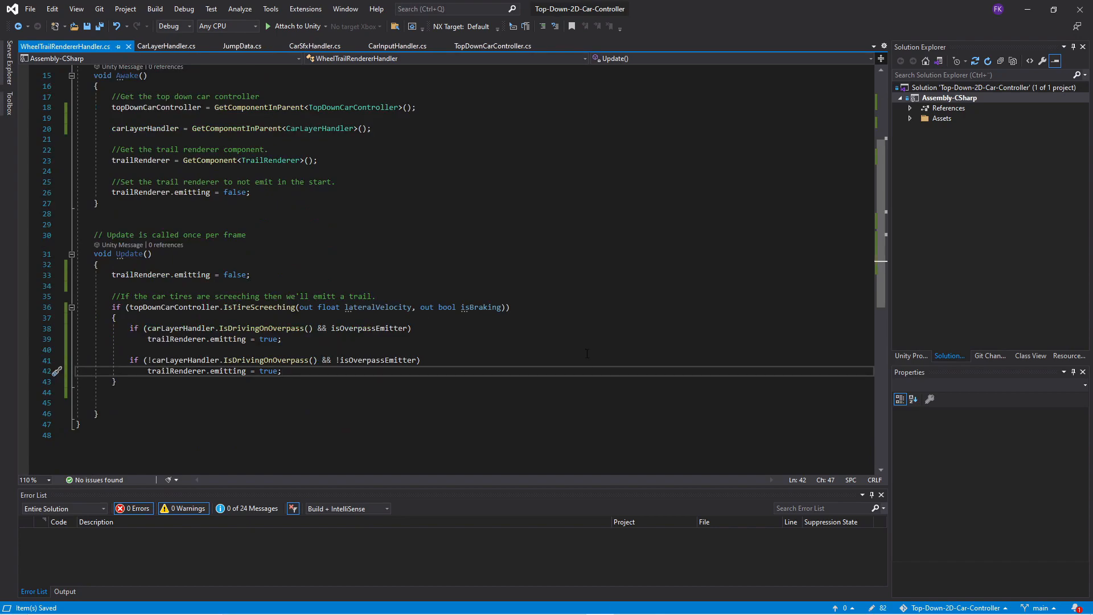
- Switch to Unity, enable Is Overpass Emitter on both overpass wheel trail renderers in the Car prefab, and return to the scene
key("alt+Tab")
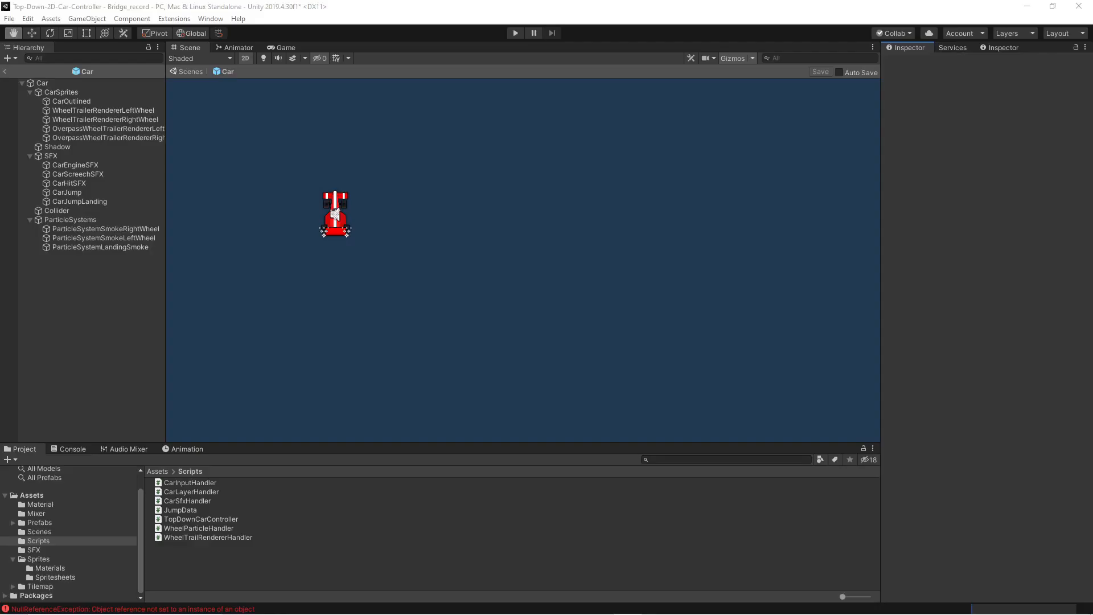
left_click(152, 127)
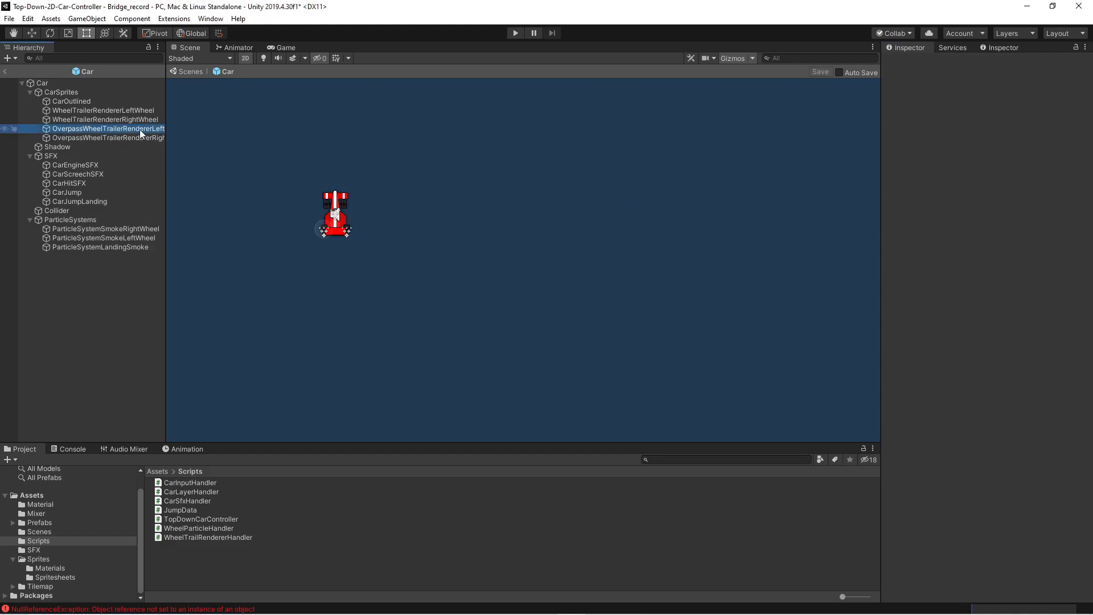
left_click(132, 138, "ctrl")
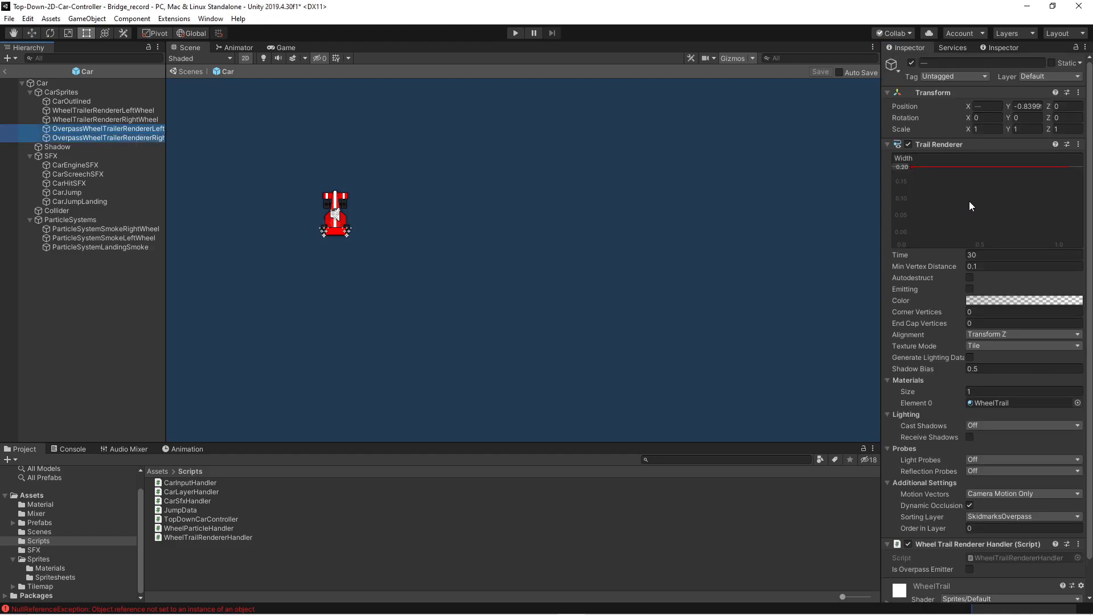
scroll(968, 391, "down", 3)
left_click(970, 533)
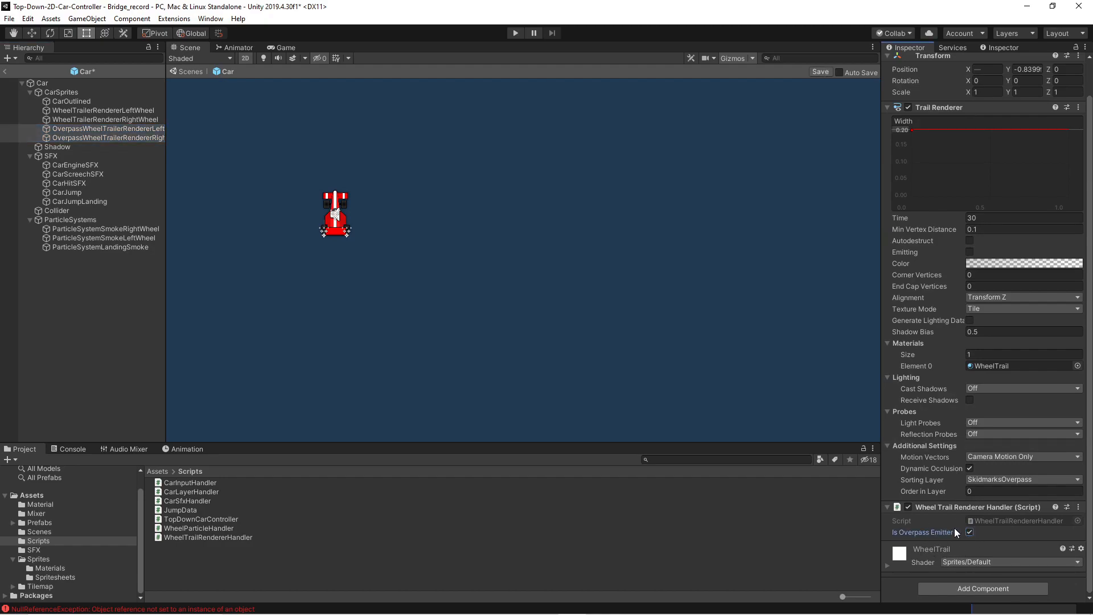
left_click(7, 71)
left_click(520, 341)
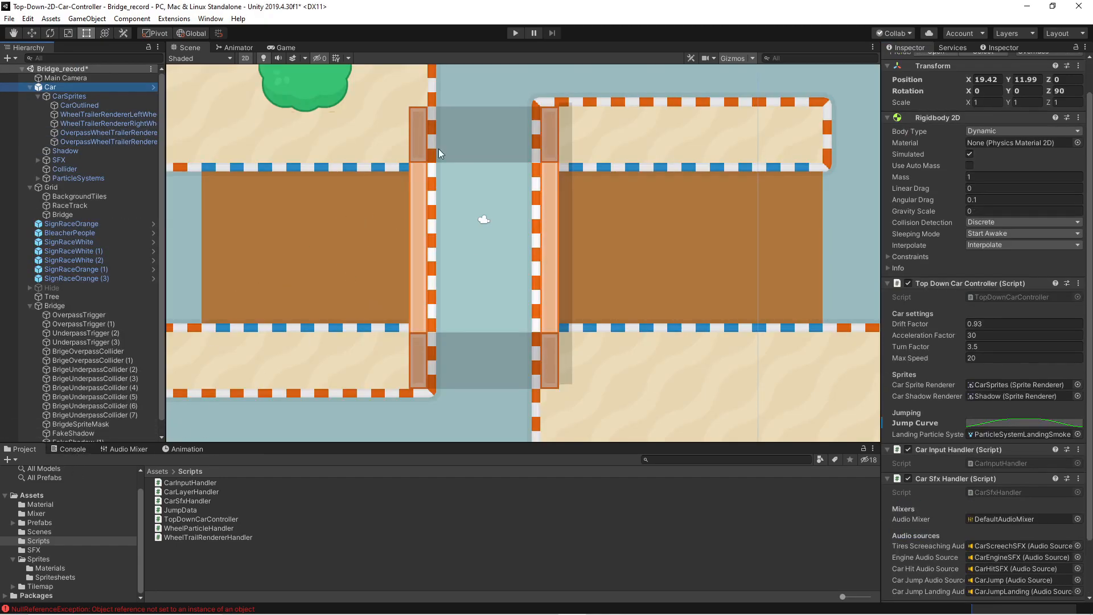
- Play the scene and drive the car over and under the bridge to check the skid marks, and stop the playtest
left_click(514, 33)
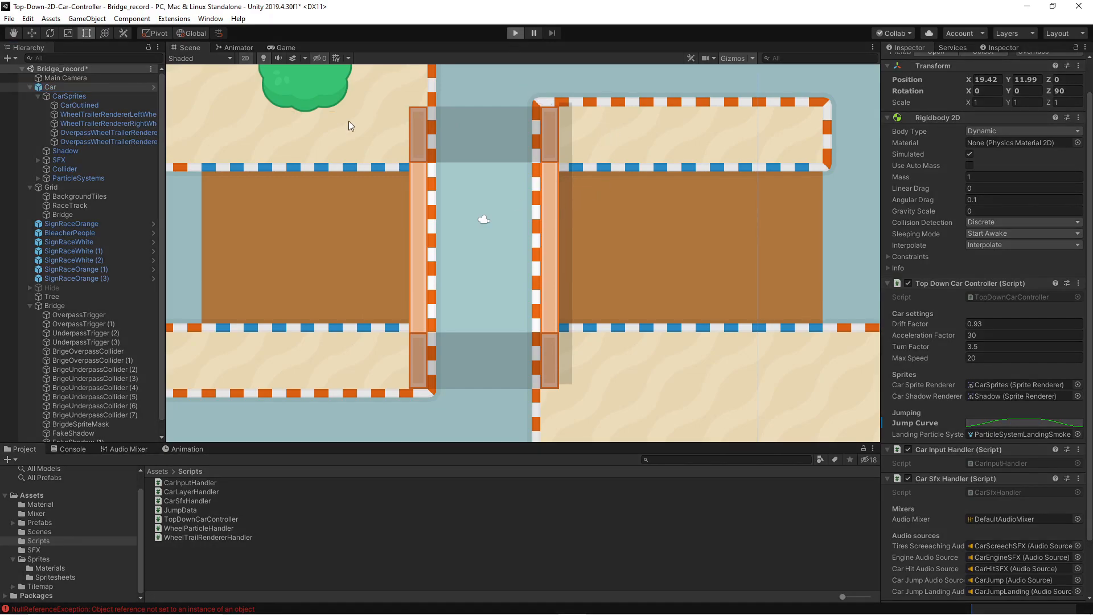
key("Up")
key("Left")
key("Right")
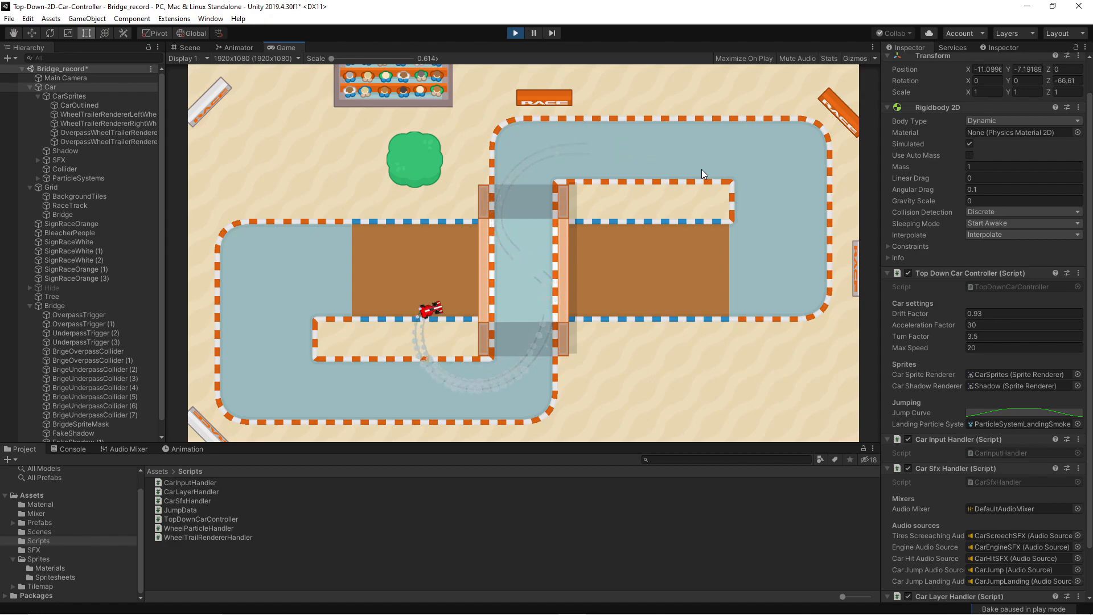
key("Left")
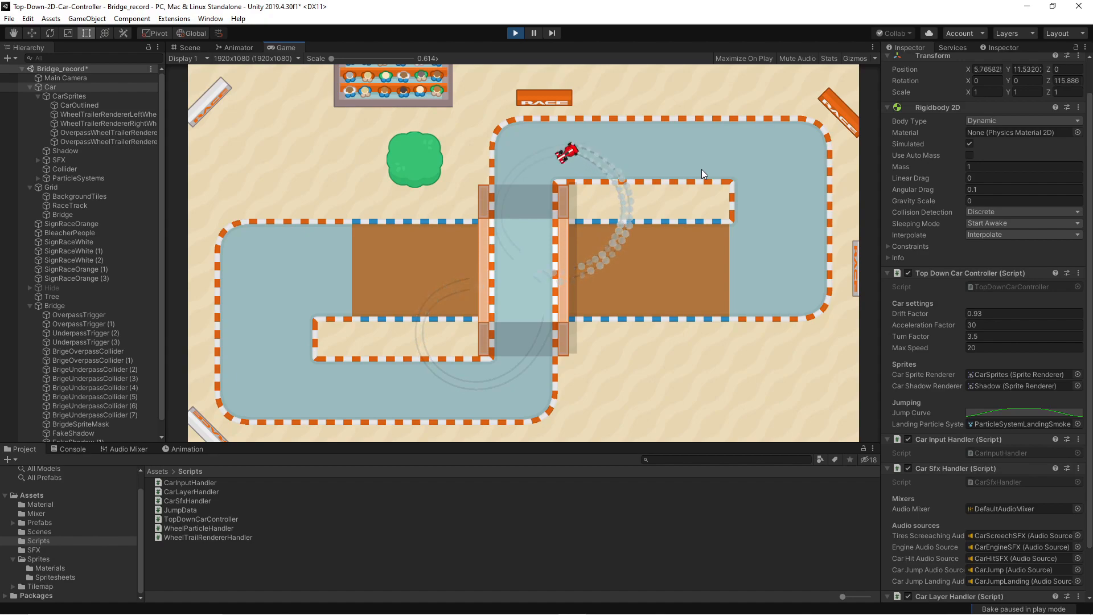
key("Right")
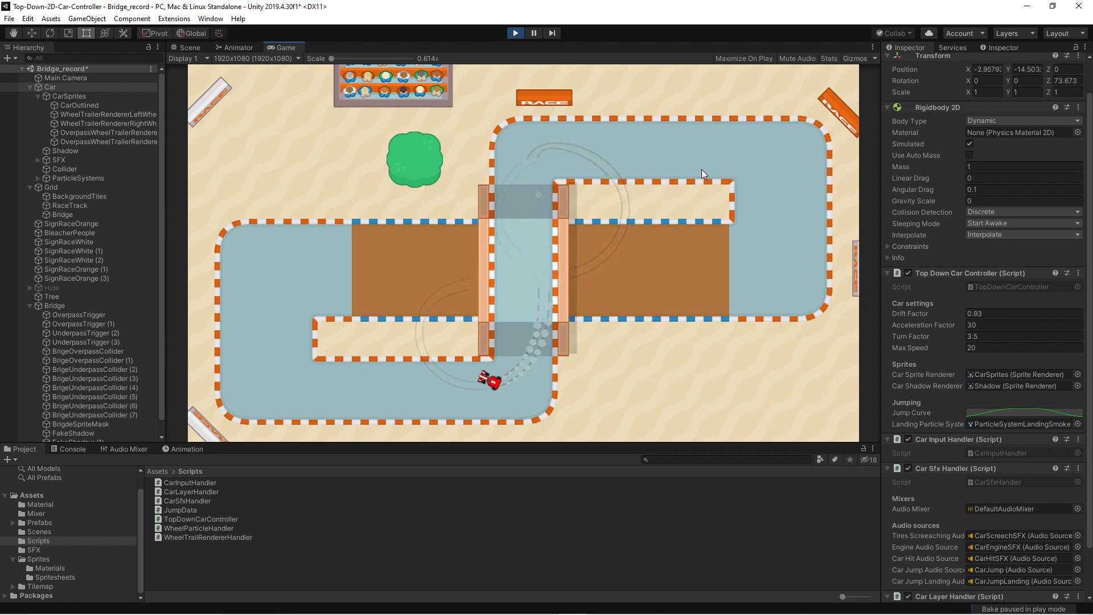
key("Left")
key("Left")
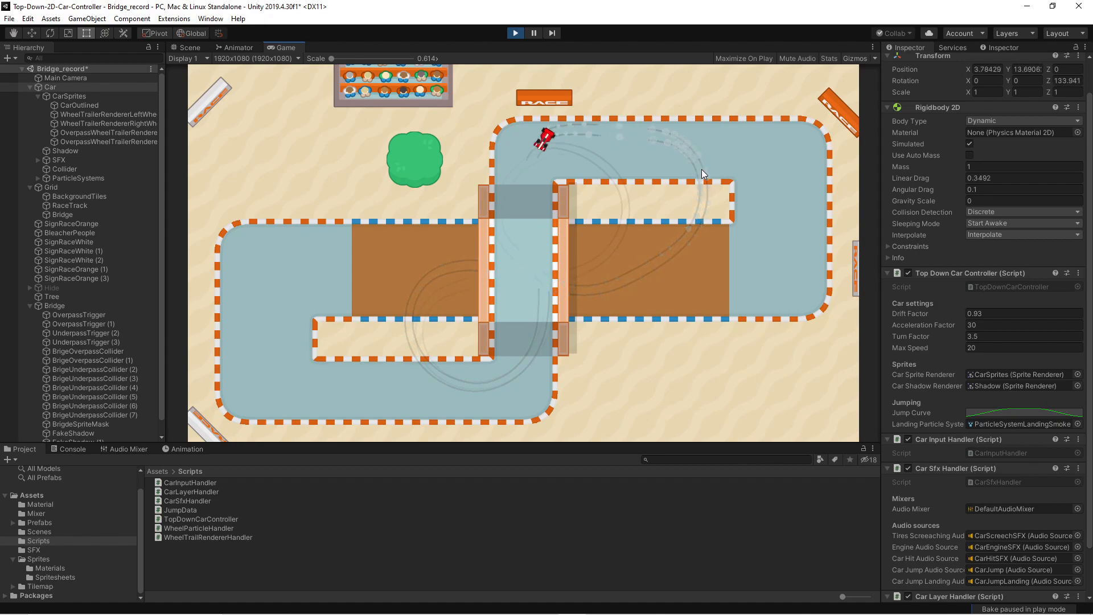
key("Right")
key("Right")
key("Left")
left_click(515, 33)
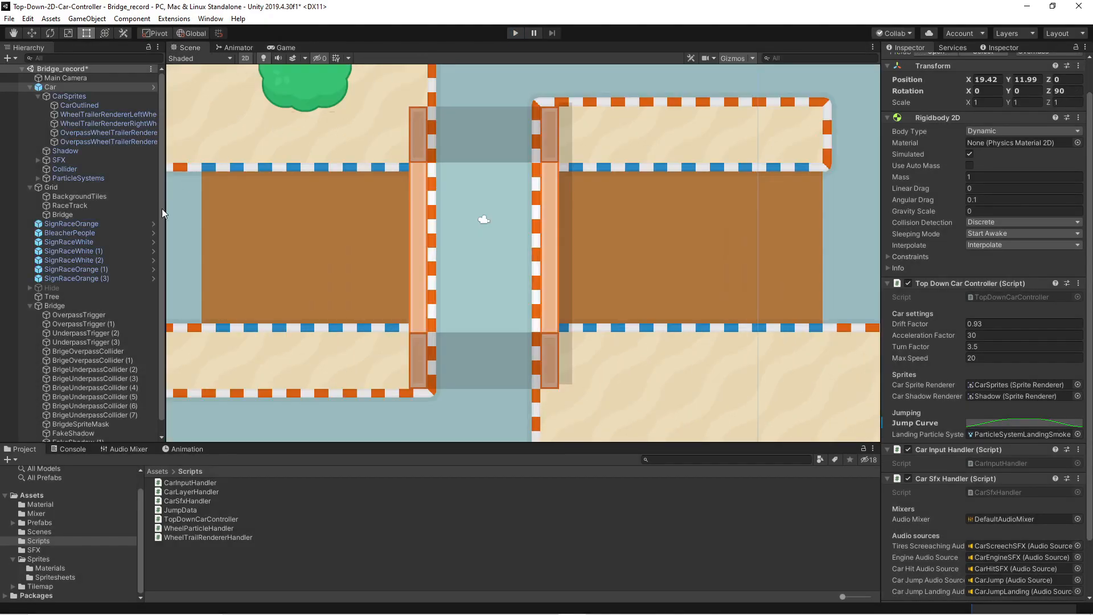
- Create a prefab from the scene's Tree object in the Prefabs folder
left_click(298, 77)
middle_click_drag(307, 197, 350, 245)
scroll(349, 244, "down", 1)
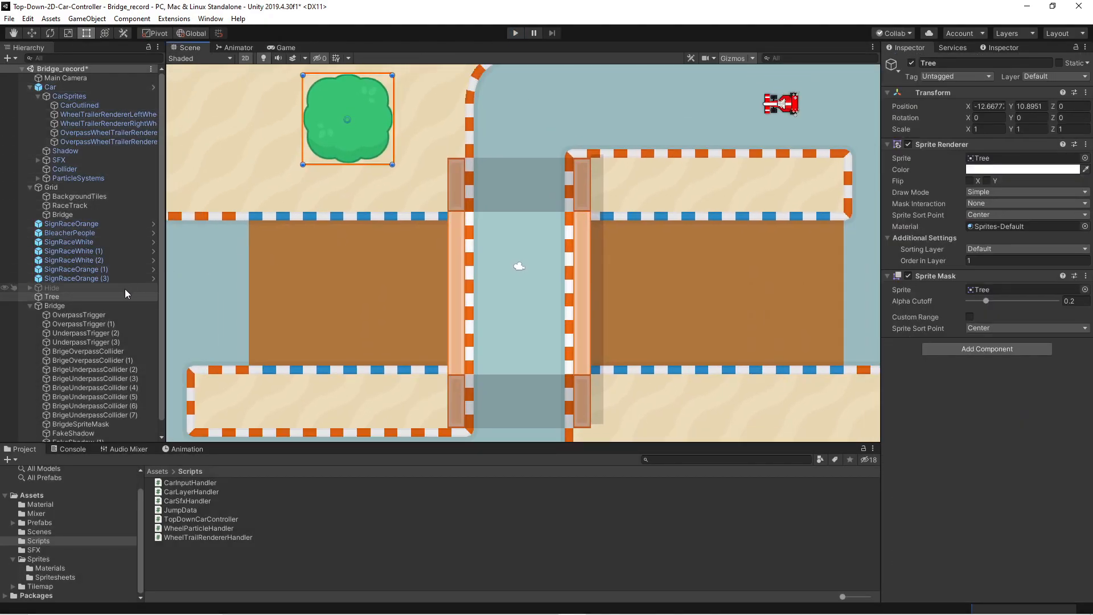
left_click(36, 523)
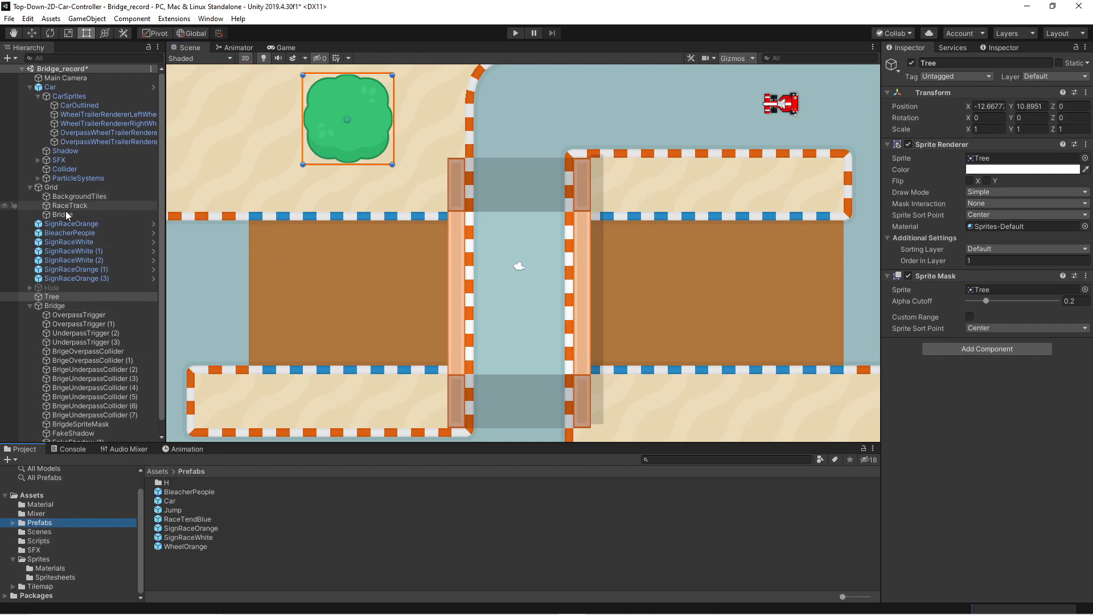
left_click_drag(50, 301, 238, 517)
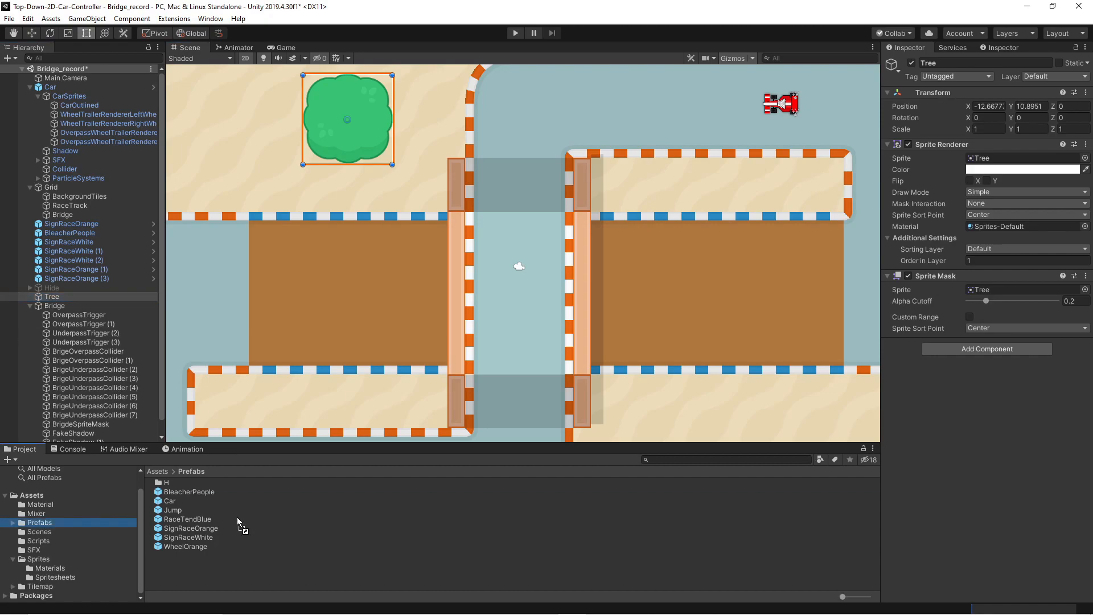
left_click_drag(235, 573, 235, 572)
- Duplicate the tree, place the copy beside the original below the bleachers, and rotate it
left_click(343, 94)
middle_click_drag(365, 174, 412, 295)
left_click(31, 33)
left_click_drag(429, 240, 333, 227)
key("ctrl+d")
left_click_drag(289, 189, 286, 228)
left_click(50, 33)
- Duplicate both trees together and move the new pair onto the sand below the right half of the track
left_click(32, 33)
left_click(394, 257, "shift")
scroll(406, 266, "down", 4)
middle_click_drag(407, 266, 354, 163)
scroll(325, 227, "down", 2)
key("ctrl+d")
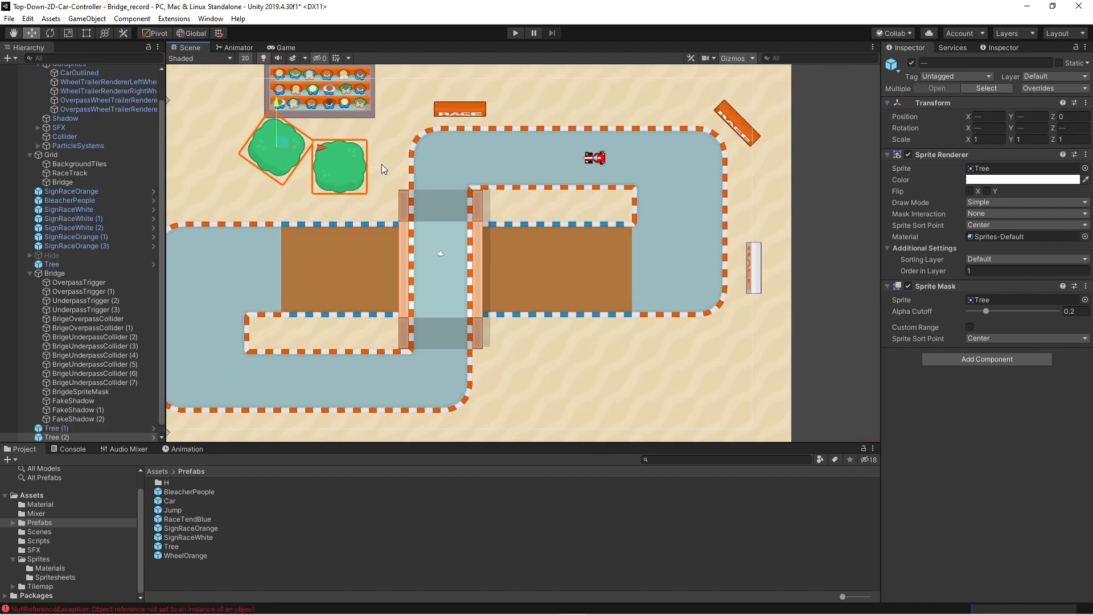
left_click_drag(325, 154, 620, 184)
left_click_drag(576, 94, 561, 326)
left_click_drag(619, 370, 611, 371)
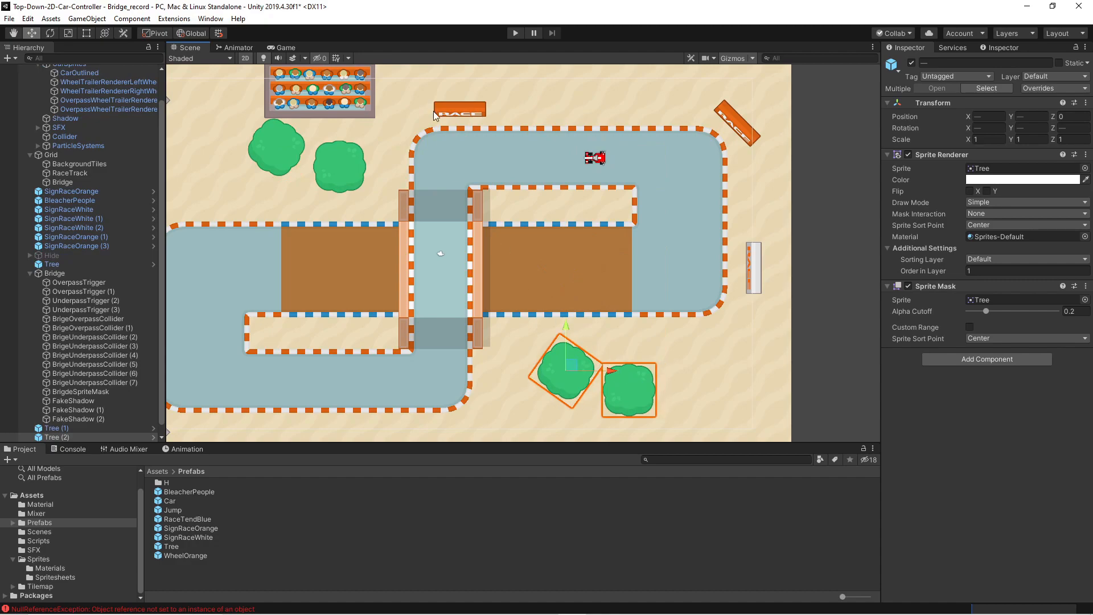
left_click(463, 131)
- Play the scene and drive the car over the bridge and back and forth underneath it, checking its skid marks and outline
left_click(514, 32)
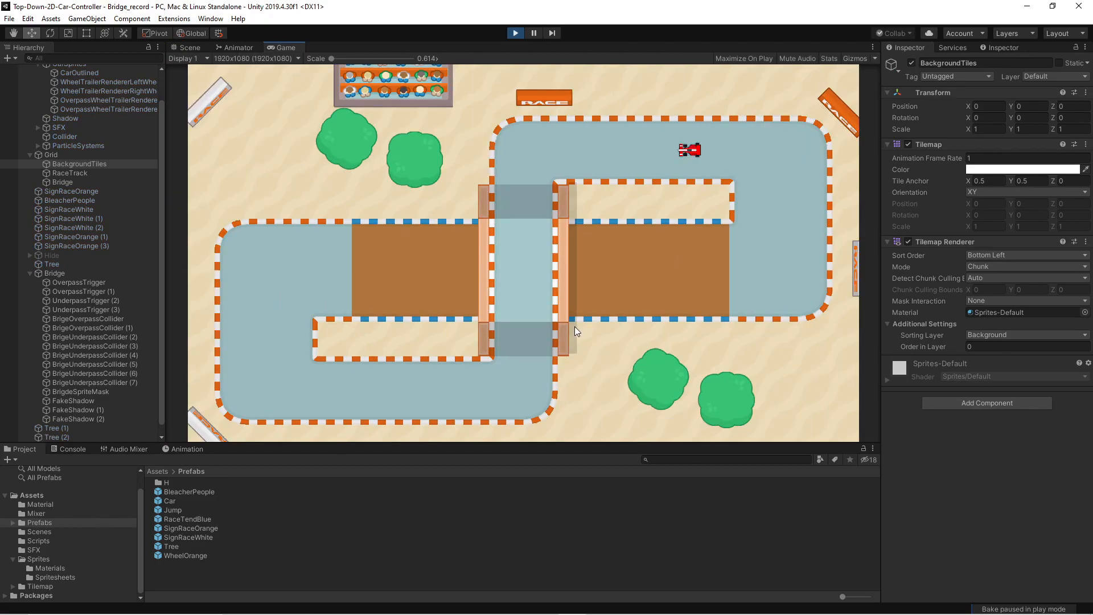
key("Left")
key("Right")
key("Right")
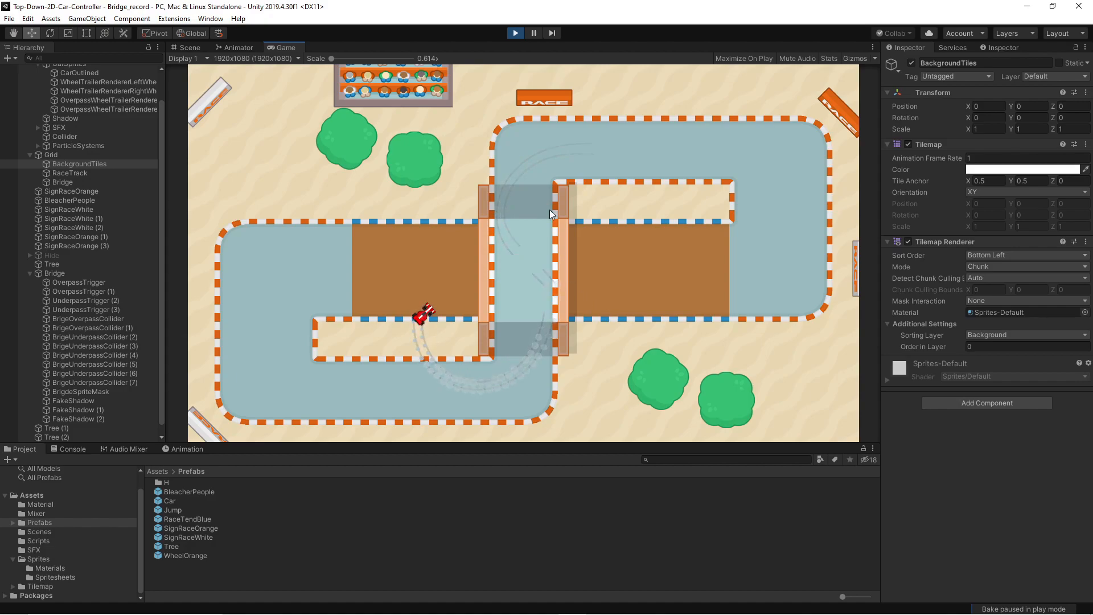
key("Left")
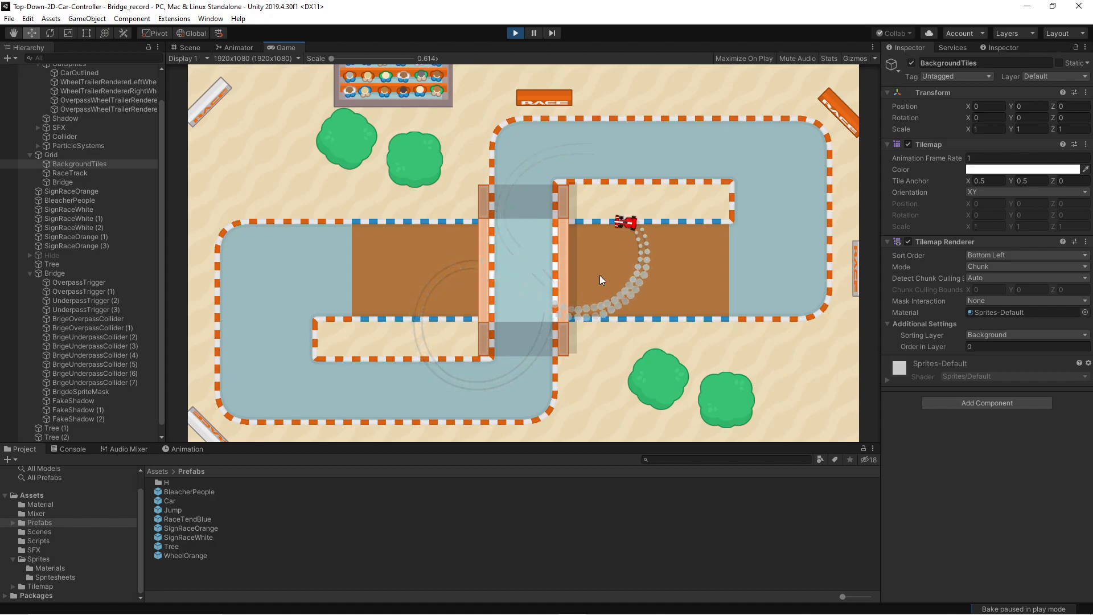
key("Right")
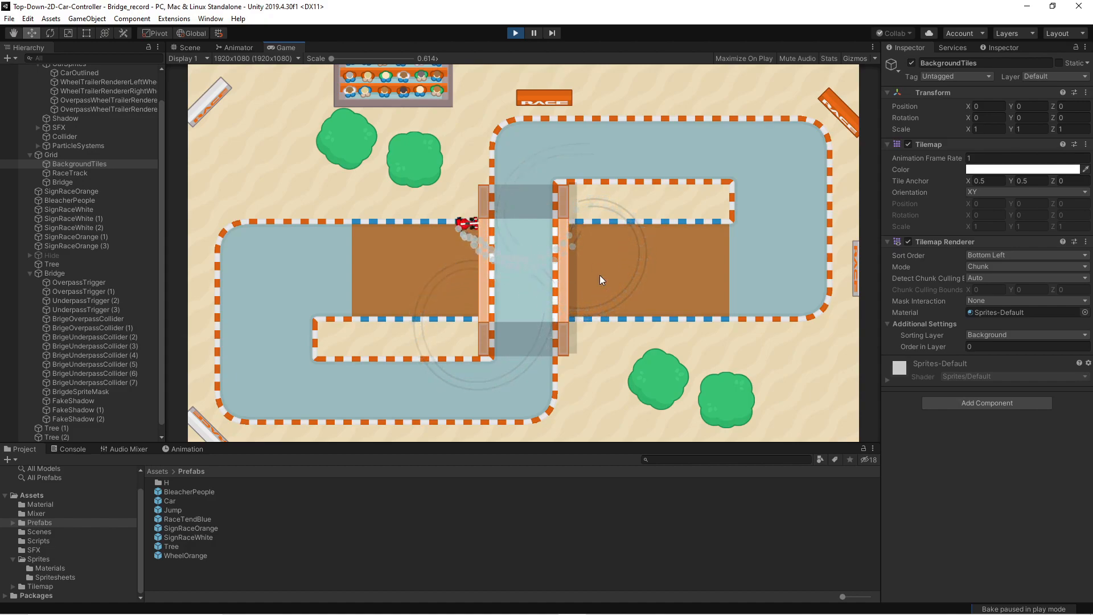
key("Left")
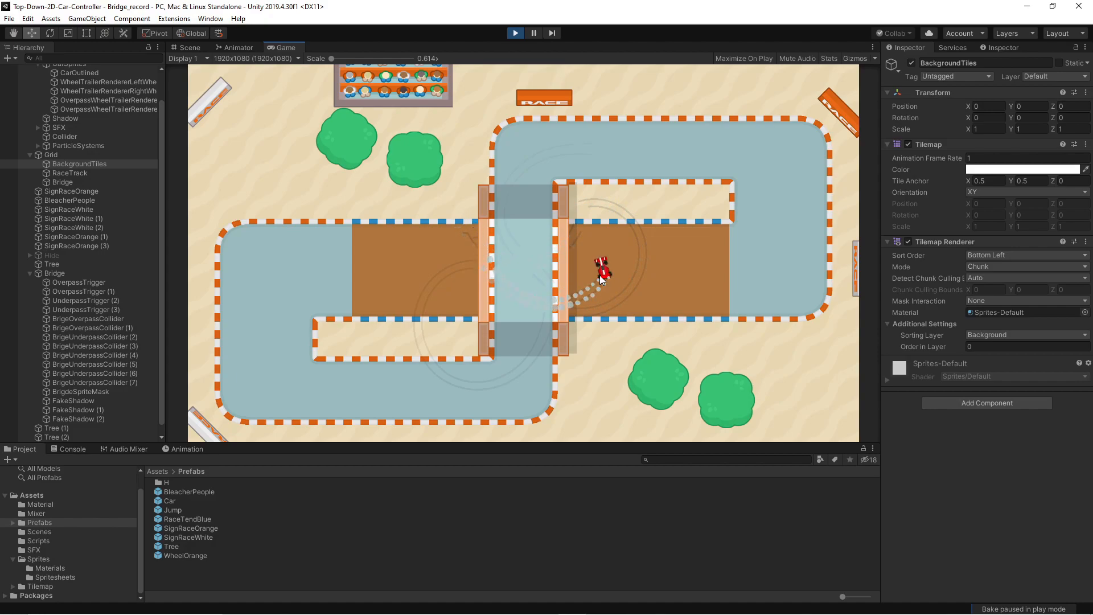
key("Right")
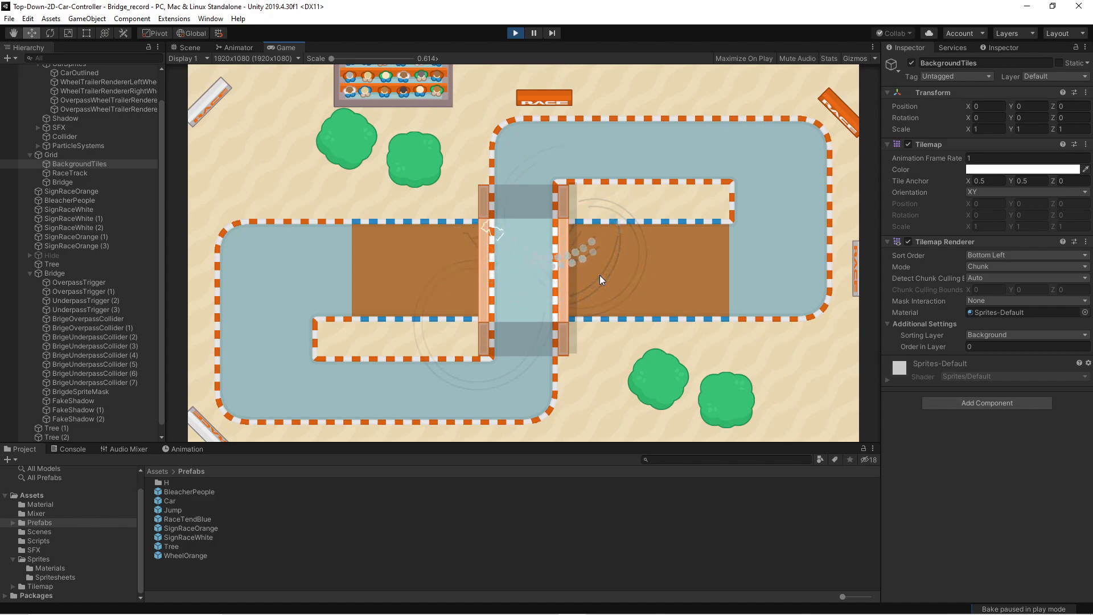
key("Left")
key("Right")
key("Left")
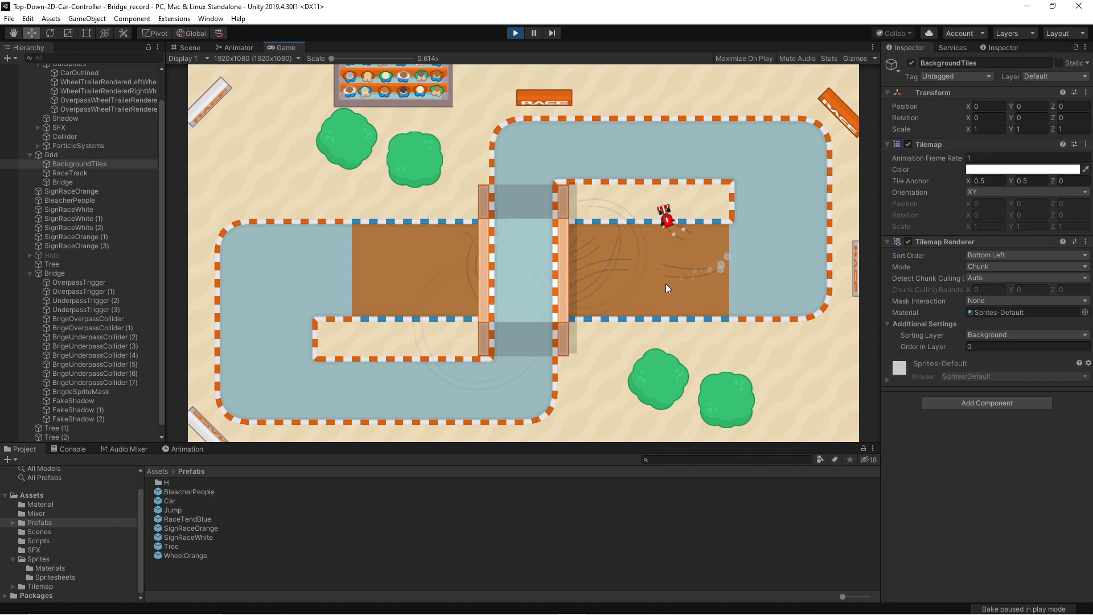
- Drive the car off the track near the upper race sign, back over the bridge, and around through the underpass to the upper straight
key("Left")
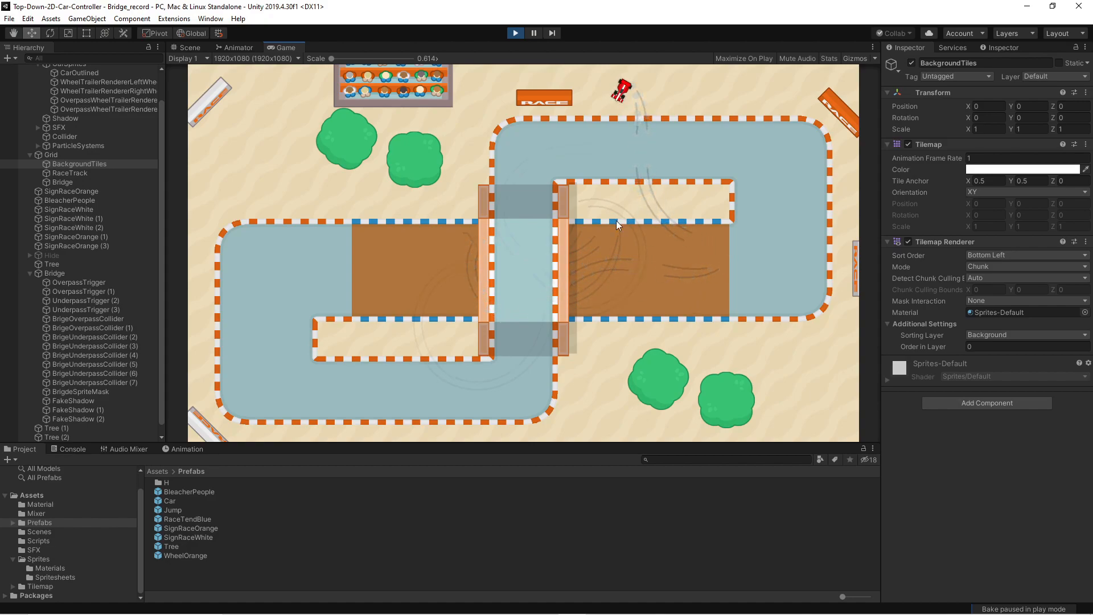
key("Up")
key("Right")
key("Left")
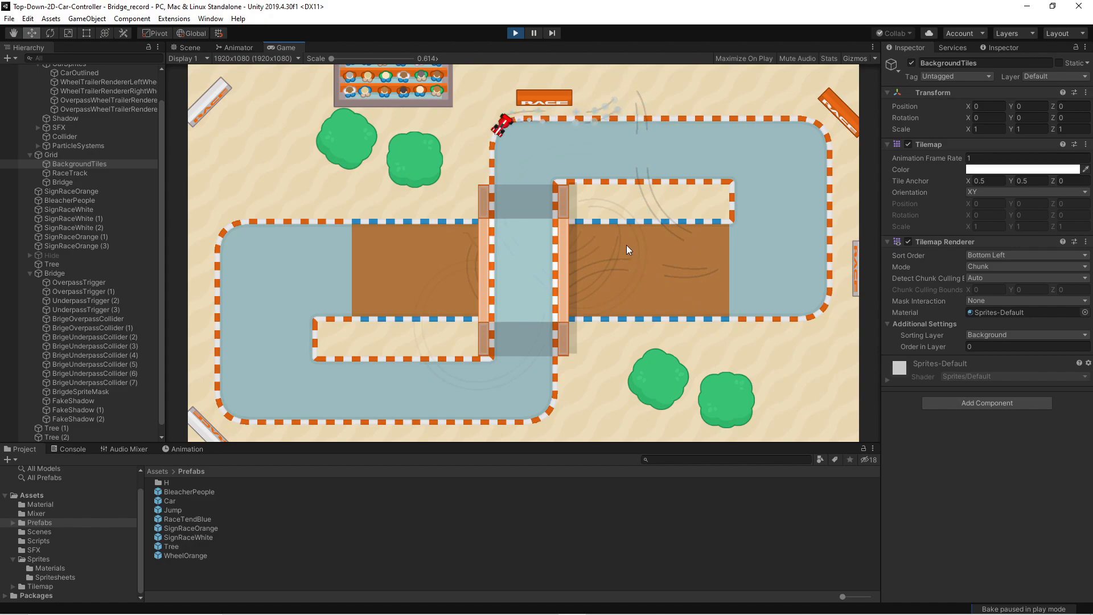
key("Up")
key("Right")
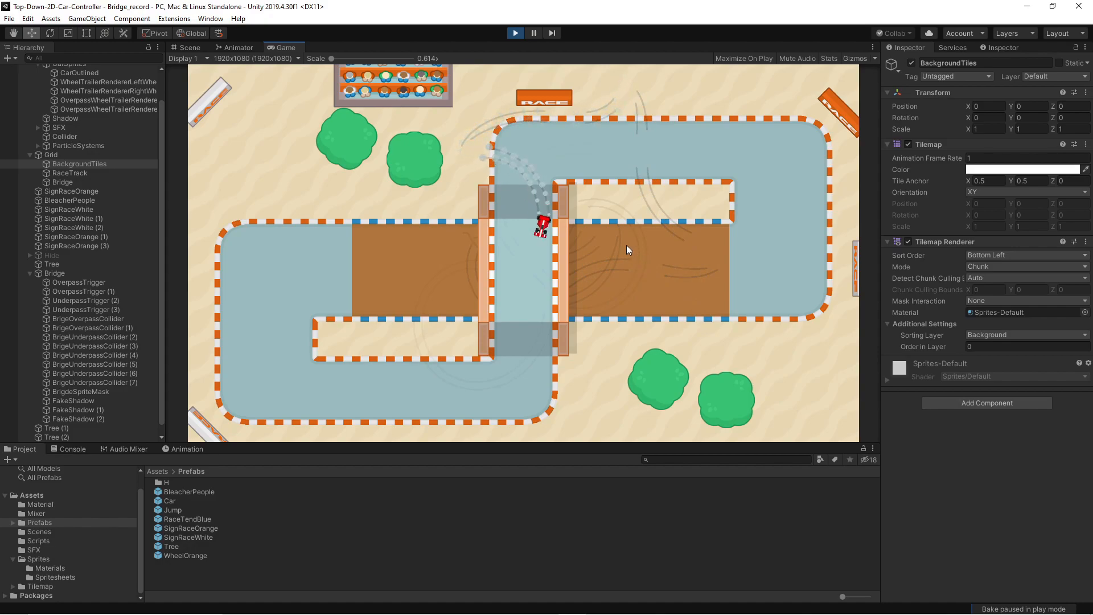
key("Right")
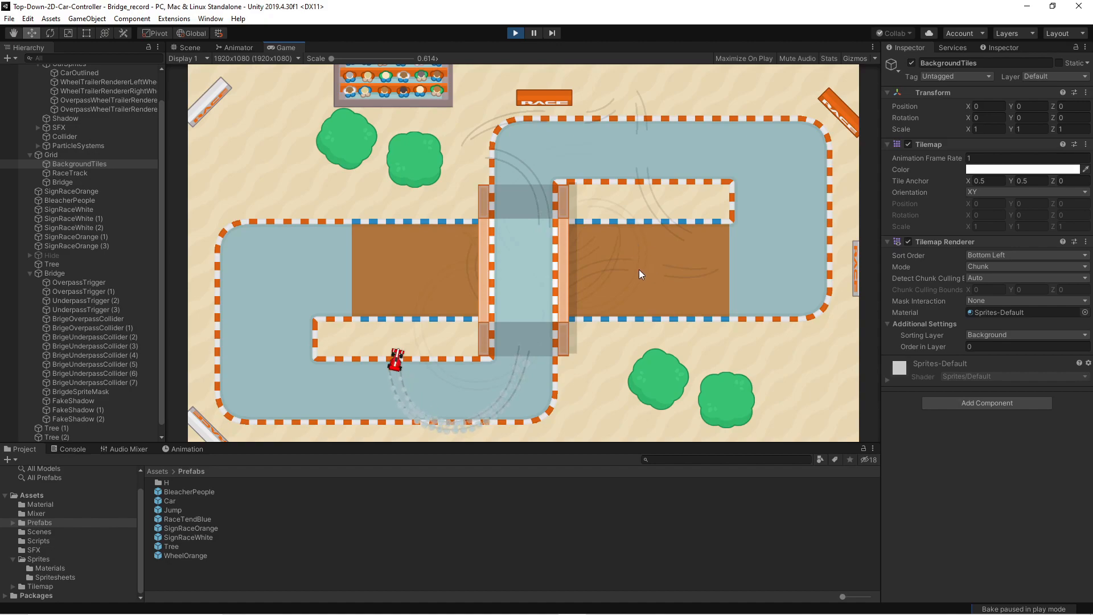
key("Up")
key("Left")
key("Up")
key("Left")
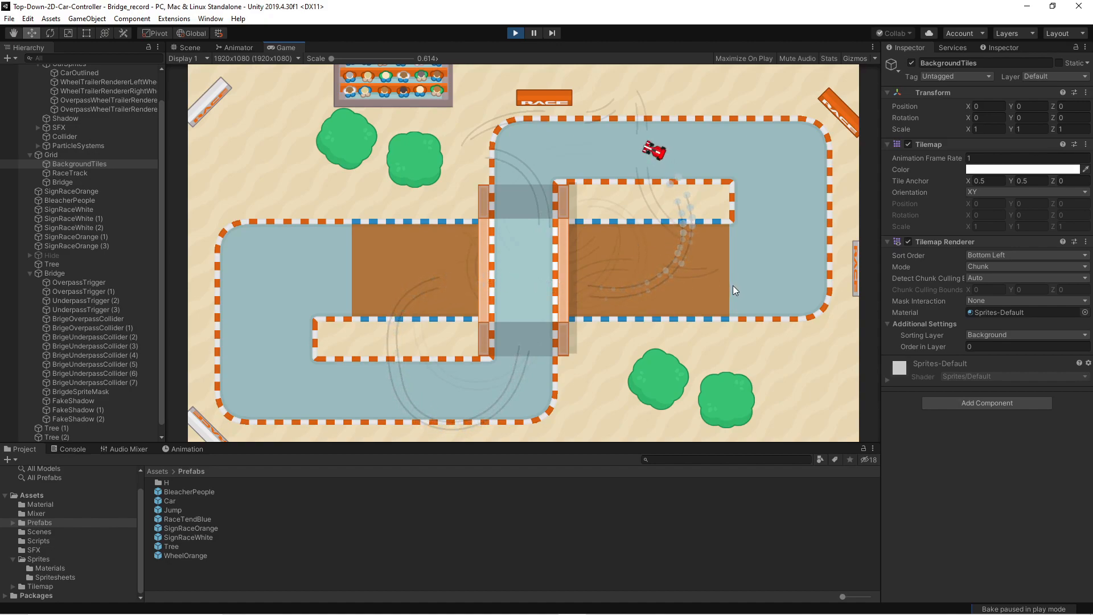
- Drive another lap from the upper straight over the bridge and around the lower loop toward the underpass
key("Right")
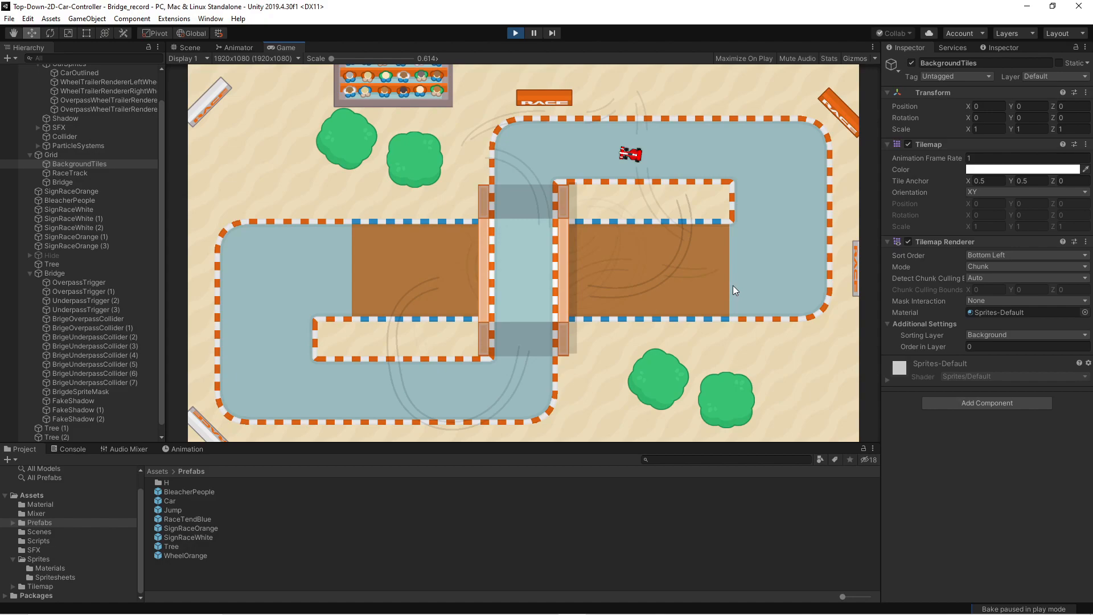
key("Up")
key("Left")
key("Up")
key("Right")
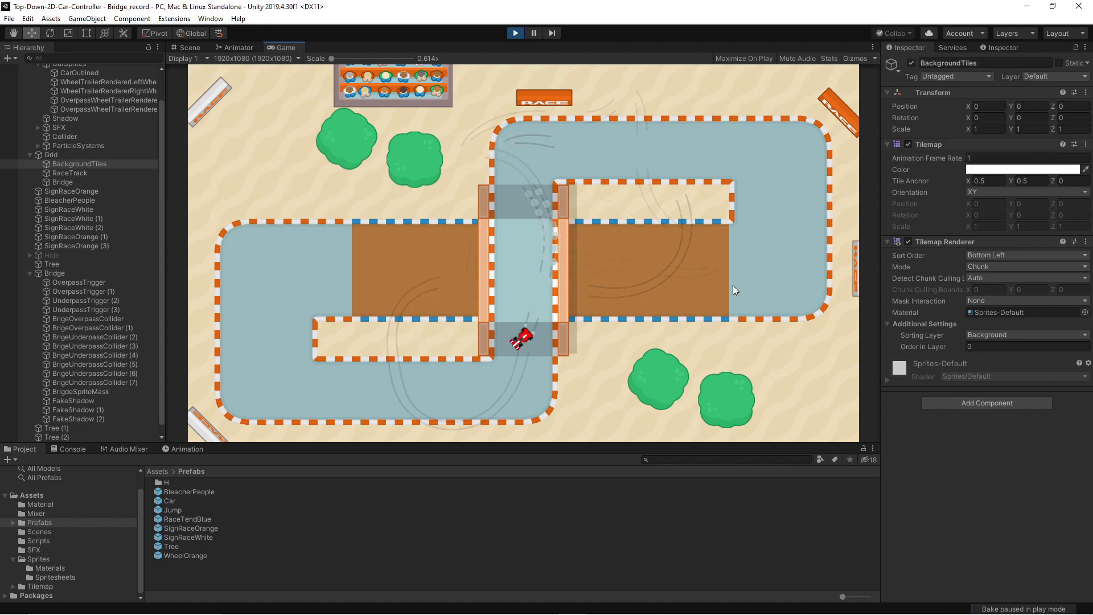
key("Up")
key("Right")
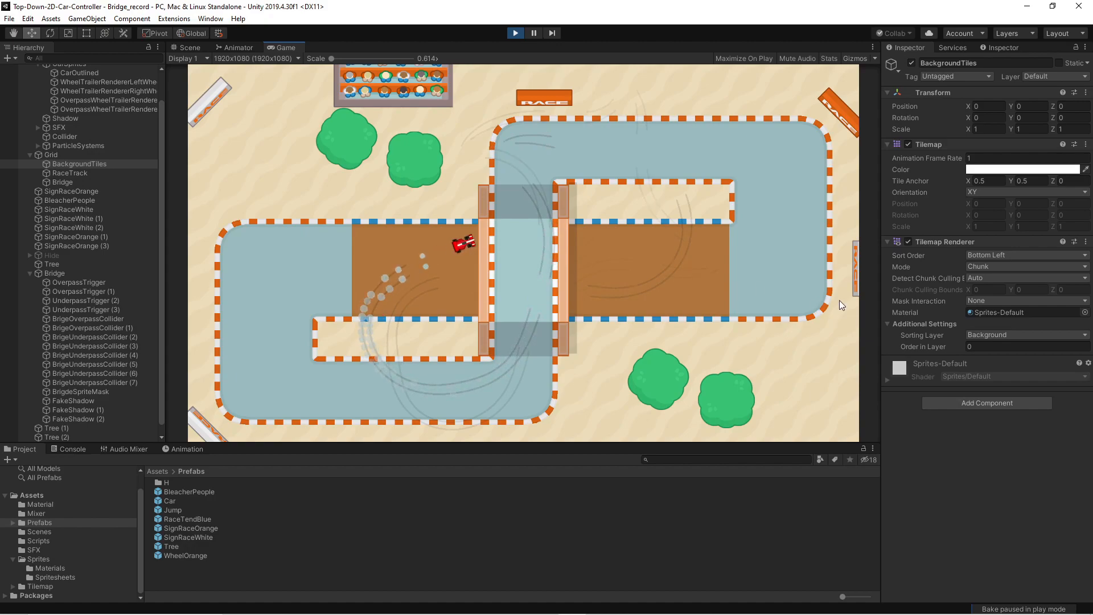